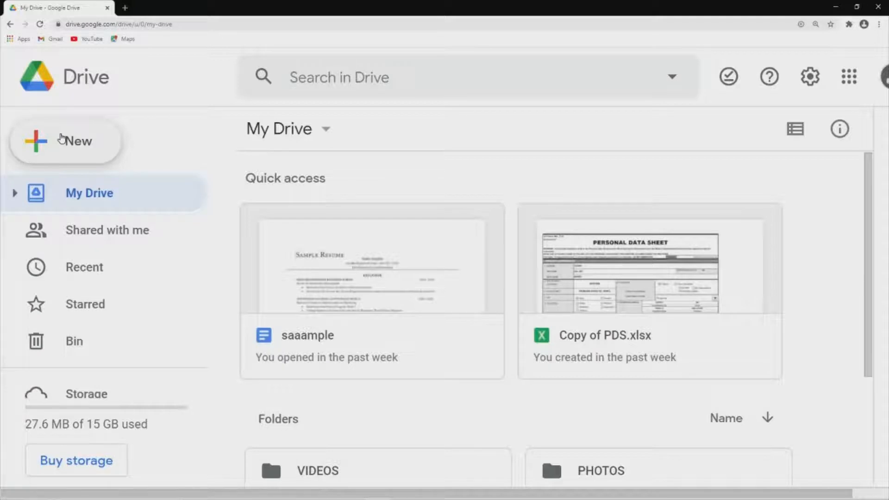
# Open the Google Docs template gallery from Drive's options for creating a new file.
pyautogui.click(60, 139)
pyautogui.hotkey('ctrl', '-')
pyautogui.hotkey('ctrl', '-')
pyautogui.hotkey('ctrl', '-')
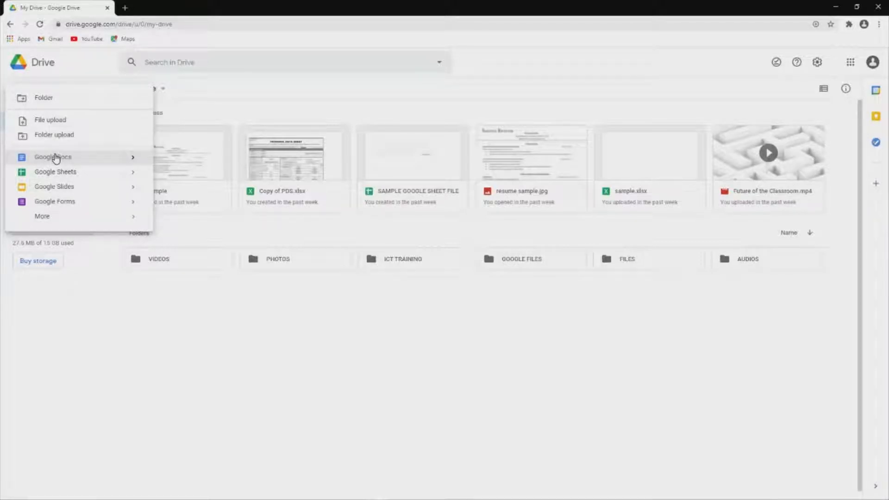
pyautogui.moveTo(135, 160)
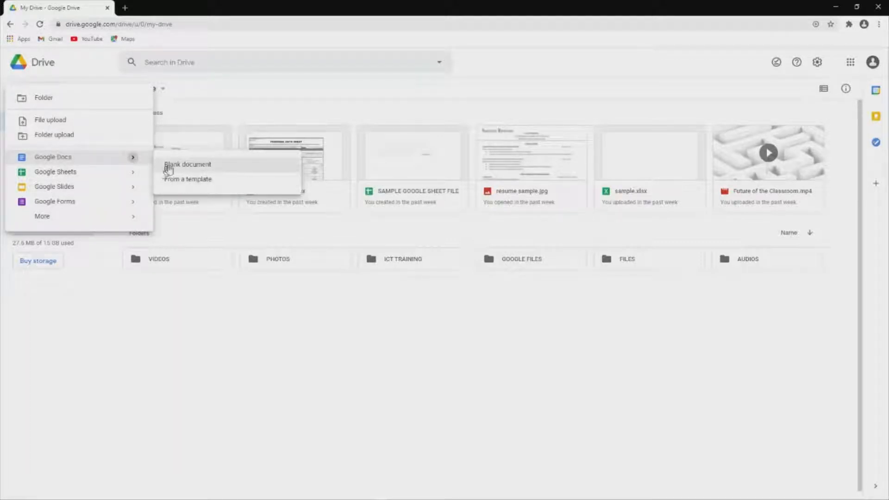
pyautogui.click(200, 185)
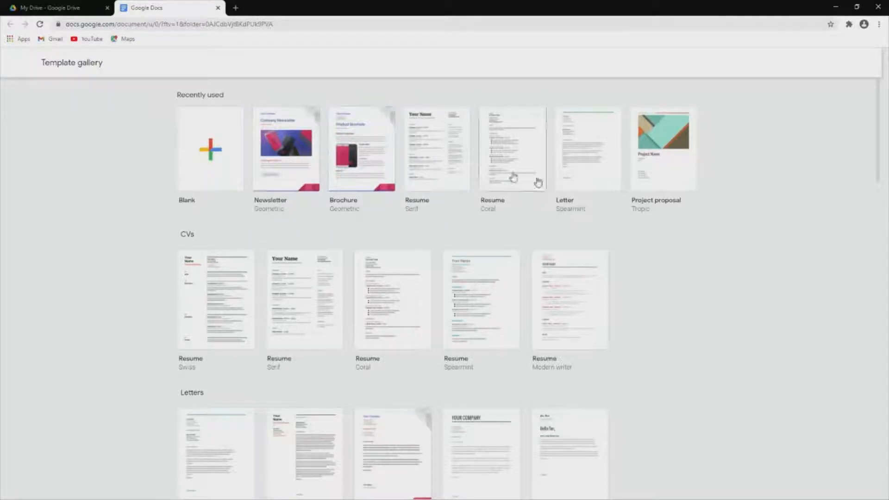
# Browse the template gallery and create a document from the Coral Recipe template in the Personal category.
pyautogui.scroll(-9, 609, 232)
pyautogui.scroll(-19, 608, 252)
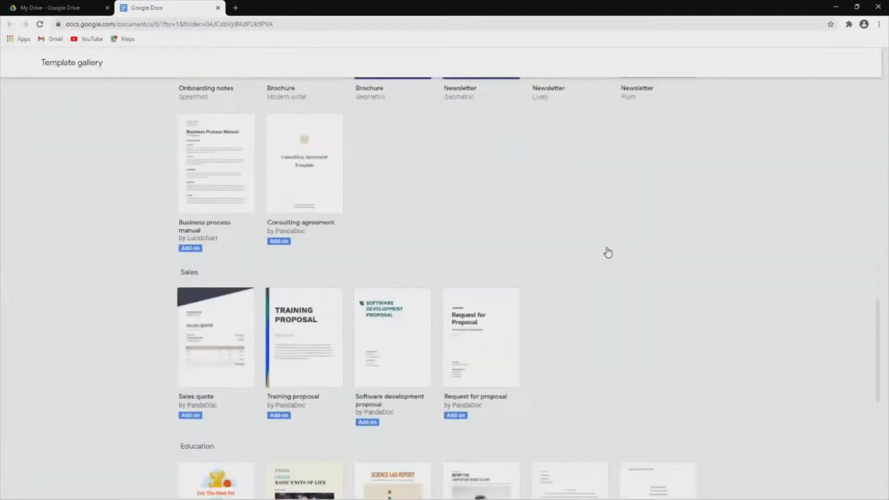
pyautogui.scroll(20, 607, 252)
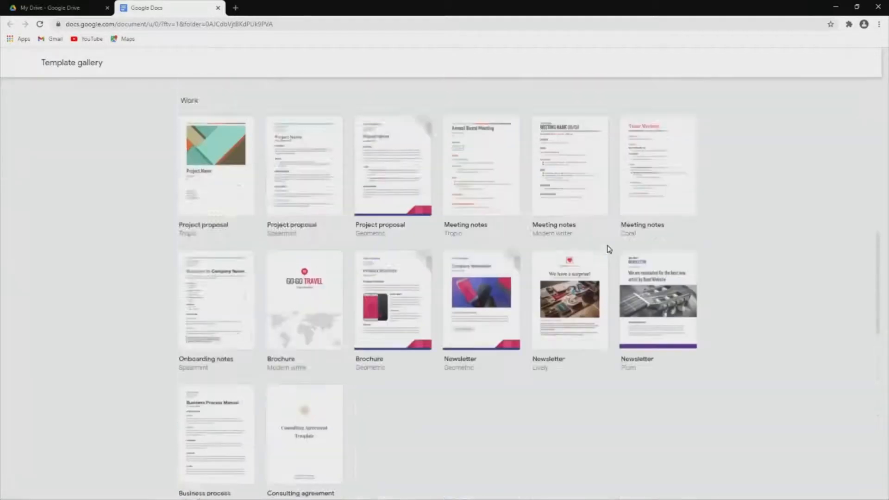
pyautogui.scroll(2, 609, 249)
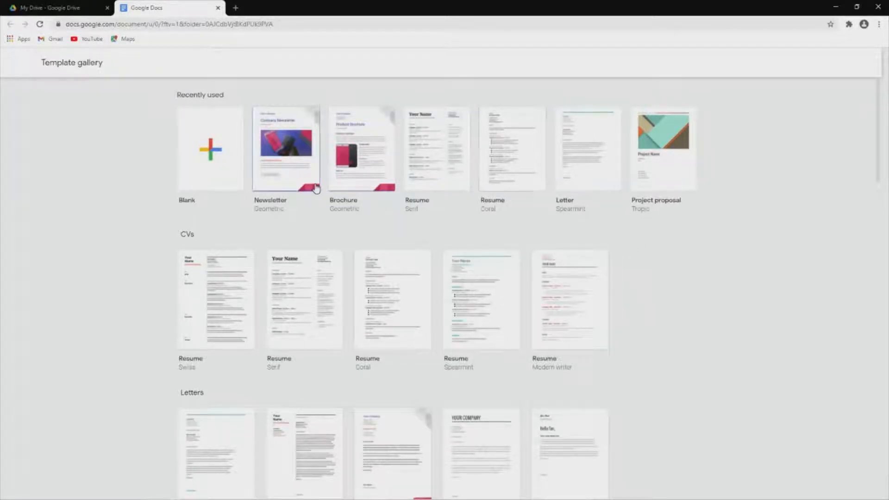
pyautogui.scroll(-4, 659, 245)
pyautogui.scroll(-6, 506, 332)
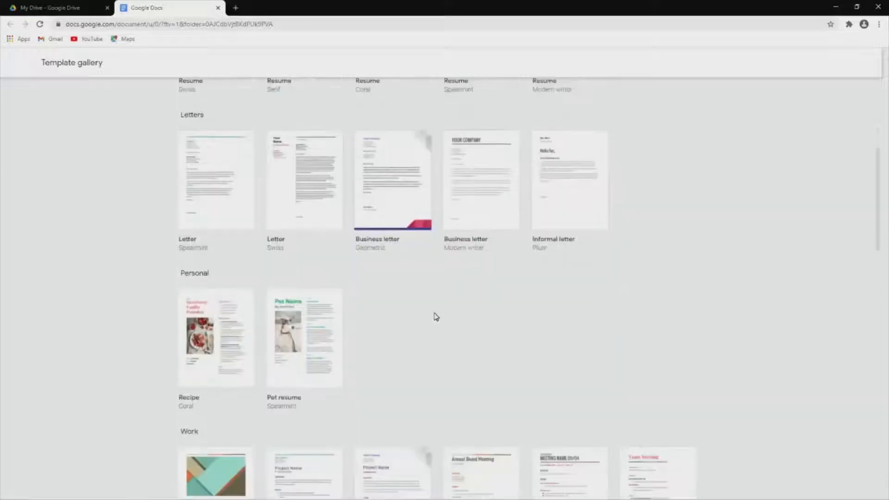
pyautogui.scroll(3, 434, 316)
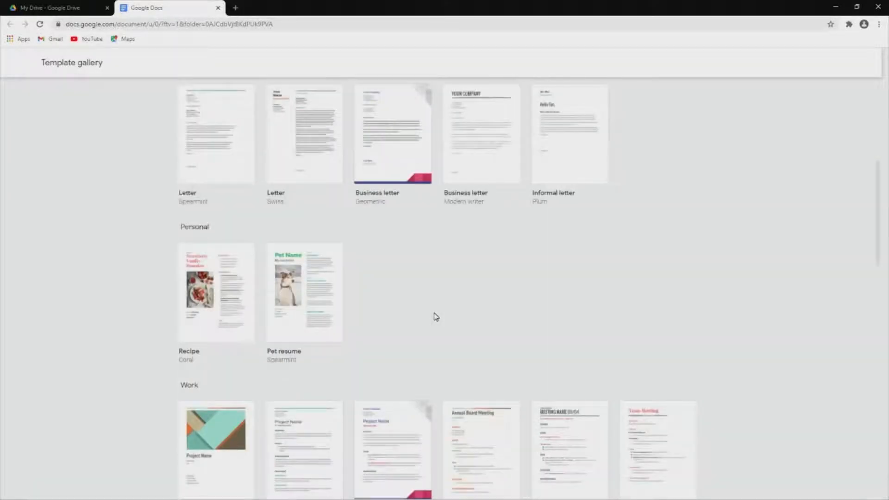
pyautogui.scroll(-6, 434, 316)
pyautogui.scroll(13, 435, 317)
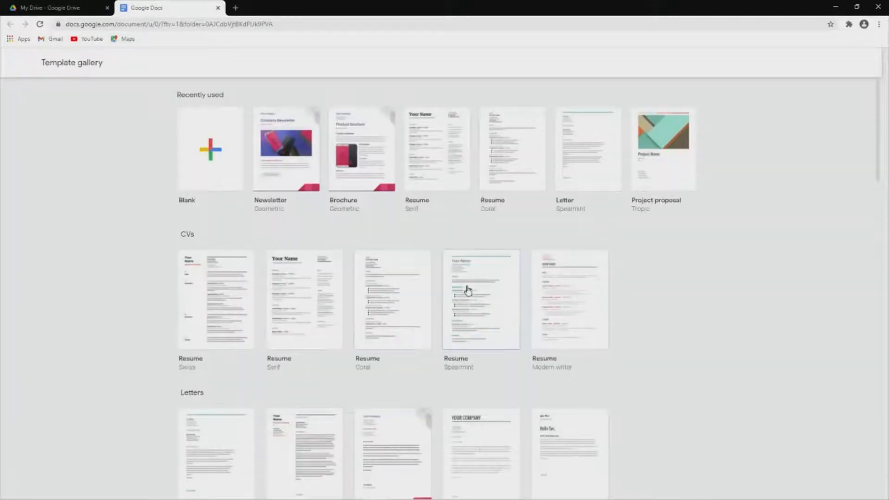
pyautogui.scroll(-8, 392, 257)
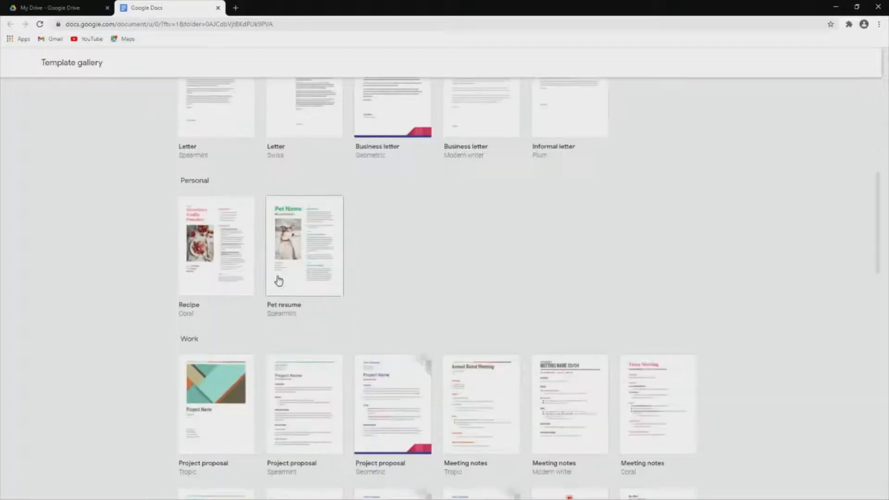
pyautogui.click(218, 263)
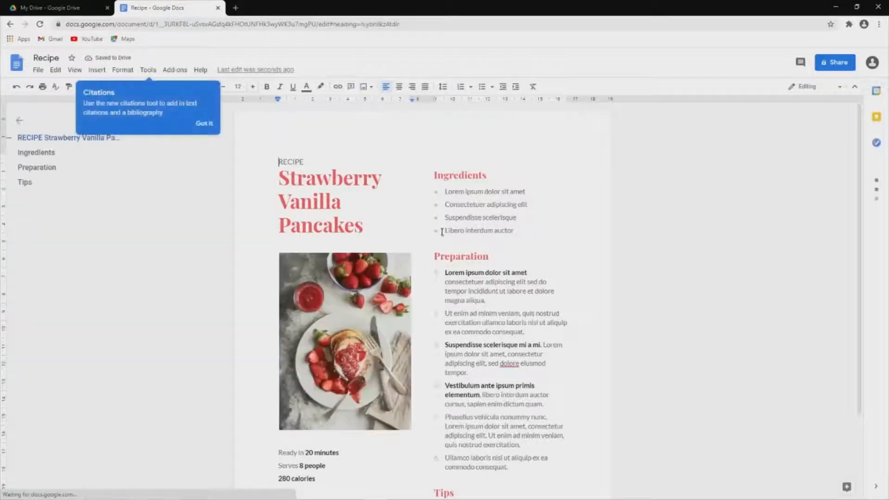
# Examine the recipe template's editable parts: the title, the ingredients, the preparation text and the pancake image.
pyautogui.click(304, 199)
pyautogui.moveTo(281, 164); pyautogui.dragTo(355, 227)
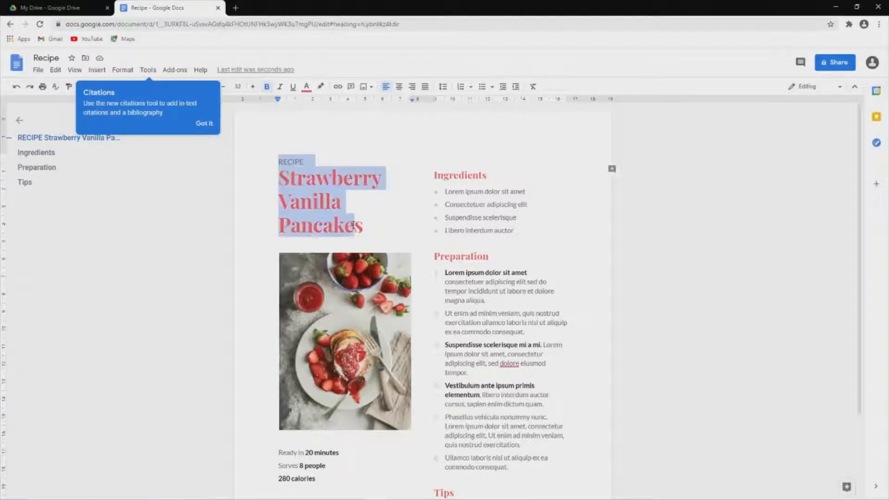
pyautogui.moveTo(450, 177); pyautogui.dragTo(488, 323)
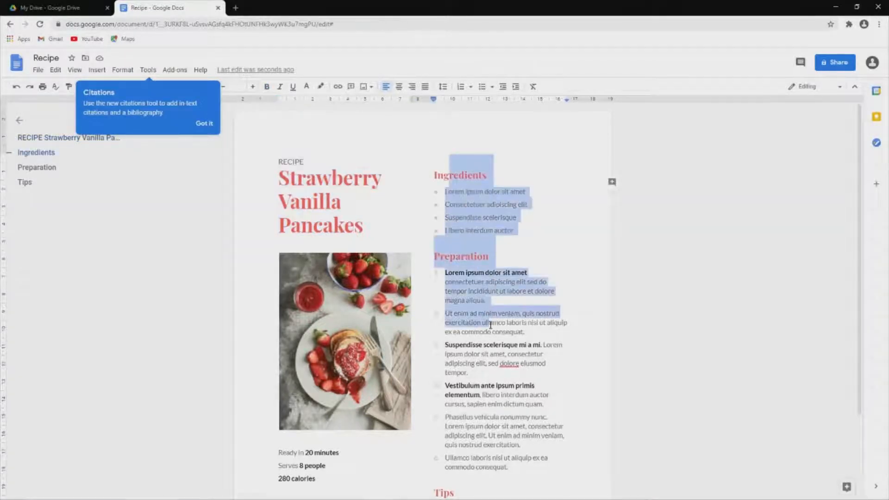
pyautogui.scroll(-3, 492, 314)
pyautogui.moveTo(465, 229); pyautogui.dragTo(503, 352)
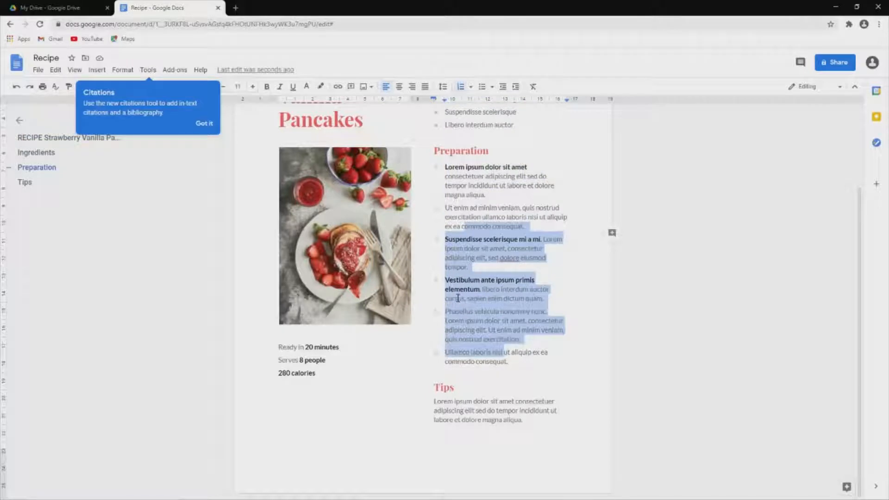
pyautogui.scroll(2, 515, 386)
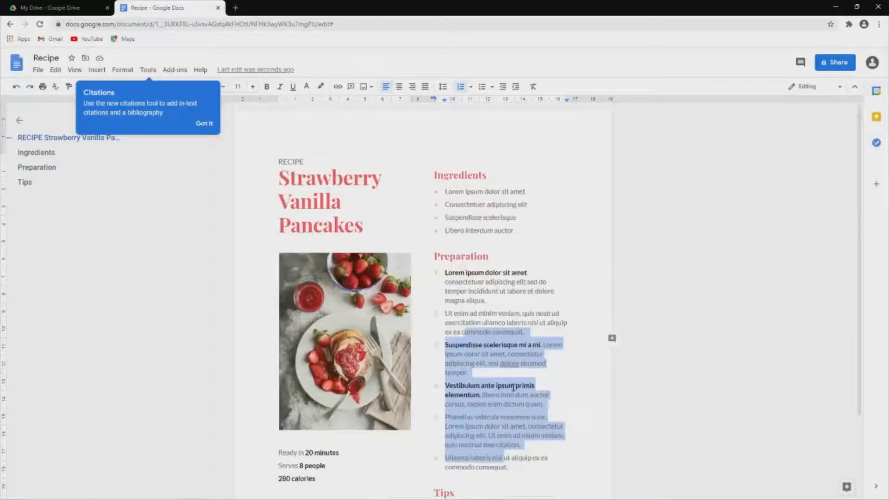
pyautogui.click(322, 345)
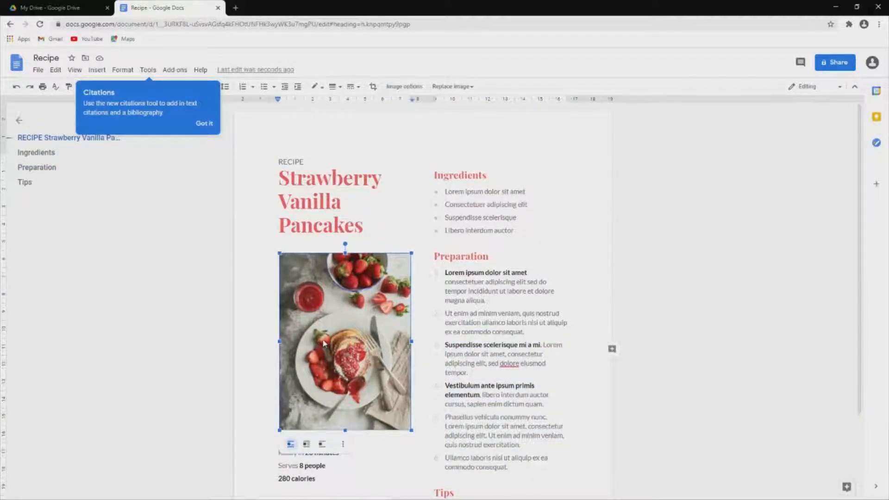
pyautogui.click(419, 273)
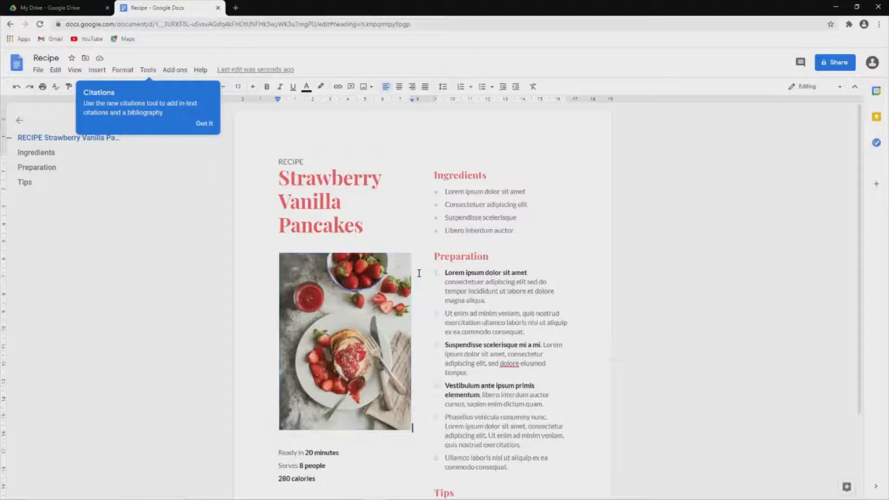
pyautogui.click(486, 272)
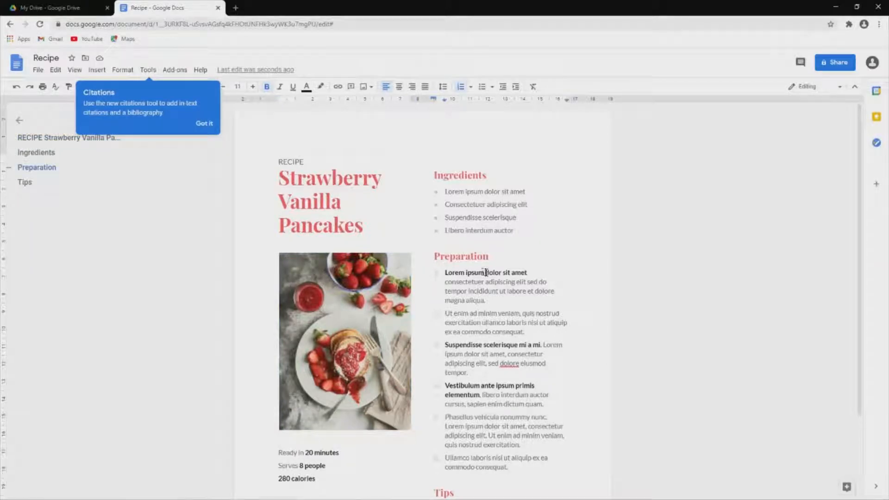
# Rename the recipe document as "Sample Docs template".
pyautogui.click(48, 57)
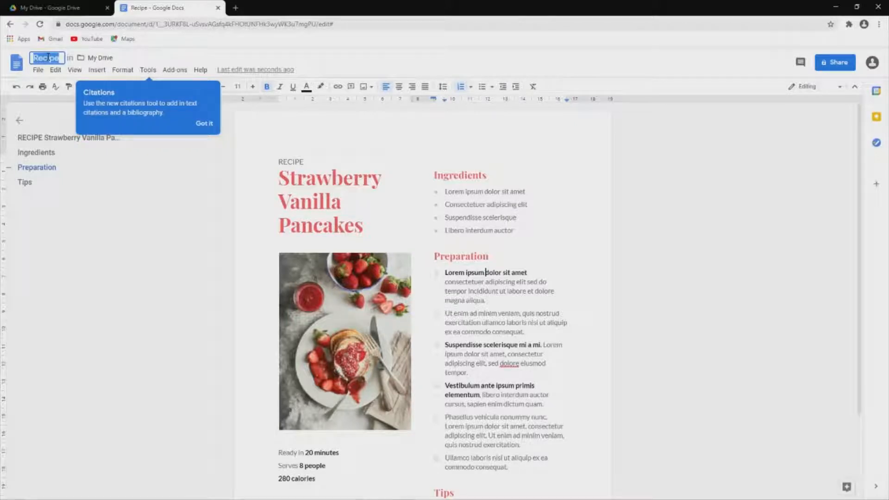
pyautogui.write('Sample')
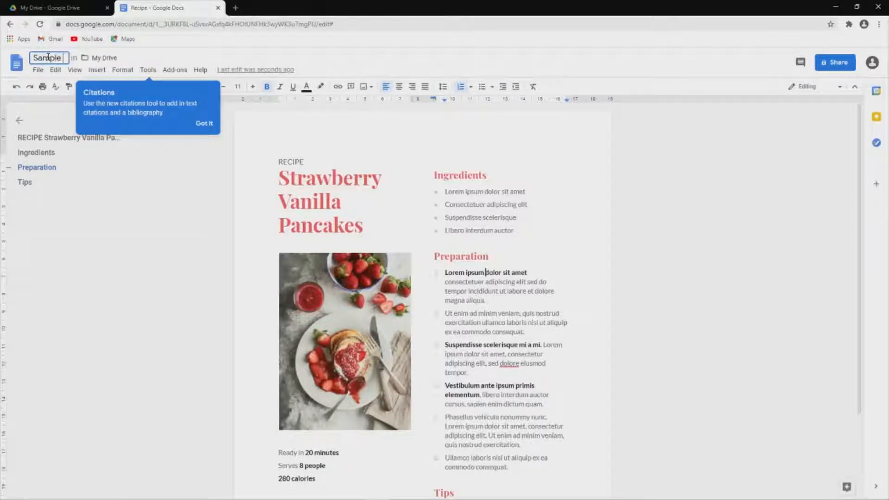
pyautogui.write(' Doc')
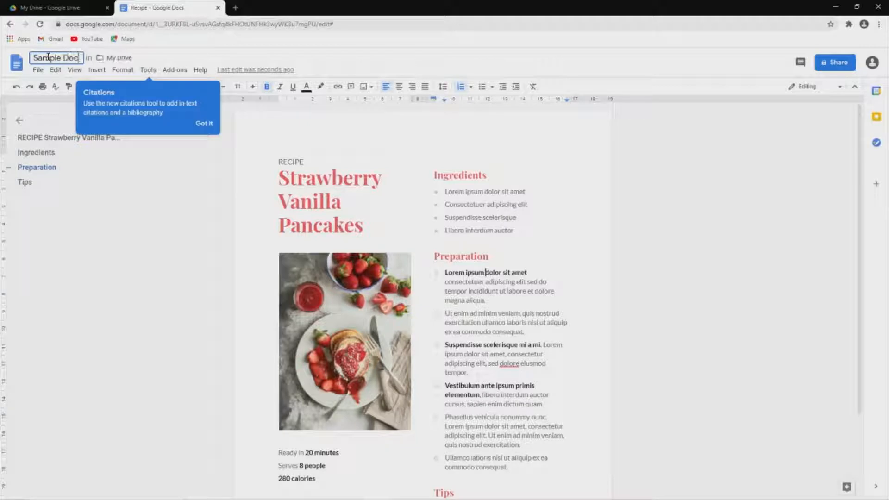
pyautogui.write('s template')
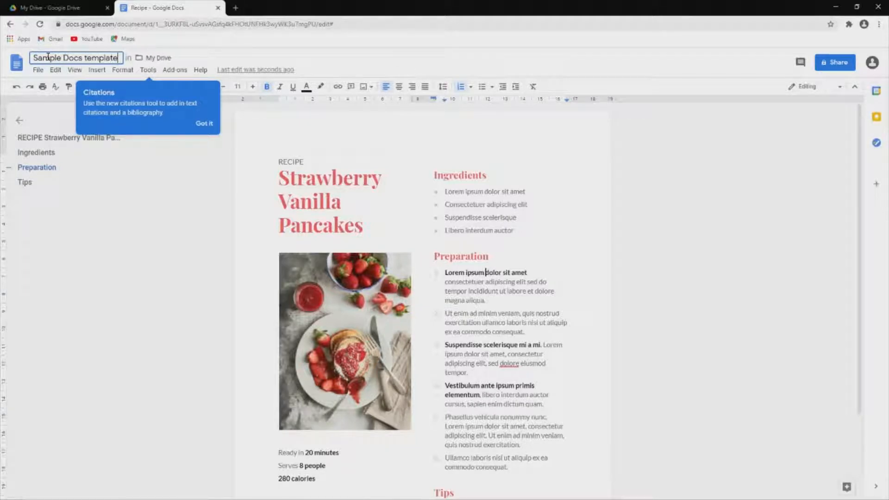
pyautogui.press('Return')
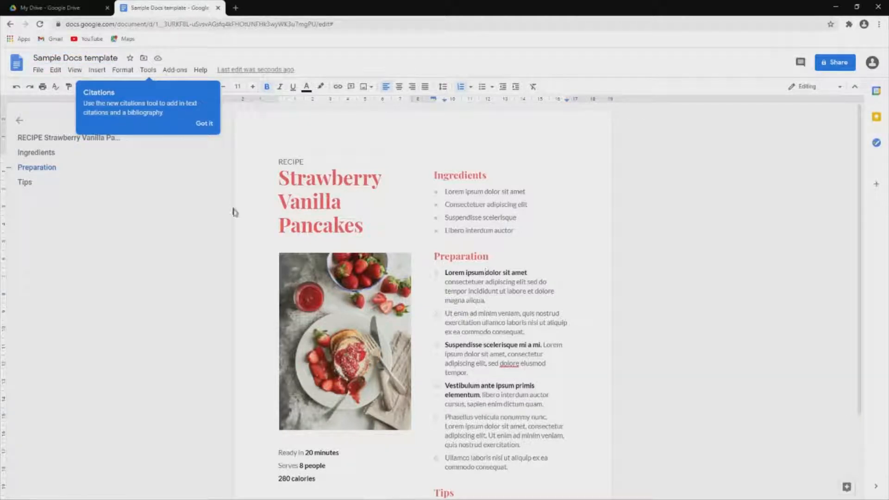
# Close the recipe document and check My Drive for the "Sample Docs template" file.
pyautogui.click(279, 185)
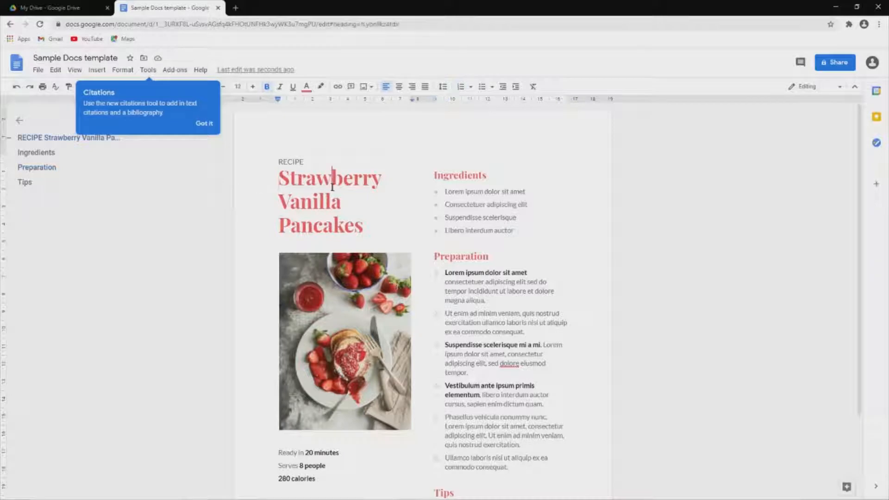
pyautogui.click(499, 281)
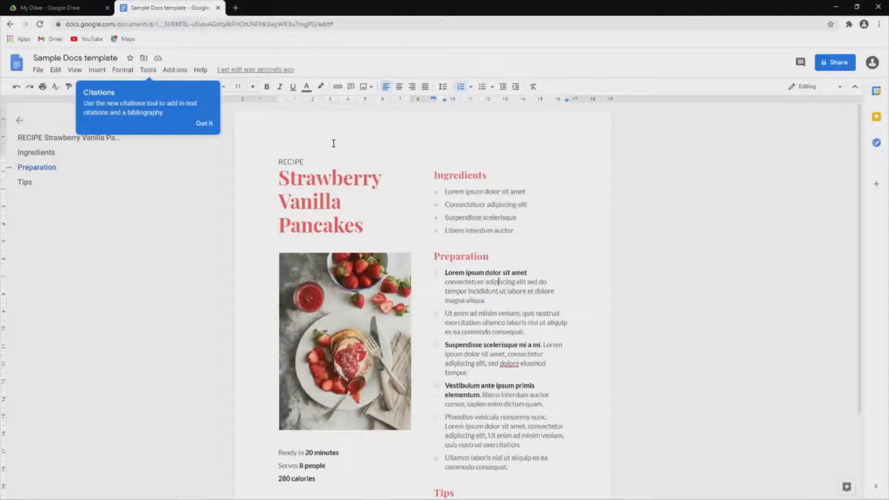
pyautogui.click(219, 8)
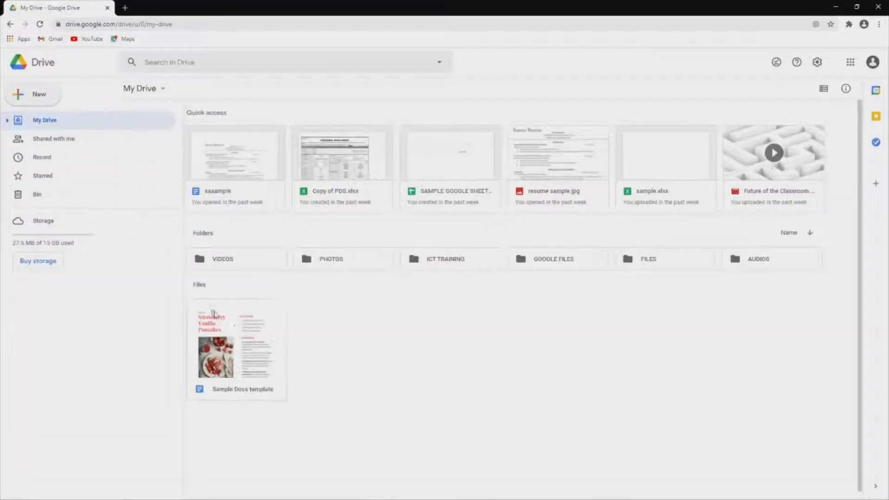
pyautogui.moveTo(200, 325); pyautogui.dragTo(173, 323)
pyautogui.moveTo(186, 413); pyautogui.dragTo(327, 300)
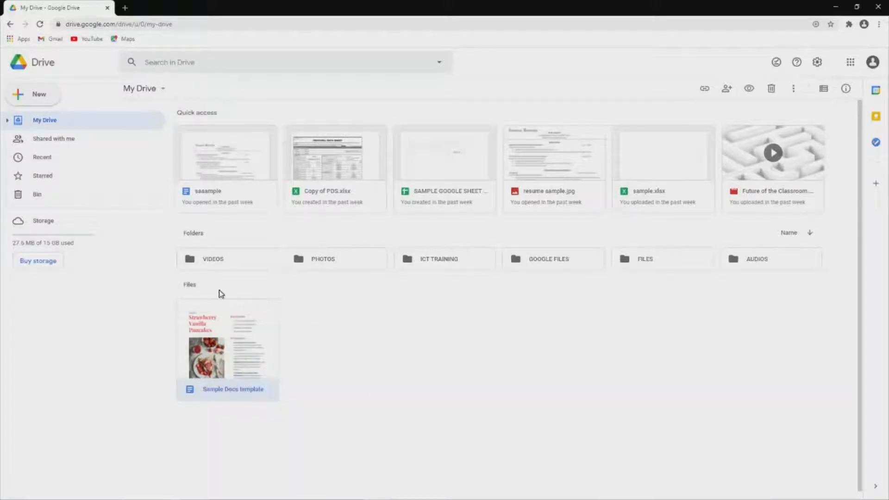
pyautogui.moveTo(219, 290); pyautogui.dragTo(362, 396)
pyautogui.click(518, 371)
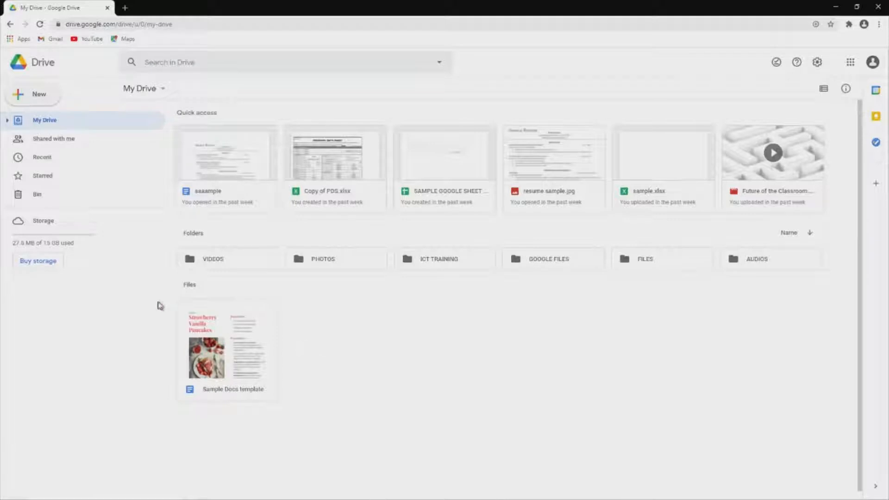
# Open the Google Docs home page at docs.google.com in a new browser tab.
pyautogui.click(125, 8)
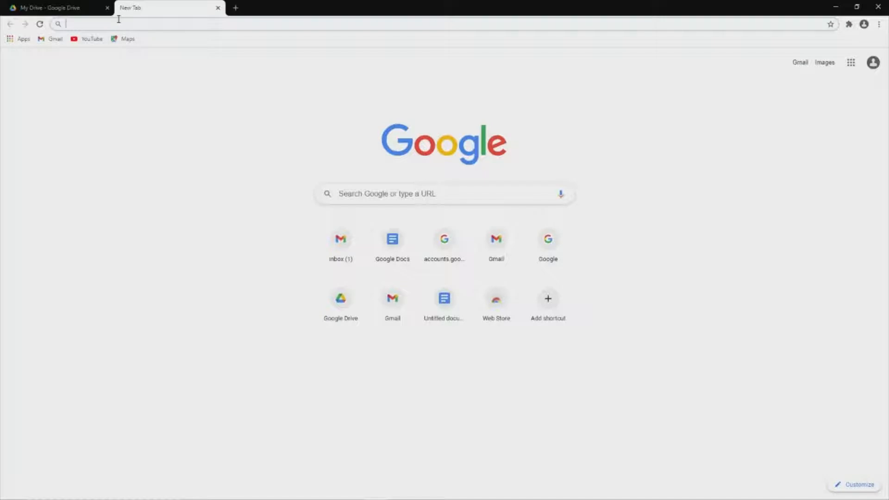
pyautogui.write('docs.')
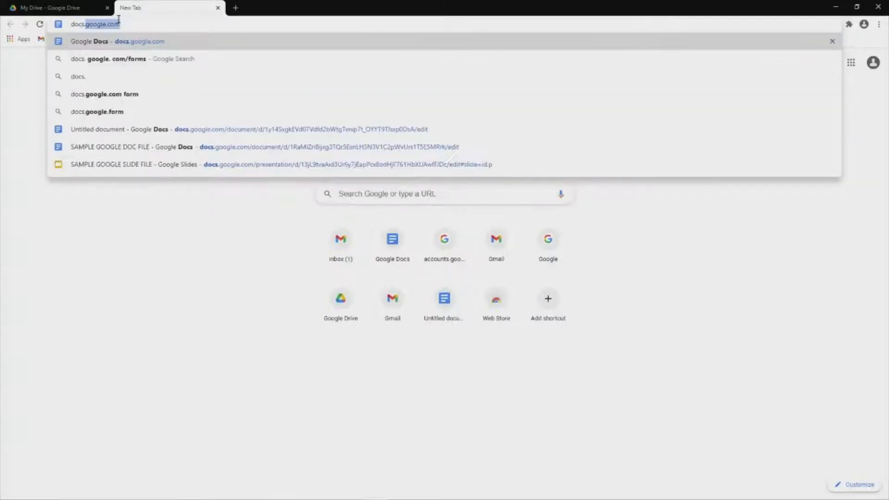
pyautogui.write('googl')
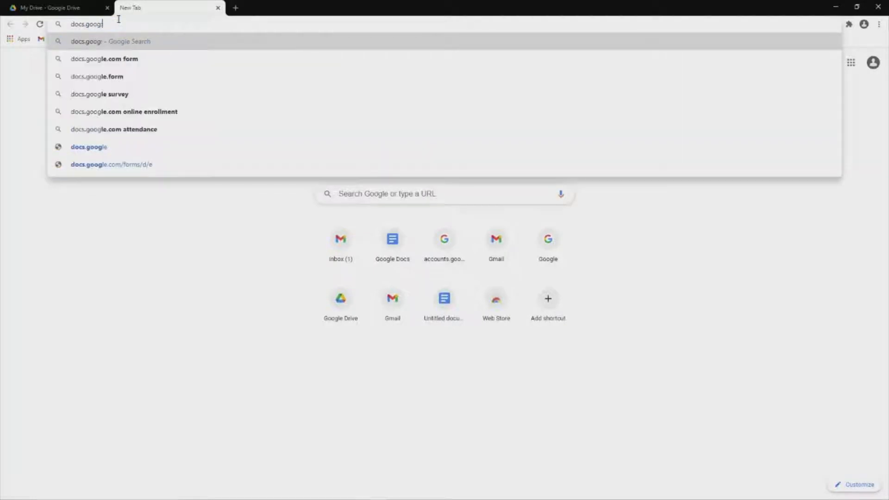
pyautogui.write('e.c')
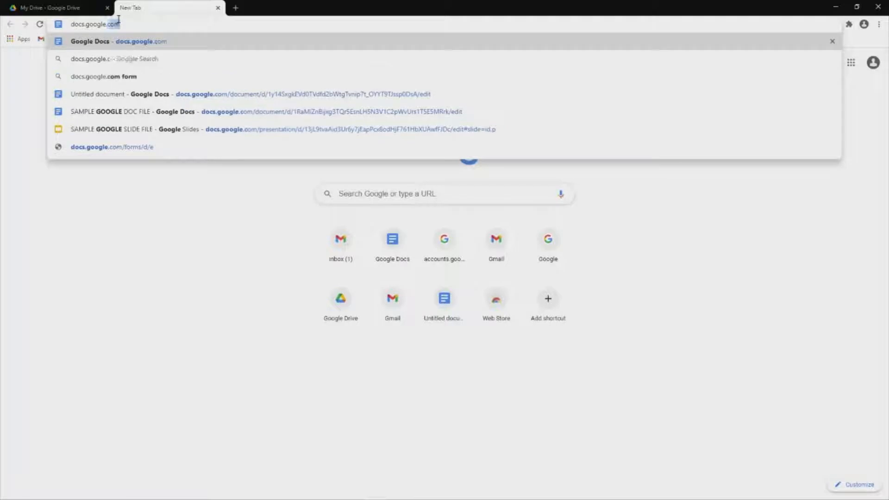
pyautogui.press('Return')
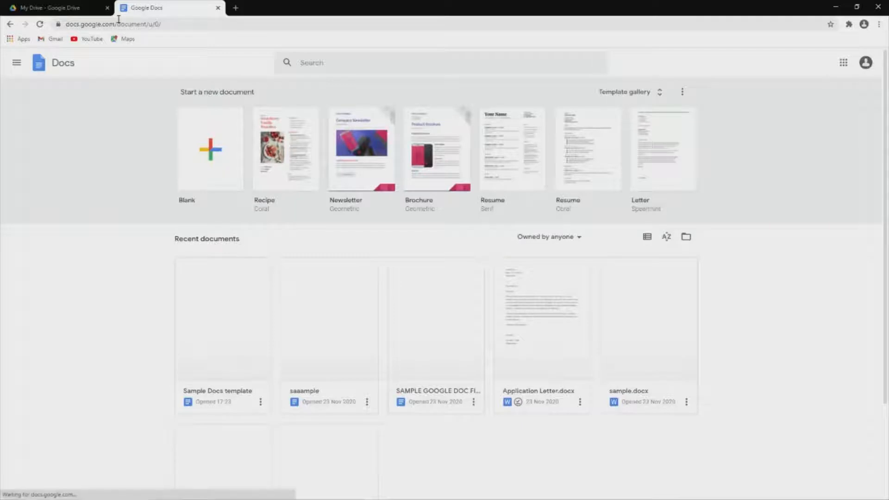
# Look through the recent documents on the Docs home page.
pyautogui.scroll(-3, 190, 210)
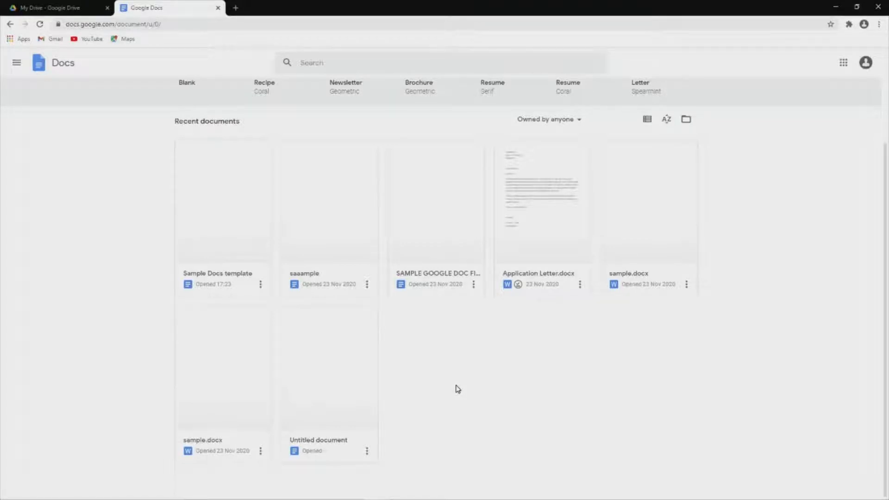
pyautogui.scroll(2, 458, 389)
pyautogui.scroll(-2, 458, 389)
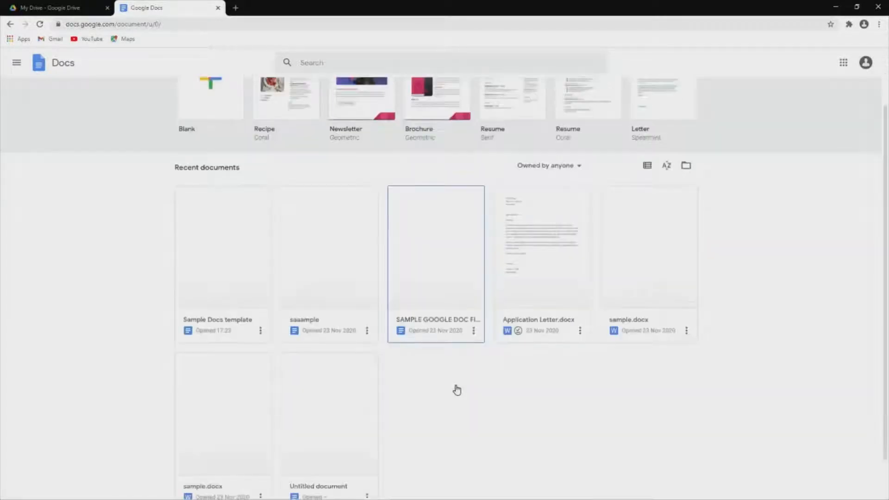
# Look through the full template gallery from the Docs home page, then close the Docs tab.
pyautogui.scroll(3, 457, 389)
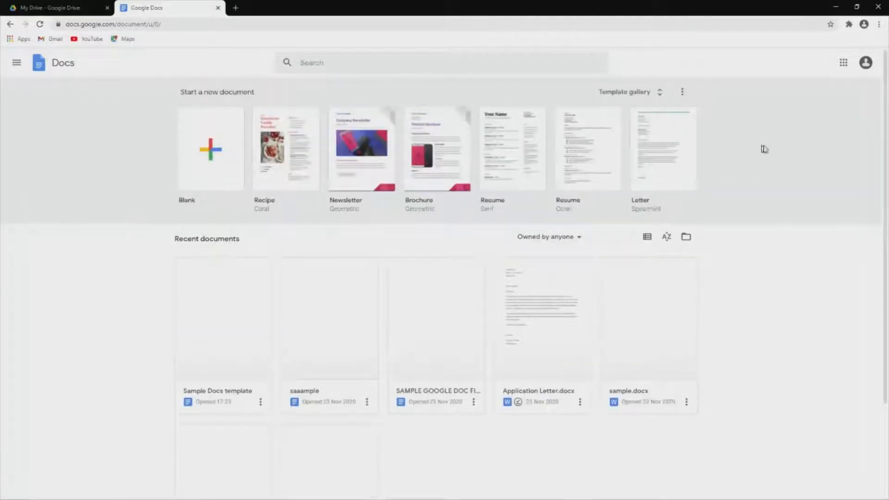
pyautogui.click(660, 93)
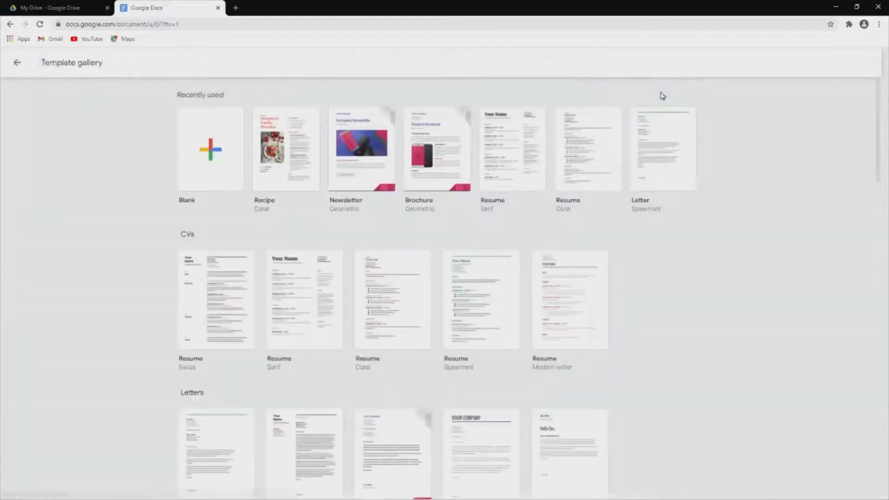
pyautogui.scroll(-12, 598, 259)
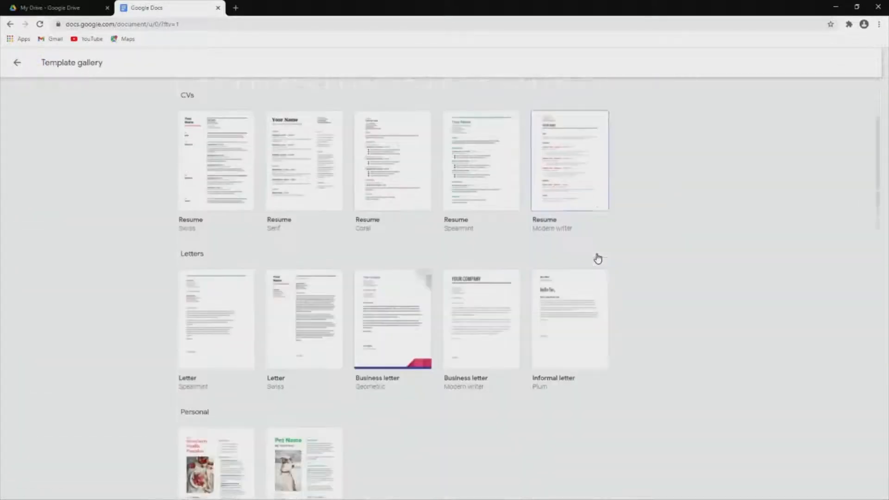
pyautogui.scroll(-9, 598, 259)
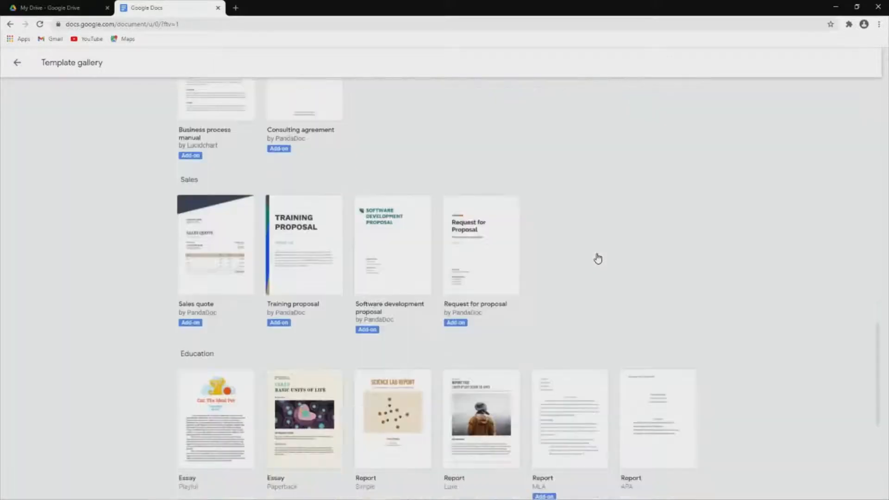
pyautogui.scroll(4, 598, 259)
pyautogui.scroll(20, 597, 259)
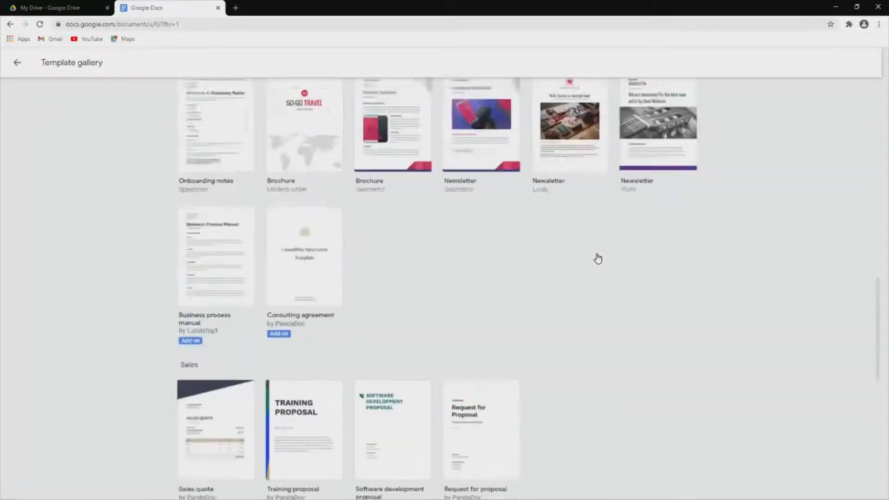
pyautogui.scroll(4, 598, 258)
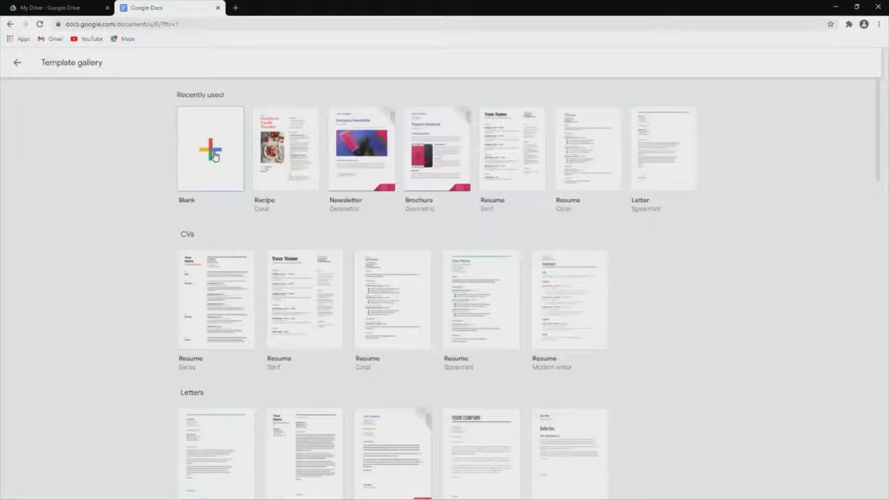
pyautogui.click(218, 8)
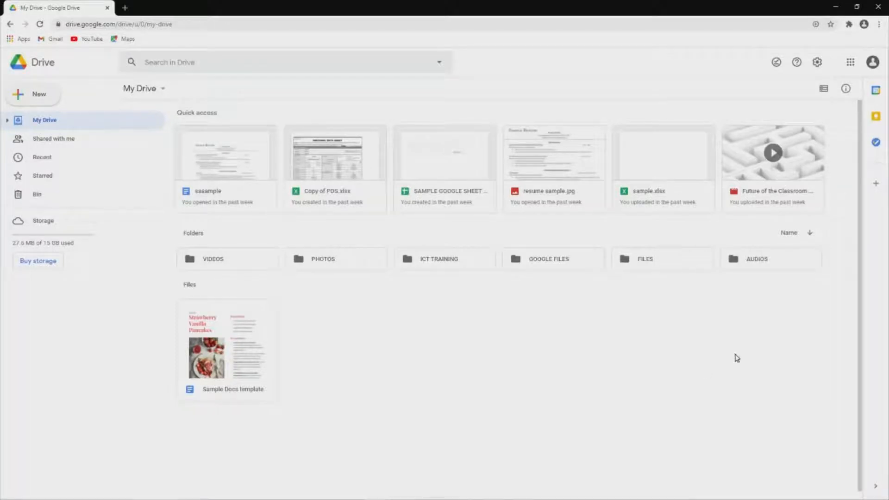
# Open the Google Docs home page from the Google apps list in Drive.
pyautogui.hotkey('ctrl', '+')
pyautogui.hotkey('ctrl', '+')
pyautogui.hotkey('ctrl', '+')
pyautogui.hotkey('ctrl', '+')
pyautogui.hotkey('ctrl', '+')
pyautogui.hotkey('ctrl', '+')
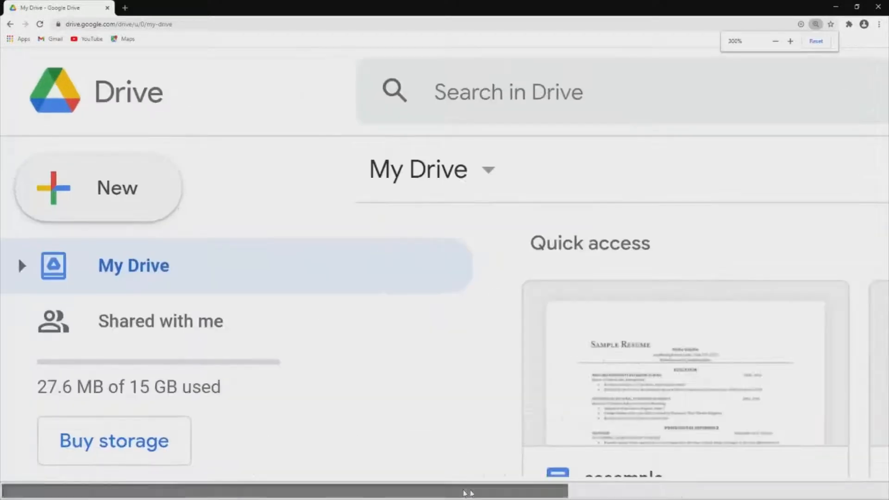
pyautogui.moveTo(468, 489); pyautogui.dragTo(818, 493)
pyautogui.hotkey('ctrl', '-')
pyautogui.hotkey('ctrl', '-')
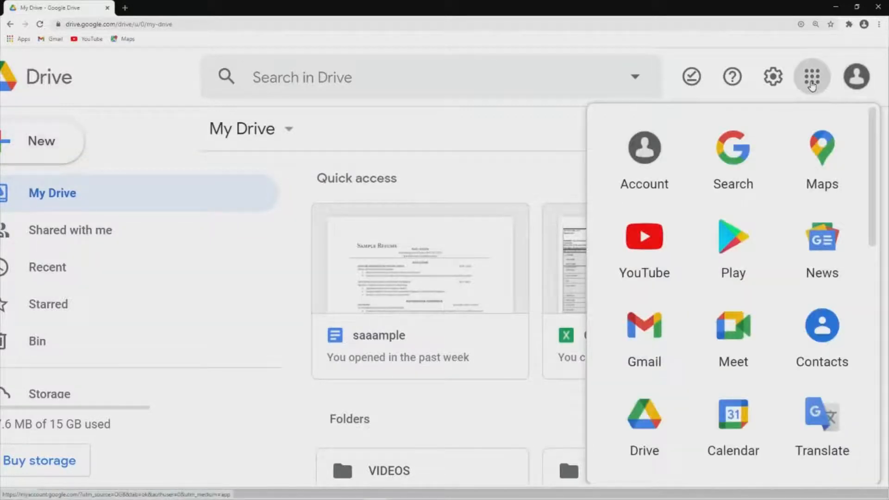
pyautogui.hotkey('ctrl', '-')
pyautogui.hotkey('ctrl', '-')
pyautogui.hotkey('ctrl', '-')
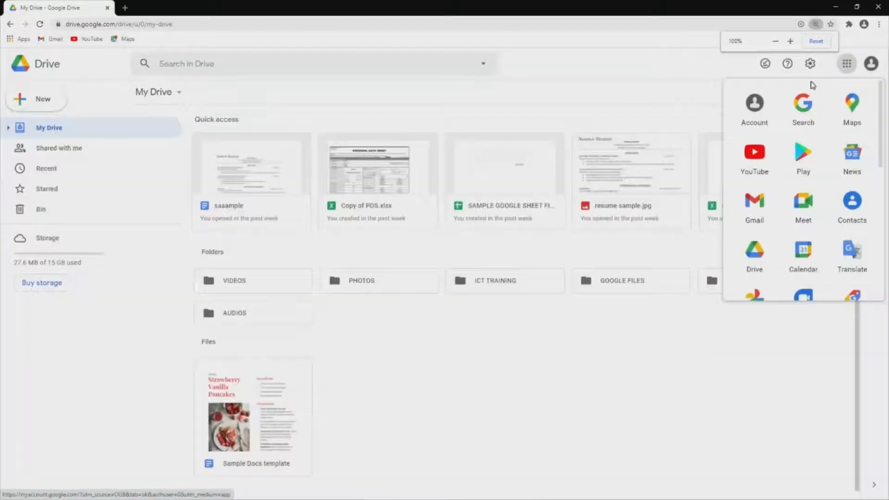
pyautogui.scroll(-1, 803, 147)
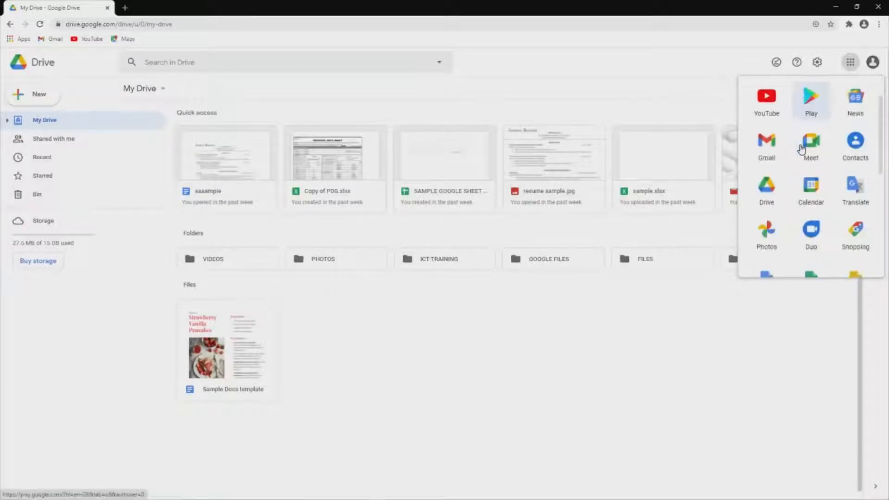
pyautogui.scroll(-1, 802, 147)
pyautogui.scroll(-1, 801, 147)
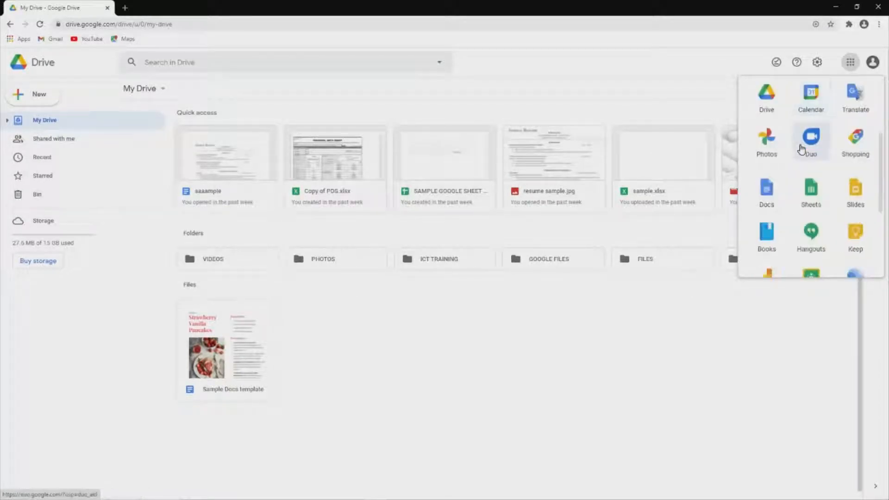
pyautogui.click(767, 192)
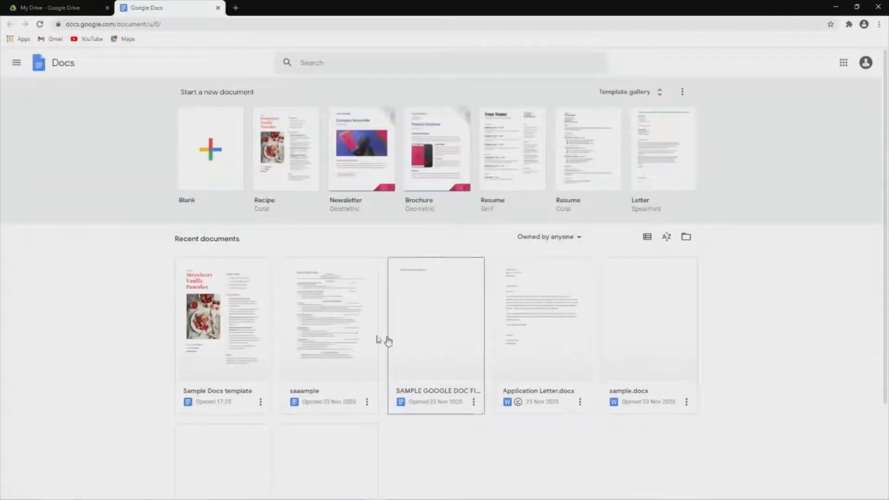
# Review the recent documents and the template gallery in Docs, and close the tab to return to My Drive.
pyautogui.scroll(-3, 102, 208)
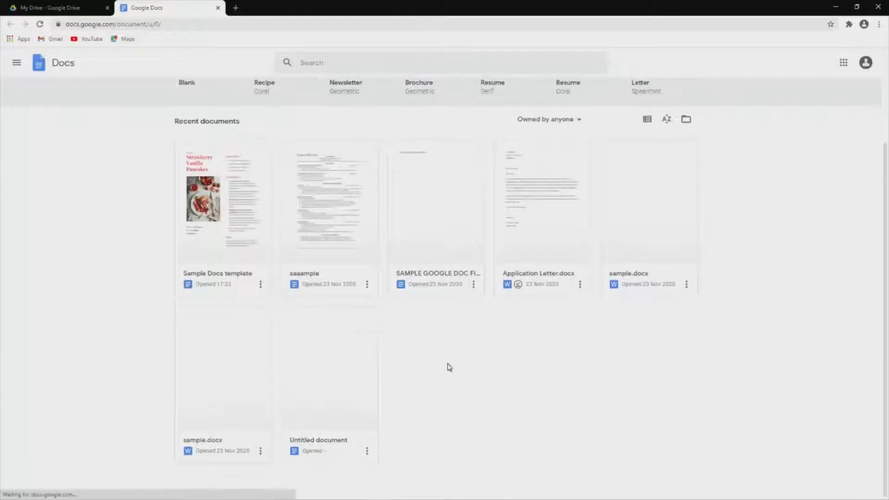
pyautogui.scroll(3, 448, 366)
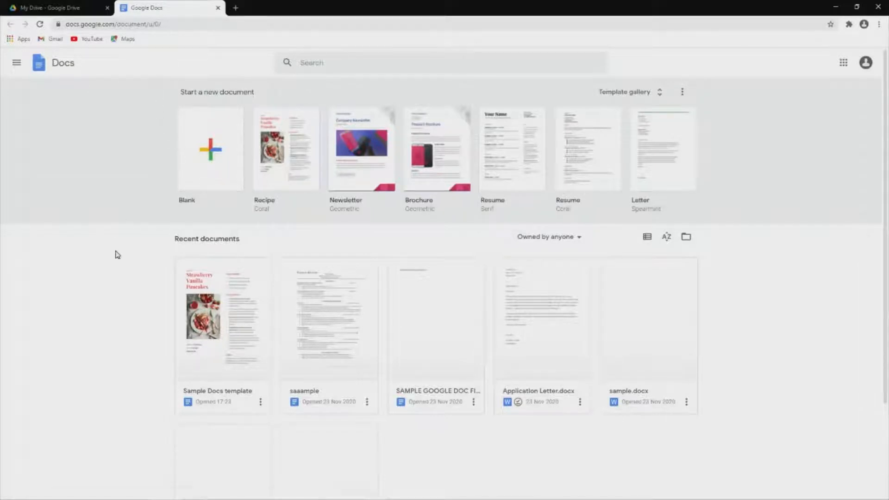
pyautogui.scroll(-1, 116, 232)
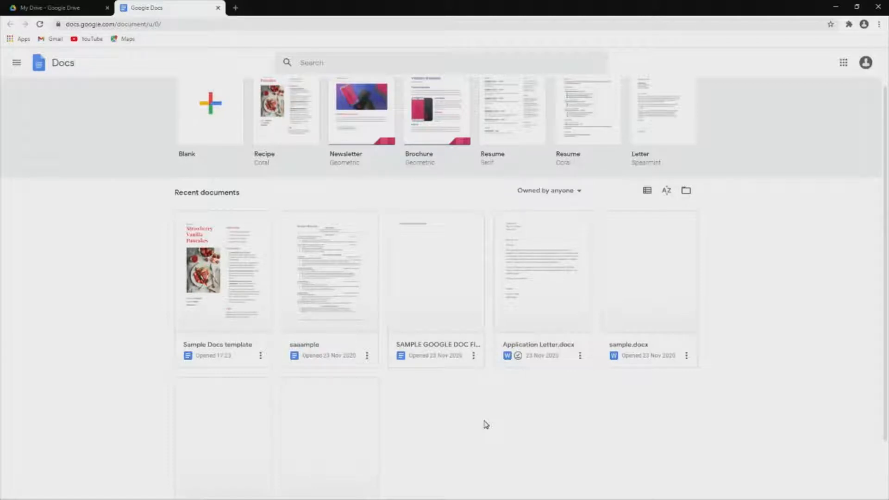
pyautogui.scroll(1, 485, 423)
pyautogui.click(635, 94)
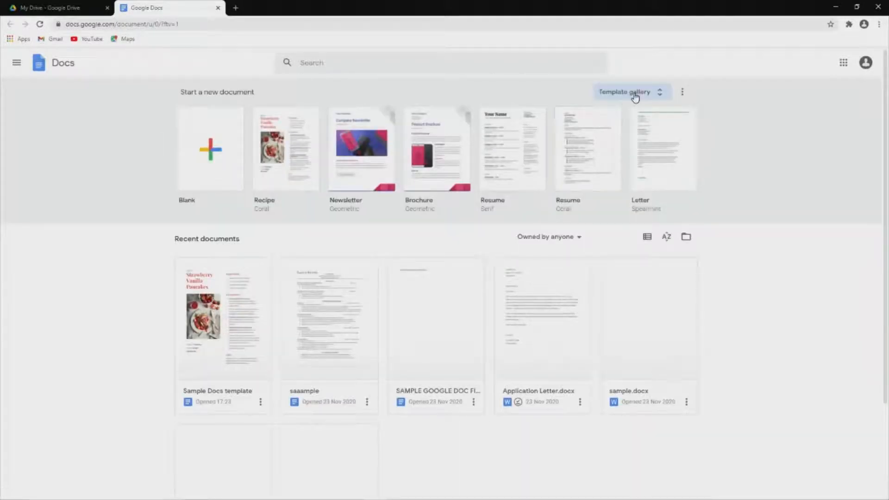
pyautogui.scroll(-8, 514, 200)
pyautogui.scroll(7, 514, 200)
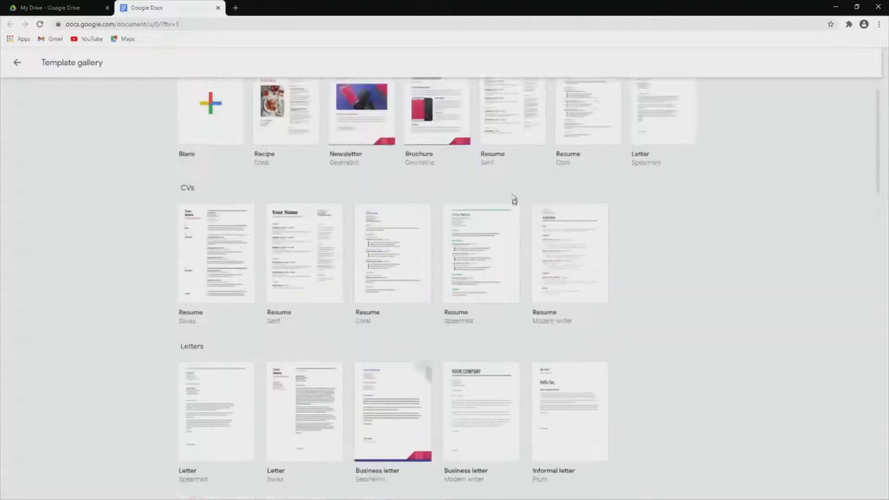
pyautogui.click(218, 7)
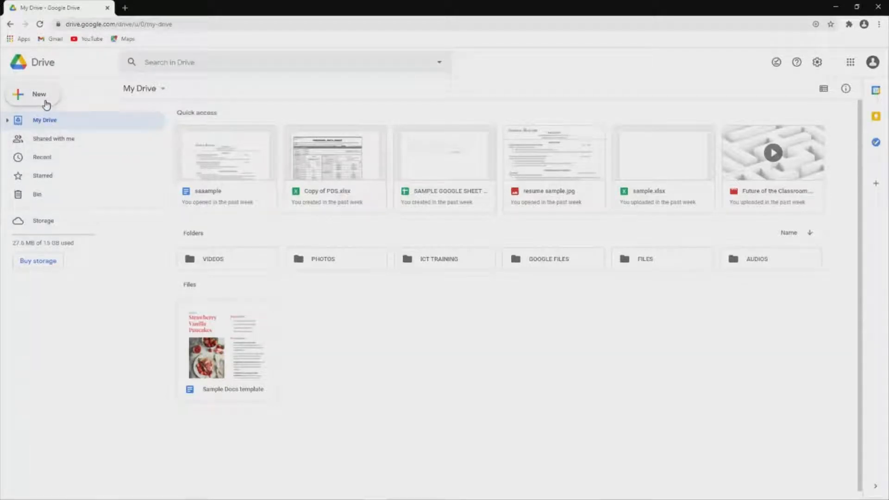
# Create a new blank Google Docs document from My Drive.
pyautogui.click(46, 104)
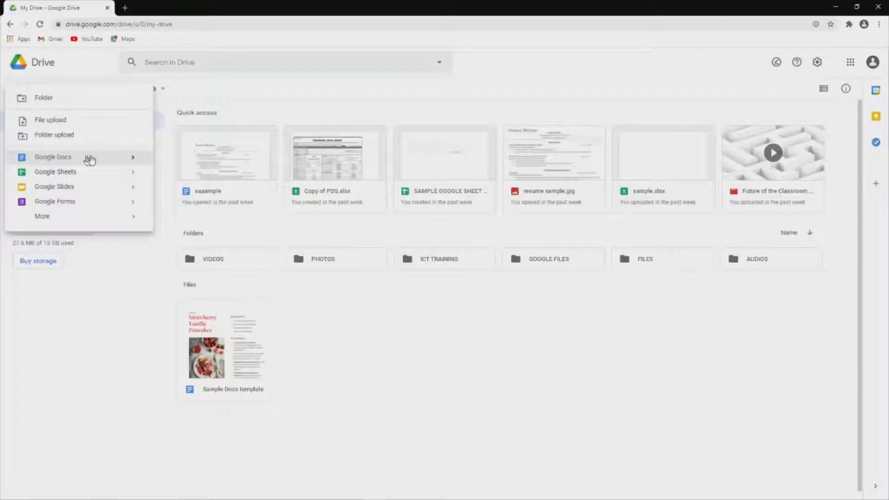
pyautogui.moveTo(134, 158)
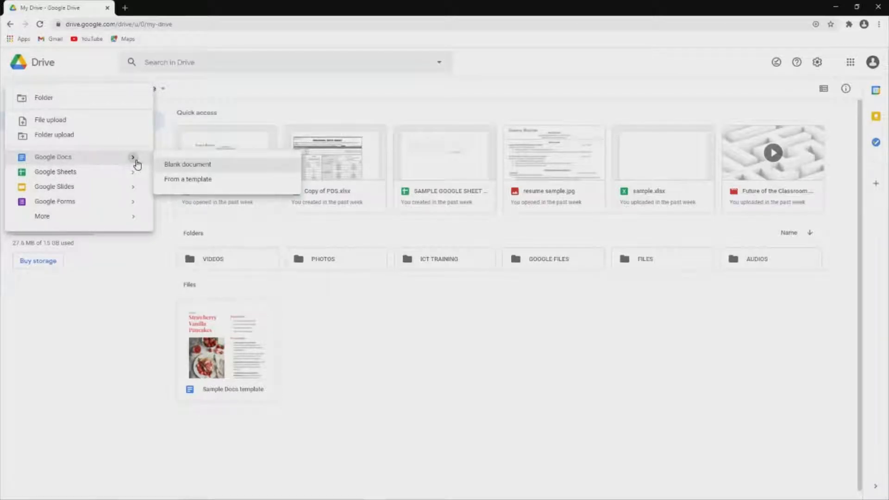
pyautogui.click(200, 170)
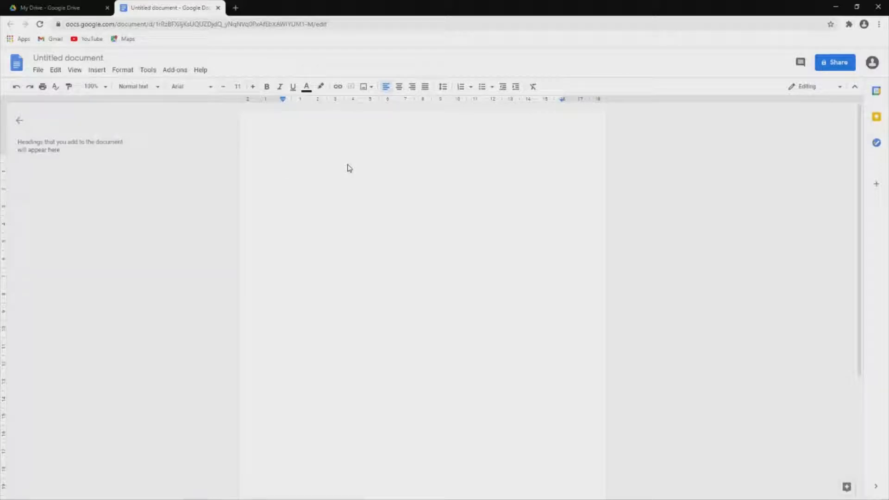
# Rename the untitled document as "ICT Training".
pyautogui.hotkey('ctrl', '+')
pyautogui.hotkey('ctrl', '+')
pyautogui.hotkey('ctrl', '+')
pyautogui.hotkey('ctrl', '+')
pyautogui.hotkey('ctrl', '+')
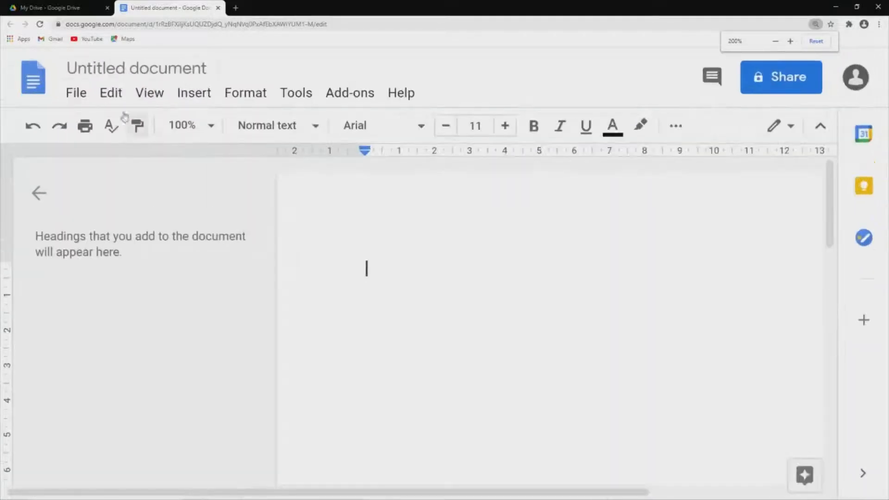
pyautogui.click(164, 66)
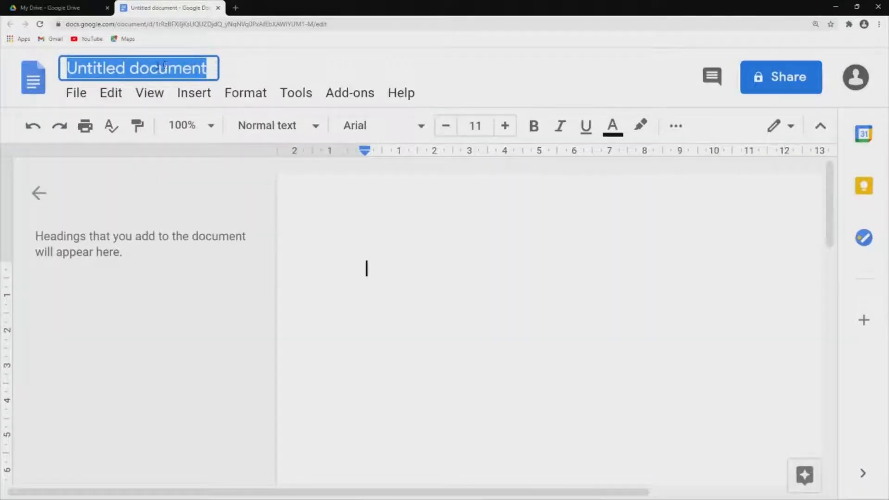
pyautogui.click(145, 69)
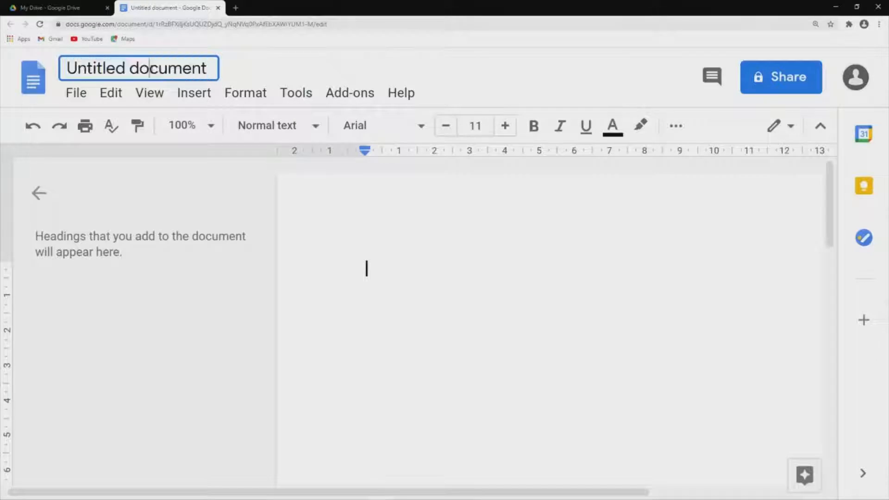
pyautogui.tripleClick(169, 67)
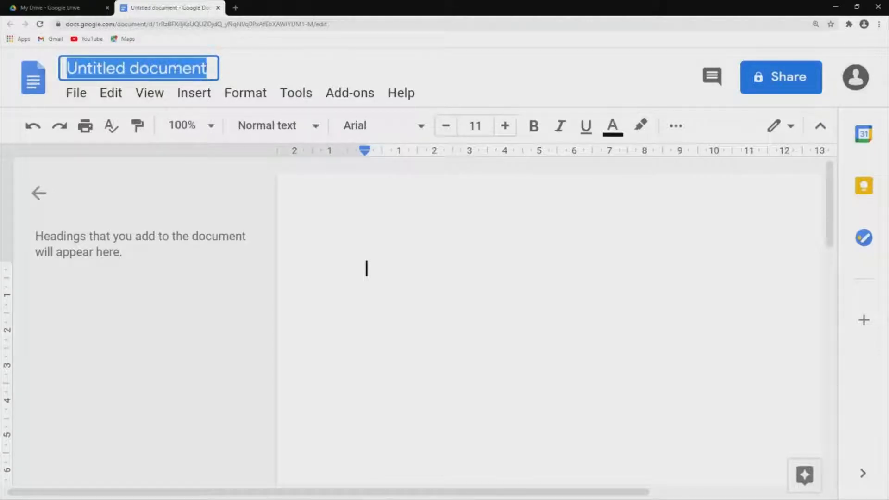
pyautogui.doubleClick(170, 67)
pyautogui.tripleClick(94, 67)
pyautogui.press('BackSpace')
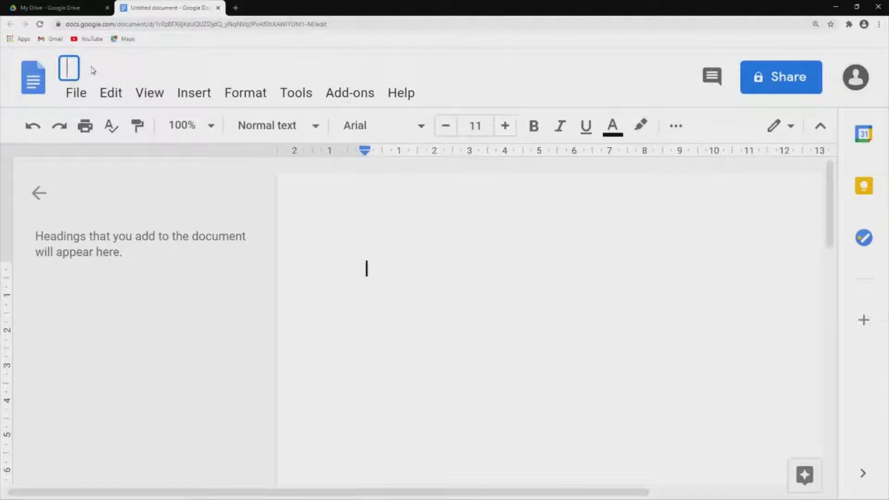
pyautogui.write('ICT Tr')
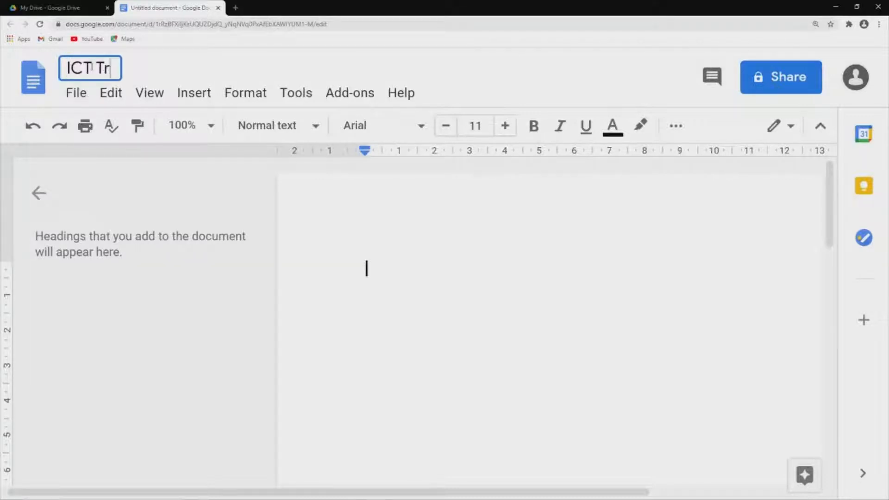
pyautogui.write('aining')
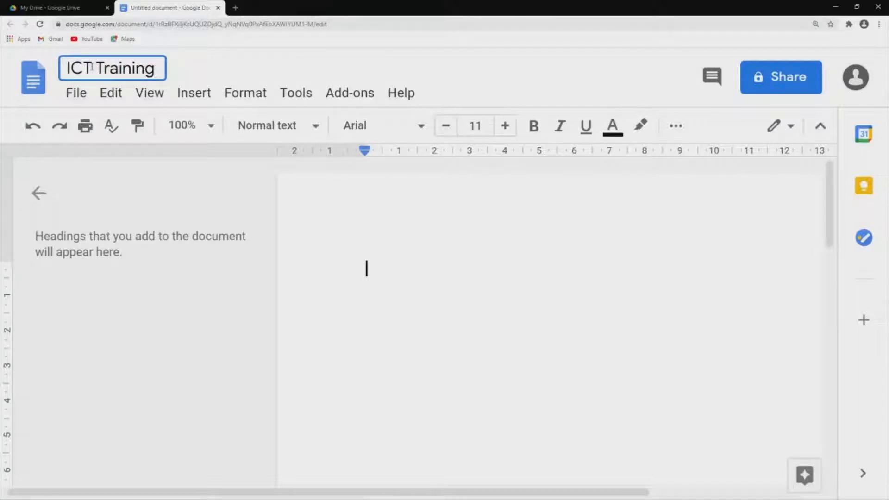
pyautogui.press('Return')
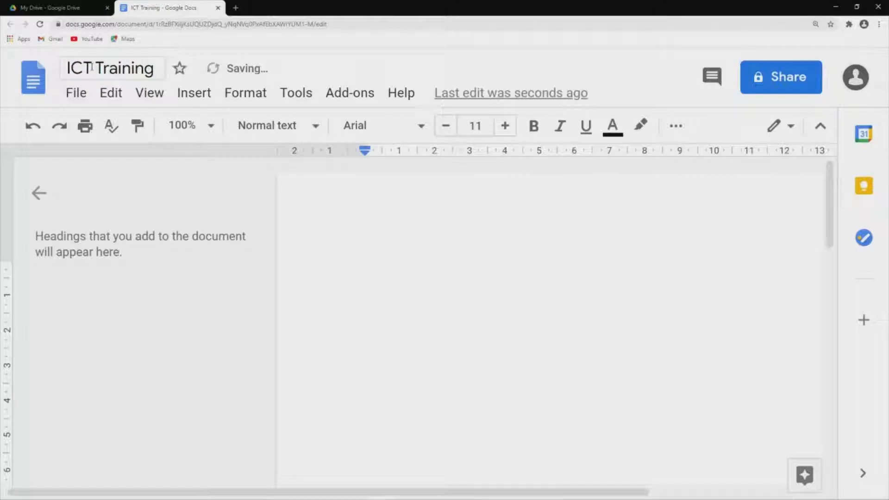
# Enter "This is a sample text" as the first line of the document body and start a new line.
pyautogui.hotkey('ctrl', '-')
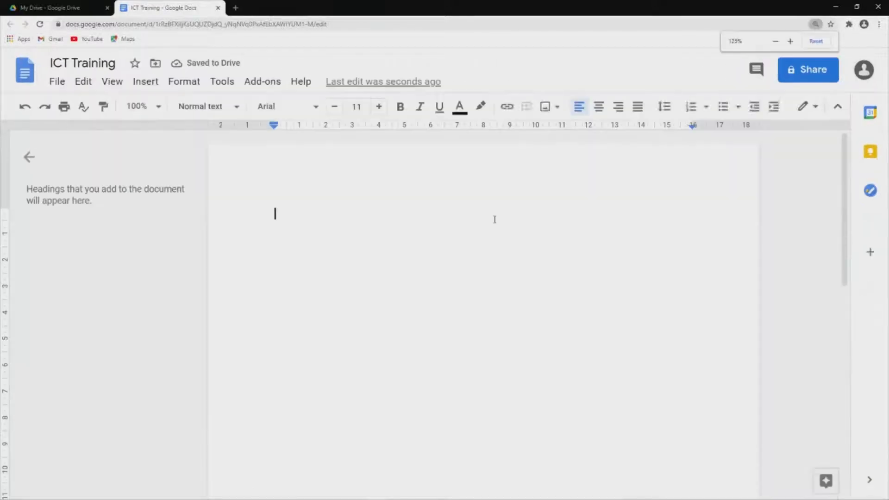
pyautogui.hotkey('ctrl', '-')
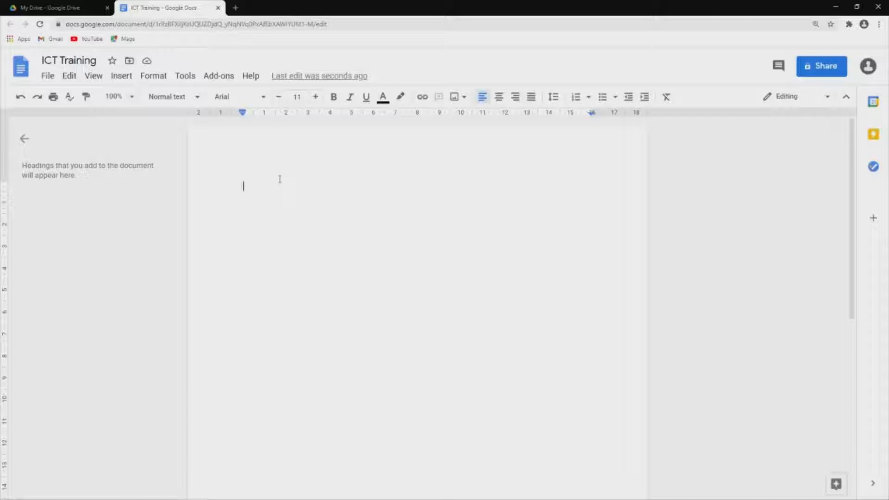
pyautogui.write('This ')
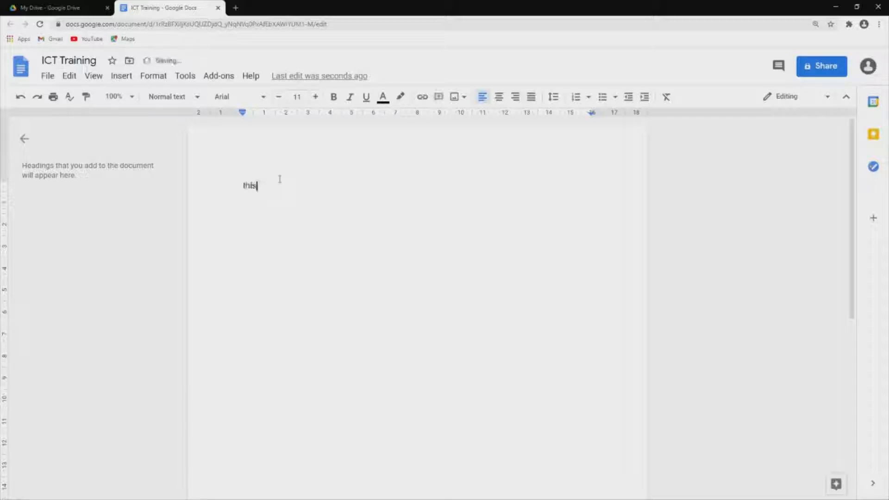
pyautogui.write('is a samp')
pyautogui.write('le ')
pyautogui.write('yex')
pyautogui.press('BackSpace')
pyautogui.press('BackSpace')
pyautogui.press('BackSpace')
pyautogui.write('text')
pyautogui.press('Return')
# Add "Sample text" and "Training" as the second and third lines, followed by a new empty line.
pyautogui.write('Samp')
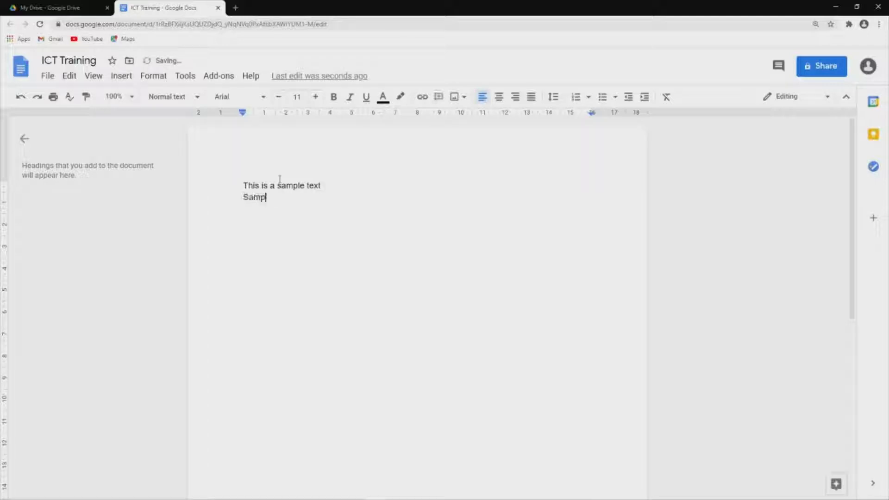
pyautogui.write('le text')
pyautogui.press('Return')
pyautogui.write('Training')
pyautogui.press('Return')
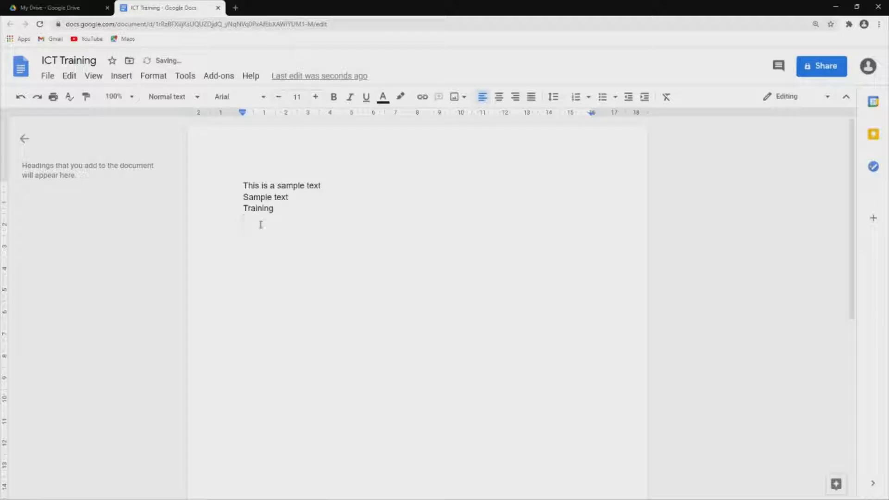
# Enlarge the browser view and preview the document at Fit and 50% zoom, returning it to 100%.
pyautogui.click(285, 211)
pyautogui.hotkey('ctrl', '+')
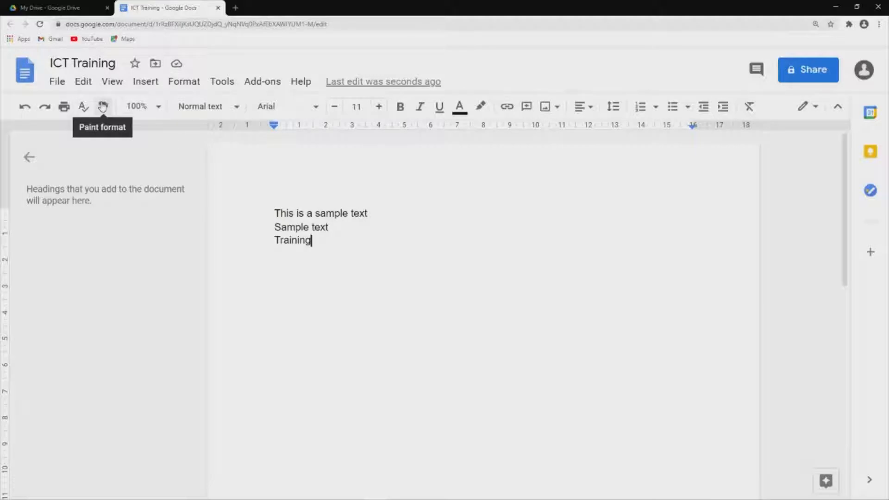
pyautogui.click(160, 108)
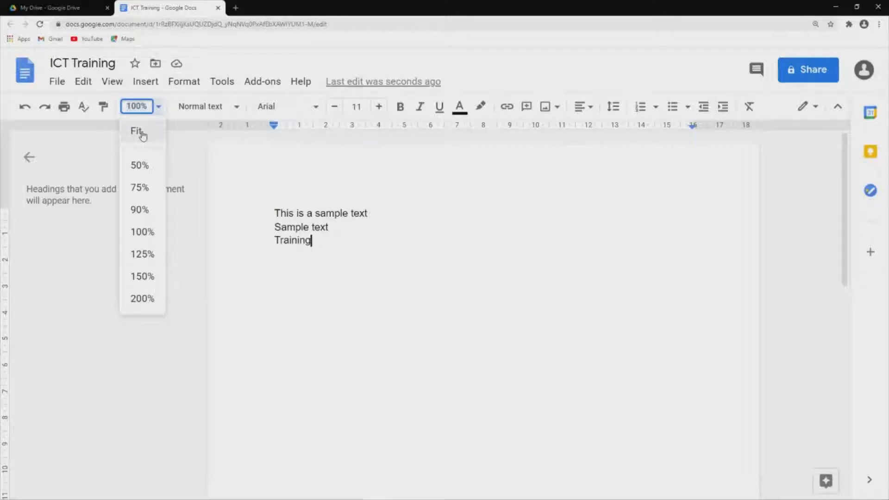
pyautogui.click(143, 135)
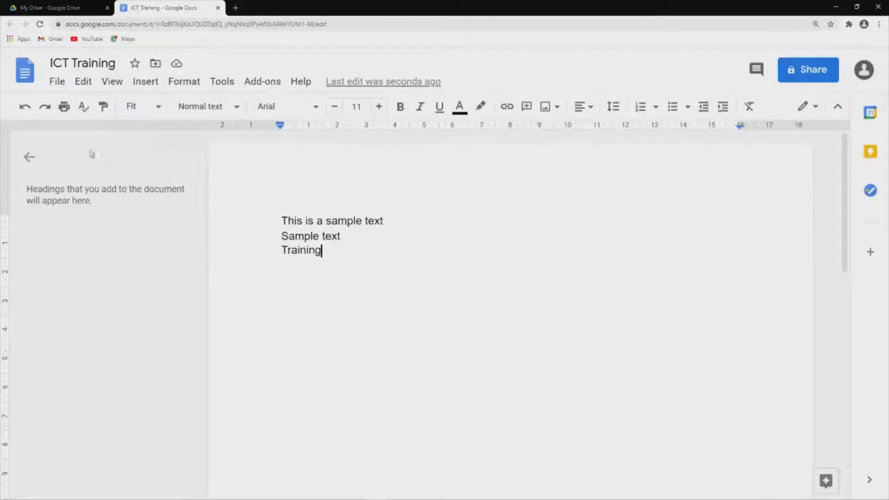
pyautogui.click(163, 113)
pyautogui.click(148, 165)
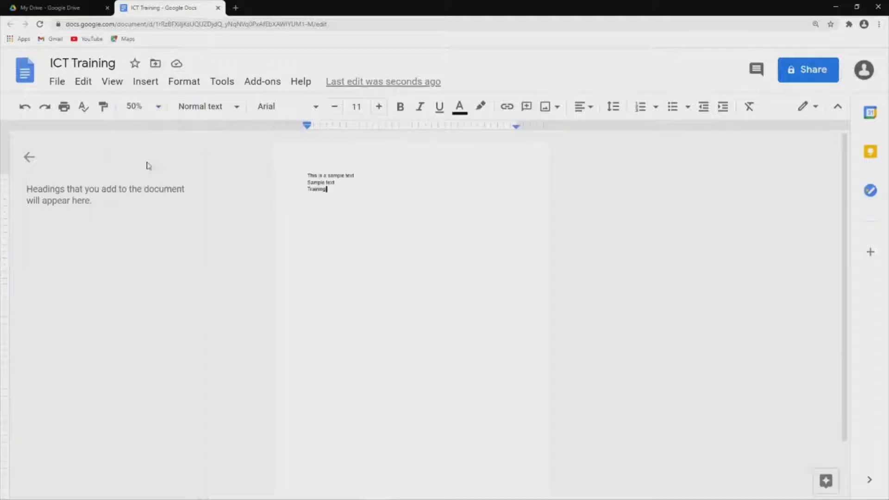
pyautogui.click(155, 110)
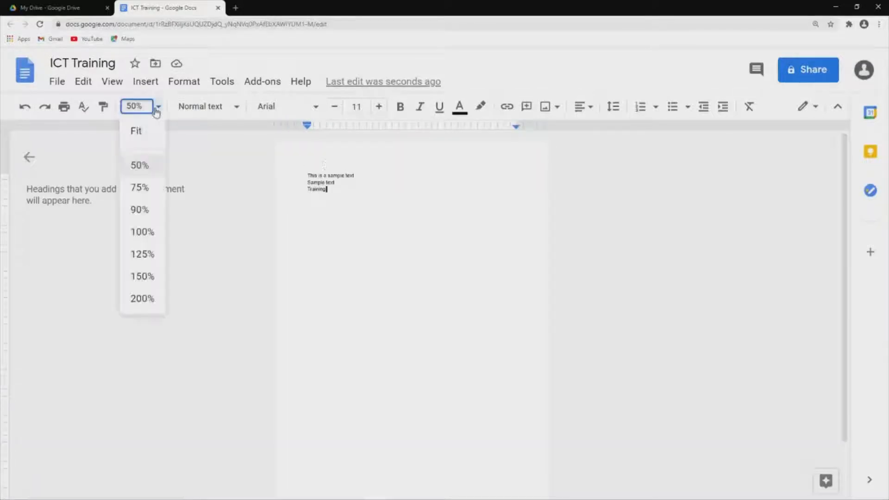
pyautogui.click(144, 232)
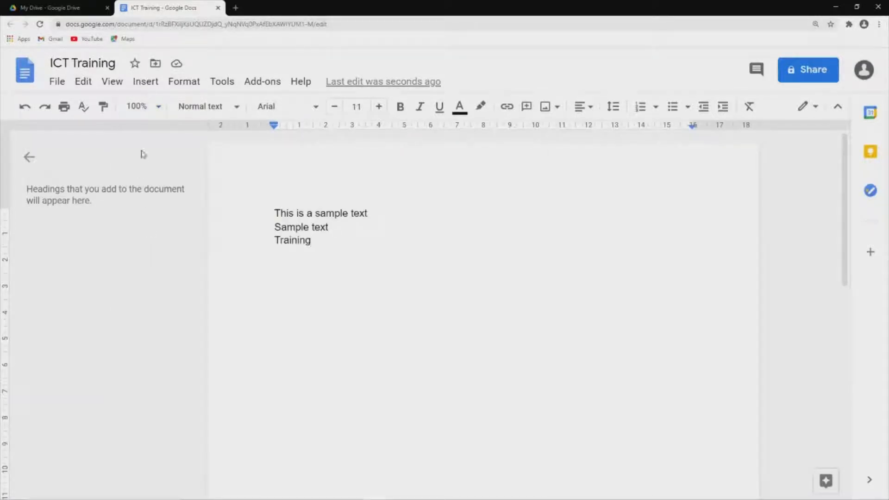
# Preview the document at 200% zoom and return it to 100%.
pyautogui.click(158, 109)
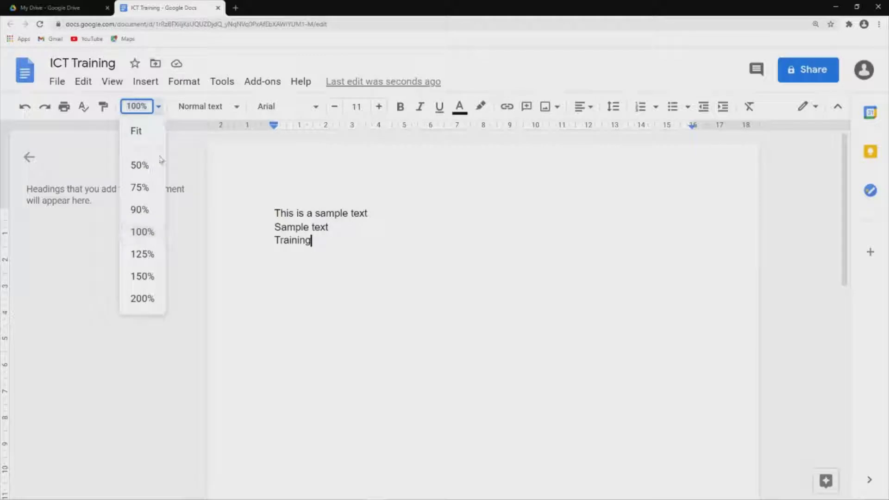
pyautogui.click(144, 232)
pyautogui.click(156, 111)
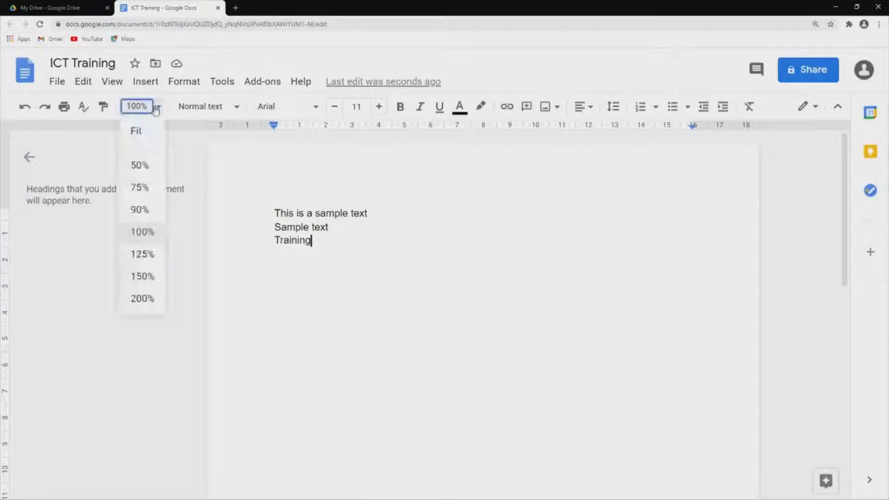
pyautogui.click(140, 298)
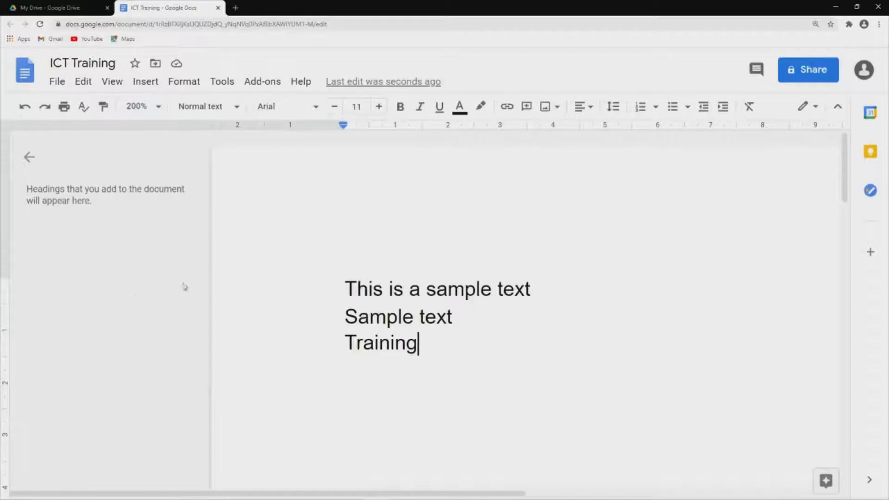
pyautogui.click(157, 109)
pyautogui.click(145, 233)
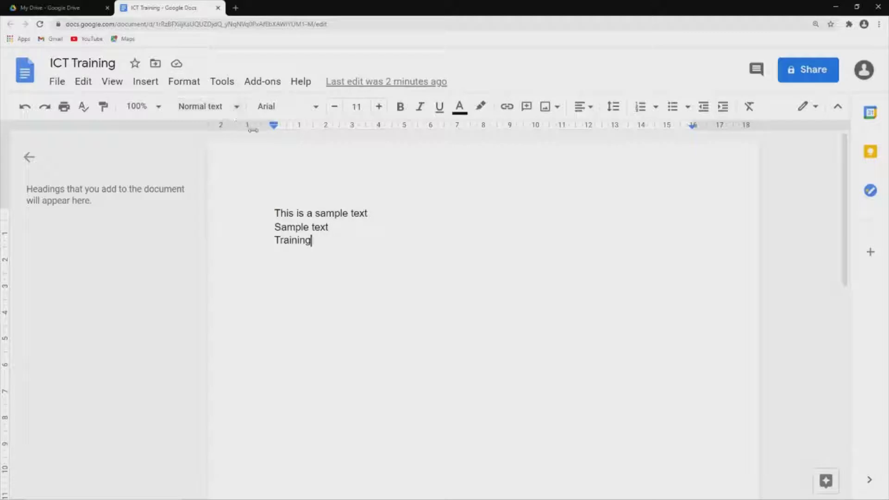
pyautogui.click(277, 212)
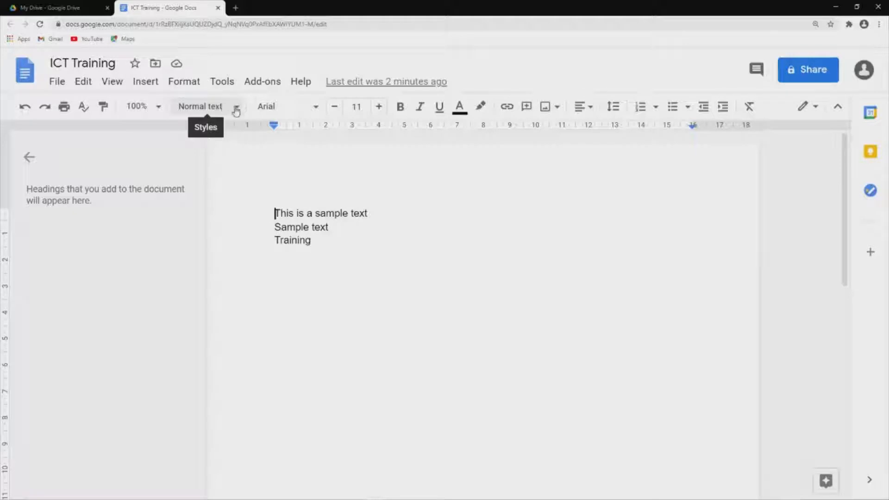
pyautogui.moveTo(274, 211); pyautogui.dragTo(321, 251)
pyautogui.click(278, 212)
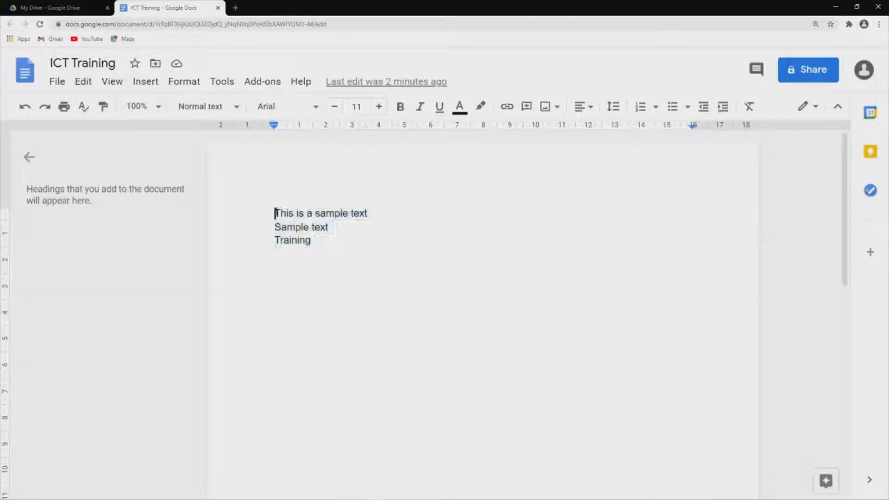
pyautogui.moveTo(276, 213); pyautogui.dragTo(371, 212)
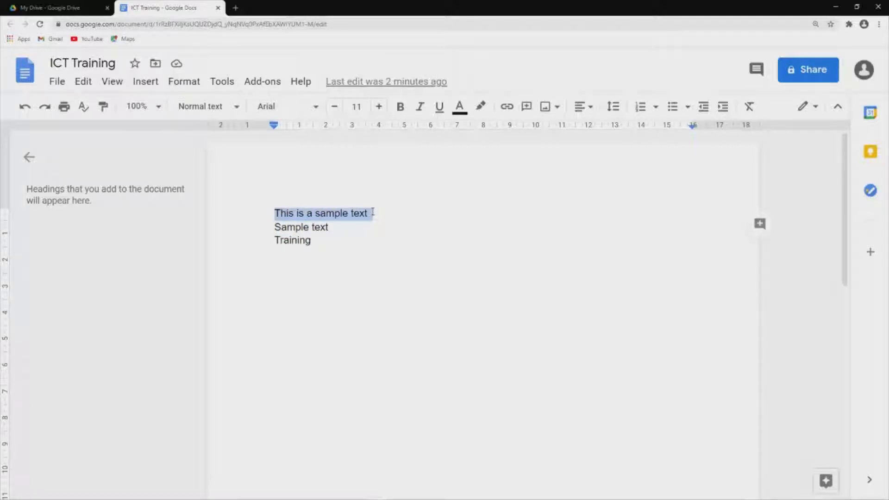
pyautogui.click(369, 213)
# Apply the Heading 1 style to the second line, "Sample text".
pyautogui.moveTo(274, 227); pyautogui.dragTo(331, 226)
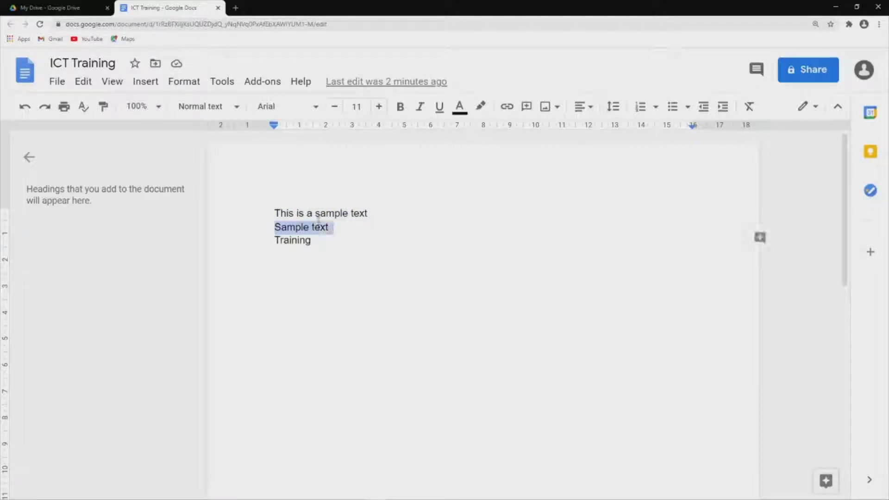
pyautogui.click(233, 109)
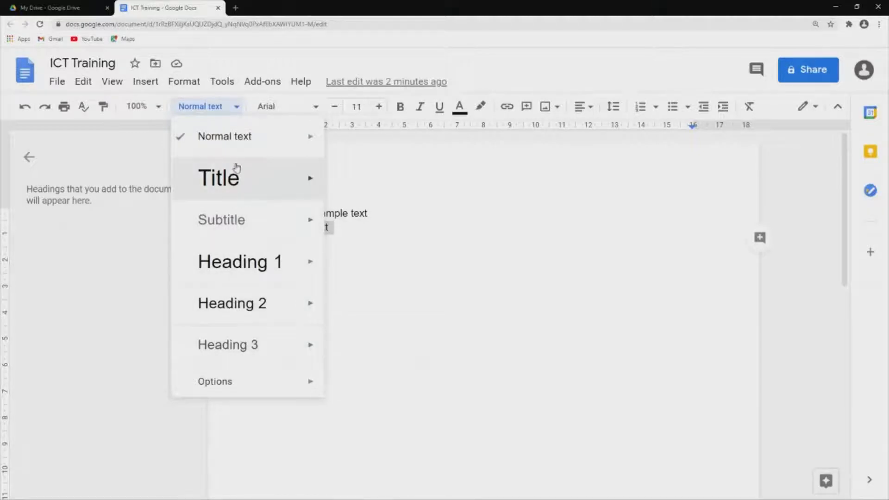
pyautogui.moveTo(250, 267)
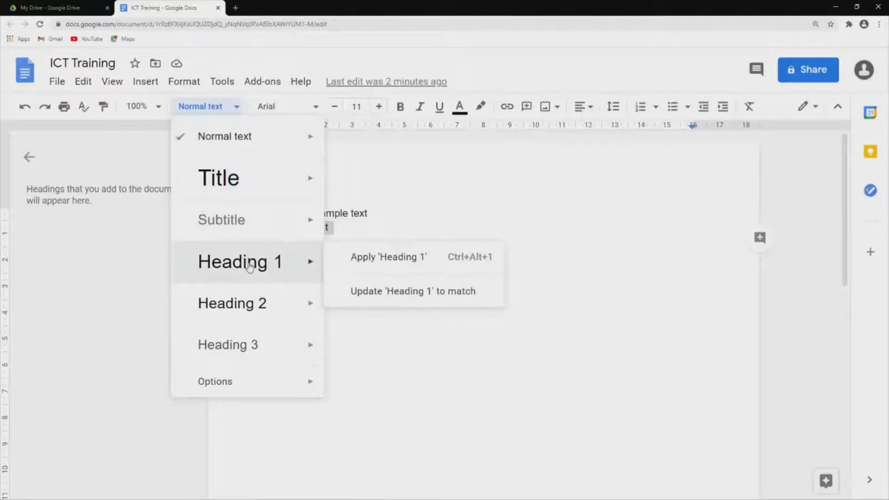
pyautogui.click(246, 256)
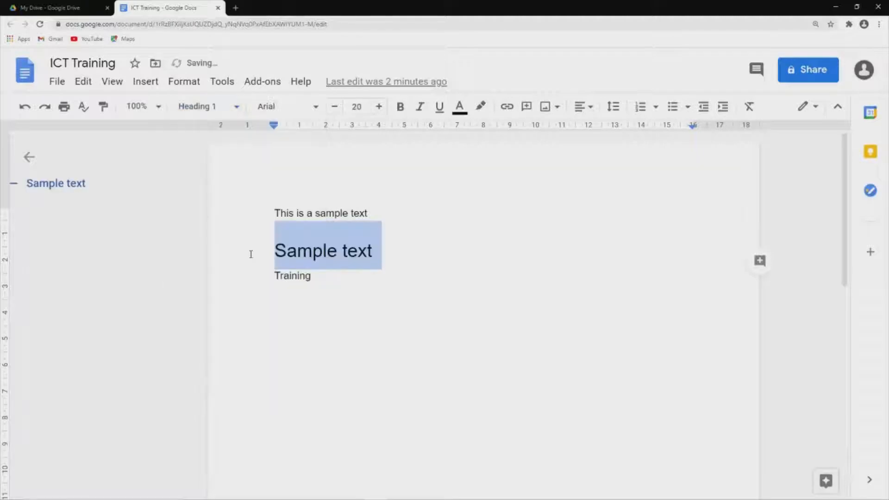
pyautogui.click(388, 250)
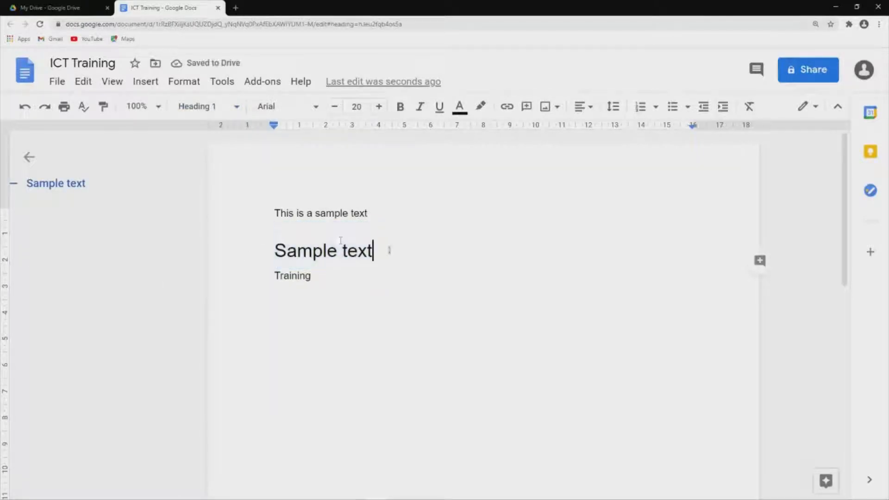
# Apply the Title style to the first line, "This is a sample text".
pyautogui.moveTo(274, 213); pyautogui.dragTo(368, 213)
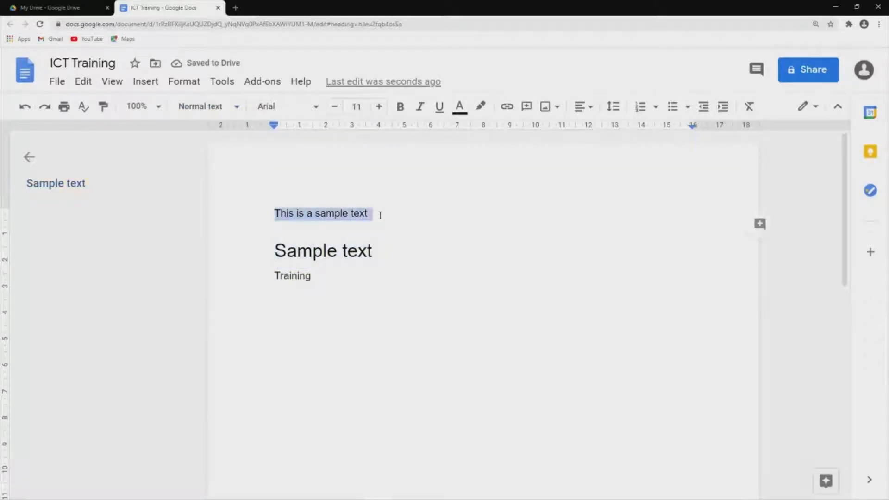
pyautogui.click(236, 111)
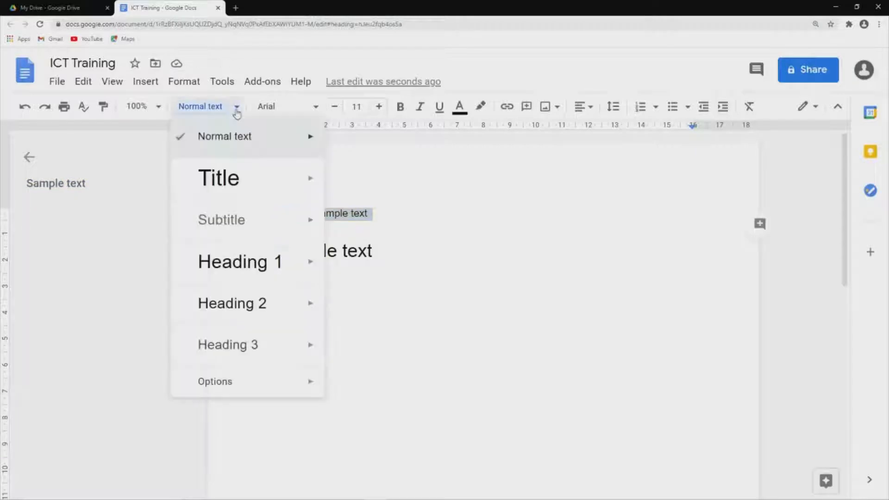
pyautogui.click(231, 177)
# Apply the Subtitle style to the third line, "Training".
pyautogui.click(331, 299)
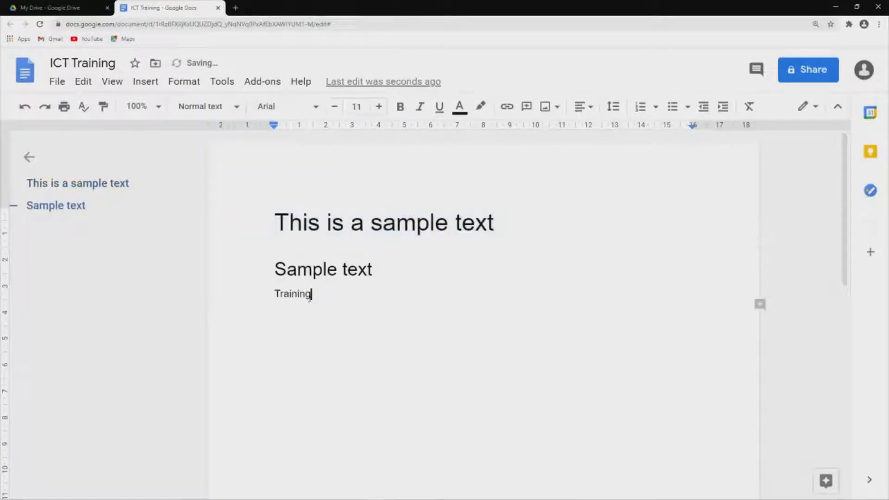
pyautogui.moveTo(332, 297); pyautogui.dragTo(277, 295)
pyautogui.click(235, 107)
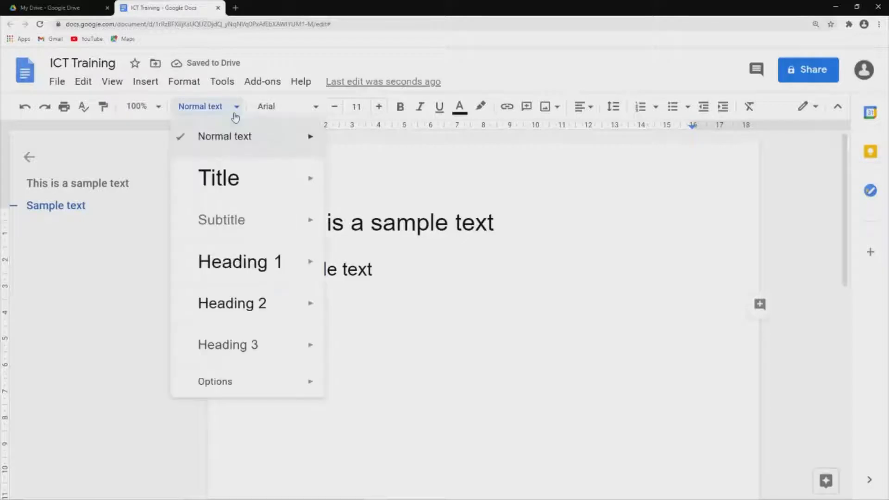
pyautogui.click(238, 221)
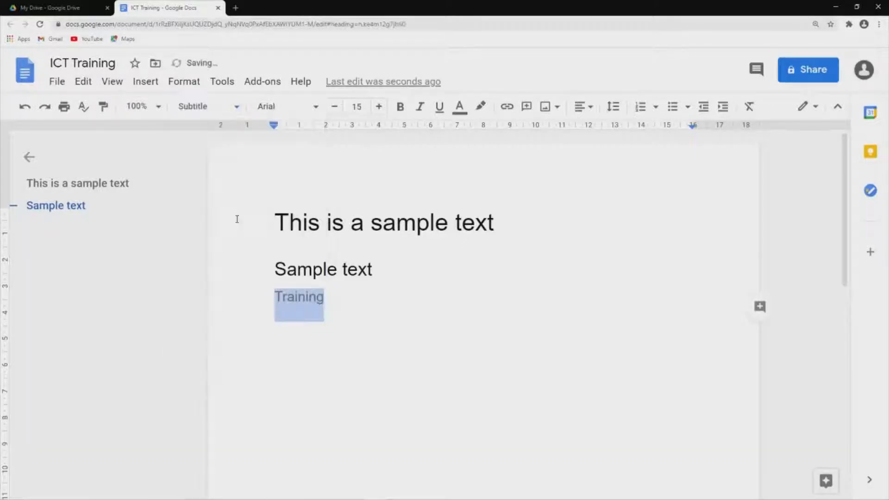
pyautogui.click(354, 297)
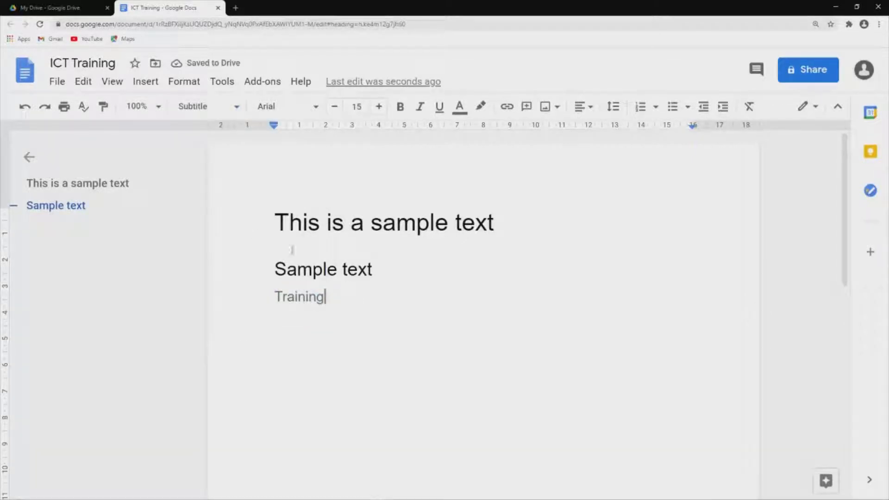
pyautogui.click(292, 251)
pyautogui.click(372, 263)
pyautogui.click(340, 288)
pyautogui.click(283, 199)
pyautogui.click(384, 285)
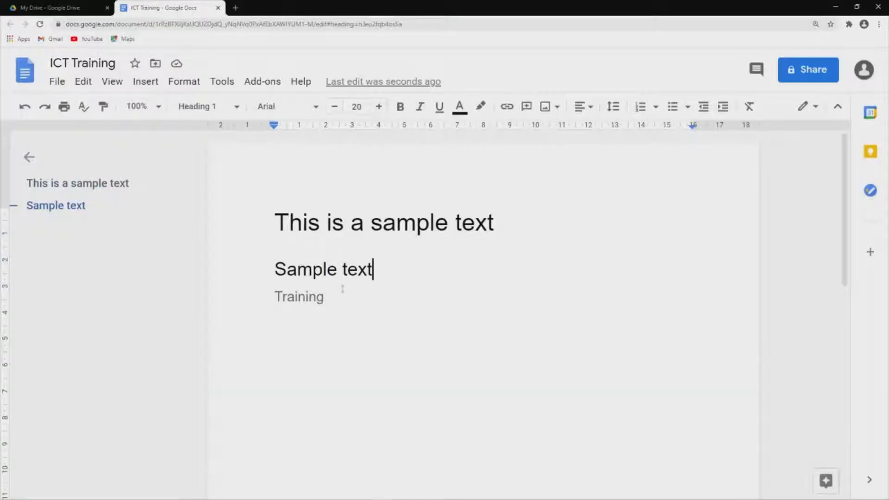
pyautogui.click(330, 296)
pyautogui.click(365, 200)
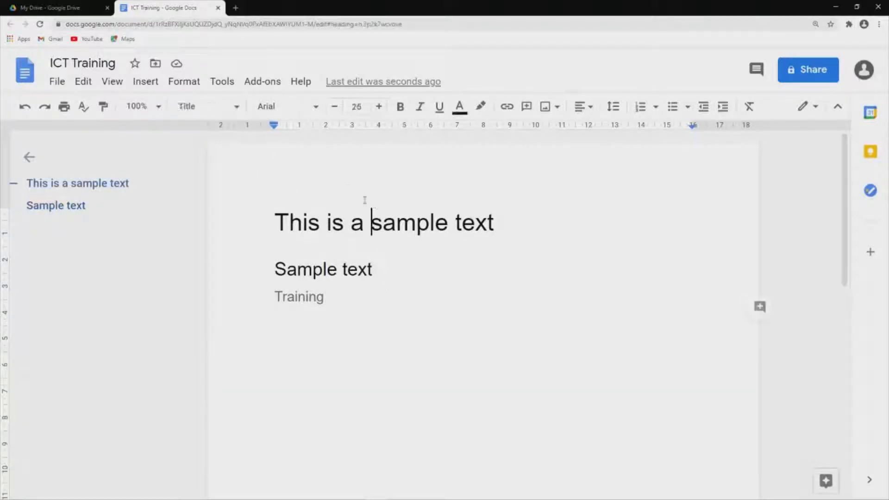
# Browse the available fonts and try to apply Caveat at the cursor in the title line without selecting its text.
pyautogui.click(315, 111)
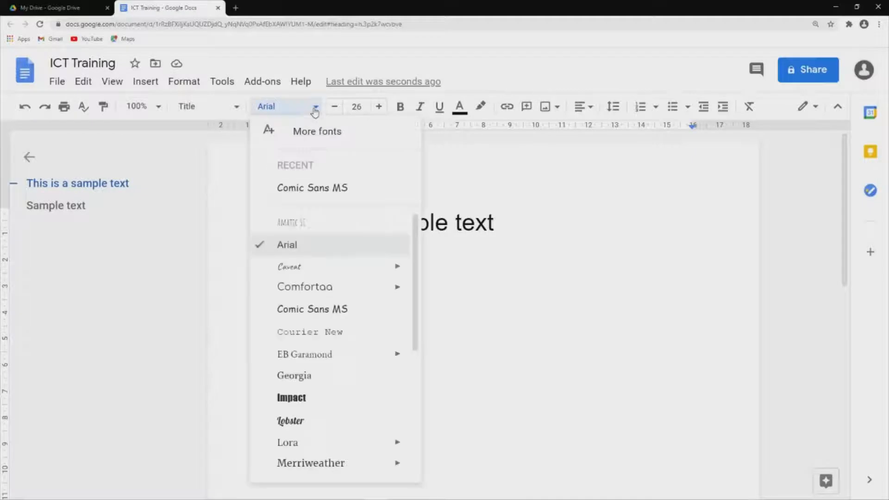
pyautogui.scroll(-4, 307, 315)
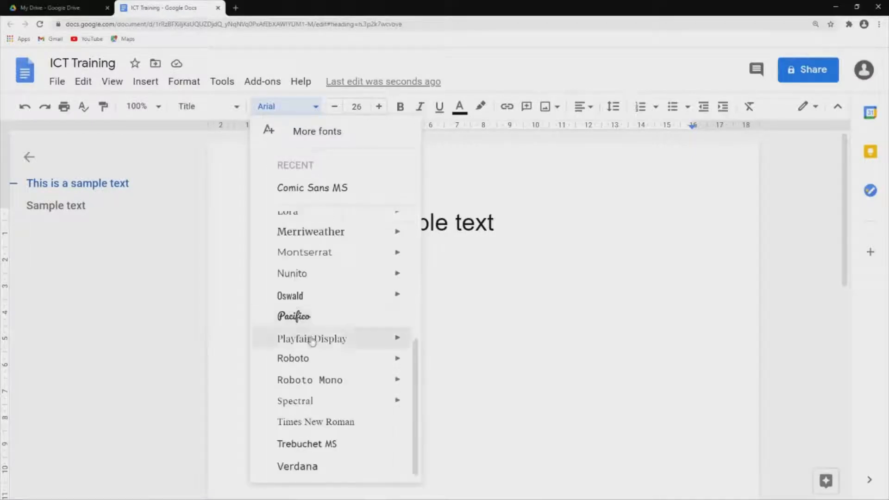
pyautogui.scroll(4, 311, 342)
pyautogui.moveTo(329, 276)
pyautogui.scroll(-2, 328, 280)
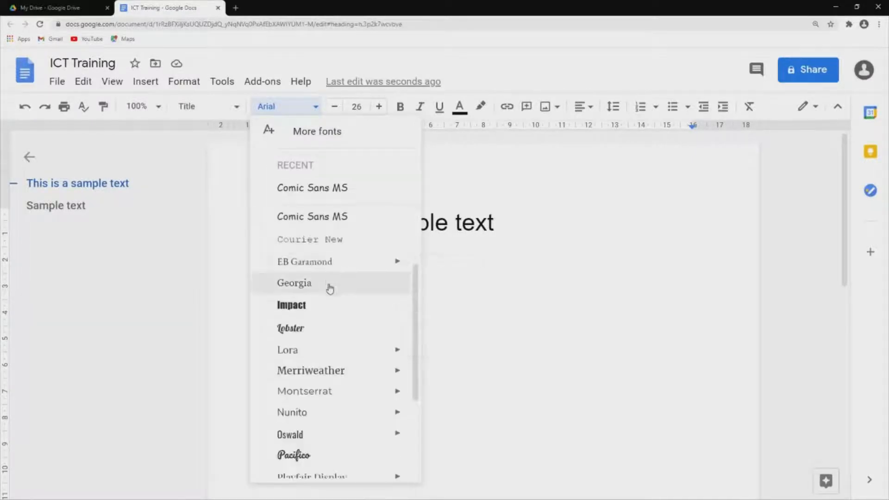
pyautogui.scroll(2, 306, 305)
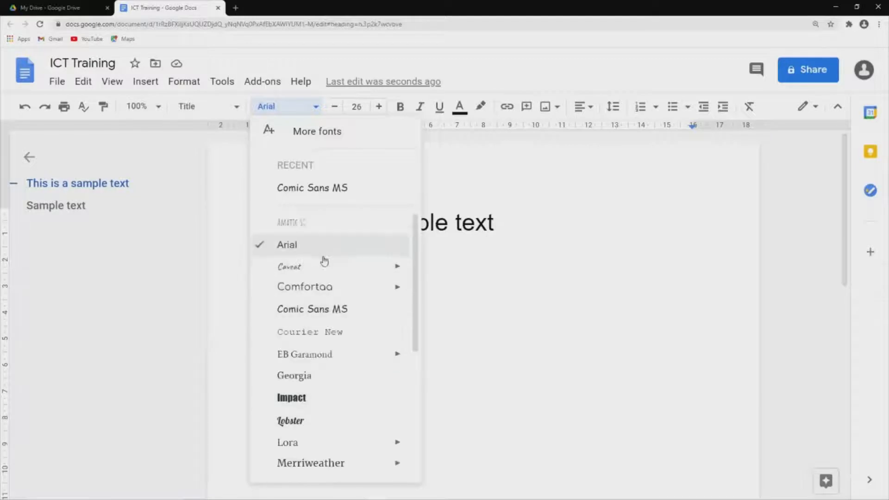
pyautogui.click(330, 269)
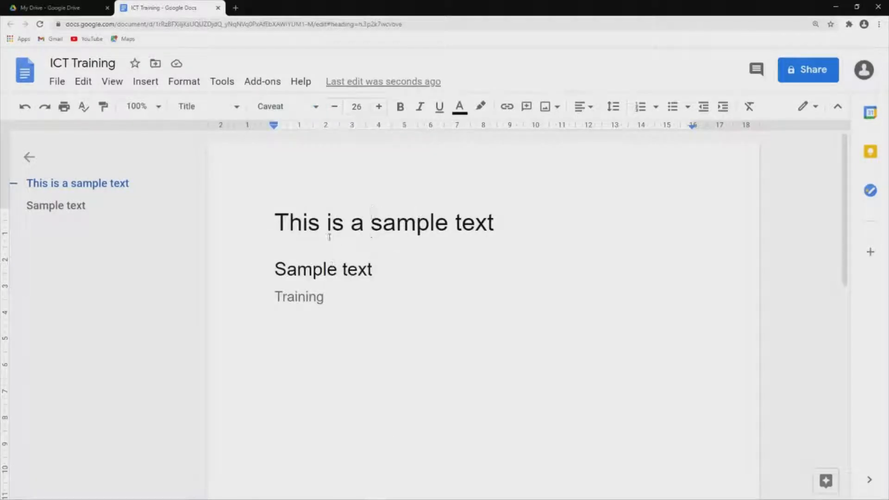
# Change the font of the whole title line, "This is a sample text", to Caveat.
pyautogui.moveTo(272, 222); pyautogui.dragTo(494, 222)
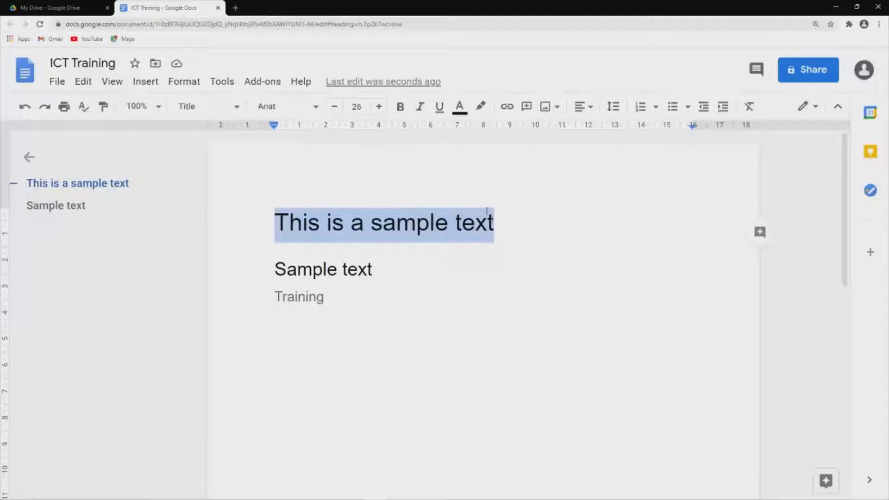
pyautogui.click(300, 107)
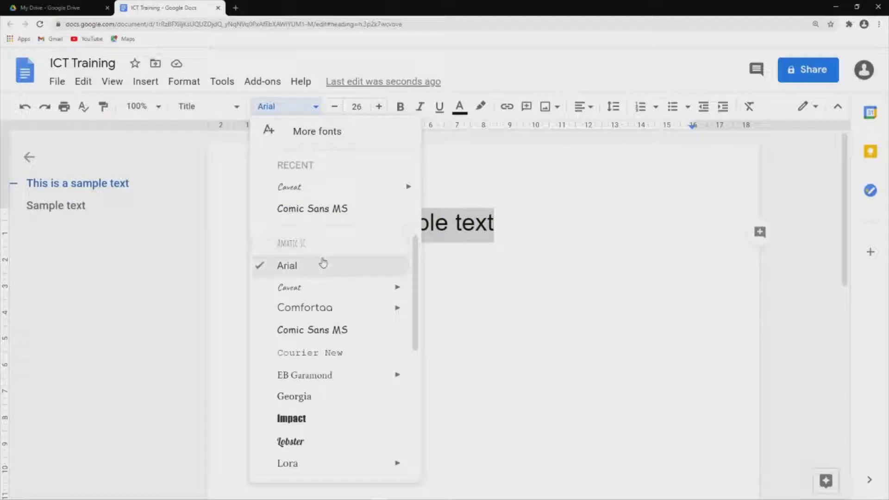
pyautogui.click(312, 288)
# Change the font of the second line, "Sample text", to Comic Sans MS.
pyautogui.click(359, 249)
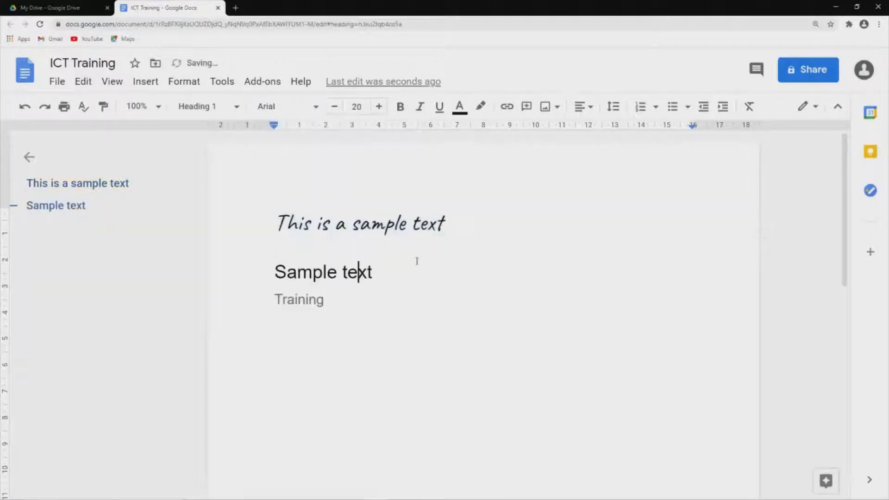
pyautogui.moveTo(276, 278); pyautogui.dragTo(371, 278)
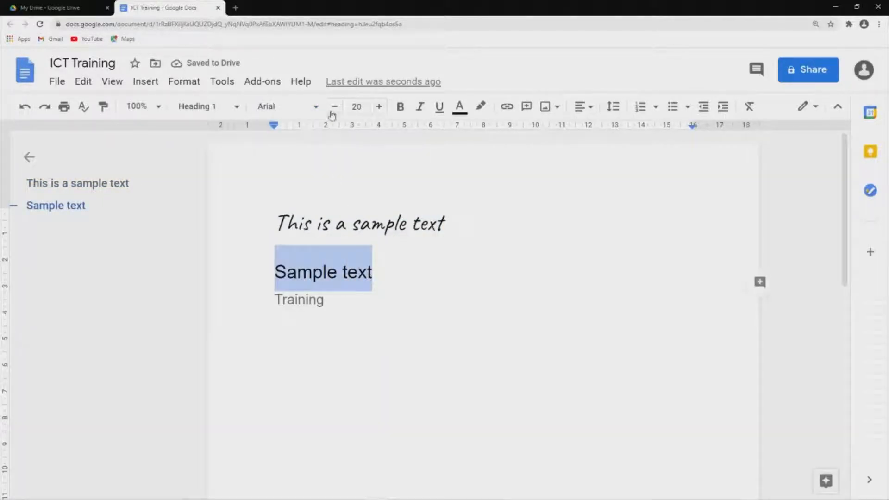
pyautogui.click(307, 111)
pyautogui.click(330, 330)
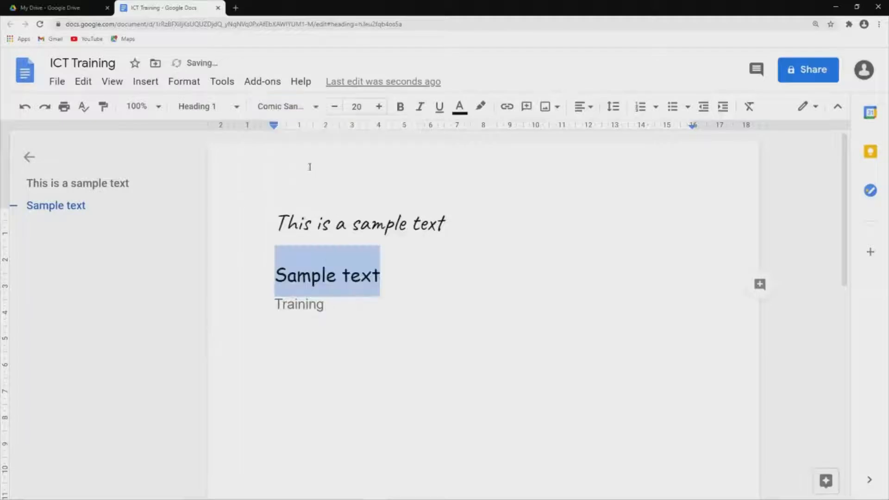
# Change the font of the third line, "Training", to Impact.
pyautogui.click(311, 307)
pyautogui.moveTo(271, 307); pyautogui.dragTo(345, 304)
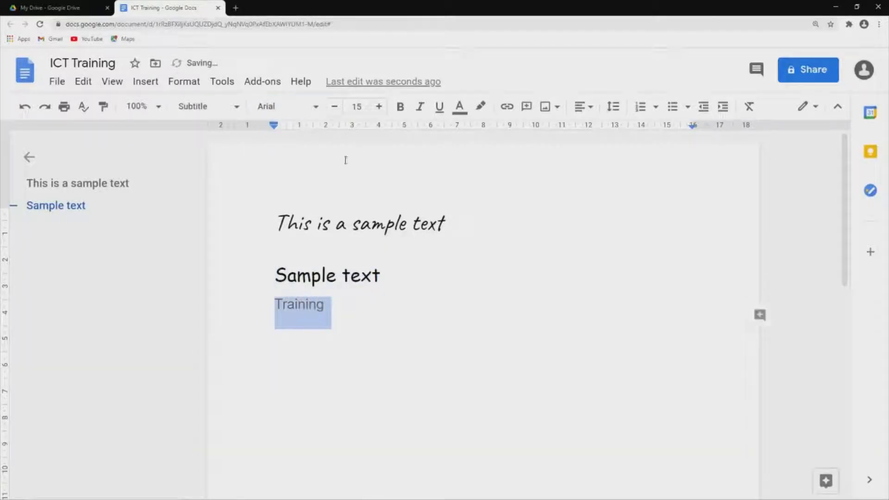
pyautogui.click(317, 109)
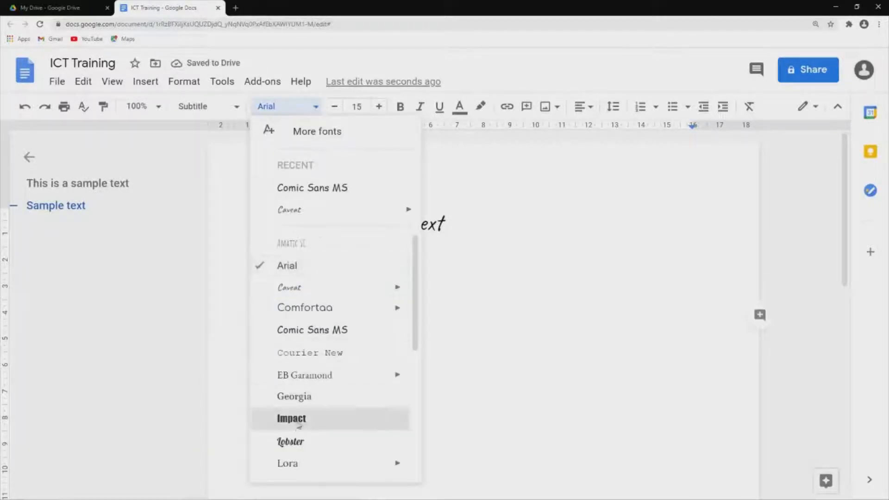
pyautogui.click(291, 419)
pyautogui.click(384, 309)
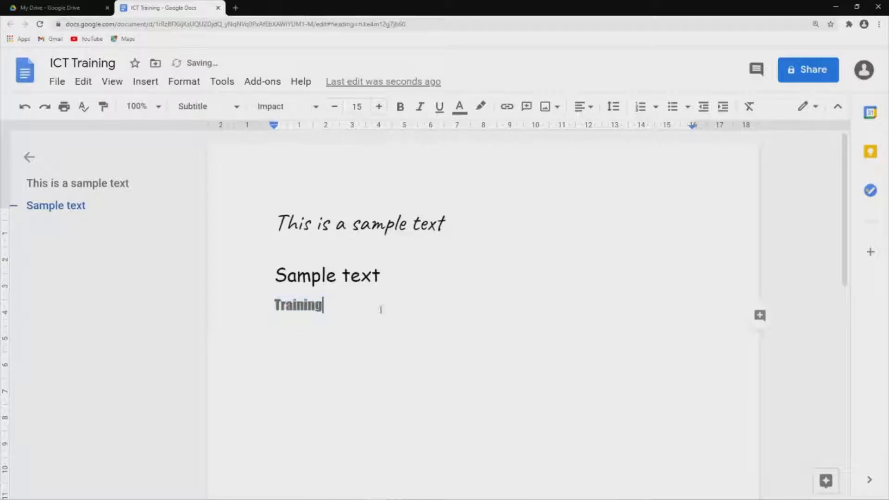
# Browse the font sizes and try to set size 36 at the cursor in the title line without selecting its text.
pyautogui.click(369, 206)
pyautogui.click(290, 193)
pyautogui.click(384, 275)
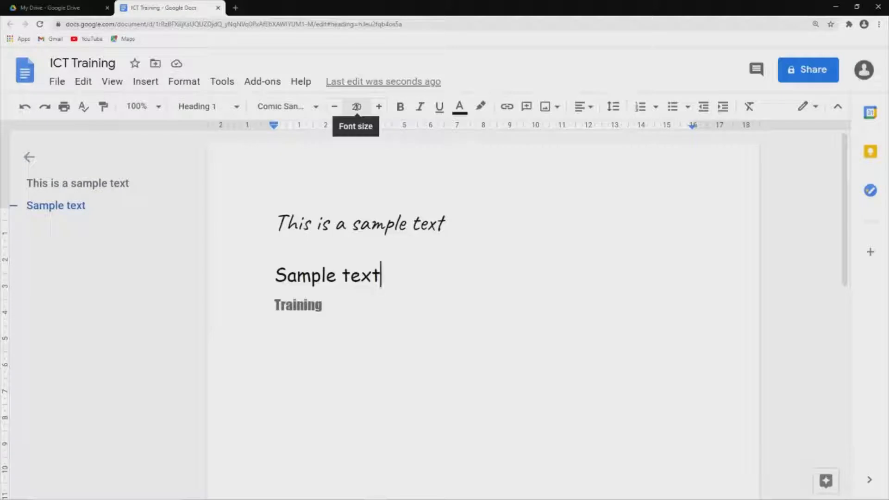
pyautogui.click(364, 106)
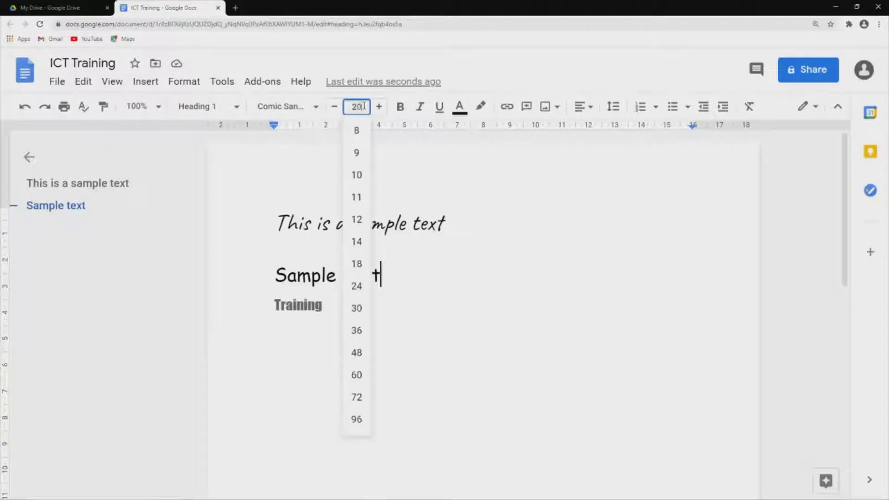
pyautogui.click(393, 224)
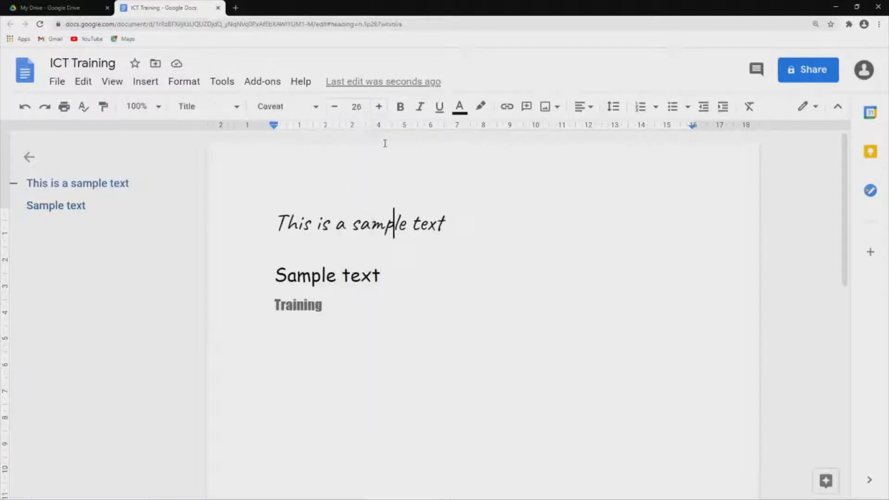
pyautogui.click(357, 106)
pyautogui.click(355, 330)
# Select the whole title line, "This is a sample text", and set its font size to 72.
pyautogui.moveTo(286, 223); pyautogui.dragTo(458, 220)
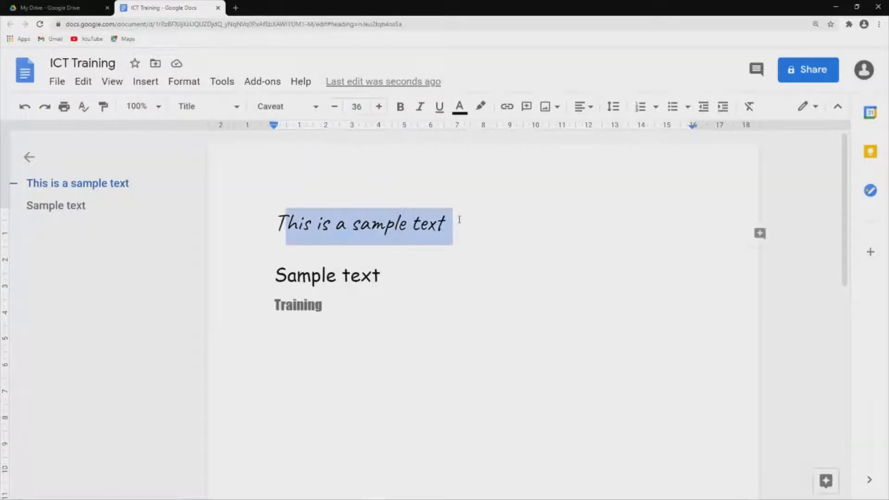
pyautogui.click(253, 225)
pyautogui.moveTo(276, 224); pyautogui.dragTo(443, 221)
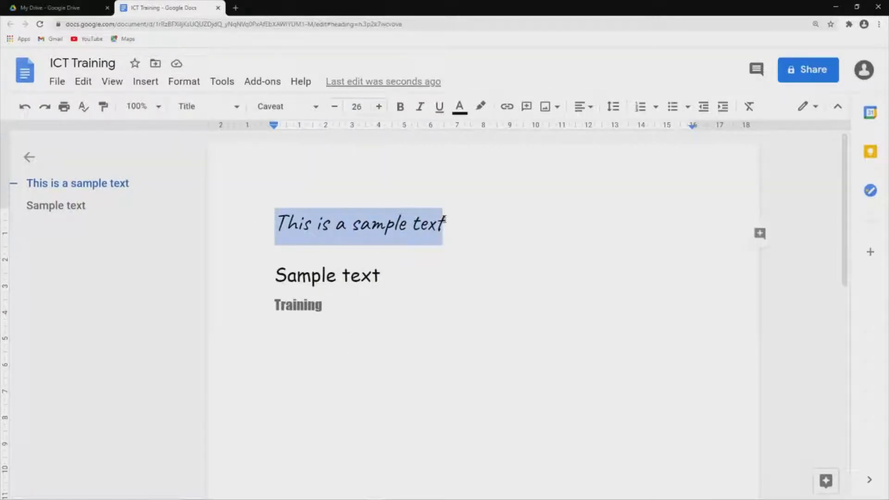
pyautogui.click(368, 107)
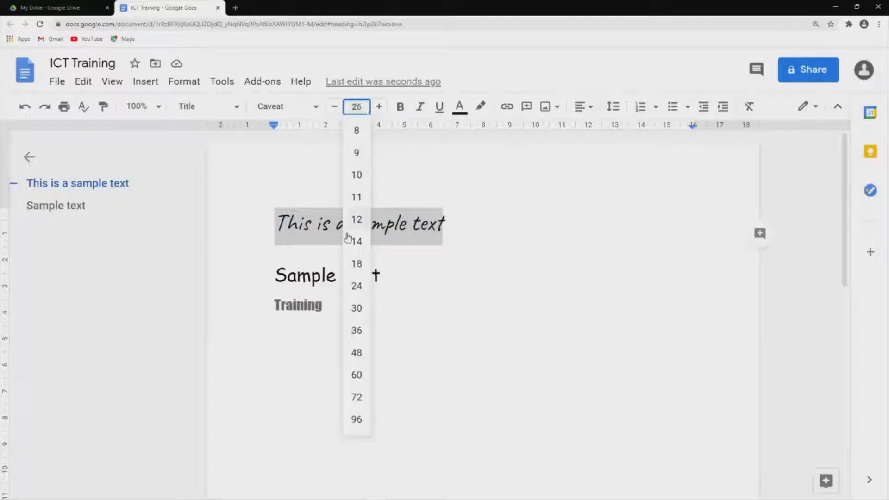
pyautogui.click(358, 398)
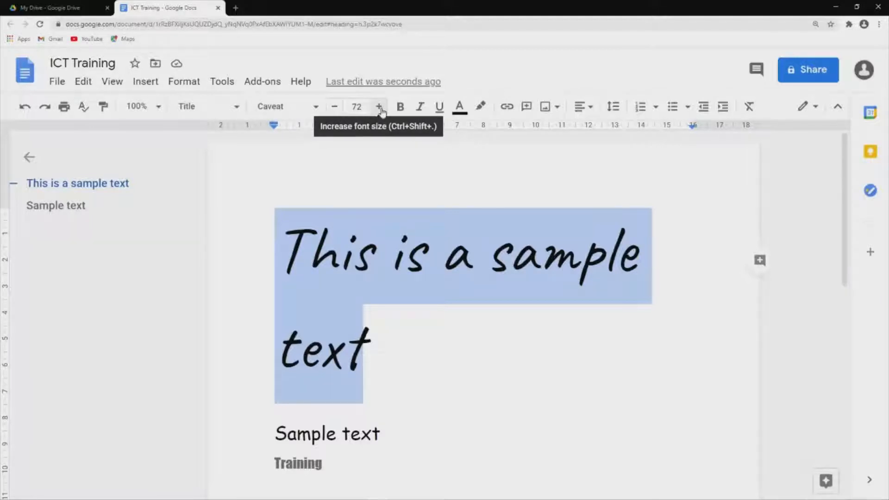
# Decrease the title line's font size one point at a time to 60 and deselect the text.
pyautogui.click(338, 110)
pyautogui.click(339, 110)
pyautogui.click(339, 109)
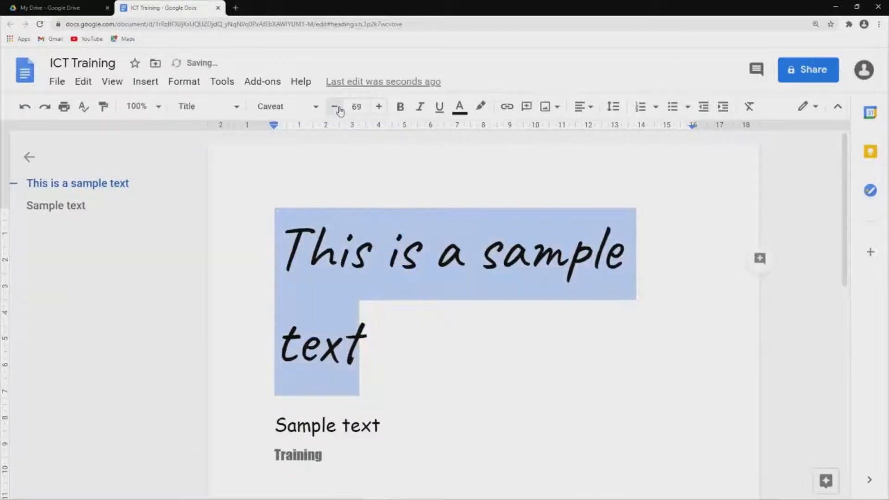
pyautogui.click(338, 110)
pyautogui.click(339, 109)
pyautogui.click(338, 110)
pyautogui.click(339, 110)
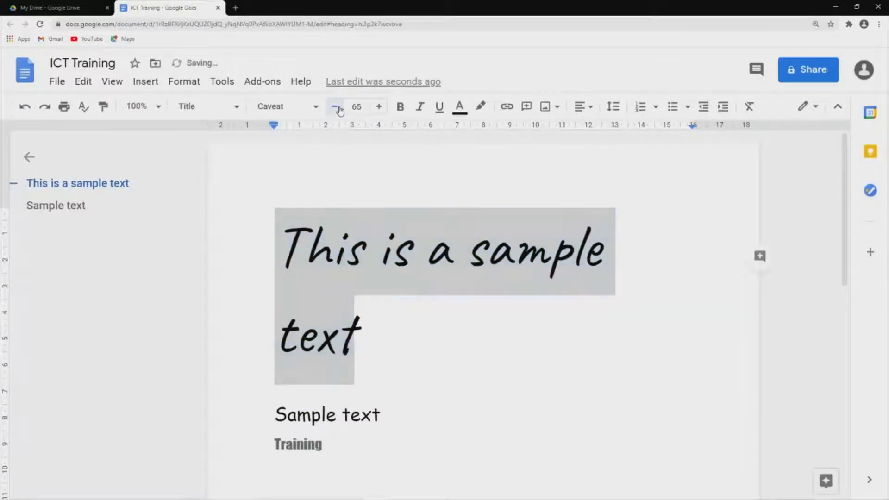
pyautogui.click(339, 109)
pyautogui.click(338, 109)
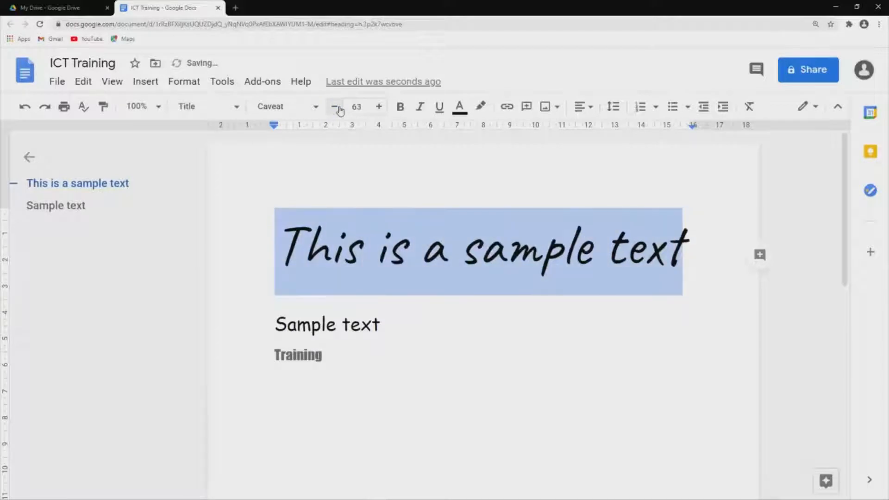
pyautogui.click(339, 109)
pyautogui.click(338, 109)
pyautogui.click(339, 109)
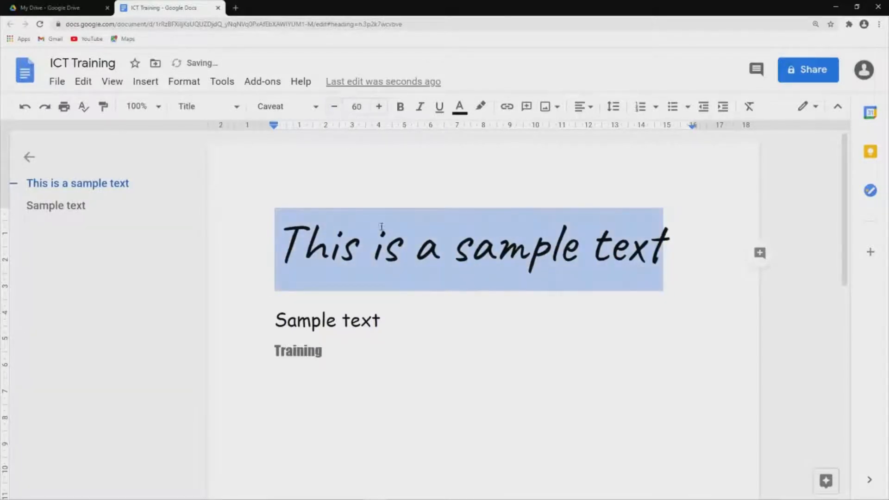
pyautogui.click(392, 306)
pyautogui.click(398, 271)
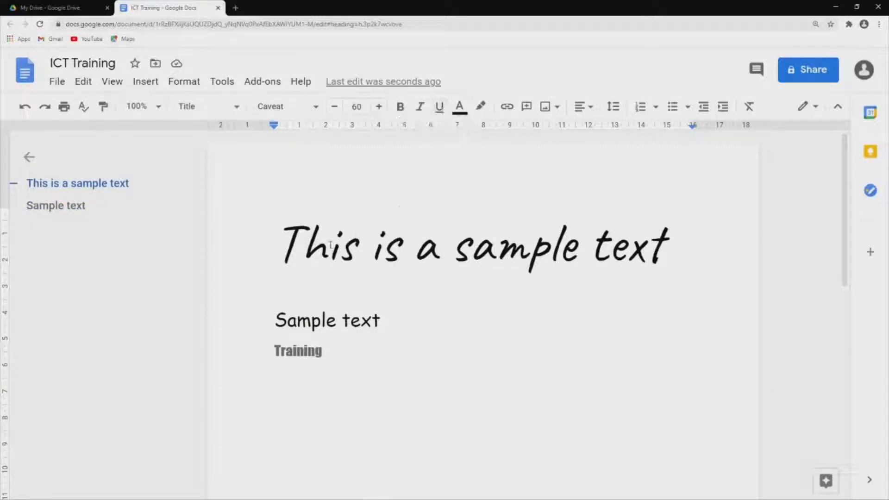
# Apply bold, italic and underline to all three lines of text.
pyautogui.moveTo(328, 245); pyautogui.dragTo(391, 348)
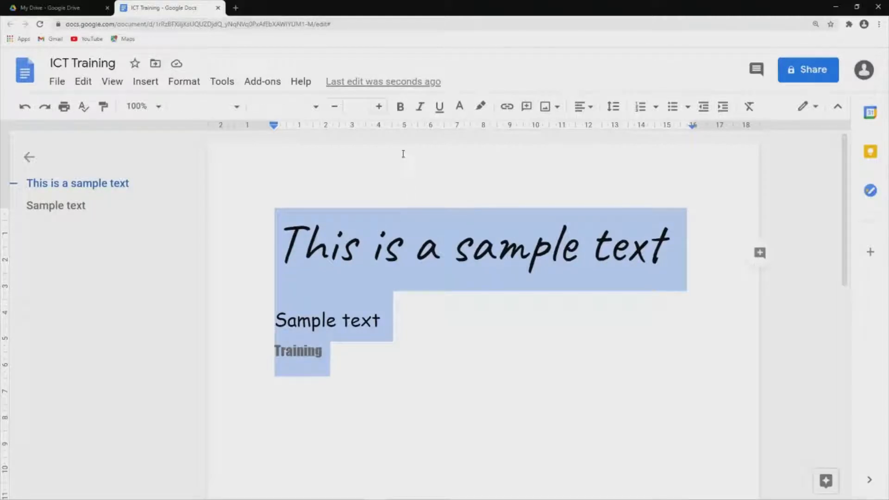
pyautogui.click(401, 106)
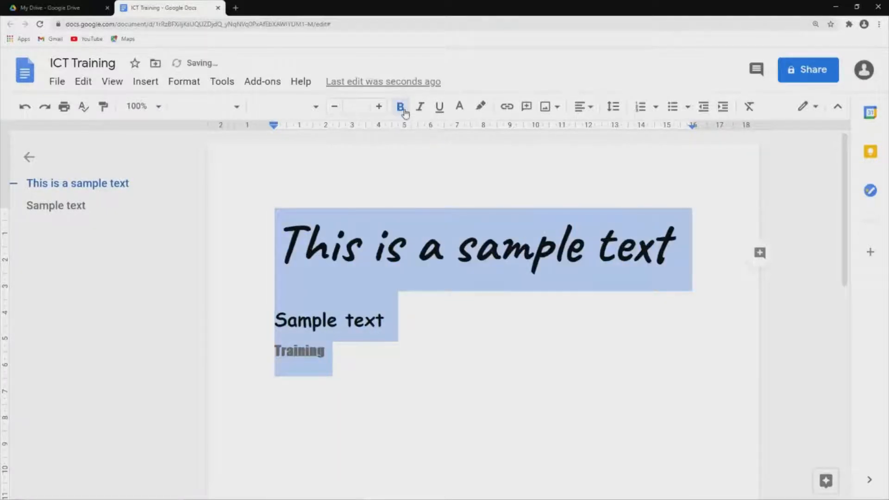
pyautogui.click(419, 107)
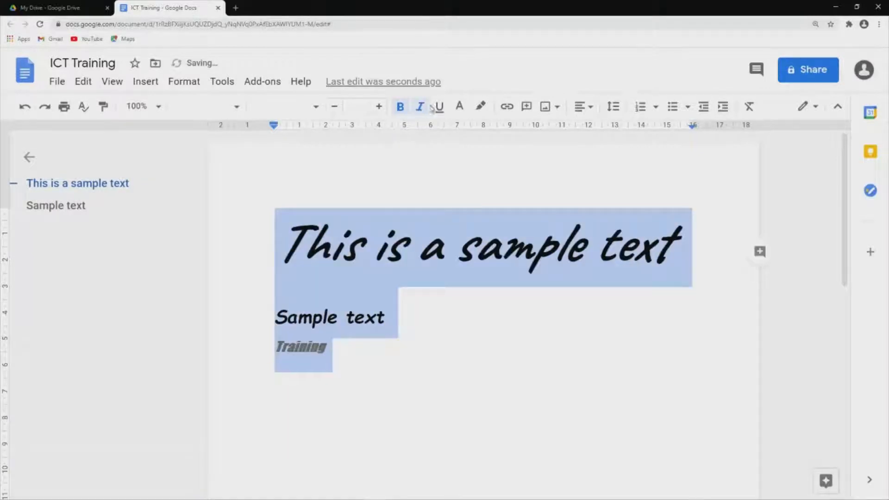
pyautogui.click(440, 107)
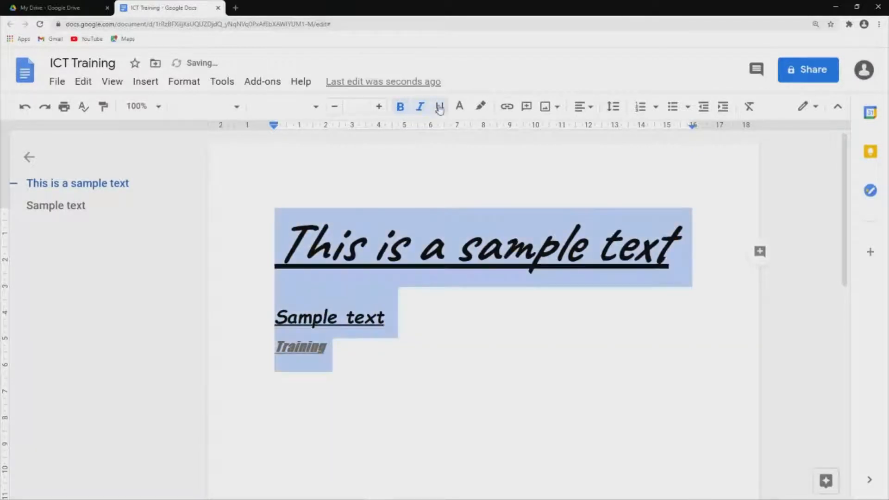
pyautogui.click(389, 253)
pyautogui.click(358, 357)
pyautogui.click(402, 235)
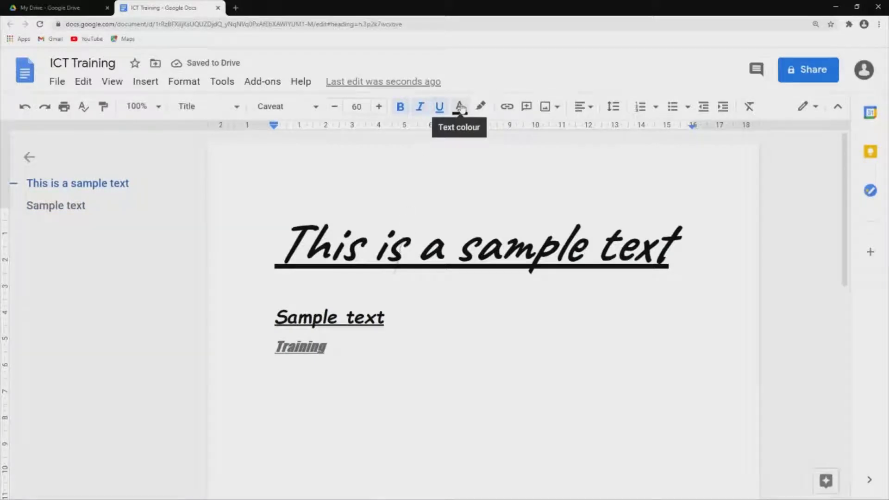
# Change the text colour of the word "This" in the title line to red.
pyautogui.moveTo(282, 245); pyautogui.dragTo(371, 247)
pyautogui.click(394, 317)
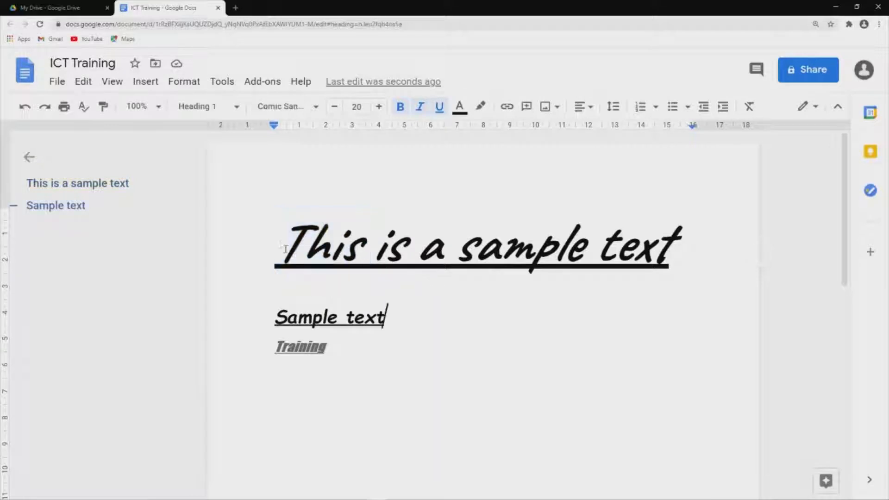
pyautogui.moveTo(298, 245); pyautogui.dragTo(473, 242)
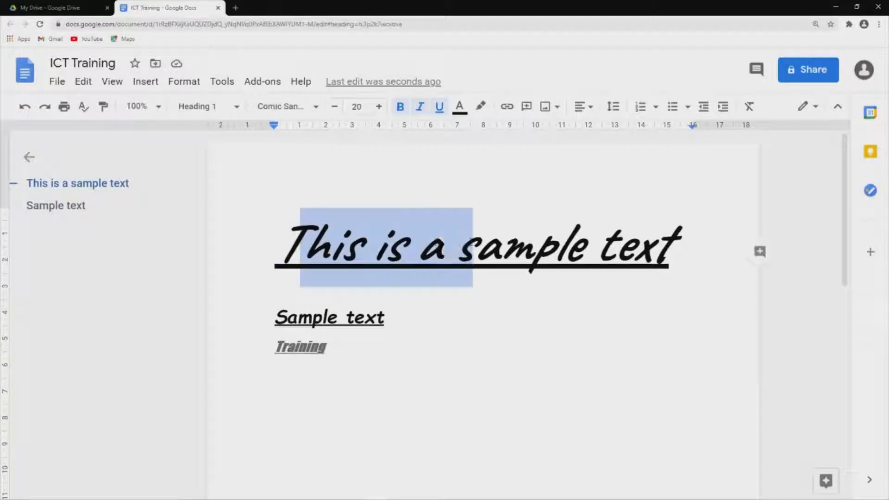
pyautogui.click(410, 298)
pyautogui.moveTo(276, 245); pyautogui.dragTo(375, 248)
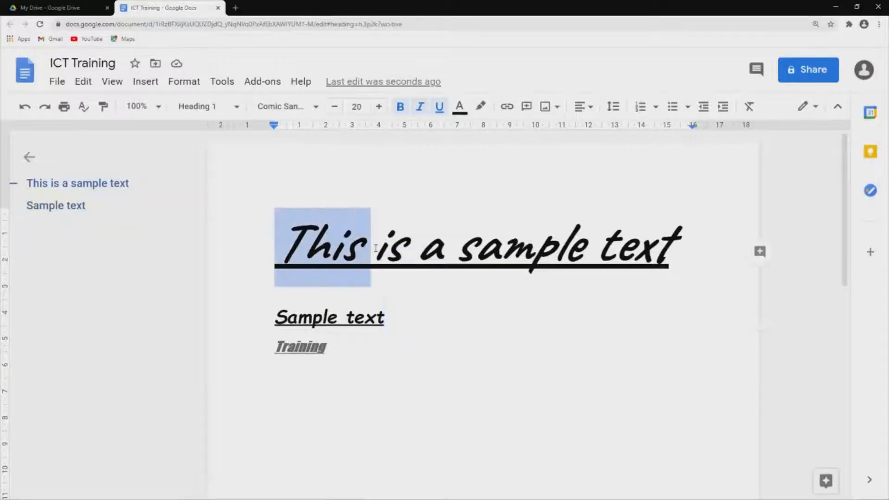
pyautogui.click(464, 111)
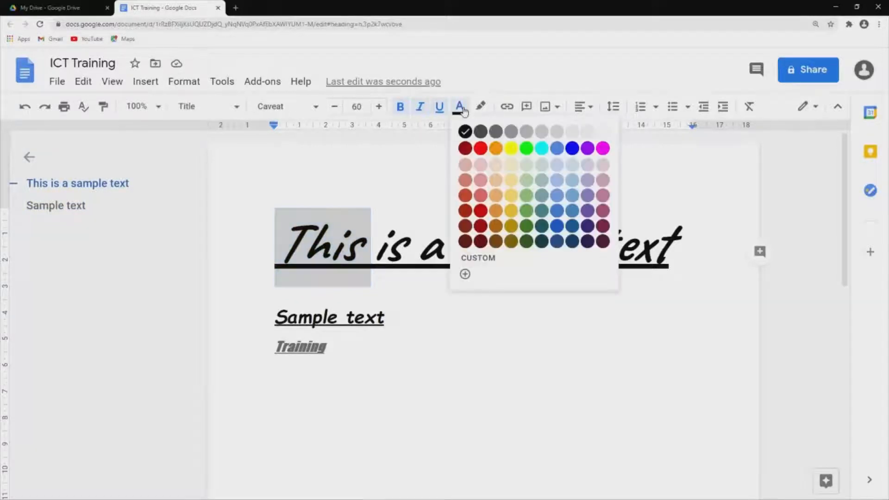
pyautogui.click(480, 149)
pyautogui.click(392, 277)
# Change the text colour of the whole word "is" in the title line, including the space before it, to blue.
pyautogui.moveTo(392, 277); pyautogui.dragTo(400, 250)
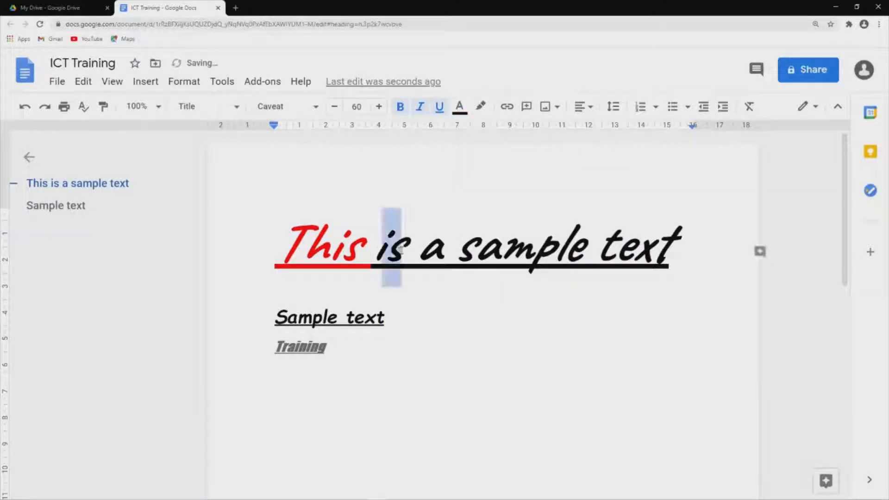
pyautogui.click(459, 107)
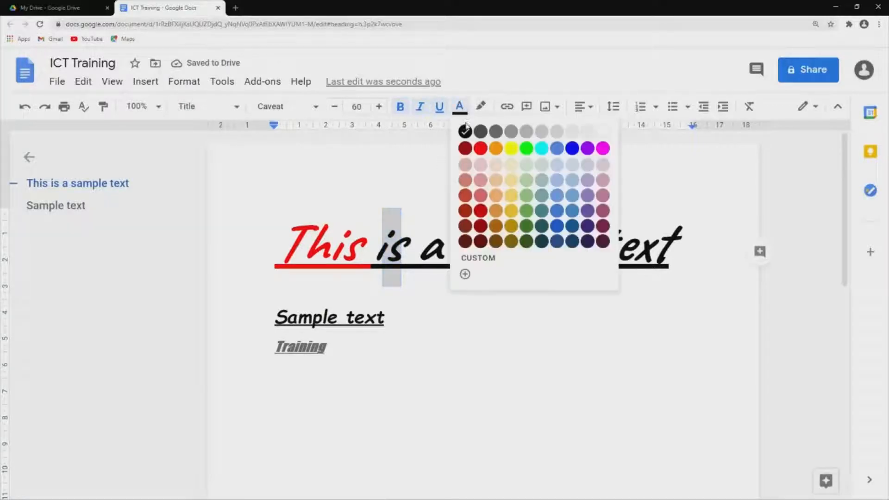
pyautogui.click(573, 149)
pyautogui.click(454, 275)
pyautogui.moveTo(371, 260); pyautogui.dragTo(403, 259)
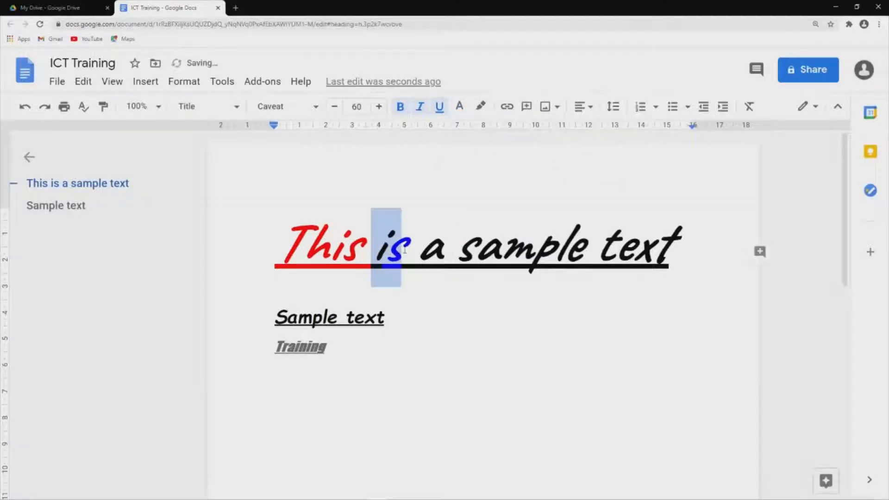
pyautogui.click(460, 107)
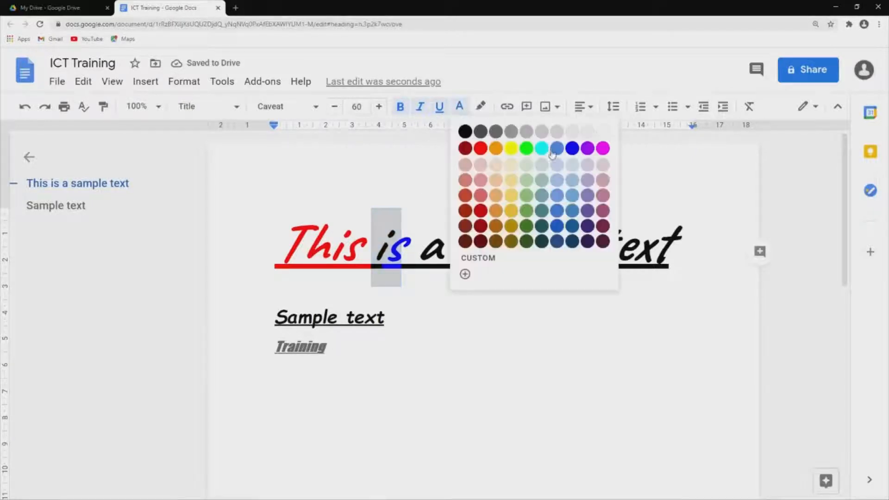
pyautogui.click(573, 148)
pyautogui.click(444, 250)
# Change the text colour of the word "a" in the title line, including the space before it, to yellow.
pyautogui.click(419, 252)
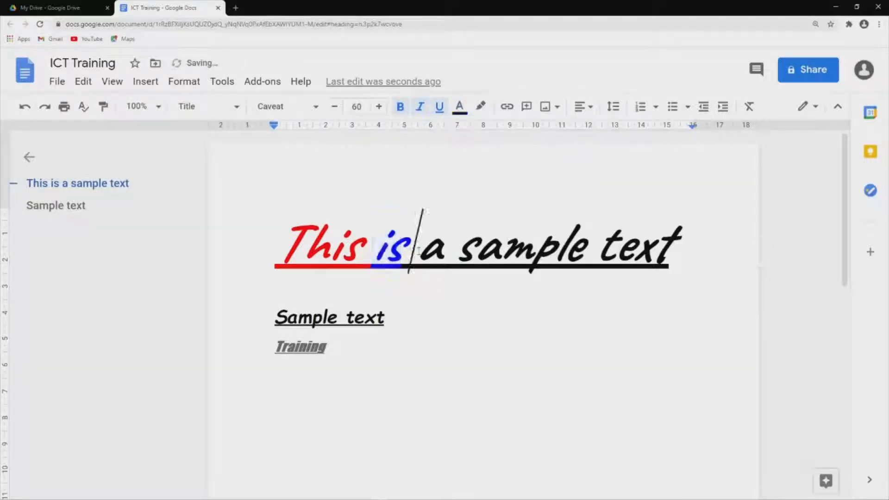
pyautogui.doubleClick(420, 252)
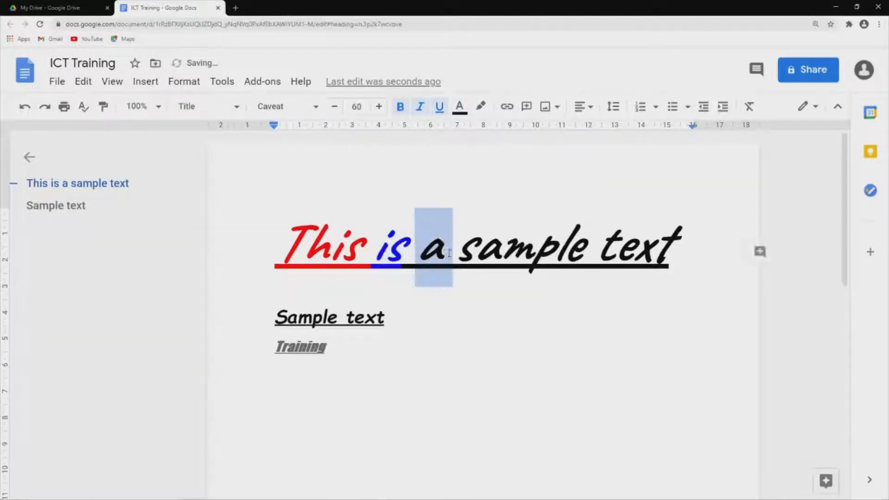
pyautogui.click(459, 107)
pyautogui.click(512, 149)
pyautogui.click(450, 306)
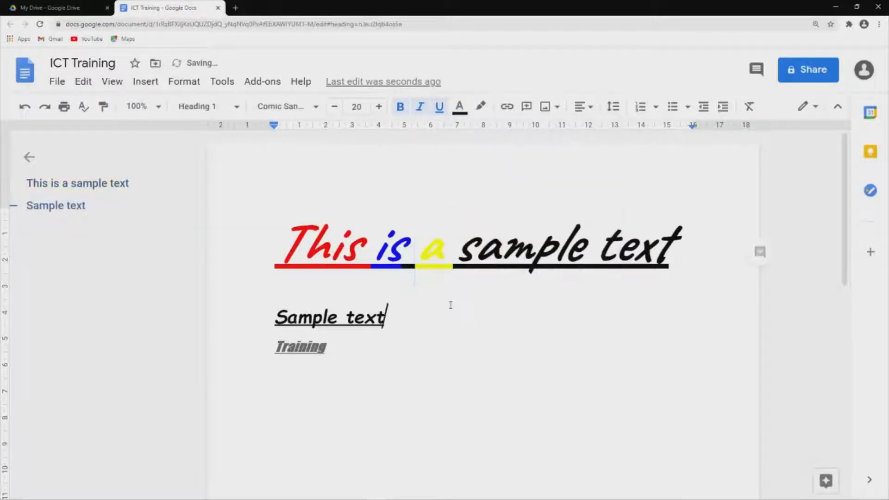
pyautogui.moveTo(400, 260); pyautogui.dragTo(451, 262)
pyautogui.click(465, 112)
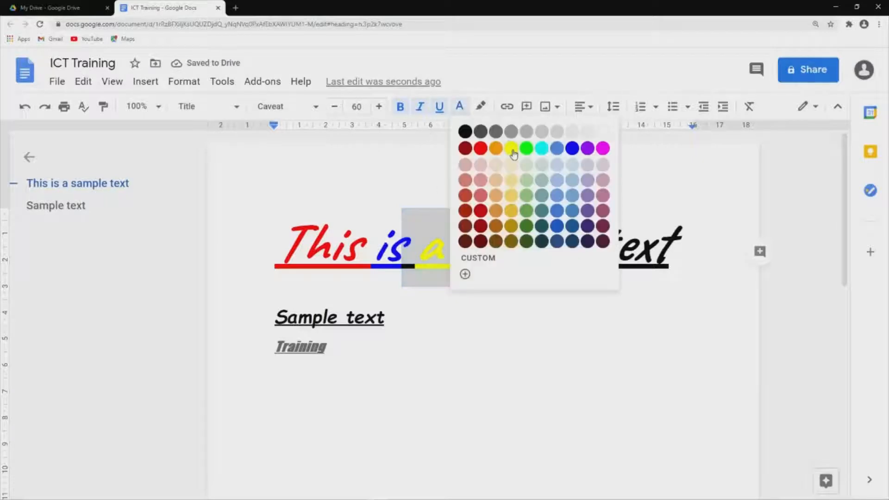
pyautogui.click(512, 148)
# Change the text colour of the word "sample" in the title line to bright green.
pyautogui.click(454, 252)
pyautogui.moveTo(454, 251); pyautogui.dragTo(589, 242)
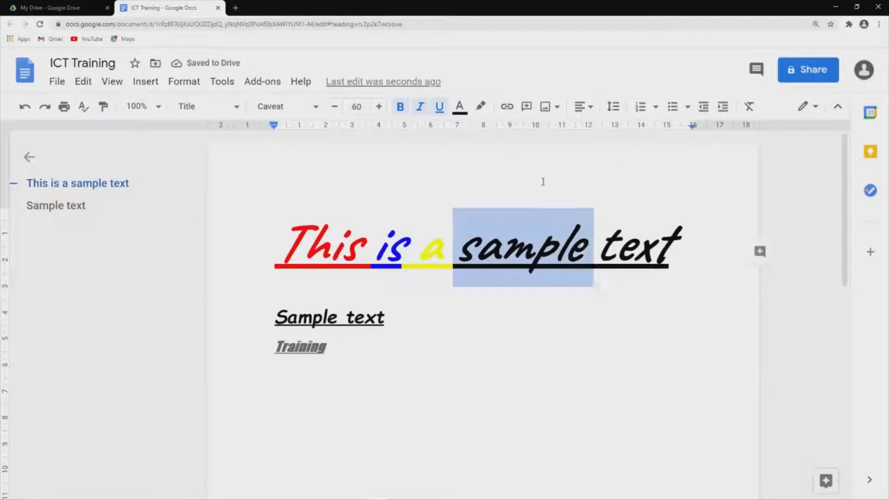
pyautogui.click(463, 112)
pyautogui.click(528, 148)
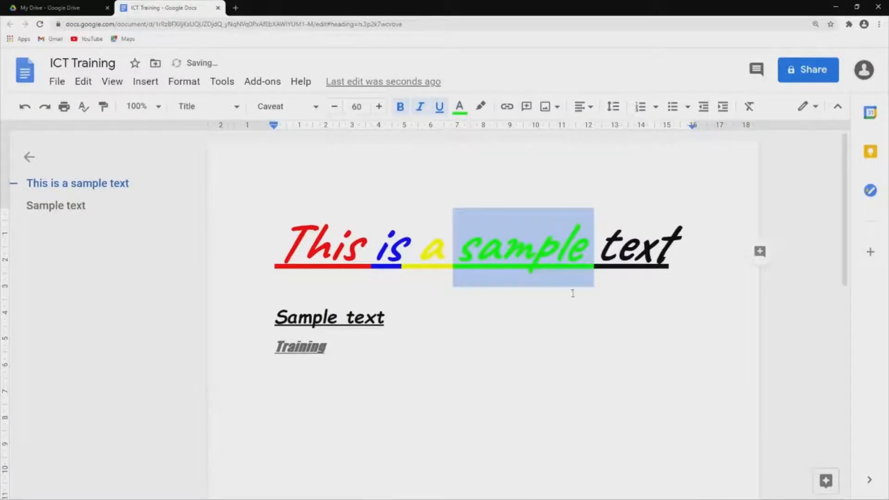
pyautogui.click(387, 317)
# Recolour the word "sample" in the title line with a darker, muted green.
pyautogui.moveTo(454, 252); pyautogui.dragTo(589, 246)
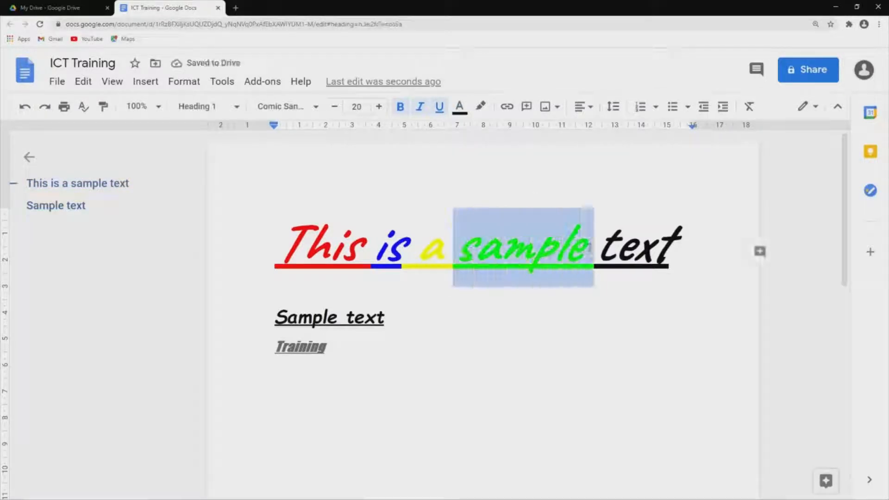
pyautogui.click(459, 111)
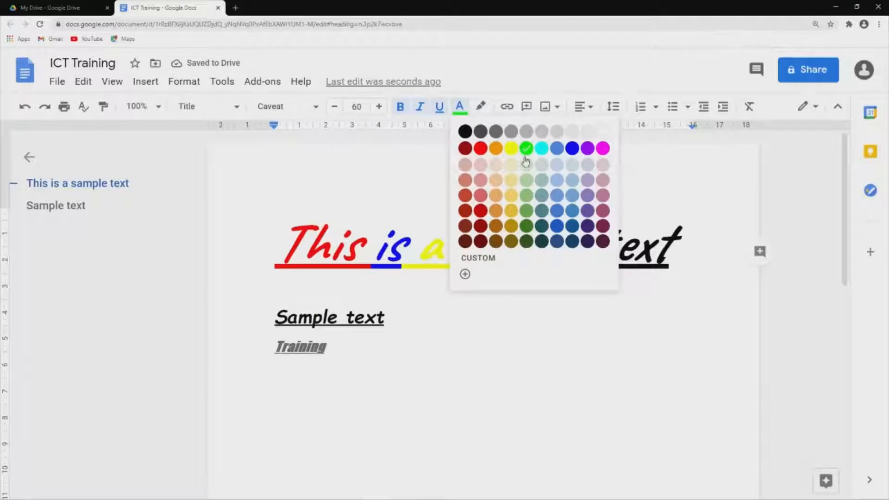
pyautogui.click(526, 211)
pyautogui.click(512, 277)
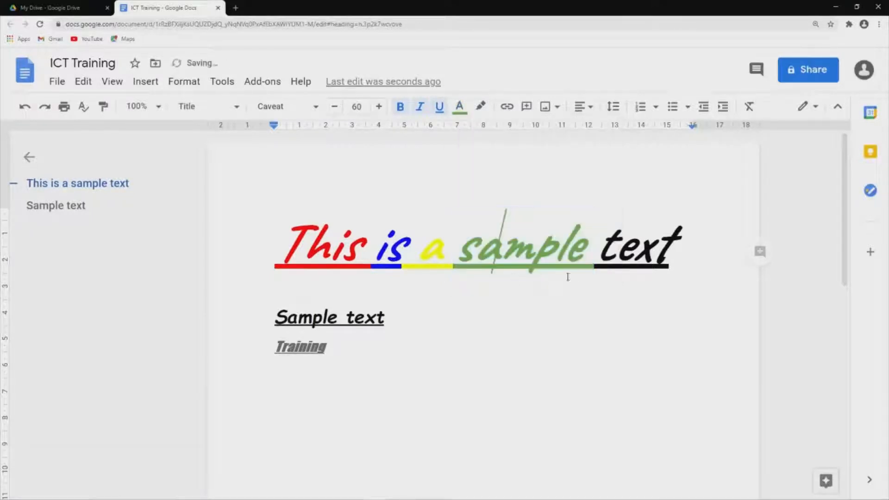
# Change the text colour of the word "text" in the title line to magenta and deselect it.
pyautogui.moveTo(595, 252); pyautogui.dragTo(681, 252)
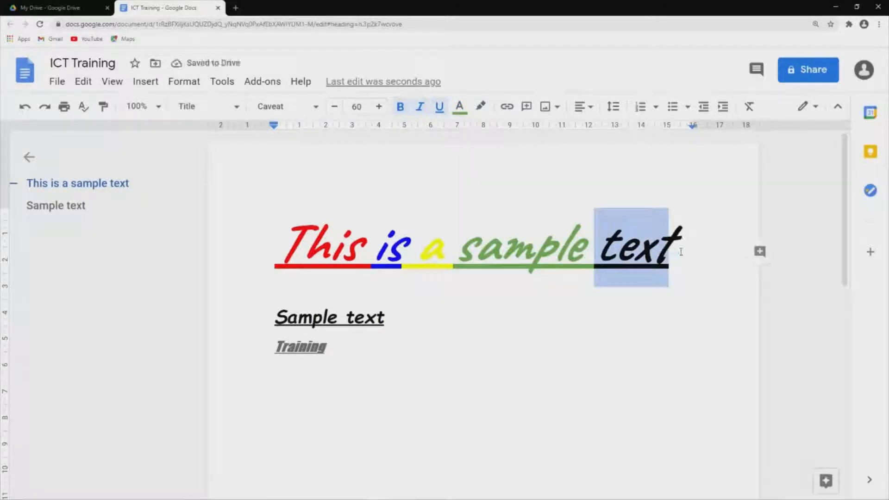
pyautogui.click(460, 109)
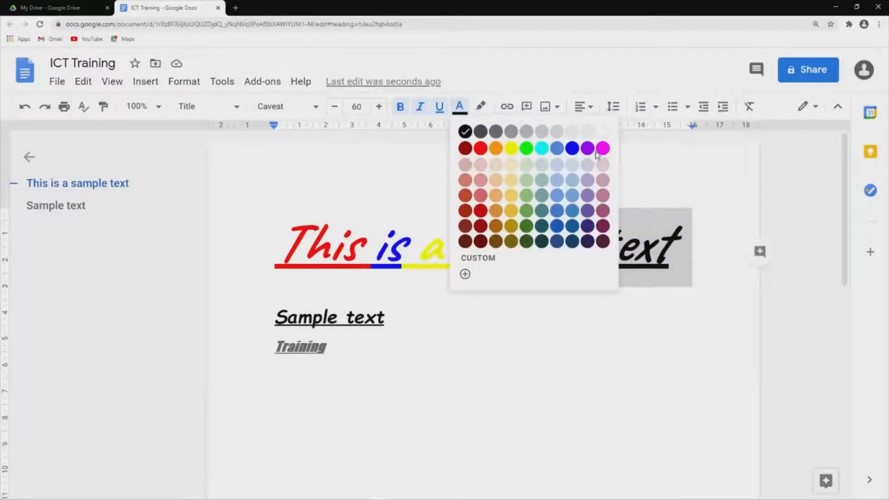
pyautogui.click(602, 149)
pyautogui.click(582, 258)
pyautogui.press('Down')
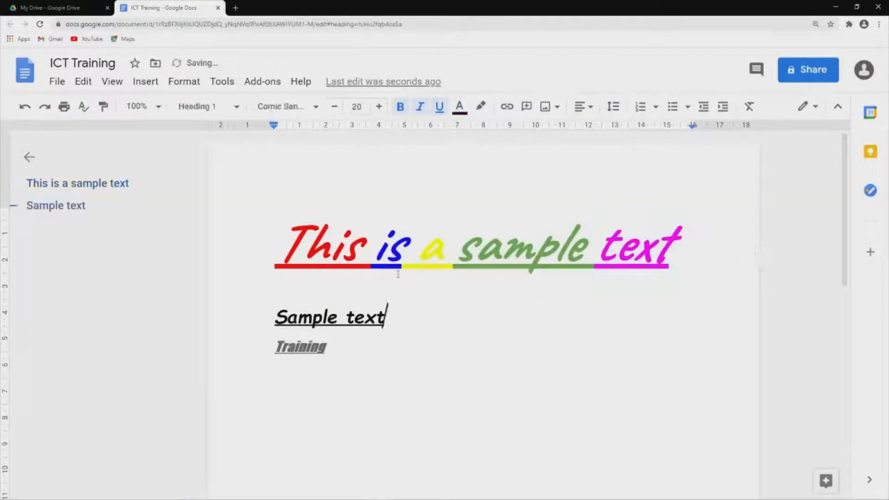
pyautogui.moveTo(278, 256); pyautogui.dragTo(798, 257)
pyautogui.doubleClick(516, 327)
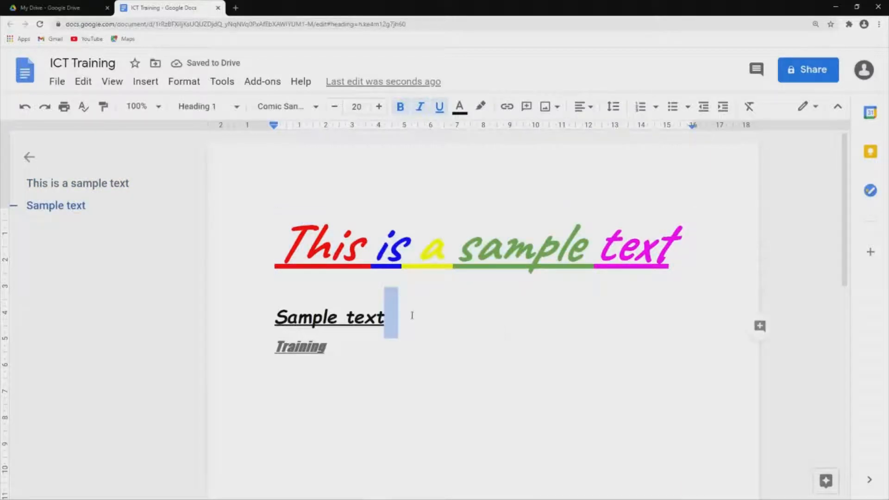
pyautogui.click(396, 323)
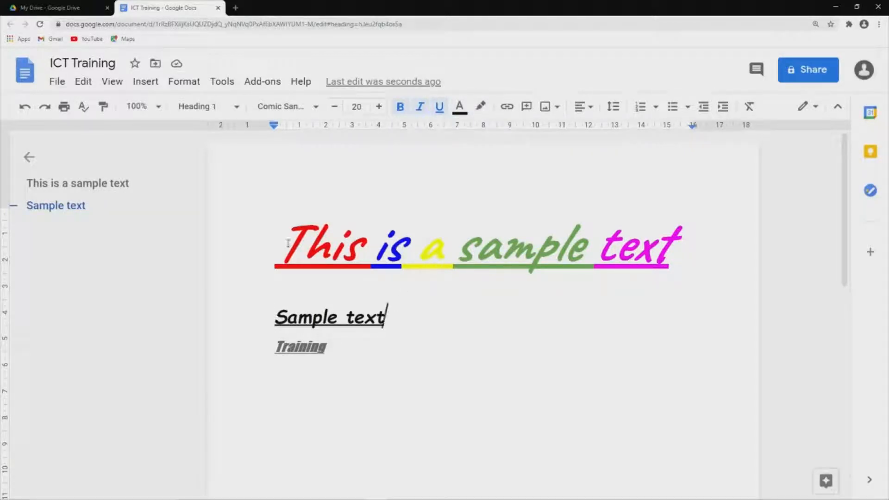
# Apply a grey highlight colour to the whole title line.
pyautogui.moveTo(286, 243); pyautogui.dragTo(685, 241)
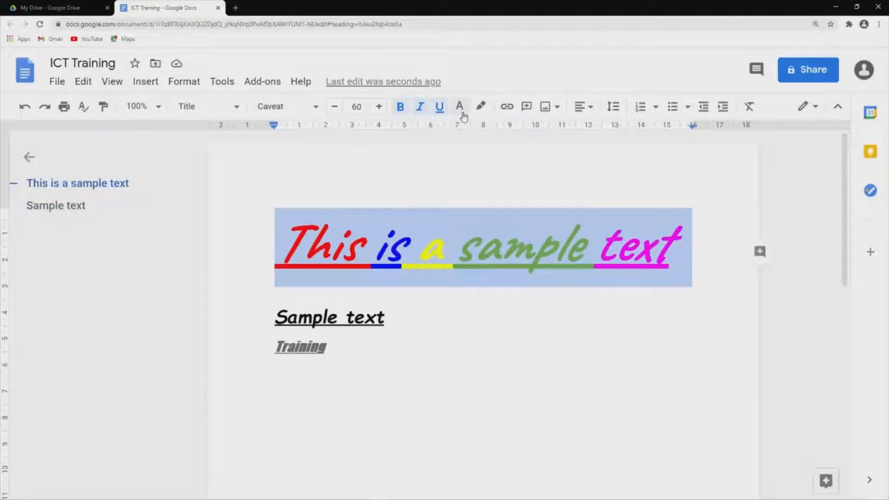
pyautogui.click(482, 107)
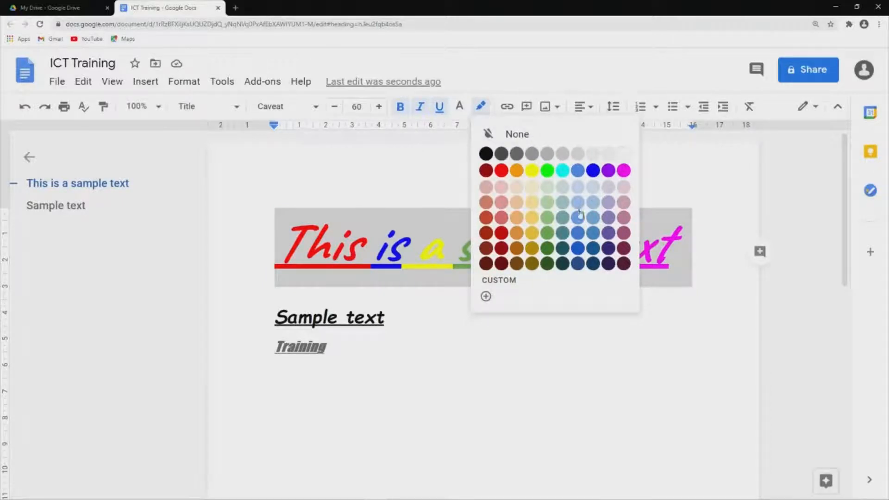
pyautogui.click(533, 154)
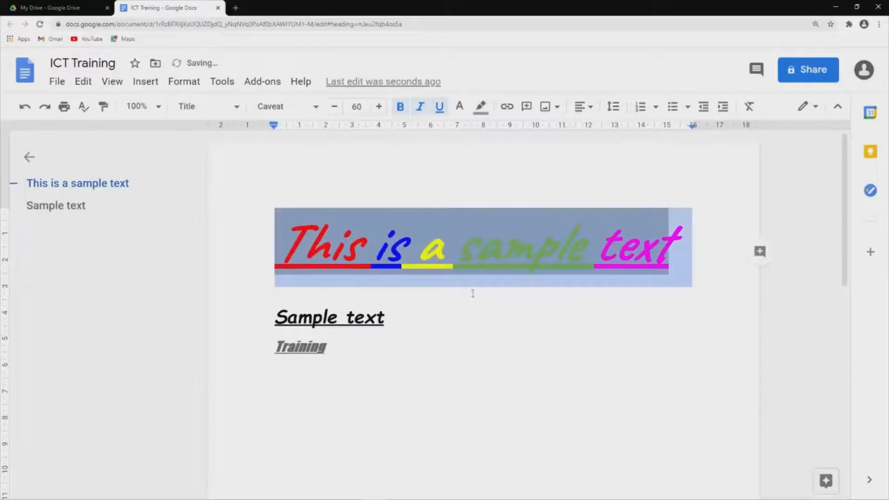
pyautogui.click(462, 316)
# Set the highlight colour of the whole title line to cyan and deselect it.
pyautogui.moveTo(283, 236); pyautogui.dragTo(707, 236)
pyautogui.click(480, 107)
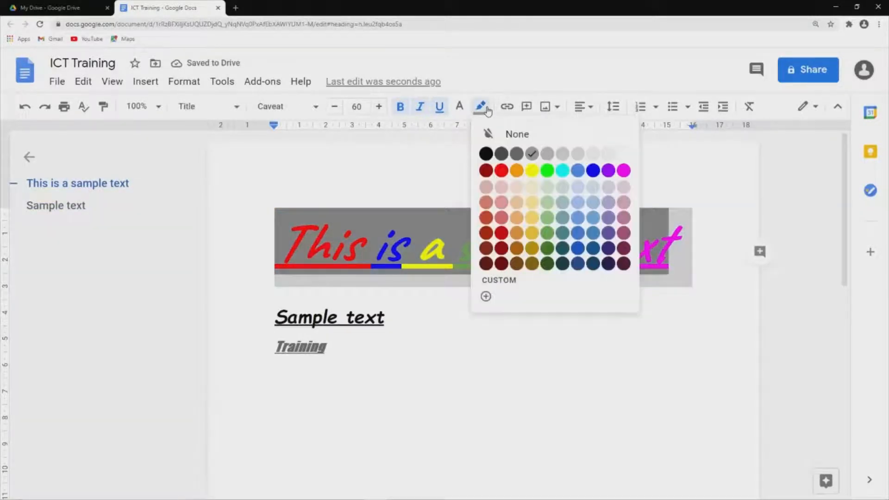
pyautogui.click(563, 172)
pyautogui.click(554, 289)
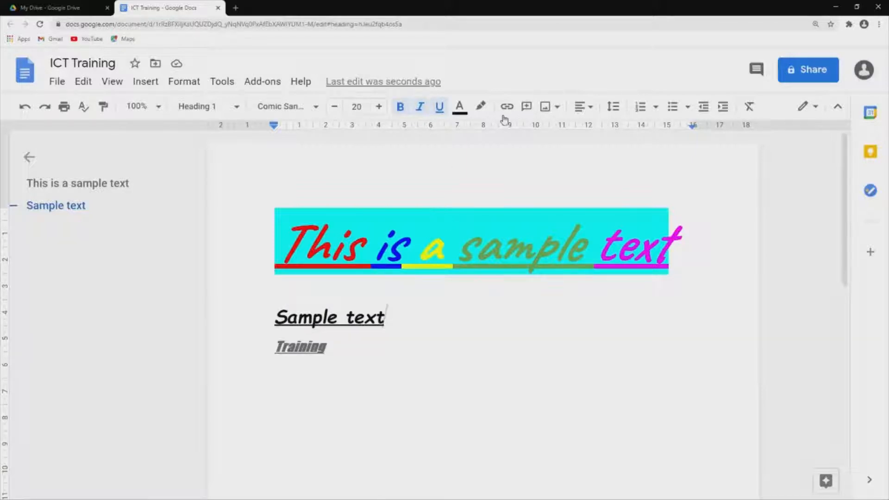
pyautogui.moveTo(270, 239); pyautogui.dragTo(689, 248)
pyautogui.doubleClick(446, 289)
pyautogui.click(414, 233)
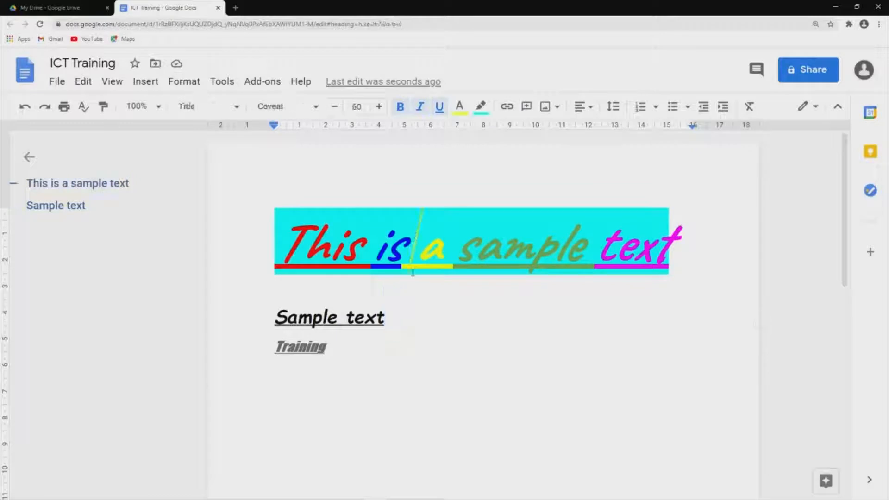
pyautogui.doubleClick(400, 297)
pyautogui.click(418, 306)
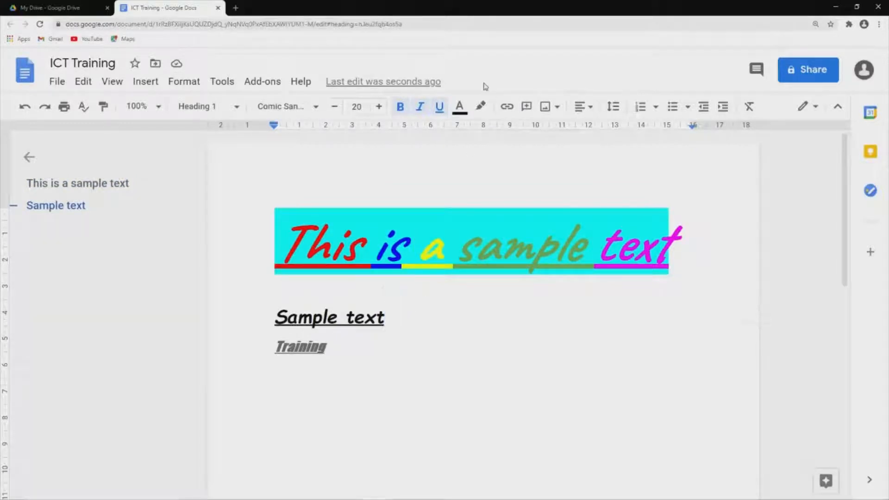
pyautogui.click(369, 356)
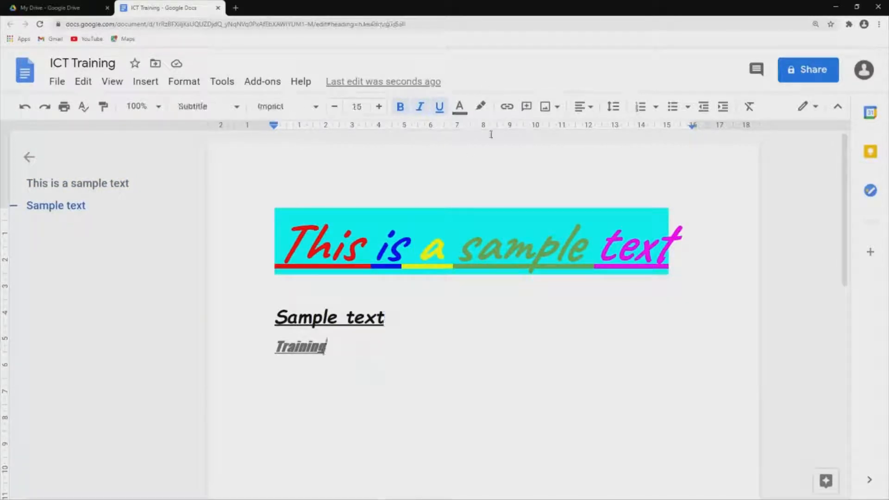
pyautogui.click(507, 107)
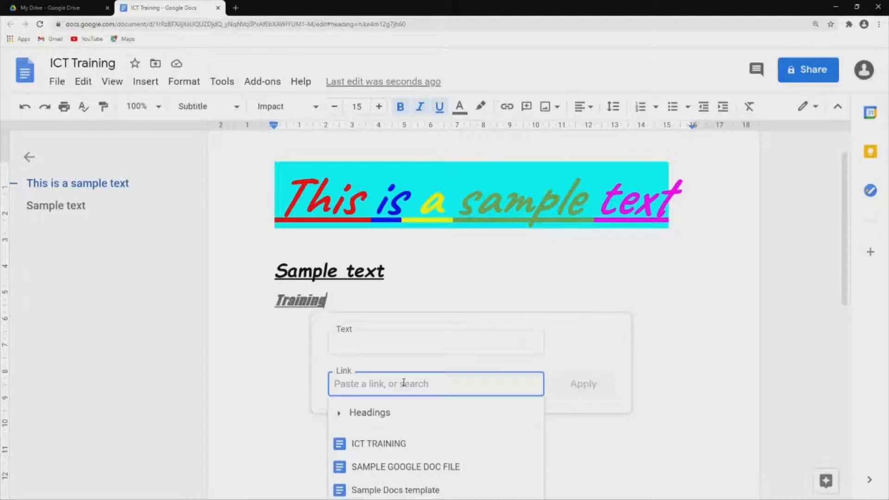
pyautogui.write('d')
pyautogui.press('BackSpace')
pyautogui.write('docs')
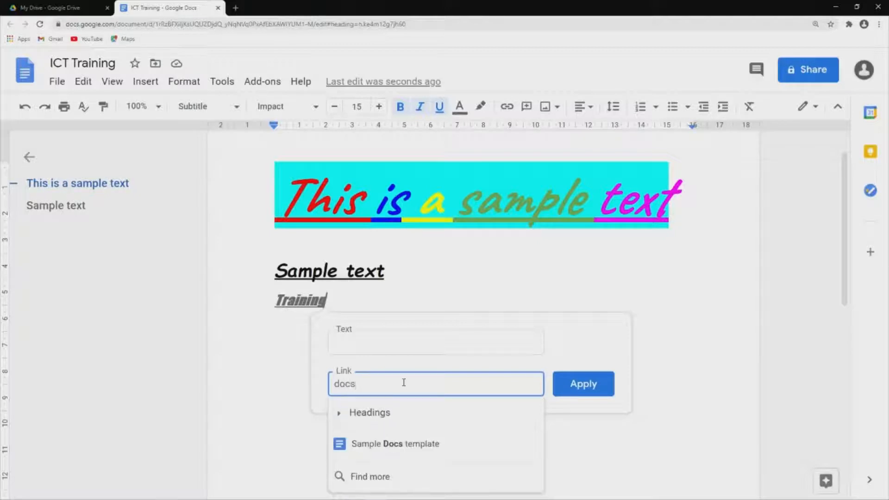
pyautogui.write('.googl')
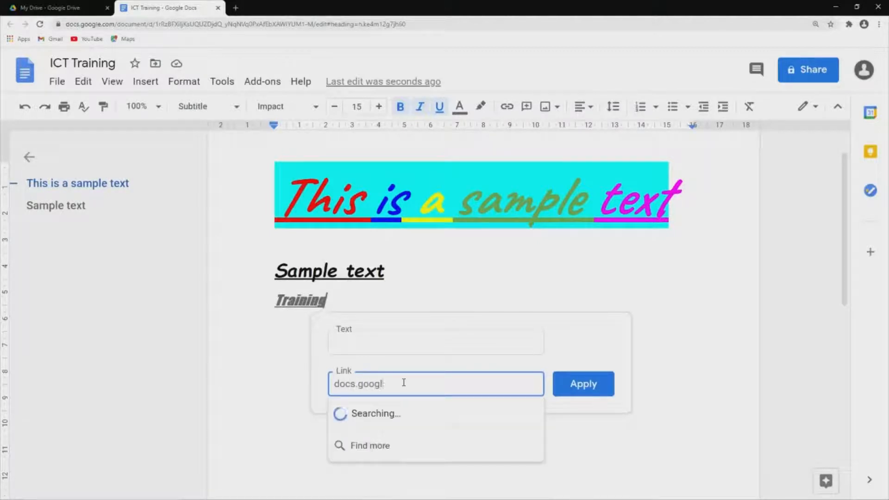
pyautogui.write('e.com')
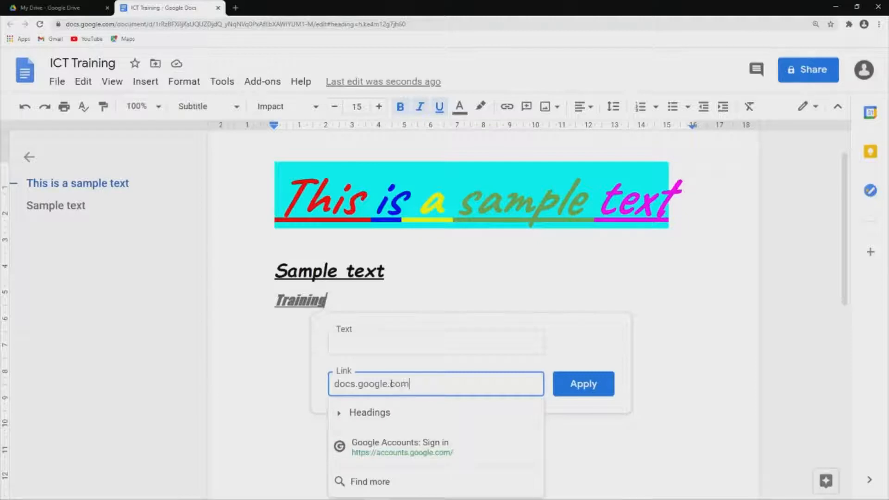
pyautogui.click(411, 446)
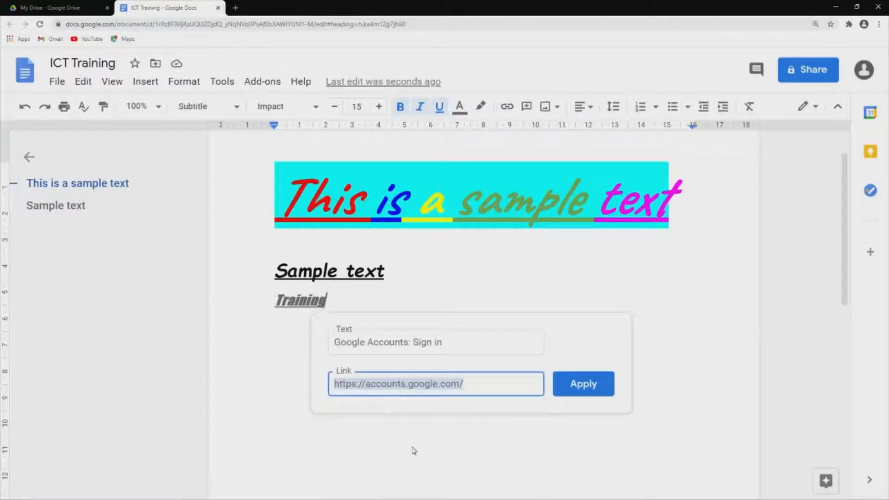
pyautogui.click(452, 344)
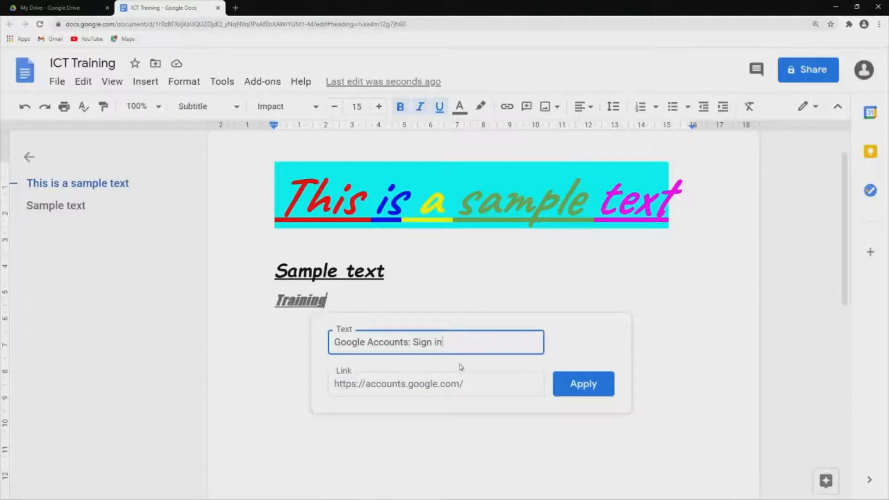
pyautogui.click(570, 391)
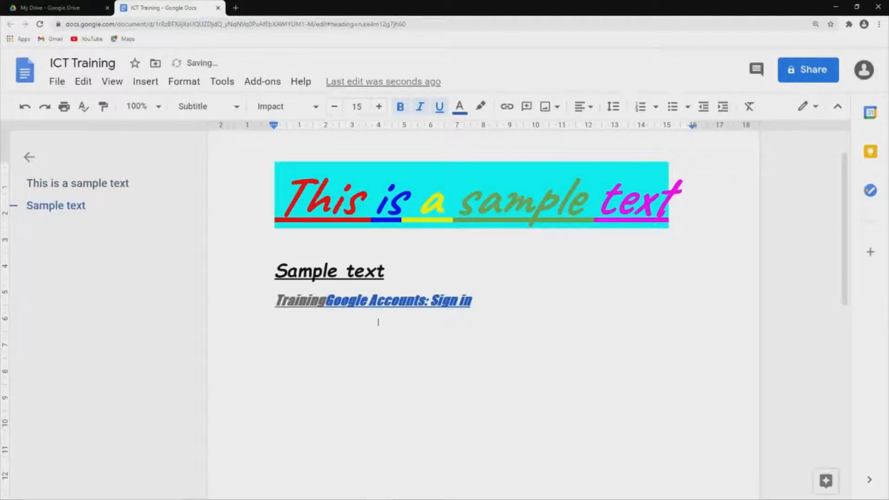
# Move the "Google Accounts: Sign in" link onto its own line below "Training".
pyautogui.click(332, 300)
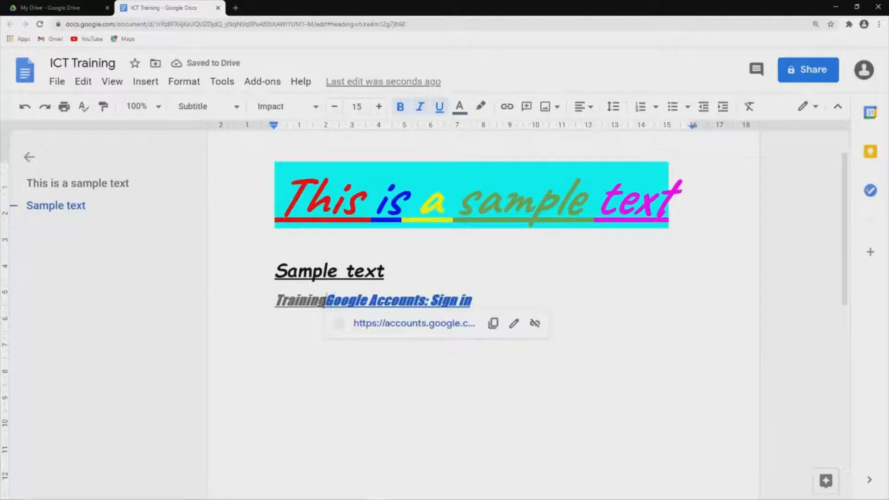
pyautogui.press('Return')
pyautogui.click(266, 391)
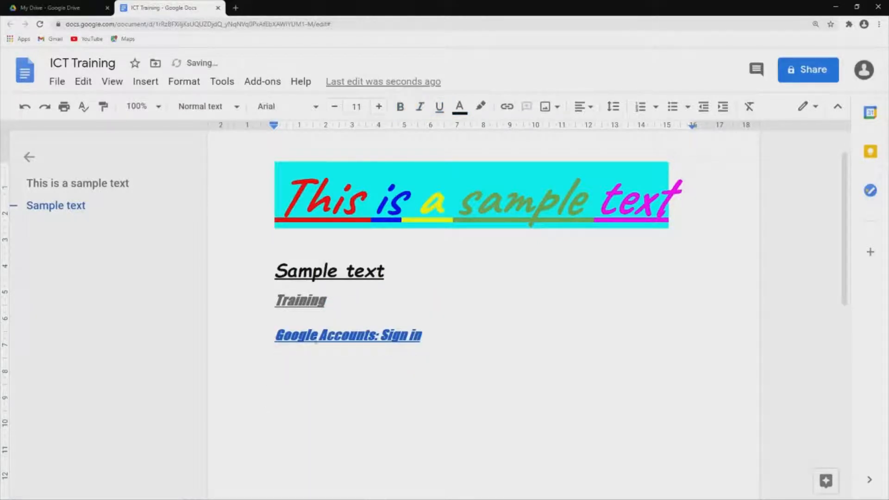
pyautogui.press('Up')
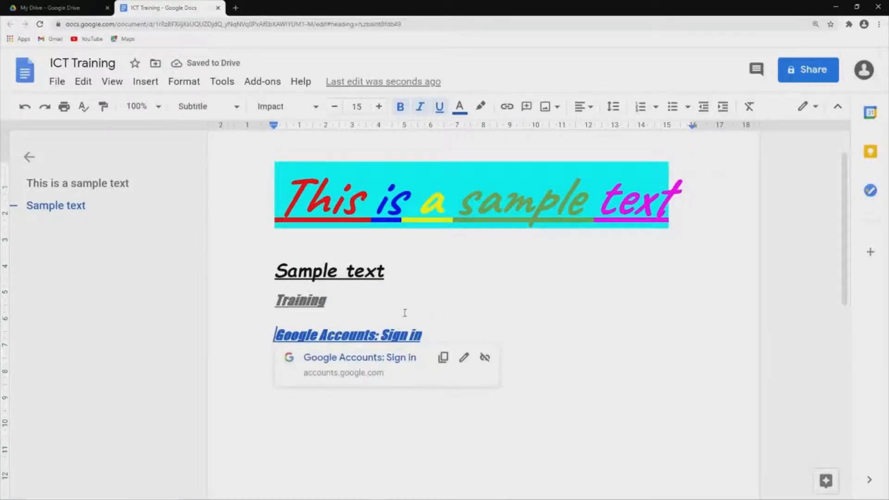
# Display the link preview of the "Google Accounts: Sign in" text to examine its destination.
pyautogui.click(433, 338)
pyautogui.click(378, 335)
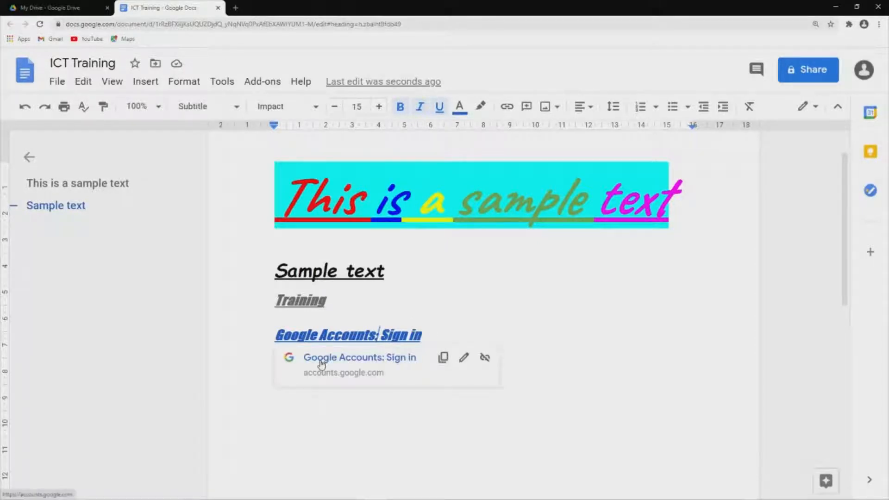
pyautogui.click(426, 335)
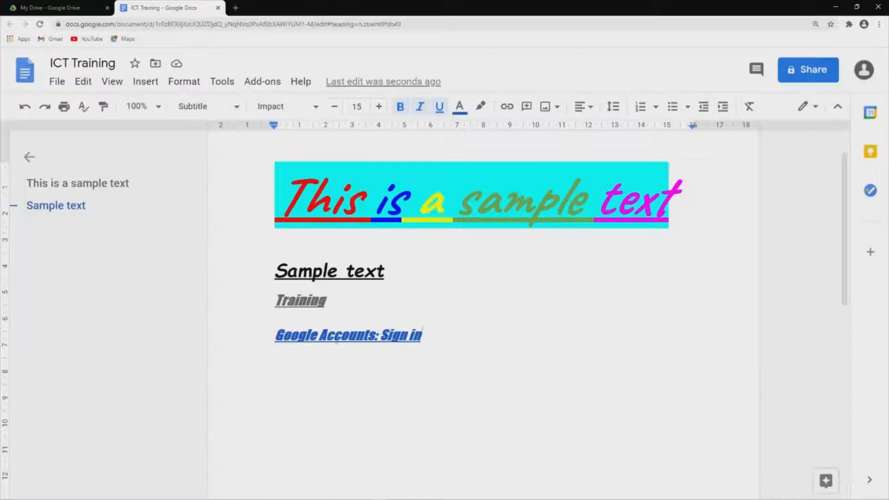
pyautogui.scroll(-2, 340, 324)
pyautogui.click(334, 245)
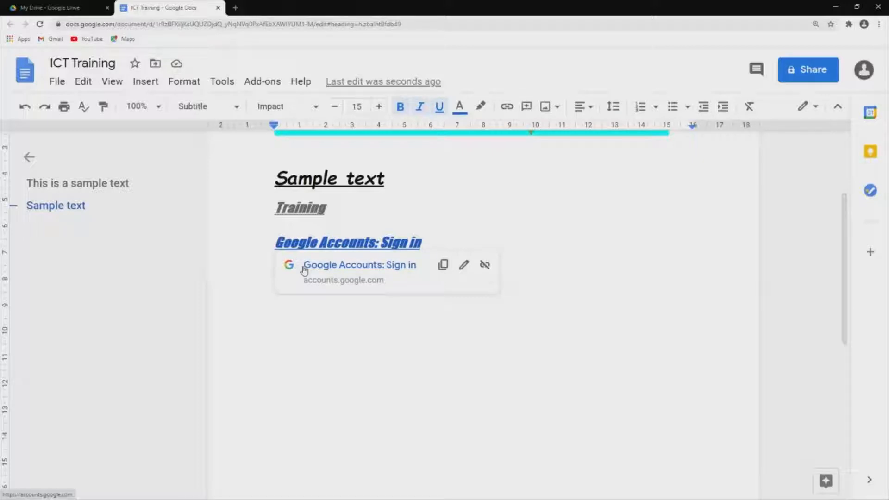
# Open the destination page of the "Google Accounts: Sign in" link and close it again.
pyautogui.moveTo(276, 242); pyautogui.dragTo(422, 242)
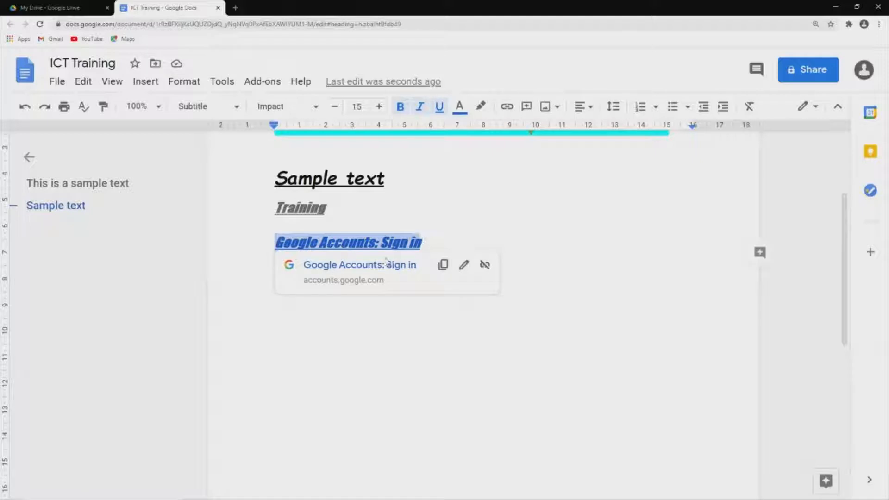
pyautogui.click(304, 290)
pyautogui.click(328, 245)
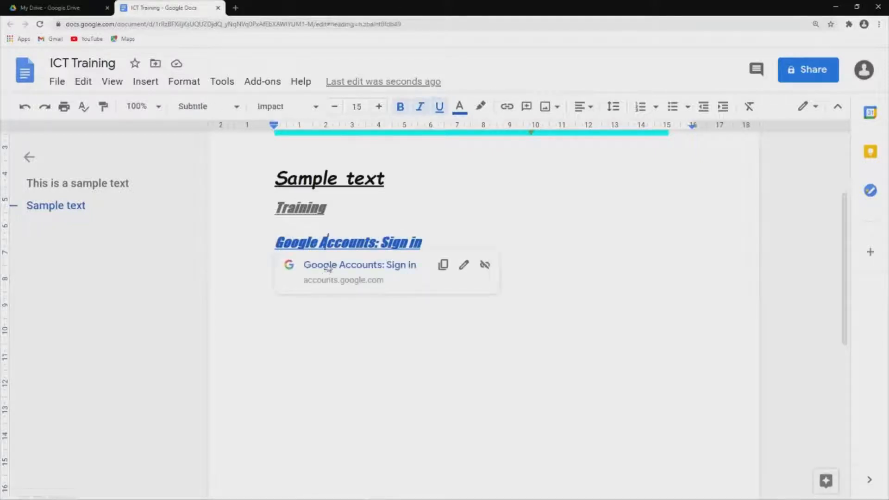
pyautogui.click(328, 266)
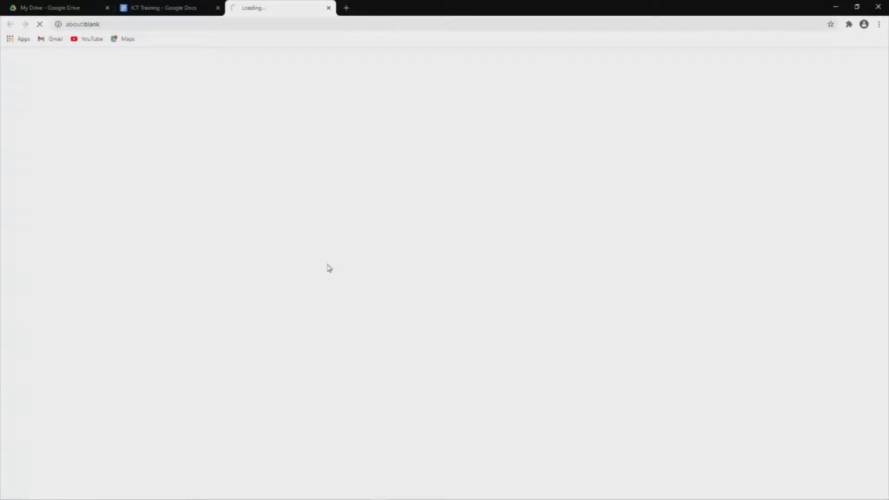
pyautogui.click(328, 7)
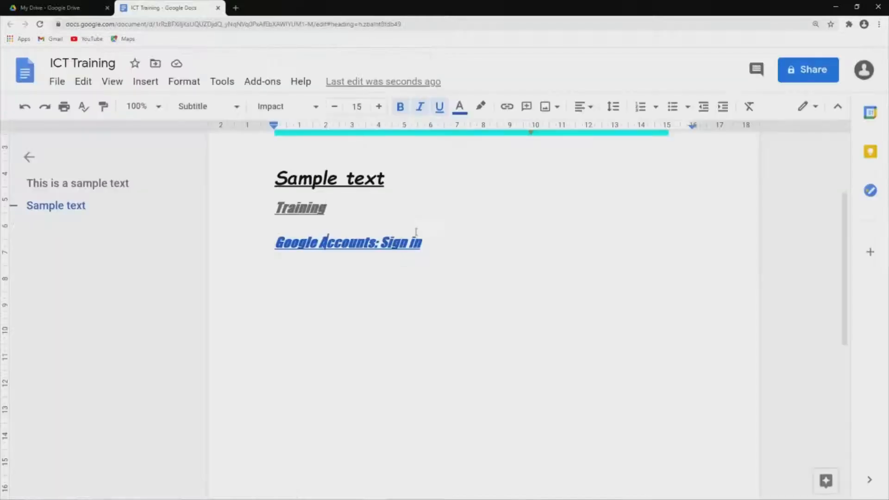
pyautogui.click(437, 251)
pyautogui.press('Return')
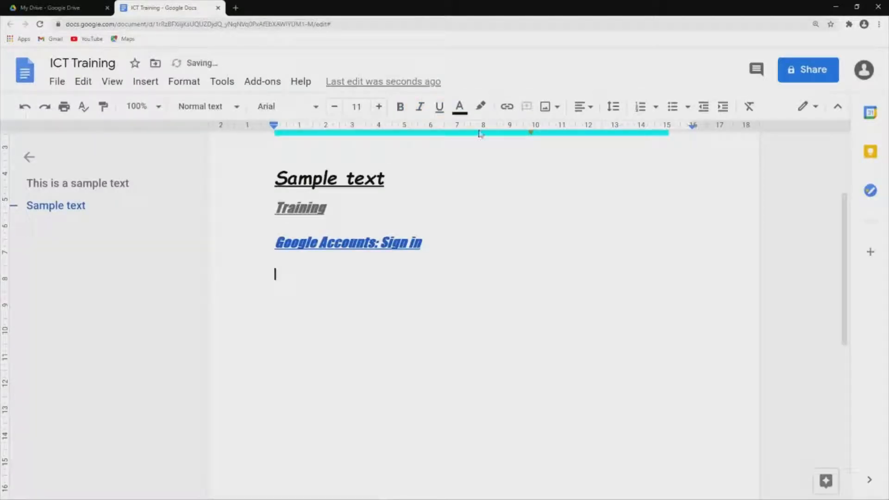
pyautogui.click(506, 109)
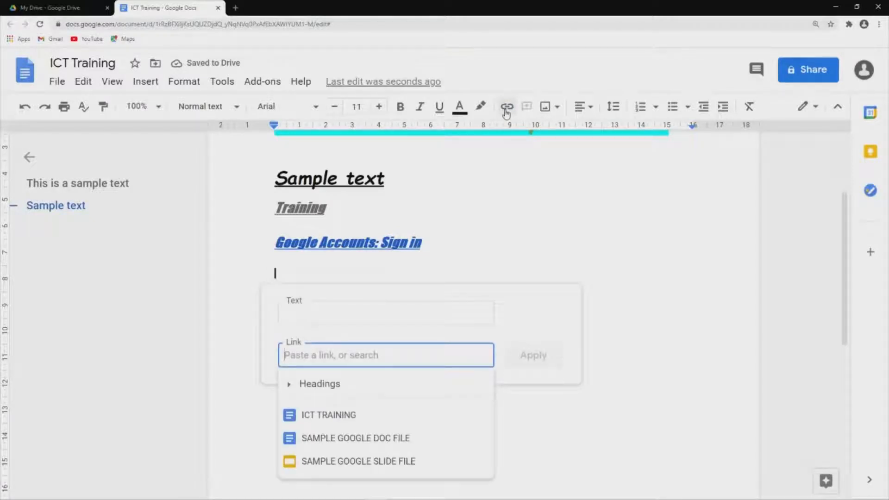
pyautogui.write('fa')
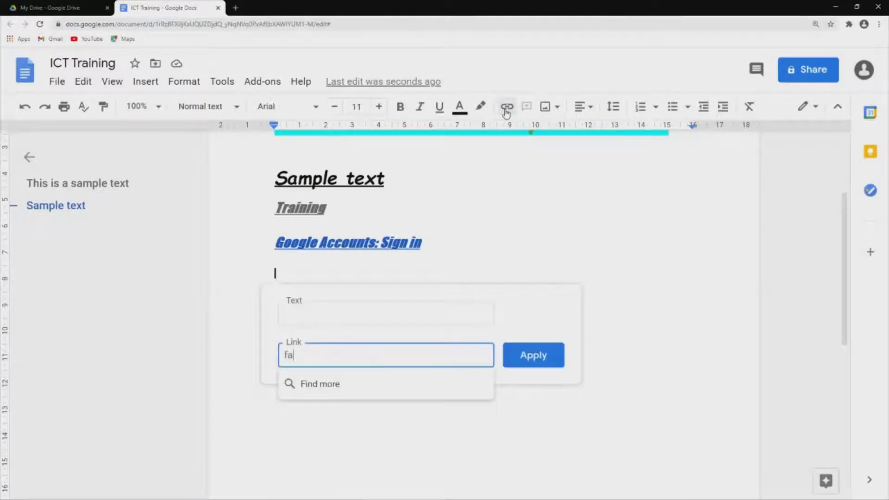
pyautogui.write('cebook')
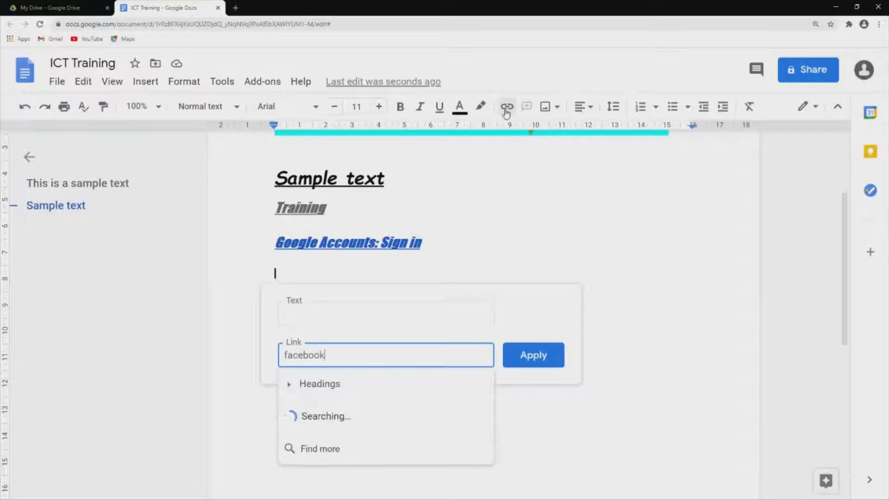
pyautogui.write('.com')
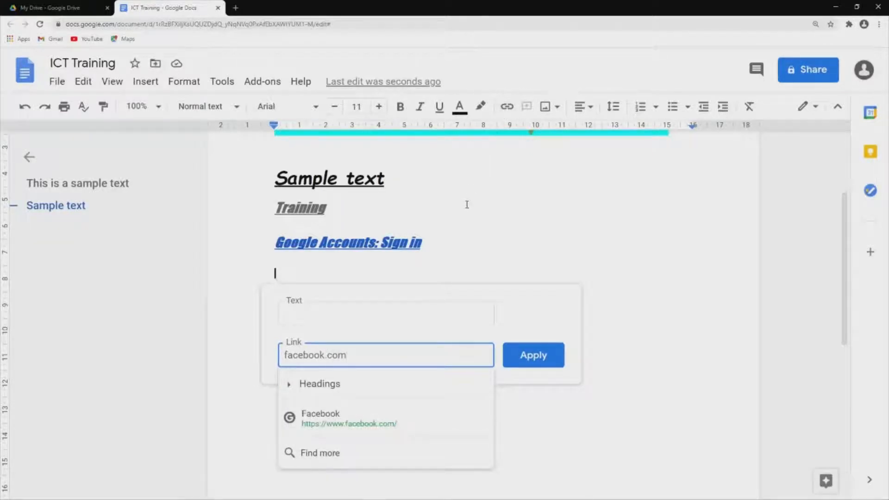
pyautogui.click(355, 418)
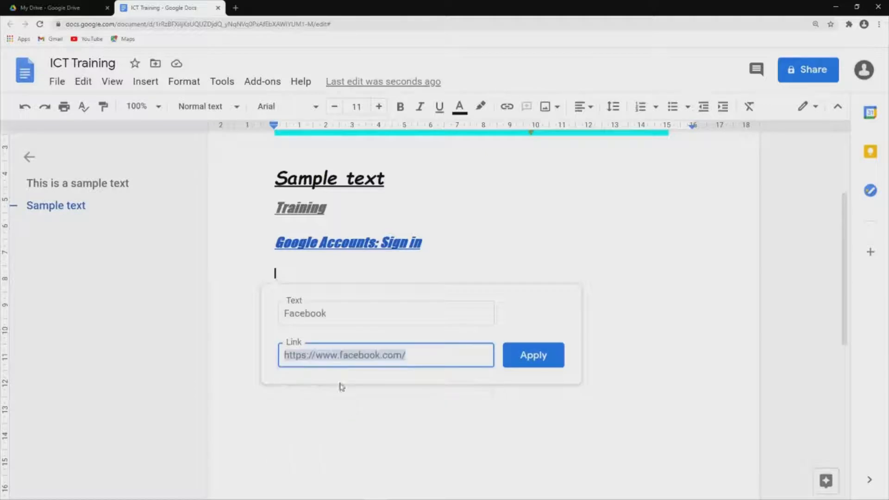
# Set the link's display text to "Log in to Facebook", apply it and start a new line below.
pyautogui.click(335, 314)
pyautogui.moveTo(335, 314); pyautogui.dragTo(284, 313)
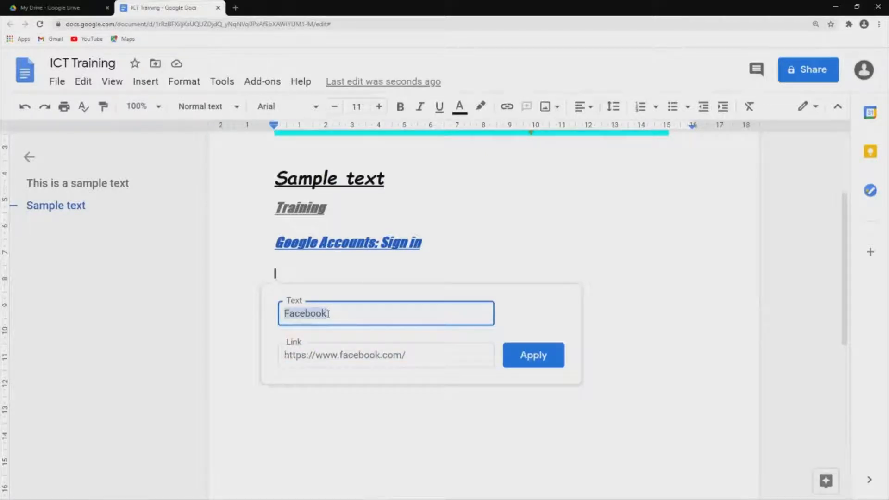
pyautogui.write('Log in to F')
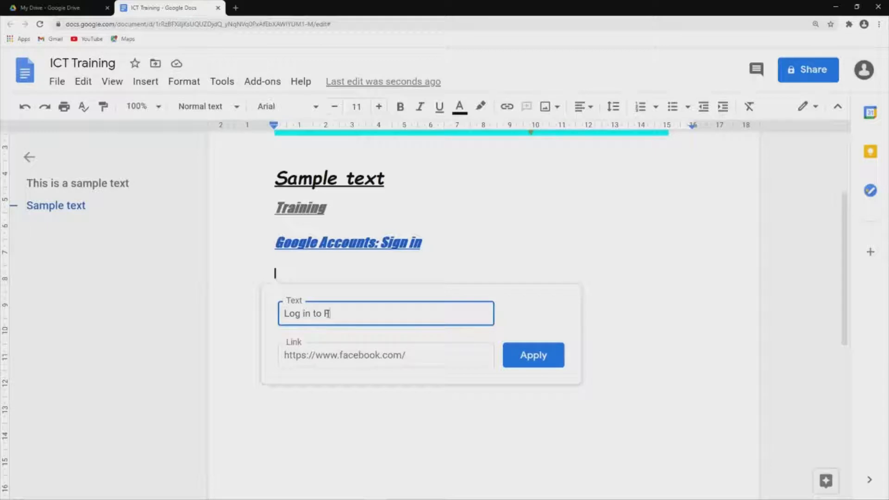
pyautogui.write('cebook')
pyautogui.click(523, 358)
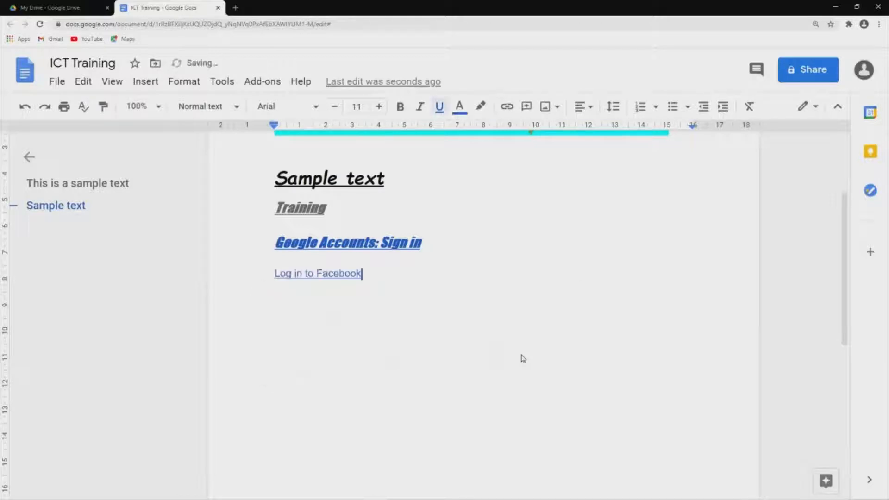
pyautogui.press('Return')
# Test the "Log in to Facebook" link by opening its page, then close the page and return to the document.
pyautogui.scroll(1, 365, 324)
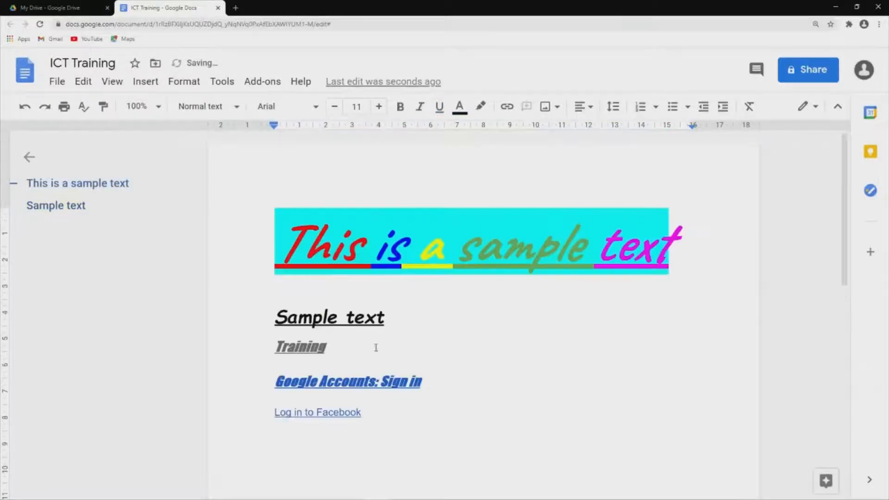
pyautogui.moveTo(272, 319); pyautogui.dragTo(368, 319)
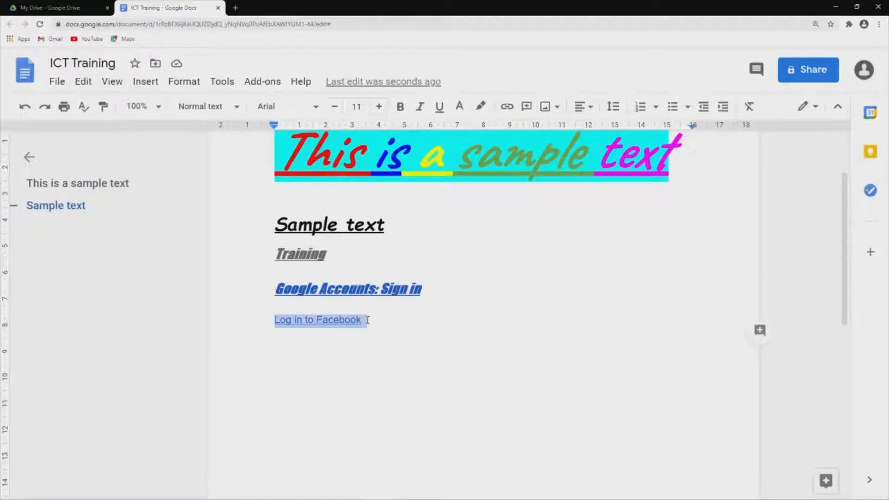
pyautogui.click(387, 316)
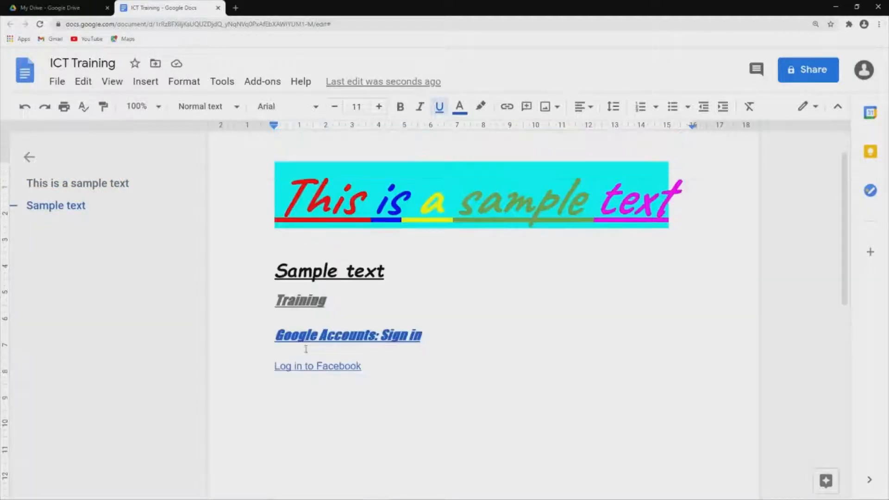
pyautogui.click(314, 320)
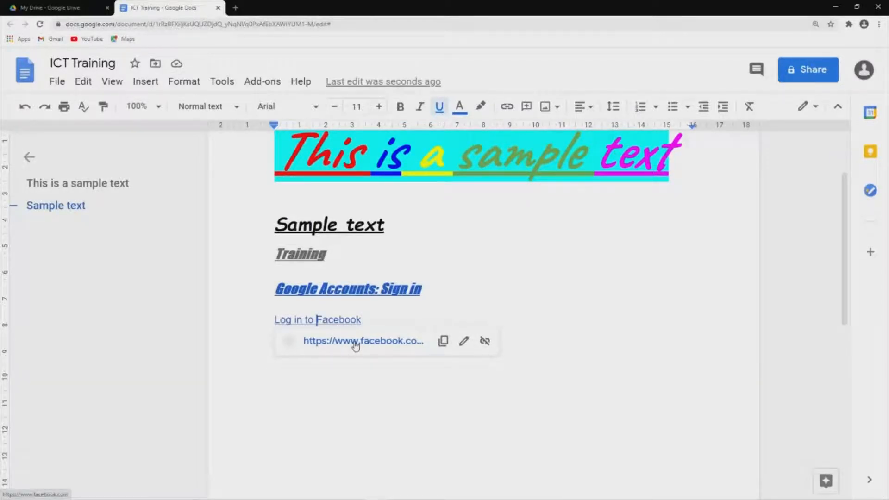
pyautogui.click(355, 343)
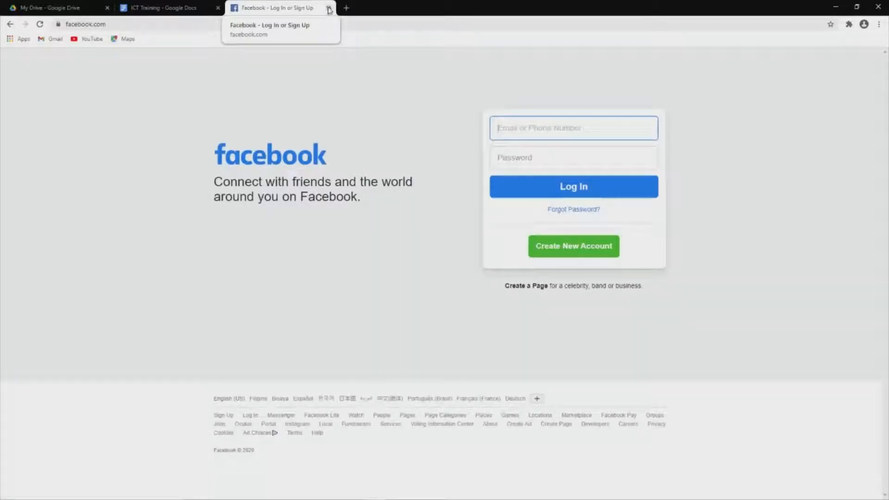
pyautogui.click(328, 8)
pyautogui.click(387, 320)
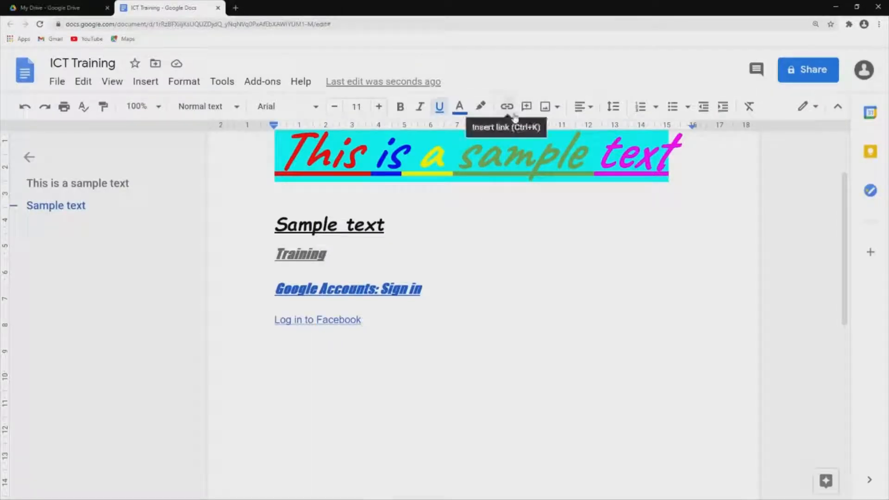
pyautogui.scroll(2, 447, 268)
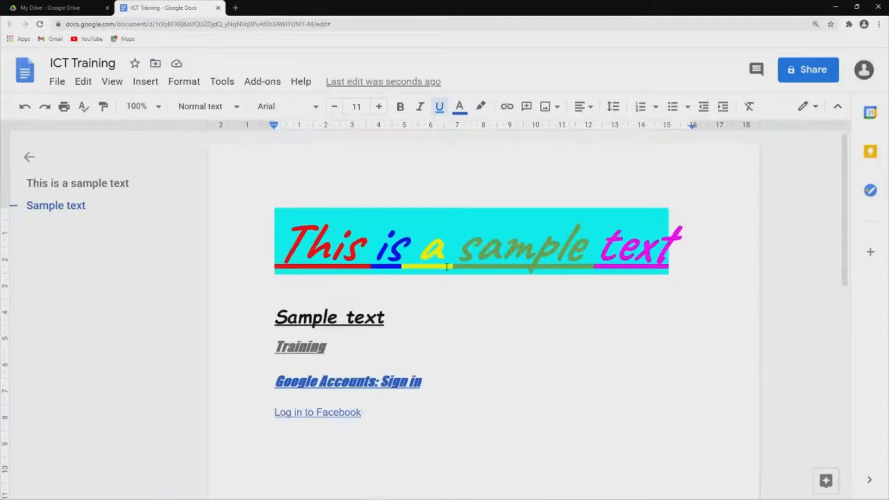
pyautogui.scroll(-1, 450, 310)
pyautogui.click(378, 309)
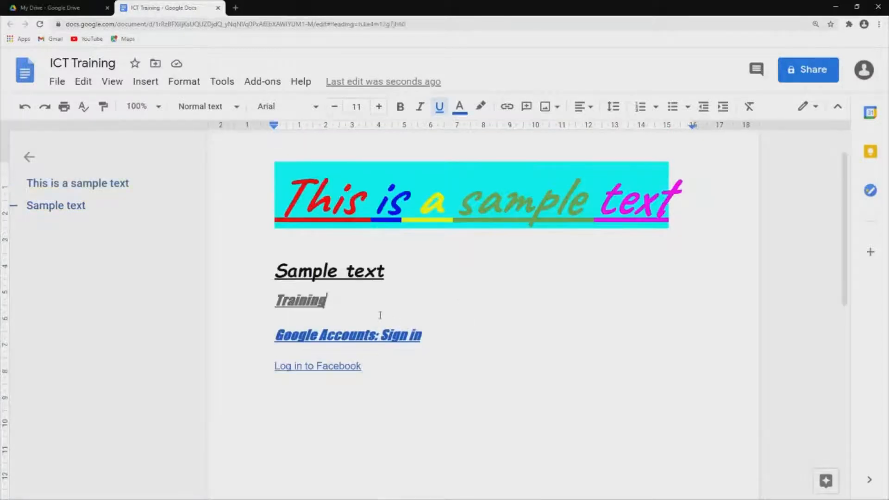
pyautogui.doubleClick(483, 344)
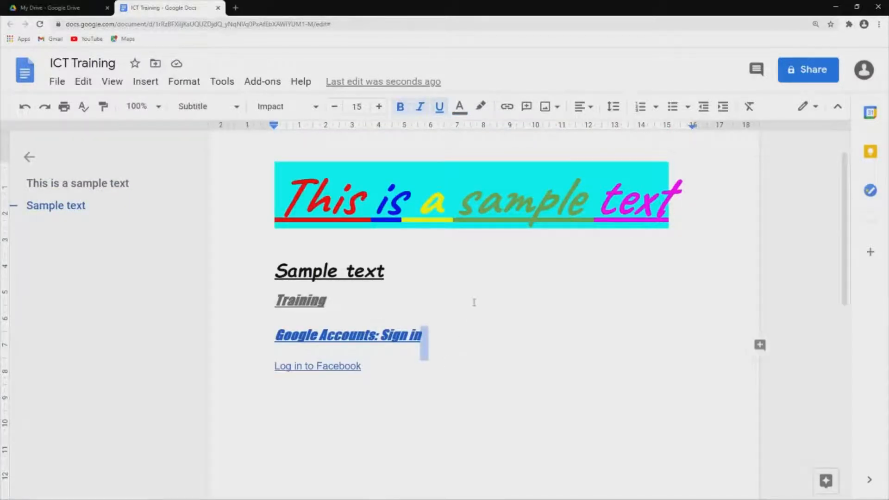
pyautogui.click(391, 377)
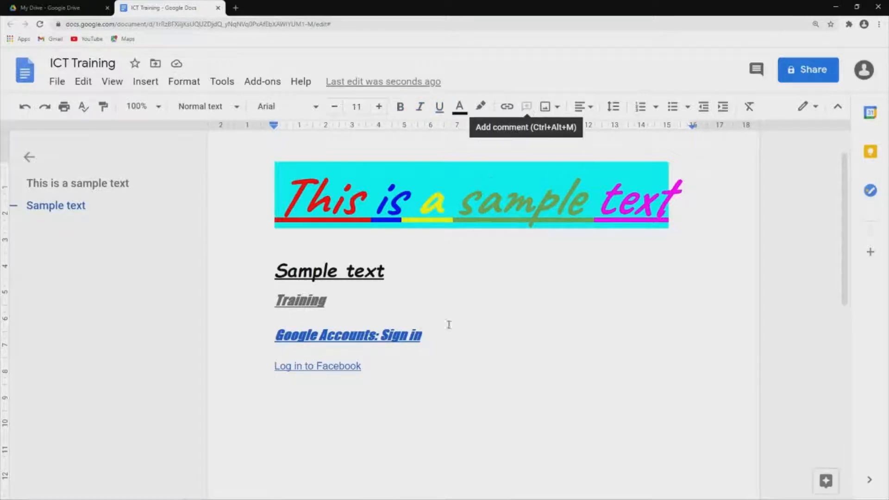
pyautogui.moveTo(388, 367)
pyautogui.mouseDown()
pyautogui.moveTo(282, 365)
pyautogui.moveTo(393, 363)
pyautogui.mouseUp()
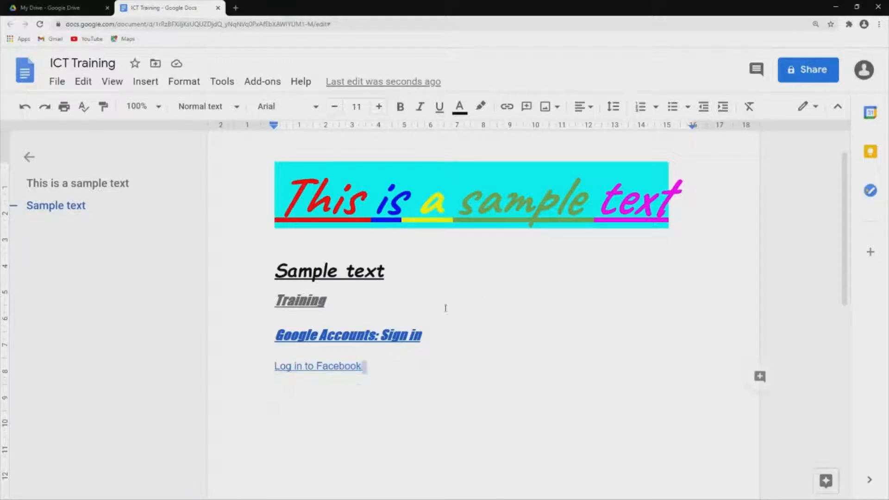
pyautogui.click(437, 275)
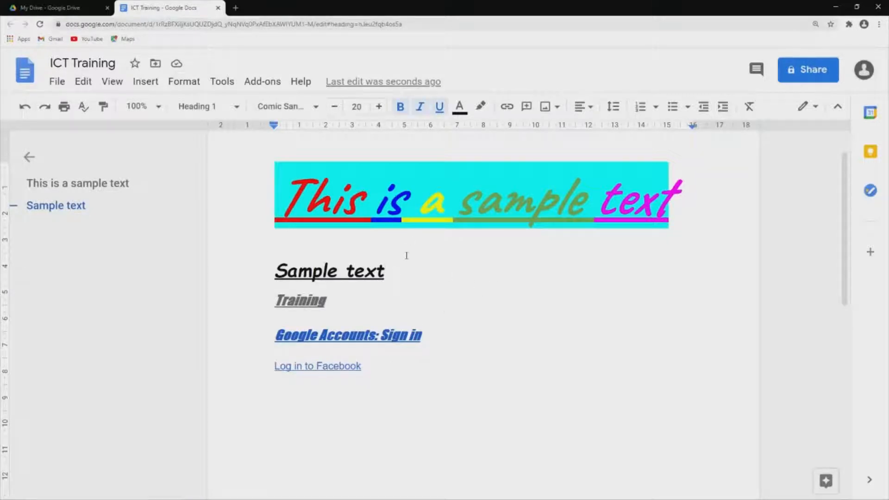
pyautogui.click(377, 381)
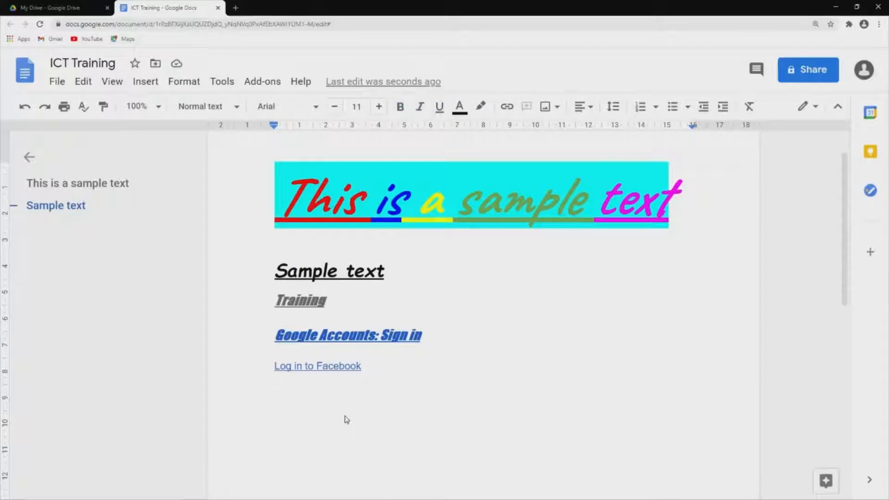
pyautogui.click(398, 276)
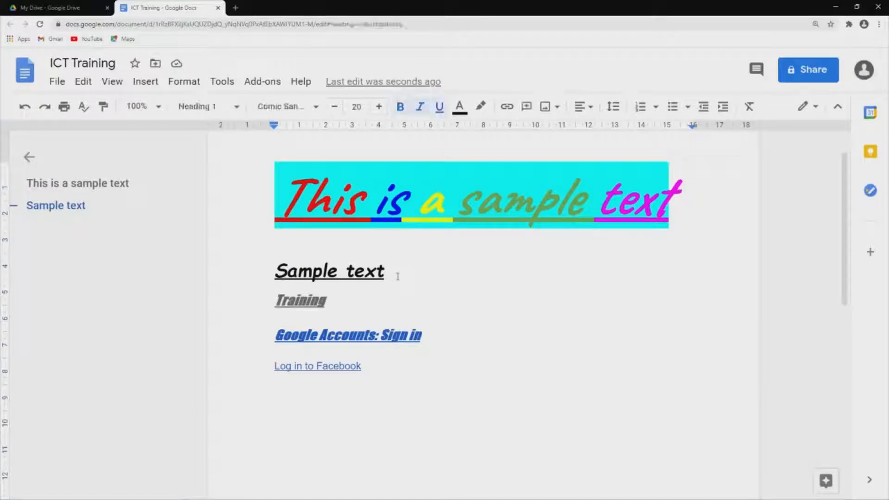
pyautogui.click(299, 399)
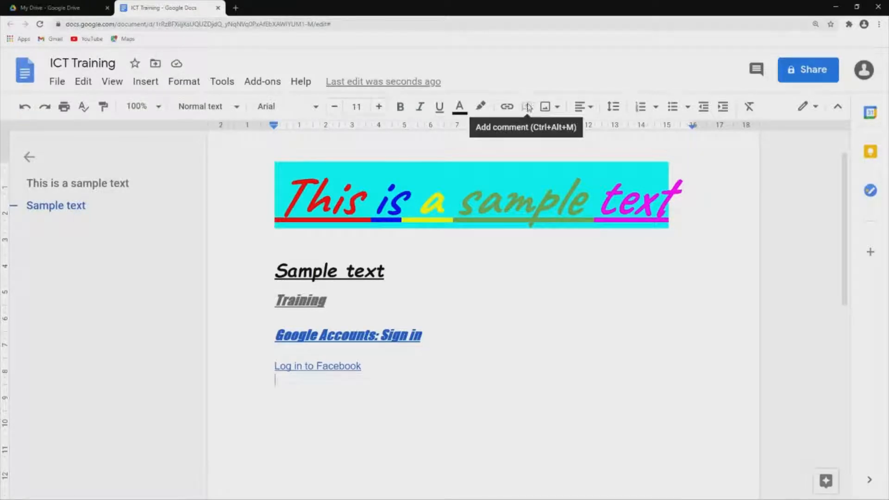
# Add a blank line below "Log in to Facebook", insert the first rock picture from the computer's ICT TRAINING folder there, and select it.
pyautogui.press('Return')
pyautogui.click(290, 387)
pyautogui.moveTo(387, 274); pyautogui.dragTo(274, 277)
pyautogui.click(387, 273)
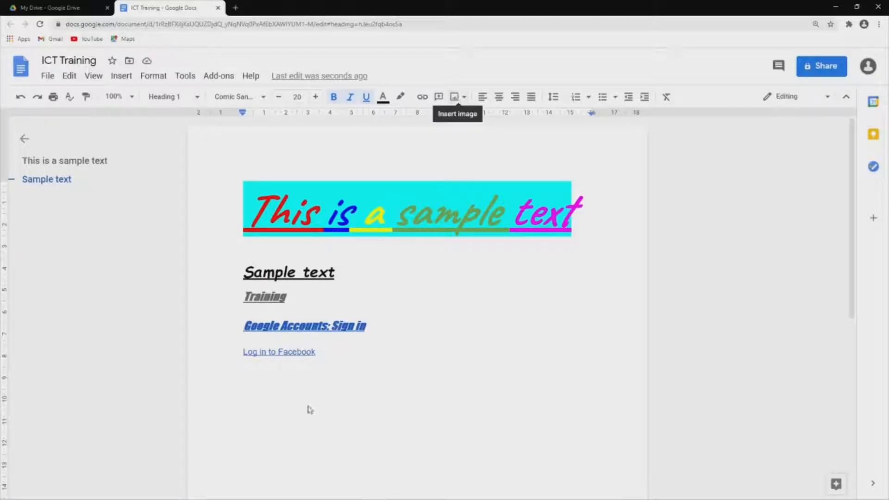
pyautogui.click(296, 375)
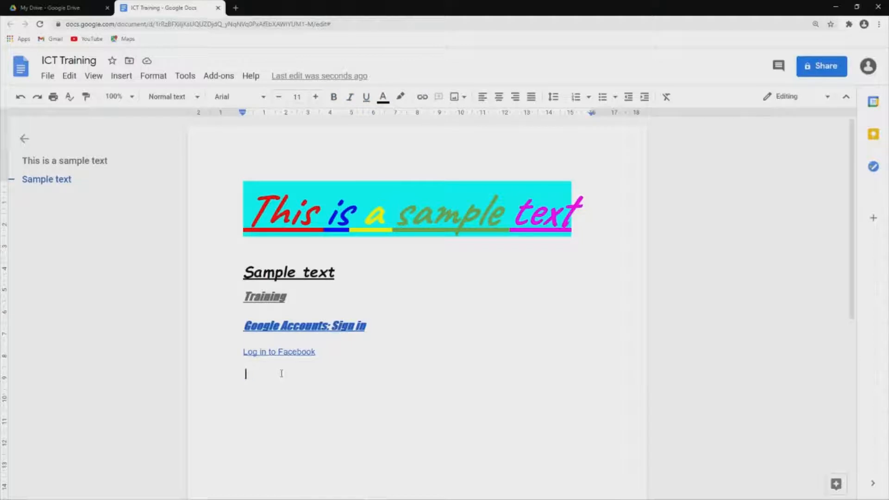
pyautogui.click(459, 97)
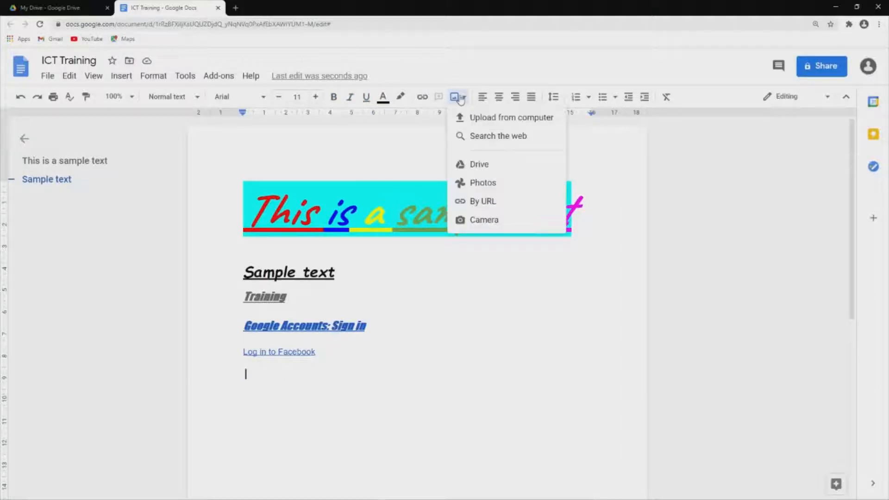
pyautogui.click(461, 98)
pyautogui.click(465, 99)
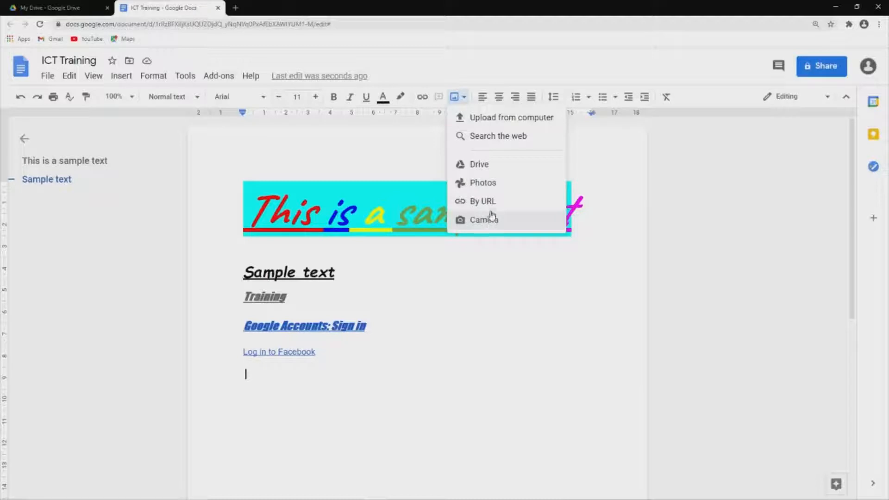
pyautogui.click(511, 121)
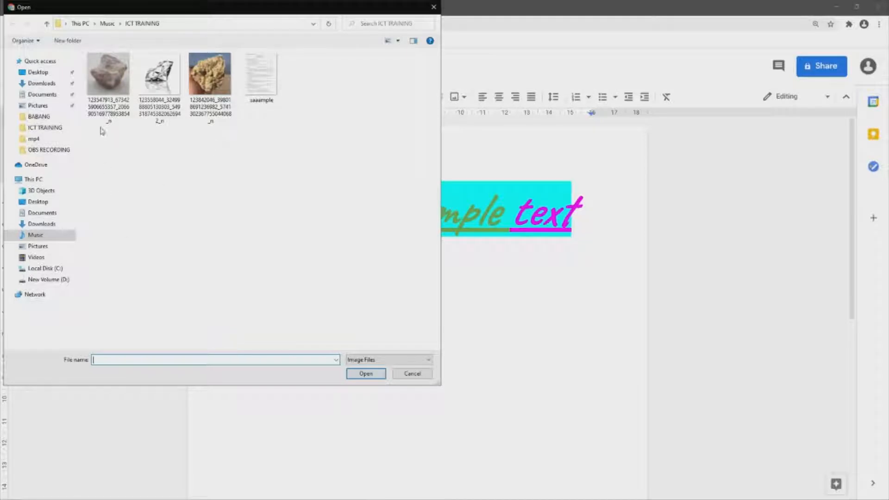
pyautogui.doubleClick(102, 91)
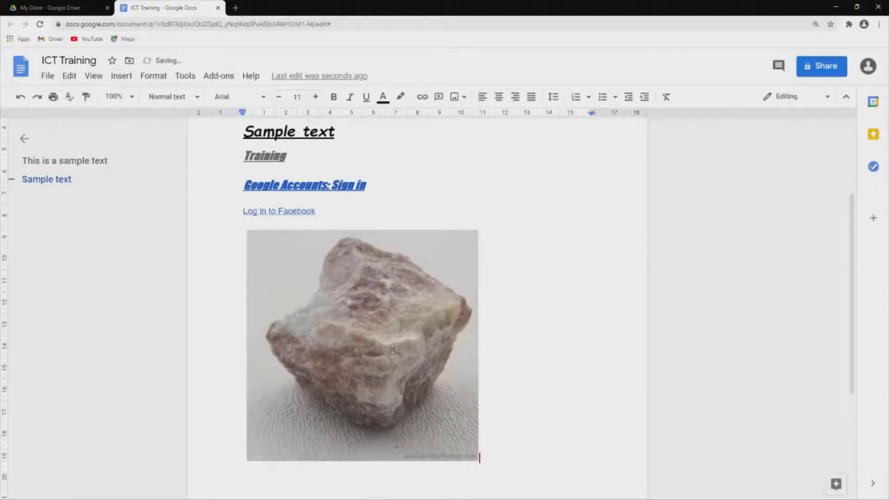
pyautogui.click(379, 351)
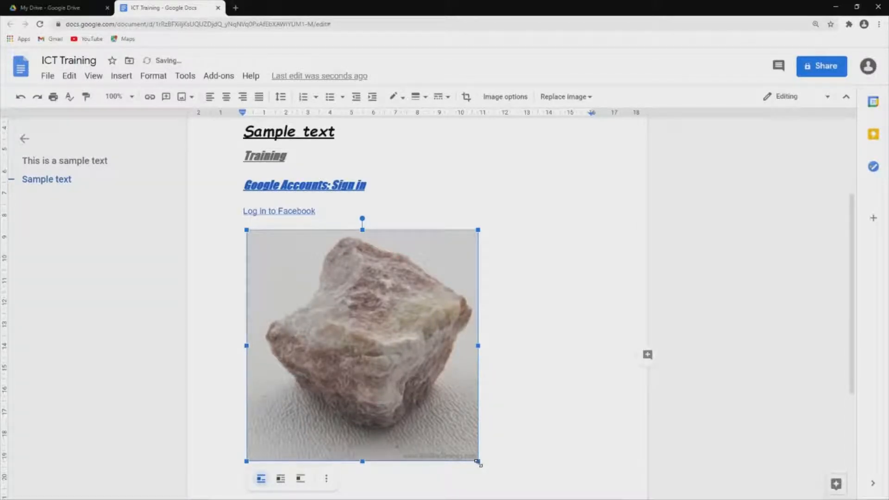
# Shrink the first rock picture proportionally to about 4 cm wide and deselect it.
pyautogui.moveTo(477, 462); pyautogui.dragTo(332, 318)
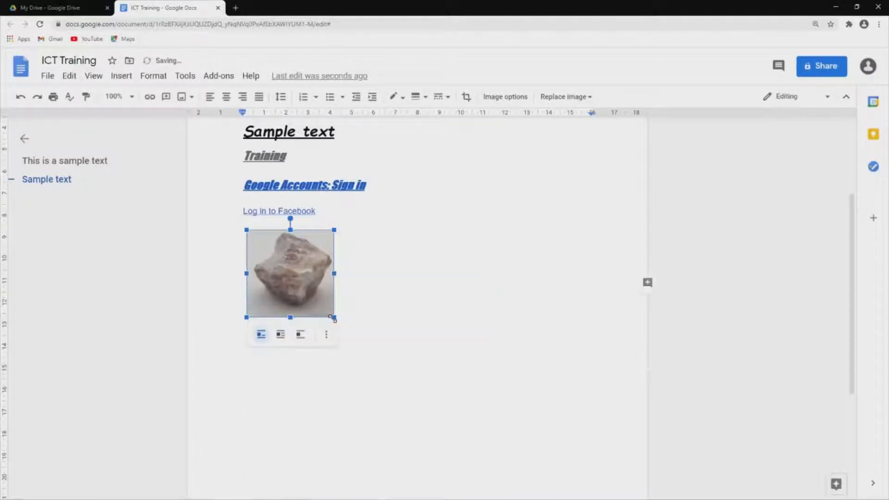
pyautogui.click(386, 307)
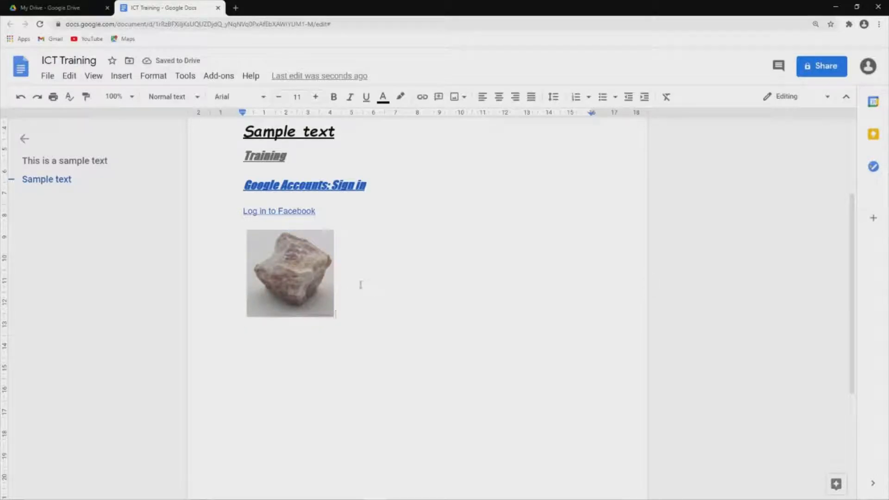
# Search the web for "rock" images and insert the first result, the boulder against the sky, after the small rock picture.
pyautogui.click(464, 98)
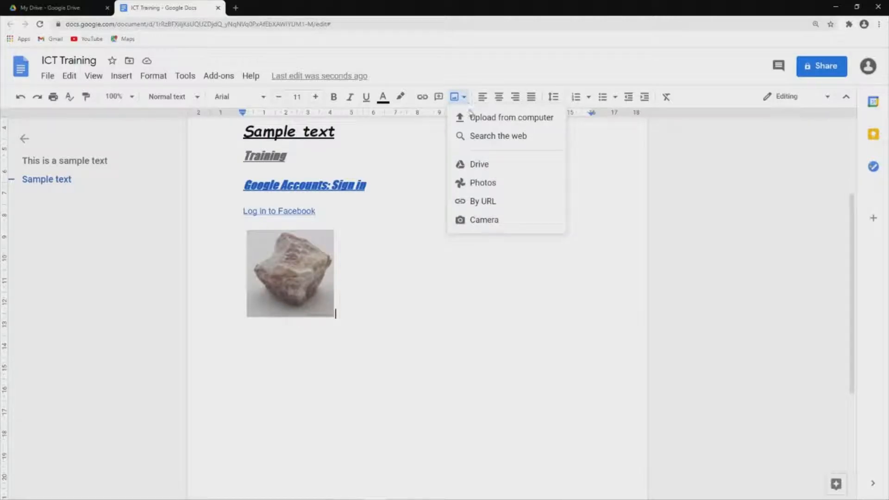
pyautogui.click(481, 138)
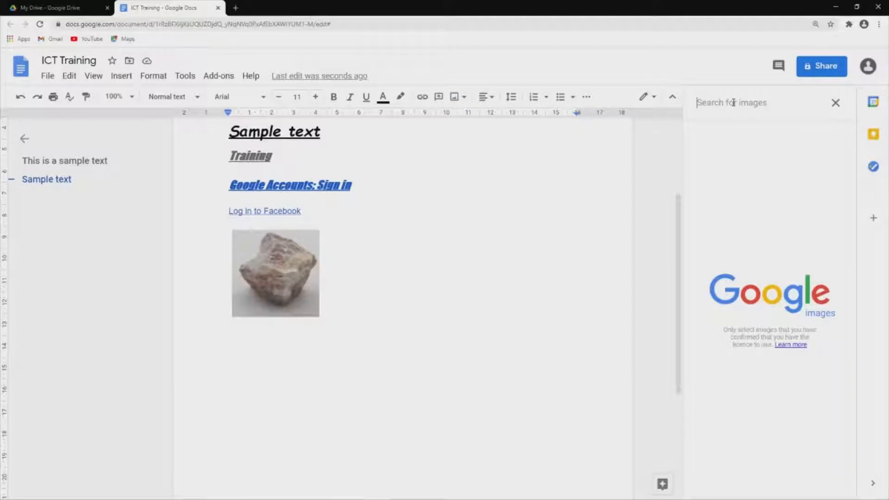
pyautogui.write('roc')
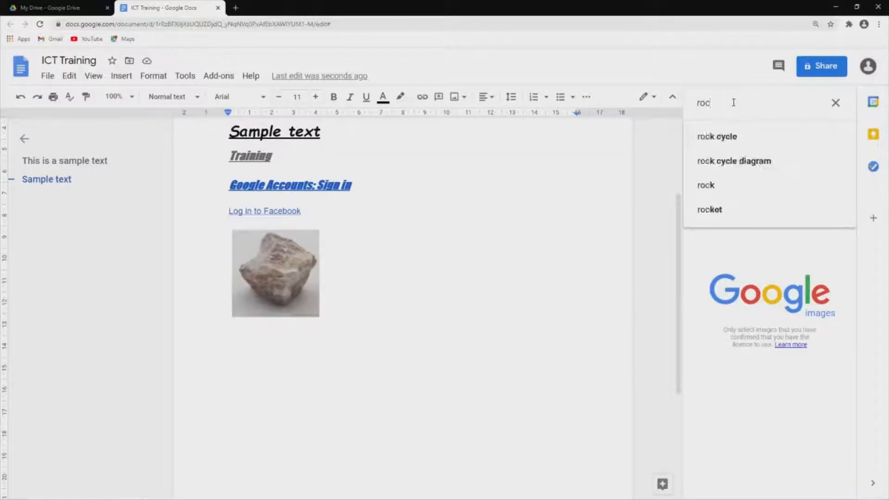
pyautogui.write('k')
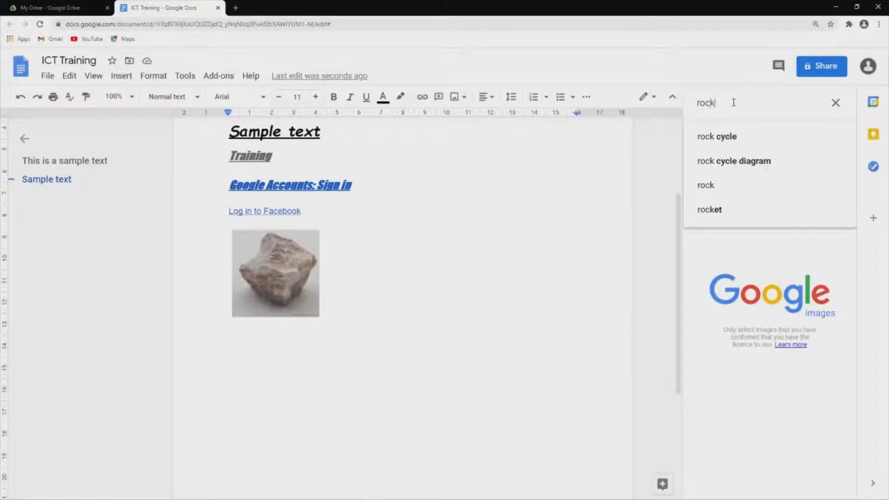
pyautogui.press('Return')
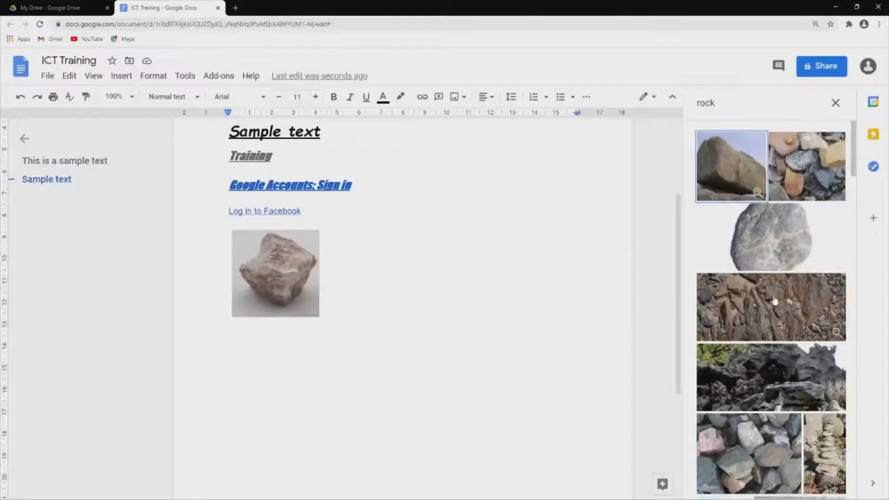
pyautogui.click(722, 162)
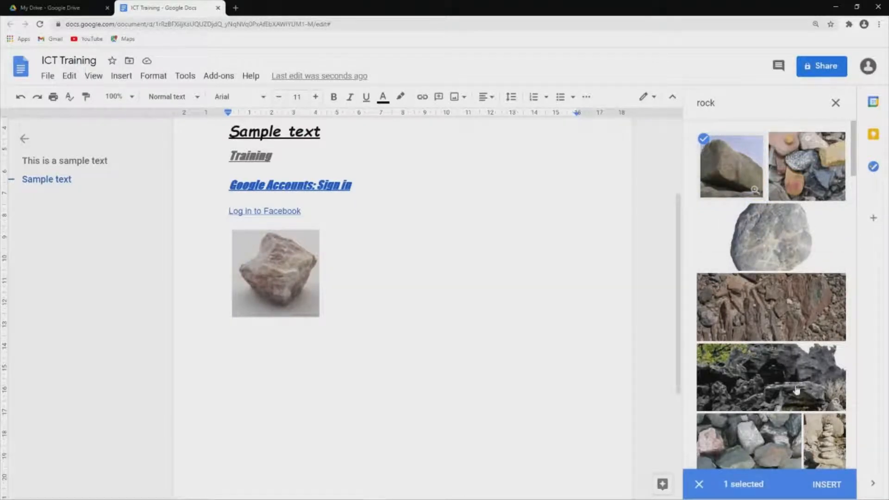
pyautogui.click(827, 485)
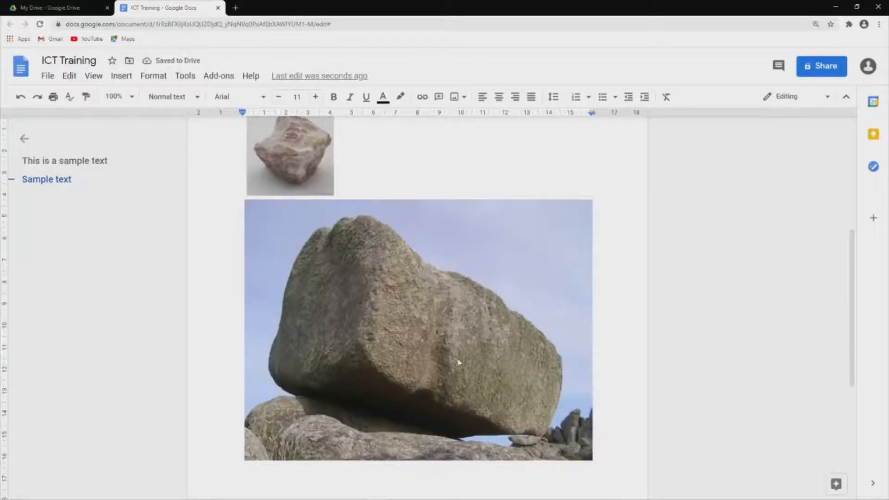
# Shrink the boulder picture to about 5 cm wide beside the first rock and stretch its height to match that picture.
pyautogui.click(458, 362)
pyautogui.moveTo(594, 462); pyautogui.dragTo(301, 286)
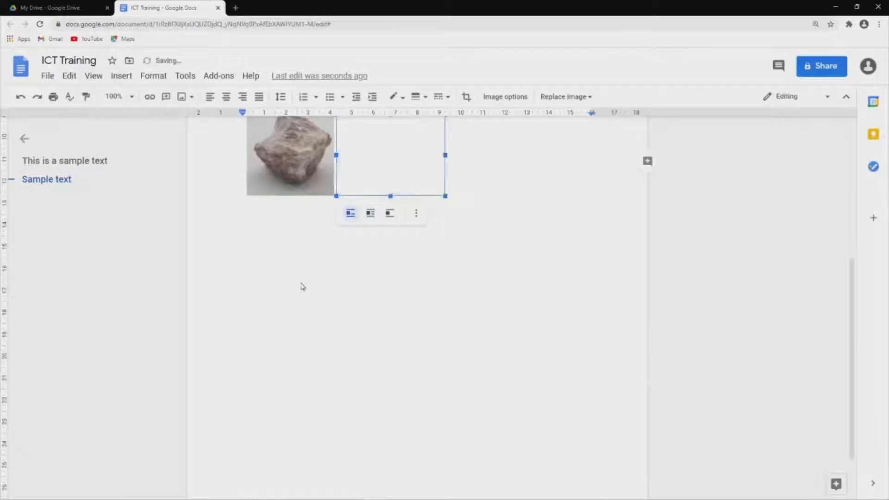
pyautogui.scroll(2, 447, 357)
pyautogui.click(474, 351)
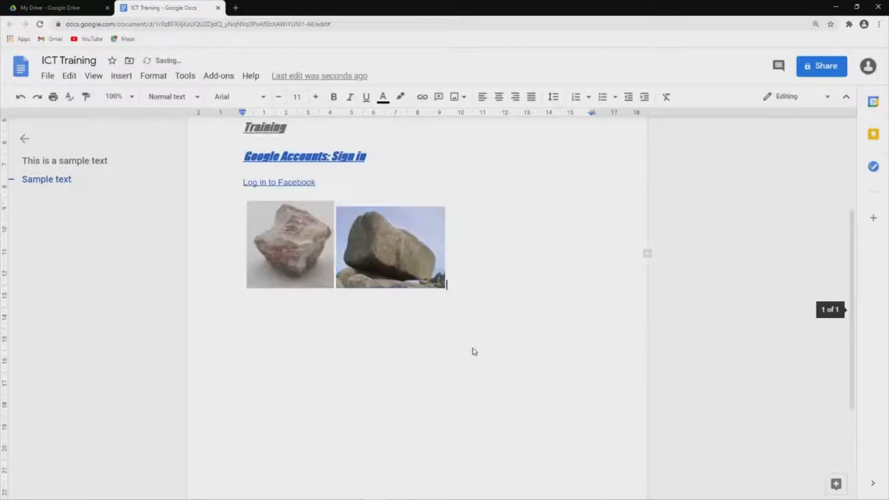
pyautogui.click(376, 230)
pyautogui.moveTo(390, 206); pyautogui.dragTo(391, 203)
pyautogui.click(495, 234)
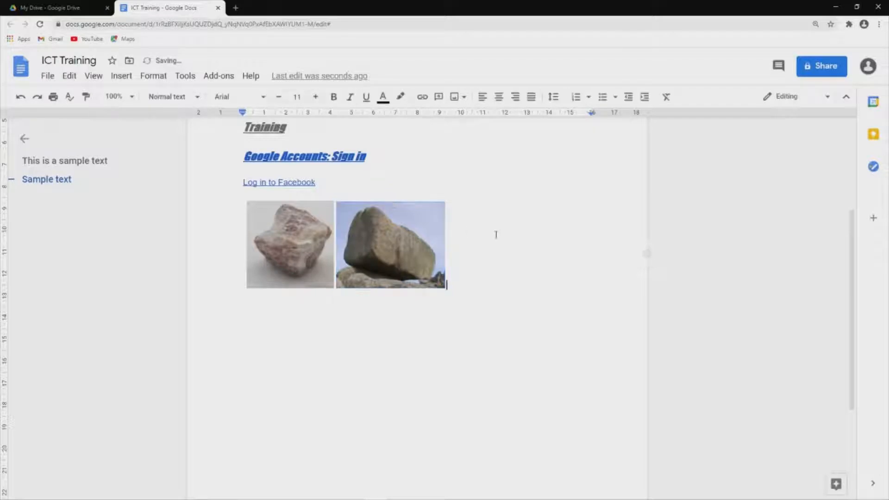
pyautogui.click(440, 283)
# Try the wrap text layout on the first rock picture, switch it to break text and deselect it.
pyautogui.click(301, 245)
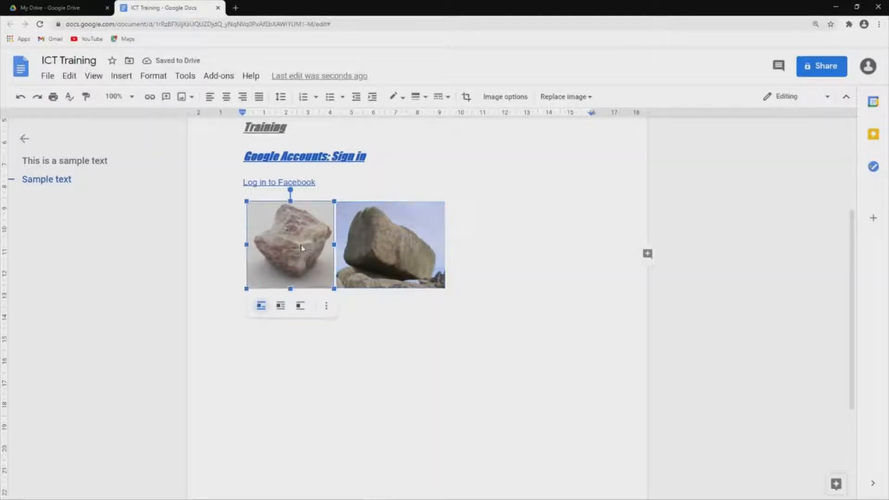
pyautogui.click(278, 309)
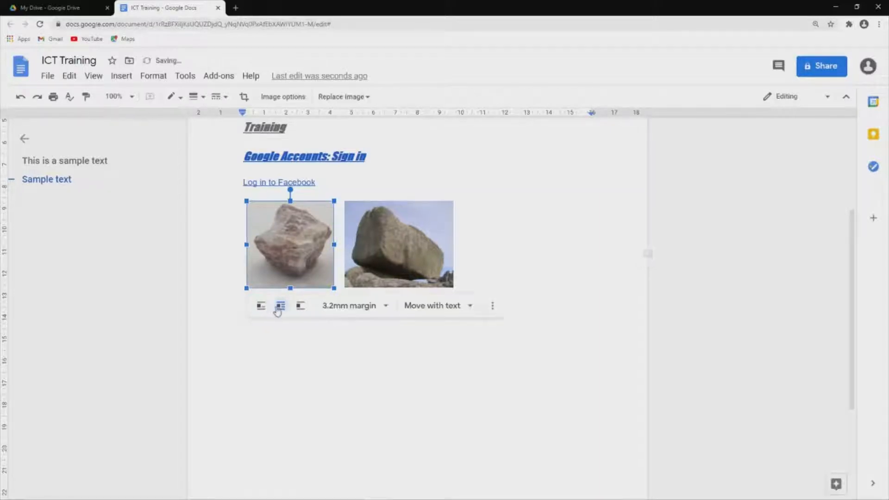
pyautogui.click(301, 306)
pyautogui.click(406, 356)
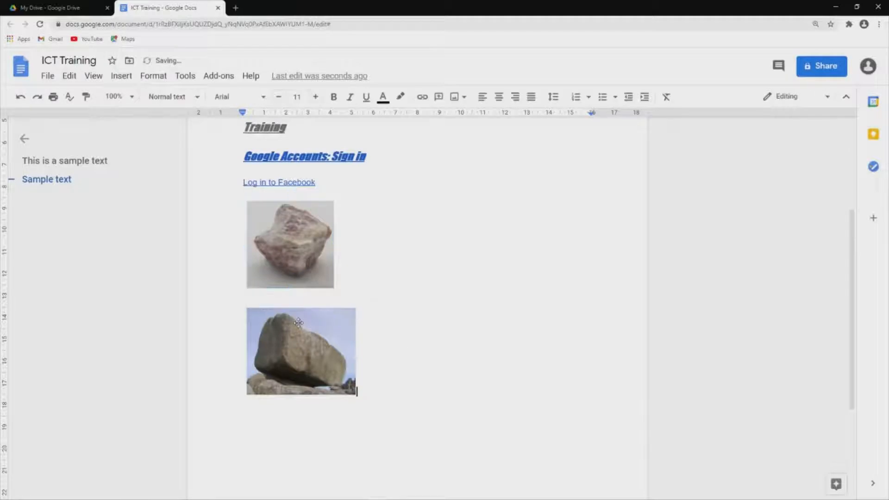
# Try the wrap text layout on the boulder picture and set it back to in line.
pyautogui.click(301, 329)
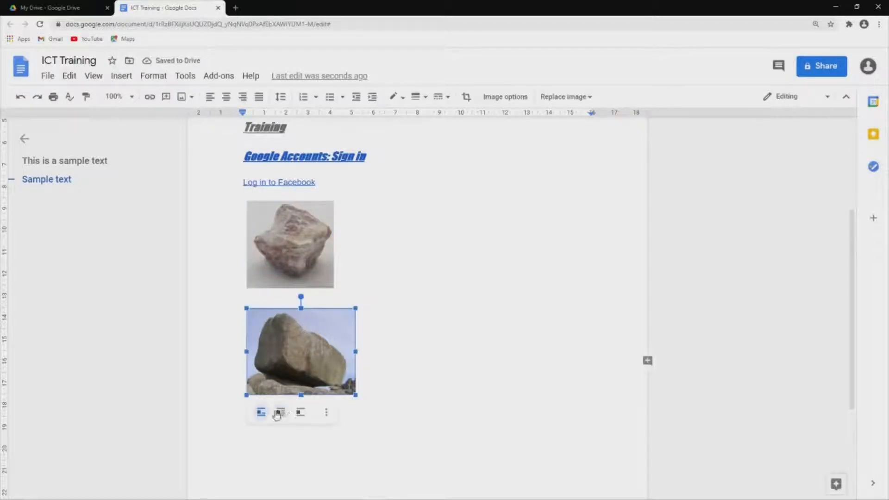
pyautogui.click(279, 413)
pyautogui.click(261, 411)
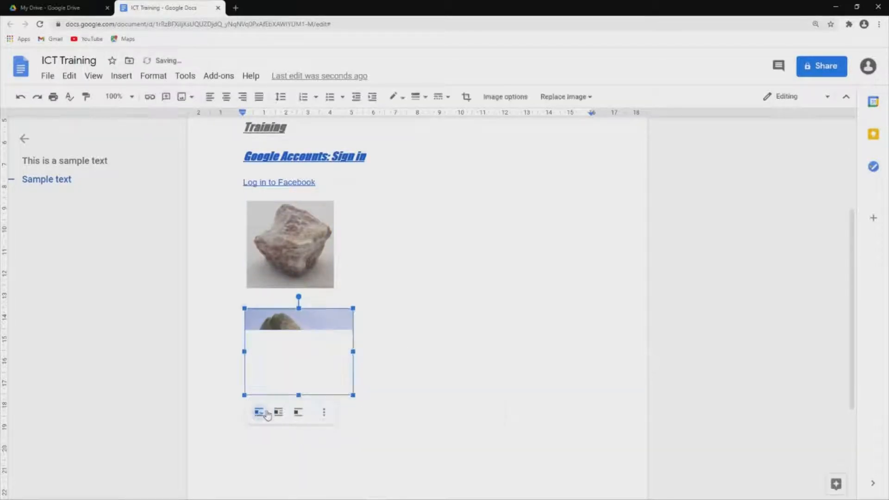
# Set the first rock picture in line, switch it to wrap text and deselect it.
pyautogui.click(294, 256)
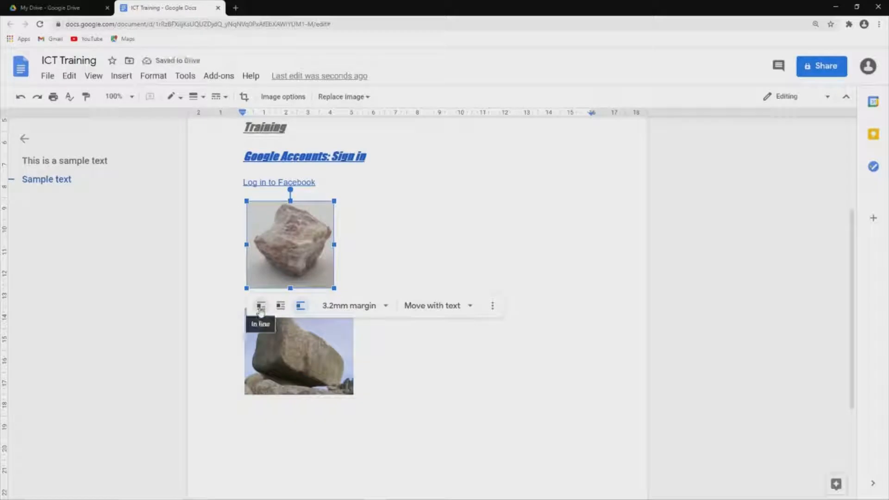
pyautogui.click(261, 306)
pyautogui.click(278, 296)
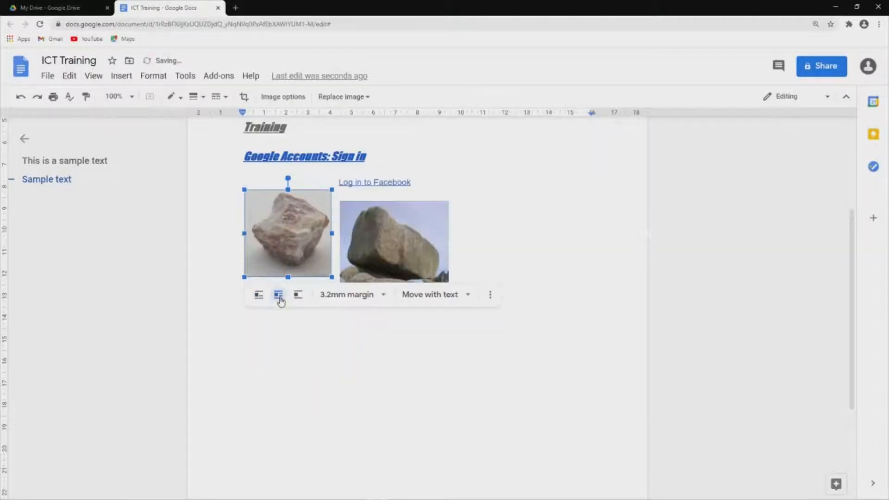
pyautogui.click(390, 252)
pyautogui.click(488, 254)
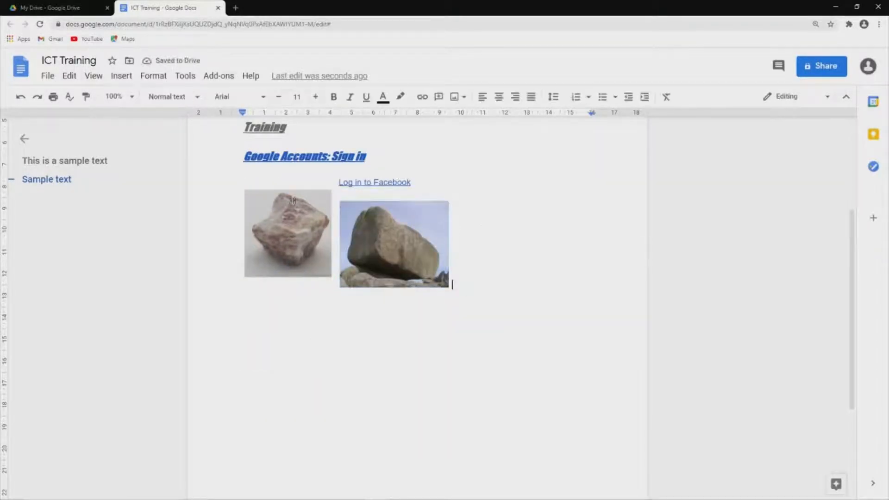
# Move the wrapped first rock picture up beside the "Google Accounts: Sign in" link, just below "Training".
pyautogui.moveTo(286, 208)
pyautogui.mouseDown()
pyautogui.moveTo(285, 223)
pyautogui.moveTo(286, 208)
pyautogui.mouseUp()
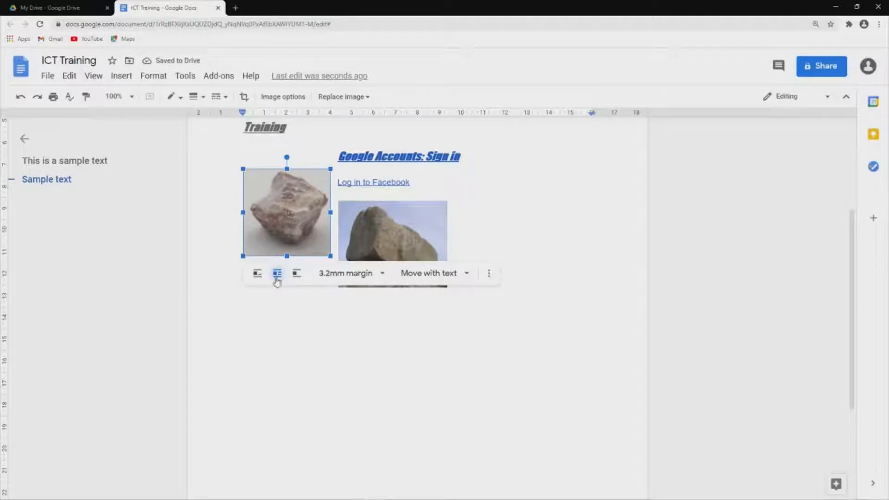
pyautogui.scroll(1, 327, 332)
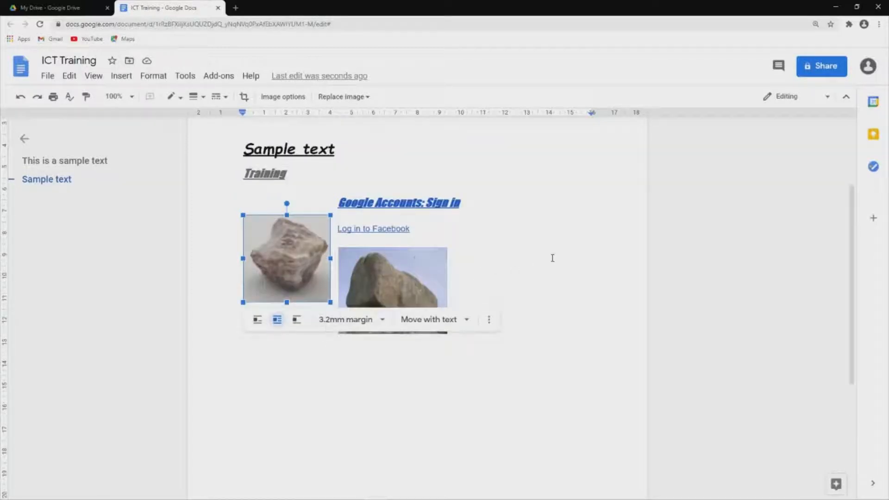
pyautogui.click(475, 258)
pyautogui.moveTo(297, 261); pyautogui.dragTo(297, 248)
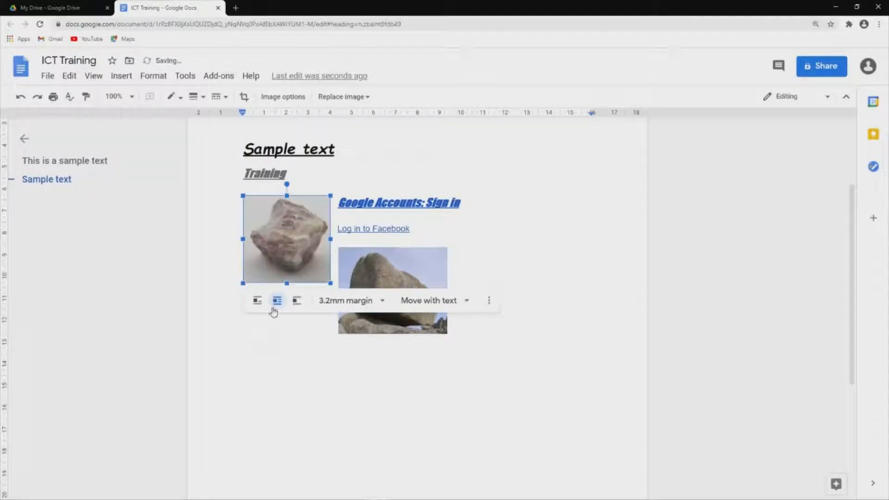
pyautogui.moveTo(303, 226)
pyautogui.mouseDown()
pyautogui.moveTo(417, 230)
pyautogui.moveTo(296, 229)
pyautogui.mouseUp()
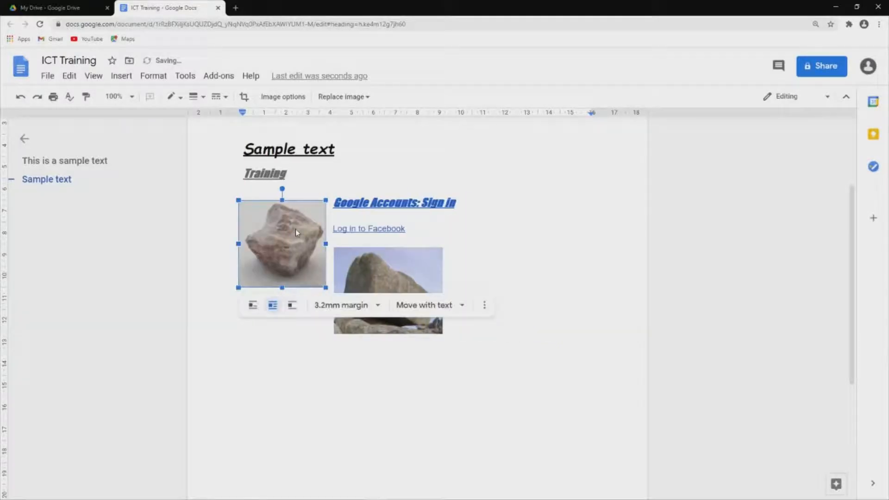
# Set the first rock picture in line before the "Google Accounts: Sign in" link and reselect the picture.
pyautogui.click(257, 302)
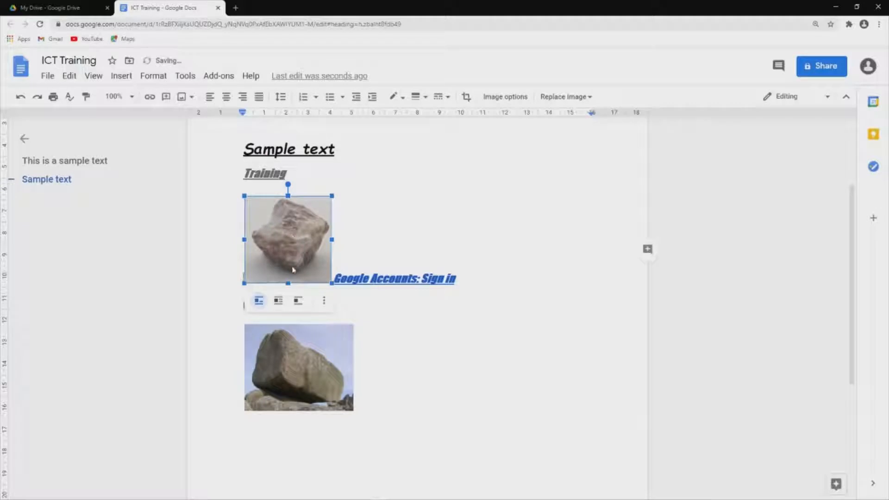
pyautogui.click(443, 234)
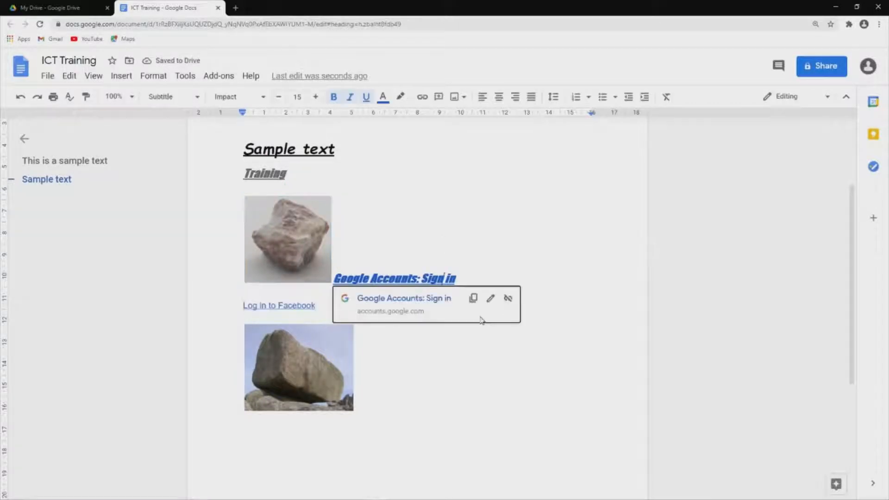
pyautogui.doubleClick(456, 240)
pyautogui.click(300, 241)
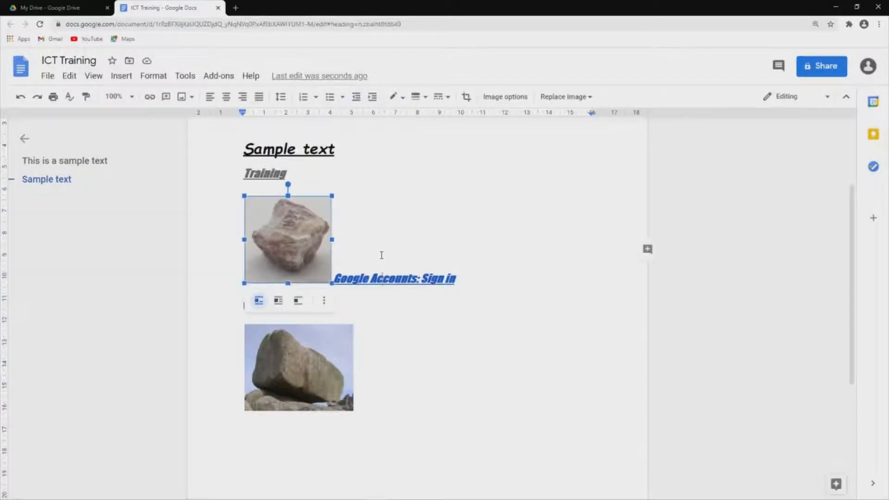
# Move the in-line rock picture into the "Google Accounts: Sign in" text, first within "Accounts" and finally within "Sign".
pyautogui.moveTo(300, 240); pyautogui.dragTo(387, 244)
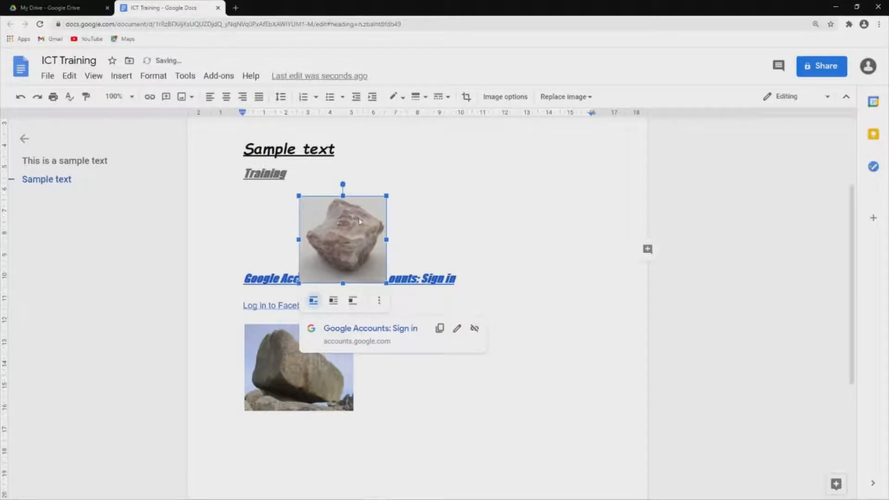
pyautogui.click(443, 224)
pyautogui.click(336, 222)
pyautogui.moveTo(386, 224); pyautogui.dragTo(440, 231)
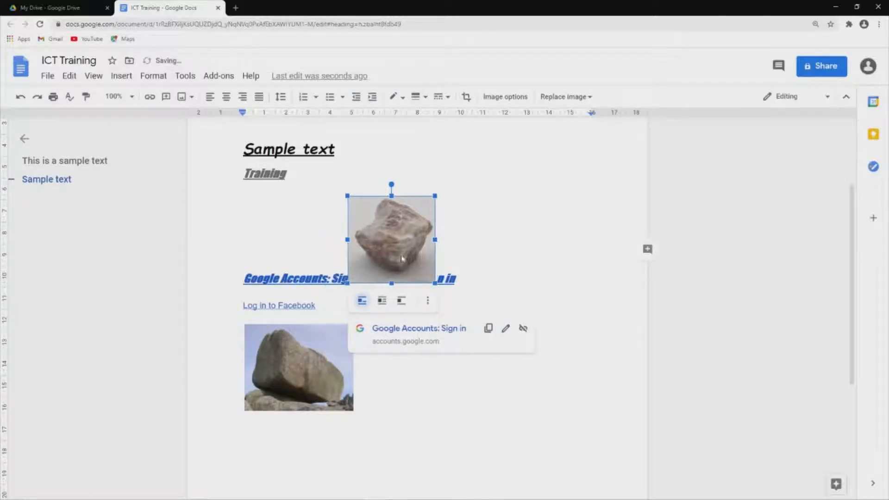
# Wrap text around the first rock picture and move it below "Google Accounts: Sign in", beside the "Log in to Facebook" link.
pyautogui.click(382, 301)
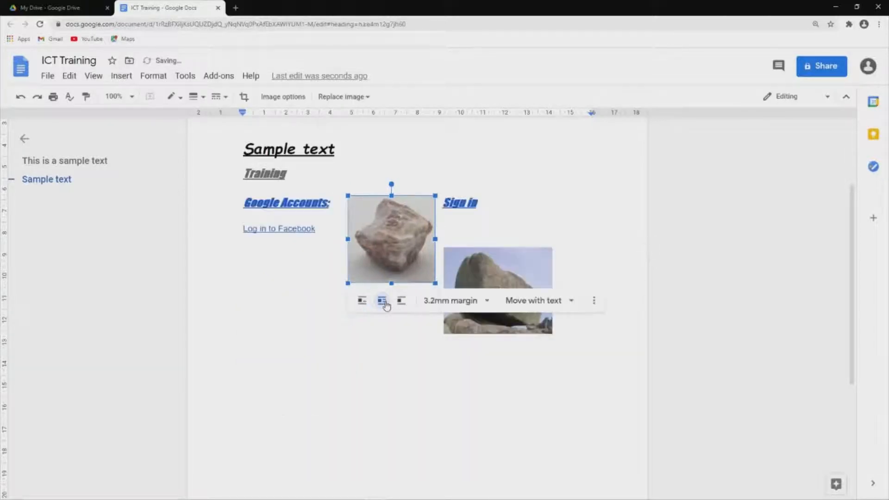
pyautogui.moveTo(370, 231); pyautogui.dragTo(255, 266)
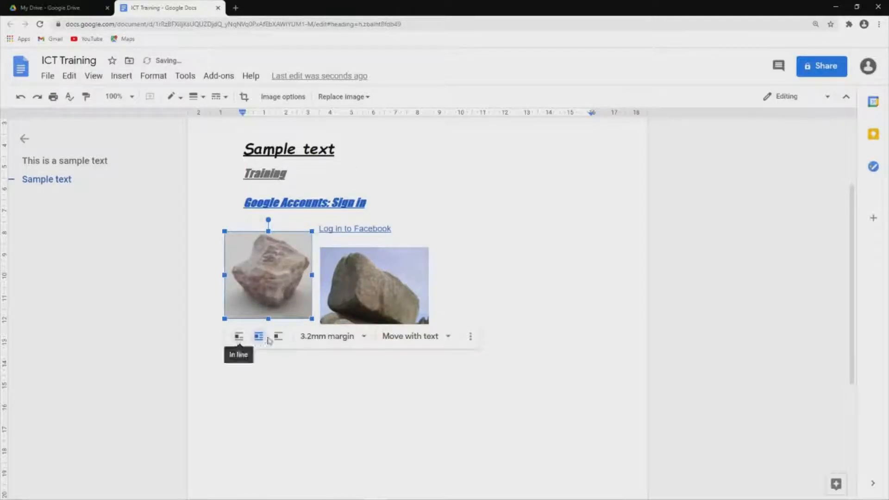
# Set the first rock picture in line and move it below "Log in to Facebook", directly before the boulder picture.
pyautogui.click(240, 338)
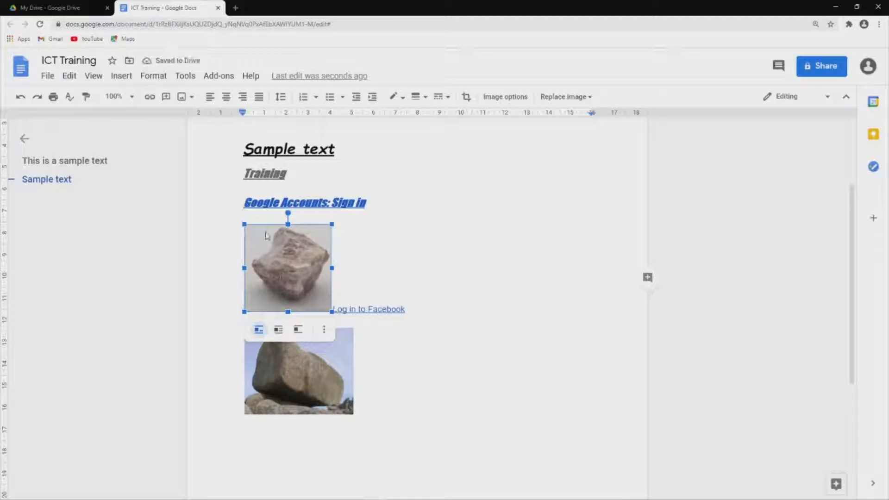
pyautogui.click(381, 288)
pyautogui.click(292, 271)
pyautogui.moveTo(284, 351); pyautogui.dragTo(265, 331)
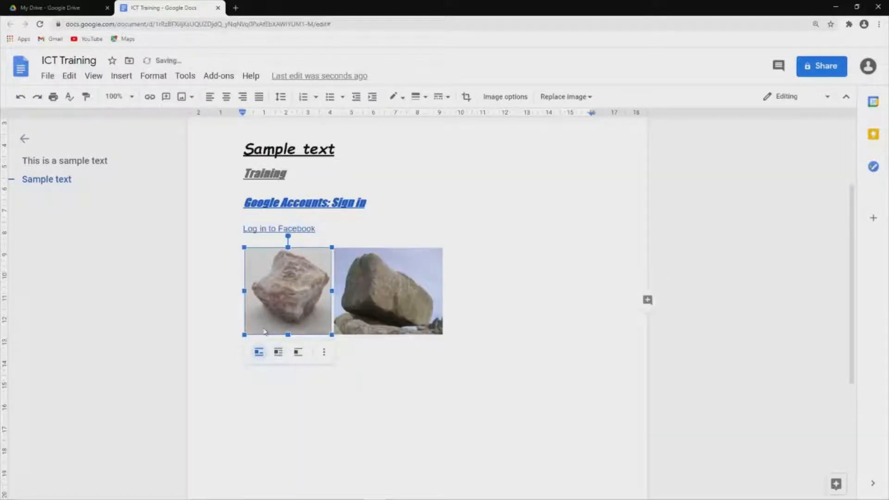
# Insert the amber crystal picture from the recent Google Drive files after the boulder picture.
pyautogui.click(416, 227)
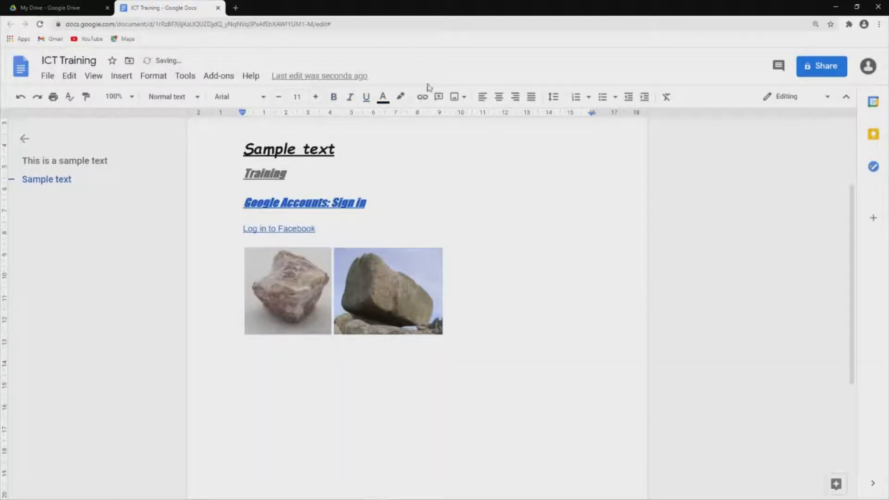
pyautogui.click(457, 97)
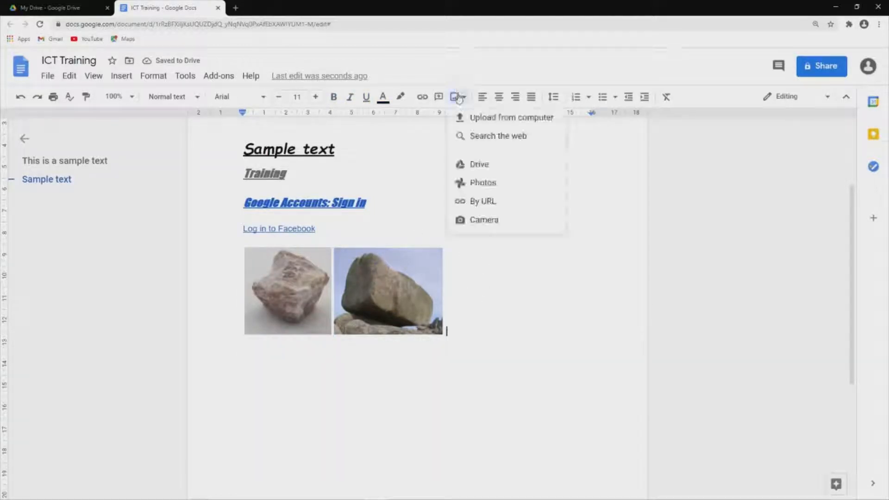
pyautogui.click(477, 166)
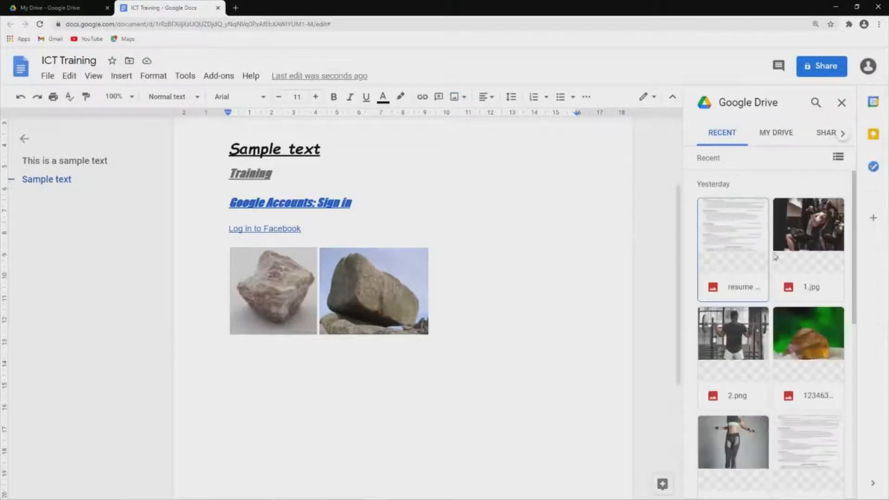
pyautogui.click(802, 332)
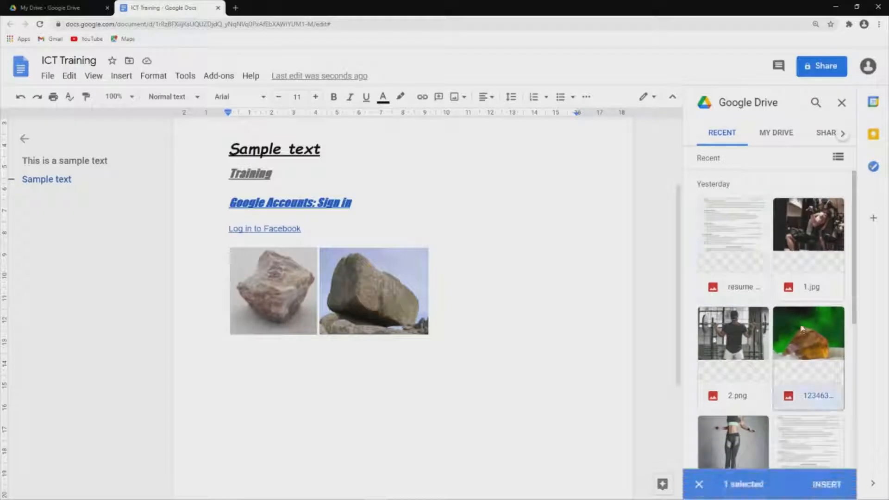
pyautogui.click(825, 483)
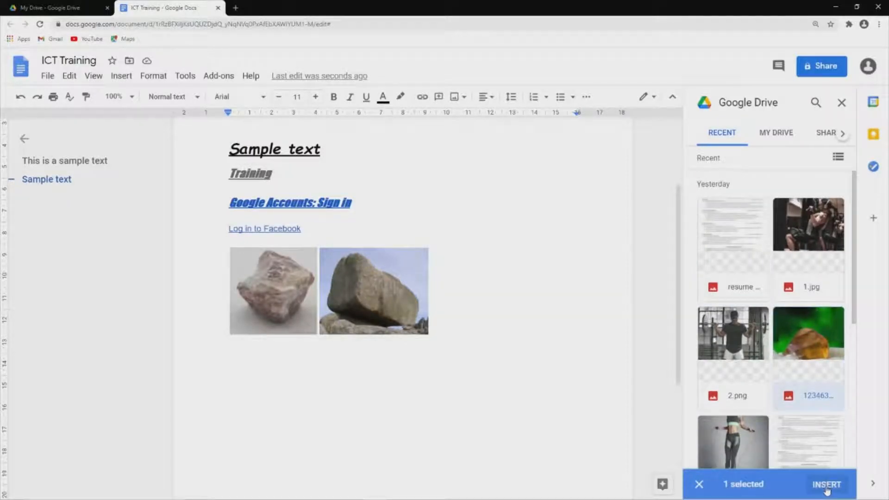
# Shrink the amber crystal picture to fit beside the boulder picture and stretch it to the same height.
pyautogui.scroll(-3, 497, 358)
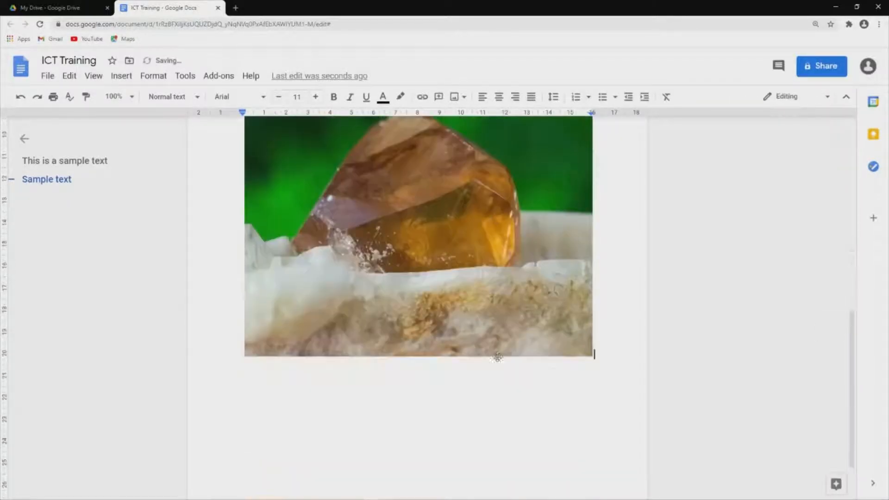
pyautogui.click(501, 284)
pyautogui.moveTo(593, 464); pyautogui.dragTo(327, 172)
pyautogui.scroll(4, 405, 273)
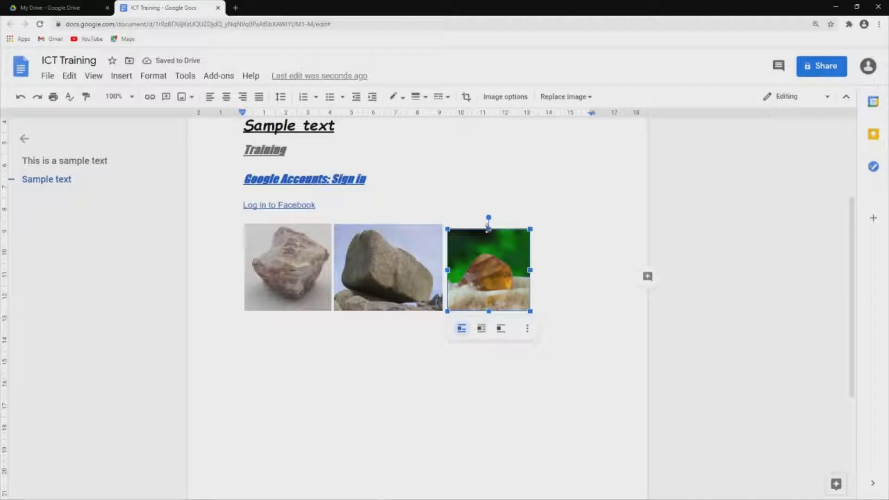
pyautogui.moveTo(487, 227); pyautogui.dragTo(488, 223)
pyautogui.click(557, 272)
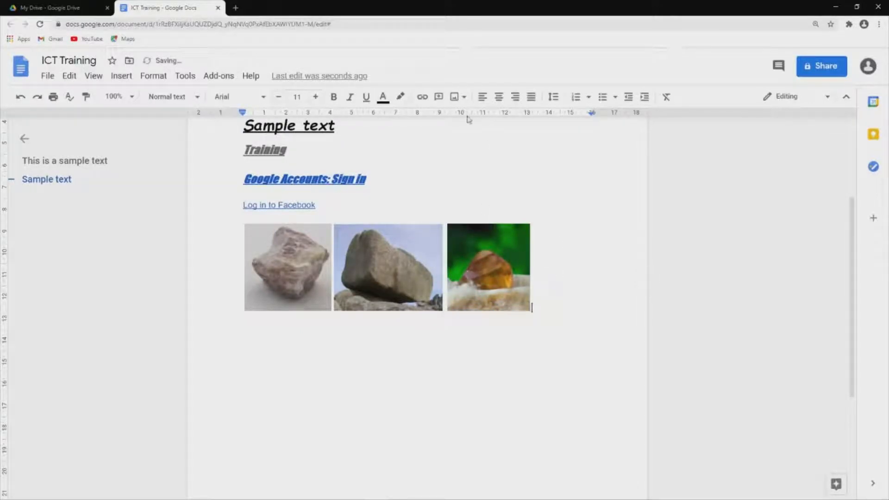
# Start inserting an image by URL and switch to the "rock" image search, closing the Amazon page and the second search tab.
pyautogui.click(464, 97)
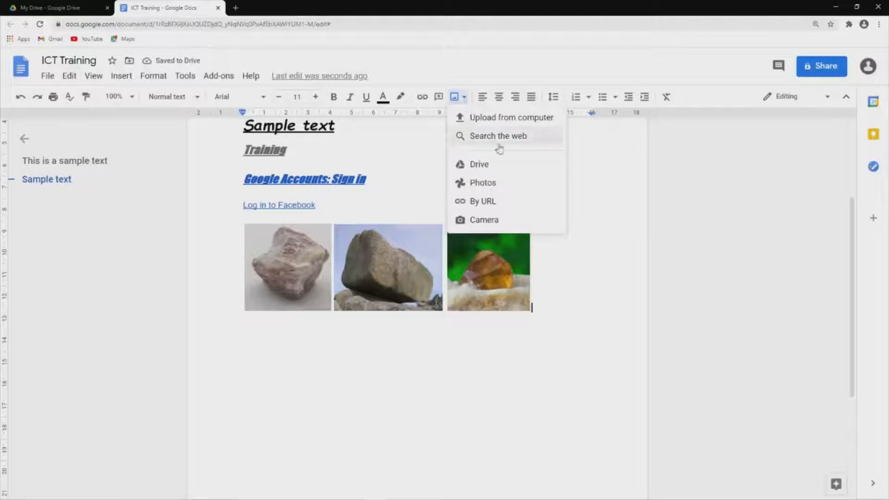
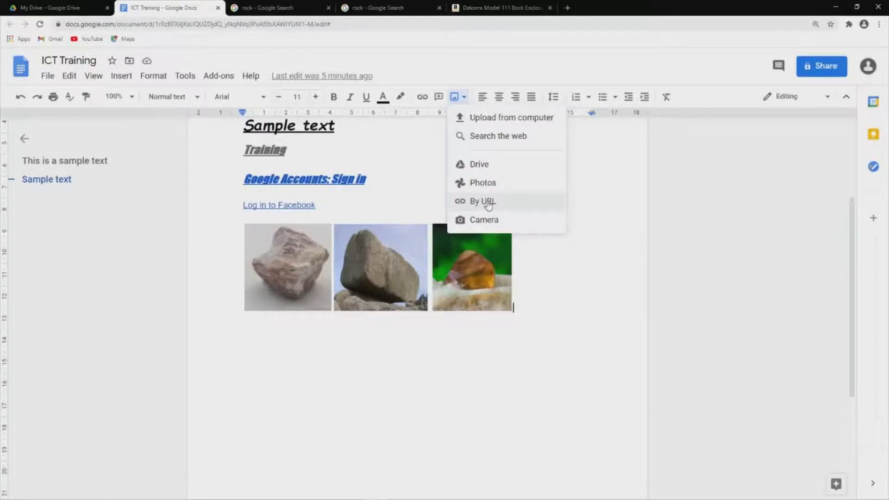
pyautogui.click(488, 203)
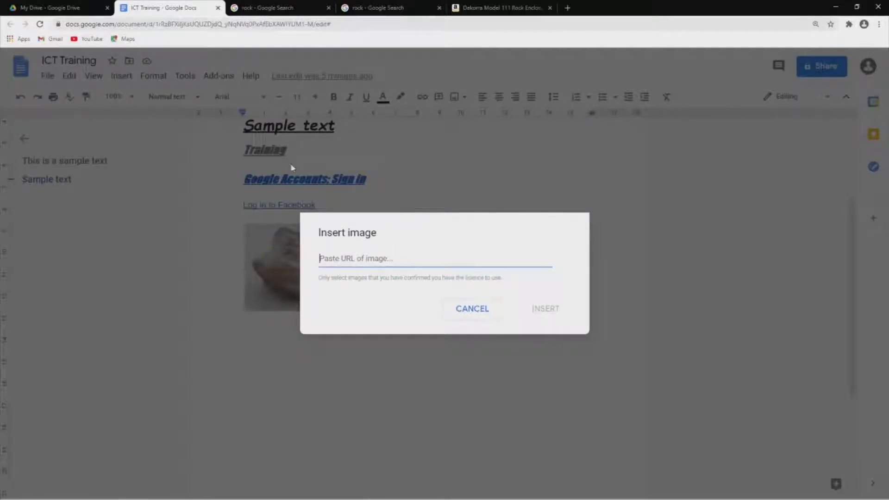
pyautogui.click(288, 5)
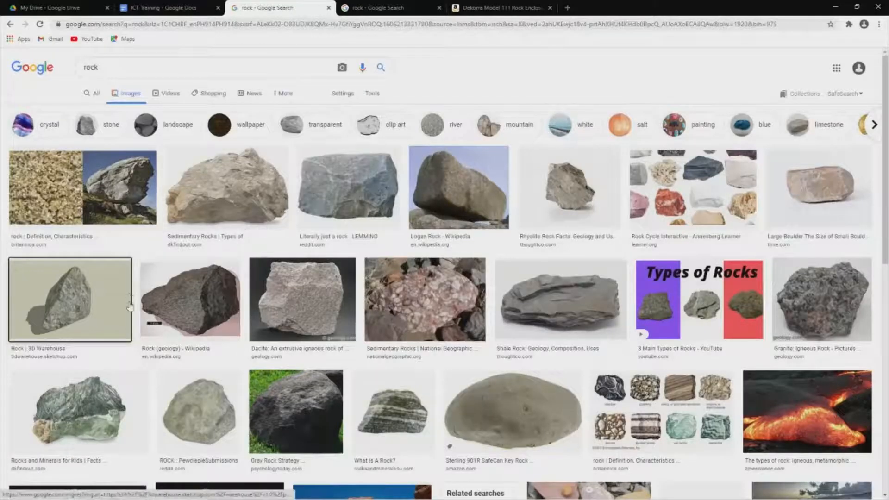
pyautogui.click(385, 5)
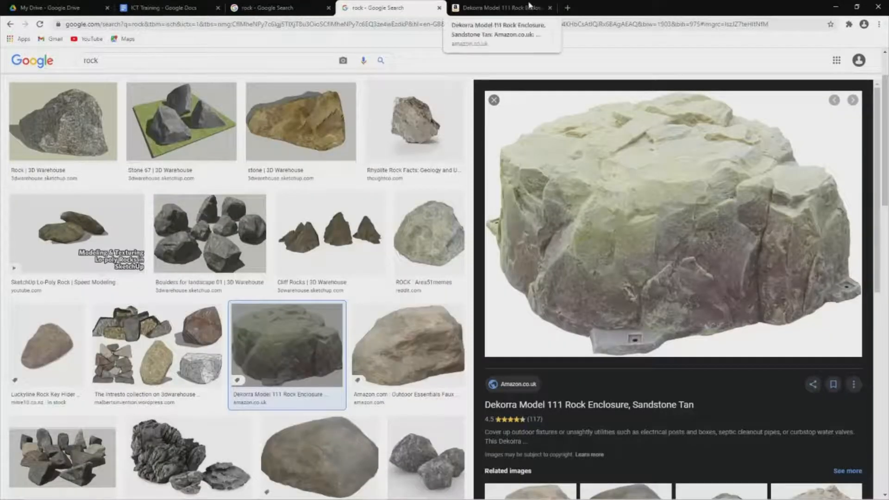
pyautogui.click(550, 7)
pyautogui.click(438, 9)
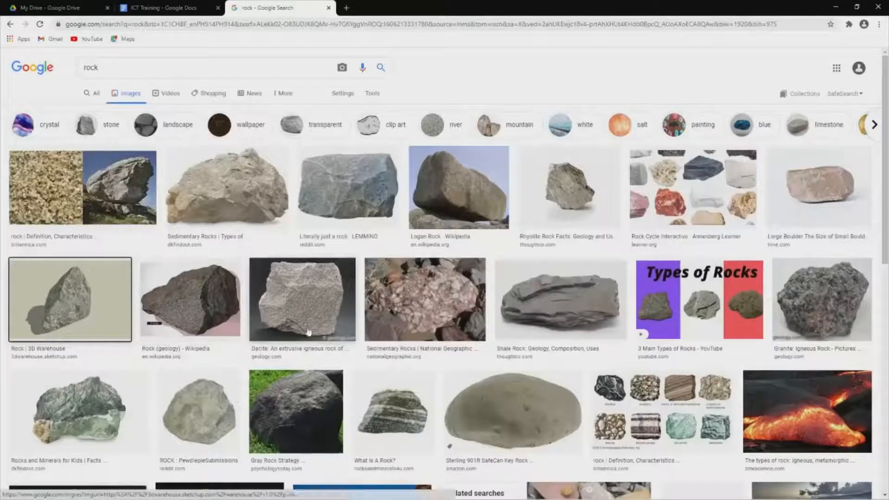
# Open the Psychology Today page of the "Gray Rock Strategy" search result and copy the address of its rock image.
pyautogui.click(312, 404)
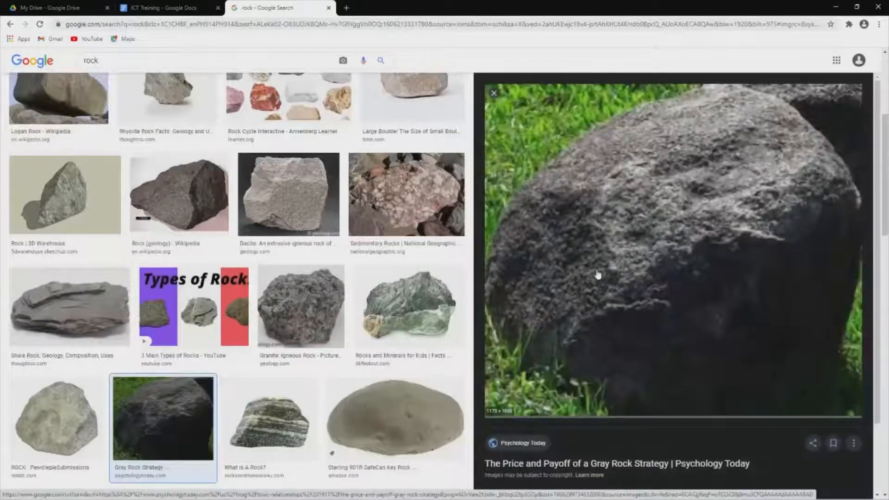
pyautogui.click(643, 240)
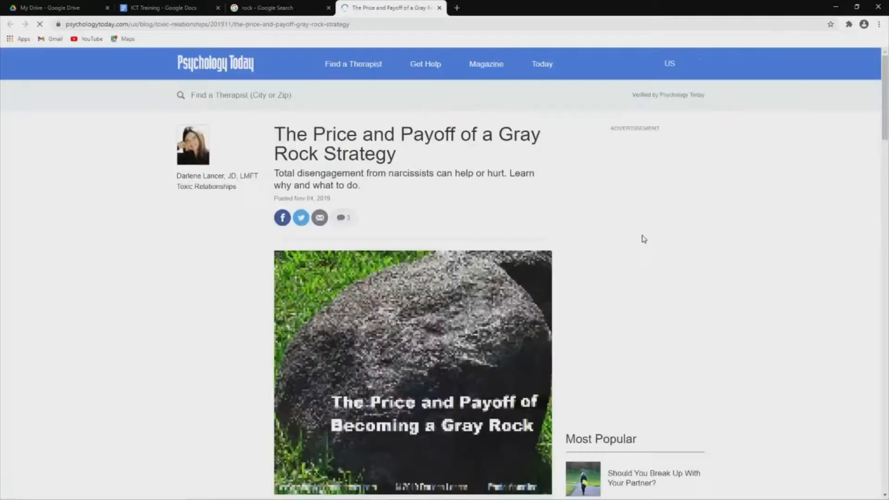
pyautogui.scroll(-1, 430, 304)
pyautogui.rightClick(441, 280)
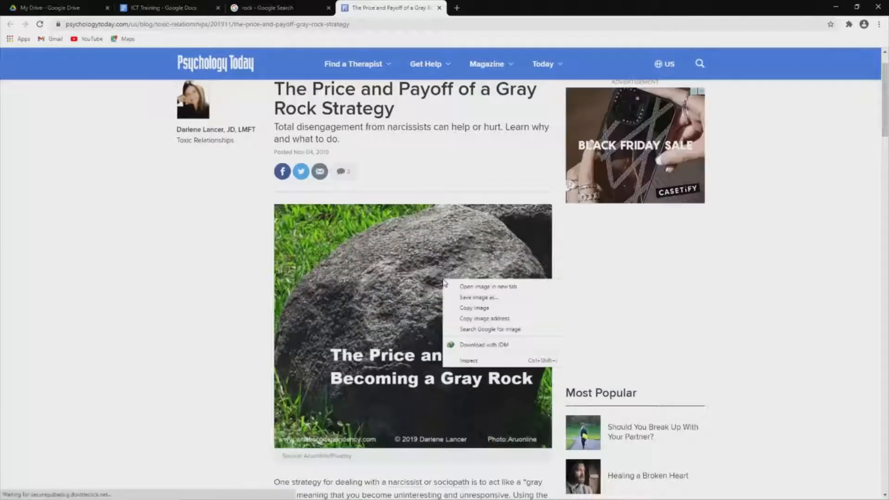
pyautogui.click(423, 286)
pyautogui.rightClick(411, 288)
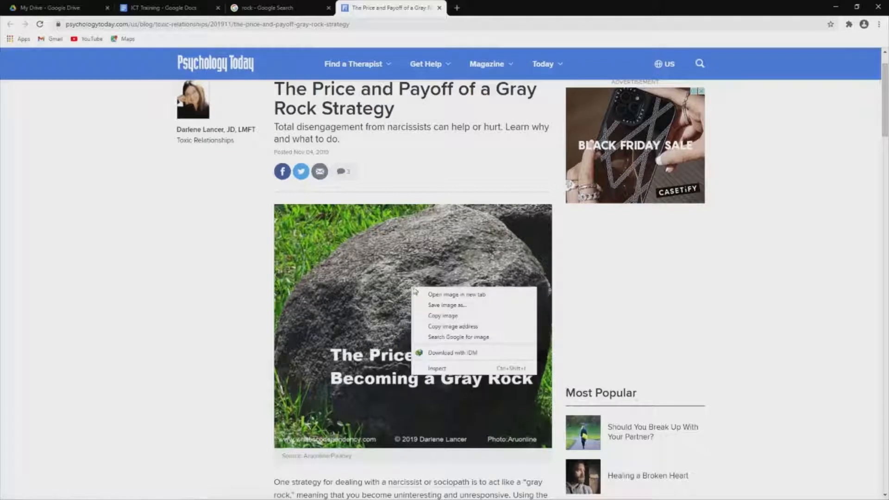
pyautogui.click(450, 327)
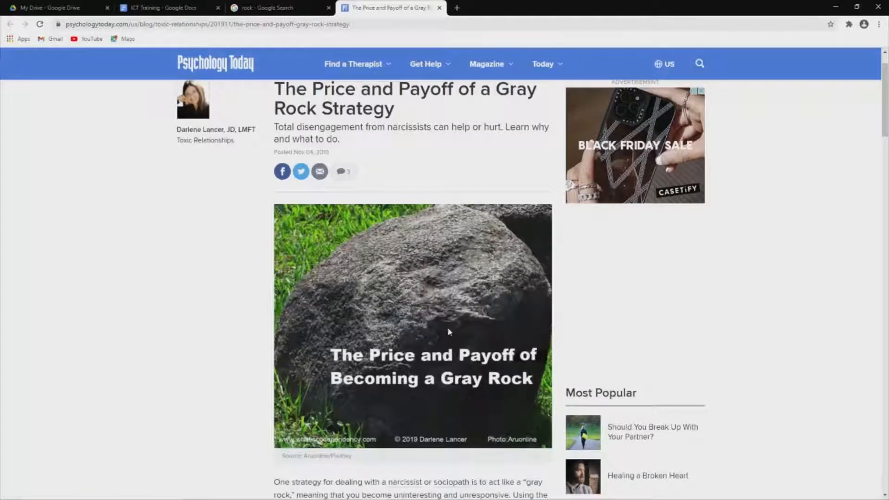
# Return to the ICT Training document, paste the copied image address as the image URL and insert the gray rock picture.
pyautogui.click(252, 4)
pyautogui.click(172, 7)
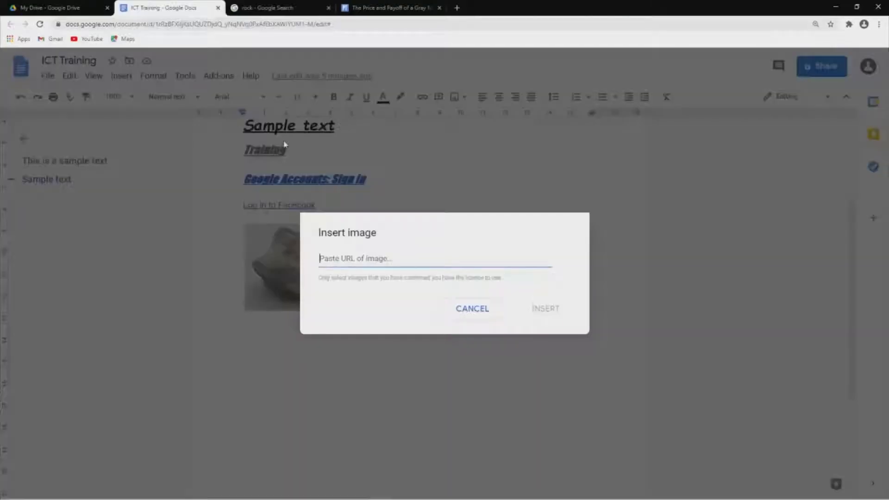
pyautogui.rightClick(329, 262)
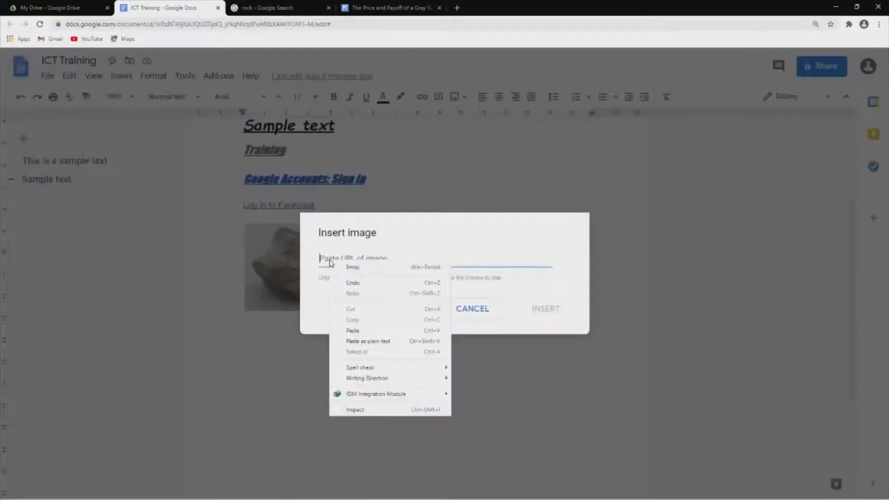
pyautogui.click(353, 330)
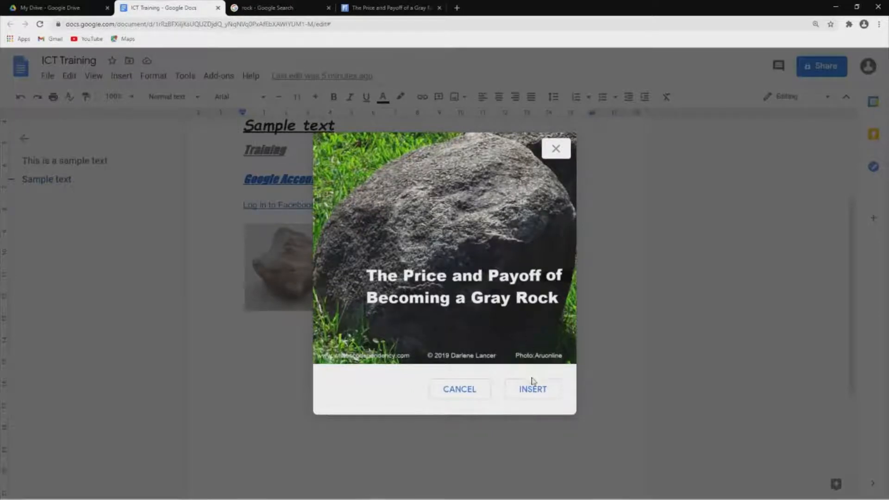
pyautogui.click(531, 387)
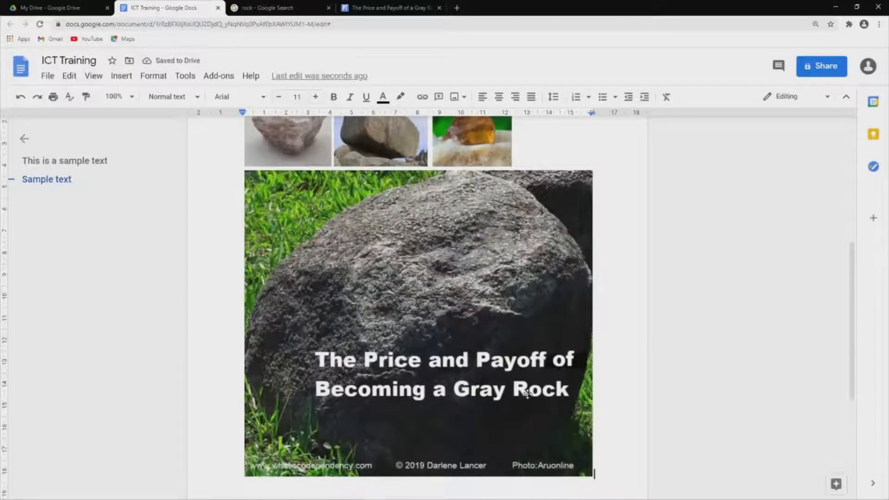
# Shrink the gray rock picture until it fits at the end of the picture row, after the amber crystal.
pyautogui.click(497, 368)
pyautogui.moveTo(593, 477); pyautogui.dragTo(334, 246)
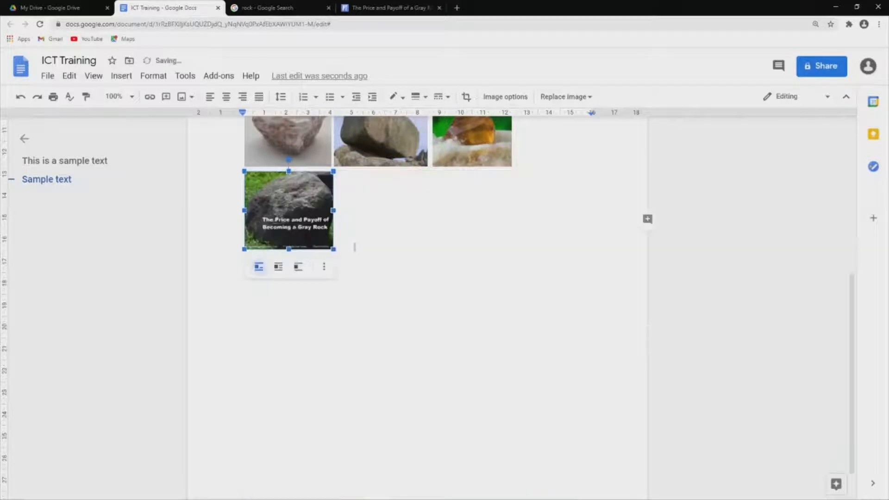
pyautogui.scroll(2, 443, 299)
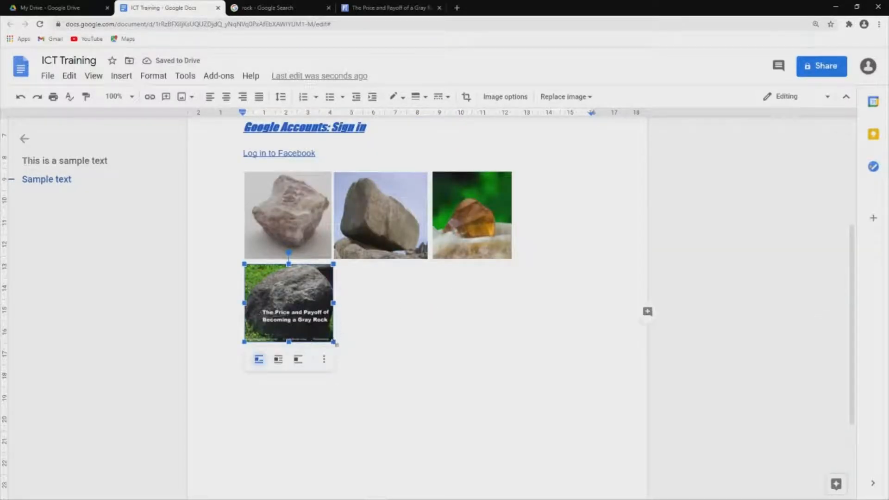
pyautogui.moveTo(336, 343); pyautogui.dragTo(519, 238)
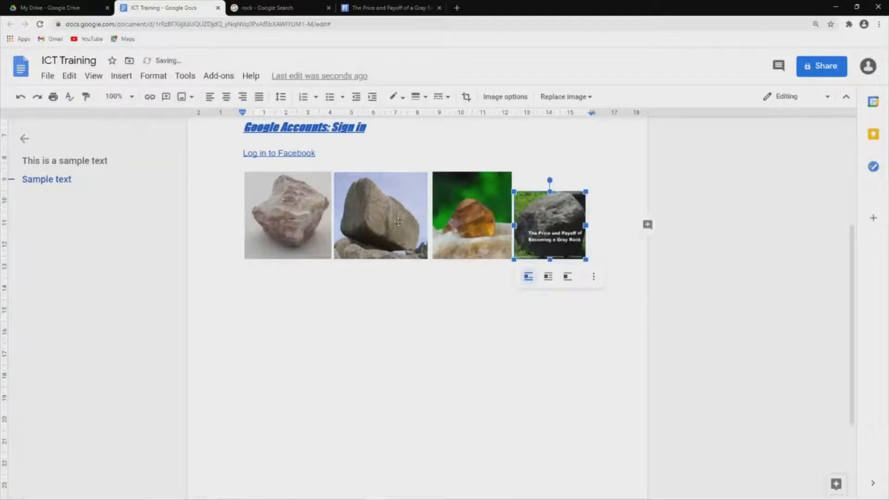
# Slightly narrow the first rock, the boulder and the amber crystal pictures, one after another.
pyautogui.click(328, 215)
pyautogui.moveTo(331, 215); pyautogui.dragTo(325, 215)
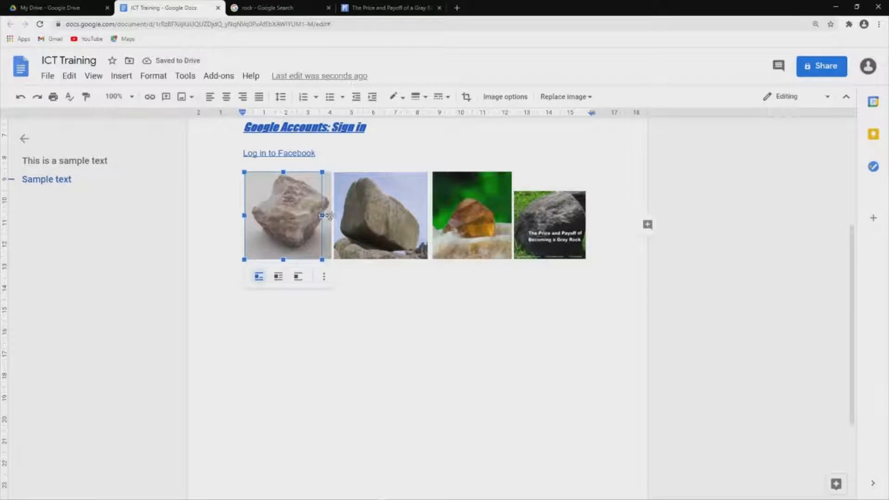
pyautogui.click(377, 216)
pyautogui.moveTo(419, 216); pyautogui.dragTo(408, 215)
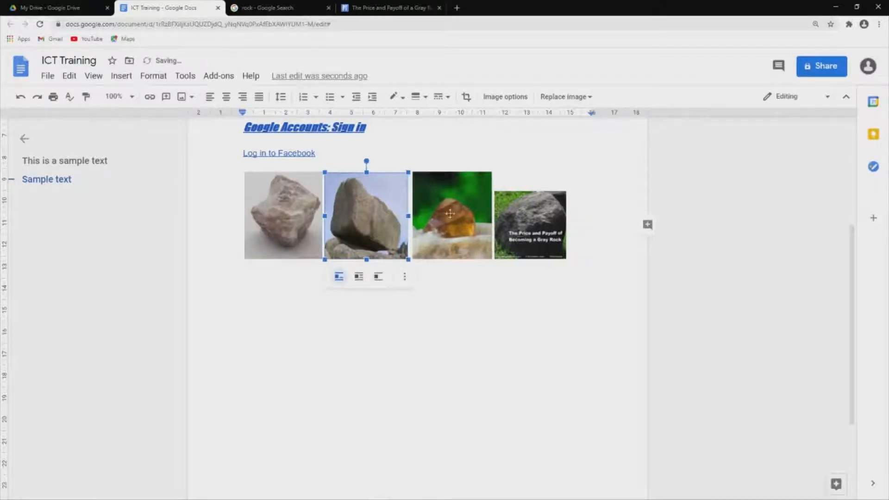
pyautogui.click(451, 214)
pyautogui.moveTo(488, 214); pyautogui.dragTo(483, 214)
# Stretch the gray rock picture to the height of the other pictures and widen it slightly, then deselect it.
pyautogui.click(523, 200)
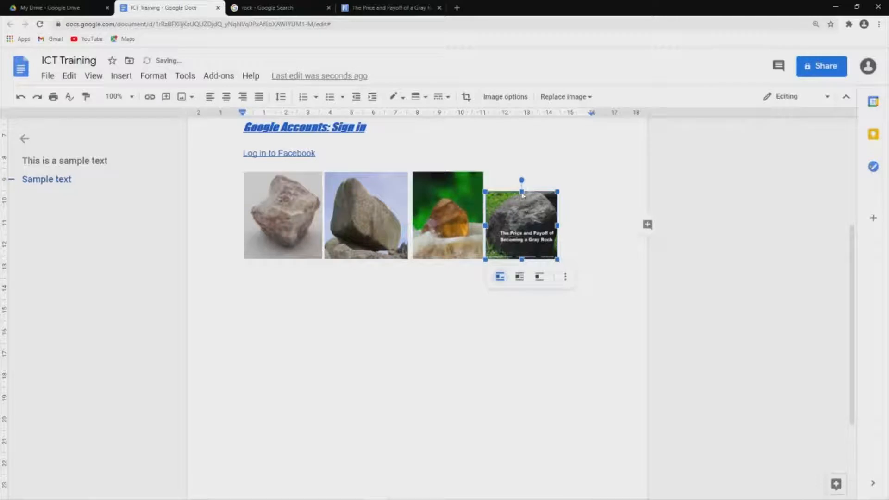
pyautogui.moveTo(522, 192); pyautogui.dragTo(519, 169)
pyautogui.moveTo(557, 216); pyautogui.dragTo(568, 215)
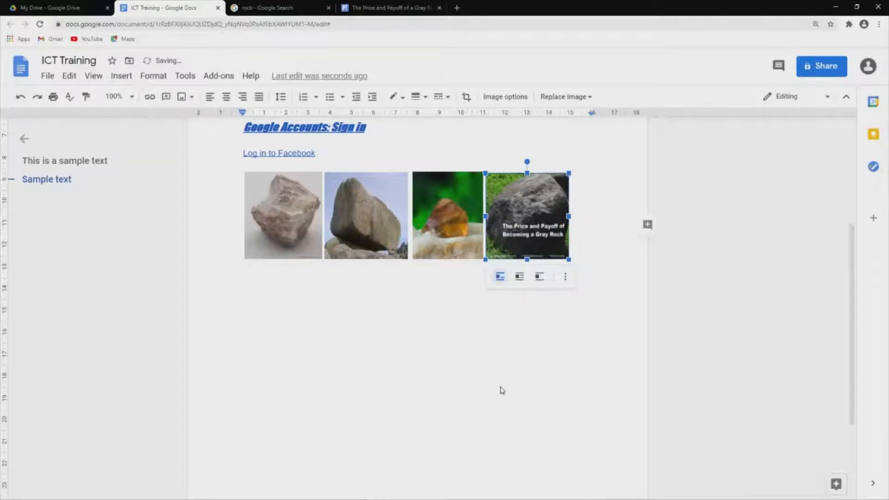
pyautogui.click(494, 361)
# Open the camera capture for inserting an image, cancel it without taking a photo, and reopen the list of image sources.
pyautogui.scroll(1, 446, 163)
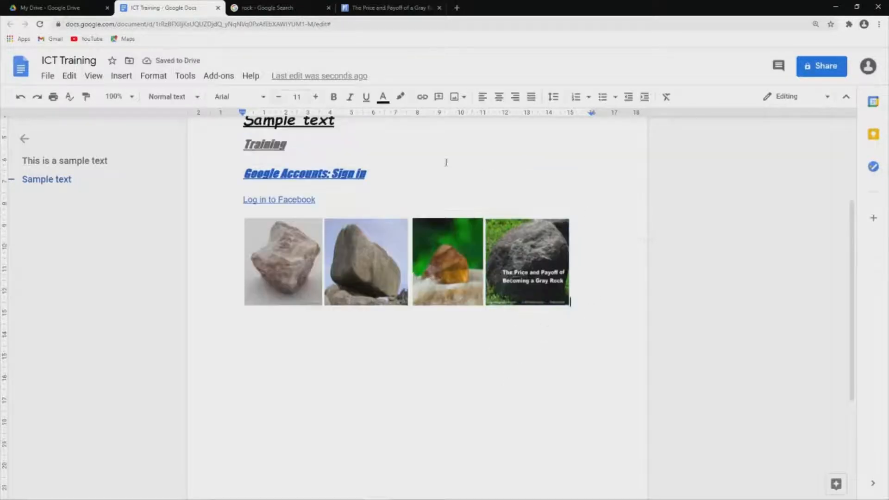
pyautogui.scroll(2, 449, 181)
pyautogui.click(455, 96)
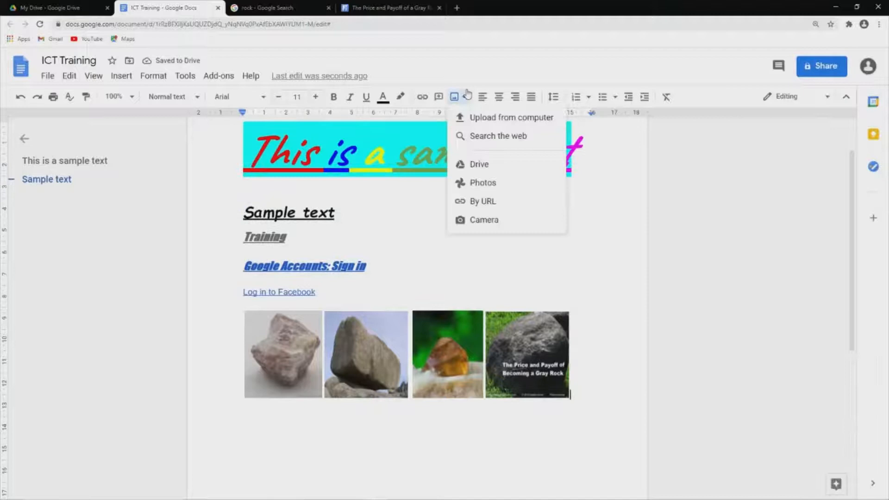
pyautogui.click(491, 228)
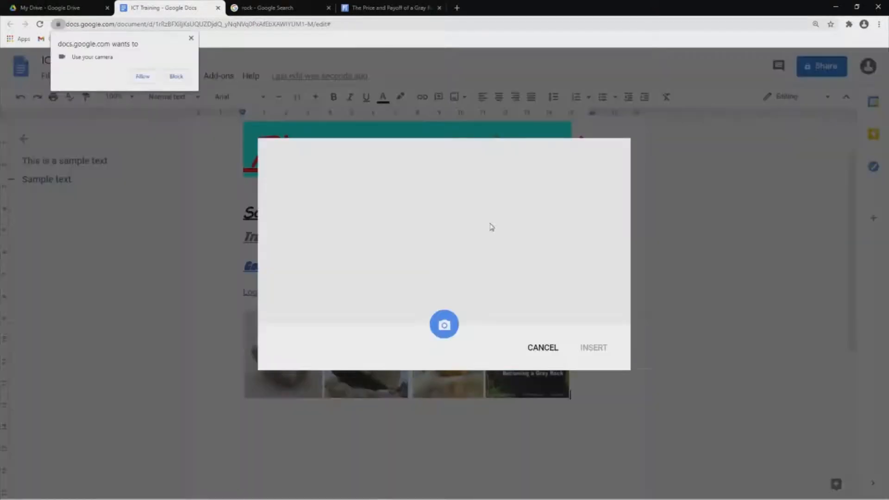
pyautogui.click(544, 347)
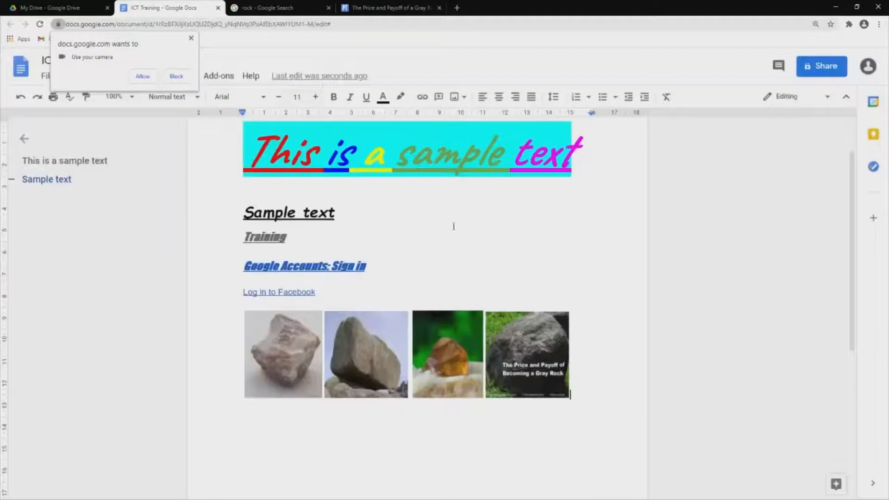
pyautogui.click(459, 101)
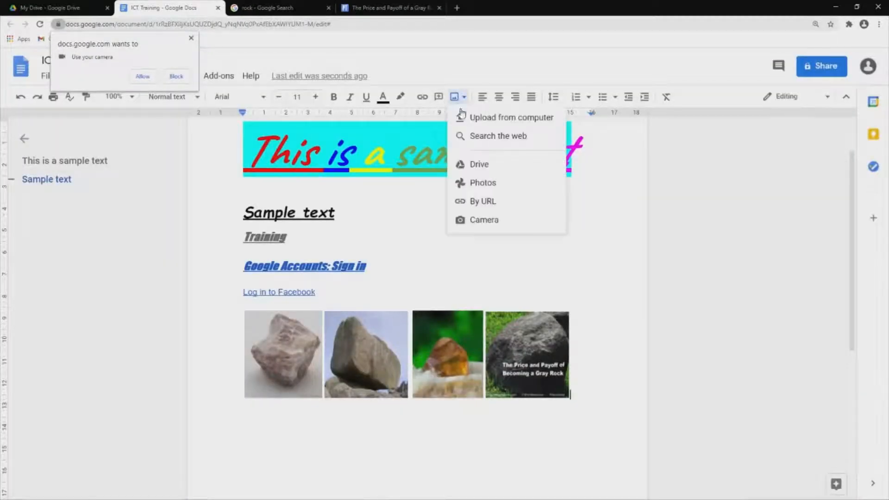
# Open the camera capture for inserting an image, cancel it without taking a photo, and clear the browser's camera access request.
pyautogui.click(480, 222)
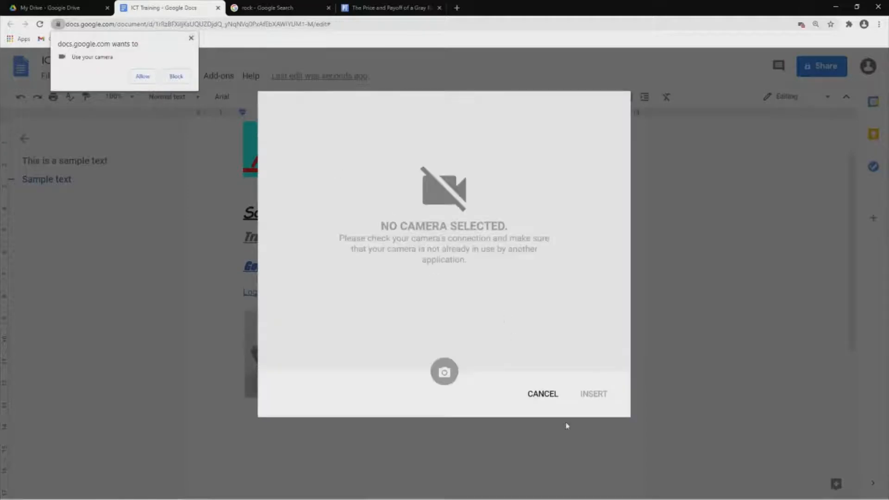
pyautogui.click(544, 394)
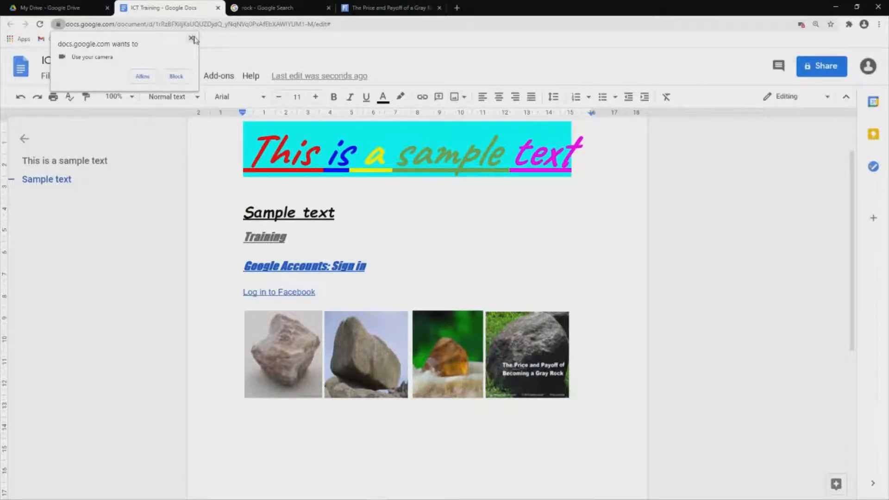
pyautogui.click(143, 76)
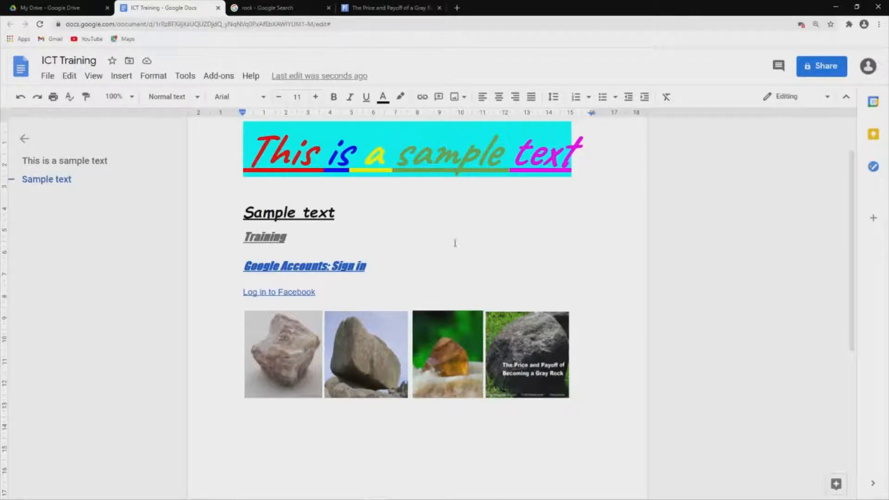
pyautogui.scroll(-3, 532, 391)
pyautogui.click(399, 321)
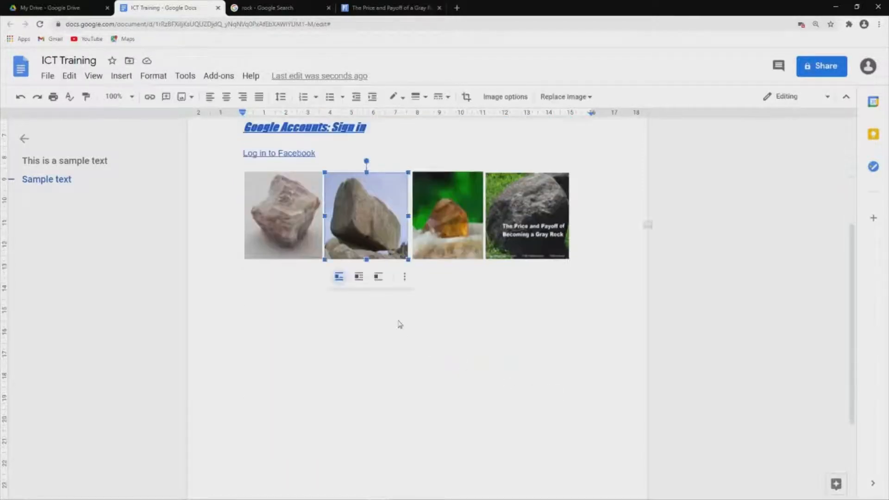
pyautogui.scroll(1, 437, 353)
pyautogui.click(564, 357)
pyautogui.scroll(2, 564, 366)
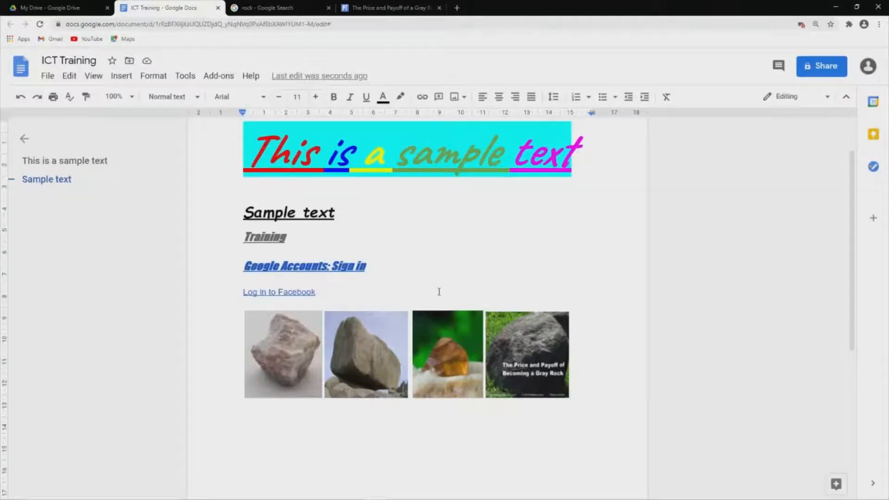
pyautogui.scroll(1, 439, 291)
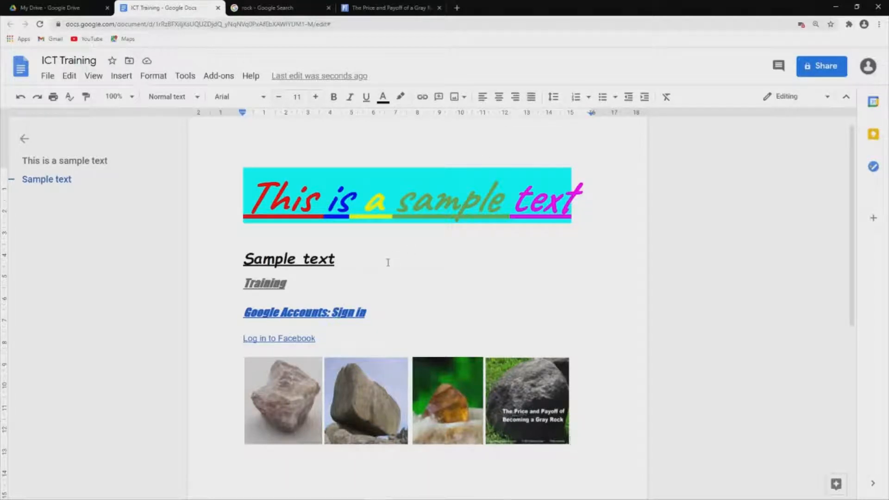
# Center the title "This is a sample text" and the "Sample text" and "Training" lines below it.
pyautogui.moveTo(242, 194); pyautogui.dragTo(578, 194)
pyautogui.click(499, 98)
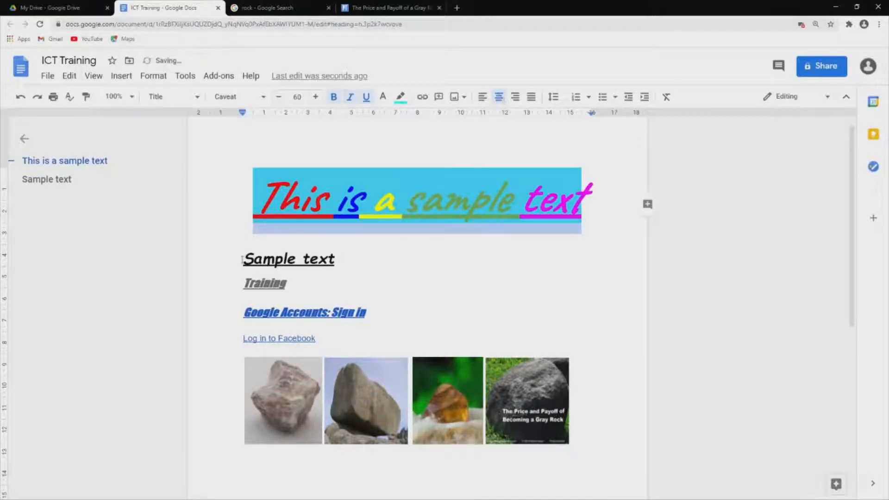
pyautogui.moveTo(243, 259); pyautogui.dragTo(359, 341)
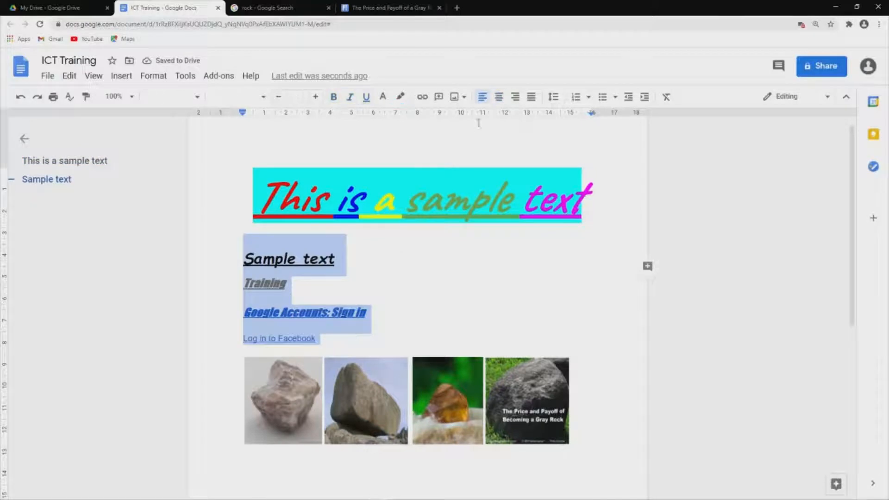
pyautogui.click(387, 250)
pyautogui.moveTo(239, 256); pyautogui.dragTo(290, 288)
pyautogui.click(499, 97)
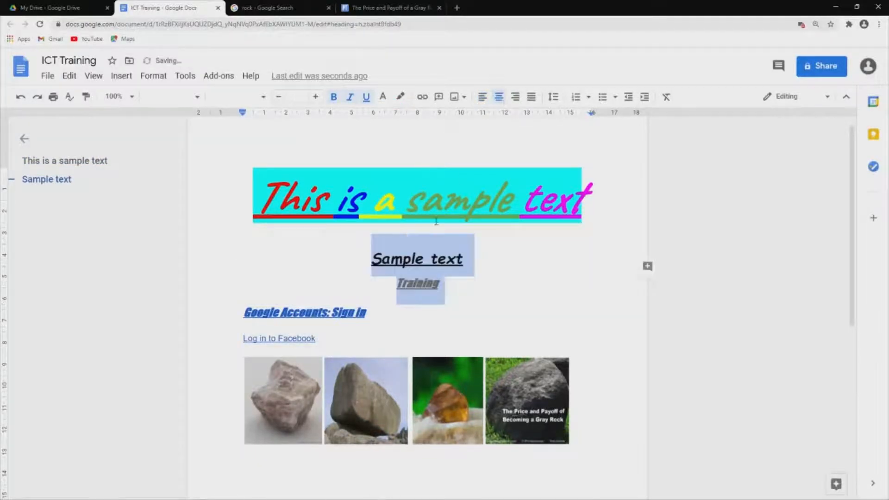
# Right-align the "Log in to Facebook" link line and deselect it.
pyautogui.moveTo(240, 343); pyautogui.dragTo(323, 338)
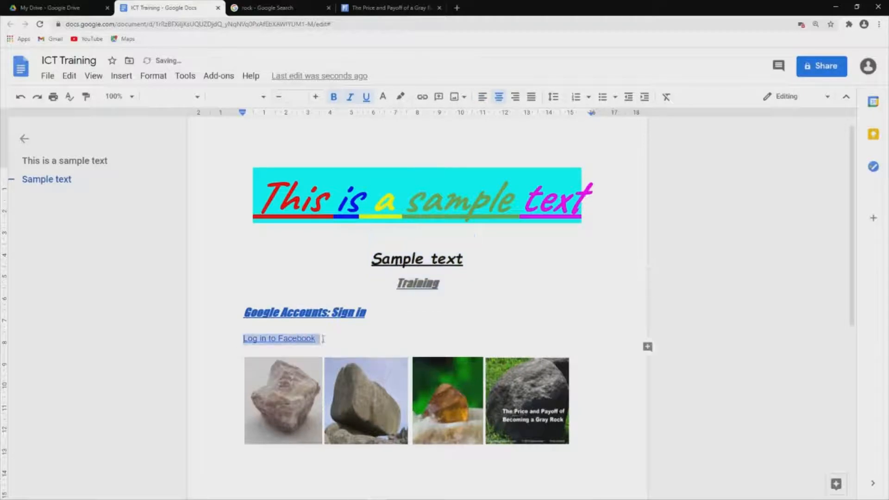
pyautogui.click(515, 97)
pyautogui.click(602, 271)
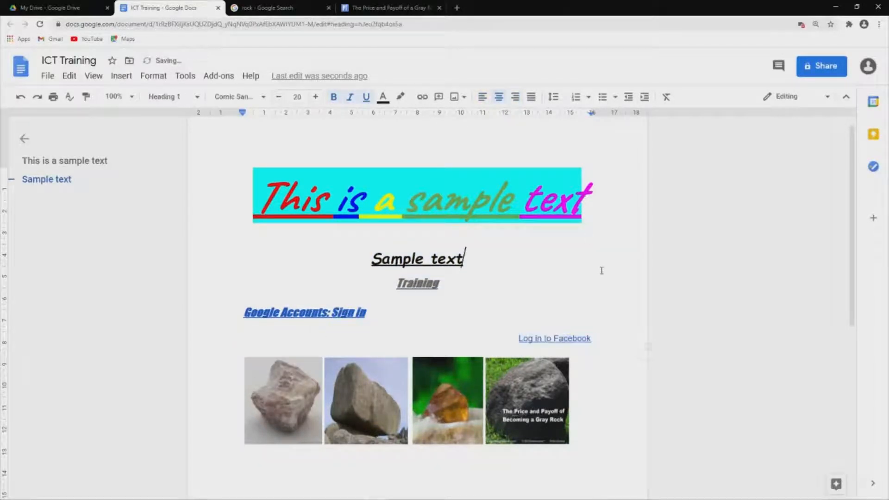
pyautogui.click(583, 288)
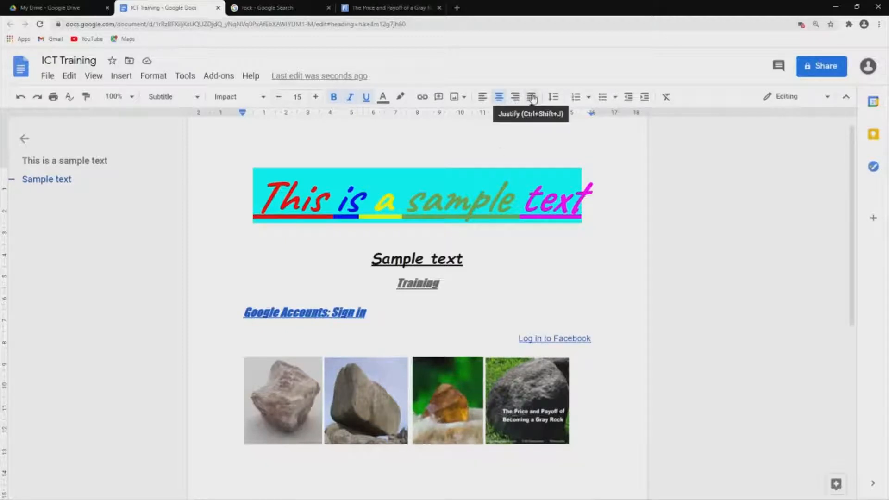
pyautogui.press('Up')
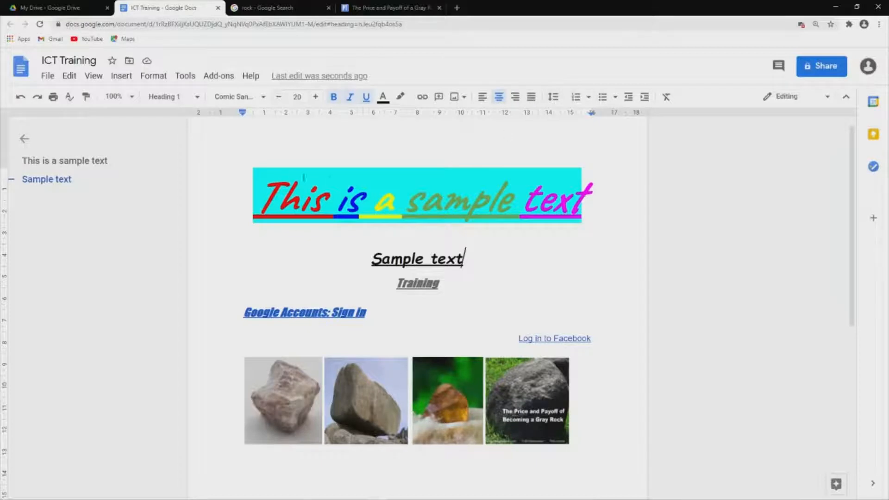
# Set the line spacing to 1.5 for all text from the title through the "Log in to Facebook" line.
pyautogui.moveTo(249, 159); pyautogui.dragTo(597, 340)
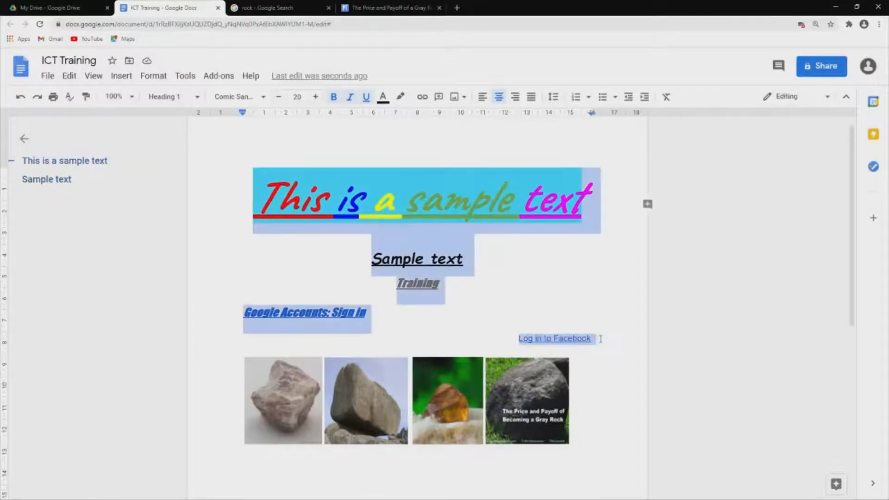
pyautogui.click(555, 98)
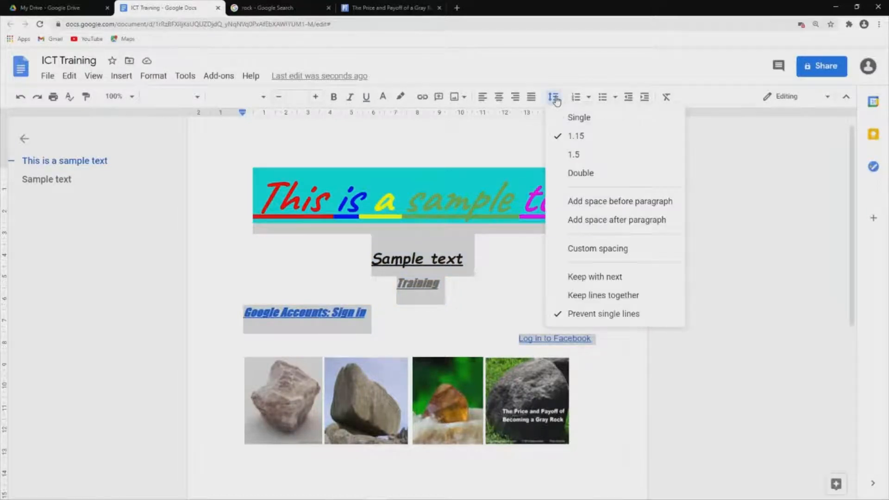
pyautogui.click(574, 155)
pyautogui.click(482, 328)
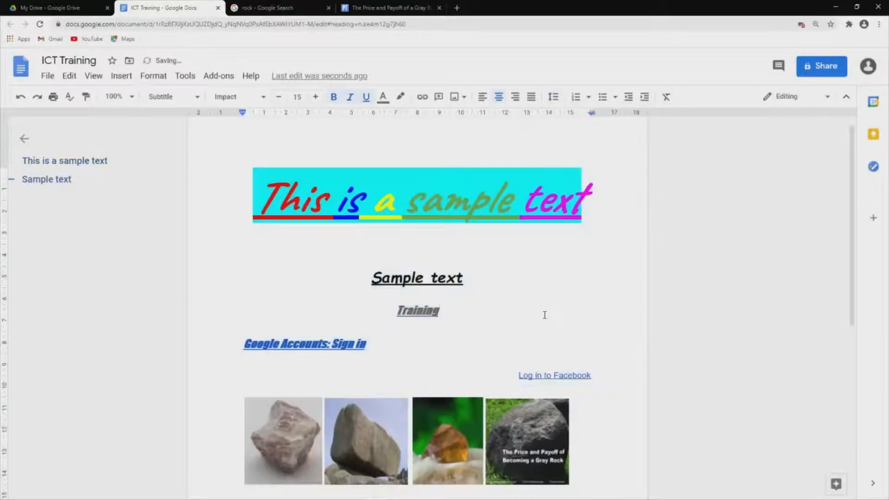
pyautogui.click(594, 375)
pyautogui.scroll(-3, 595, 377)
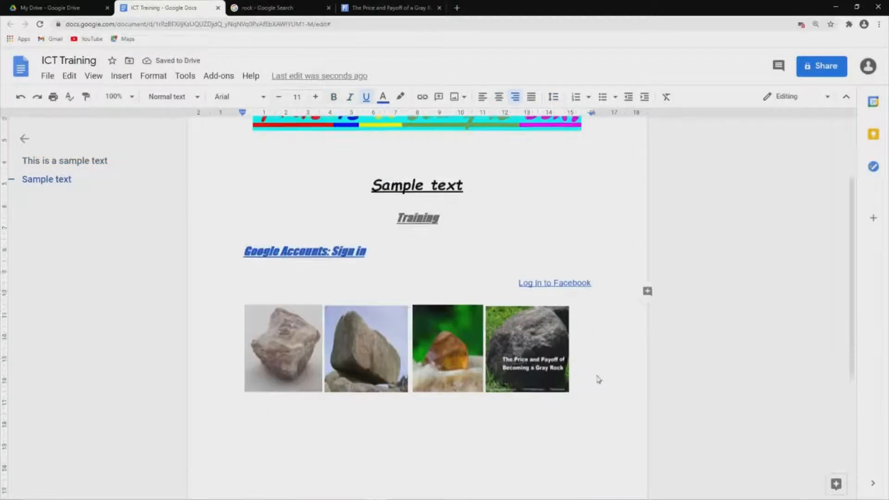
pyautogui.click(558, 398)
pyautogui.click(387, 374)
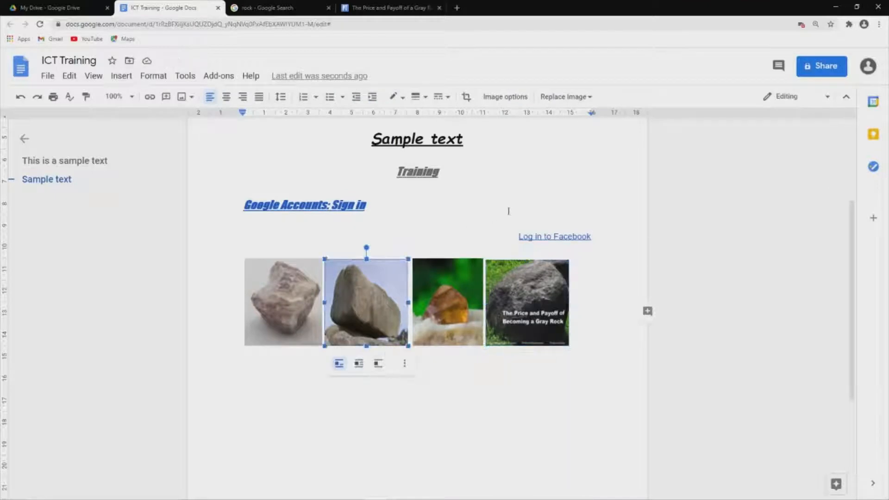
pyautogui.click(509, 212)
pyautogui.scroll(2, 509, 211)
pyautogui.scroll(1, 508, 211)
# Make the "Sample text" heading a numbered list item and switch its numbering to the capital letter style A., a., i.
pyautogui.click(371, 278)
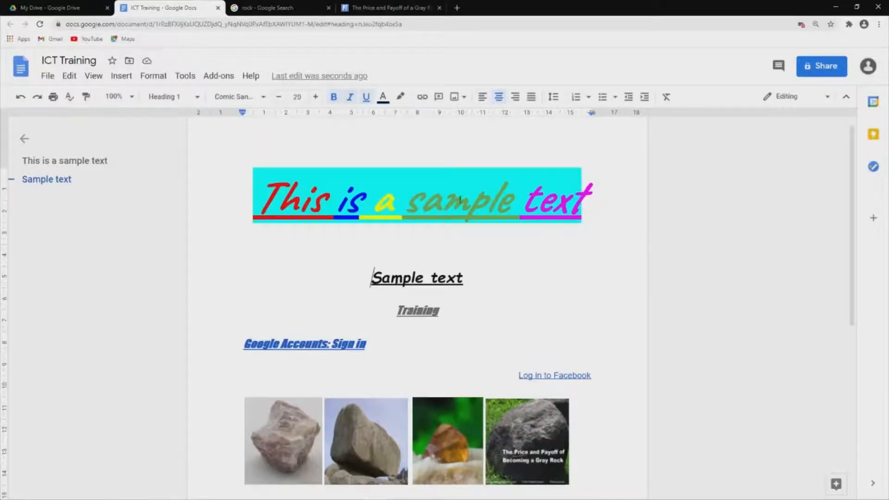
pyautogui.click(574, 97)
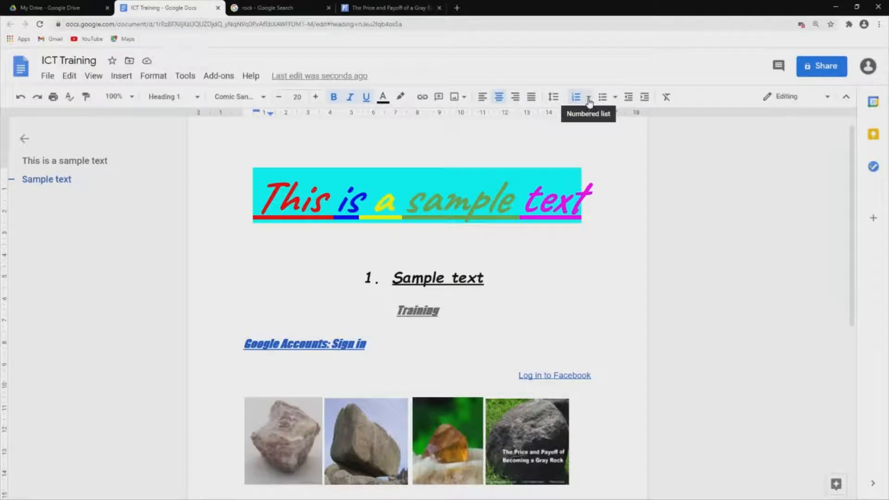
pyautogui.click(589, 98)
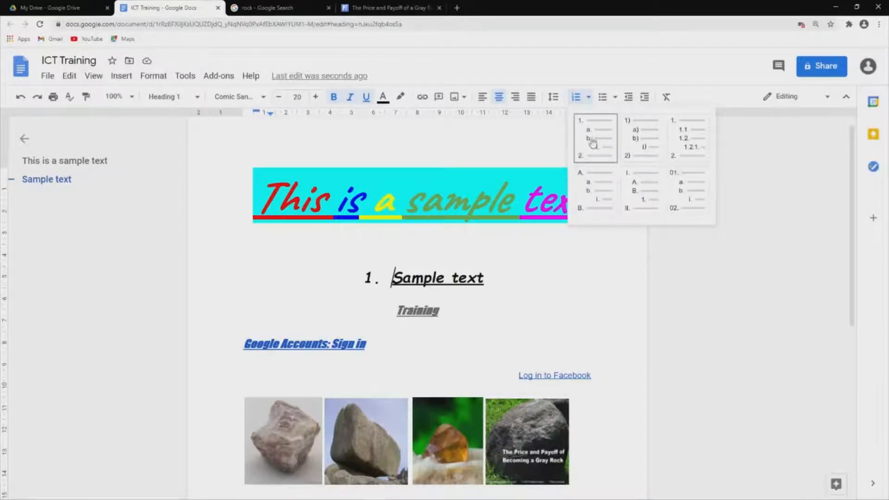
pyautogui.click(599, 186)
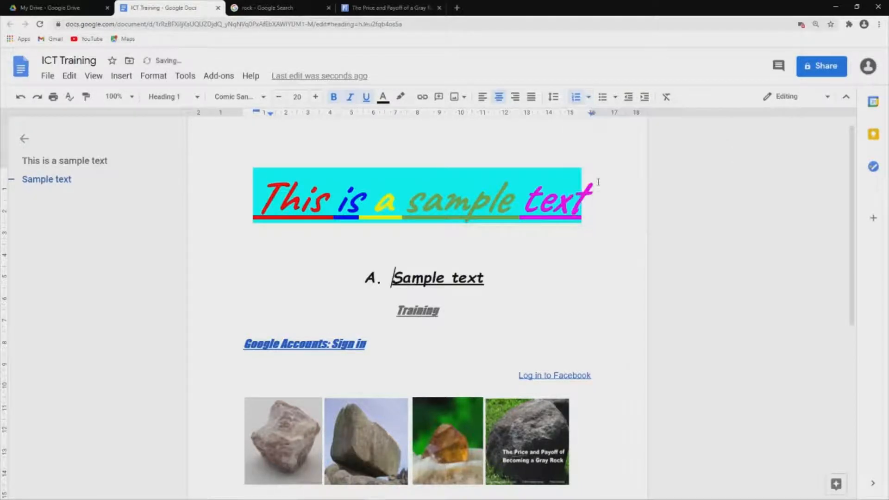
# Try the 1), a), i) numbering style on the "Sample text" heading, followed by the multilevel 1., 1.1., 1.2.1. style.
pyautogui.click(587, 99)
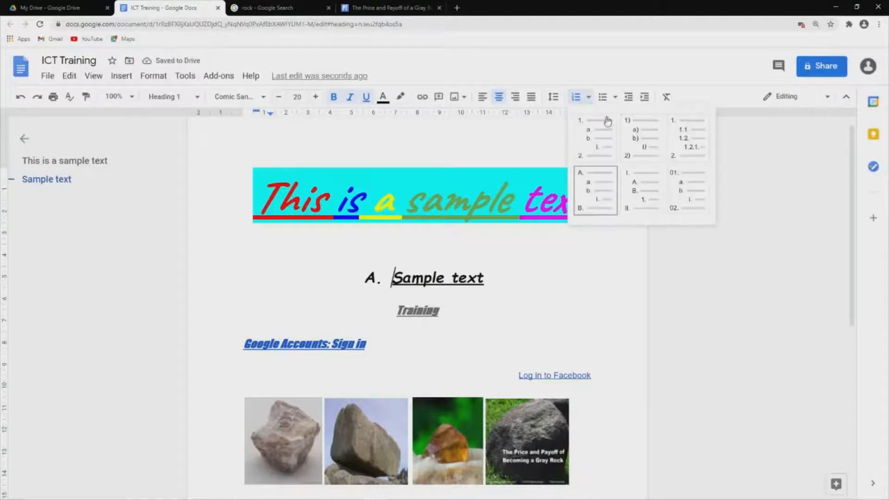
pyautogui.click(641, 133)
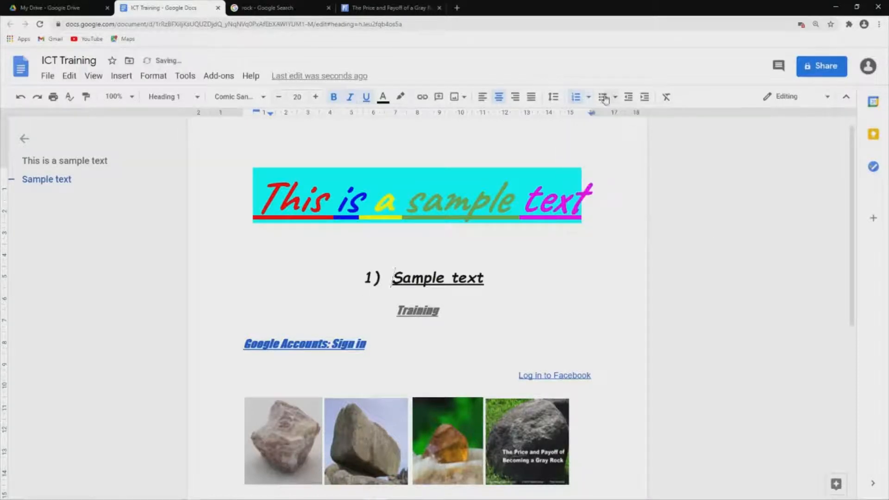
pyautogui.click(589, 96)
pyautogui.click(679, 138)
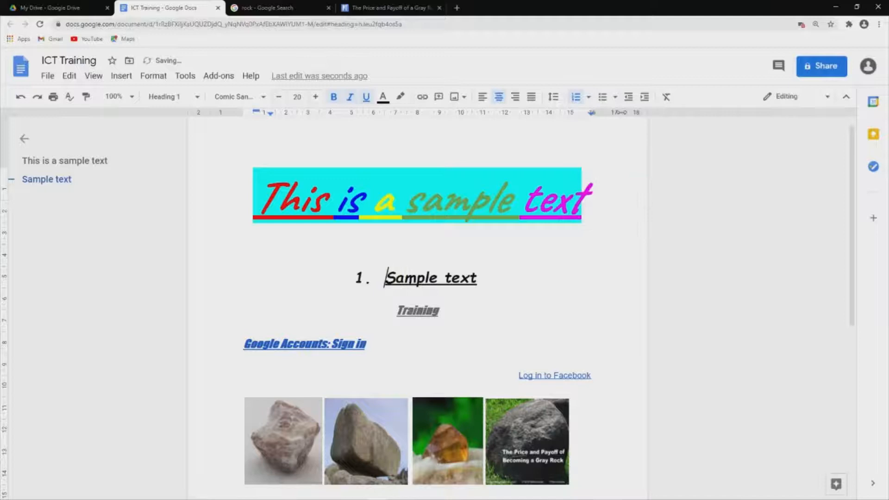
# Remove the numbering from the "Sample text" heading and look over the bulleted list styles without applying one.
pyautogui.click(588, 98)
pyautogui.click(588, 98)
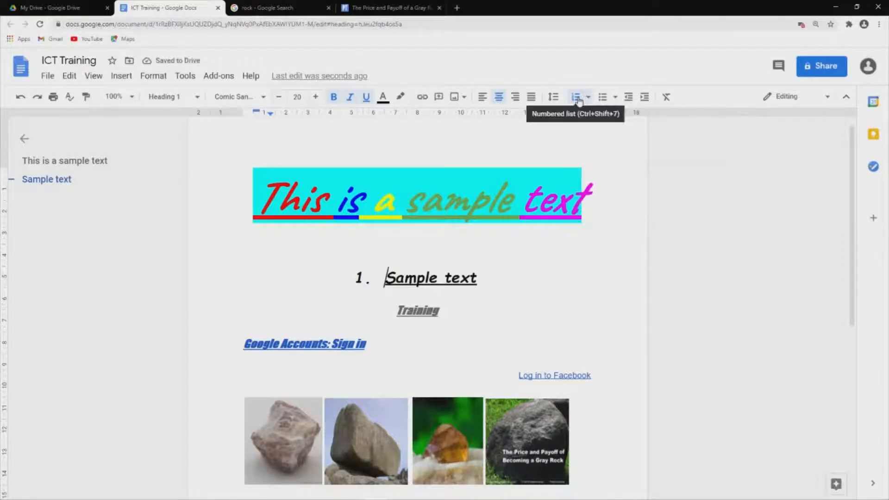
pyautogui.click(576, 98)
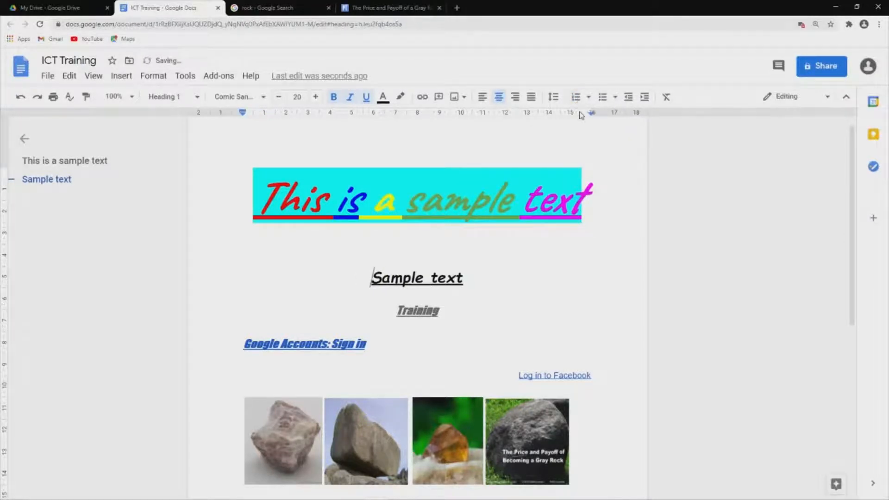
pyautogui.click(615, 97)
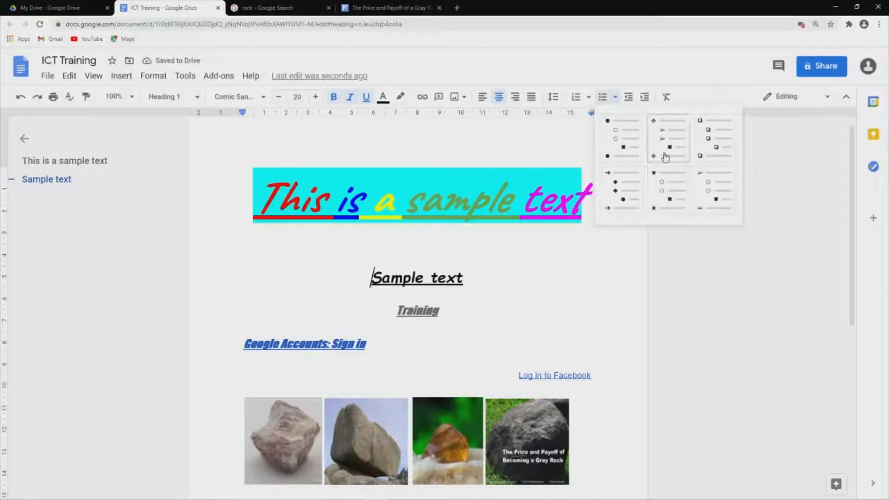
pyautogui.click(615, 98)
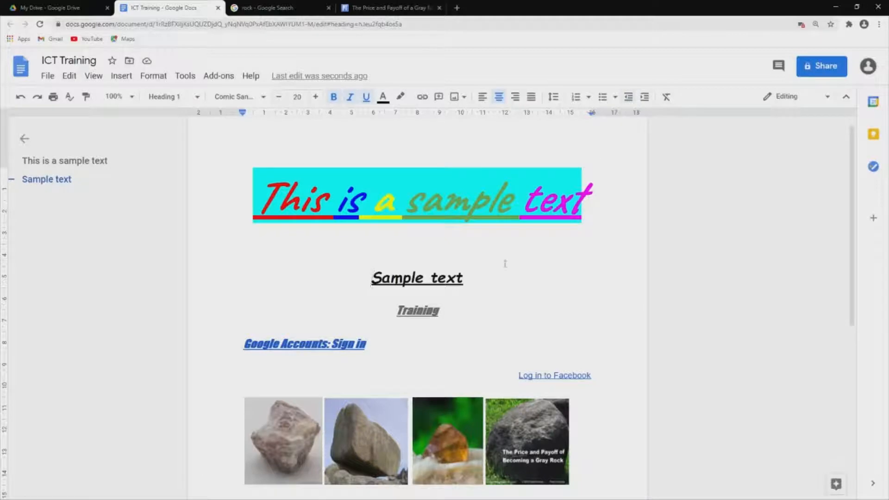
# Indent the "Google Accounts: Sign in" line by two levels and return it to the original margin.
pyautogui.click(243, 346)
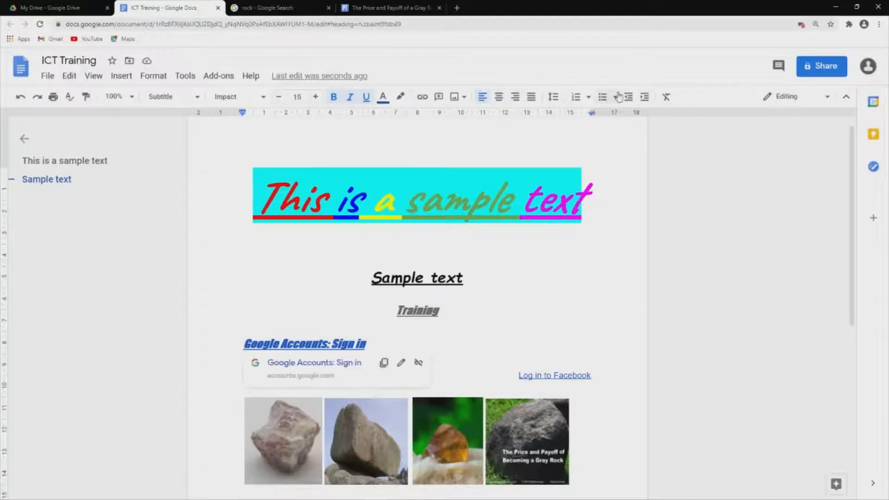
pyautogui.click(644, 98)
pyautogui.click(644, 98)
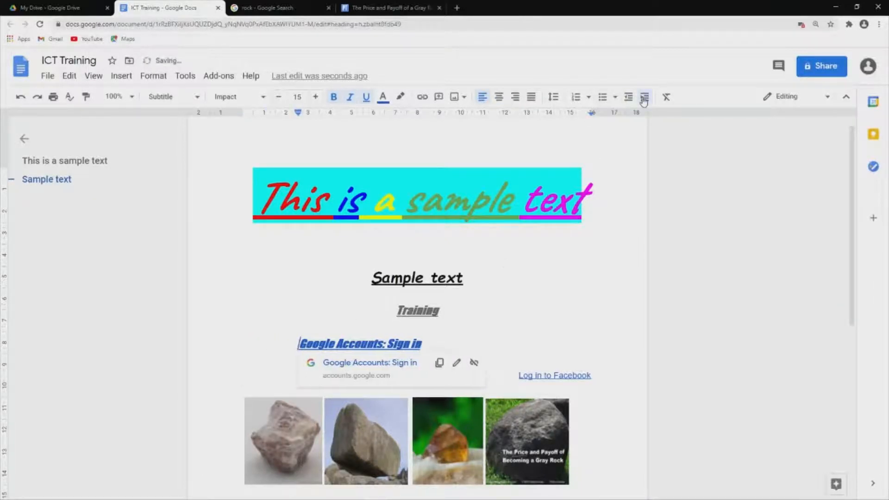
pyautogui.click(628, 97)
pyautogui.click(628, 97)
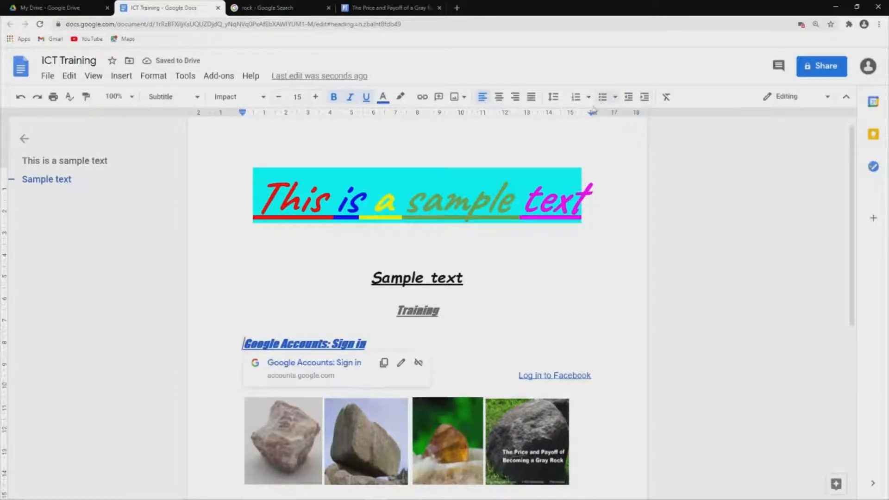
# Clear the formatting of all text from the title "This is a sample text" through the "Log in to Facebook" link.
pyautogui.moveTo(249, 187); pyautogui.dragTo(334, 228)
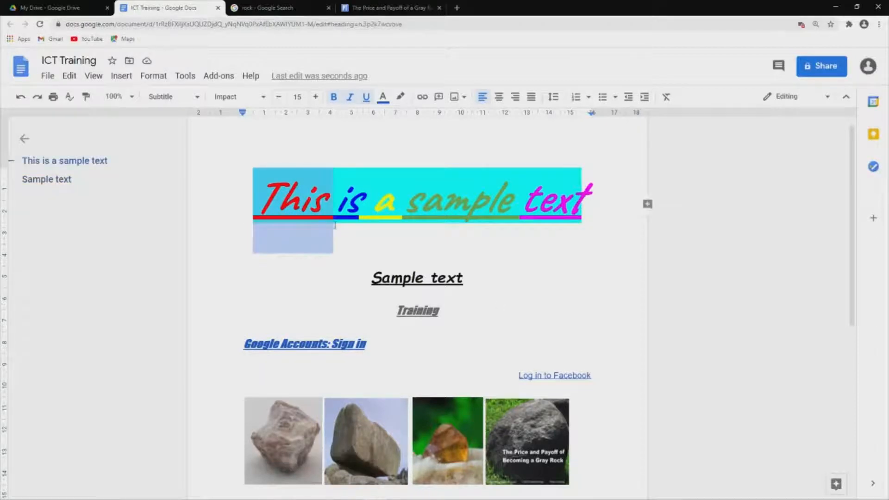
pyautogui.moveTo(248, 190); pyautogui.dragTo(466, 365)
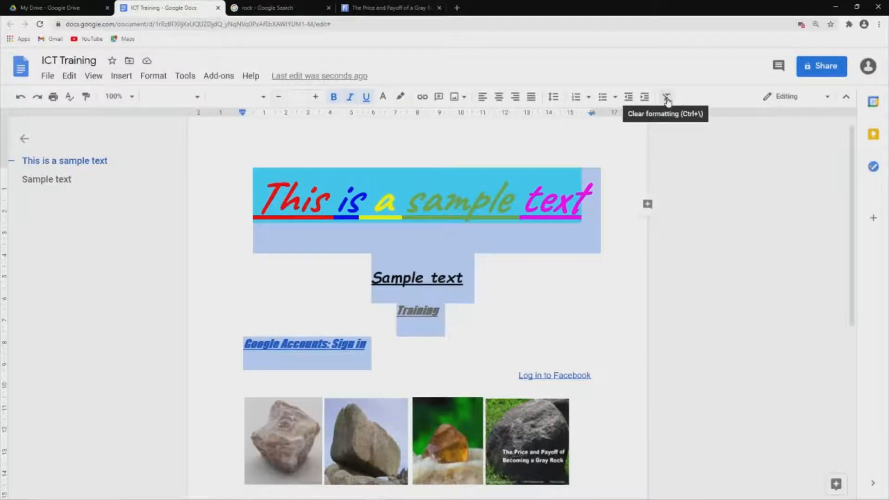
pyautogui.click(463, 278)
pyautogui.moveTo(249, 176); pyautogui.dragTo(600, 376)
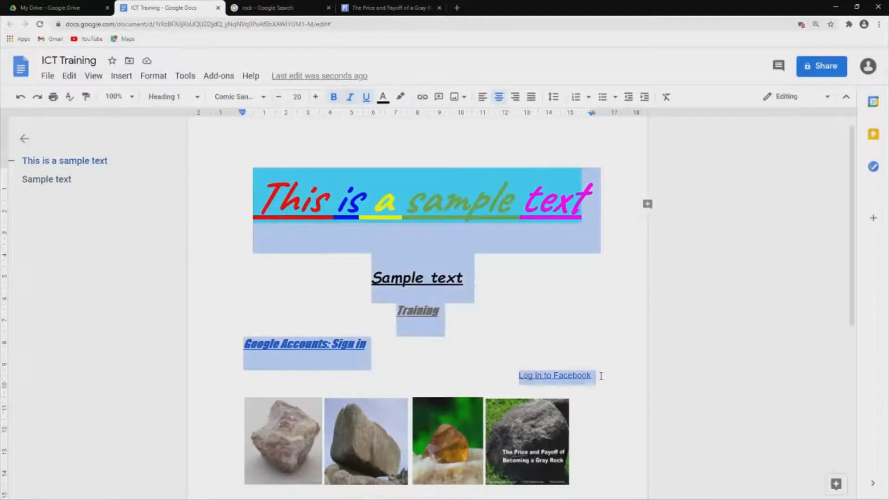
pyautogui.click(667, 98)
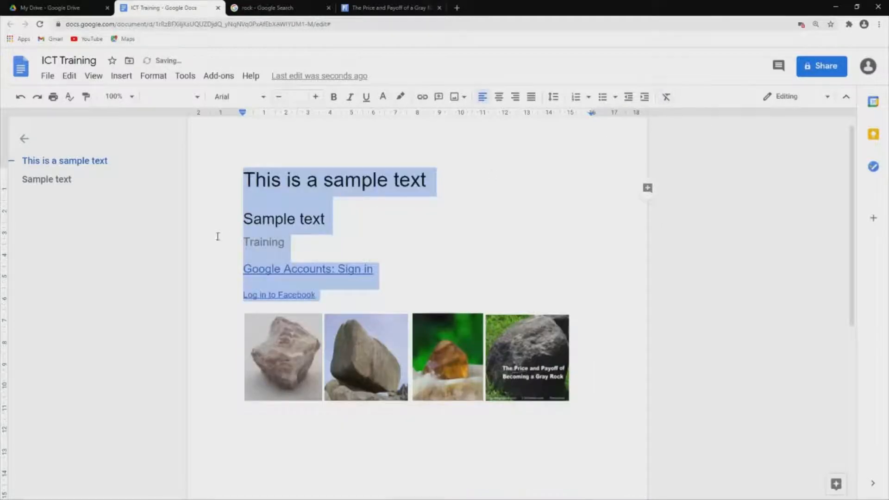
pyautogui.click(250, 194)
pyautogui.click(350, 227)
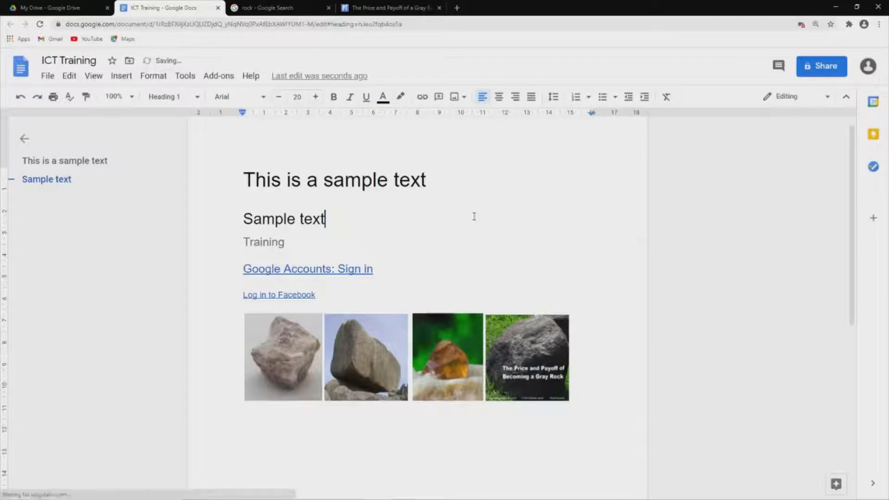
pyautogui.click(473, 182)
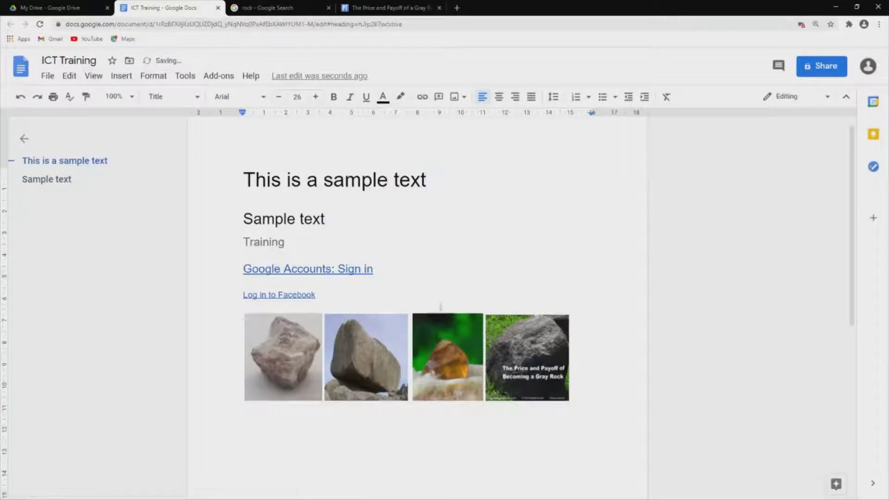
pyautogui.click(434, 305)
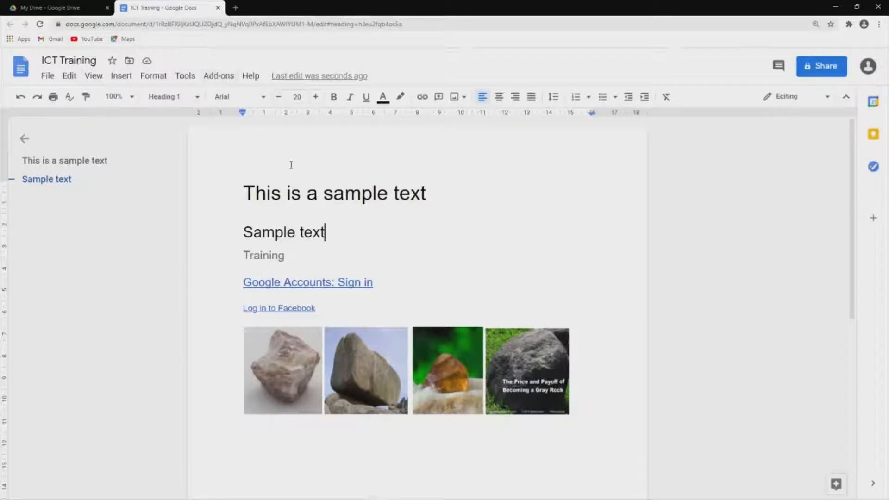
# Insert the Word ribbon screenshot from the computer below the row of rock pictures.
pyautogui.click(346, 306)
pyautogui.scroll(-1, 543, 322)
pyautogui.click(595, 373)
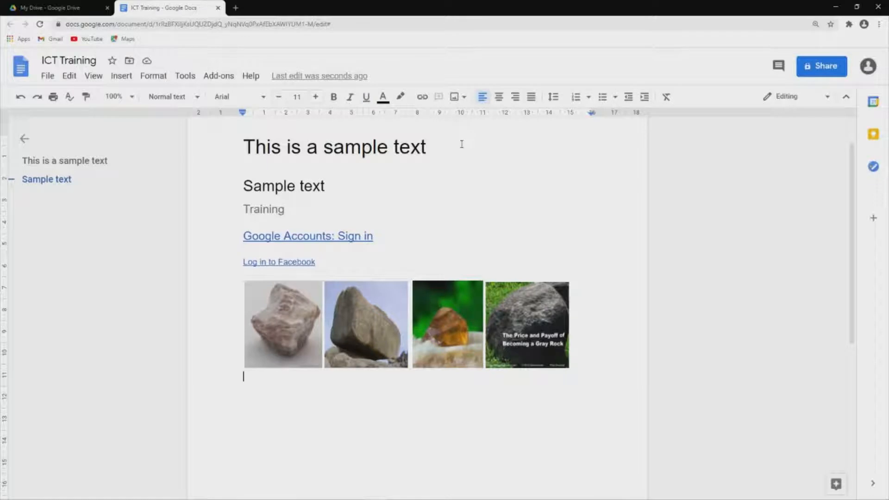
pyautogui.click(459, 99)
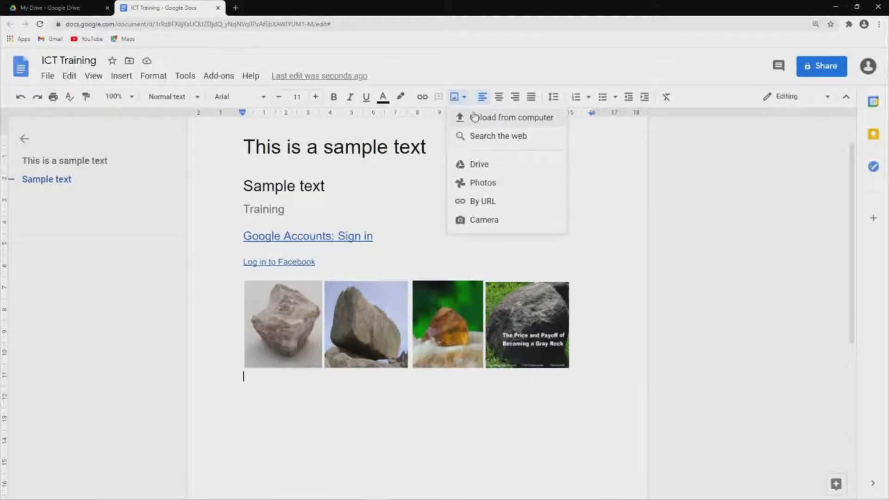
pyautogui.click(477, 117)
pyautogui.doubleClick(297, 94)
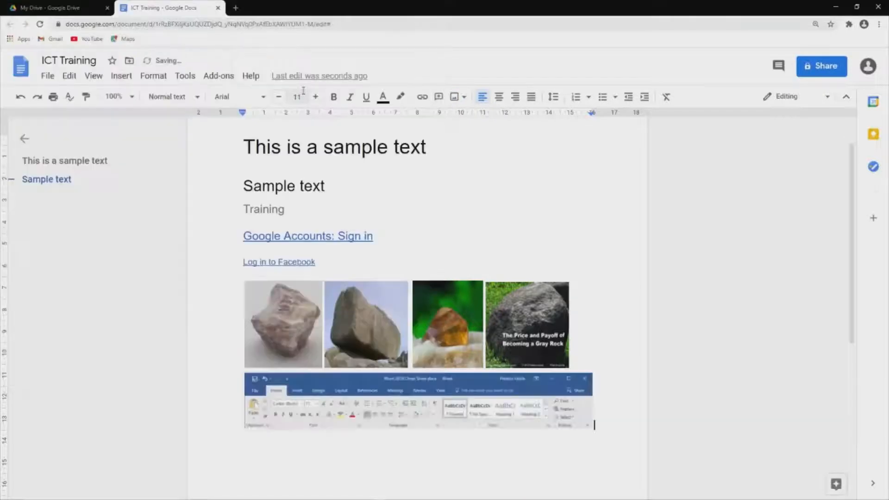
pyautogui.scroll(-1, 518, 400)
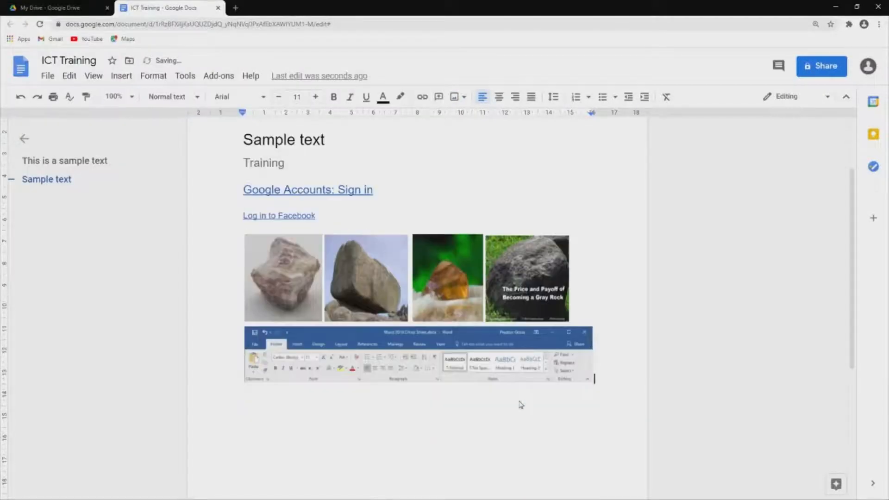
pyautogui.click(366, 355)
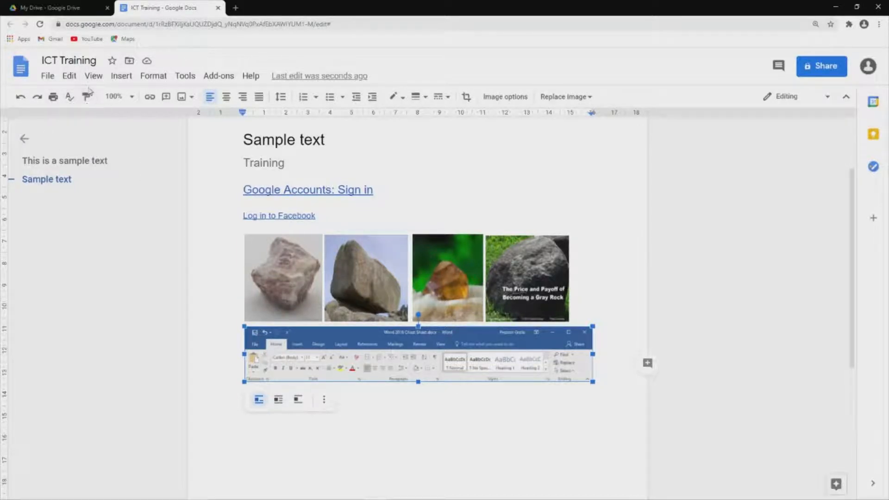
pyautogui.click(48, 76)
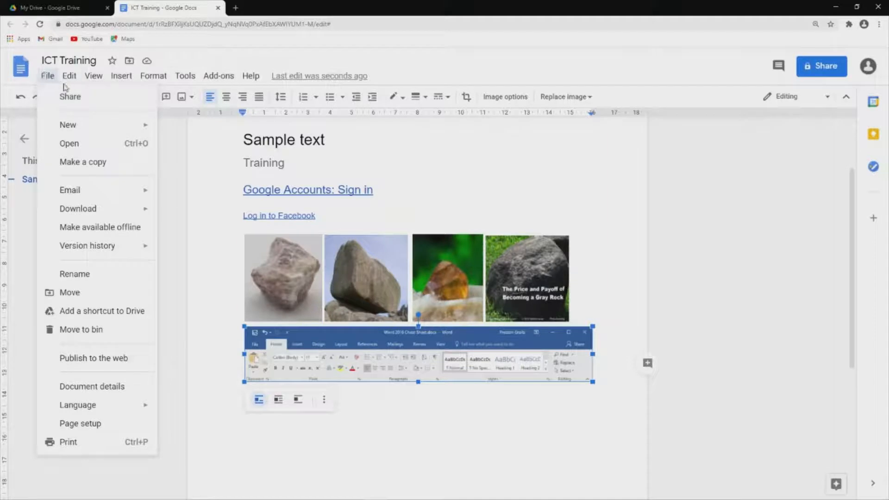
pyautogui.moveTo(62, 83)
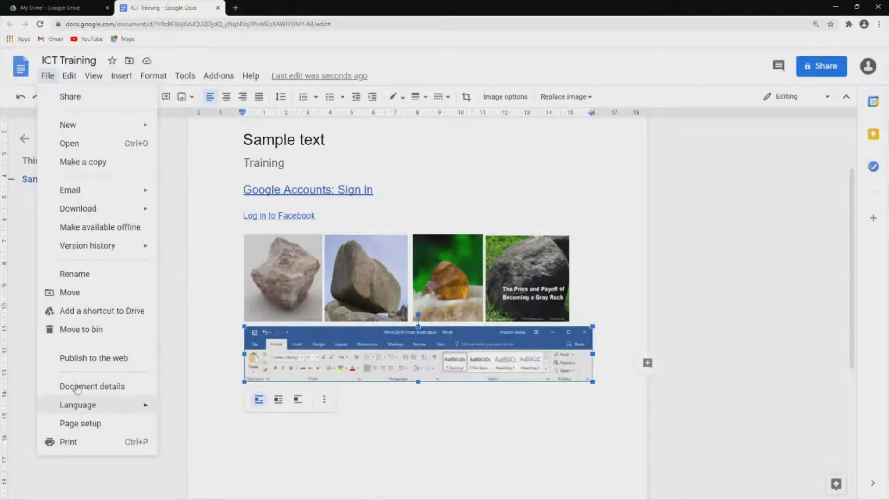
pyautogui.click(50, 78)
pyautogui.click(73, 75)
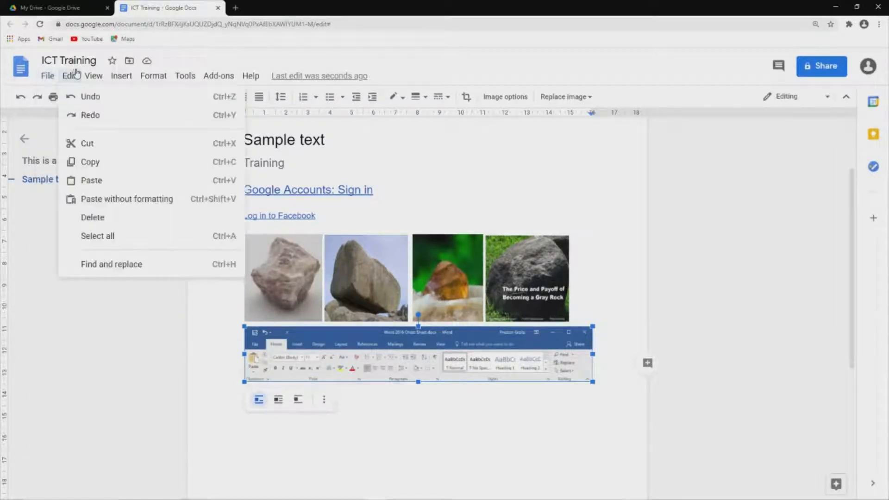
pyautogui.click(98, 75)
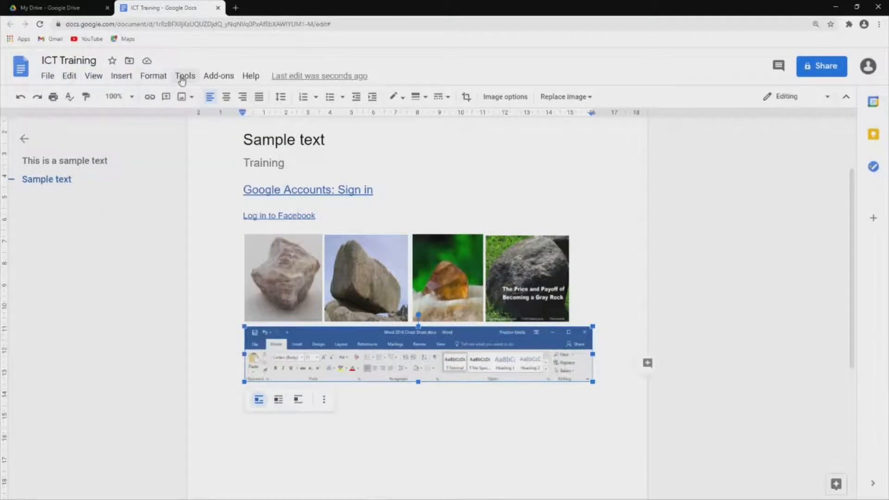
pyautogui.click(214, 76)
pyautogui.click(214, 80)
pyautogui.click(250, 77)
pyautogui.click(250, 77)
pyautogui.click(428, 168)
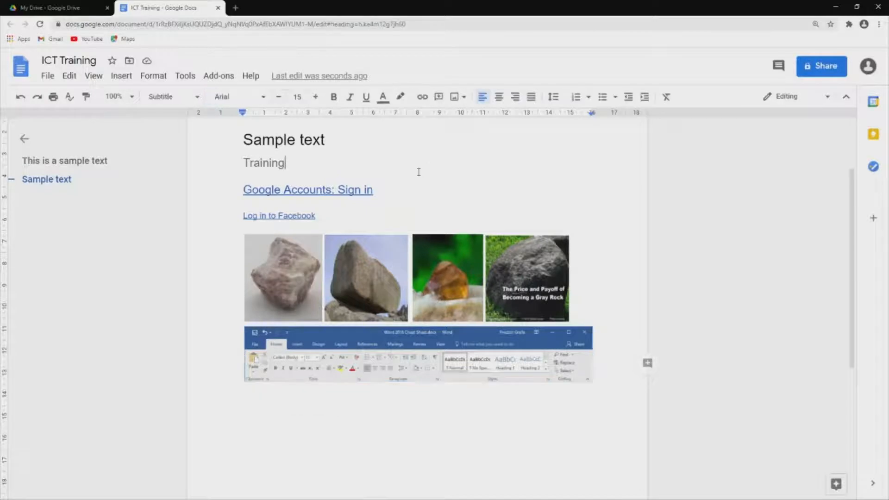
pyautogui.click(344, 217)
pyautogui.click(274, 365)
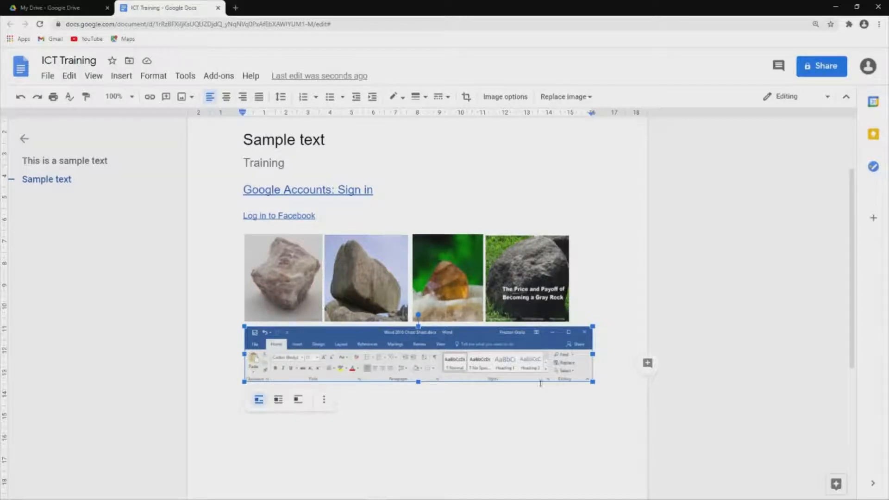
pyautogui.click(46, 78)
pyautogui.click(47, 78)
pyautogui.click(68, 78)
pyautogui.click(68, 76)
pyautogui.click(93, 75)
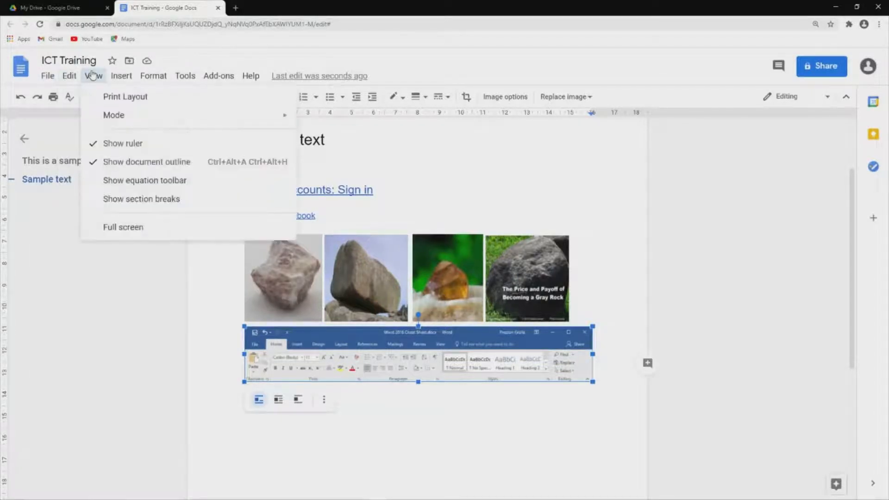
pyautogui.click(93, 75)
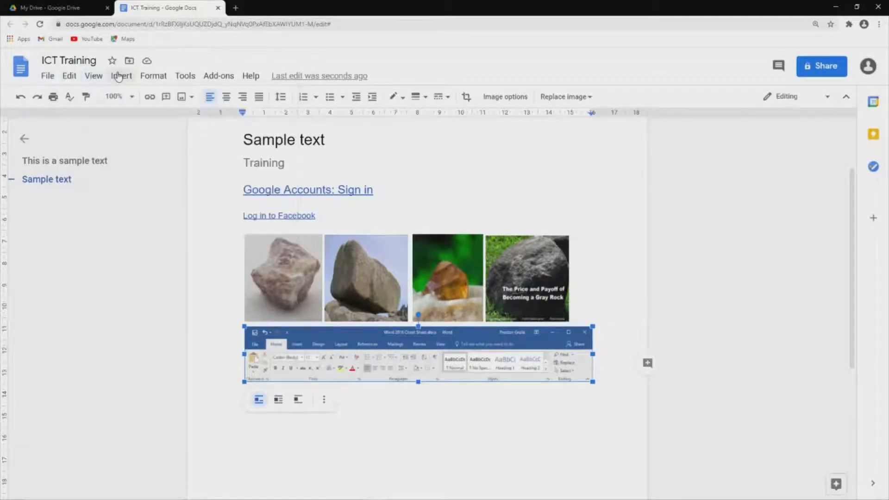
pyautogui.click(152, 76)
pyautogui.click(184, 78)
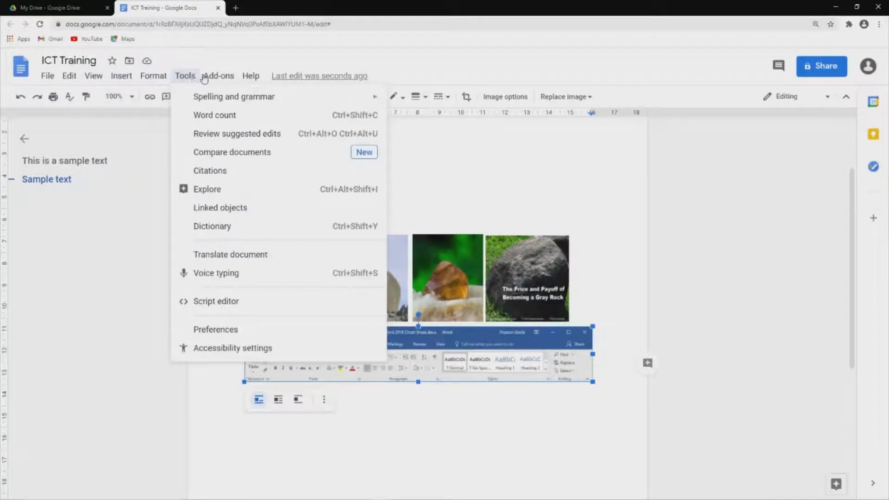
pyautogui.moveTo(211, 78)
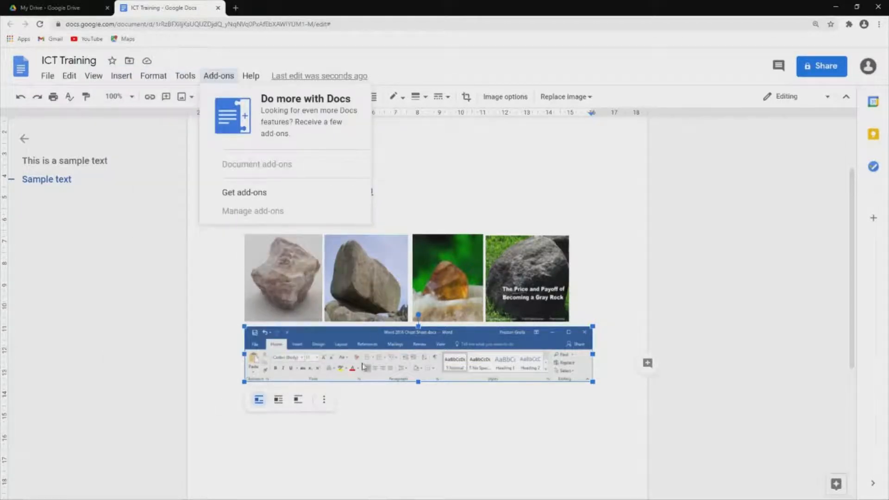
pyautogui.click(371, 402)
pyautogui.scroll(2, 374, 403)
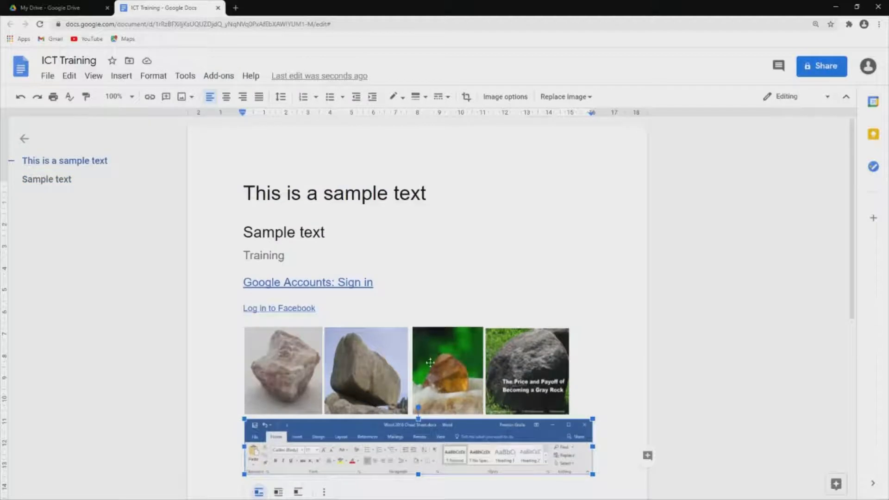
pyautogui.scroll(-4, 434, 365)
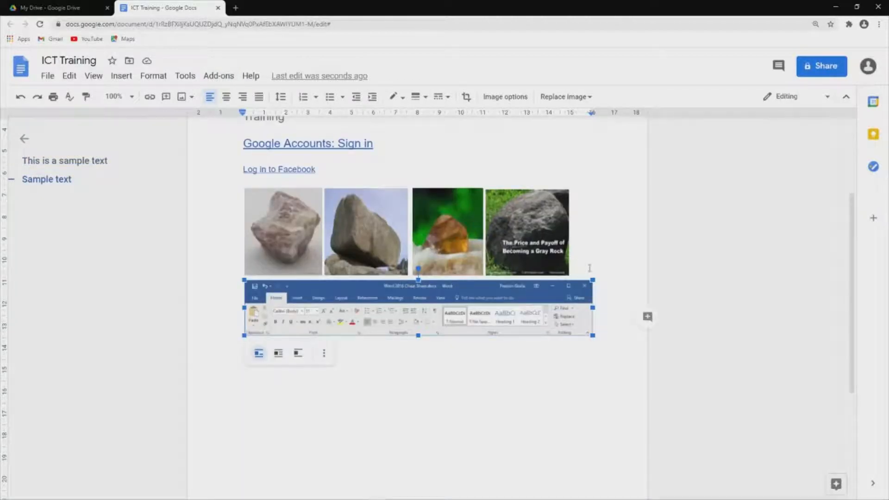
pyautogui.click(482, 368)
pyautogui.click(430, 341)
pyautogui.scroll(2, 375, 363)
pyautogui.click(391, 257)
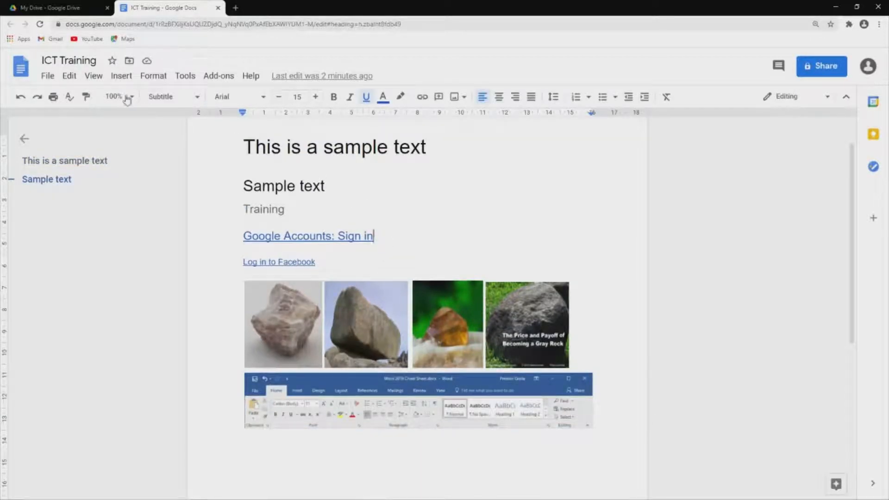
pyautogui.click(69, 75)
pyautogui.click(69, 76)
pyautogui.click(48, 76)
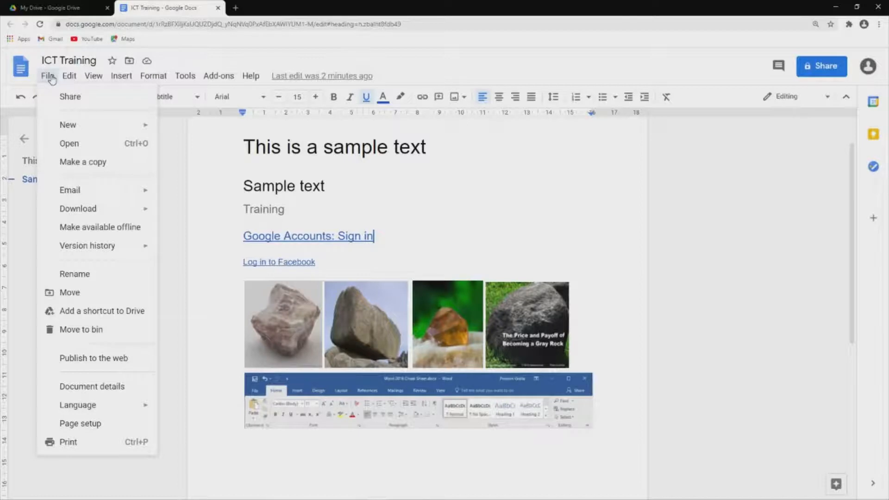
pyautogui.click(51, 79)
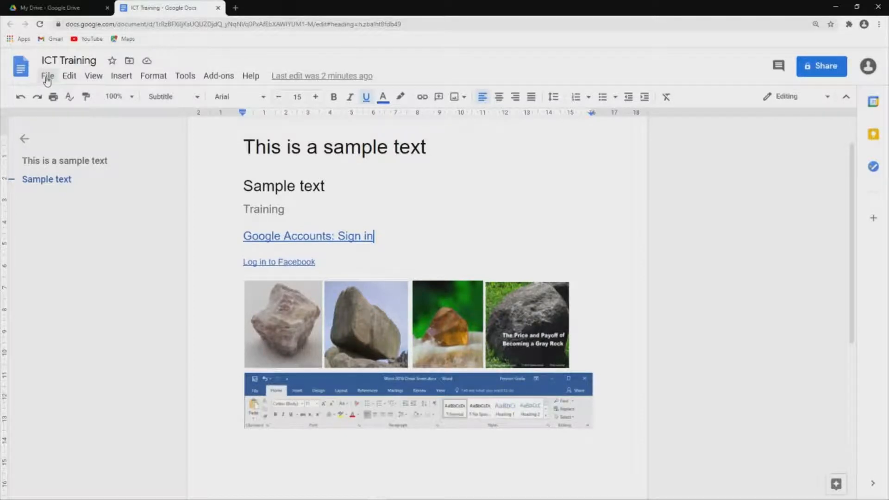
pyautogui.click(72, 78)
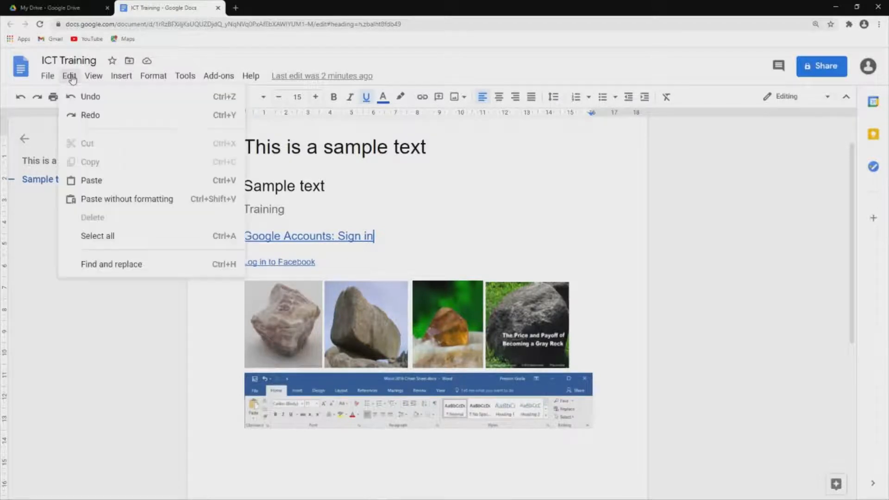
pyautogui.click(72, 79)
pyautogui.click(72, 78)
pyautogui.click(69, 80)
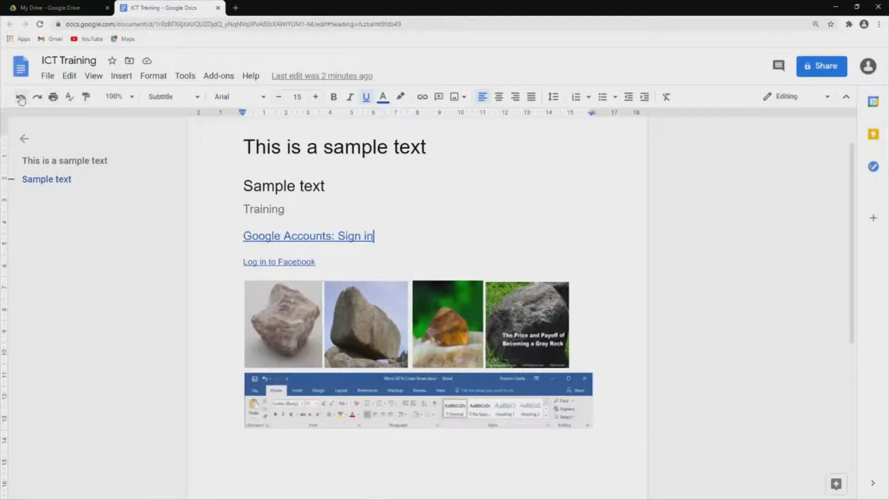
pyautogui.click(68, 77)
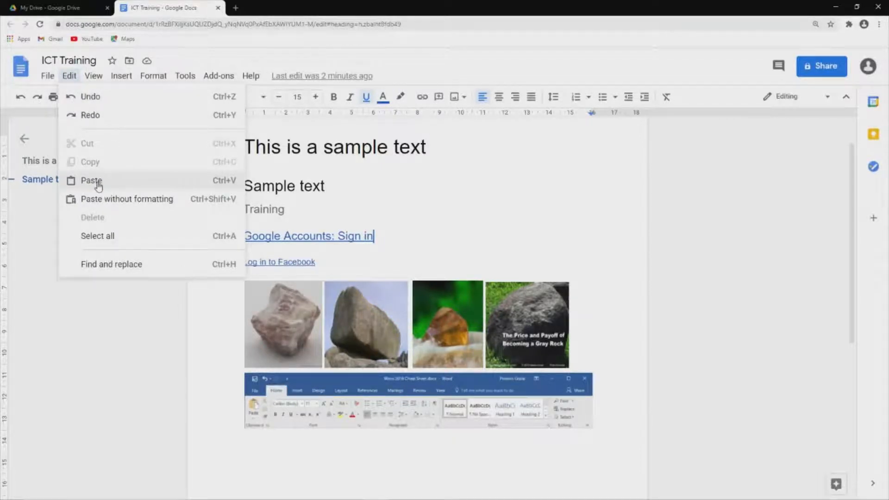
pyautogui.click(354, 260)
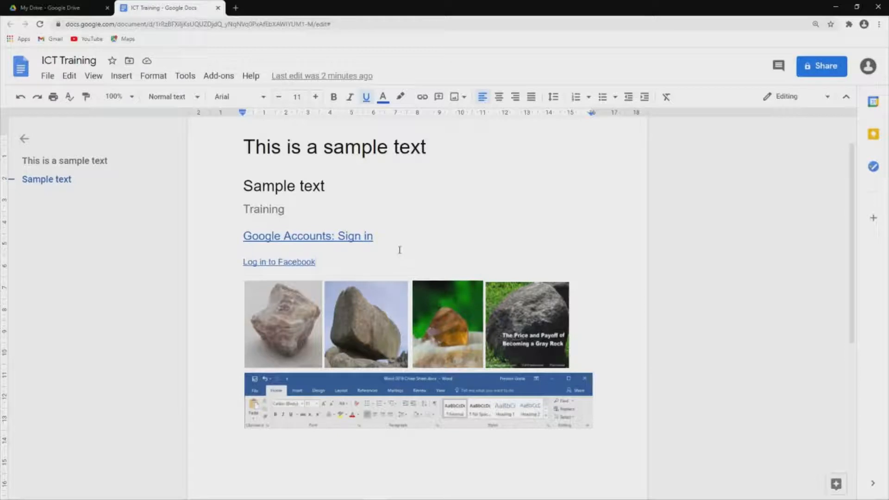
pyautogui.scroll(1, 377, 237)
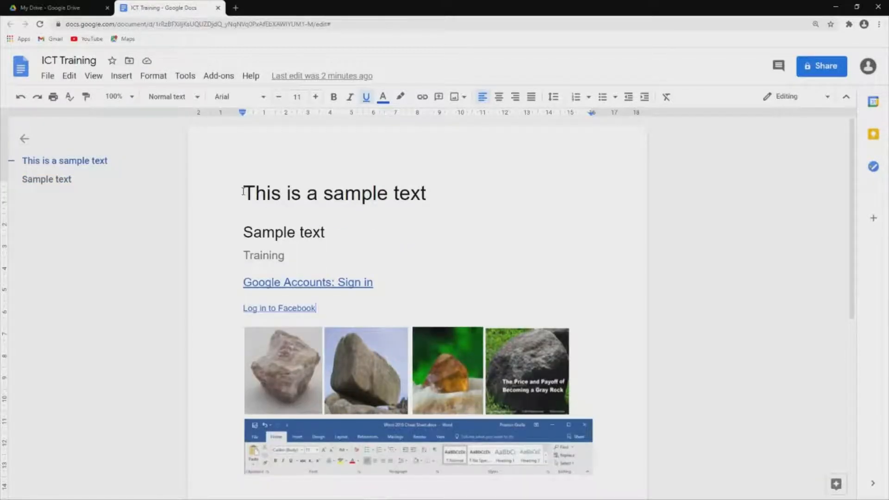
# Copy the title "This is a sample text" and paste it on a new line below "Training".
pyautogui.moveTo(245, 192); pyautogui.dragTo(433, 194)
pyautogui.hotkey('ctrl', 'c')
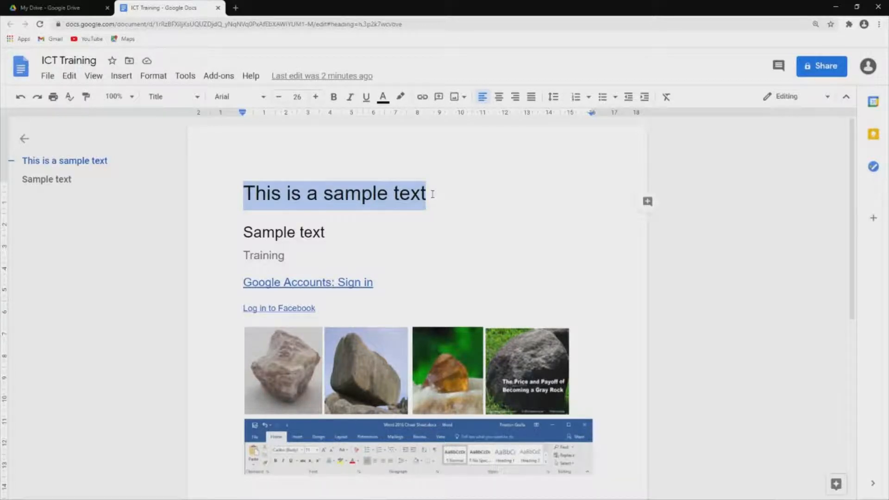
pyautogui.click(332, 258)
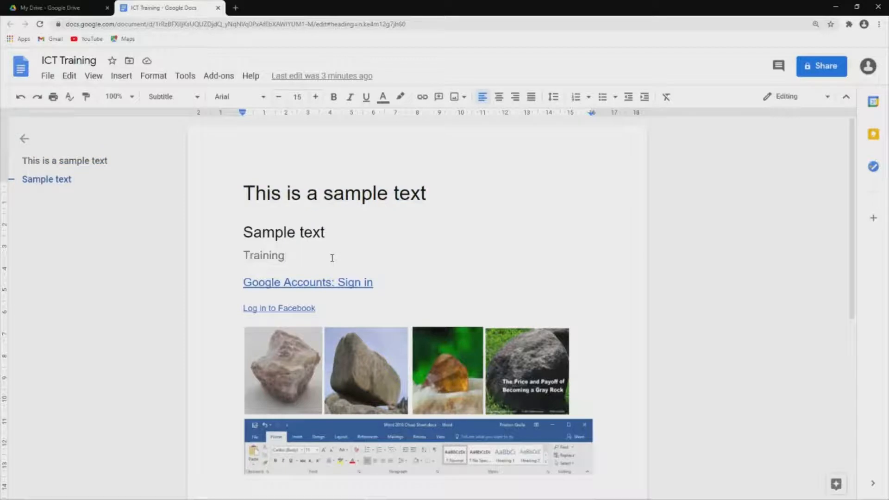
pyautogui.press('Return')
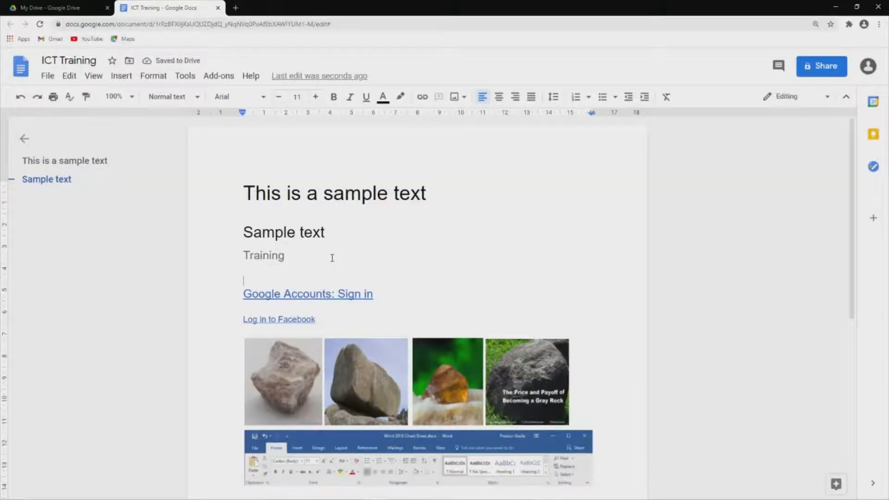
pyautogui.hotkey('ctrl', 'v')
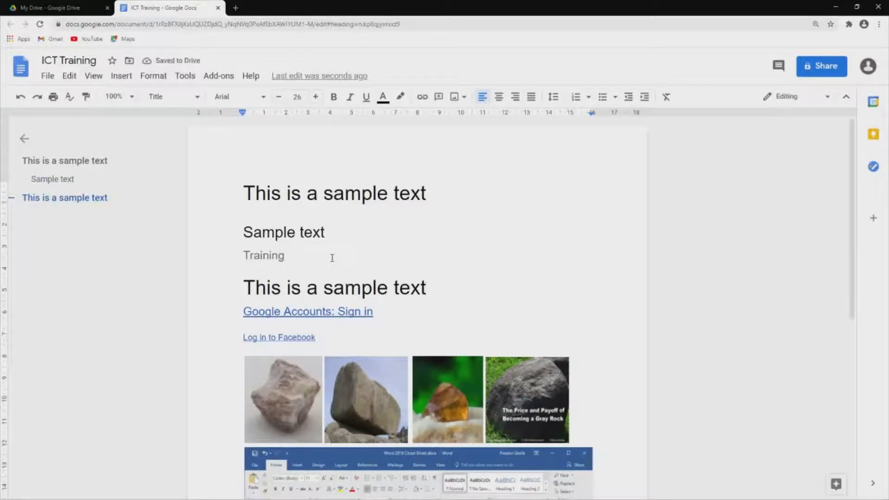
# Paste another formatted copy of the title on a new line directly below the pasted one.
pyautogui.click(344, 195)
pyautogui.click(410, 199)
pyautogui.click(430, 285)
pyautogui.press('Return')
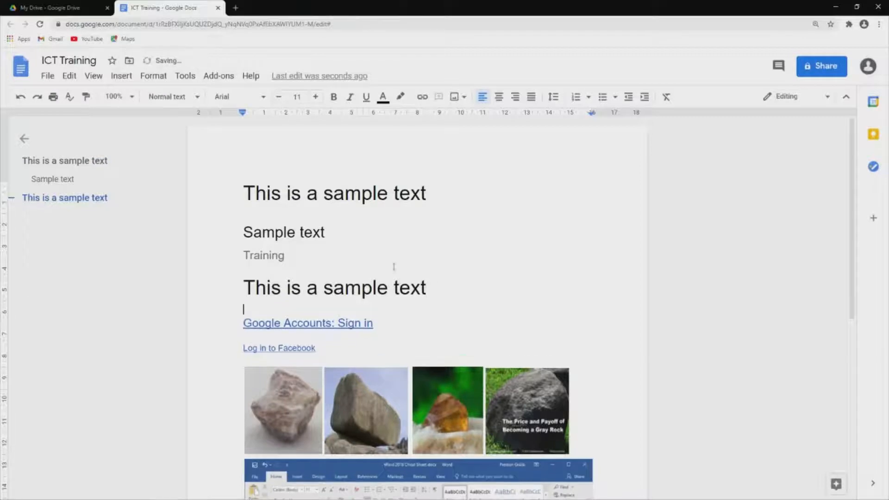
pyautogui.click(70, 76)
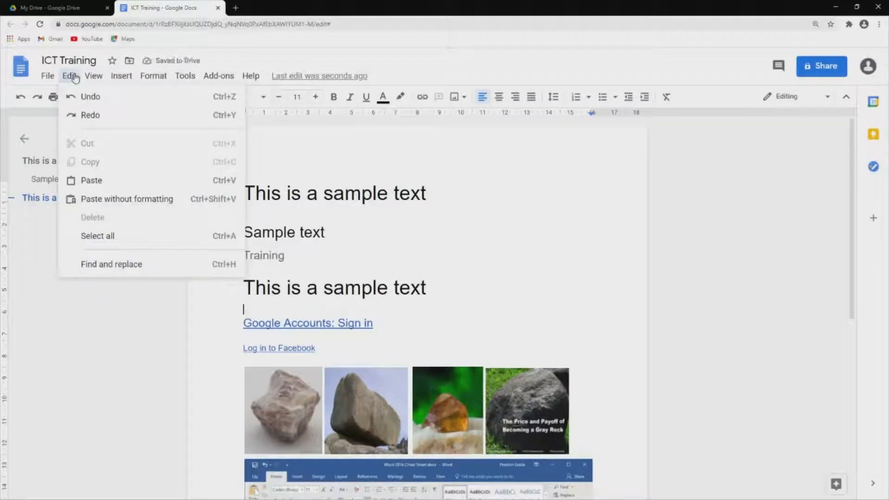
pyautogui.click(101, 179)
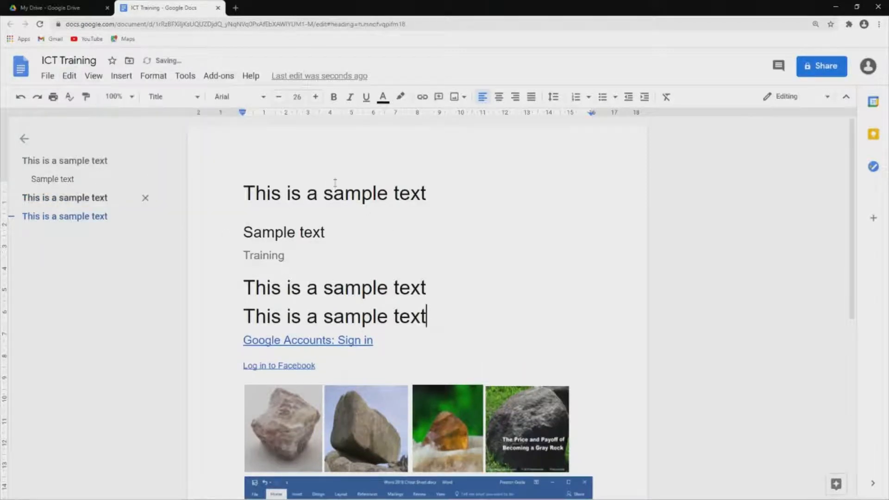
# Paste the title text without formatting on a new line above the "Google Accounts: Sign in" link.
pyautogui.click(394, 194)
pyautogui.click(244, 196)
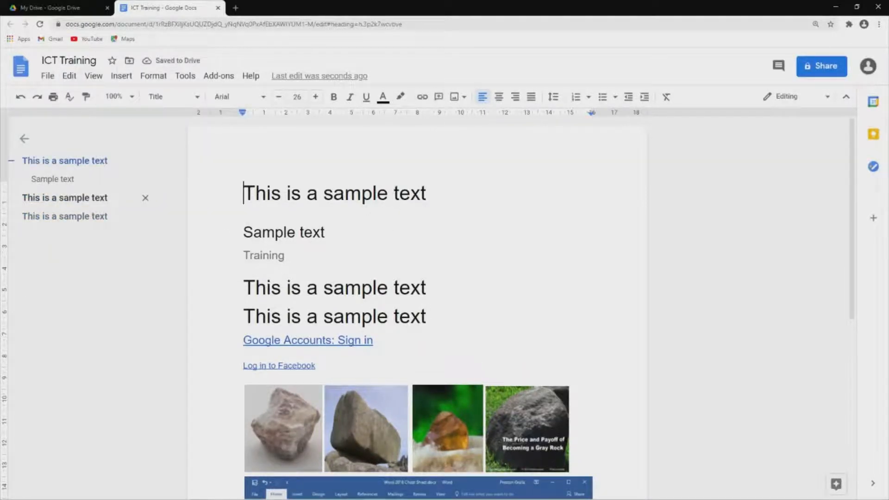
pyautogui.click(431, 199)
pyautogui.click(435, 316)
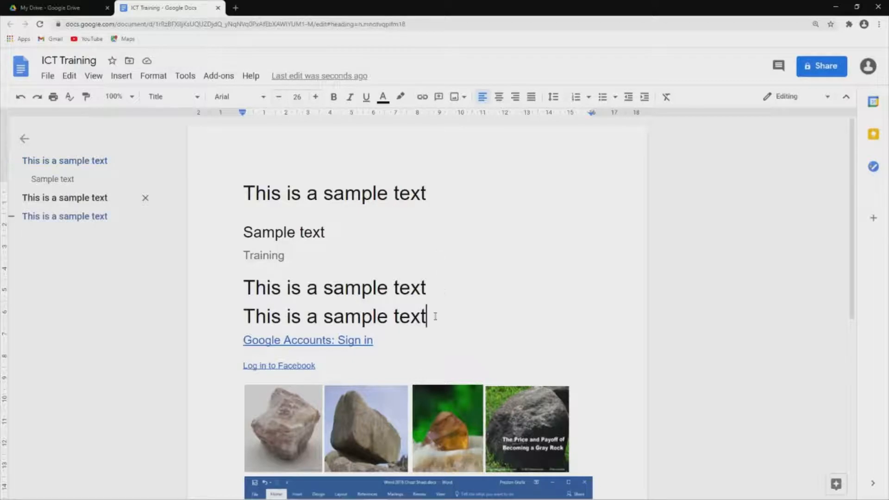
pyautogui.press('Return')
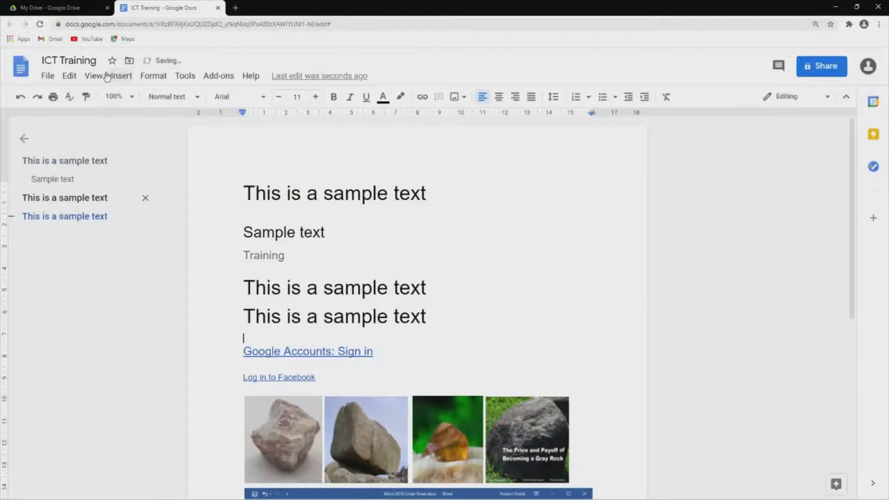
pyautogui.click(70, 76)
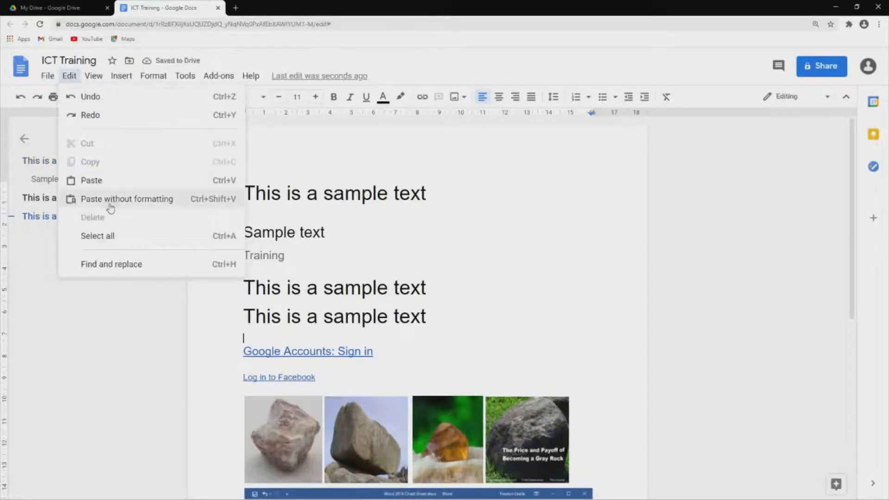
pyautogui.click(161, 199)
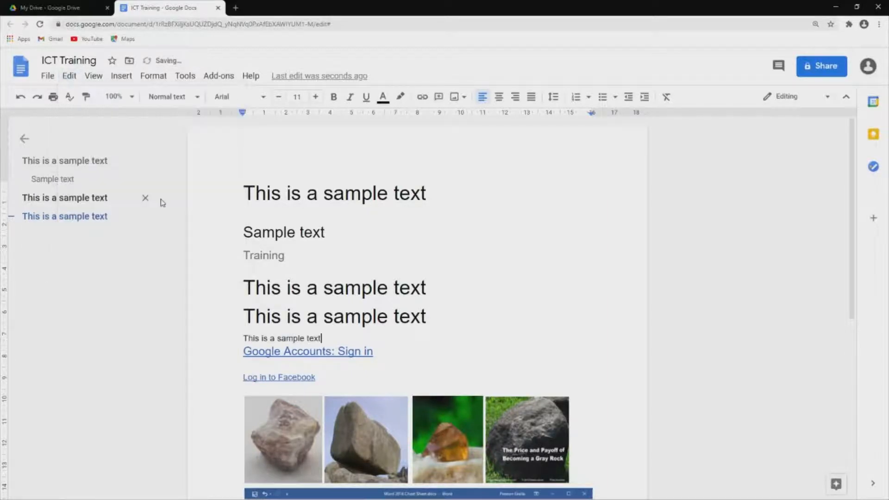
pyautogui.moveTo(323, 336); pyautogui.dragTo(244, 339)
pyautogui.click(328, 339)
pyautogui.moveTo(245, 192); pyautogui.dragTo(427, 193)
pyautogui.click(427, 194)
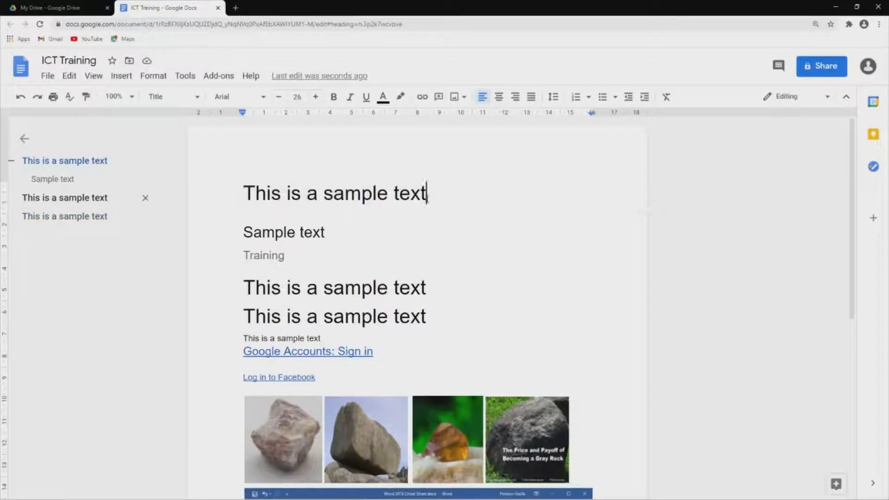
# Select the entire document, look through the selection down to the last image, and deselect everything.
pyautogui.click(75, 79)
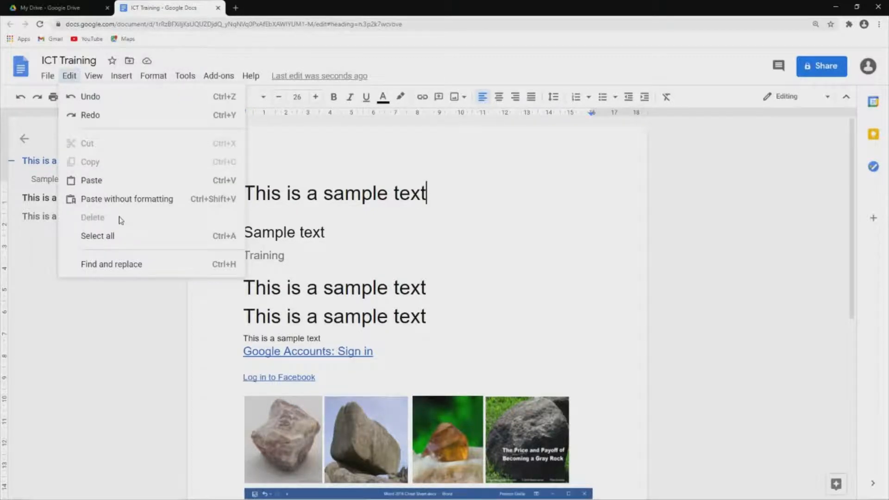
pyautogui.click(112, 235)
pyautogui.scroll(-7, 438, 356)
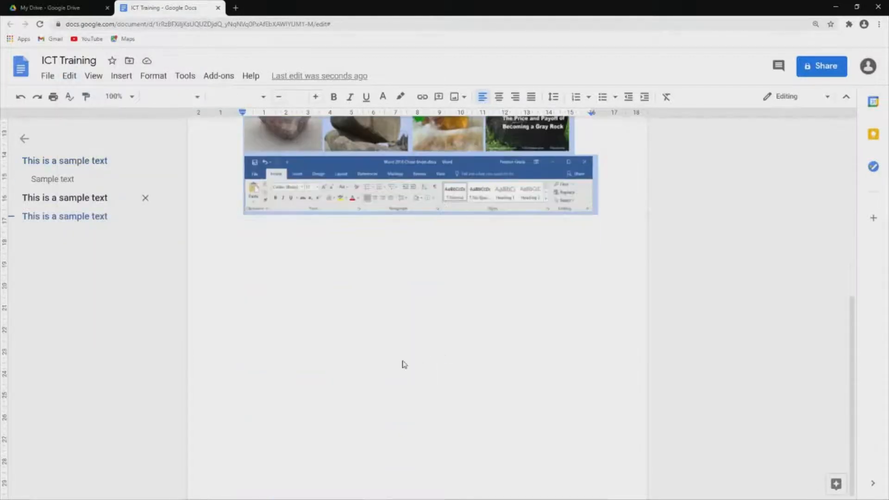
pyautogui.scroll(6, 404, 364)
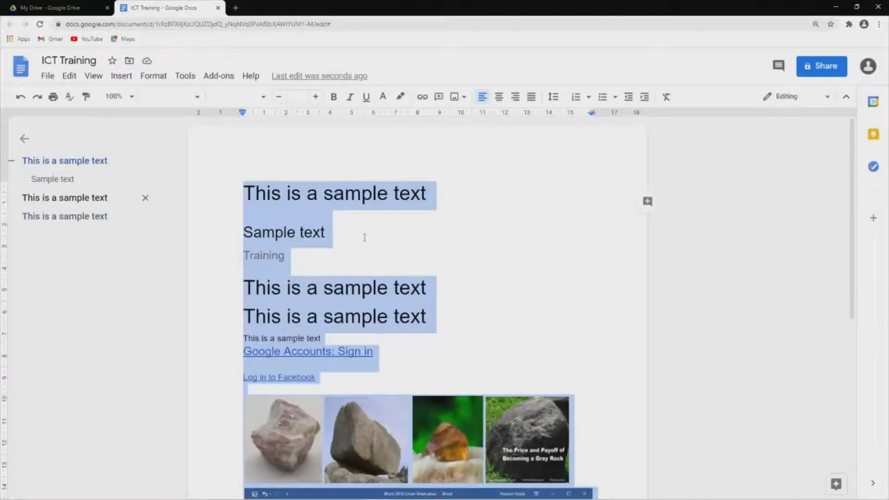
pyautogui.click(346, 233)
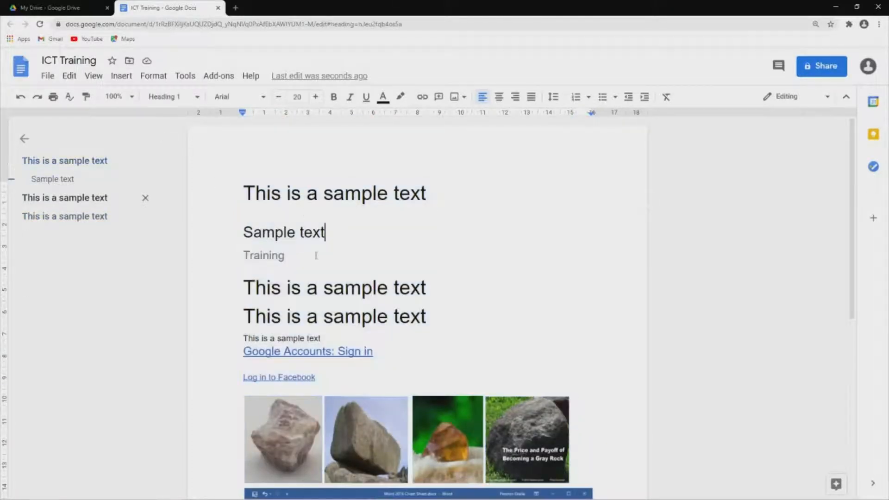
pyautogui.click(303, 256)
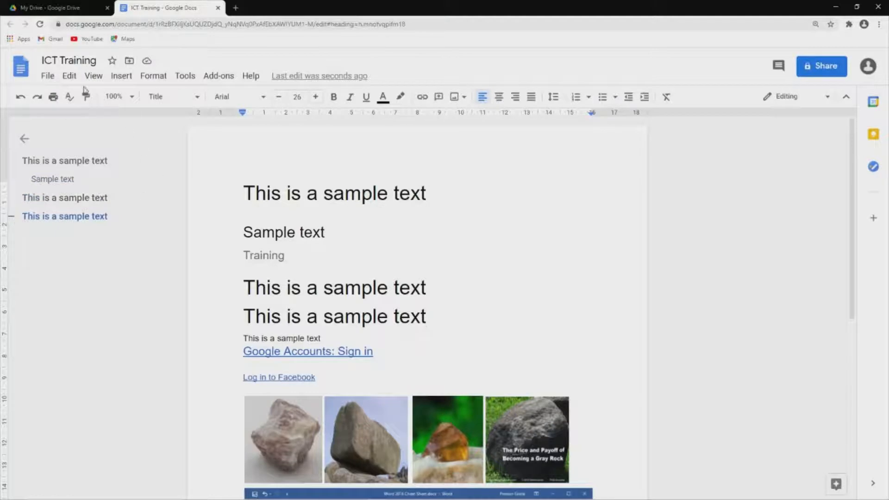
# Open and close the Find and replace dialog, and do the same with the Find in document box.
pyautogui.click(69, 78)
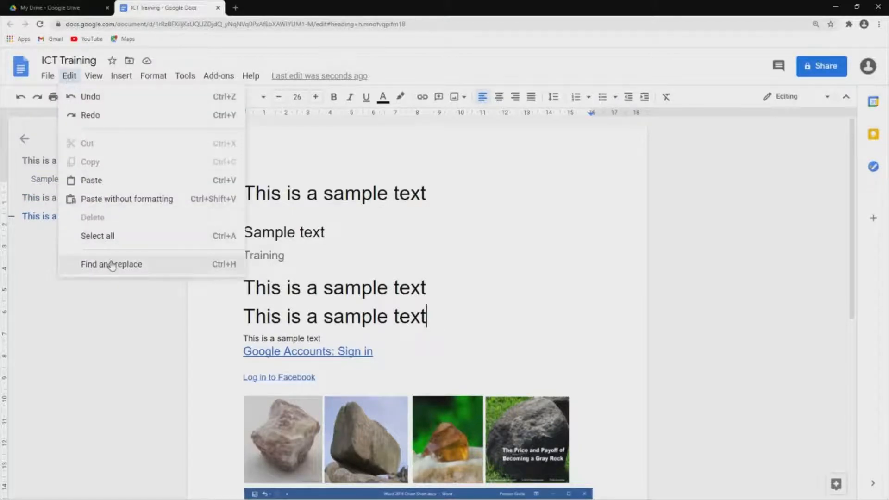
pyautogui.click(130, 265)
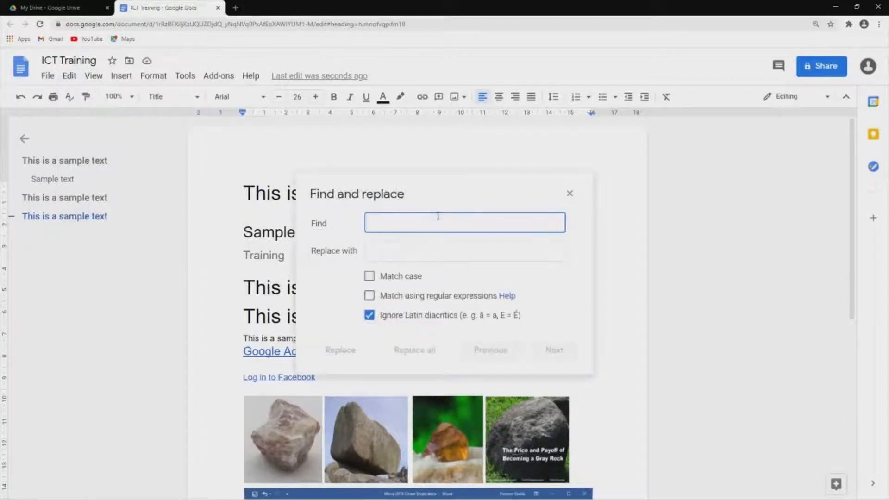
pyautogui.click(568, 193)
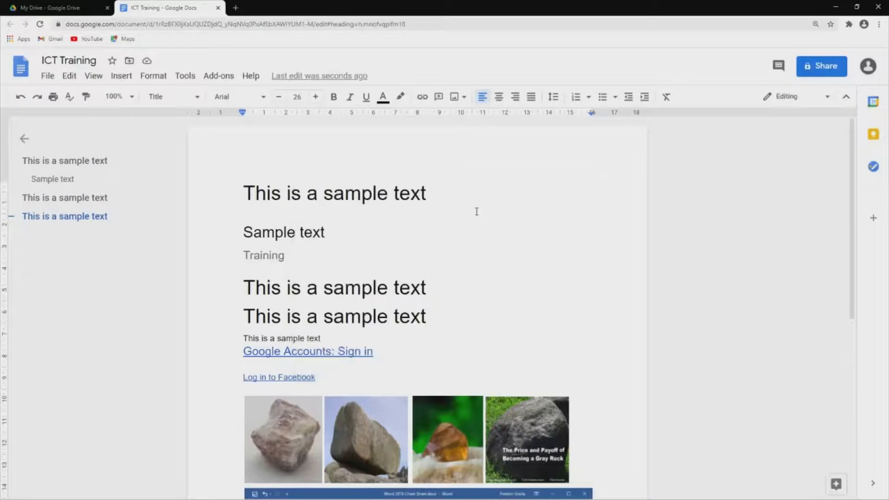
pyautogui.hotkey('ctrl', 'f')
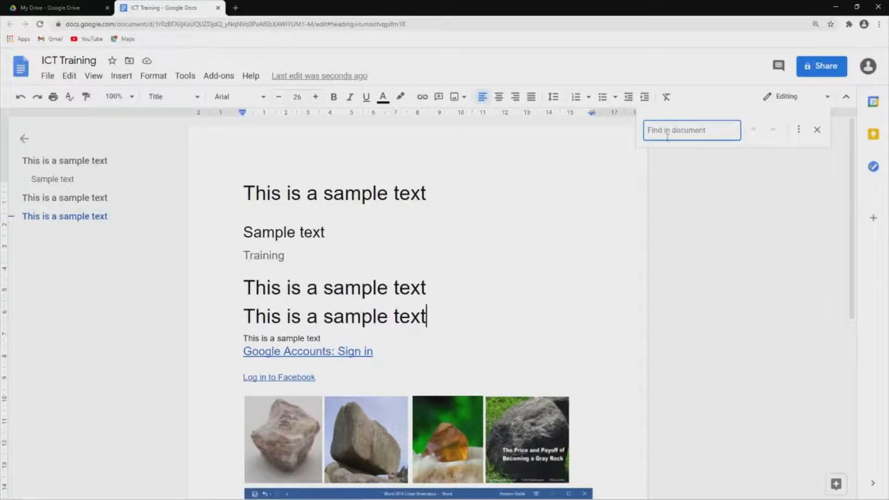
pyautogui.click(817, 132)
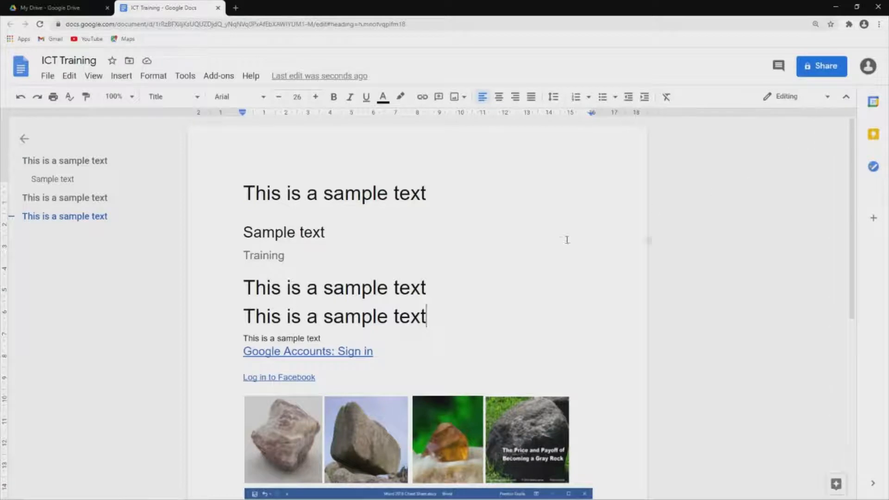
# Set up a find and replace with "This" as the search term and "this" as the replacement.
pyautogui.click(70, 84)
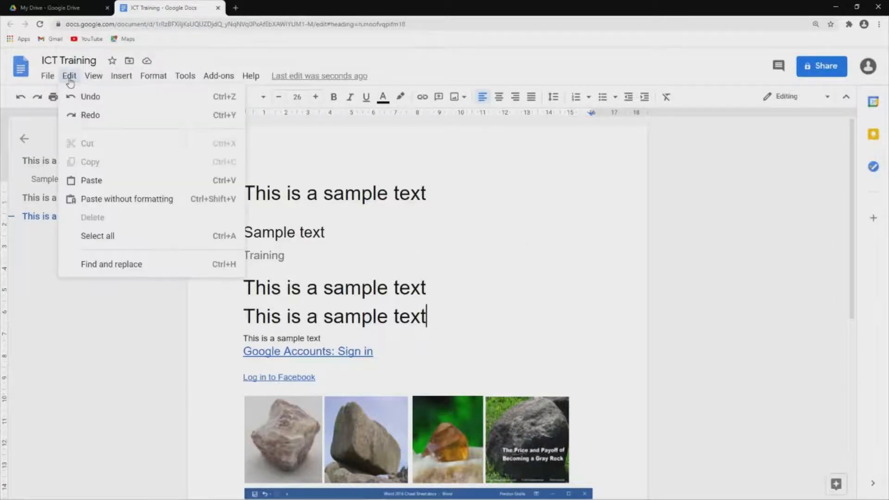
pyautogui.click(101, 270)
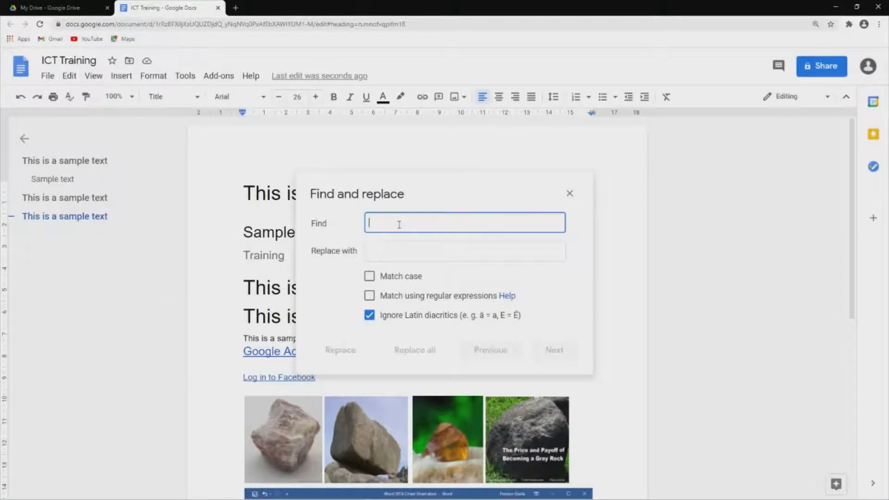
pyautogui.write('this')
pyautogui.press('BackSpace')
pyautogui.press('BackSpace')
pyautogui.press('BackSpace')
pyautogui.press('BackSpace')
pyautogui.write('This')
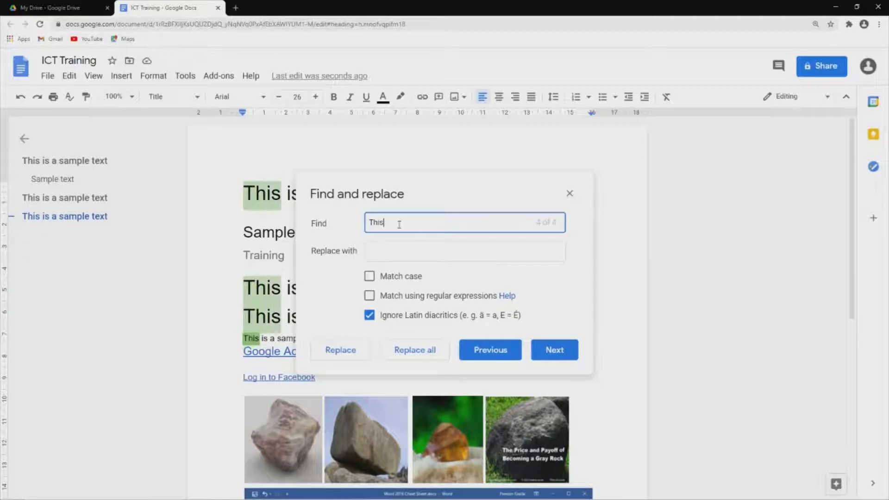
pyautogui.click(393, 248)
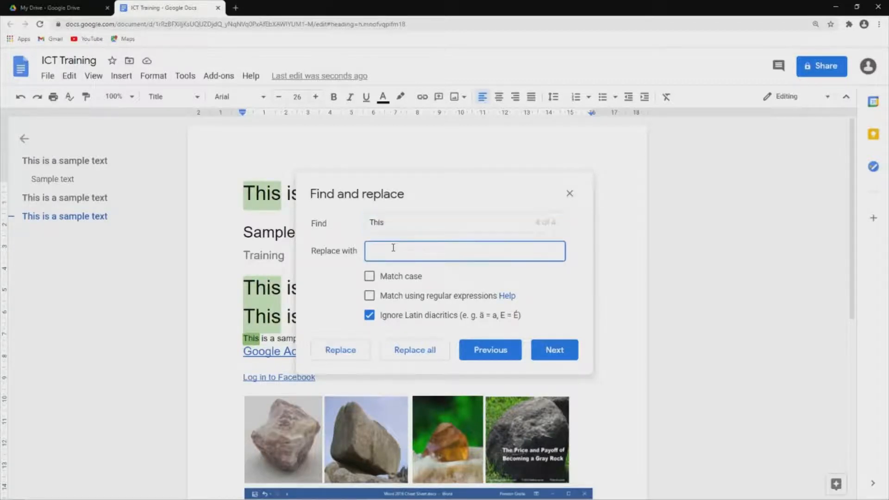
pyautogui.write('this')
# Switch case matching on and off for the search, ending with Match case enabled.
pyautogui.click(370, 276)
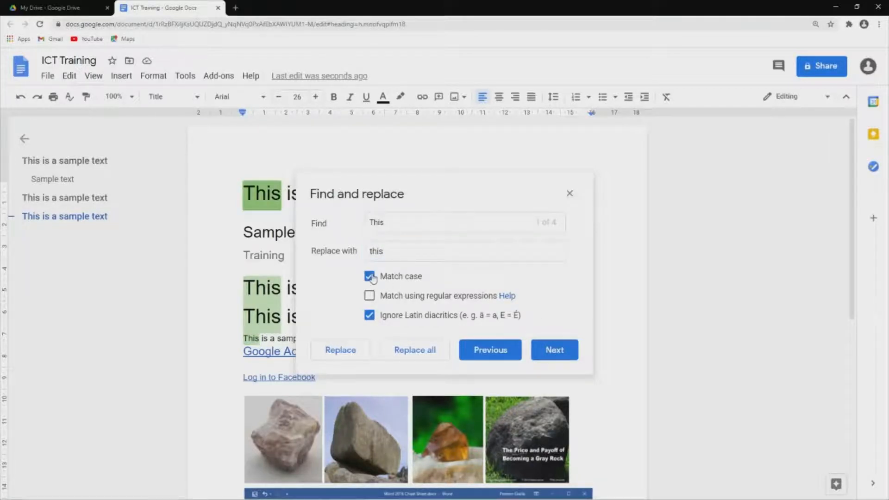
pyautogui.click(370, 277)
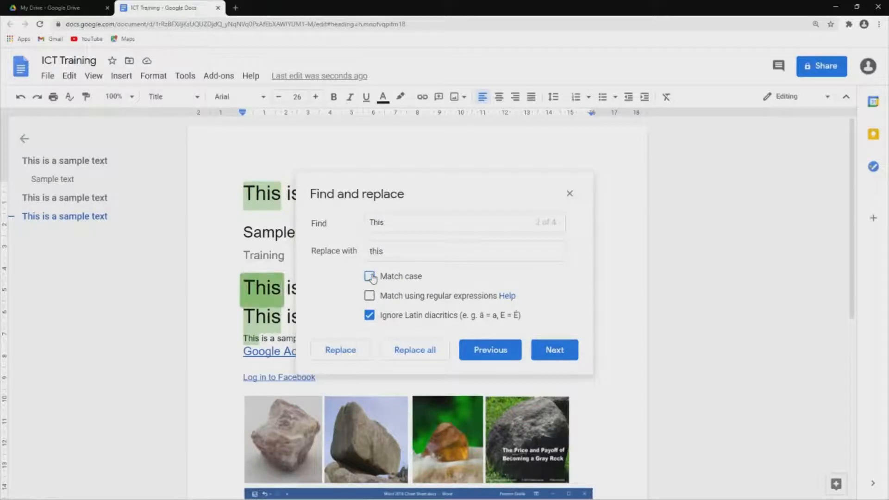
pyautogui.click(370, 276)
pyautogui.click(370, 276)
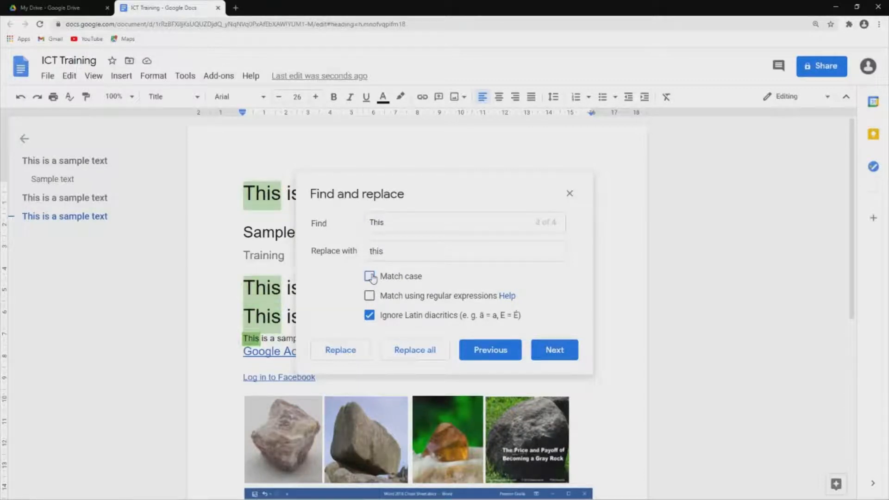
pyautogui.click(369, 277)
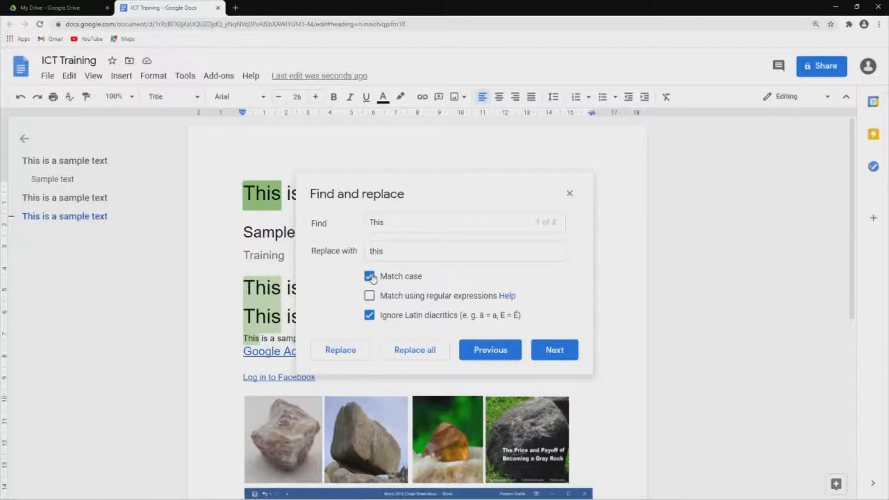
# Go through the matches of "This" one by one and replace all of them with "this".
pyautogui.click(548, 352)
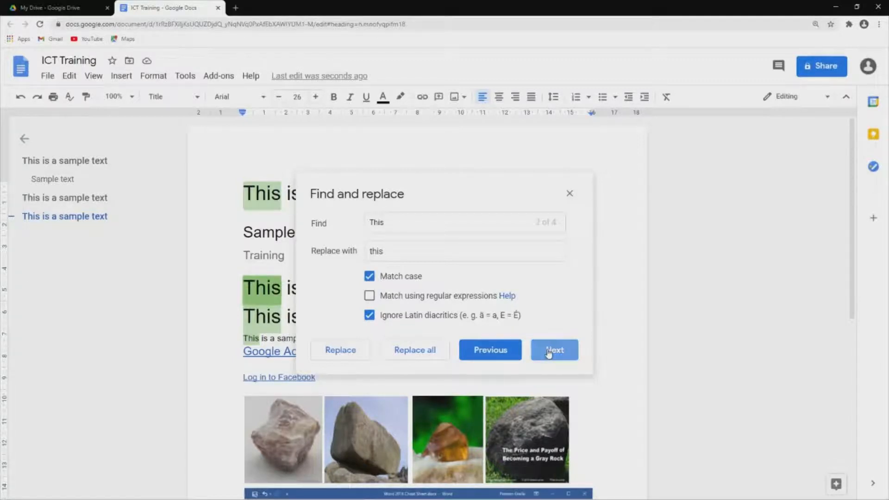
pyautogui.click(548, 352)
pyautogui.click(548, 352)
pyautogui.click(550, 351)
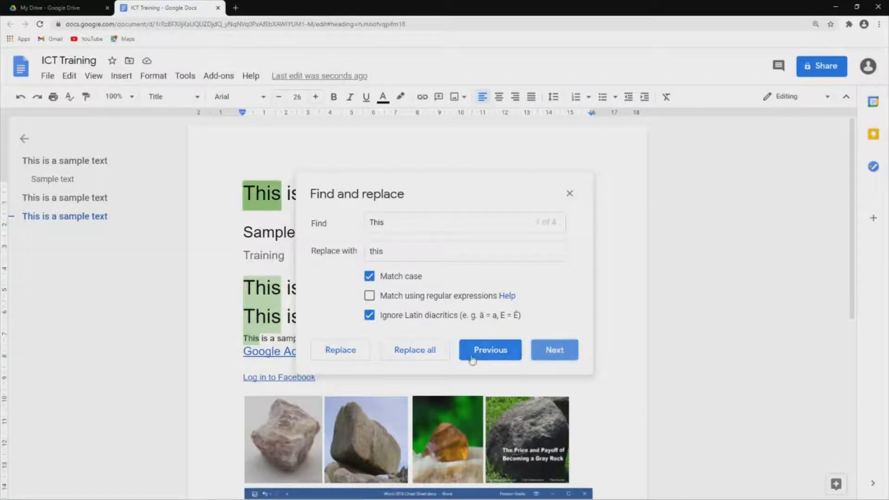
pyautogui.click(420, 351)
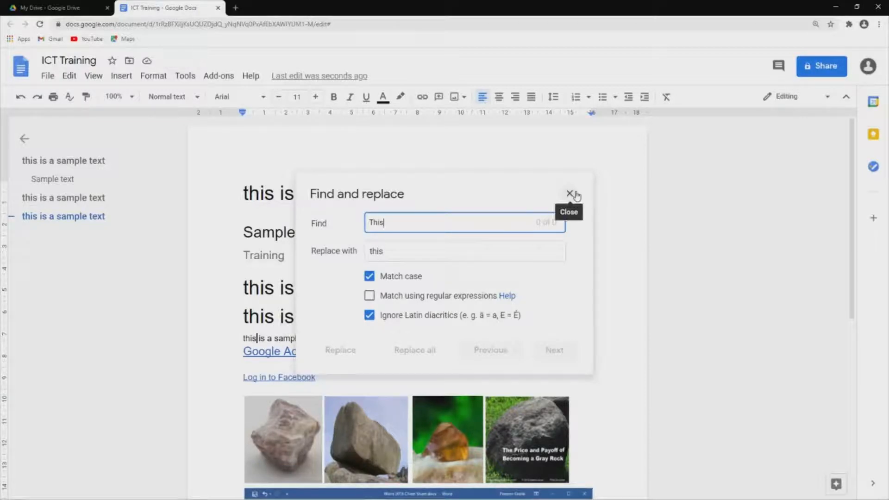
# Point out the search and replacement terms, close the Find and replace dialog and return to the document text.
pyautogui.hotkey('ctrl', 'a')
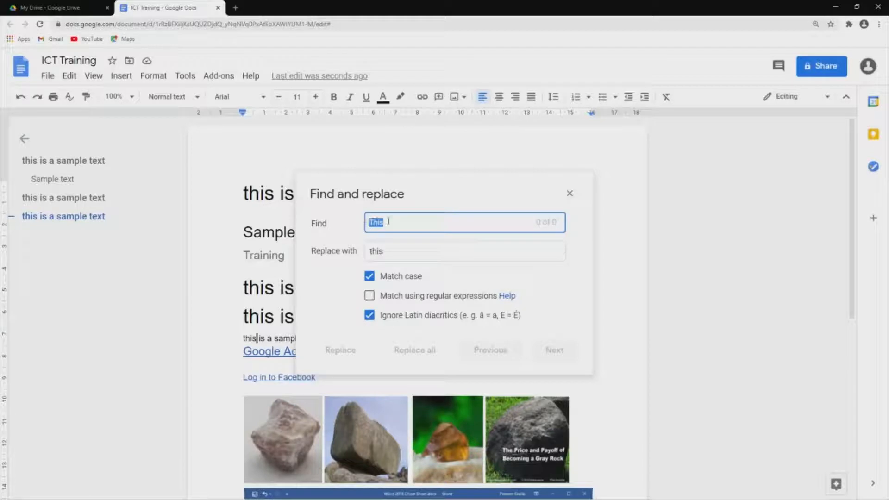
pyautogui.click(373, 223)
pyautogui.moveTo(386, 247); pyautogui.dragTo(369, 252)
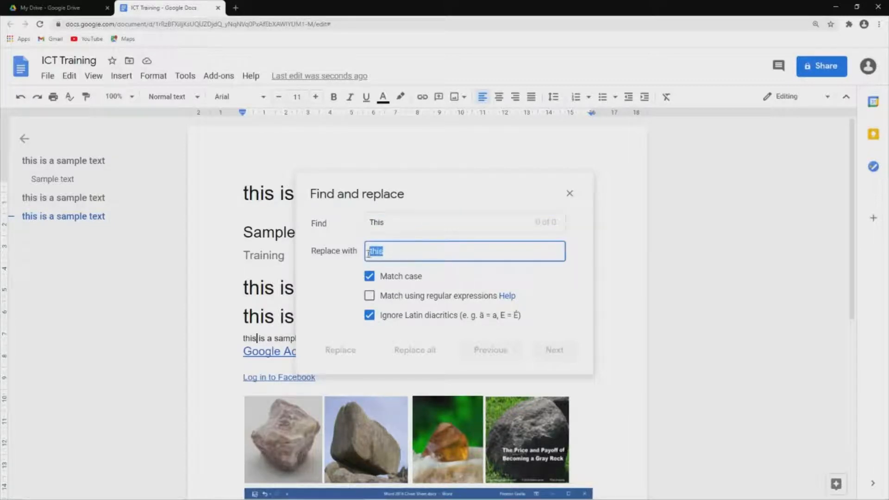
pyautogui.click(388, 251)
pyautogui.click(570, 195)
pyautogui.click(430, 252)
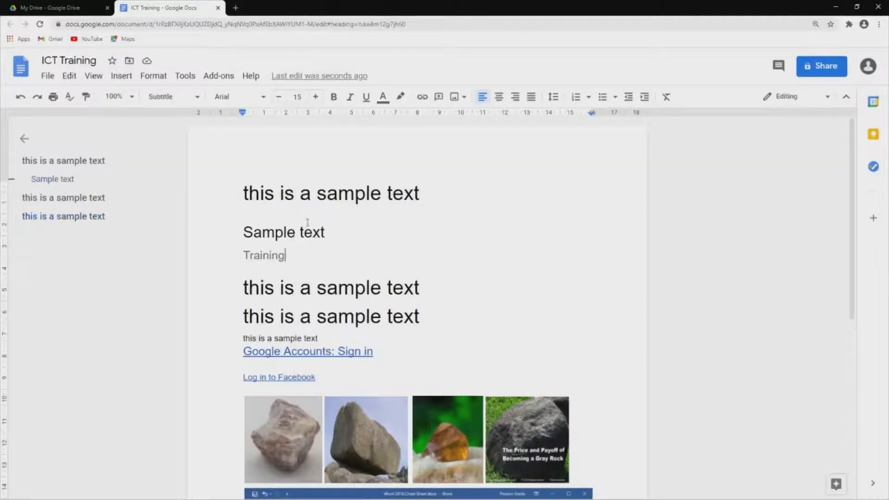
pyautogui.click(70, 76)
pyautogui.click(67, 77)
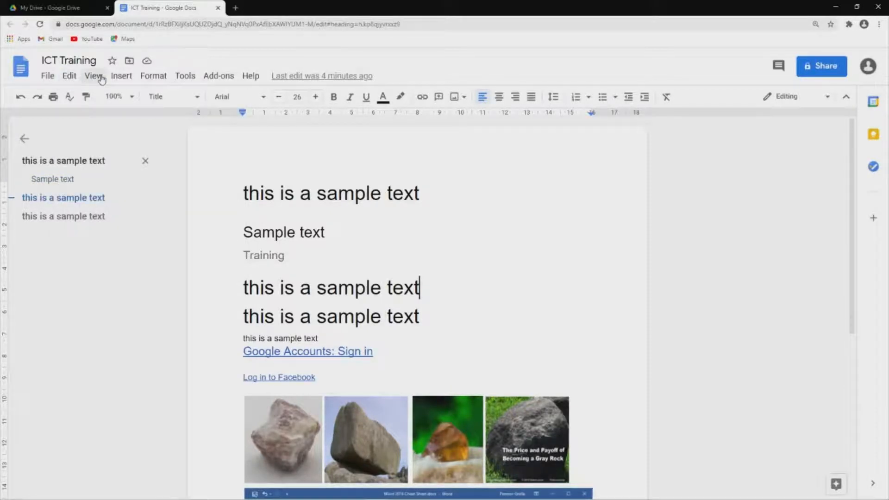
# Turn off Print Layout and look through the whole document without page boundaries.
pyautogui.click(94, 76)
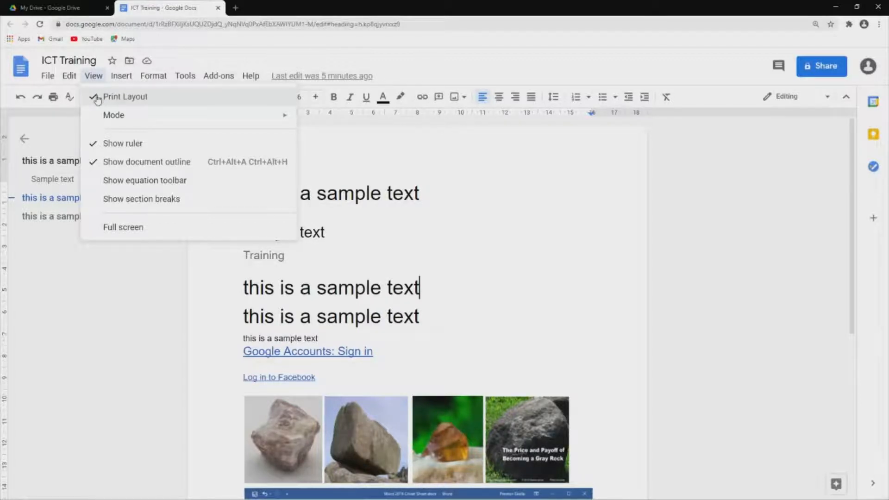
pyautogui.click(98, 96)
pyautogui.scroll(-7, 496, 322)
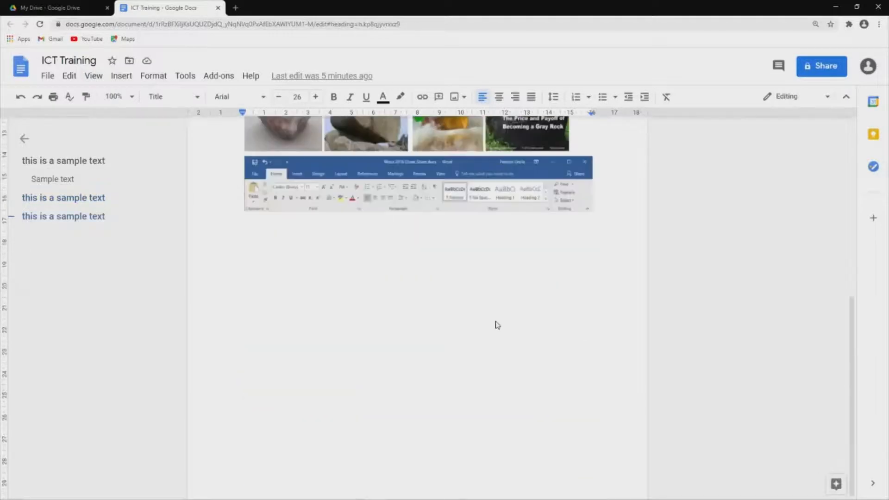
pyautogui.scroll(7, 496, 324)
pyautogui.scroll(-7, 496, 324)
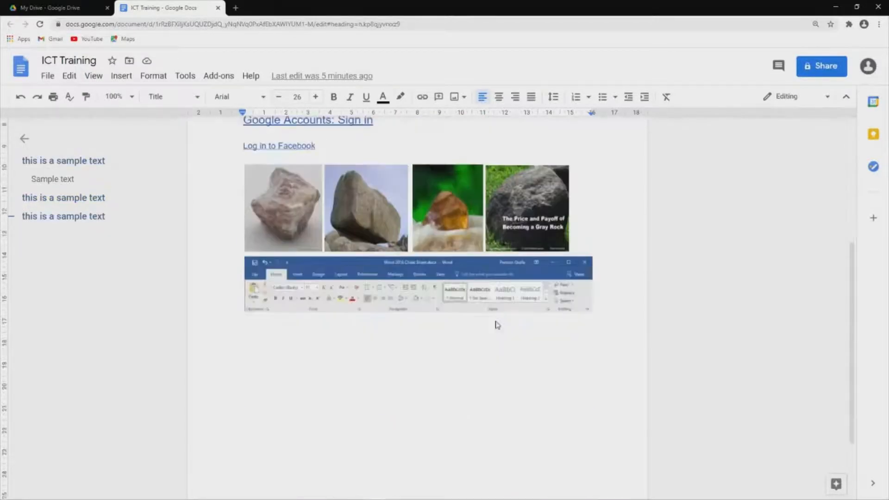
pyautogui.scroll(7, 497, 324)
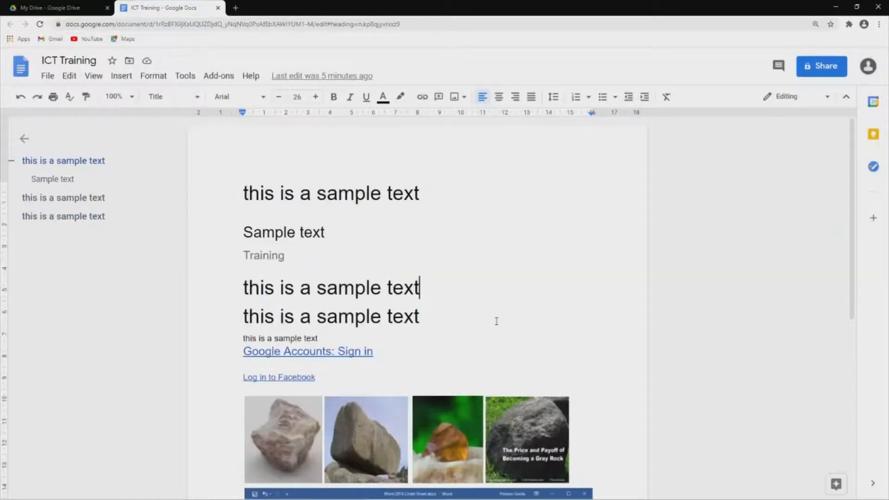
pyautogui.scroll(-7, 496, 324)
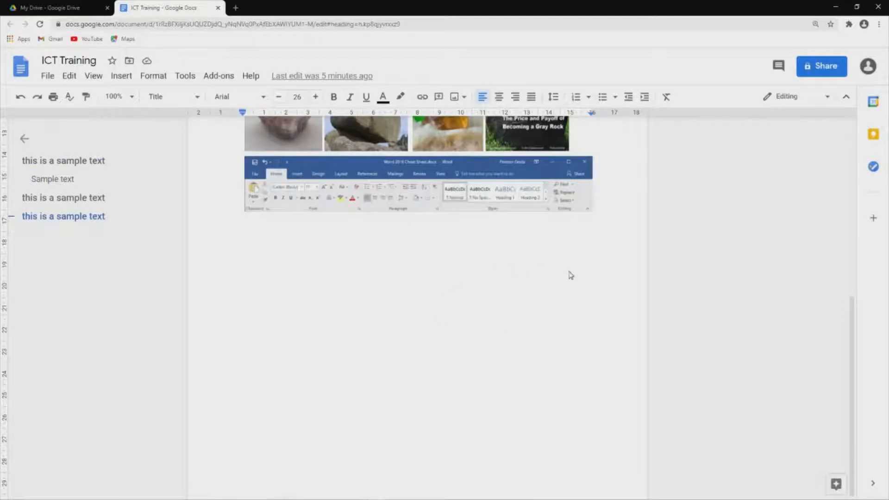
pyautogui.scroll(7, 422, 384)
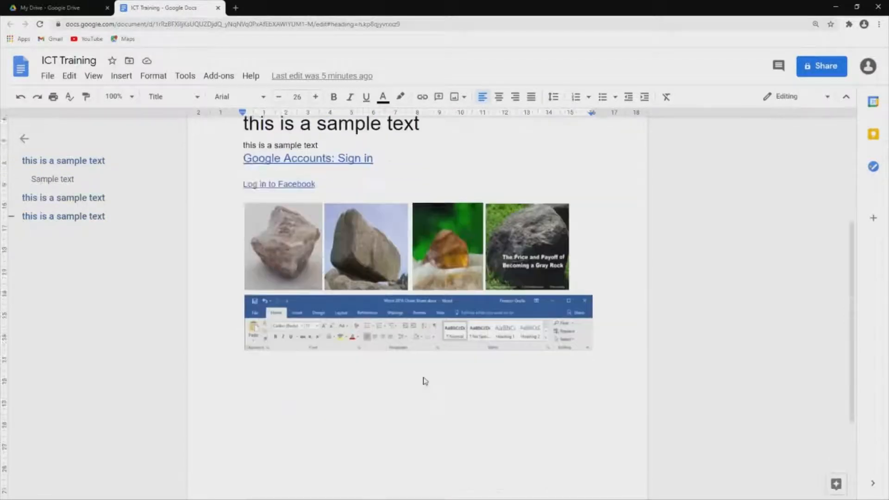
pyautogui.scroll(-7, 422, 380)
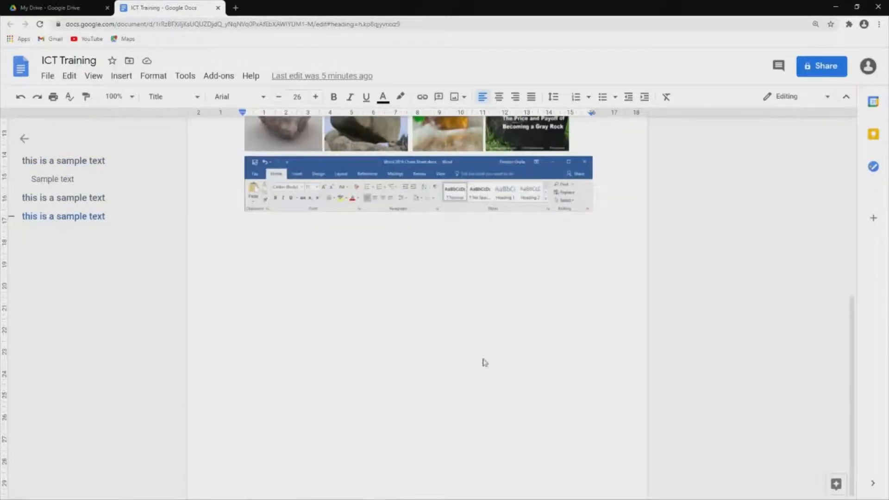
# Turn Print Layout back on and check the page's bottom edge and corners below the pictures.
pyautogui.click(94, 77)
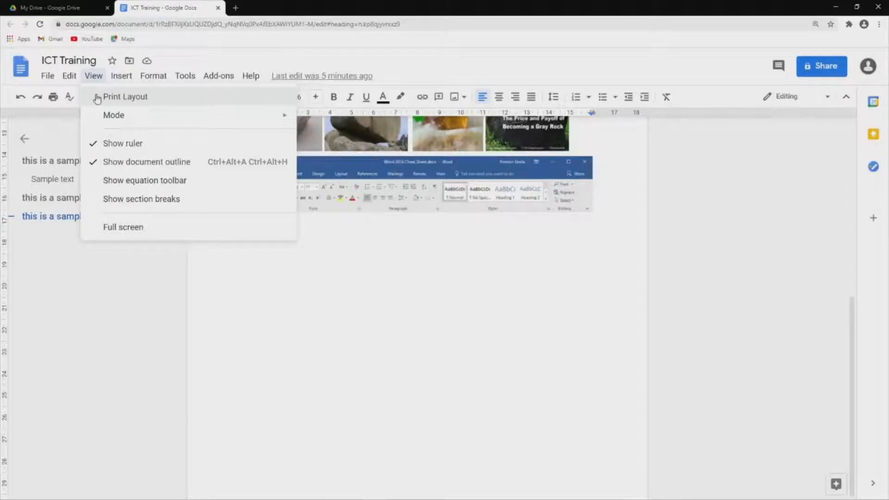
pyautogui.click(97, 98)
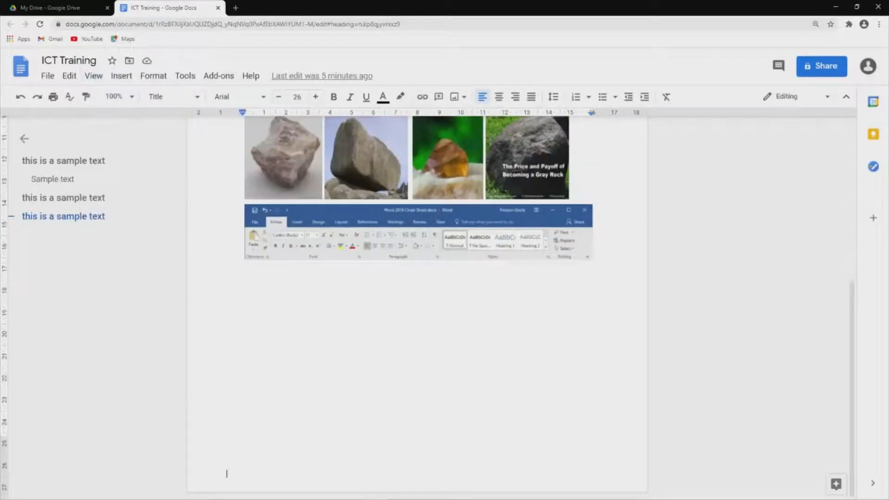
pyautogui.click(189, 491)
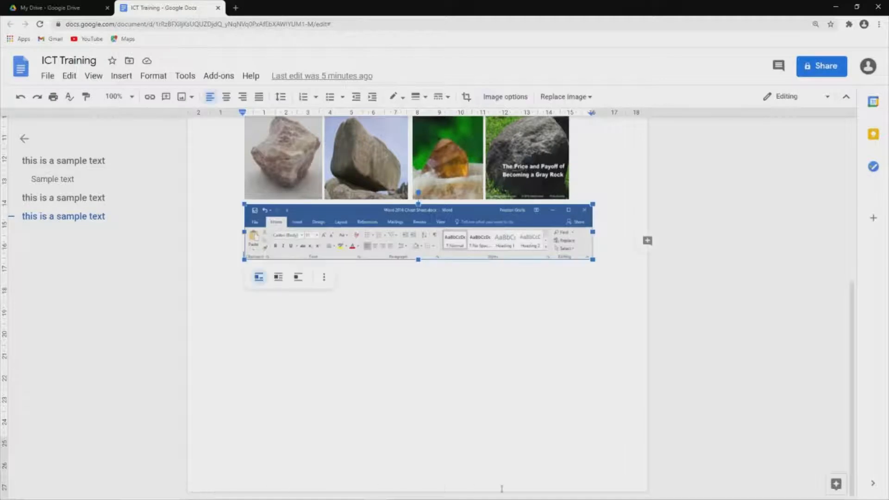
pyautogui.click(633, 485)
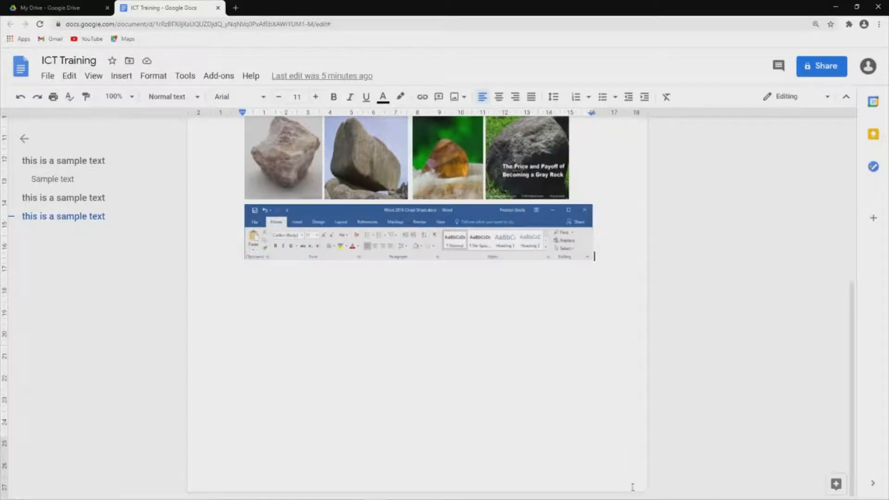
pyautogui.click(204, 486)
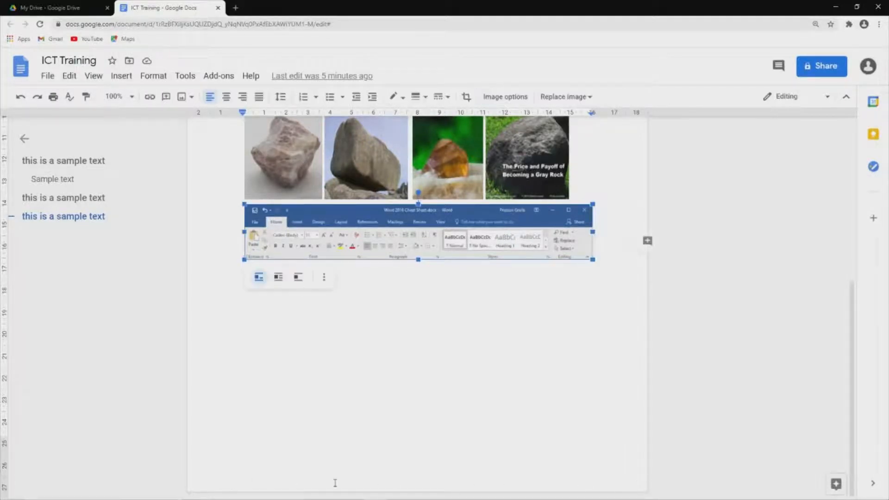
pyautogui.scroll(6, 625, 454)
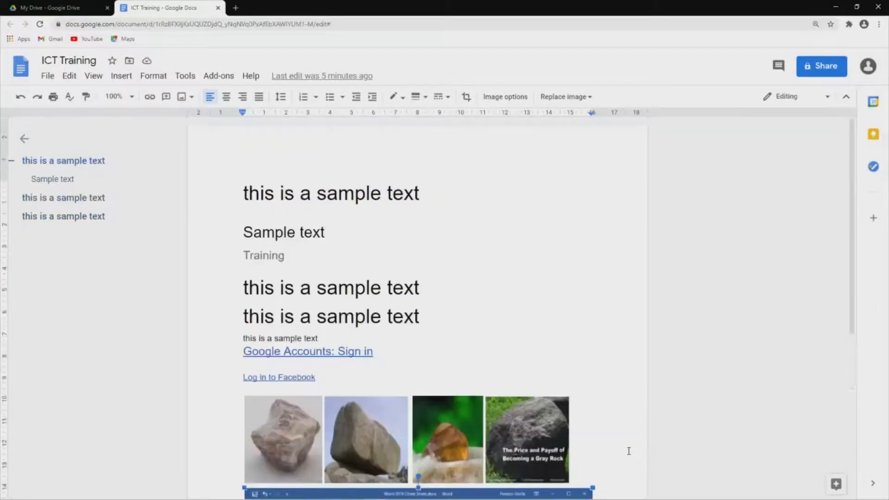
pyautogui.scroll(-6, 628, 451)
pyautogui.click(628, 451)
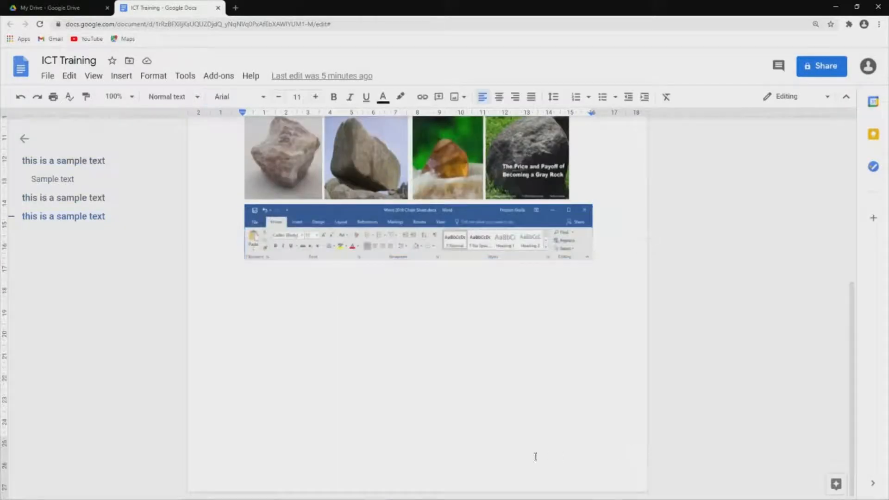
# Turn Print Layout off again and compare how the end of the page is shown.
pyautogui.click(94, 76)
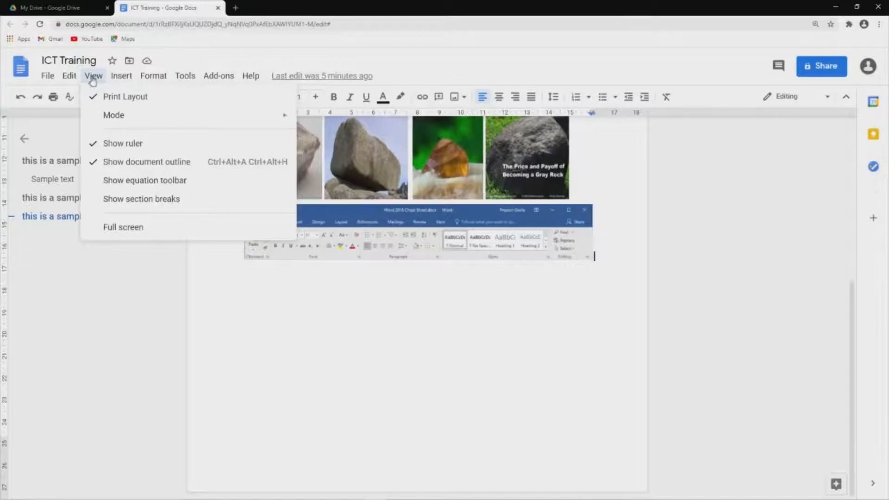
pyautogui.click(93, 77)
pyautogui.scroll(-1, 373, 355)
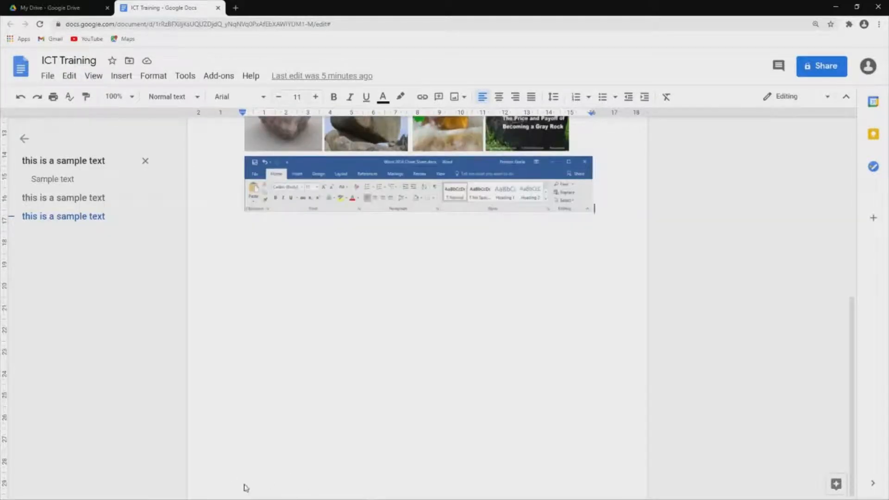
pyautogui.scroll(6, 331, 490)
pyautogui.scroll(-6, 329, 488)
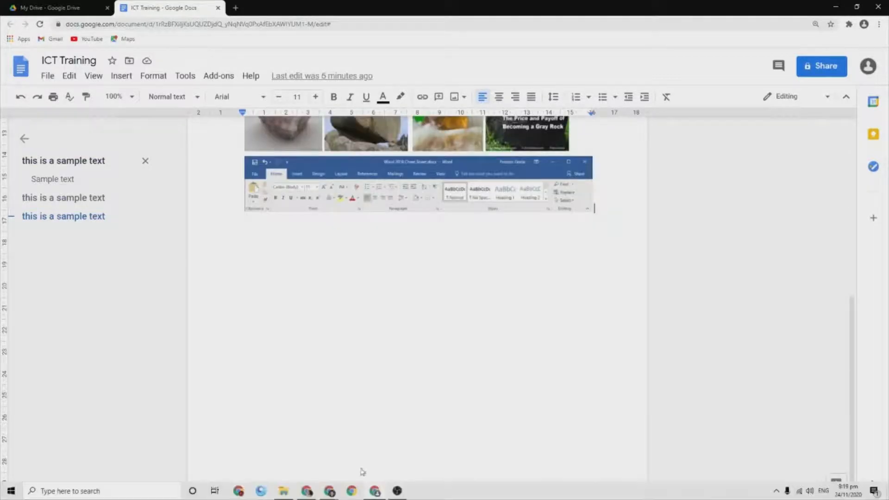
# Re-enable Print Layout and check the document from its first heading to the page end.
pyautogui.click(94, 76)
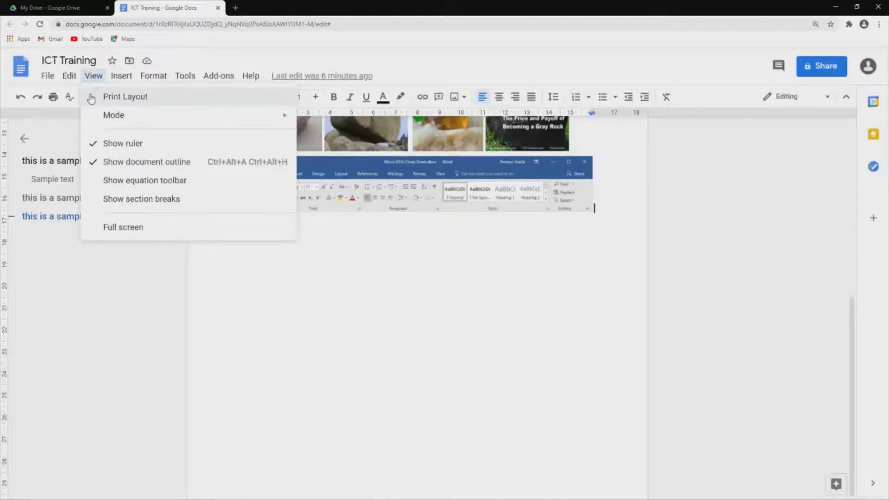
pyautogui.click(91, 99)
pyautogui.scroll(5, 442, 312)
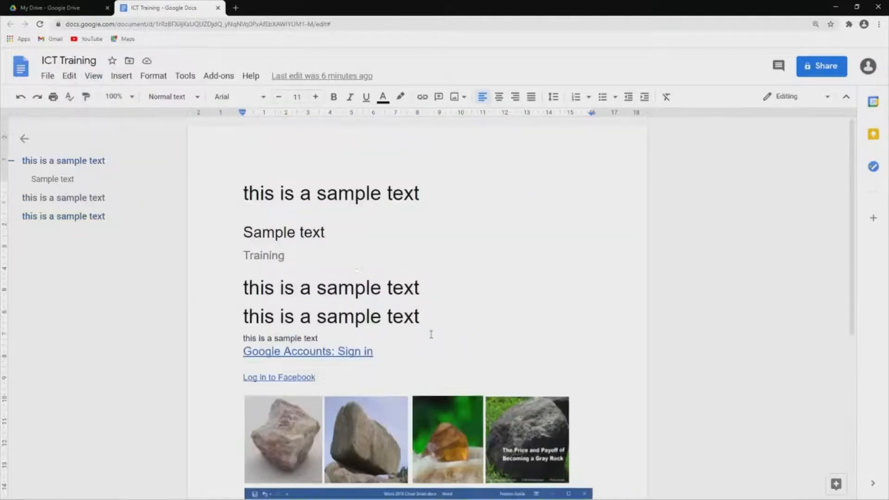
pyautogui.scroll(-3, 441, 313)
# Set the document zoom to 50% to see the full page, and enlarge the browser zoom to 175%.
pyautogui.hotkey('ctrl', '-')
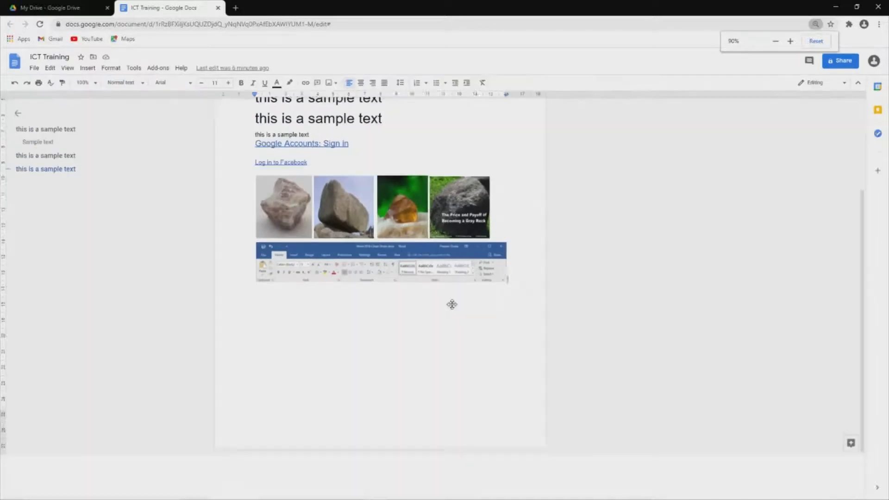
pyautogui.click(82, 82)
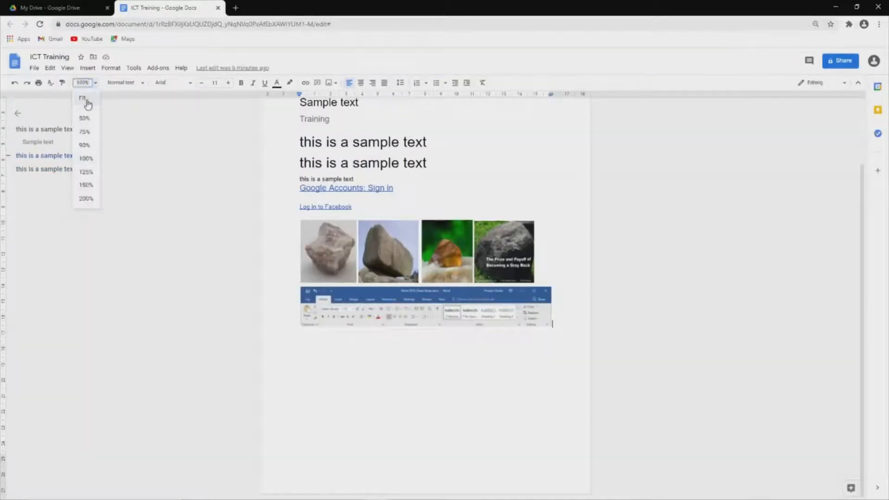
pyautogui.click(83, 118)
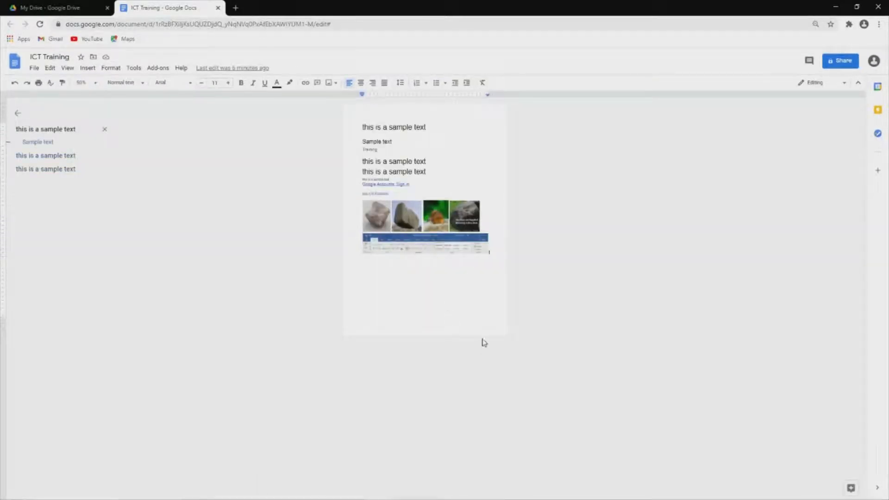
pyautogui.hotkey('ctrl', '+')
pyautogui.hotkey('ctrl', '+')
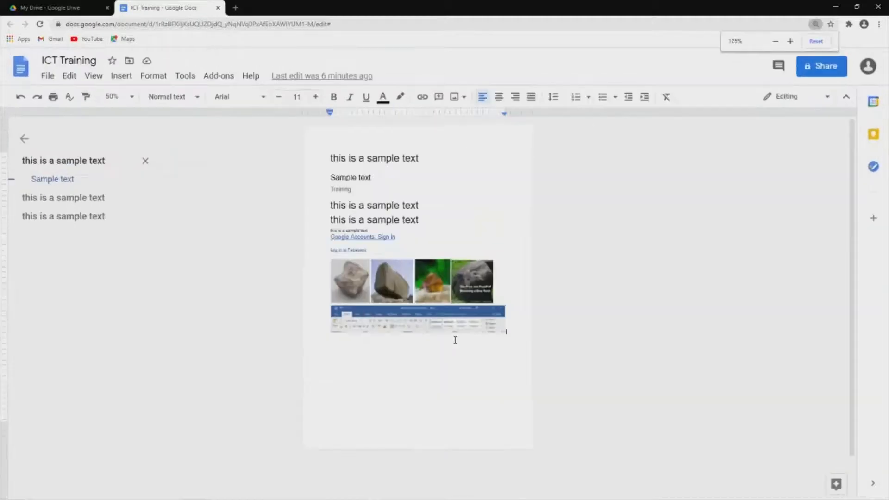
pyautogui.hotkey('ctrl', '+')
pyautogui.hotkey('ctrl', '+')
# Return the document zoom to 100% and the browser zoom to 125%.
pyautogui.click(180, 128)
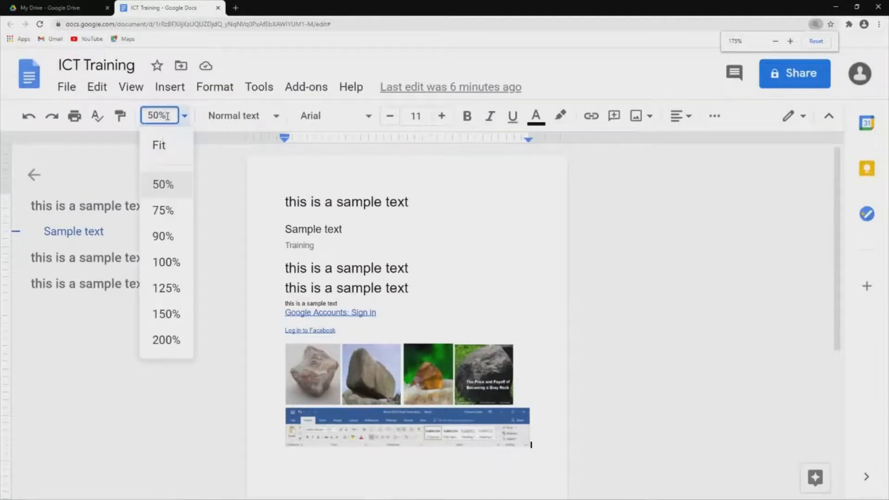
pyautogui.click(171, 259)
pyautogui.hotkey('ctrl', '-')
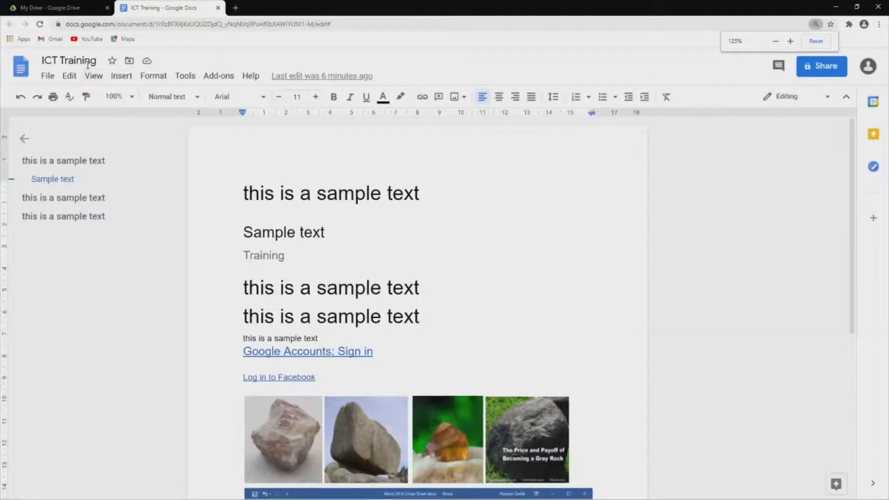
# Hide the document ruler and show it again.
pyautogui.click(92, 75)
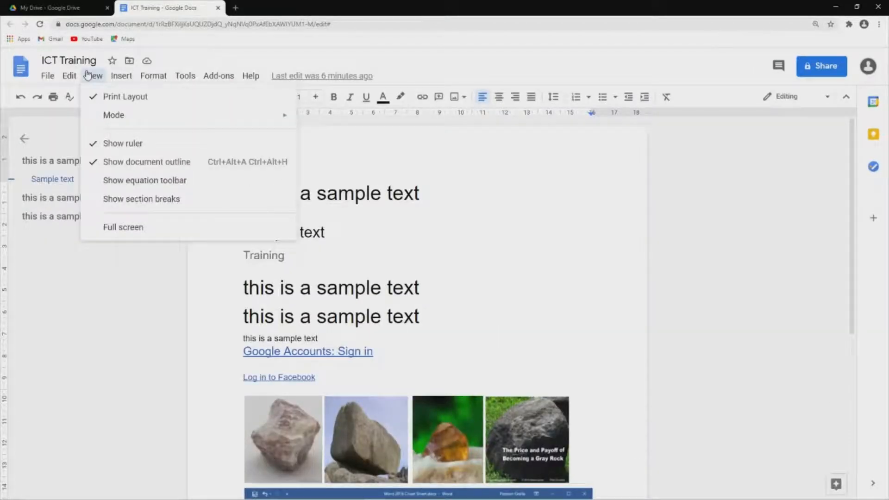
pyautogui.click(103, 144)
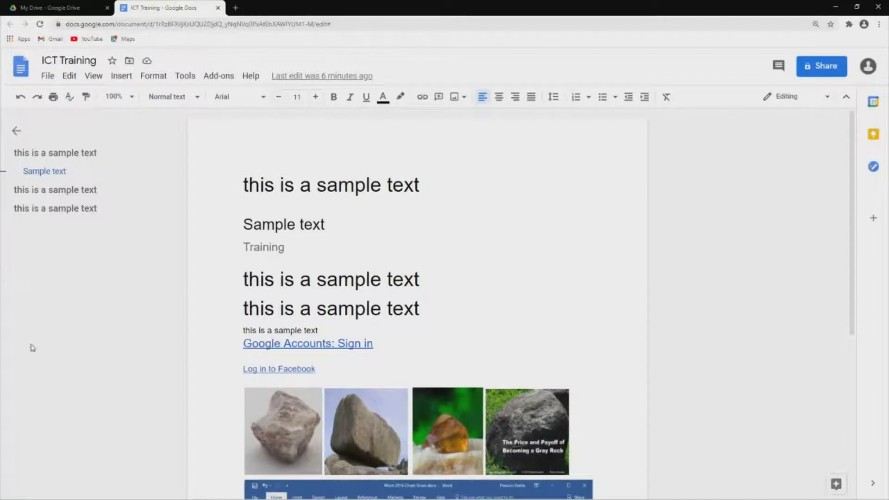
pyautogui.click(97, 78)
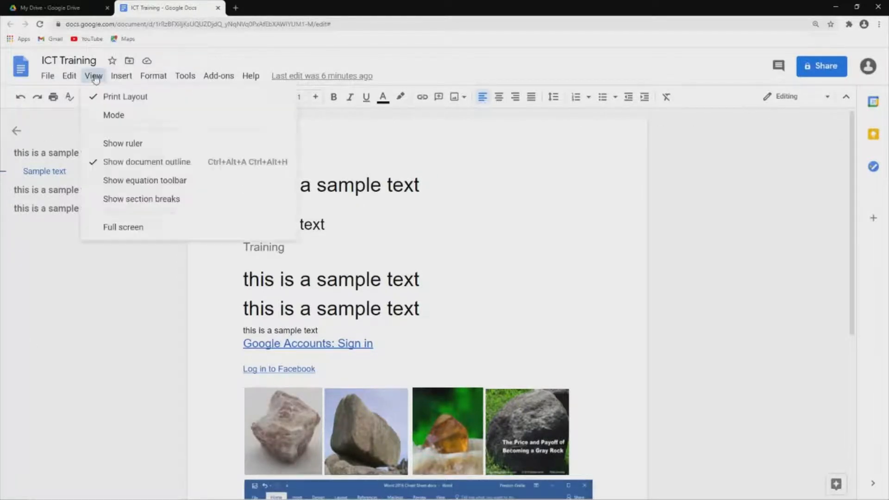
pyautogui.click(99, 148)
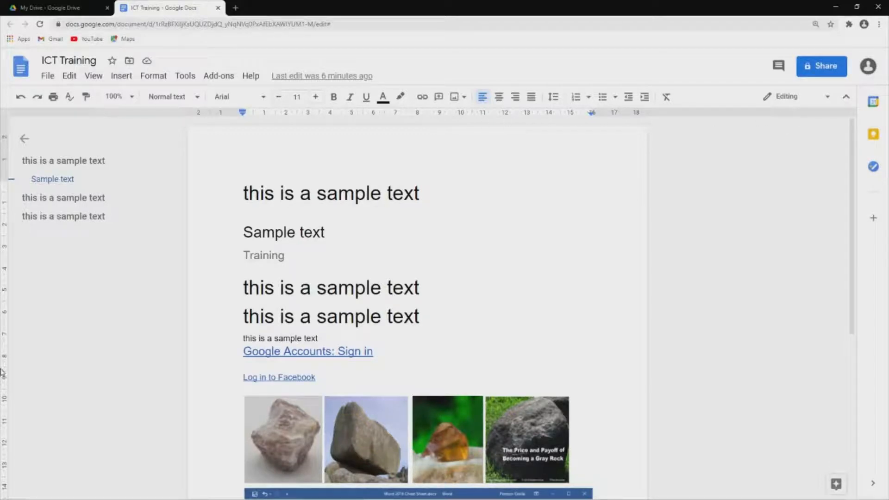
# Switch the document to Viewing mode and look through the page from the first heading to the images.
pyautogui.click(94, 76)
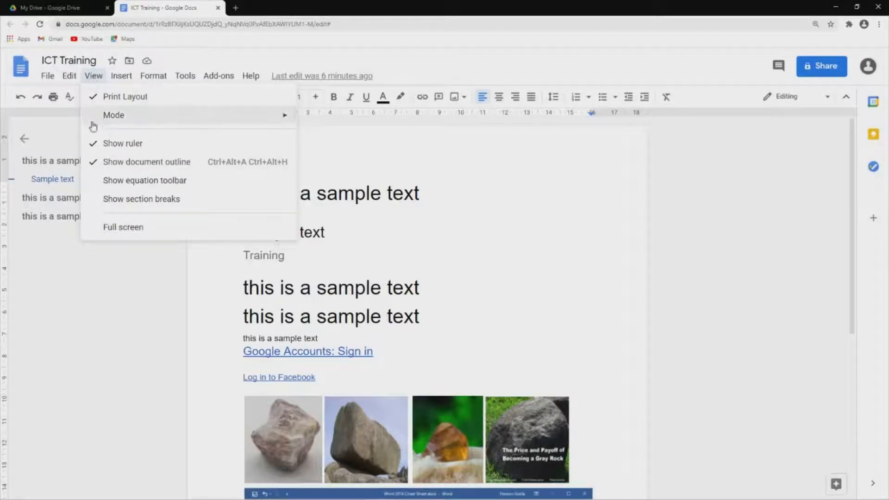
pyautogui.moveTo(92, 124)
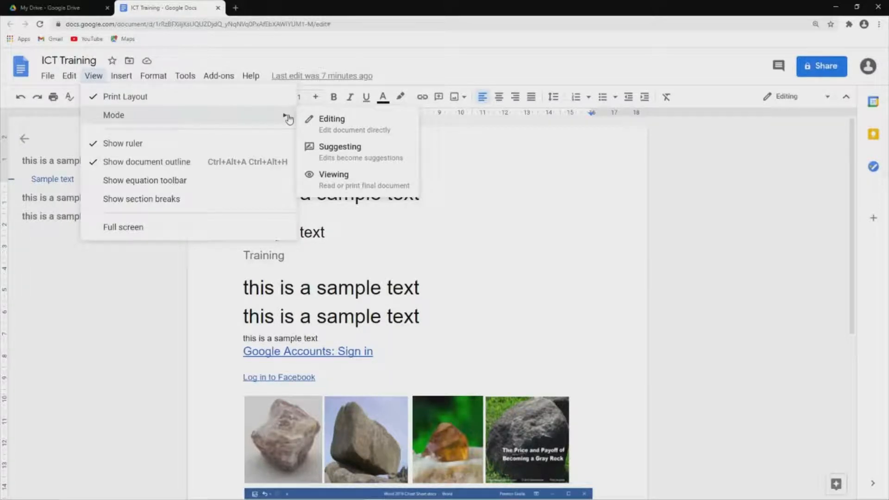
pyautogui.click(352, 182)
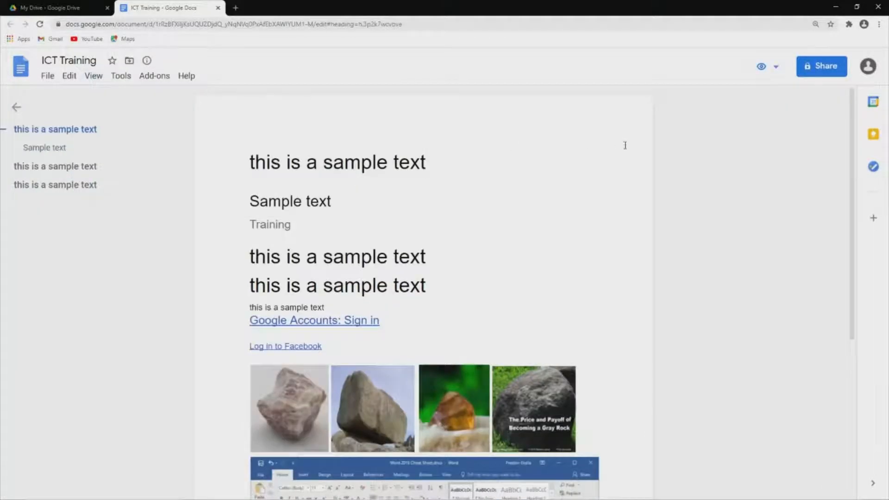
pyautogui.scroll(-4, 537, 194)
pyautogui.scroll(2, 485, 255)
pyautogui.scroll(2, 485, 252)
pyautogui.scroll(-5, 484, 248)
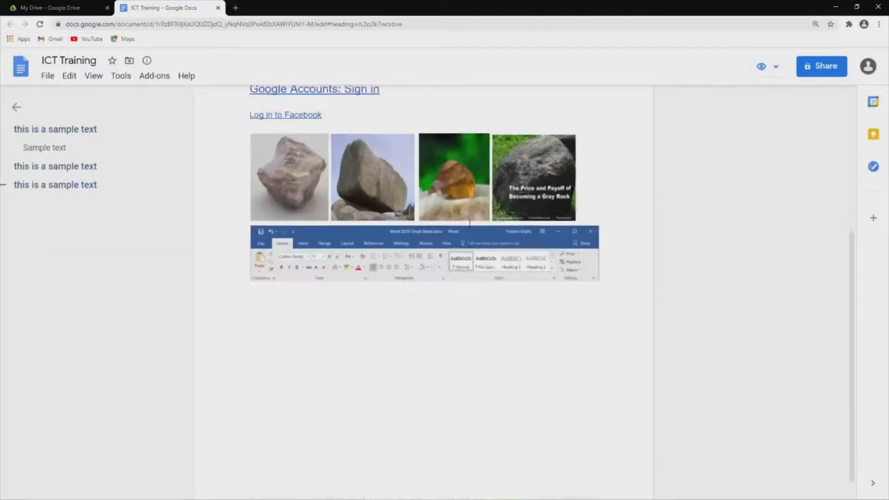
pyautogui.scroll(5, 481, 284)
pyautogui.scroll(-4, 419, 228)
pyautogui.scroll(5, 419, 228)
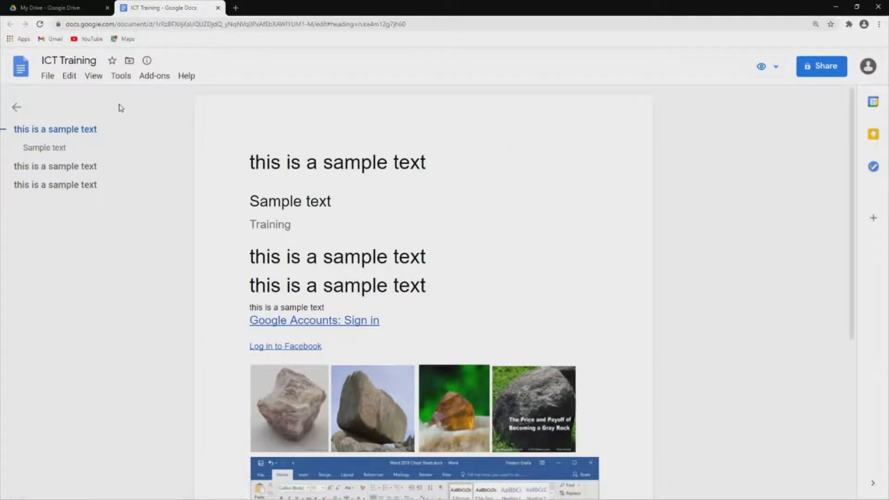
# Switch the document to Suggesting mode and suggest adding "ghgfhgjj" at the end of the first heading.
pyautogui.click(768, 69)
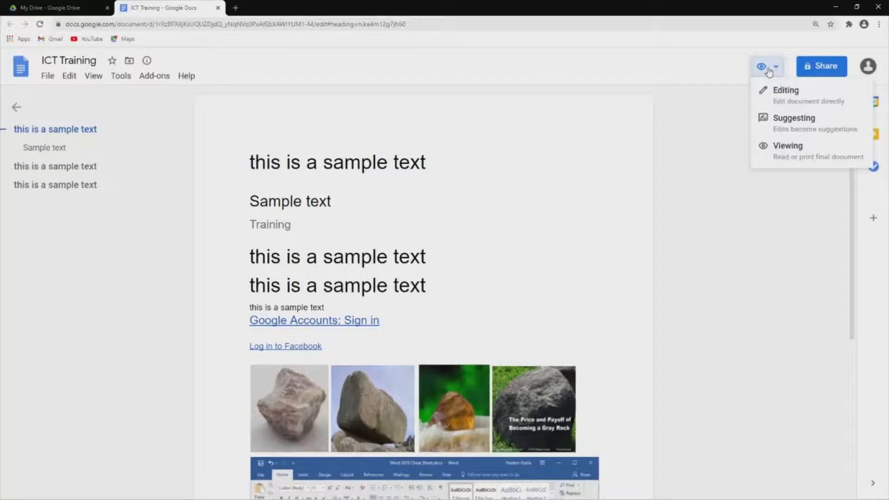
pyautogui.click(774, 122)
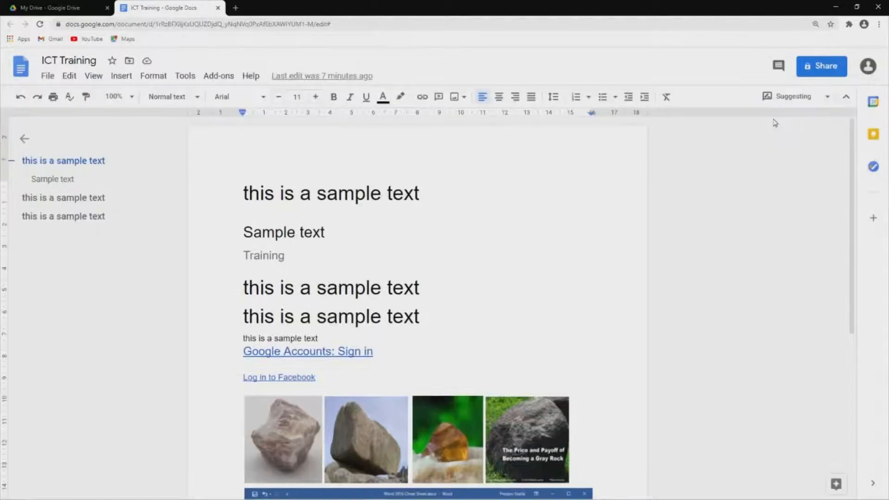
pyautogui.click(353, 192)
pyautogui.click(436, 187)
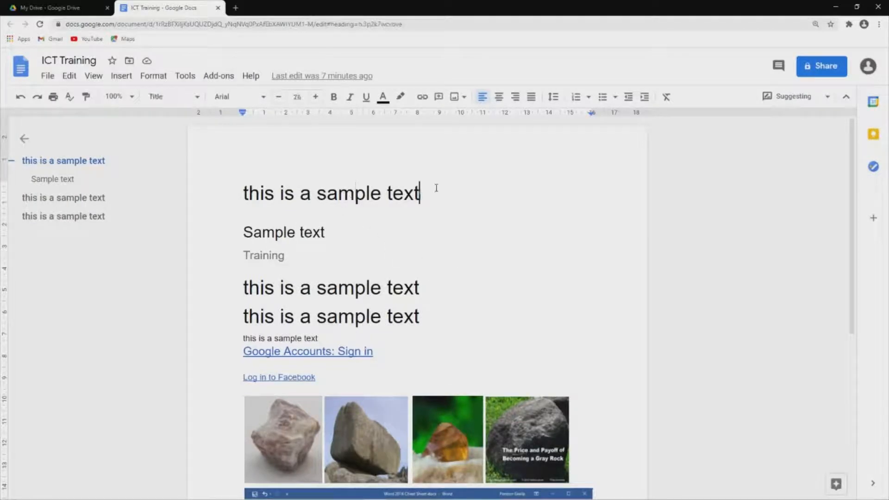
pyautogui.write('ghgfhgjj')
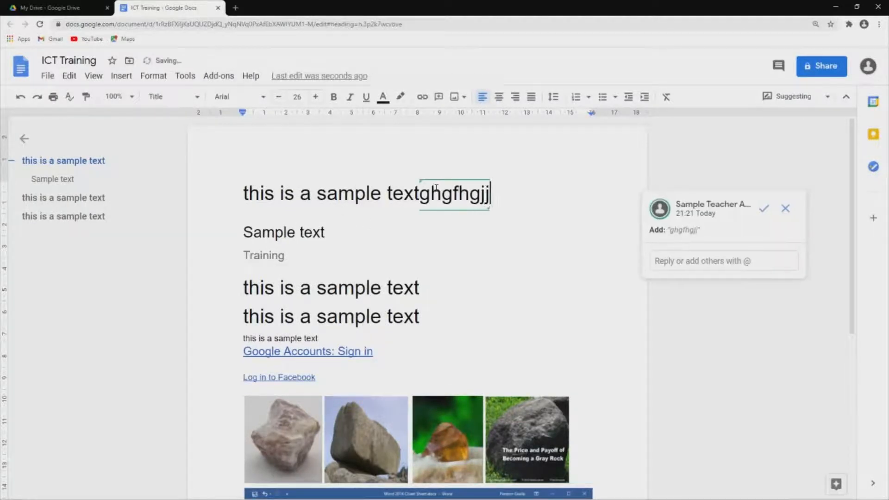
# Replace the suggested addition at the end of the first heading with "gfjhgjghj".
pyautogui.press('BackSpace')
pyautogui.press('BackSpace')
pyautogui.press('BackSpace')
pyautogui.press('BackSpace')
pyautogui.press('BackSpace')
pyautogui.press('BackSpace')
pyautogui.press('BackSpace')
pyautogui.press('BackSpace')
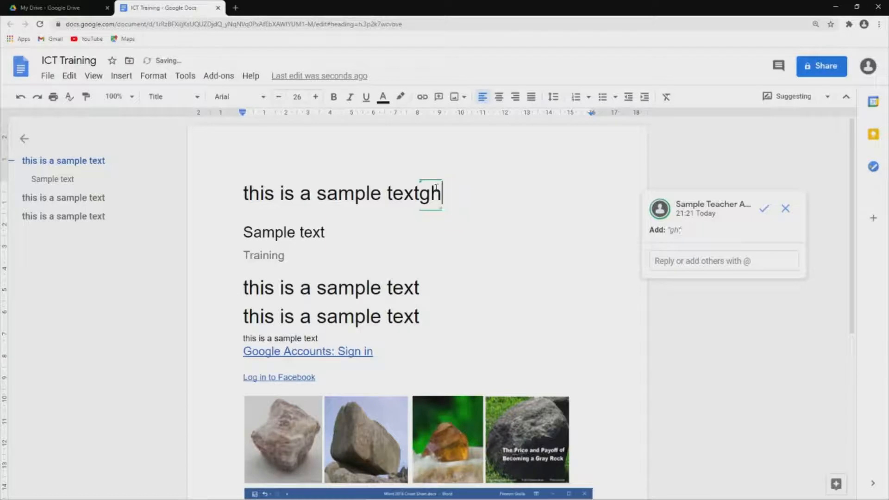
pyautogui.write('gfjhgjghj')
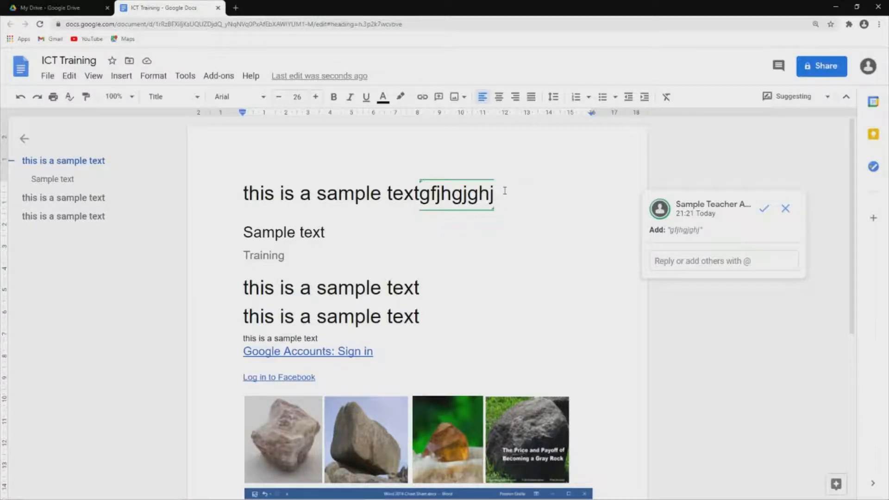
pyautogui.press('Return')
pyautogui.press('BackSpace')
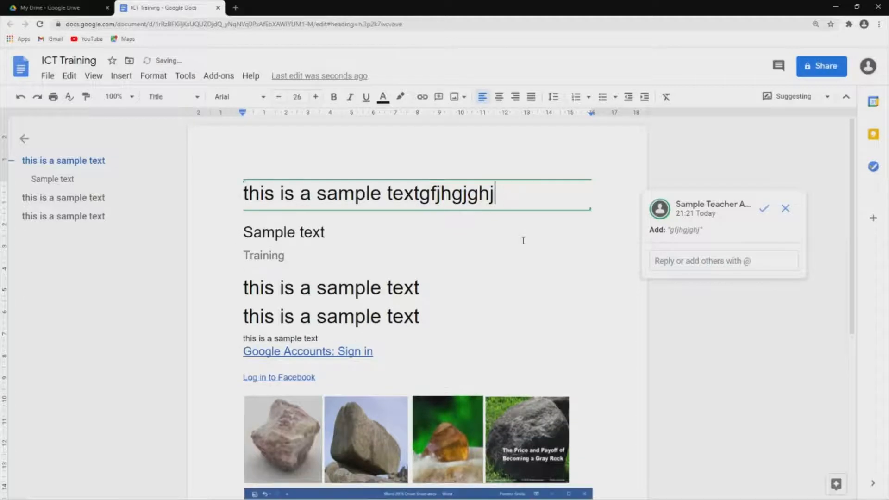
# Insert a space before the suggested "gfjhgjghj" and inspect the first heading together with its suggestion card.
pyautogui.click(522, 239)
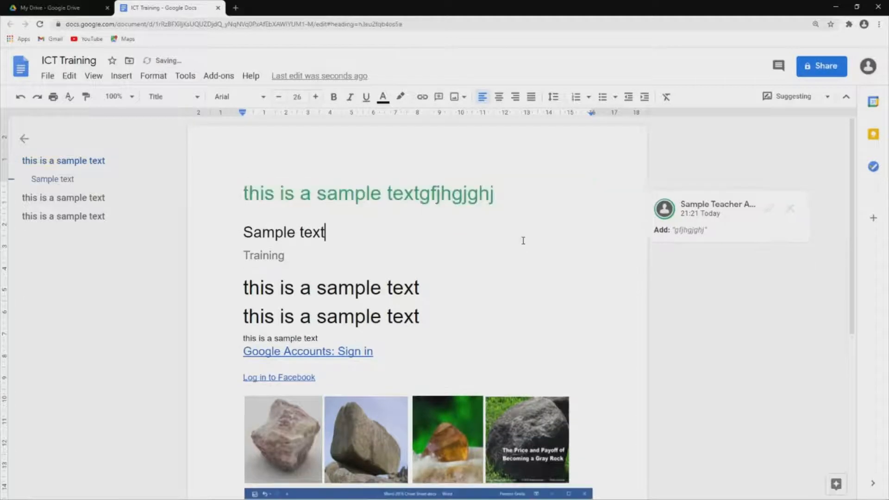
pyautogui.click(718, 216)
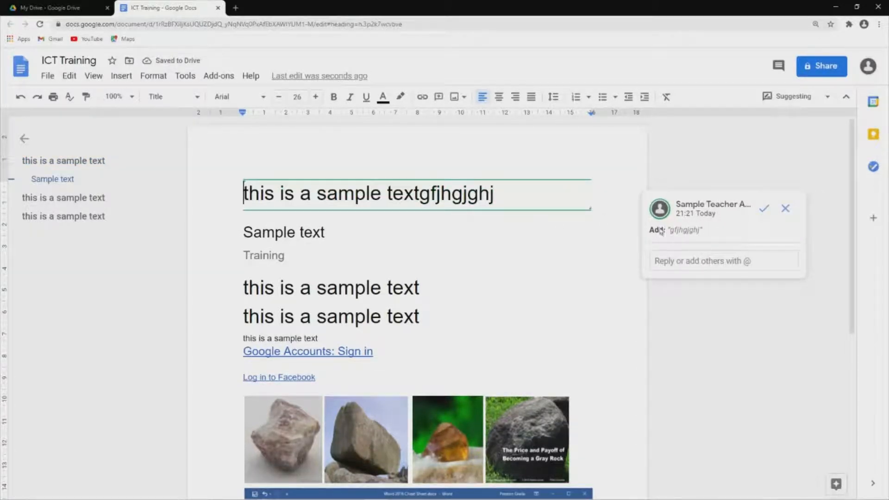
pyautogui.click(452, 195)
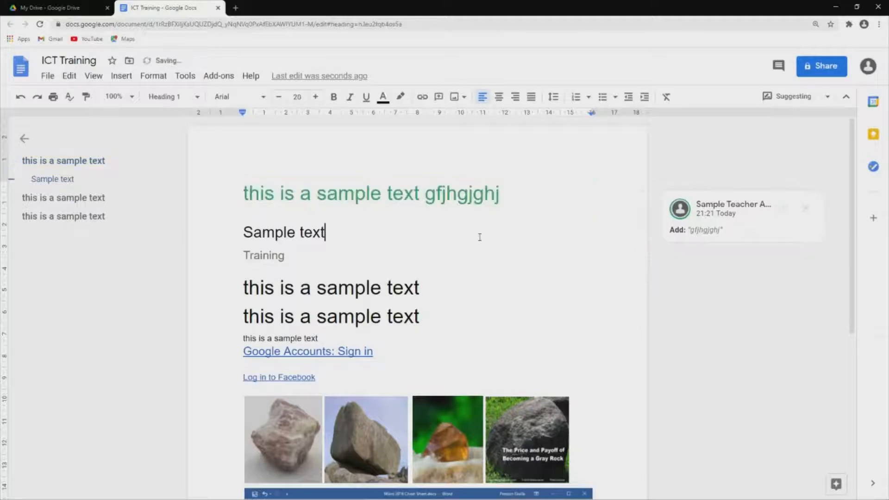
pyautogui.moveTo(244, 195); pyautogui.dragTo(501, 200)
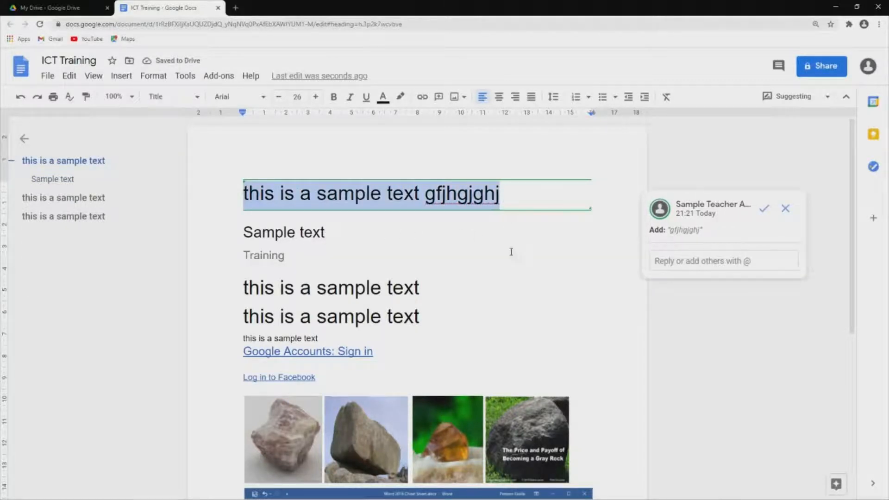
pyautogui.click(510, 251)
pyautogui.moveTo(246, 197); pyautogui.dragTo(485, 199)
pyautogui.click(532, 236)
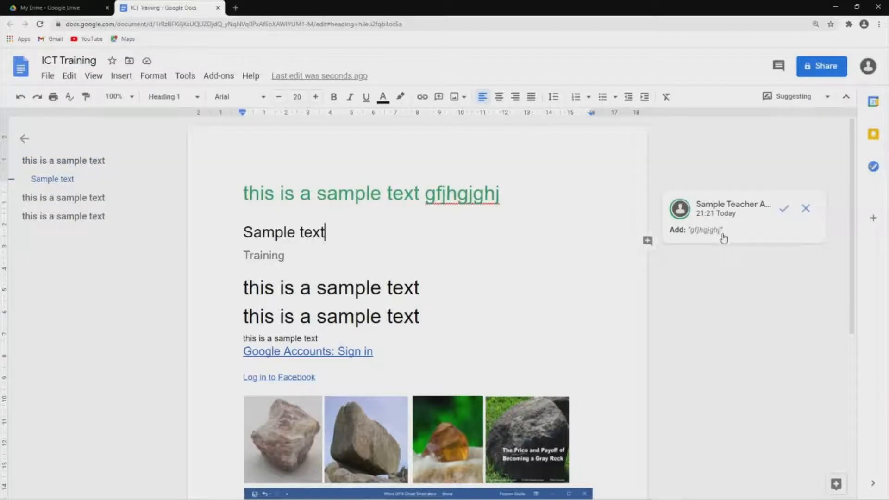
# Suggest inserting "dhgfhgh" after "Samp" in the Sample text heading, followed by a paragraph break before "le text".
pyautogui.doubleClick(414, 229)
pyautogui.press('Left')
pyautogui.press('Left')
pyautogui.press('Left')
pyautogui.press('Left')
pyautogui.press('Left')
pyautogui.press('Left')
pyautogui.press('Left')
pyautogui.press('Left')
pyautogui.write('dhgfhgh')
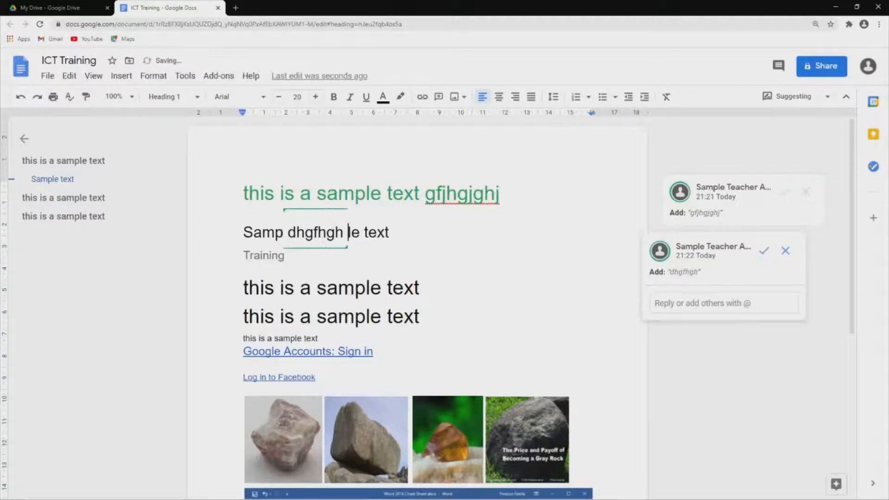
pyautogui.press('Return')
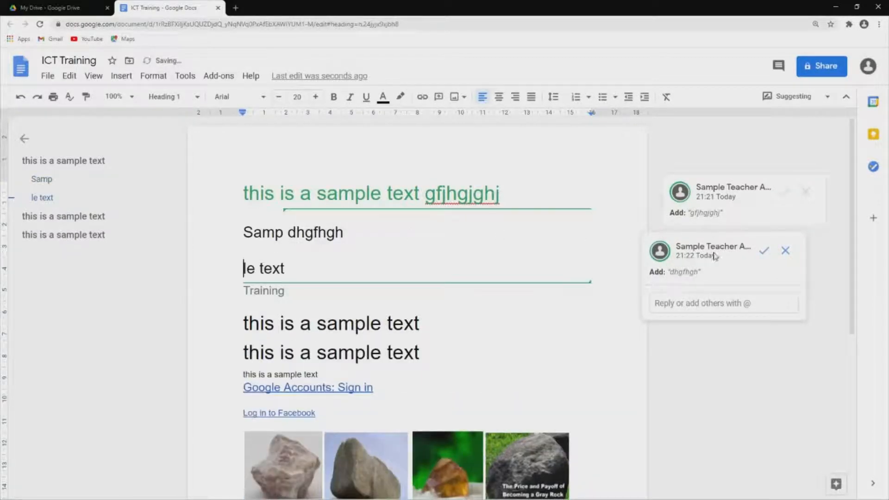
pyautogui.click(304, 268)
pyautogui.click(308, 290)
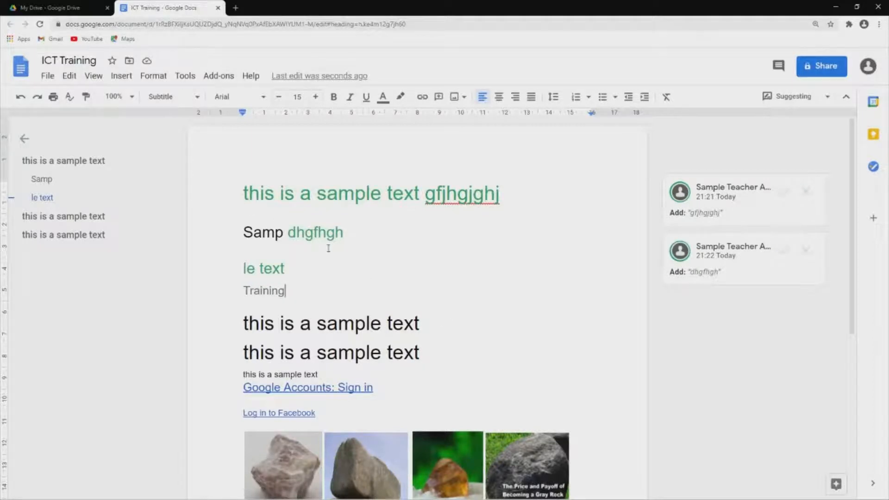
pyautogui.hotkey('ctrl', 'Home')
pyautogui.hotkey('shift', 'Down')
pyautogui.hotkey('shift', 'Down')
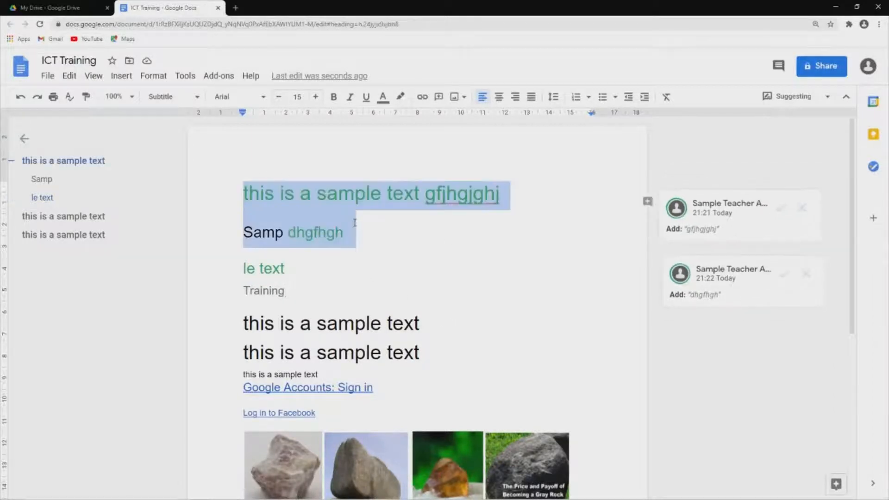
pyautogui.click(453, 266)
pyautogui.click(359, 294)
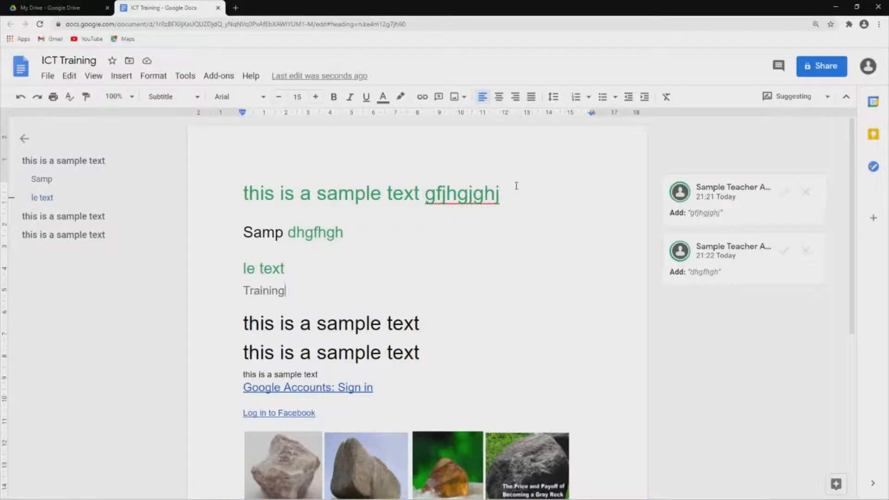
# Switch the document back to Editing mode and reject both suggested additions.
pyautogui.click(815, 101)
pyautogui.click(797, 118)
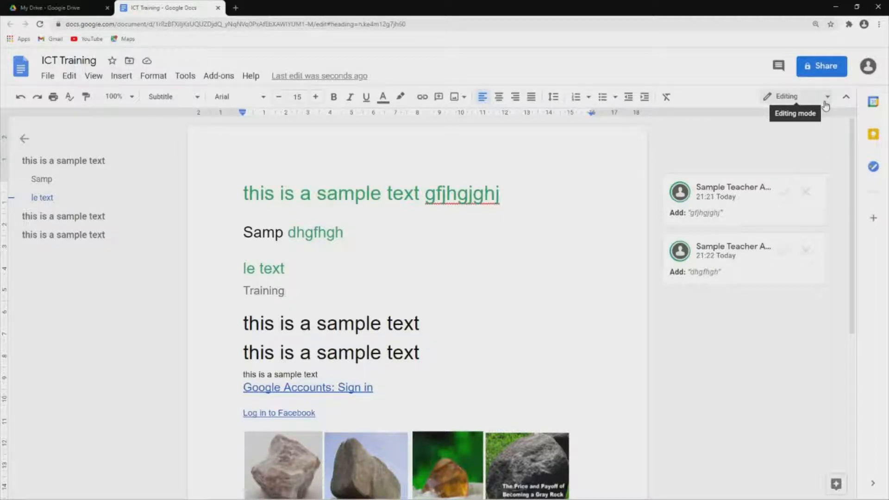
pyautogui.click(825, 105)
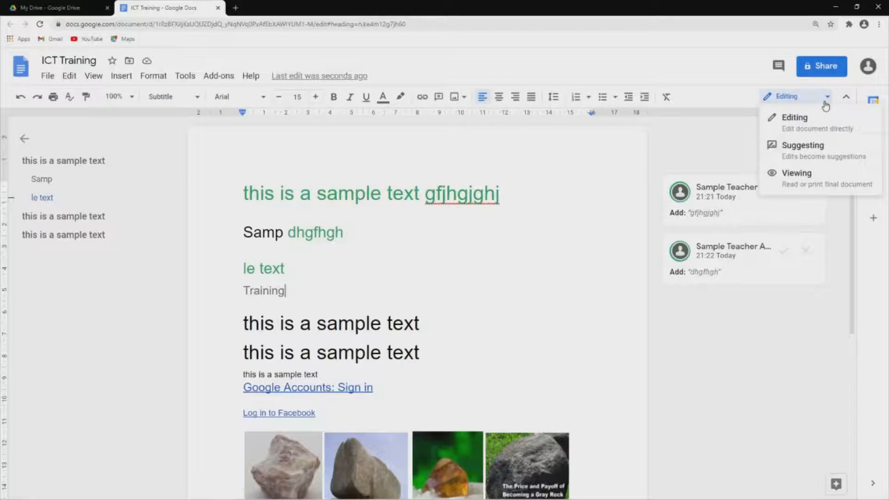
pyautogui.click(825, 105)
pyautogui.click(93, 77)
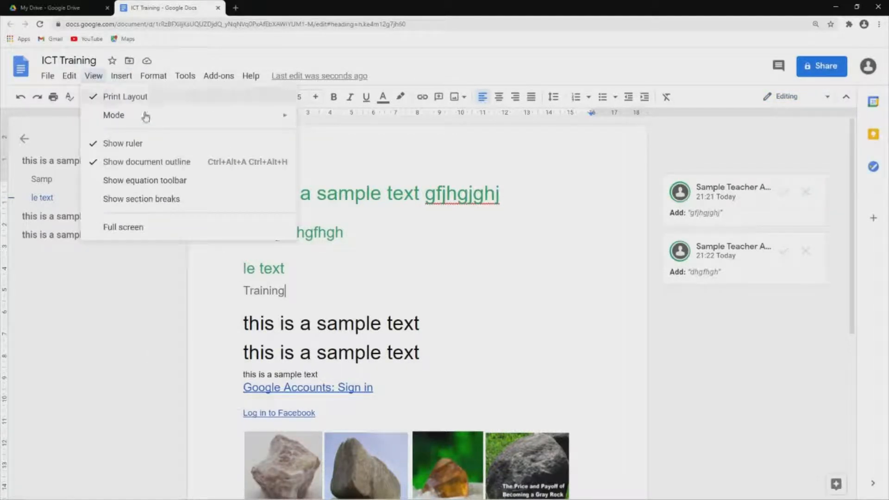
pyautogui.click(806, 192)
pyautogui.click(806, 251)
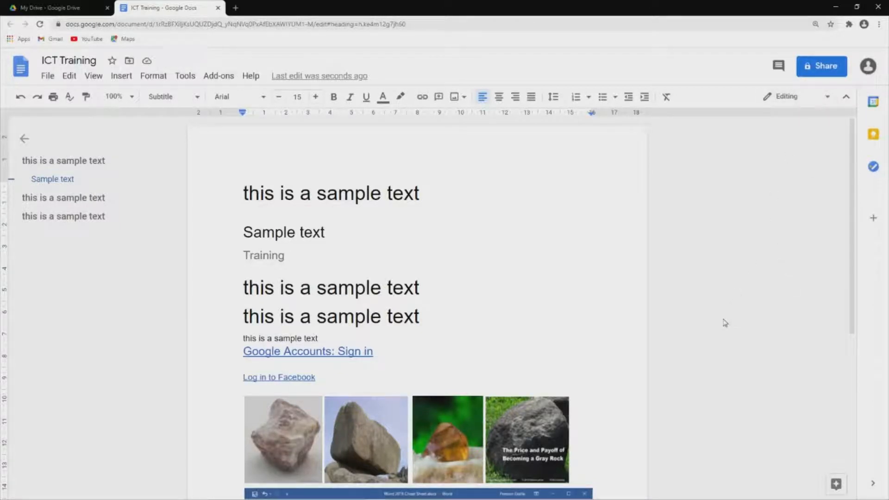
# Hide the document outline.
pyautogui.click(422, 317)
pyautogui.click(102, 79)
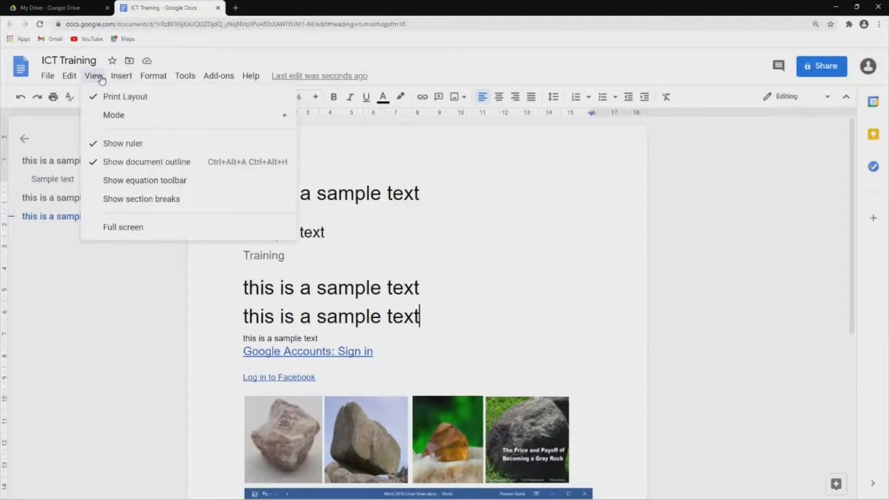
pyautogui.click(92, 164)
# Move the first "this is a sample text" heading below the Training subtitle.
pyautogui.hotkey('ctrl', 'Home')
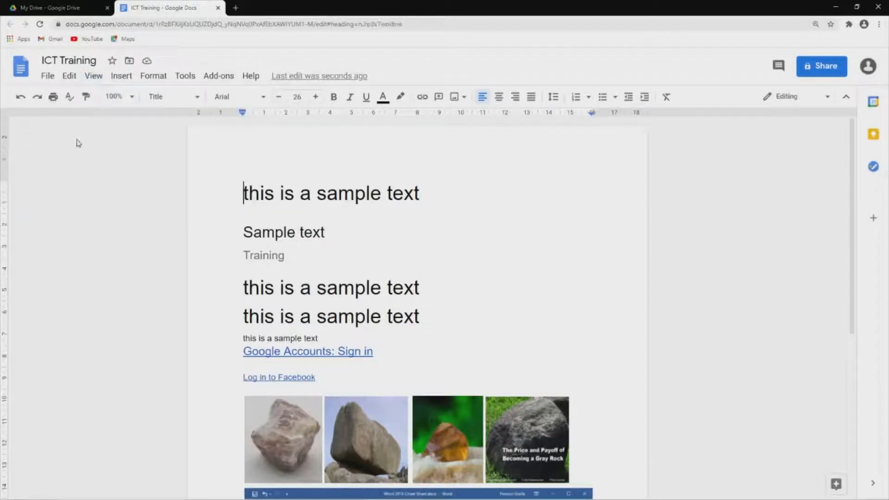
pyautogui.hotkey('shift', 'Down')
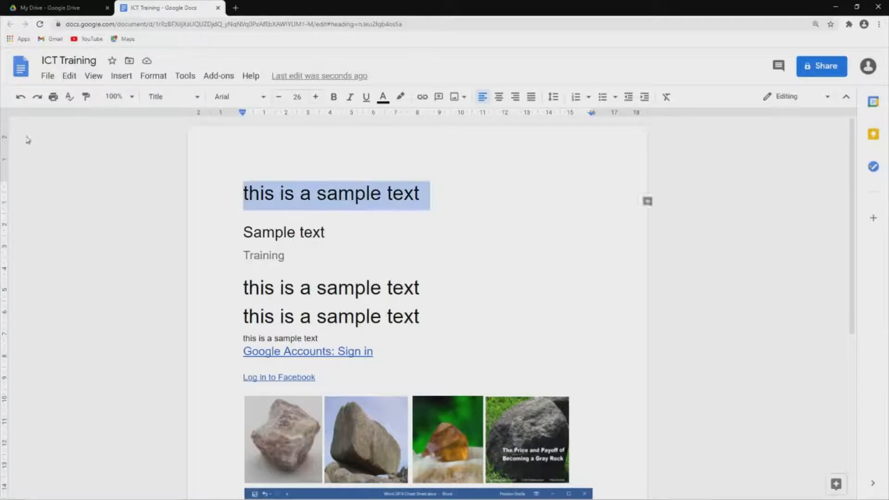
pyautogui.hotkey('ctrl', 'shift', 'Down')
pyautogui.hotkey('ctrl', 'shift', 'Down')
pyautogui.hotkey('ctrl', 'Home')
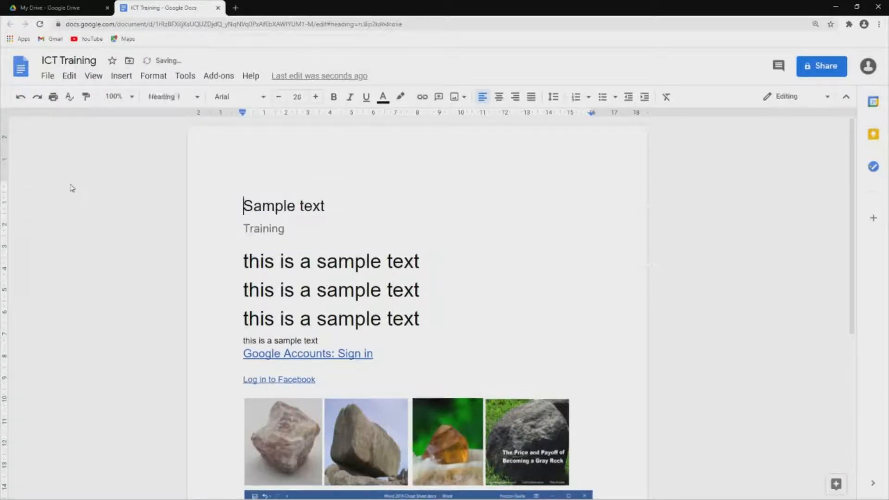
pyautogui.click(423, 252)
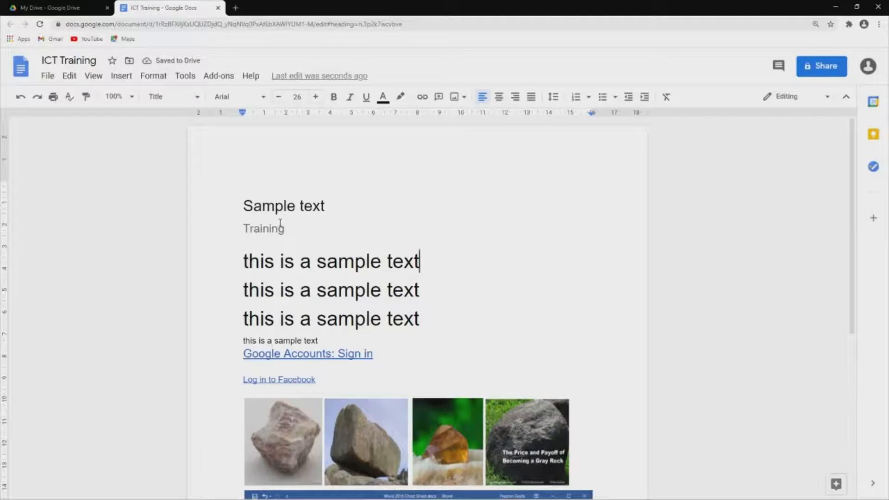
# Return the moved "this is a sample text" heading to the start of the document.
pyautogui.hotkey('shift', 'Home')
pyautogui.hotkey('ctrl', 'shift', 'Up')
pyautogui.hotkey('ctrl', 'shift', 'Up')
pyautogui.press('Left')
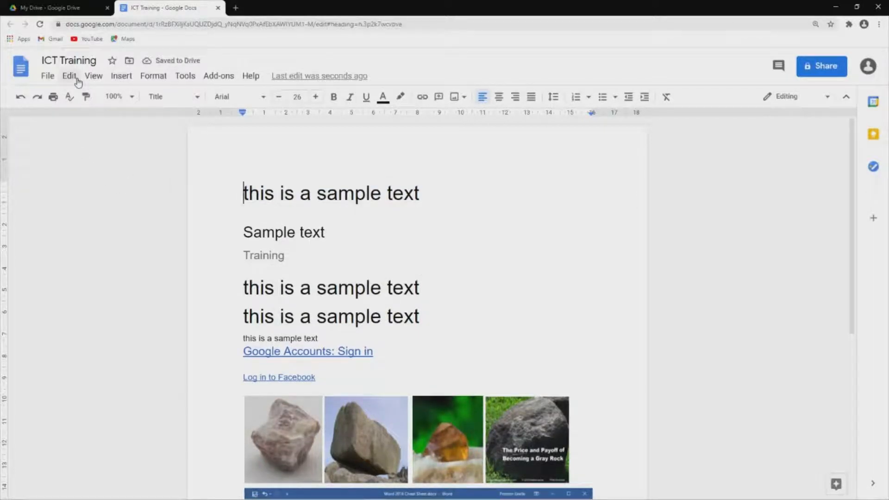
# Show the document outline again and select the text from the first heading through the small sample text line.
pyautogui.click(93, 77)
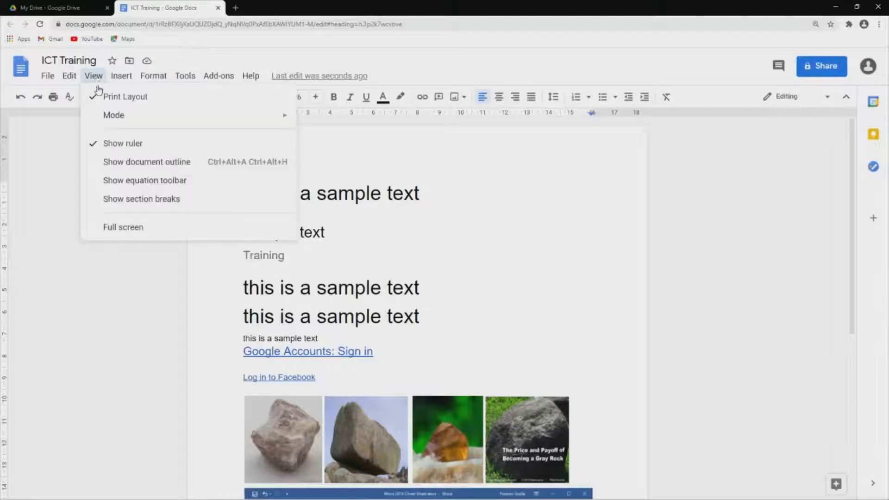
pyautogui.click(96, 163)
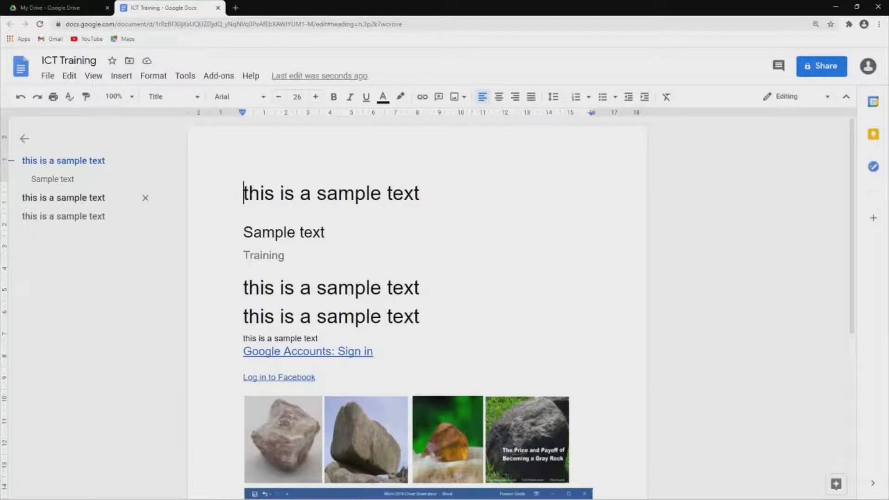
pyautogui.moveTo(245, 194); pyautogui.dragTo(396, 334)
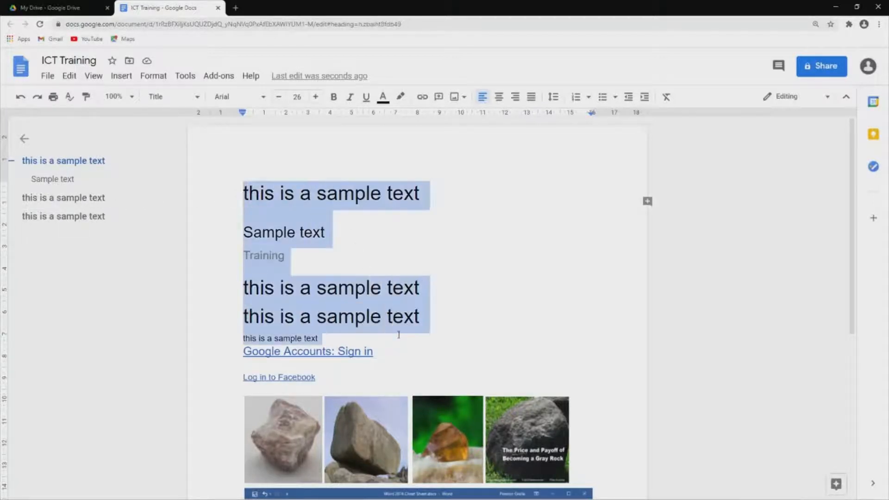
# Jump to the first and last "this is a sample text" headings through the document outline, ending with the cursor after the last heading.
pyautogui.click(463, 307)
pyautogui.click(58, 165)
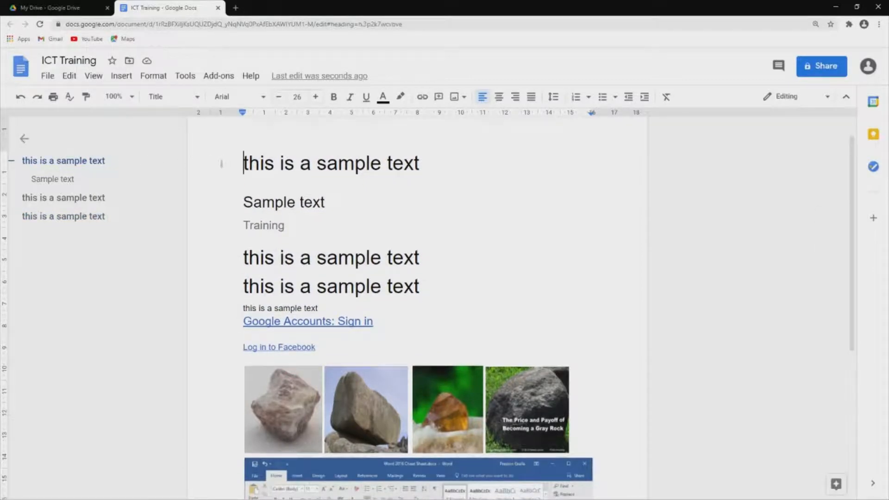
pyautogui.click(67, 218)
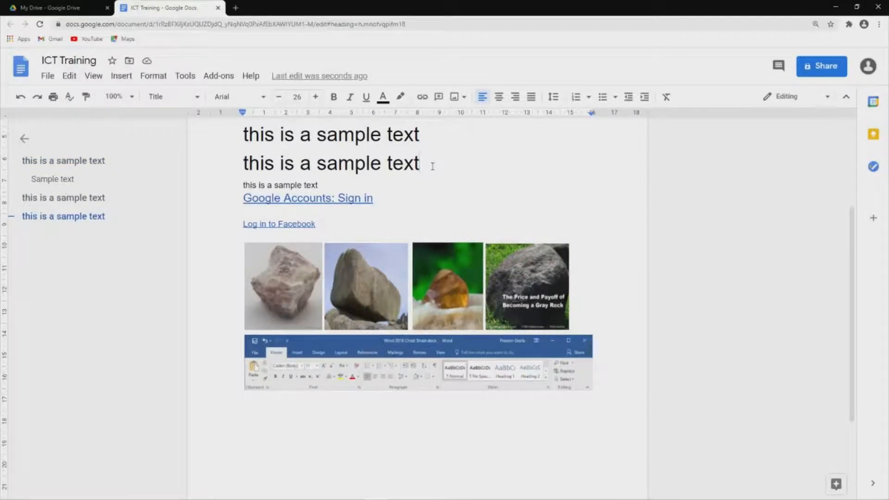
pyautogui.click(442, 181)
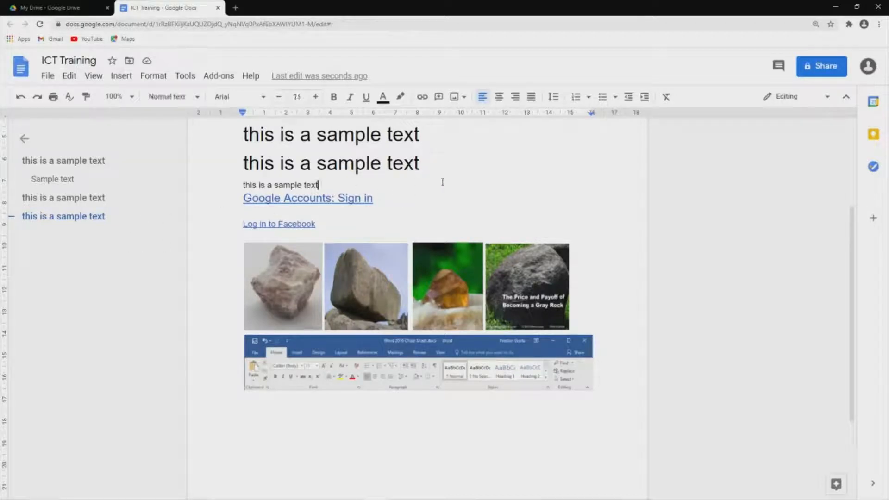
pyautogui.click(432, 175)
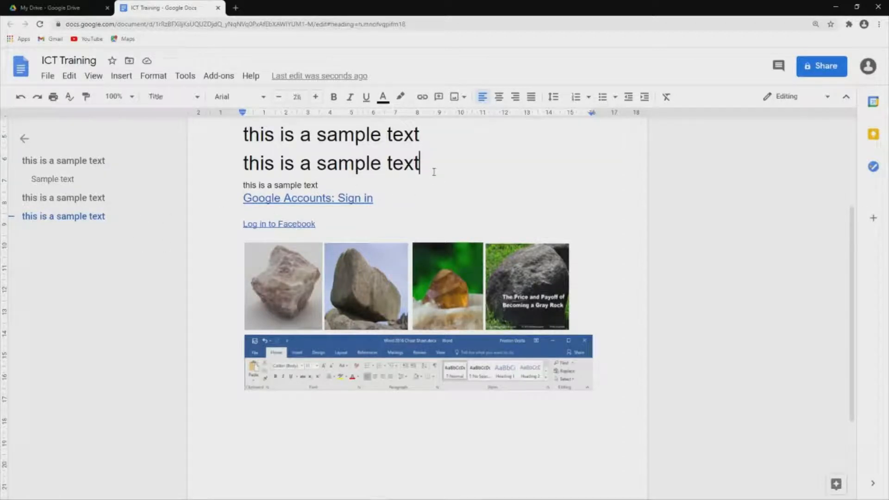
# Show the equation toolbar and start a new equation on its own line below the last large "this is a sample text" heading.
pyautogui.click(106, 78)
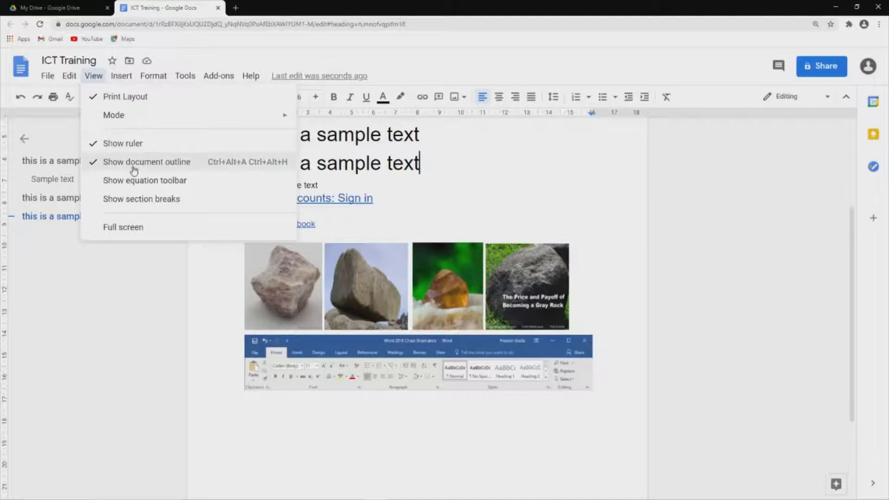
pyautogui.click(94, 181)
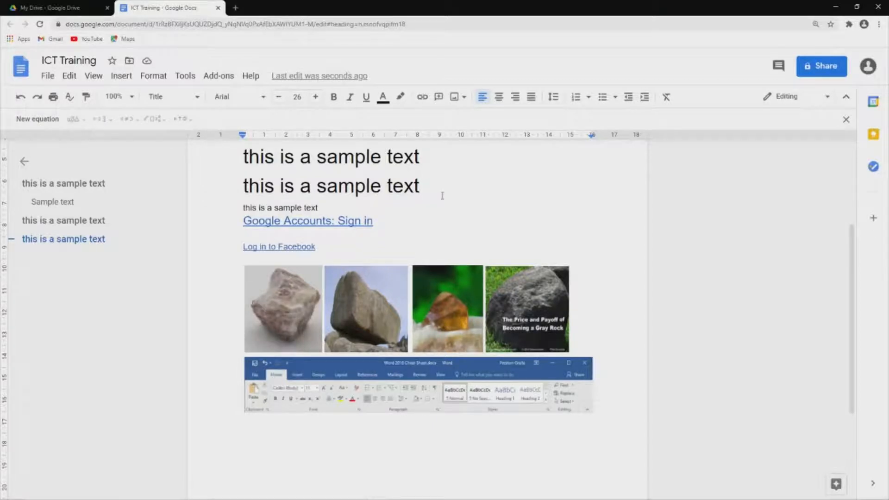
pyautogui.press('Return')
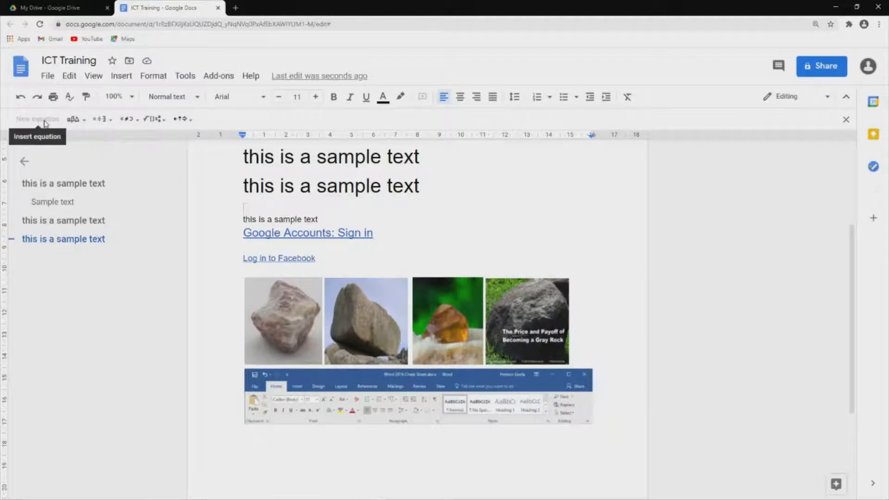
pyautogui.click(94, 77)
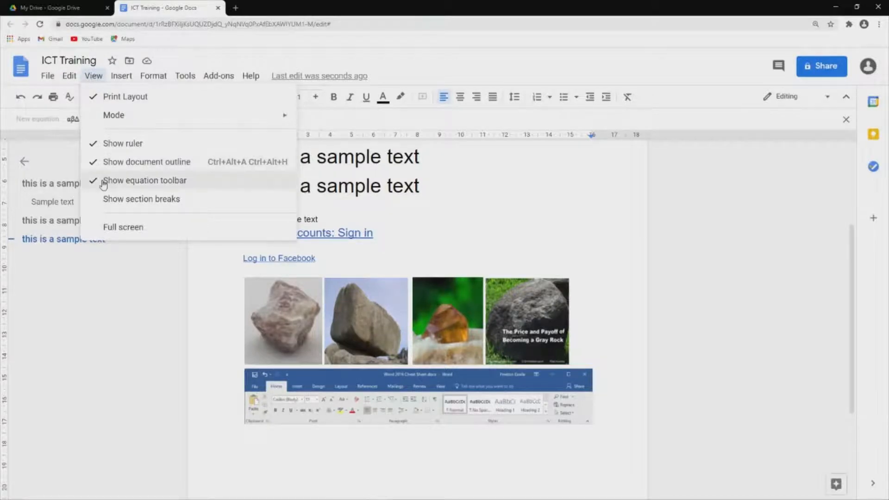
pyautogui.click(93, 77)
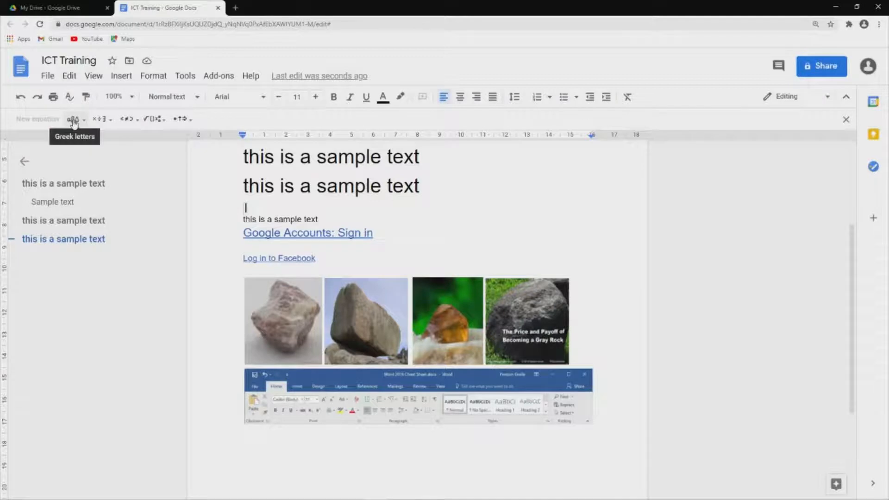
# Build the equation 3 × 2 using the multiplication symbol from the math operations.
pyautogui.click(98, 121)
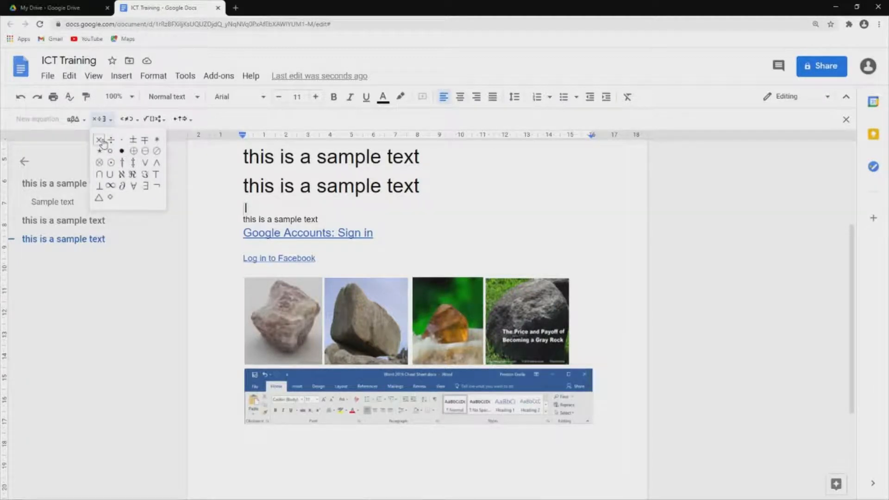
pyautogui.click(101, 140)
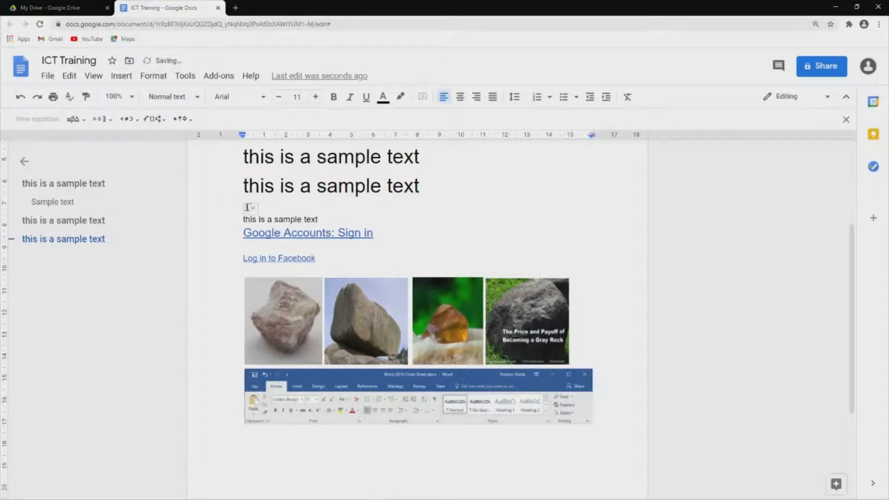
pyautogui.write('3')
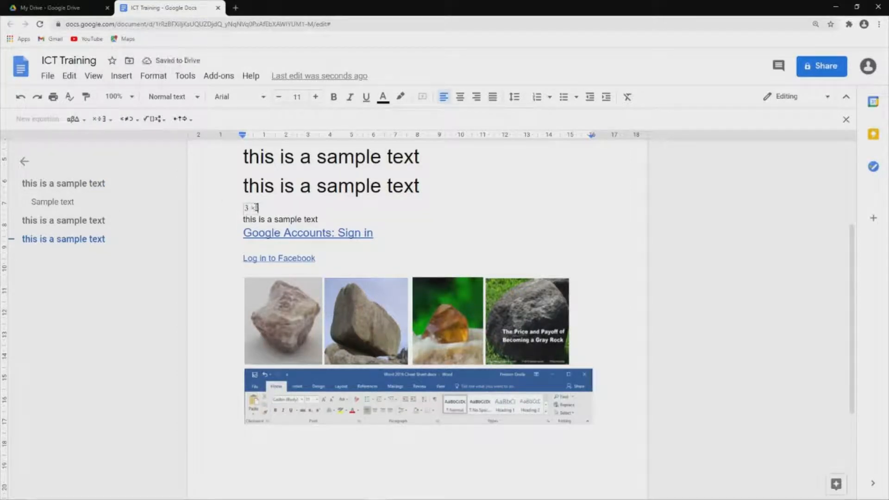
pyautogui.press('Right')
pyautogui.write('2')
pyautogui.press('Right')
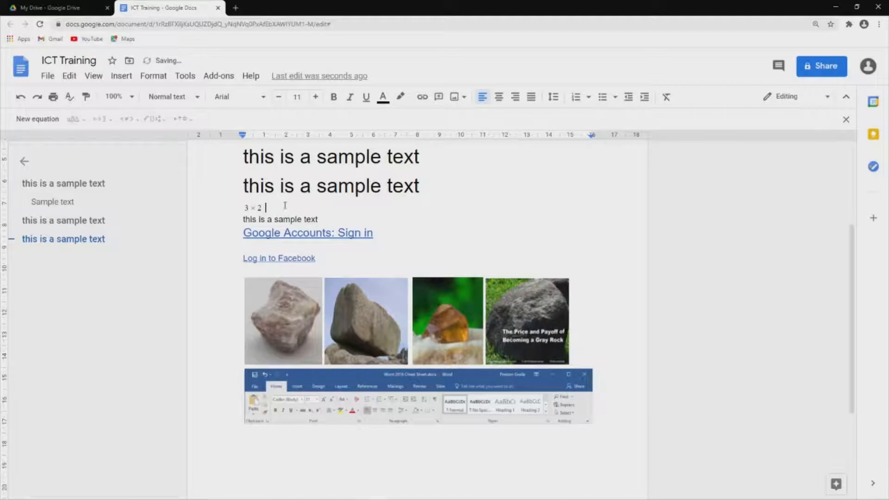
# Hide the equation toolbar.
pyautogui.click(94, 76)
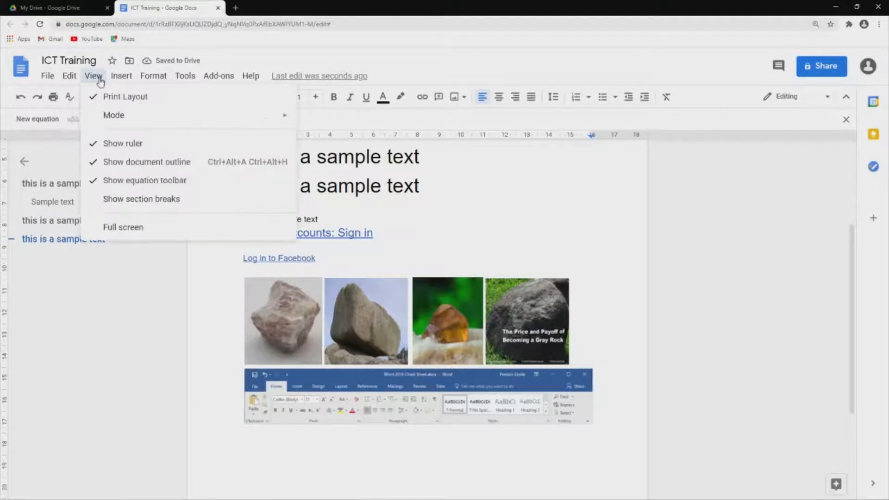
pyautogui.click(95, 180)
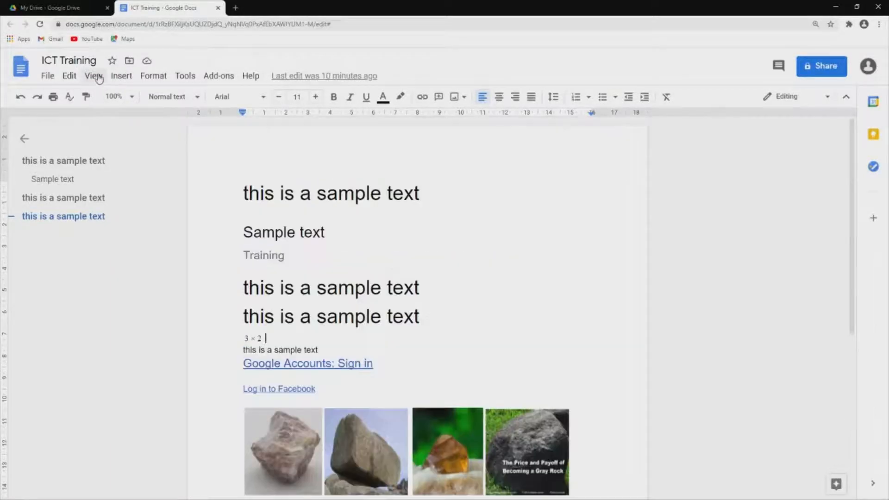
pyautogui.click(94, 75)
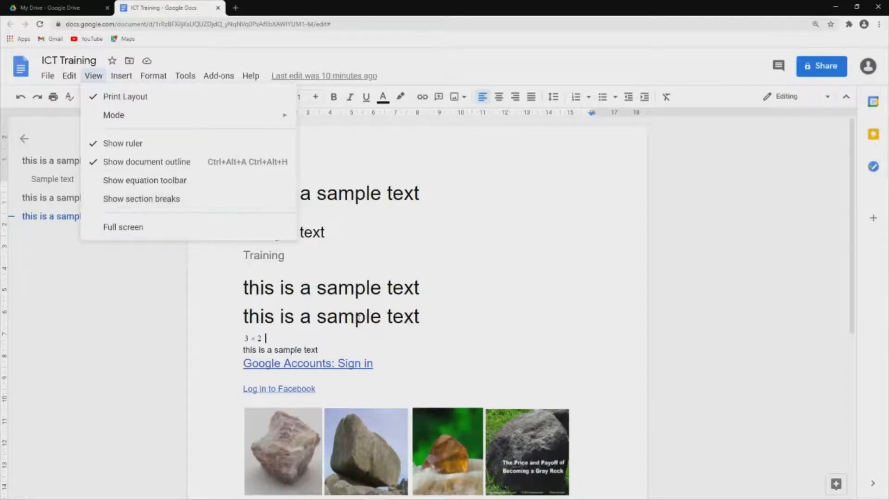
pyautogui.click(412, 319)
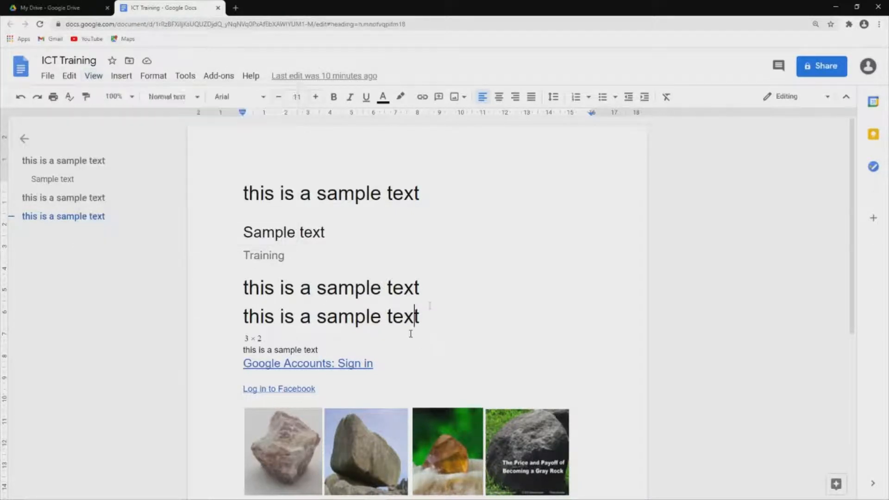
# Insert a next-page section break after the "this is a sample text" heading directly below the Training subtitle.
pyautogui.click(430, 280)
pyautogui.click(122, 76)
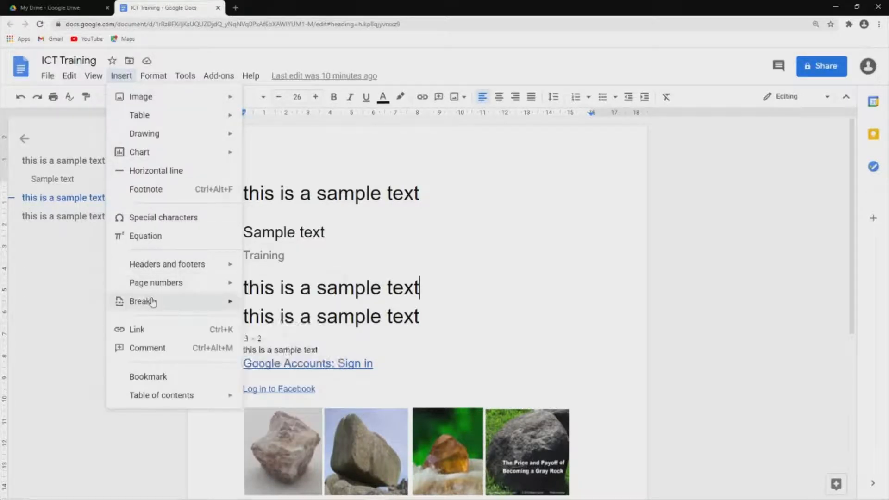
pyautogui.moveTo(153, 302)
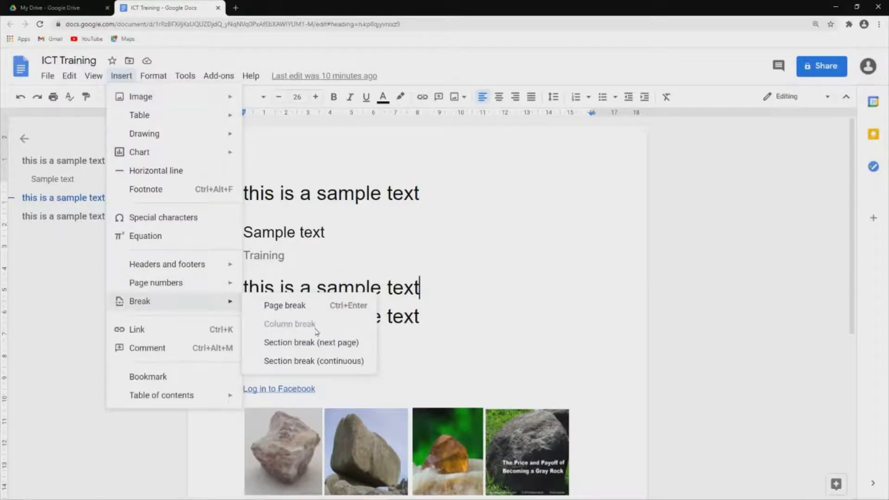
pyautogui.click(341, 344)
pyautogui.scroll(5, 370, 324)
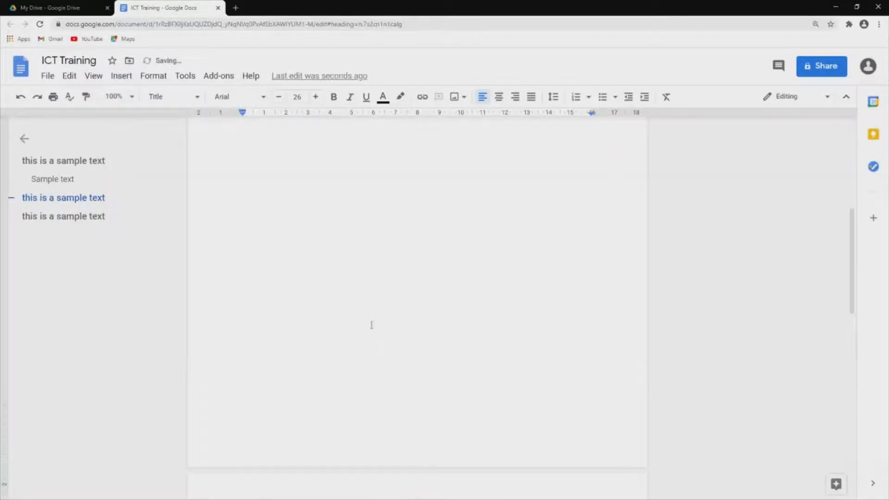
pyautogui.scroll(-5, 374, 256)
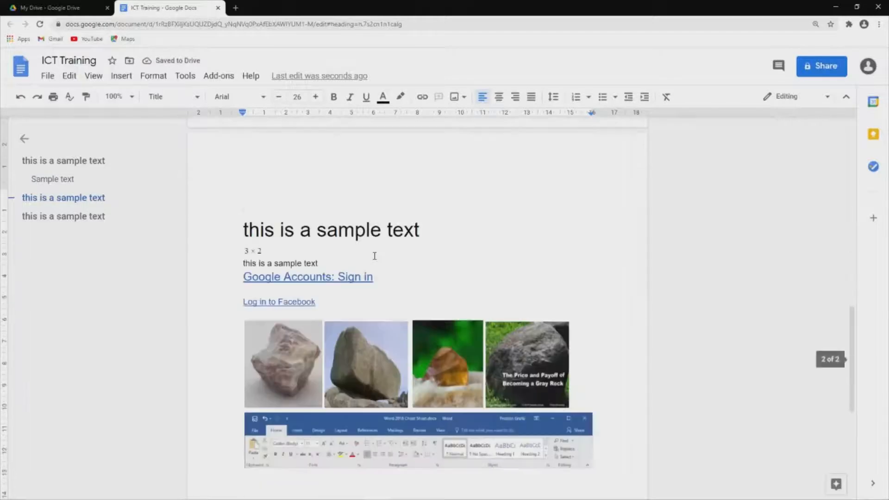
pyautogui.scroll(2, 463, 259)
pyautogui.scroll(10, 473, 265)
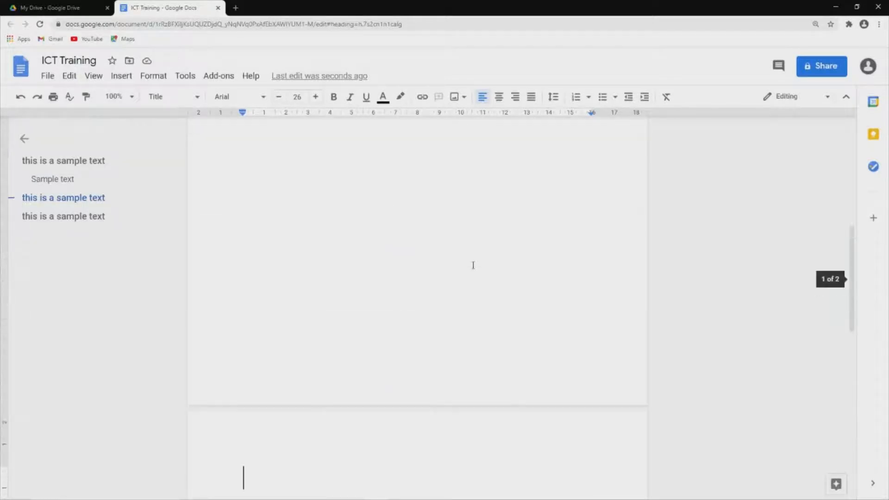
# Show section breaks in the document and point out the break line below the last heading on the first page.
pyautogui.click(461, 280)
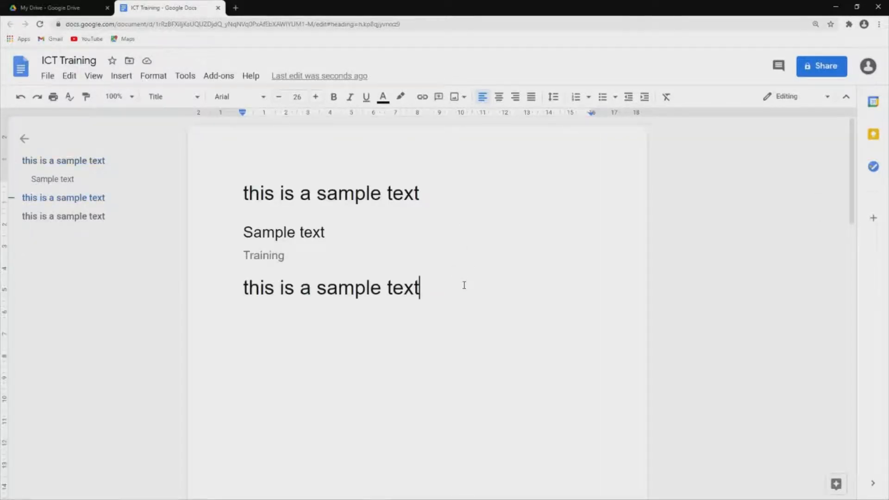
pyautogui.click(93, 76)
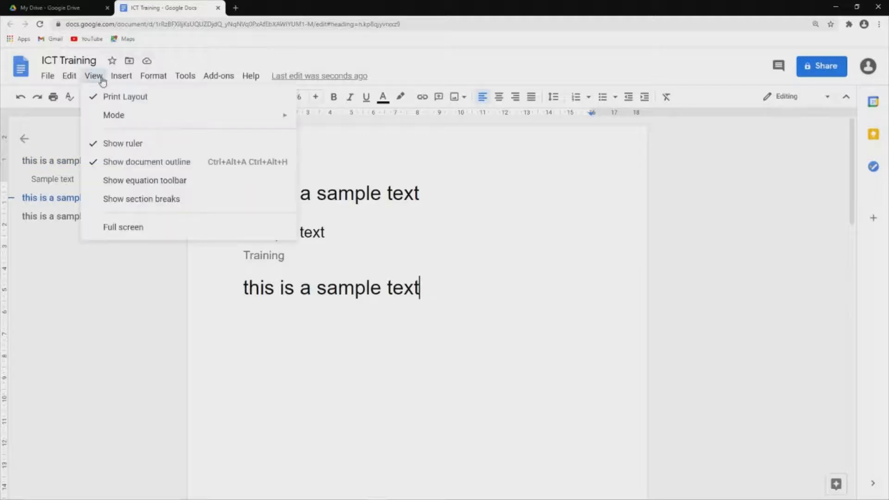
pyautogui.click(96, 198)
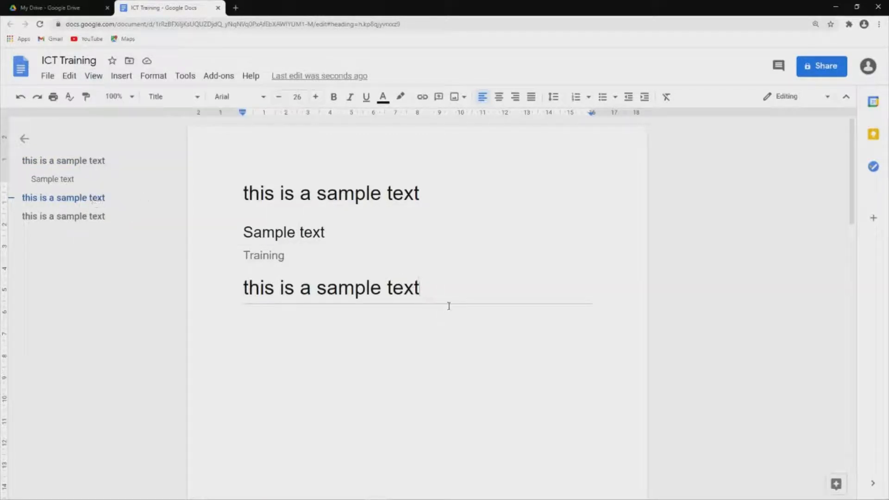
pyautogui.moveTo(240, 301); pyautogui.dragTo(579, 304)
pyautogui.click(590, 301)
pyautogui.click(536, 307)
pyautogui.moveTo(235, 297); pyautogui.dragTo(503, 312)
pyautogui.click(580, 299)
# Insert another next-page section break after the small "this is a sample text" line below the equation on the second page.
pyautogui.scroll(-15, 427, 288)
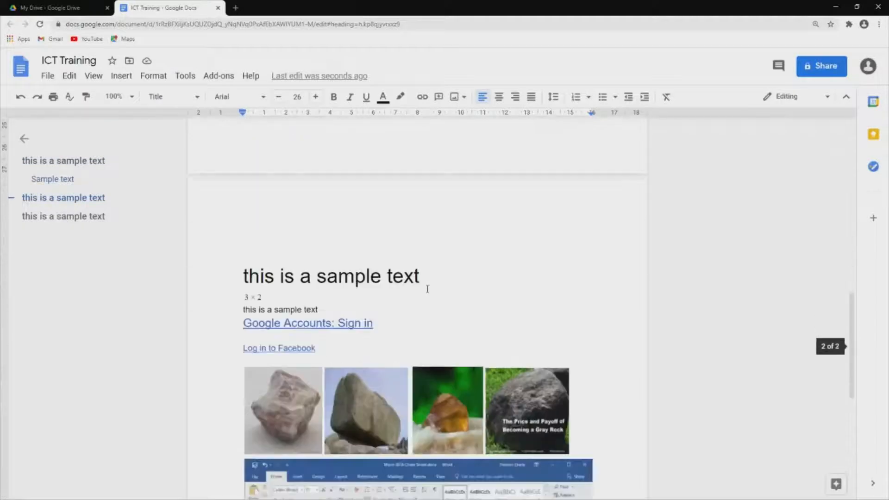
pyautogui.scroll(-3, 426, 288)
pyautogui.scroll(5, 438, 278)
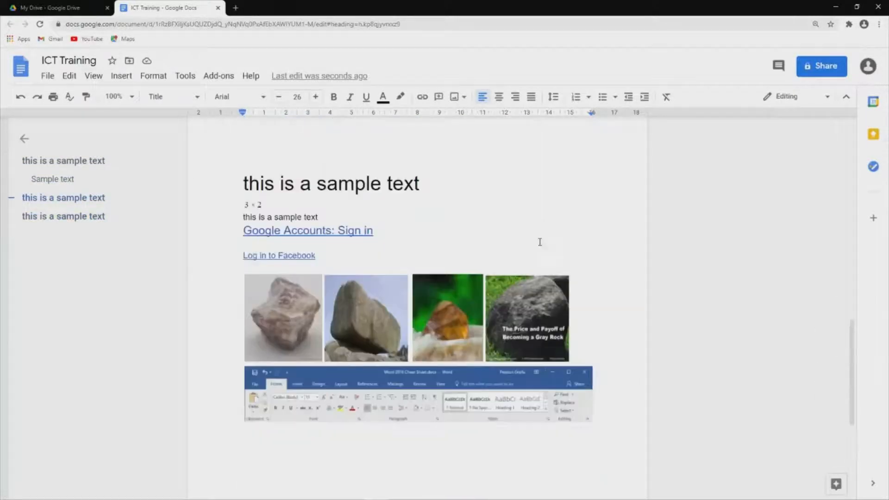
pyautogui.click(394, 211)
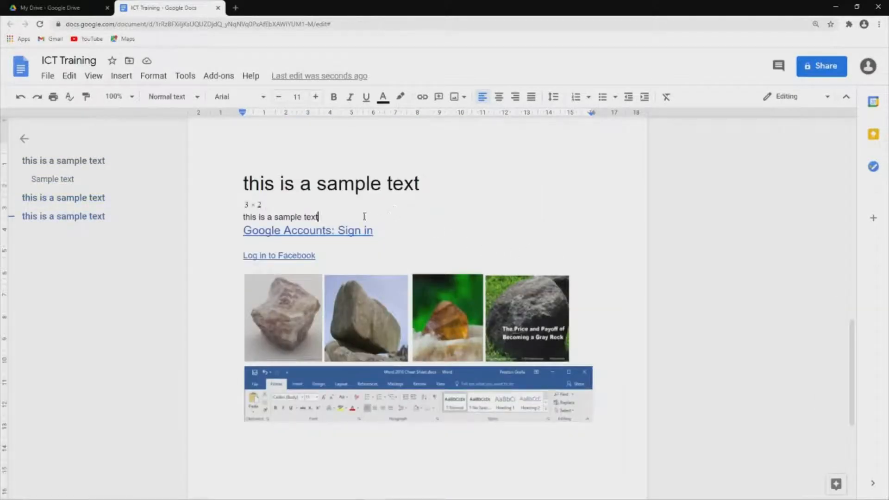
pyautogui.click(124, 76)
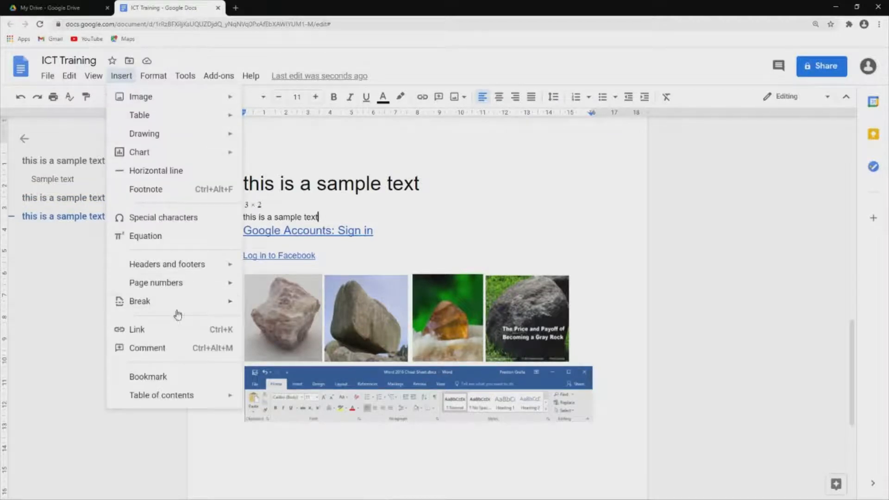
pyautogui.moveTo(178, 301)
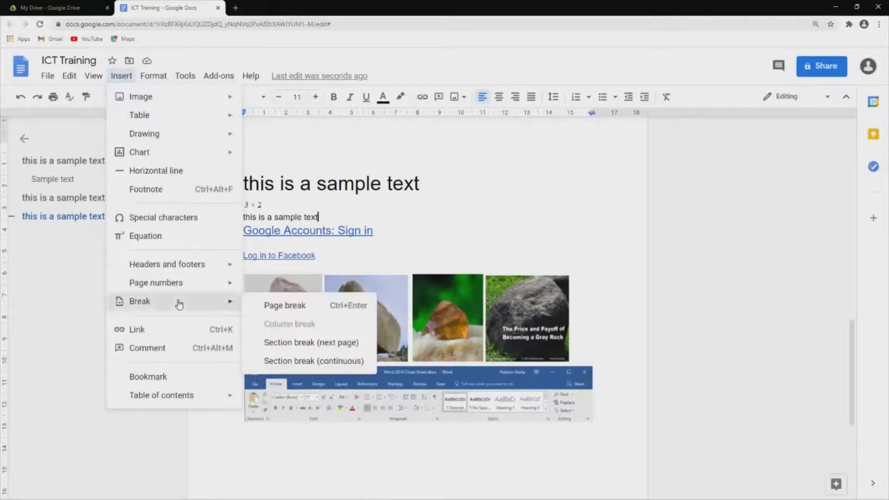
pyautogui.click(303, 345)
pyautogui.scroll(9, 307, 337)
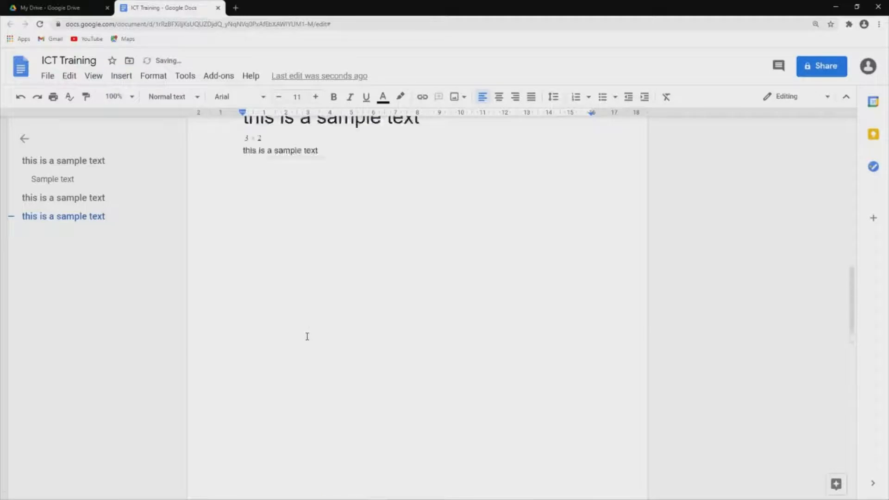
# Hide the section breaks and place the cursor in the last heading on the first page.
pyautogui.click(93, 75)
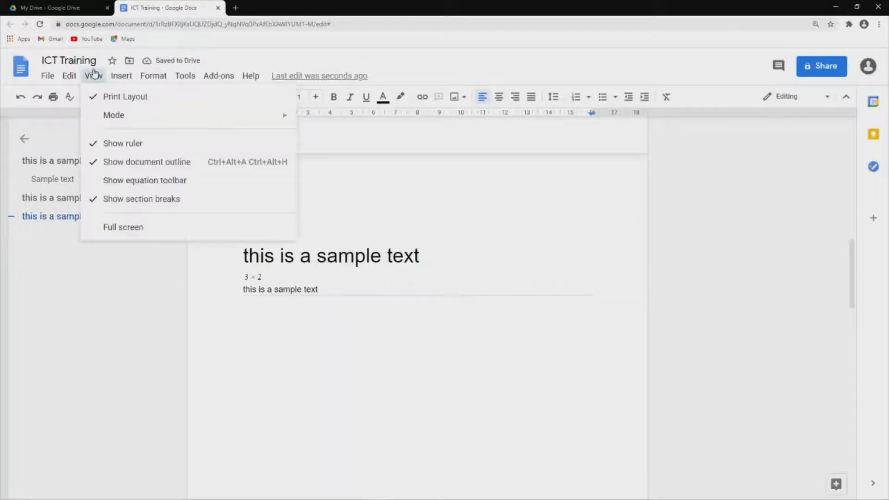
pyautogui.click(92, 204)
pyautogui.scroll(6, 378, 344)
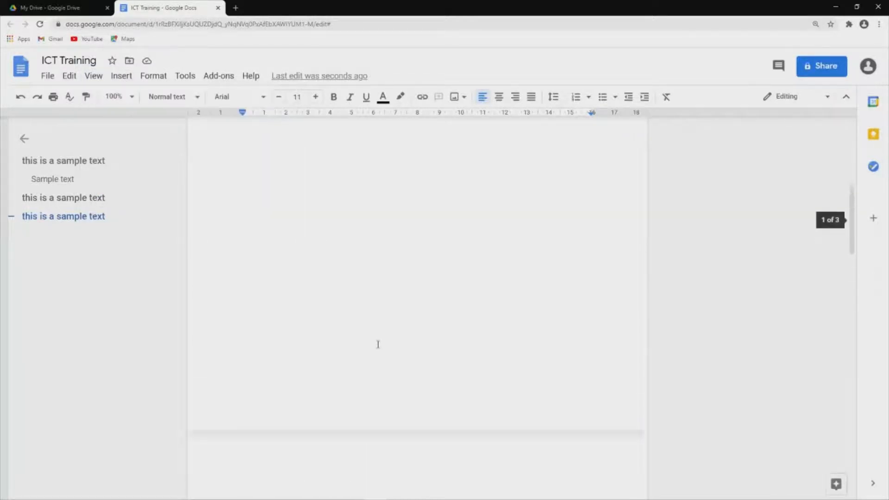
pyautogui.scroll(1, 378, 344)
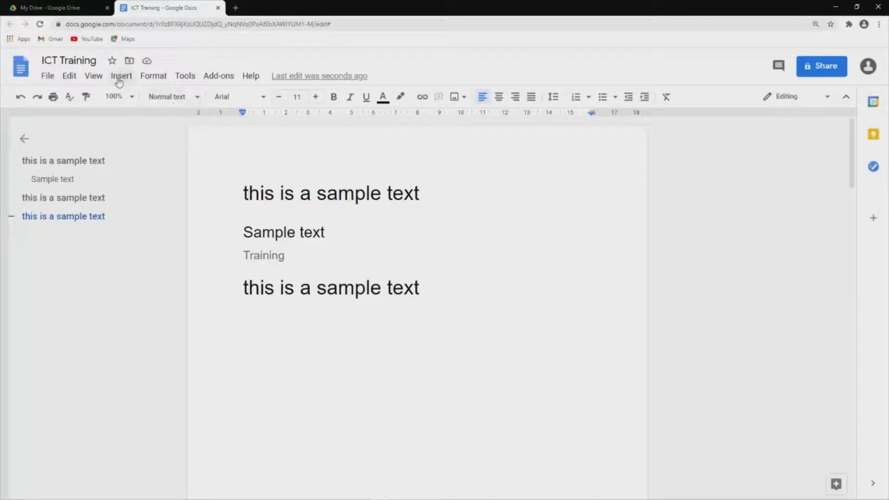
pyautogui.click(263, 313)
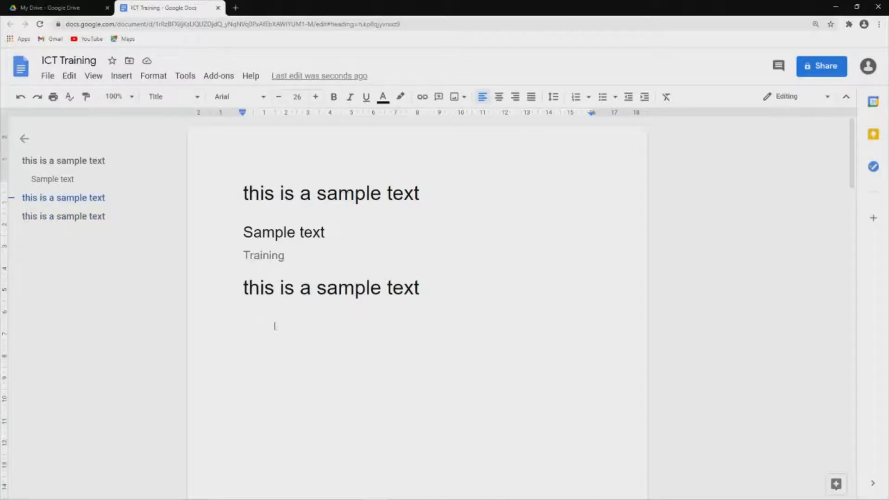
# Undo both section breaks and place the cursor in the first "this is a sample text" heading.
pyautogui.hotkey('ctrl', 'z')
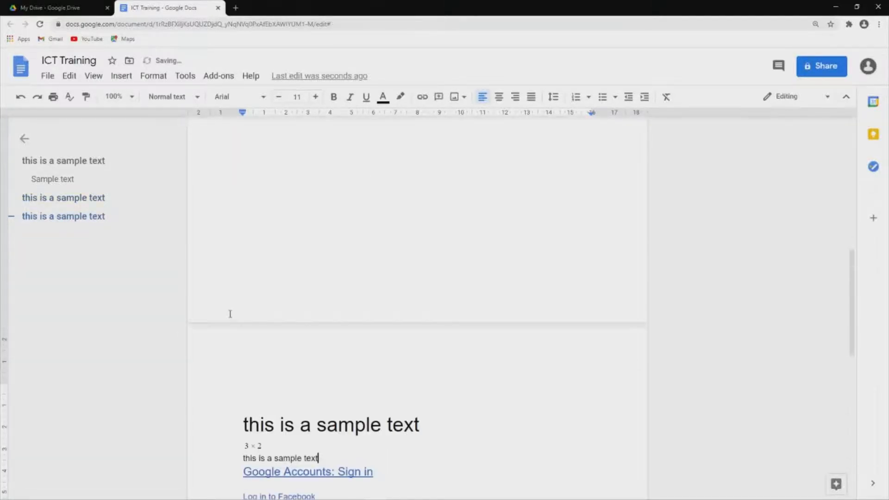
pyautogui.hotkey('ctrl', 'z')
pyautogui.scroll(3, 250, 280)
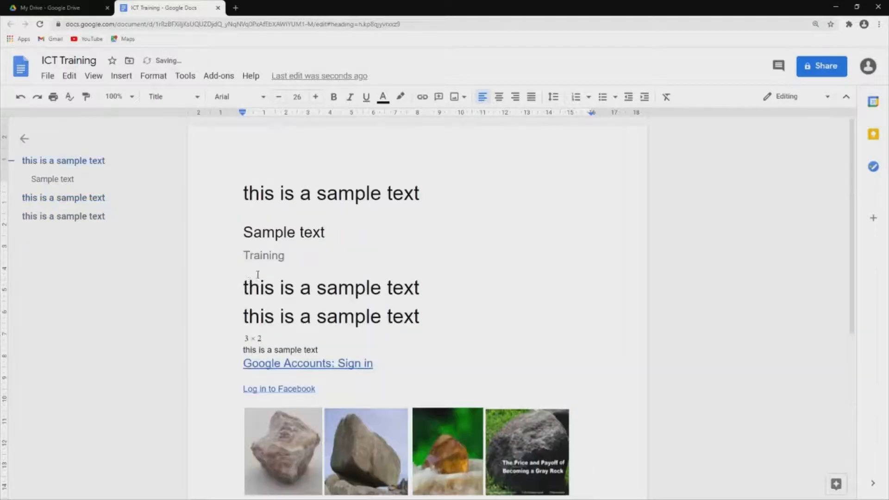
pyautogui.click(260, 193)
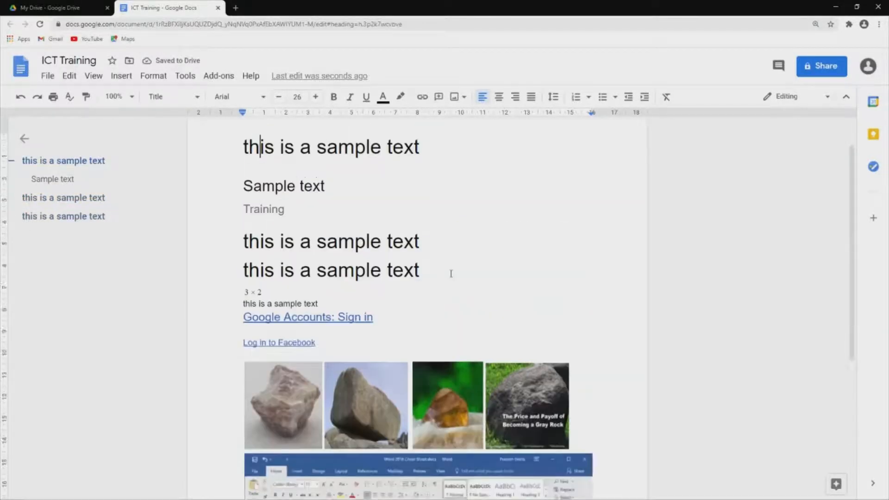
# Display the document in full screen, and exit full screen to bring the controls back.
pyautogui.click(94, 75)
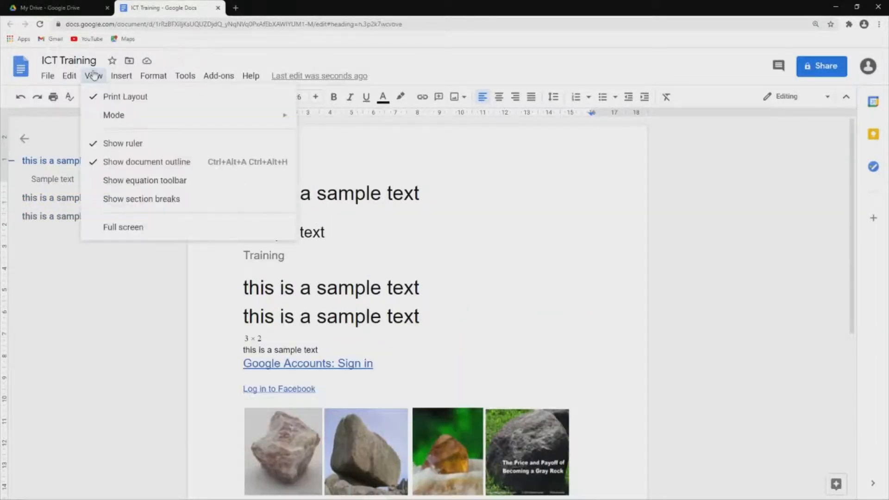
pyautogui.click(106, 228)
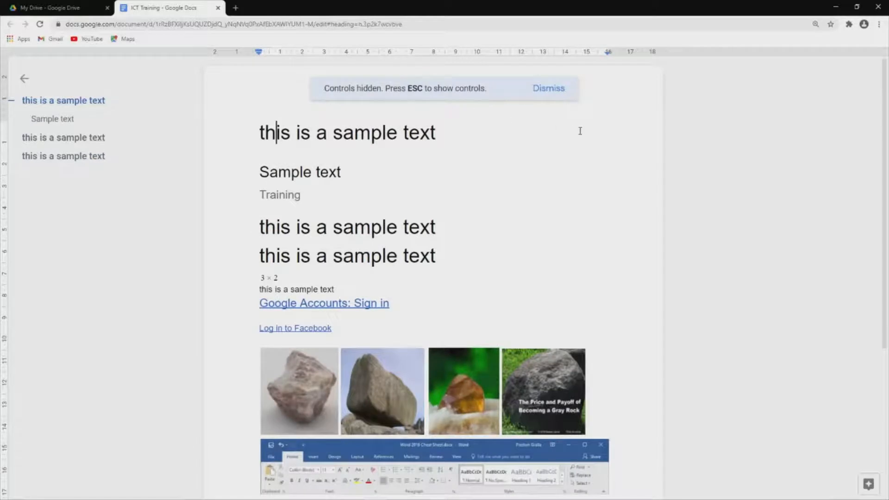
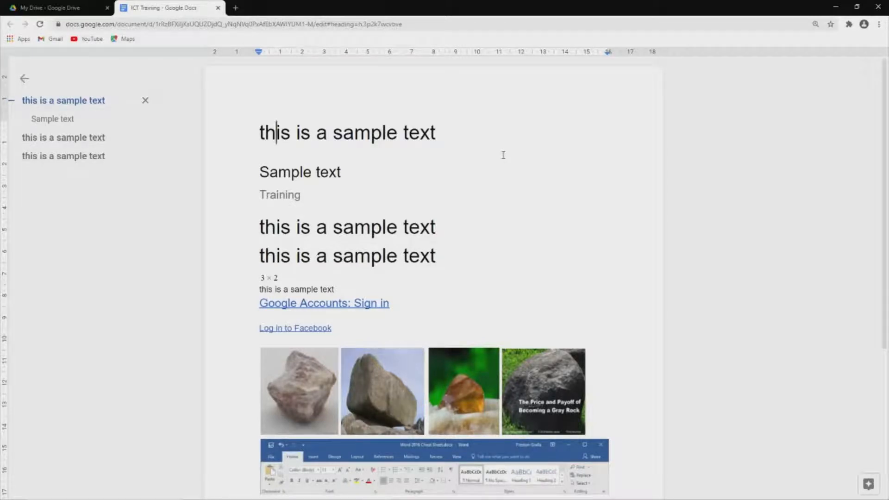
pyautogui.press('Escape')
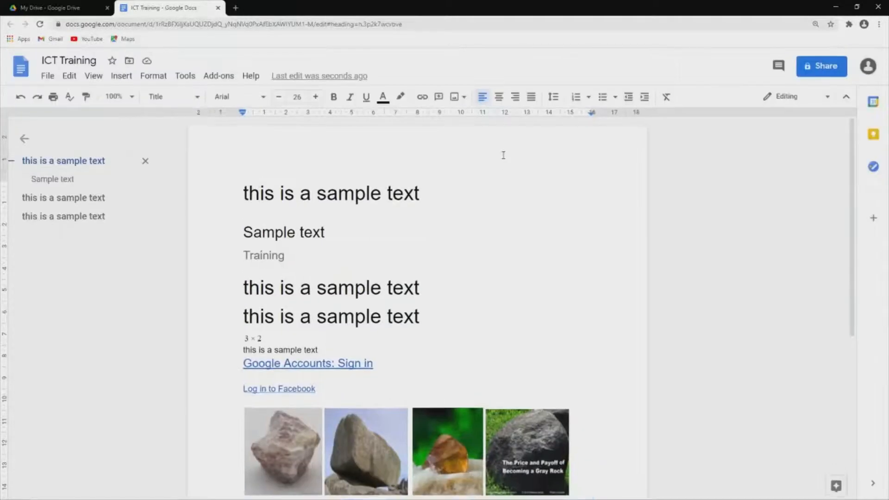
pyautogui.click(96, 76)
pyautogui.click(98, 80)
pyautogui.click(452, 198)
# Place the cursor after the Training subtitle and review the available sources for inserting an image.
pyautogui.click(328, 255)
pyautogui.click(122, 81)
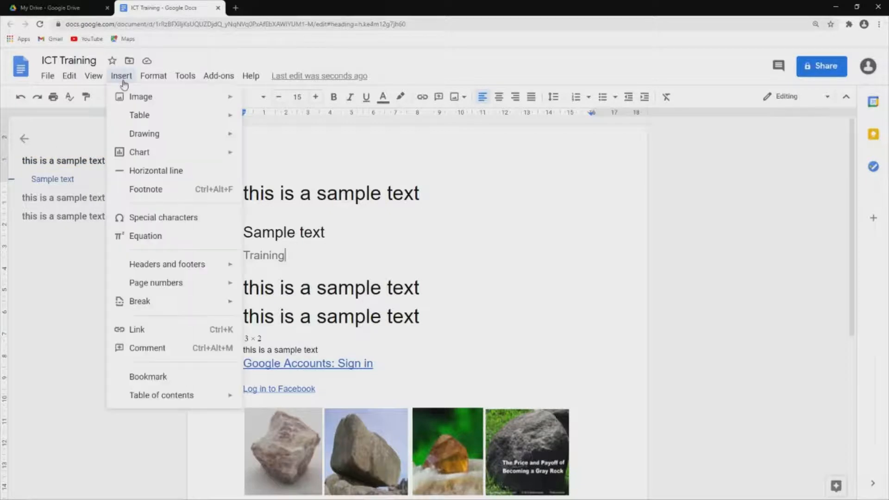
pyautogui.click(122, 81)
pyautogui.click(123, 81)
pyautogui.moveTo(134, 98)
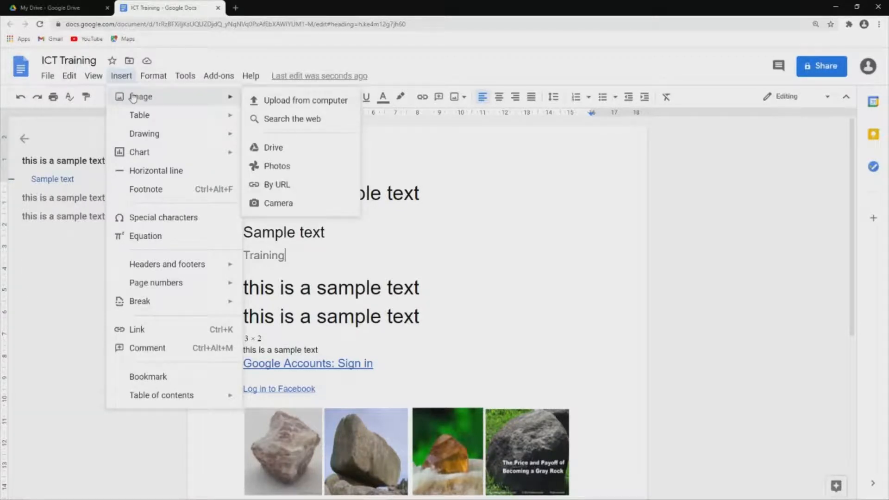
pyautogui.click(458, 98)
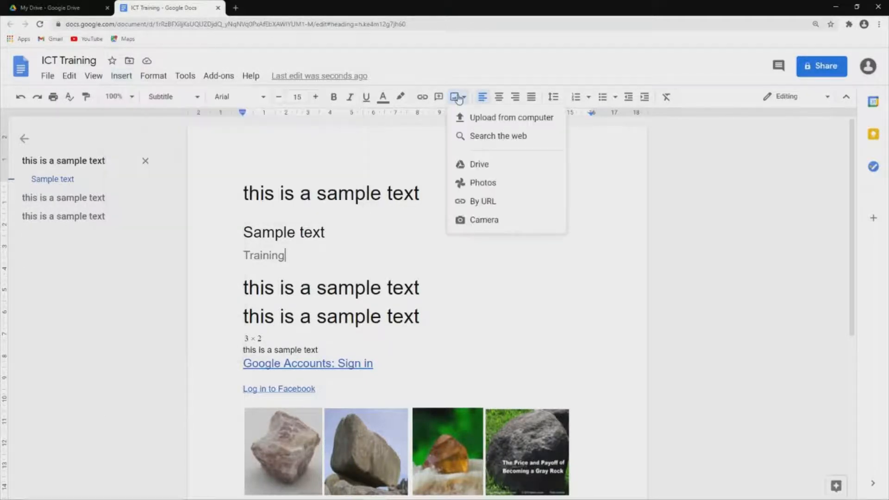
# Insert a table of three columns and two rows below the Training subtitle.
pyautogui.click(123, 76)
pyautogui.moveTo(179, 96)
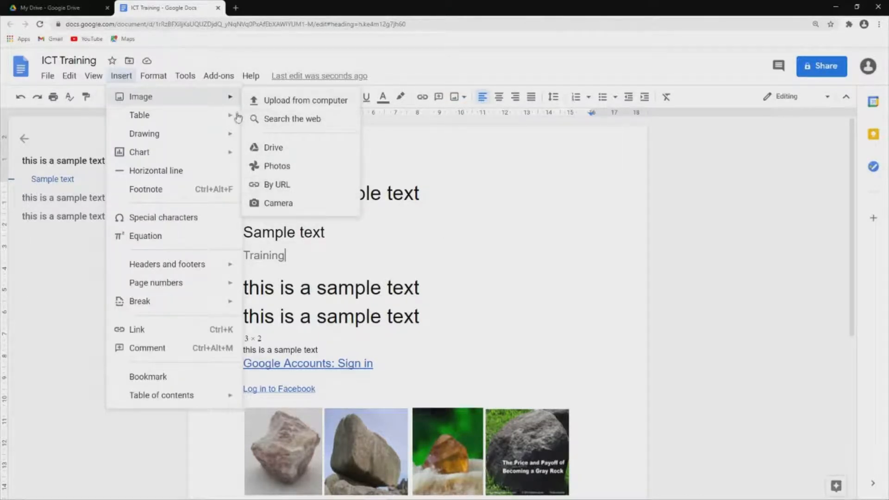
pyautogui.moveTo(224, 119)
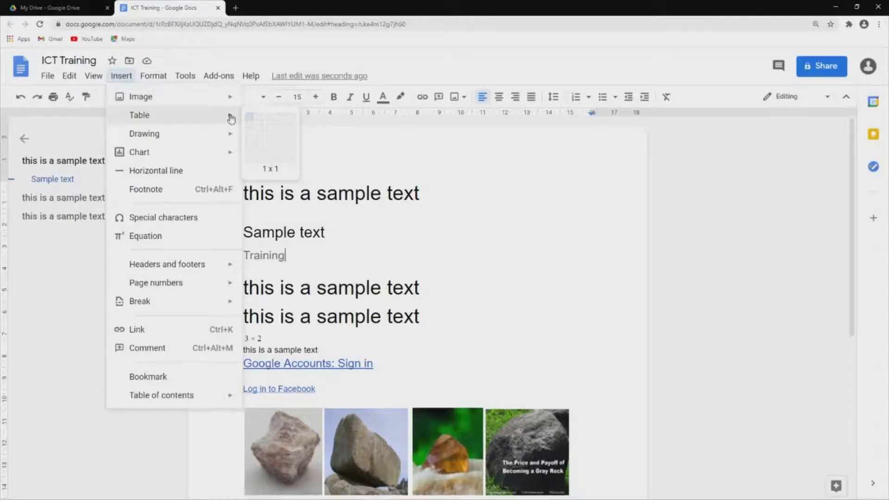
pyautogui.click(270, 127)
pyautogui.click(389, 290)
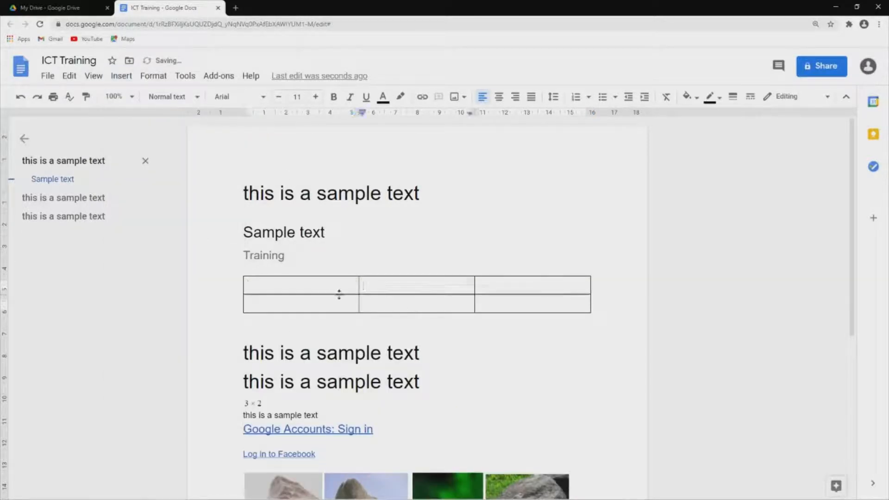
pyautogui.click(318, 281)
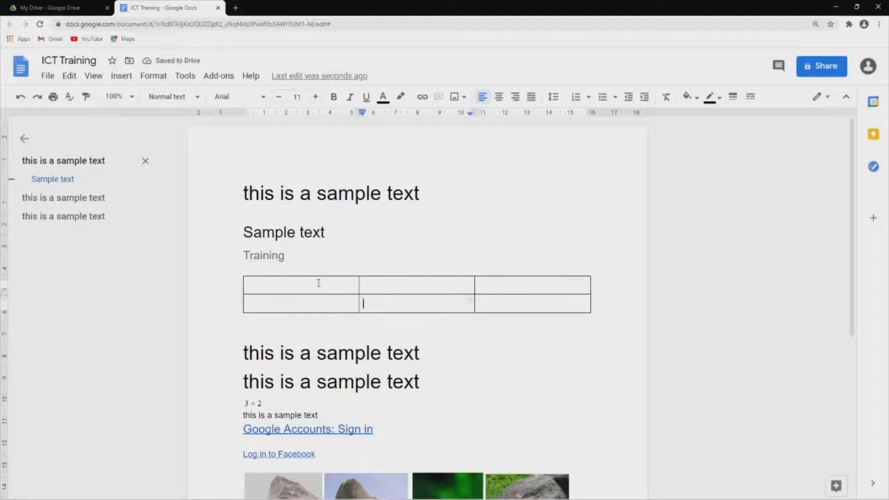
# Start a new drawing on the line below the table and draw three lines sloping downward to the right.
pyautogui.click(477, 325)
pyautogui.click(128, 82)
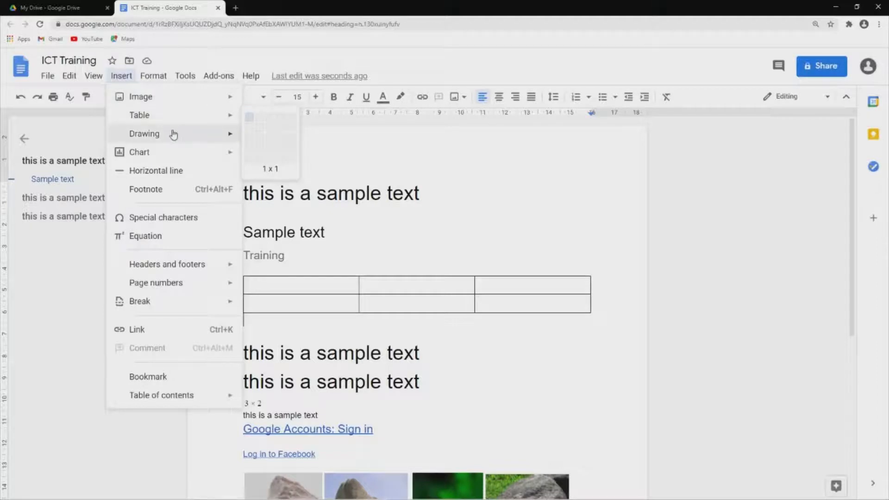
pyautogui.moveTo(174, 134)
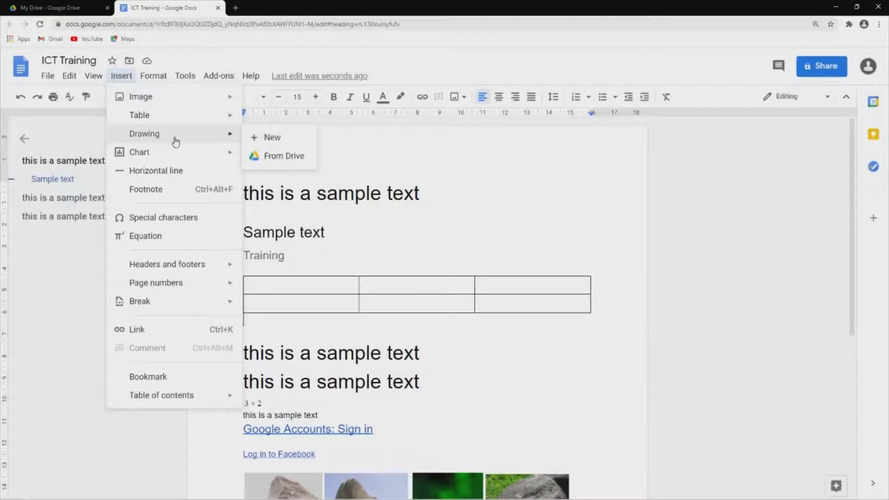
pyautogui.click(264, 139)
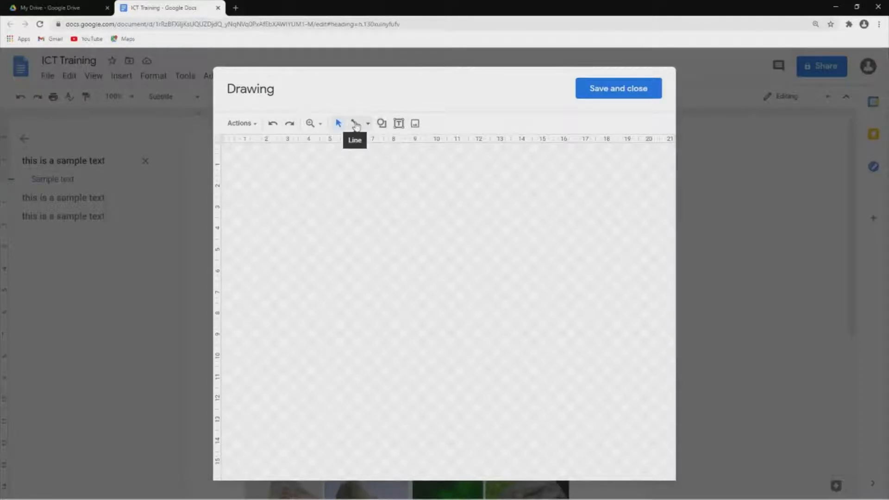
pyautogui.click(355, 125)
pyautogui.moveTo(278, 174)
pyautogui.mouseDown()
pyautogui.moveTo(442, 228)
pyautogui.moveTo(434, 212)
pyautogui.mouseUp()
pyautogui.moveTo(282, 209); pyautogui.dragTo(491, 268)
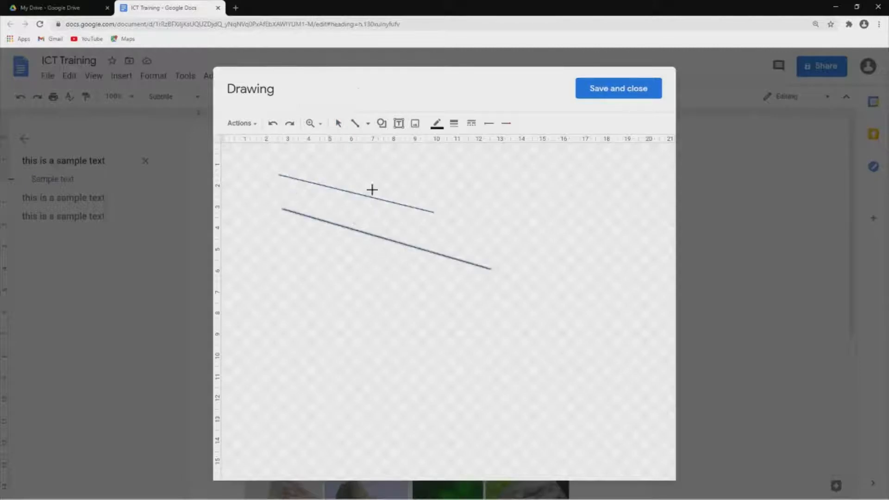
pyautogui.click(382, 123)
pyautogui.moveTo(337, 248); pyautogui.dragTo(439, 309)
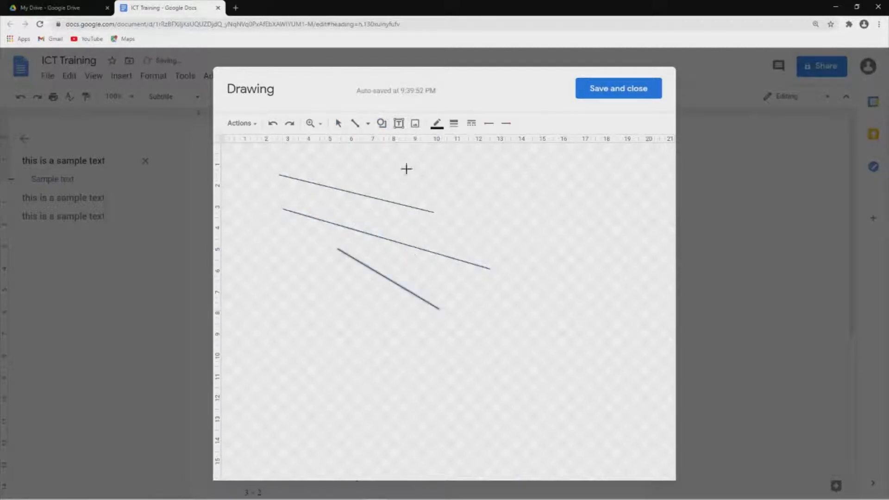
# Draw a rectangle about 3 by 4 ruler units over the lowest line in the drawing.
pyautogui.click(381, 123)
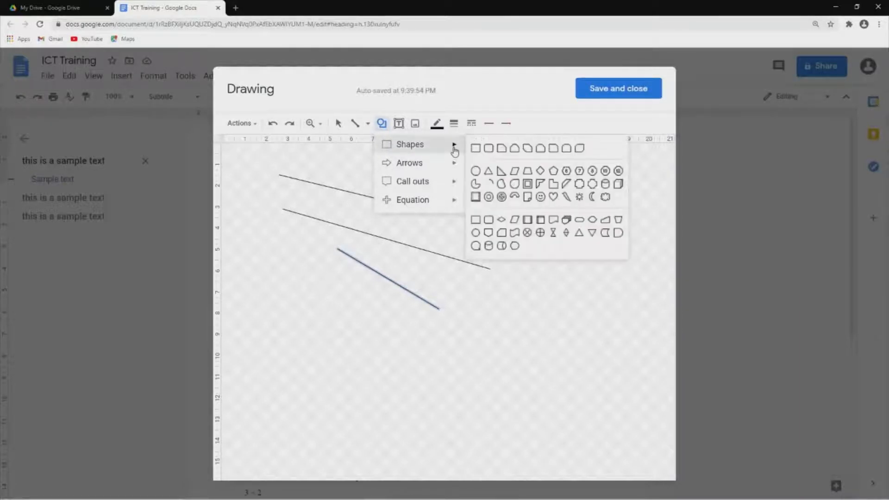
pyautogui.click(476, 148)
pyautogui.moveTo(317, 265); pyautogui.dragTo(384, 349)
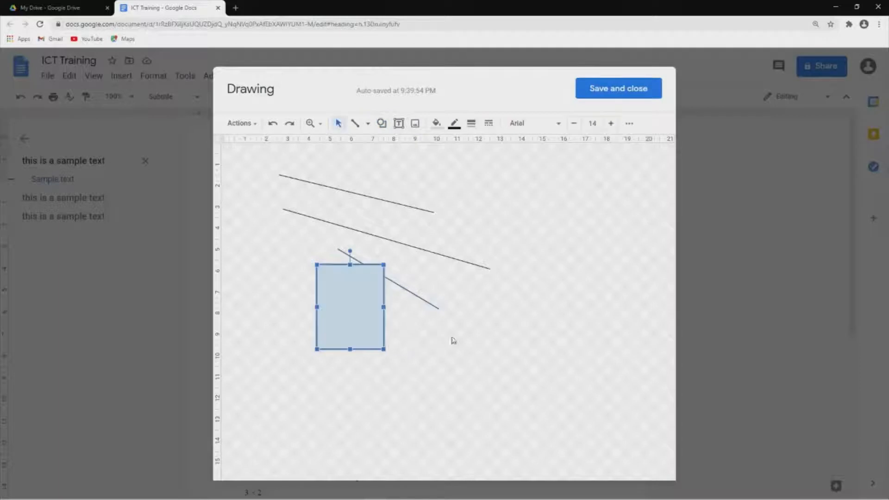
pyautogui.click(478, 328)
pyautogui.click(359, 273)
pyautogui.click(331, 154)
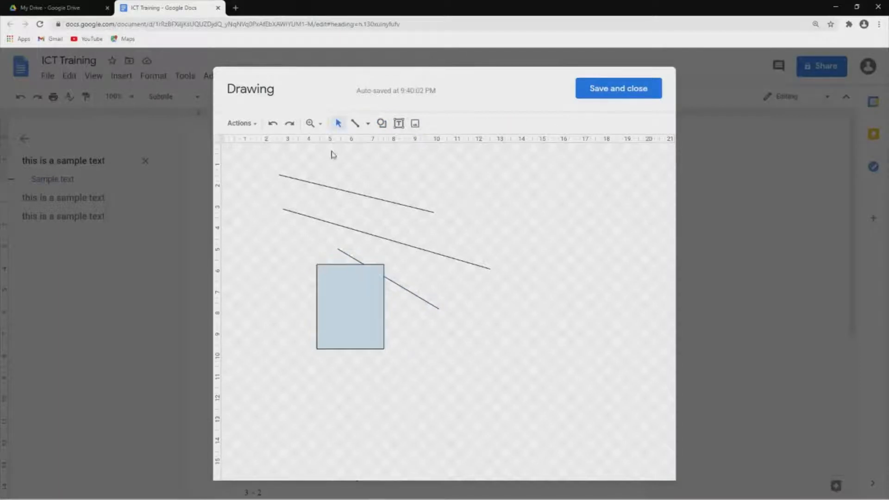
# Fill the rectangle with solid red and save the drawing into the document.
pyautogui.click(354, 305)
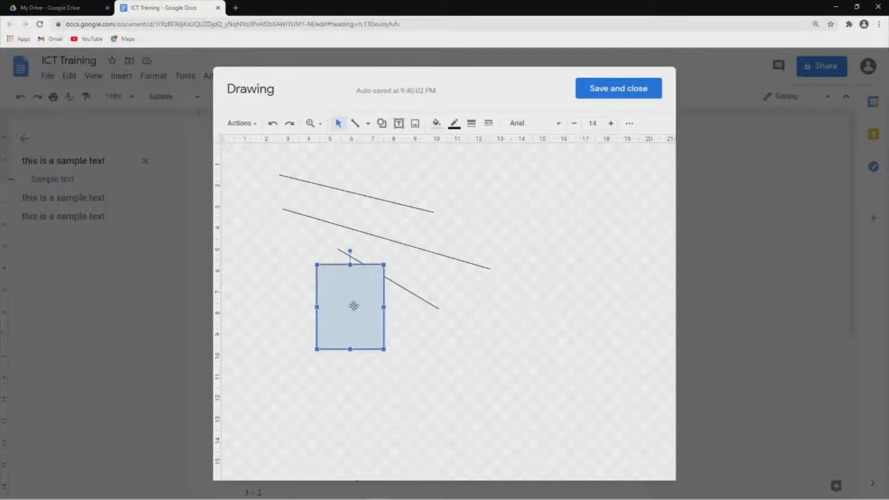
pyautogui.click(436, 123)
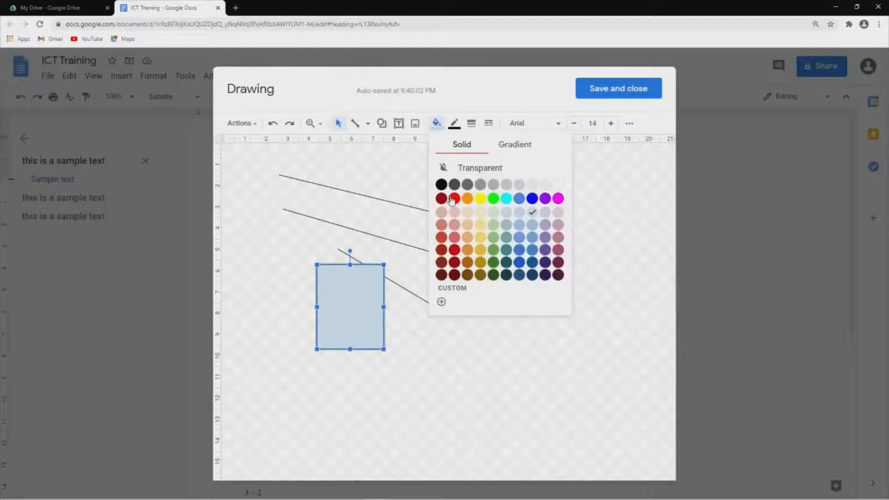
pyautogui.click(453, 199)
pyautogui.click(461, 208)
pyautogui.moveTo(276, 171); pyautogui.dragTo(512, 298)
pyautogui.click(512, 297)
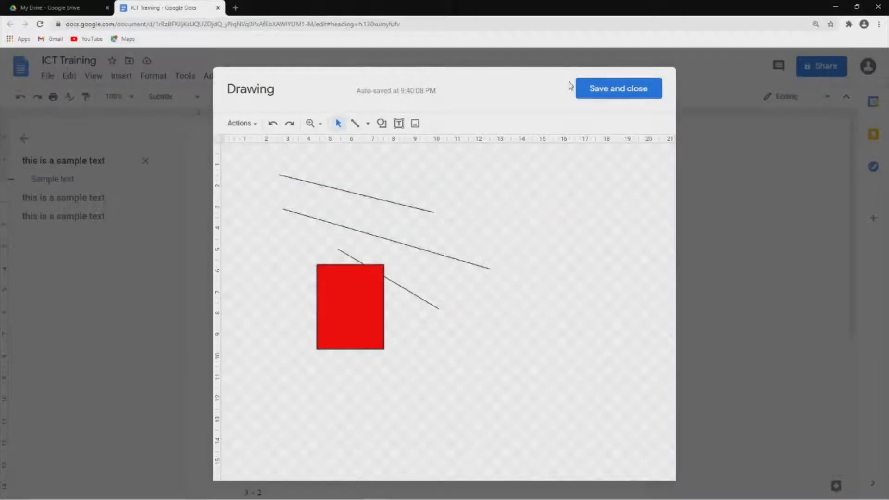
pyautogui.click(609, 95)
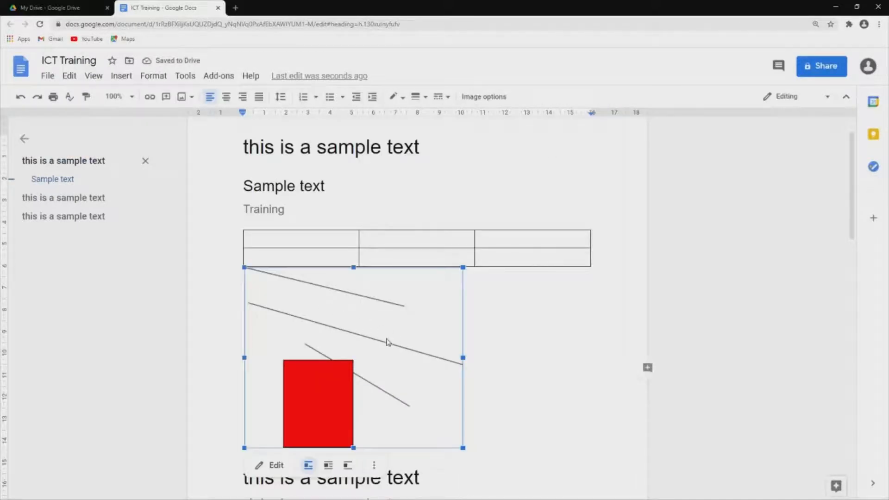
# Delete the drawing below the table from the document.
pyautogui.click(494, 329)
pyautogui.click(372, 336)
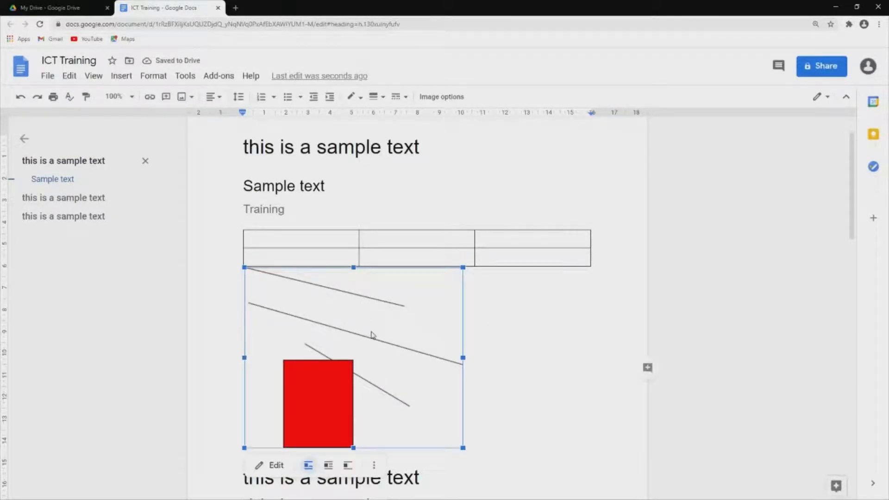
pyautogui.click(482, 338)
pyautogui.click(353, 344)
pyautogui.press('Delete')
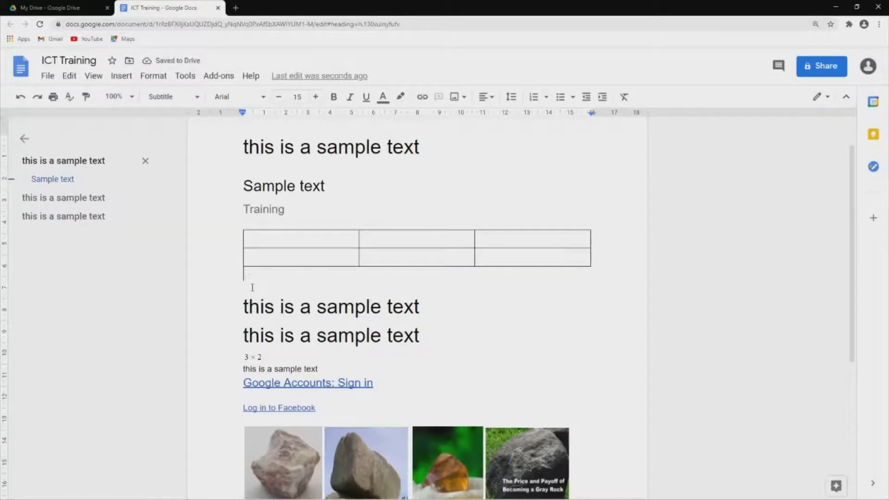
# Check Drive for existing drawings to insert, and leave the selection without choosing one.
pyautogui.click(125, 78)
pyautogui.moveTo(178, 131)
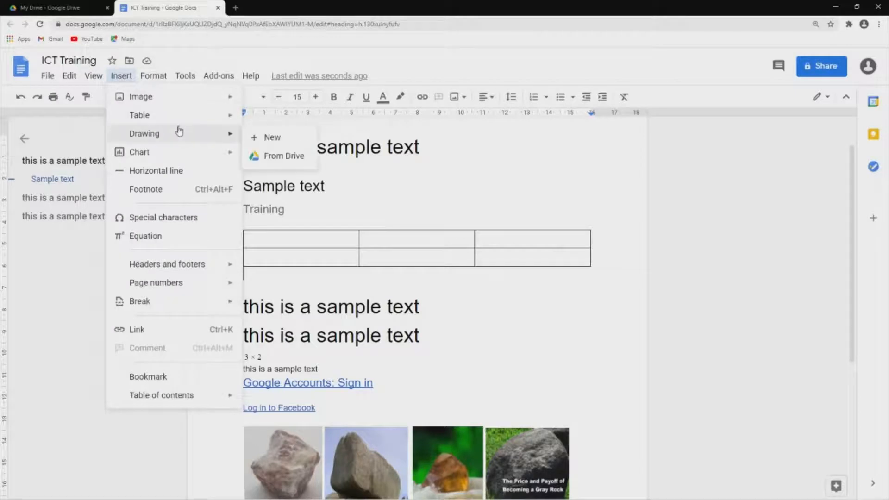
pyautogui.click(267, 157)
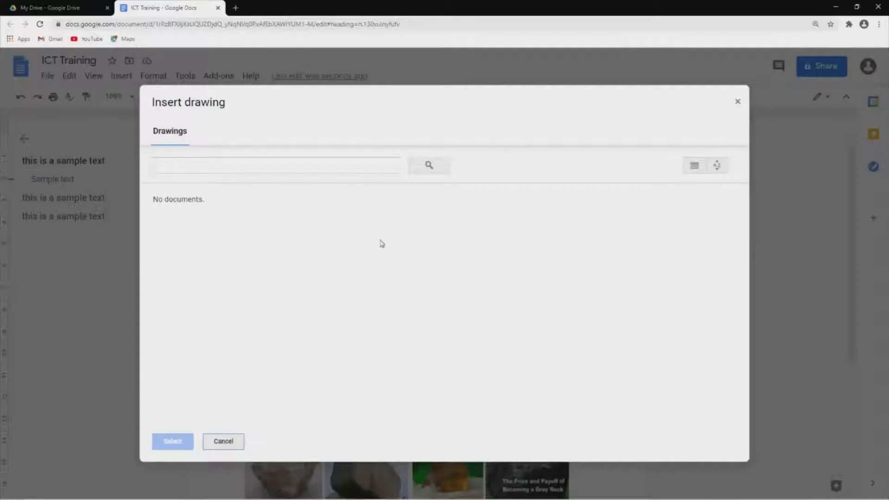
pyautogui.click(737, 102)
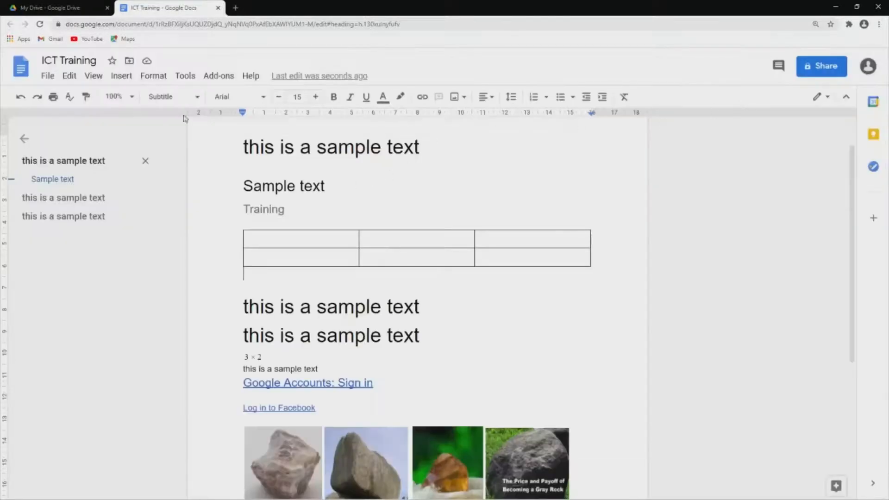
# Open a new blank drawing and close it without adding anything.
pyautogui.click(131, 81)
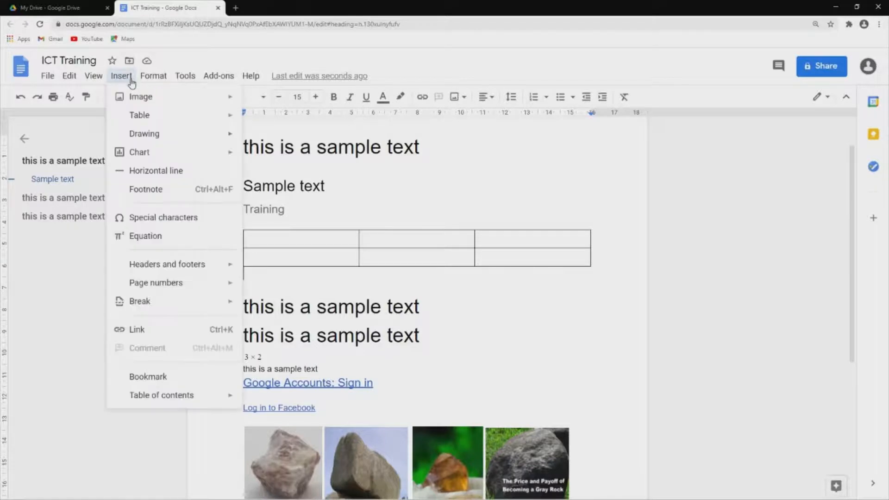
pyautogui.moveTo(150, 134)
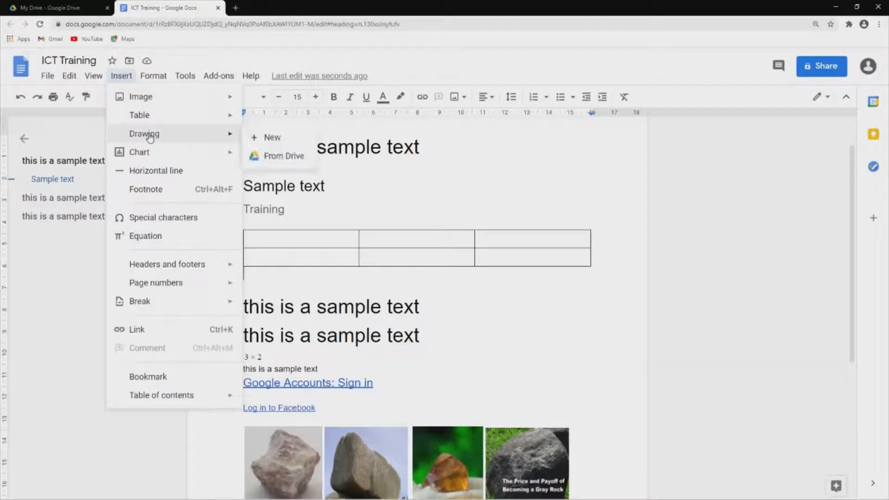
pyautogui.click(257, 138)
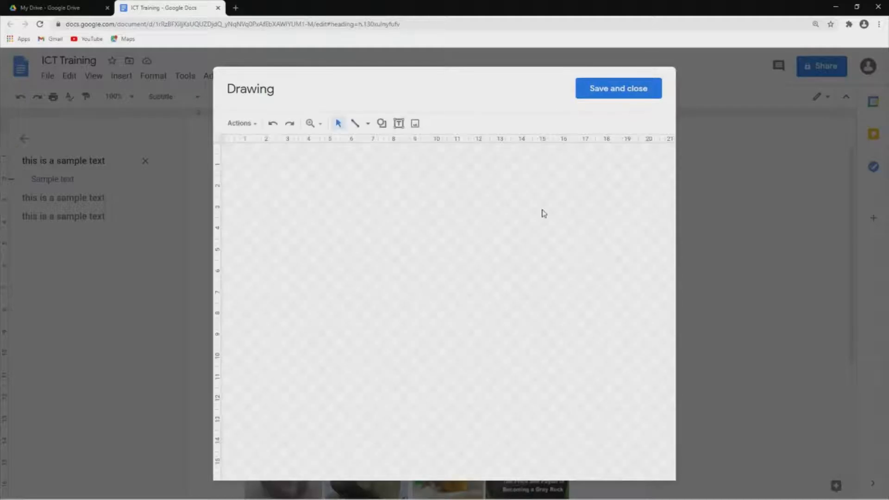
pyautogui.click(627, 88)
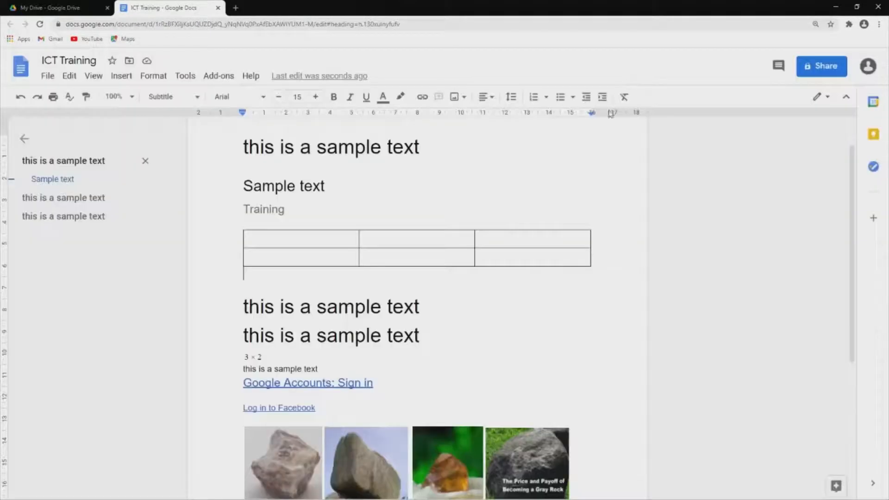
# Insert a pie chart into the document directly below the empty table.
pyautogui.click(258, 277)
pyautogui.click(116, 80)
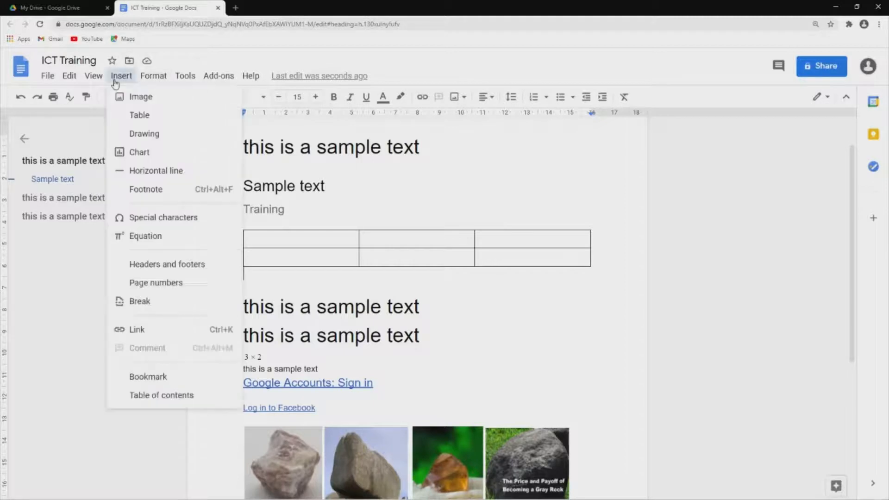
pyautogui.moveTo(138, 149)
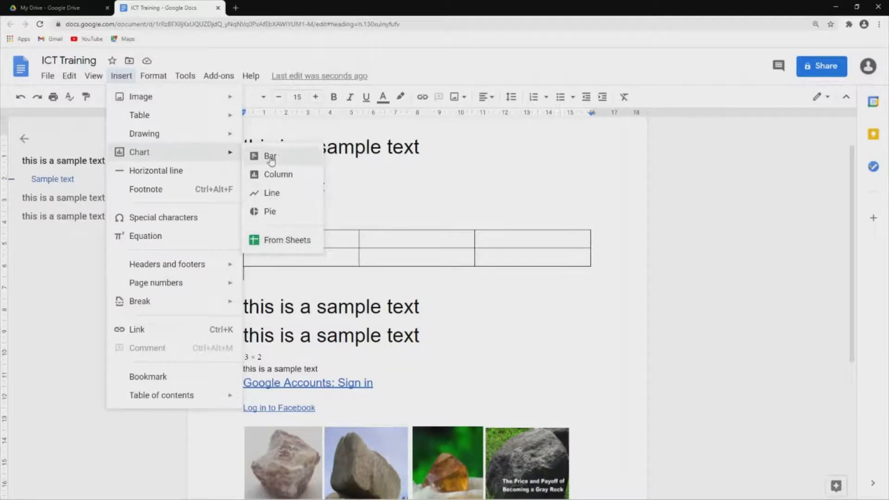
pyautogui.click(278, 211)
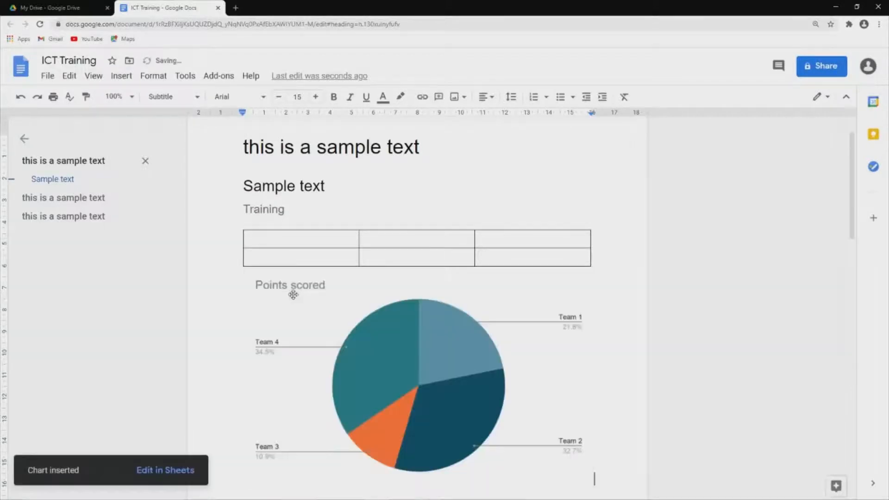
pyautogui.scroll(-1, 401, 326)
pyautogui.click(404, 321)
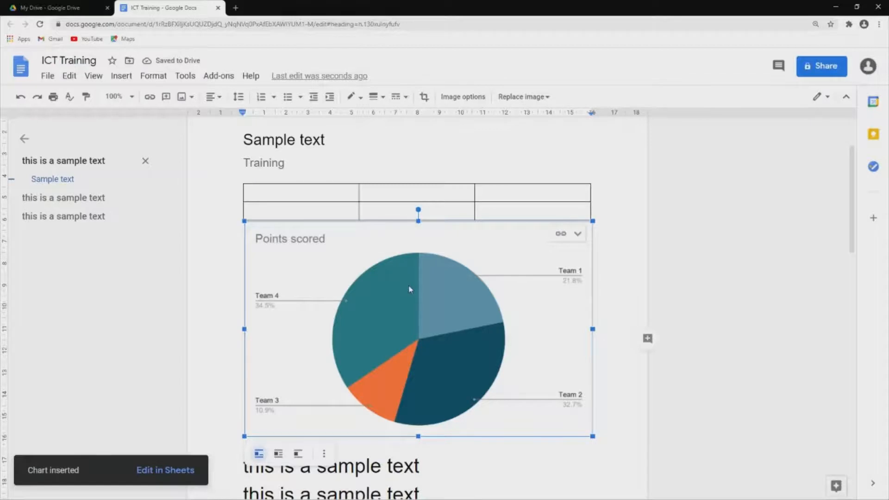
pyautogui.scroll(-1, 410, 289)
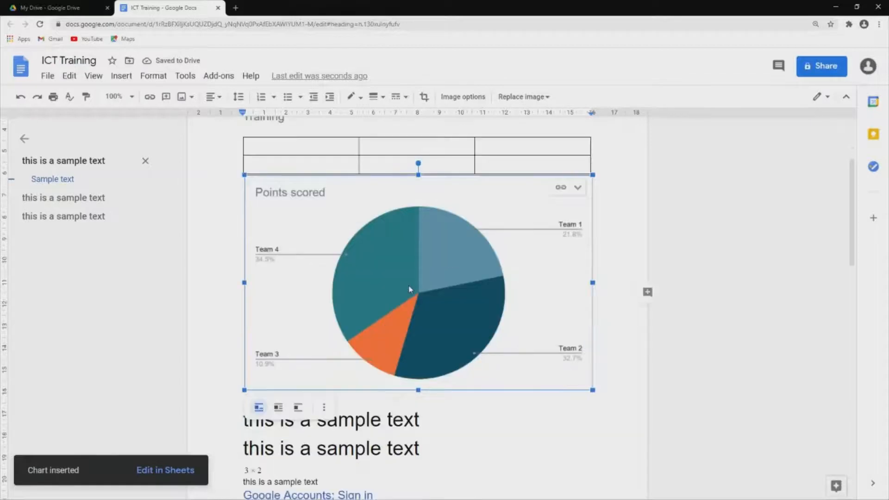
pyautogui.click(615, 224)
pyautogui.click(433, 277)
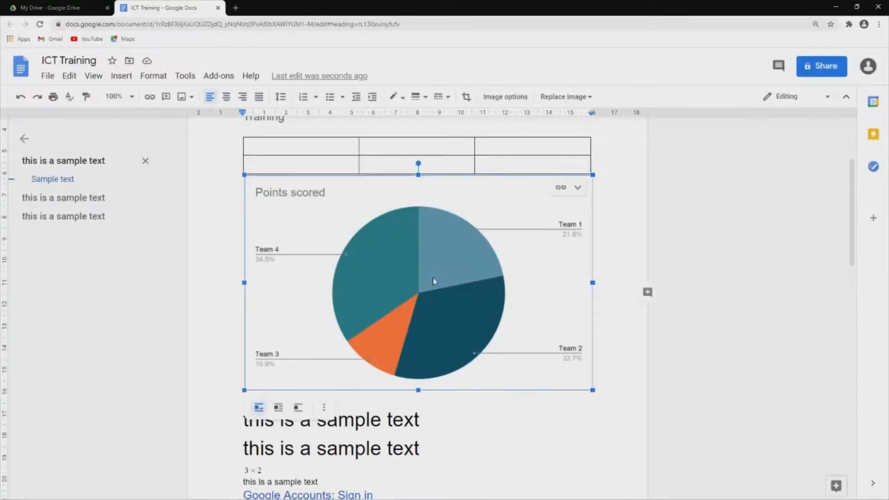
pyautogui.click(514, 426)
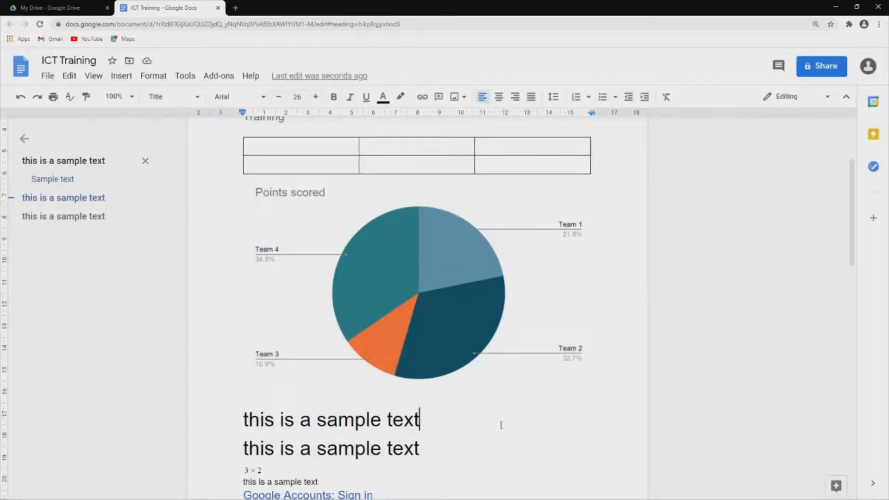
# Review the available chart types, including From Sheets, without inserting another chart.
pyautogui.click(132, 77)
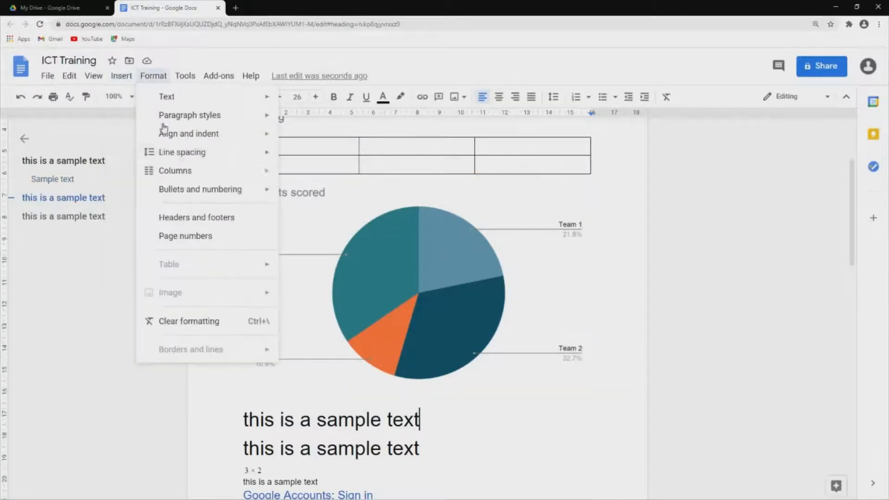
pyautogui.moveTo(197, 157)
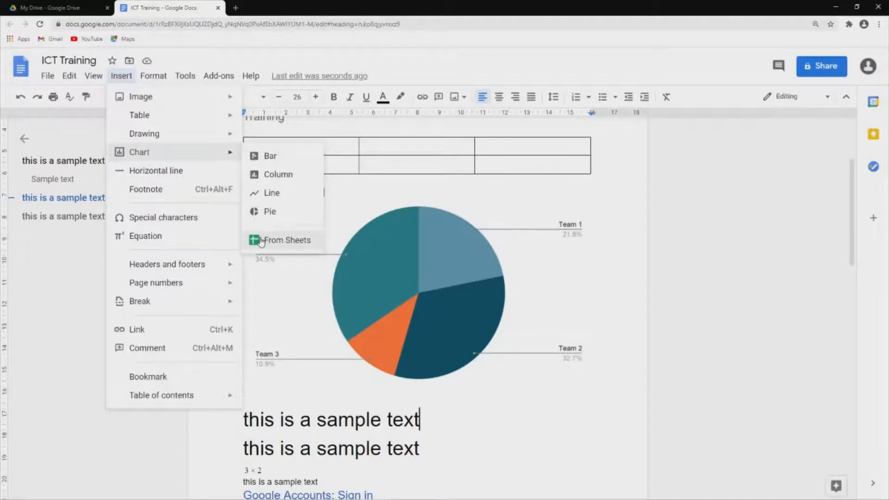
pyautogui.click(377, 259)
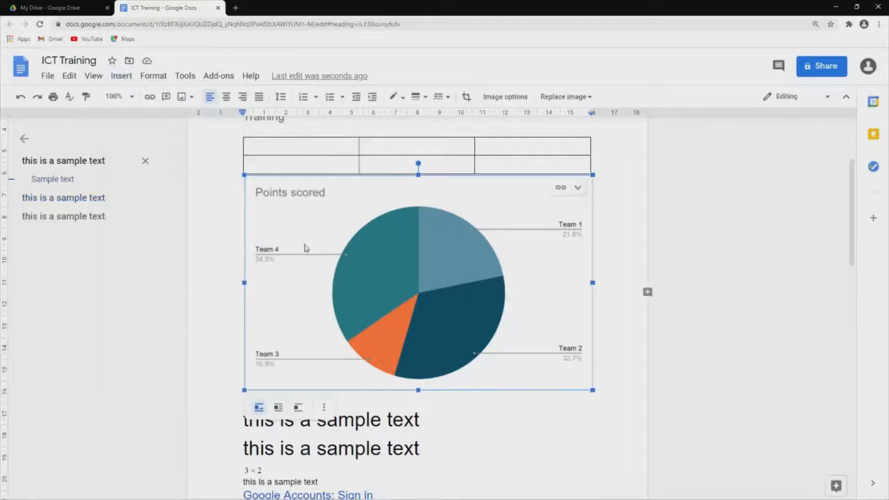
pyautogui.click(466, 408)
pyautogui.scroll(2, 466, 406)
pyautogui.scroll(-2, 484, 405)
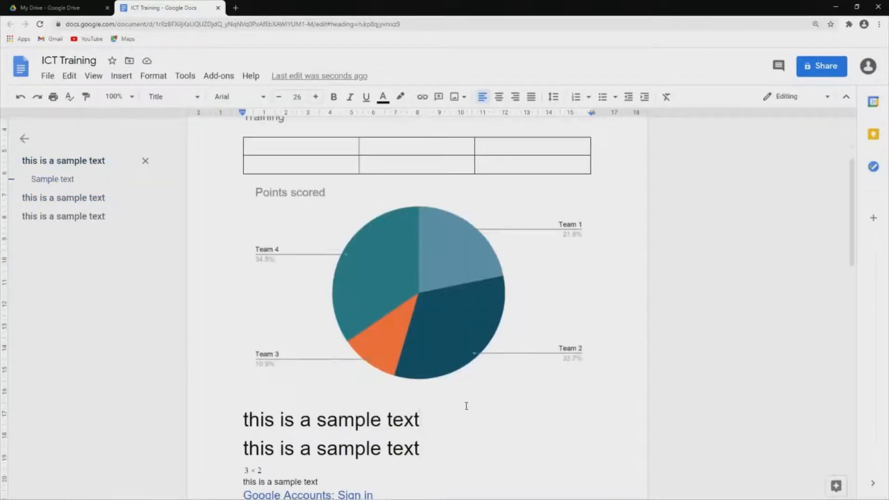
# Add an empty line above the first title at the start of the document and insert a horizontal line there.
pyautogui.click(130, 76)
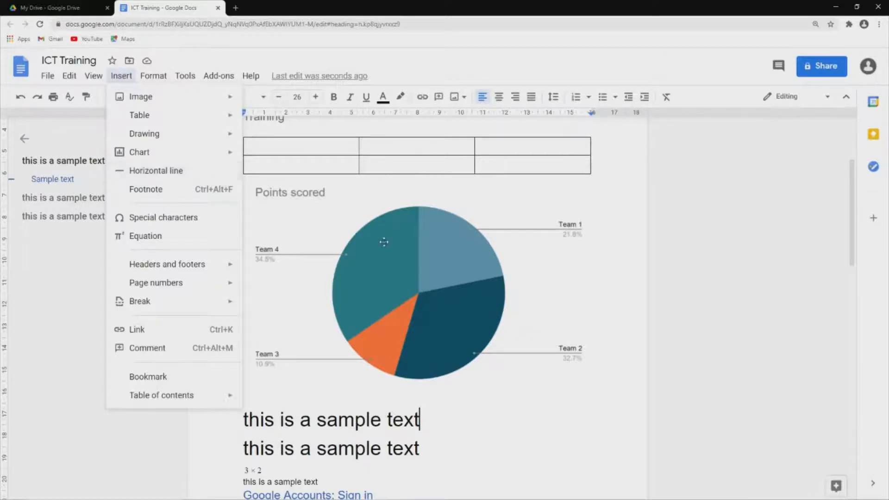
pyautogui.scroll(3, 382, 242)
pyautogui.click(300, 193)
pyautogui.click(249, 192)
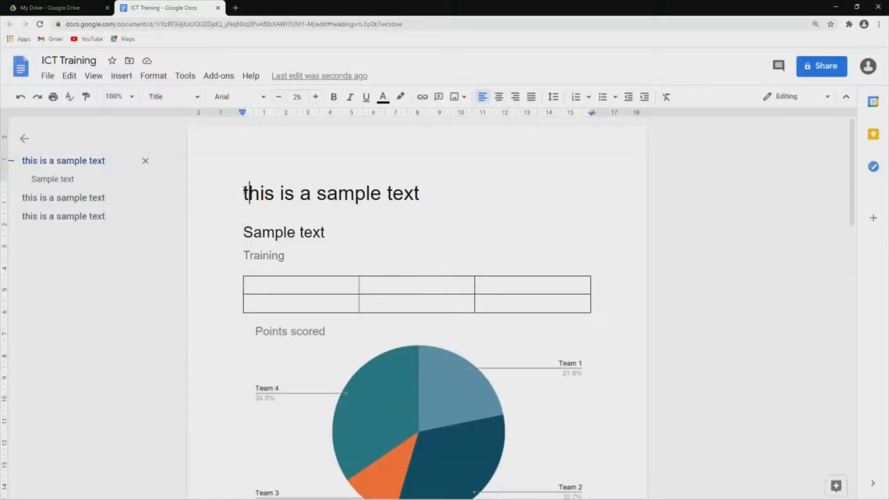
pyautogui.press('Return')
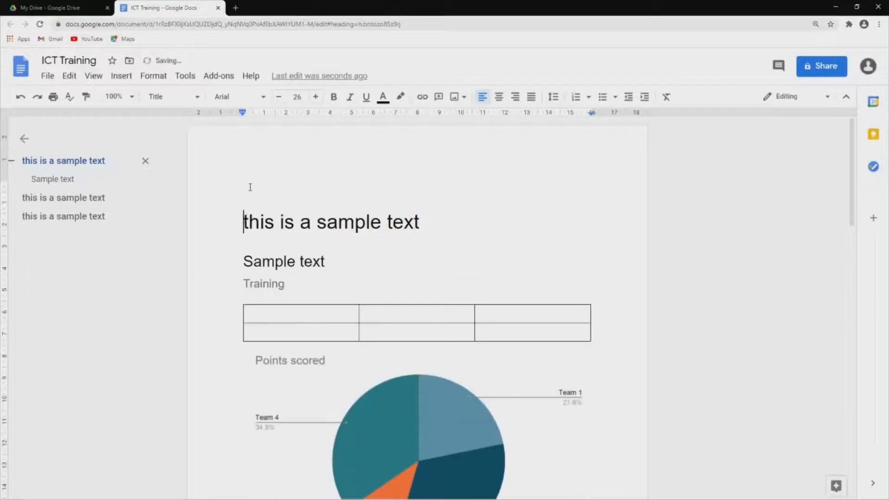
pyautogui.click(258, 185)
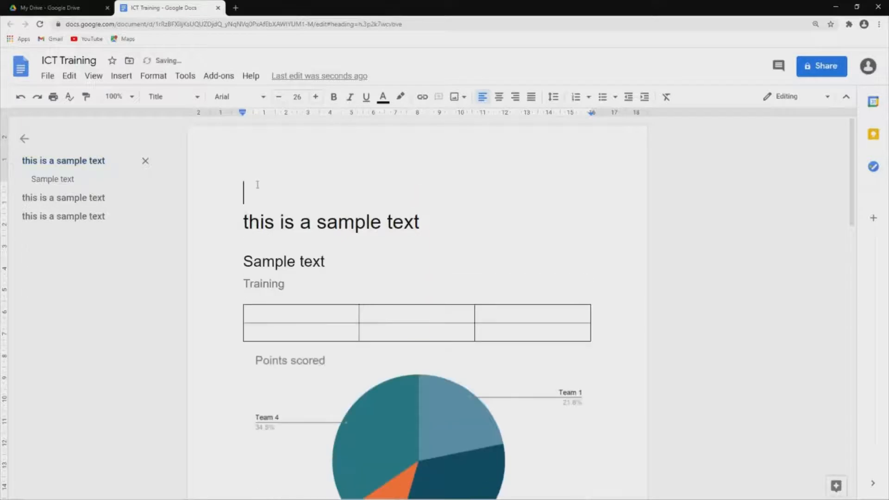
pyautogui.click(121, 76)
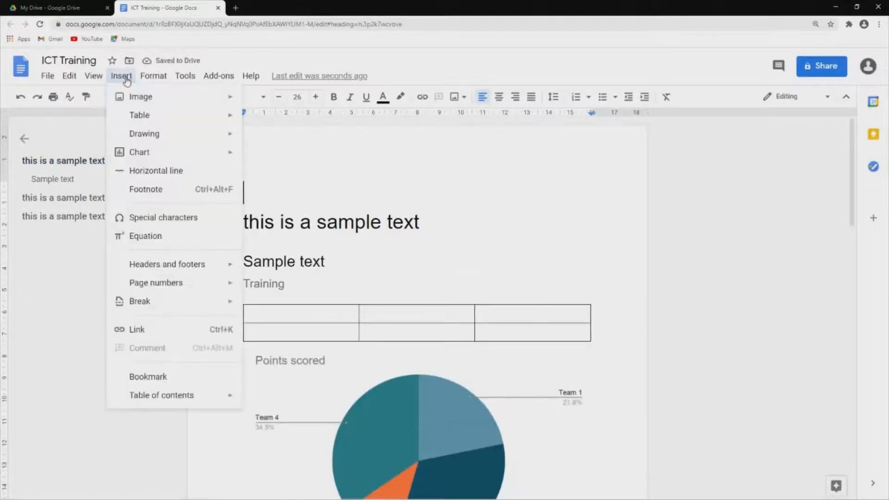
pyautogui.click(155, 172)
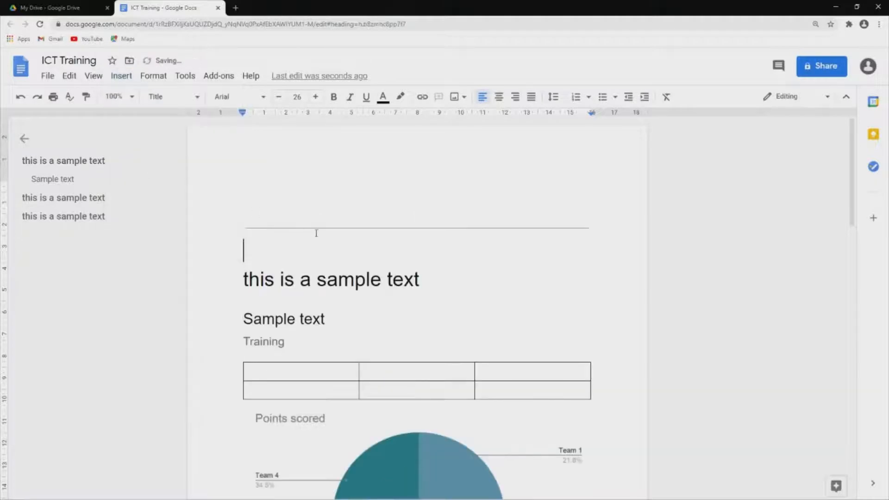
# Remove the blank lines below and above the horizontal line so it sits directly over the first title.
pyautogui.press('BackSpace')
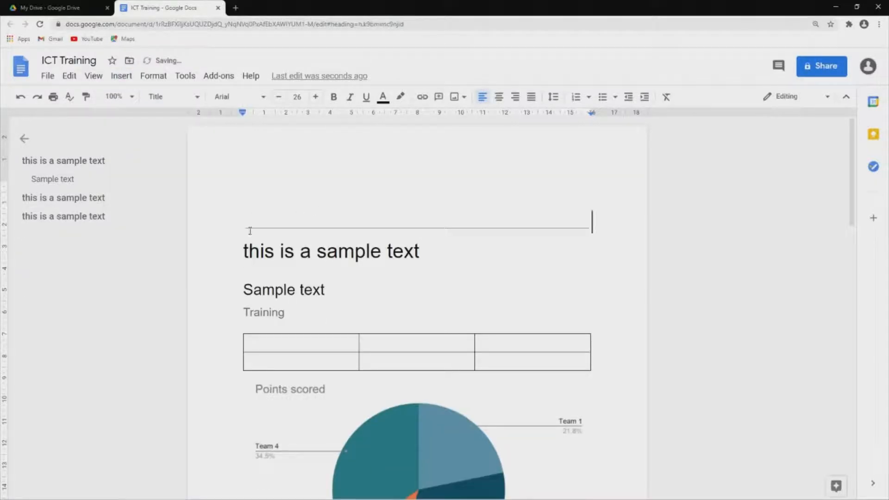
pyautogui.click(309, 200)
pyautogui.click(314, 213)
pyautogui.press('BackSpace')
pyautogui.click(425, 201)
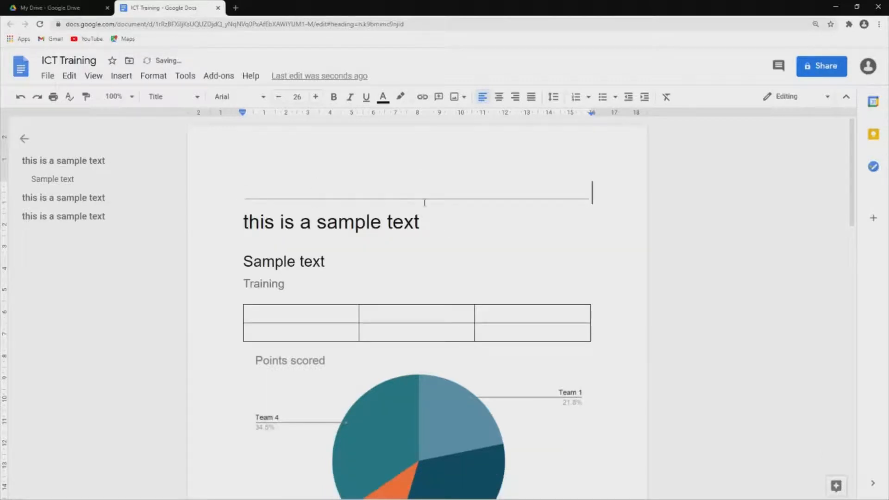
pyautogui.click(430, 215)
pyautogui.scroll(-6, 448, 249)
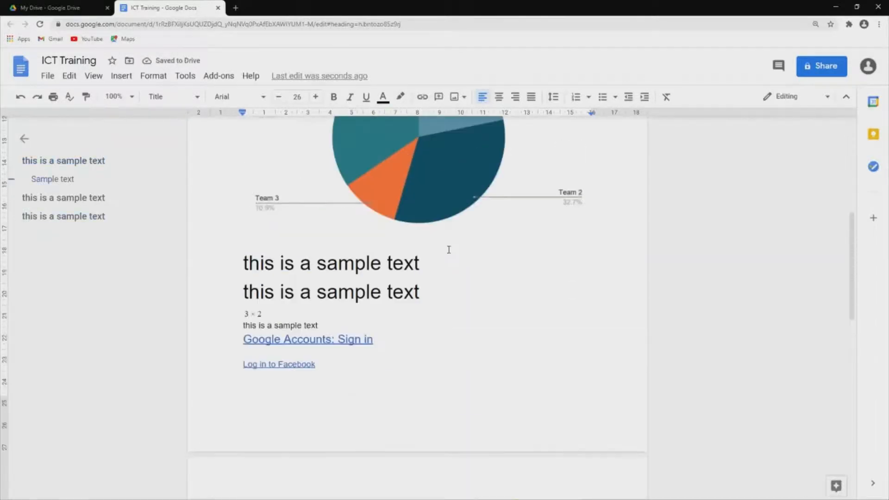
pyautogui.scroll(6, 448, 250)
pyautogui.click(353, 183)
pyautogui.click(438, 232)
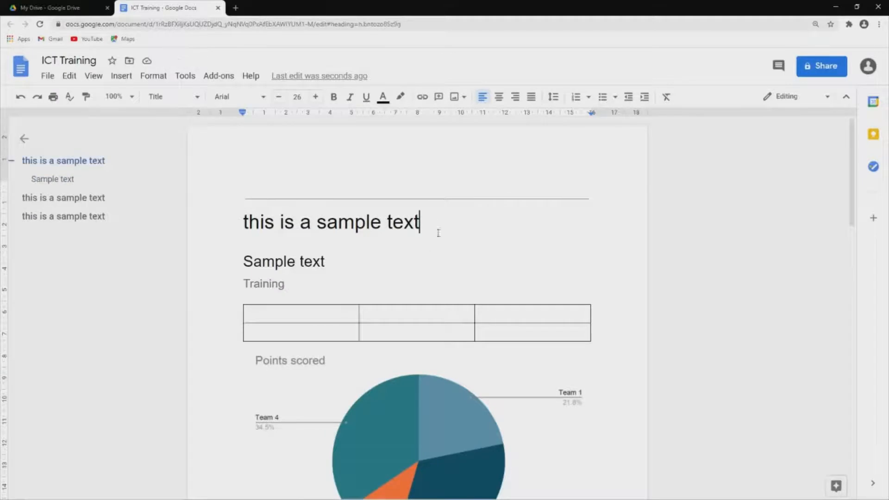
pyautogui.doubleClick(365, 258)
# Insert a footnote at the start of the horizontal line with the text "ICT TRAINING".
pyautogui.click(394, 181)
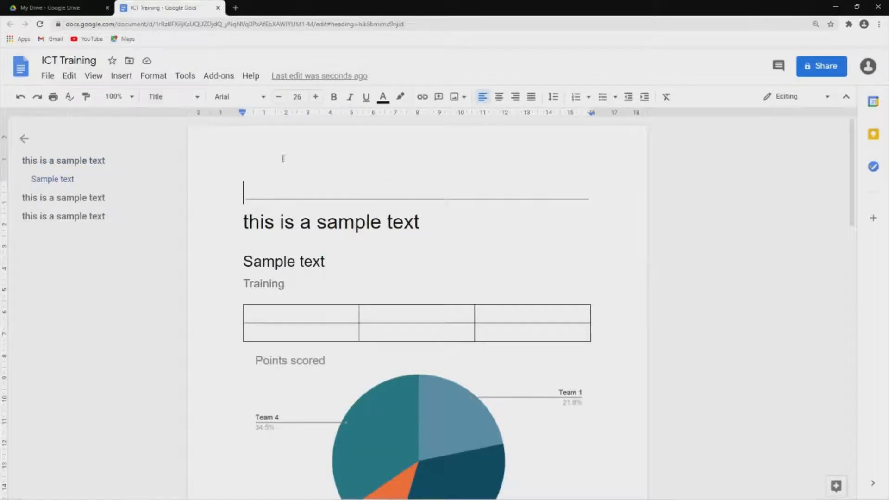
pyautogui.click(120, 77)
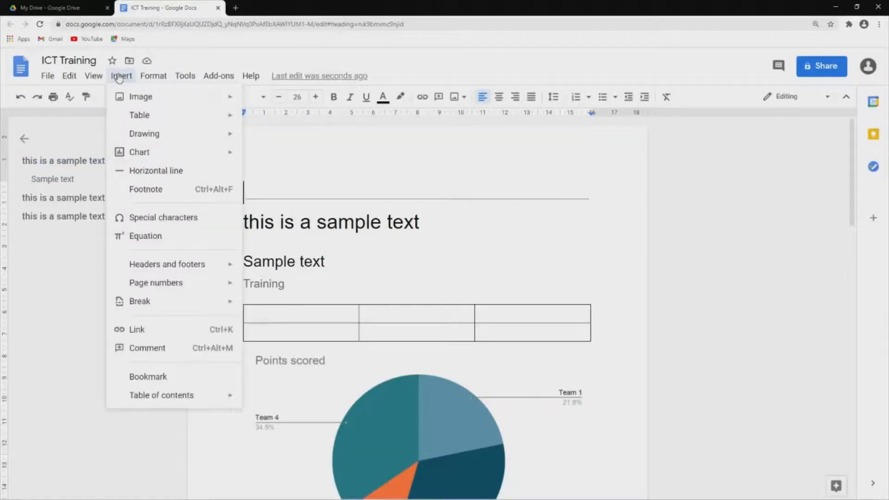
pyautogui.click(120, 77)
pyautogui.click(119, 77)
pyautogui.click(119, 77)
pyautogui.click(119, 77)
pyautogui.click(165, 195)
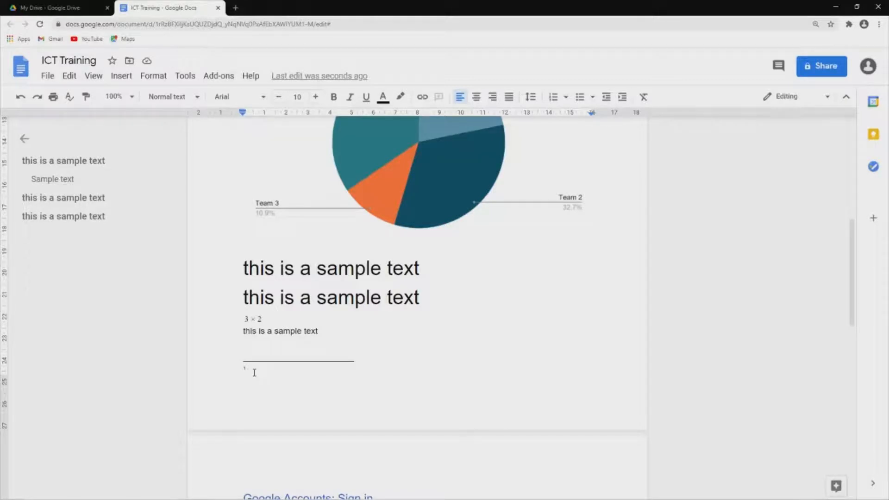
pyautogui.write('ICT TRAINING')
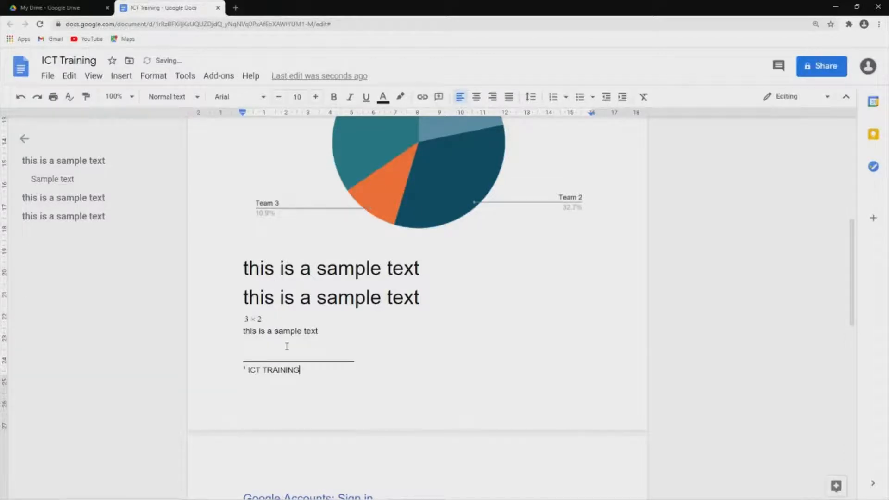
pyautogui.click(353, 341)
pyautogui.scroll(-10, 353, 341)
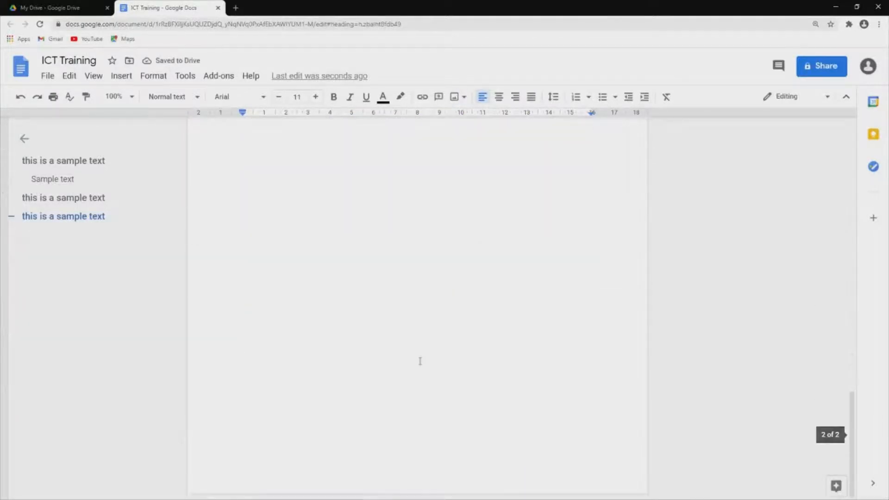
pyautogui.scroll(15, 420, 361)
pyautogui.click(343, 387)
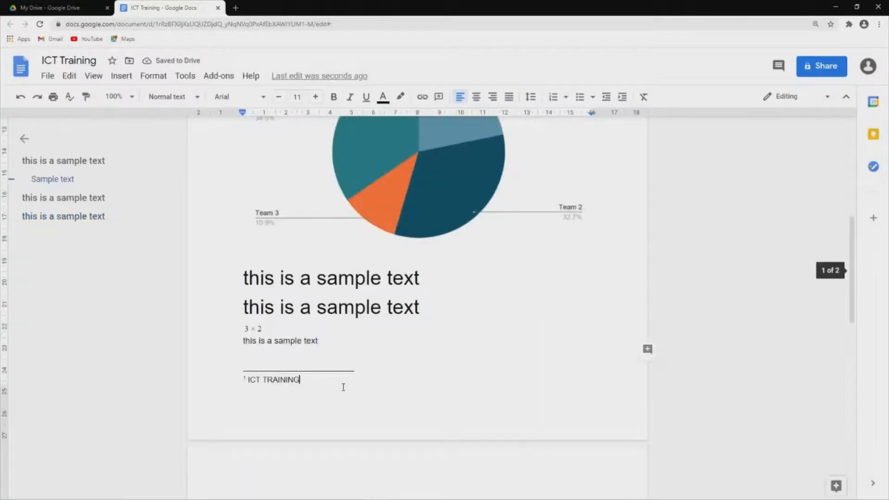
pyautogui.click(120, 75)
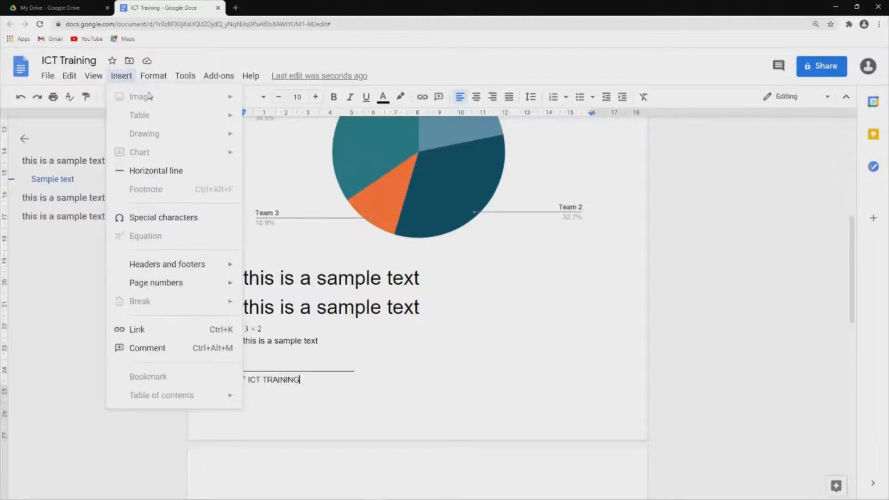
# Open the special characters dialog for the end of the small sample text line above the footnote and browse the arrow symbols.
pyautogui.click(449, 343)
pyautogui.click(121, 76)
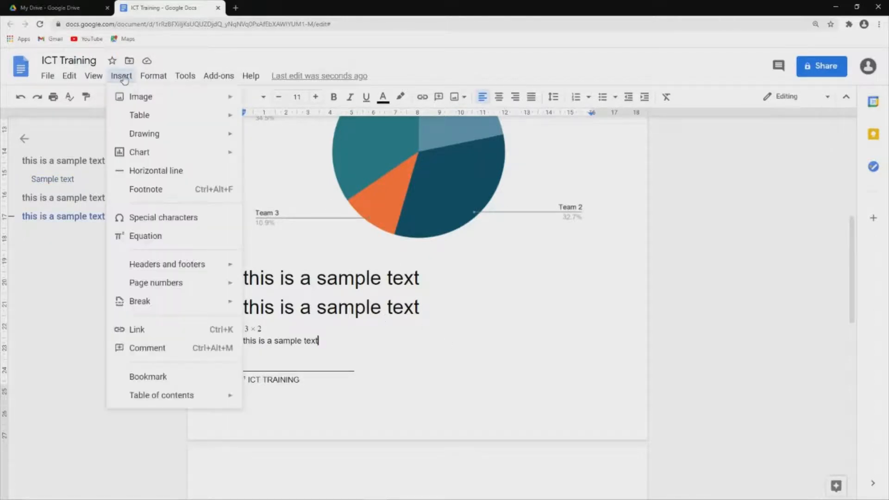
pyautogui.click(161, 218)
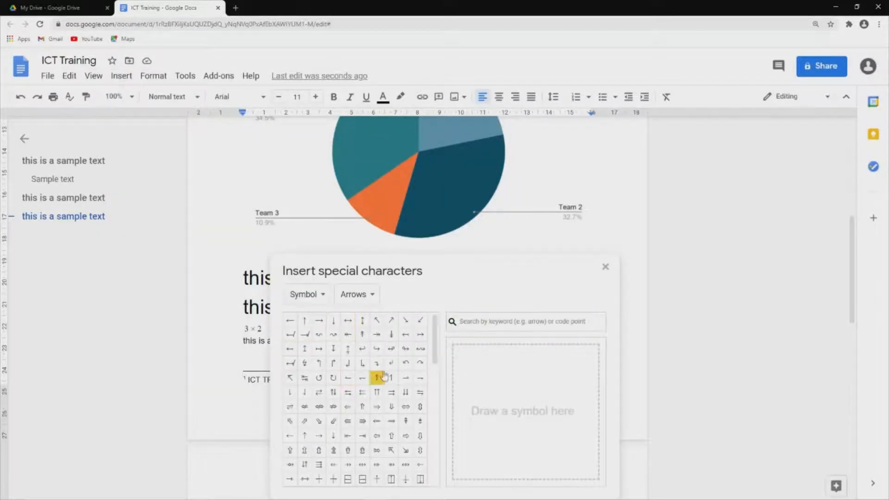
pyautogui.scroll(-5, 383, 376)
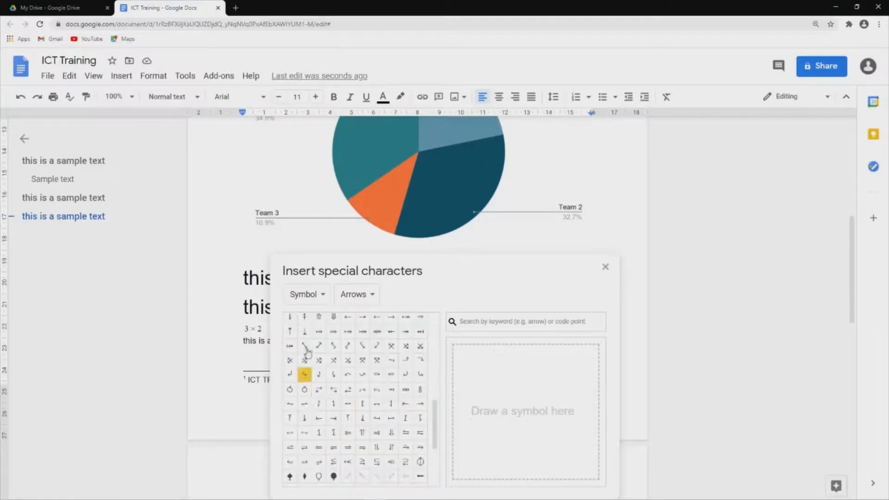
pyautogui.scroll(-3, 308, 353)
# Review the special character categories, switch to Latin and browse its common characters.
pyautogui.click(306, 295)
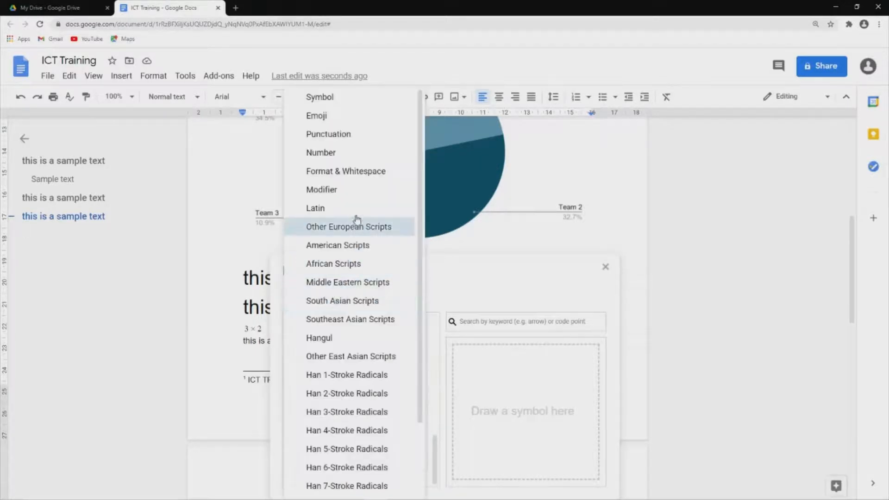
pyautogui.scroll(-3, 351, 132)
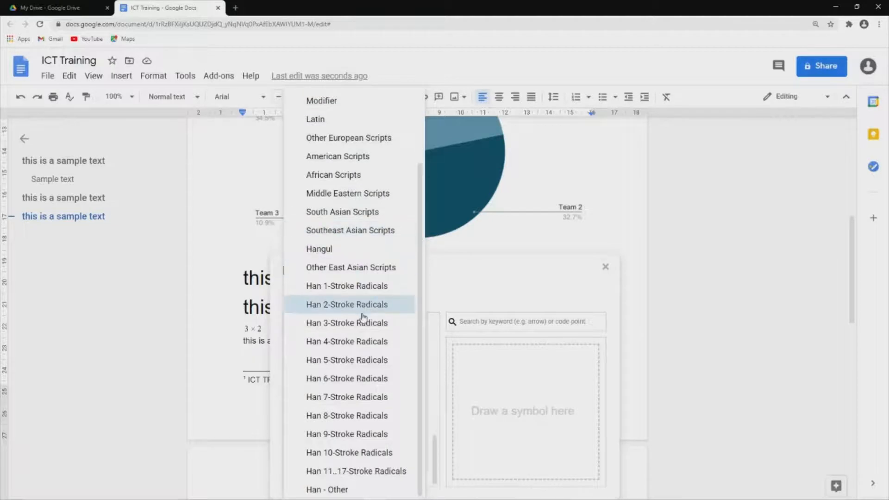
pyautogui.scroll(3, 363, 317)
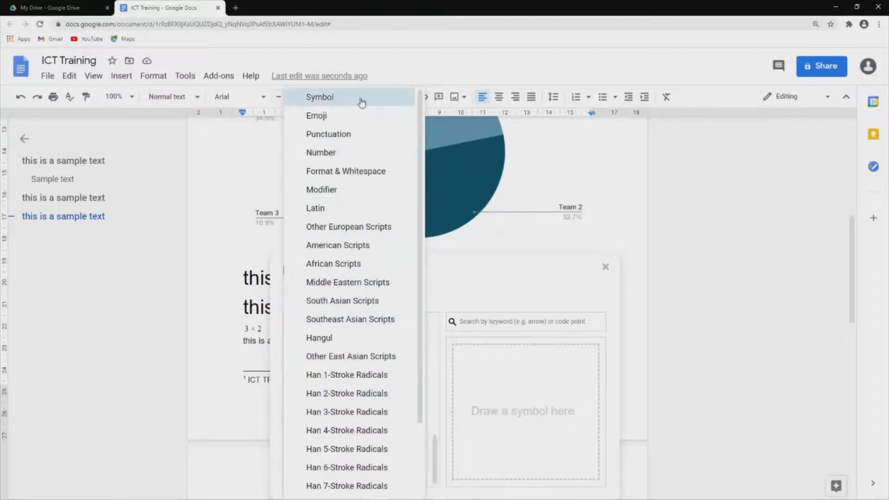
pyautogui.click(329, 211)
pyautogui.scroll(-1, 347, 407)
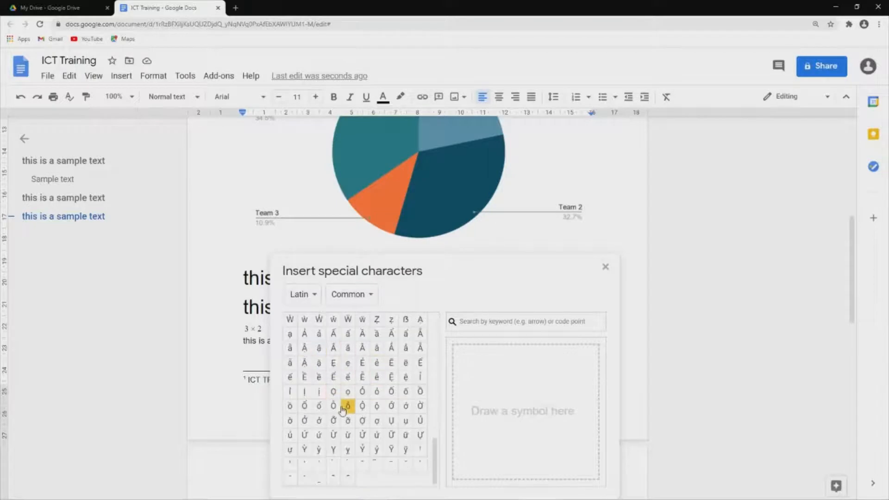
# Show the Flipped/Mirrored characters of the Latin category and look over its other subcategories.
pyautogui.scroll(3, 321, 343)
pyautogui.click(350, 295)
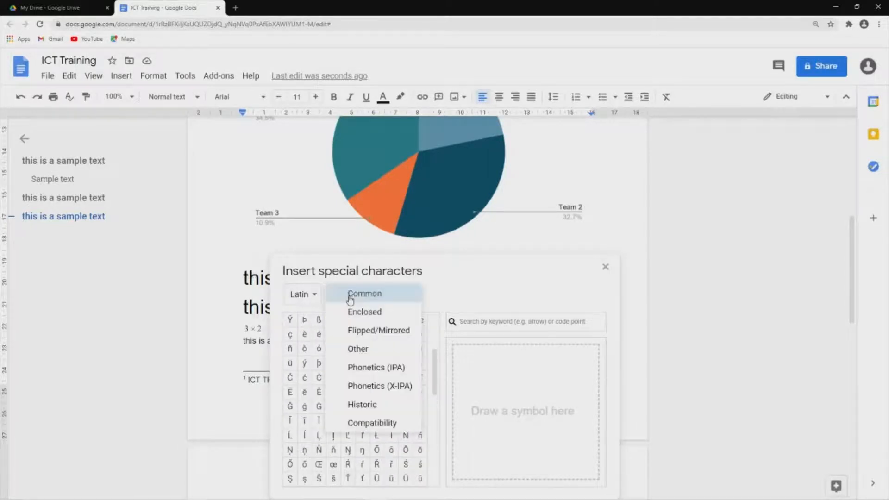
pyautogui.click(342, 332)
pyautogui.click(365, 296)
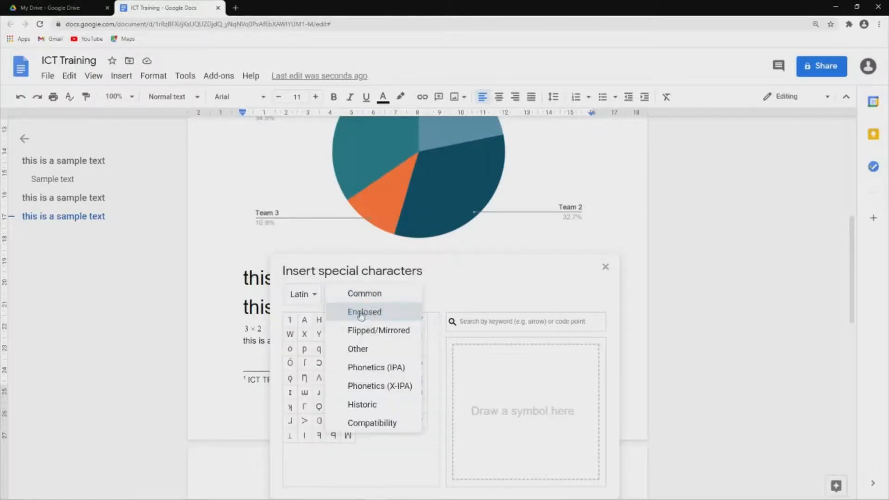
# Browse the Modifier and Other East Asian Scripts special characters and close the dialog without inserting any.
pyautogui.click(299, 295)
pyautogui.click(325, 189)
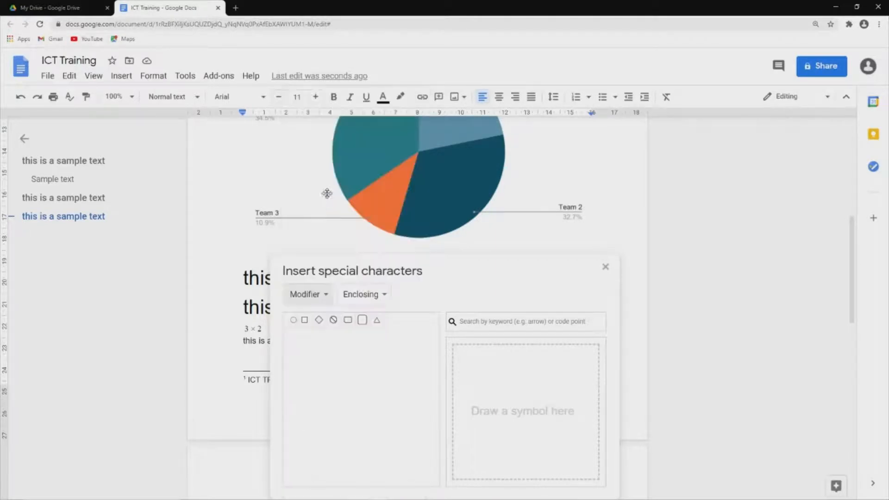
pyautogui.click(320, 300)
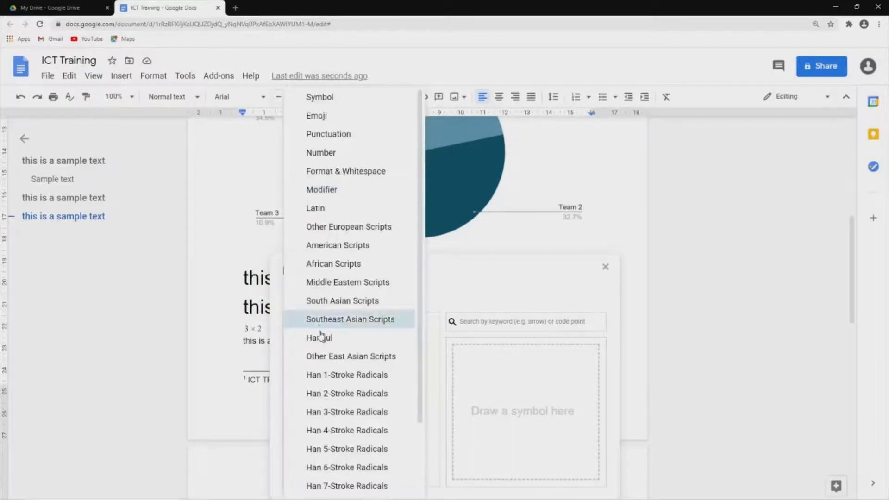
pyautogui.click(319, 356)
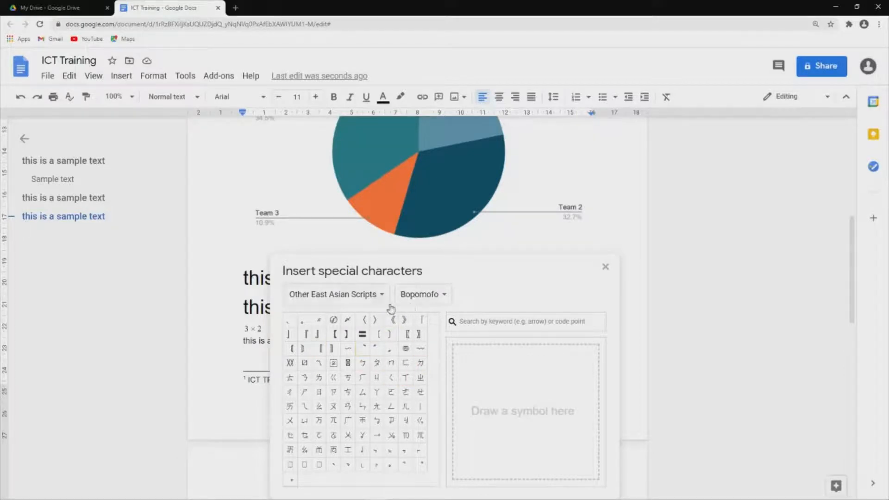
pyautogui.click(445, 300)
pyautogui.click(592, 292)
pyautogui.click(604, 268)
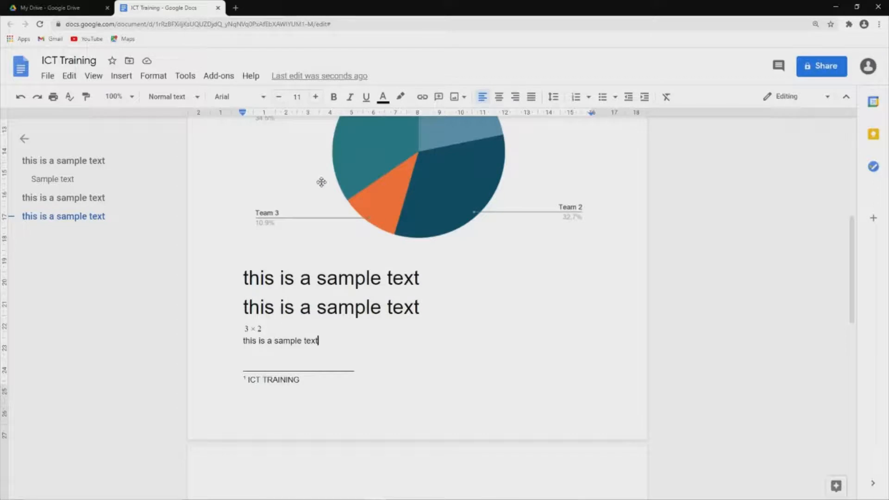
# Insert an empty equation at the end of the small sample text line and hide the equation toolbar.
pyautogui.click(124, 84)
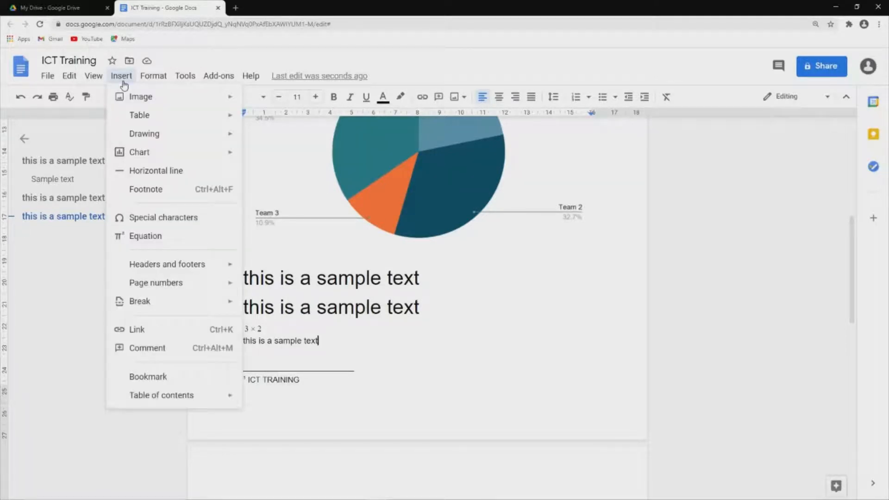
pyautogui.click(145, 237)
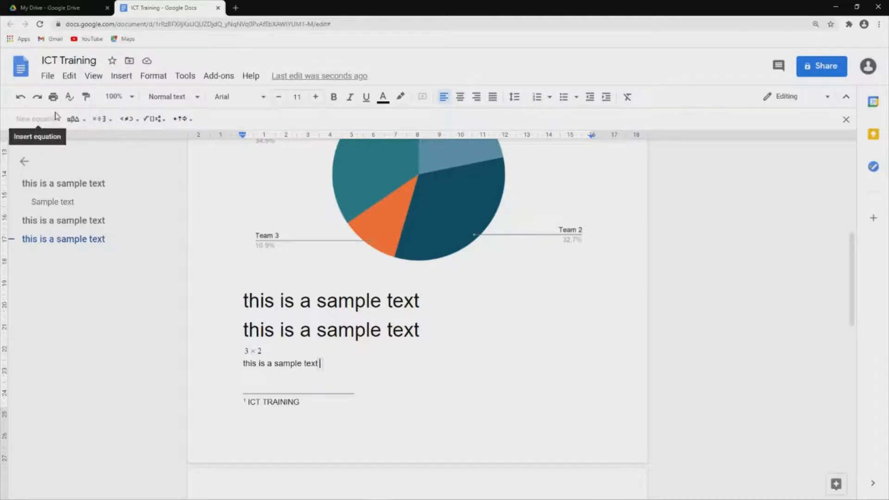
pyautogui.click(94, 76)
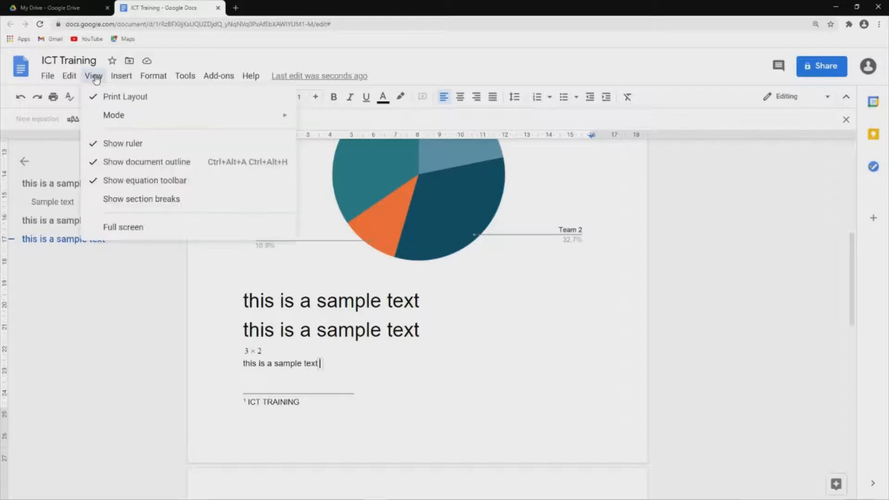
pyautogui.click(113, 182)
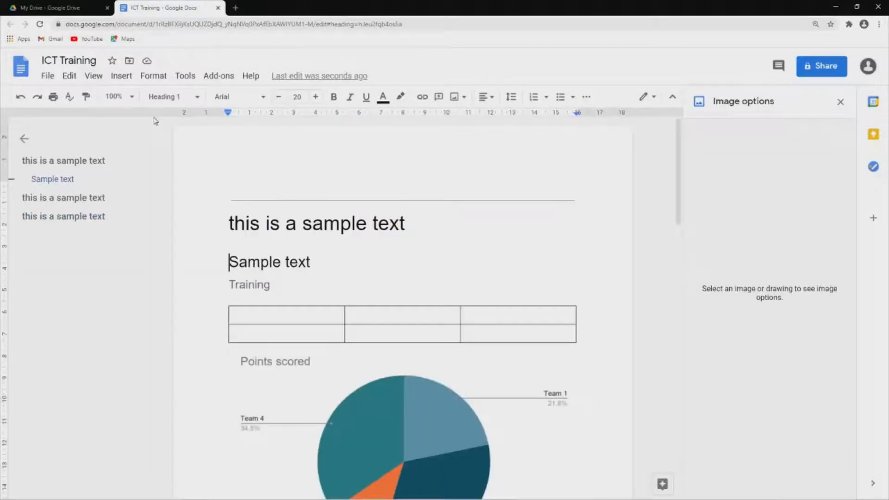
# Add a page header with the text "ICT TRAINING".
pyautogui.click(121, 77)
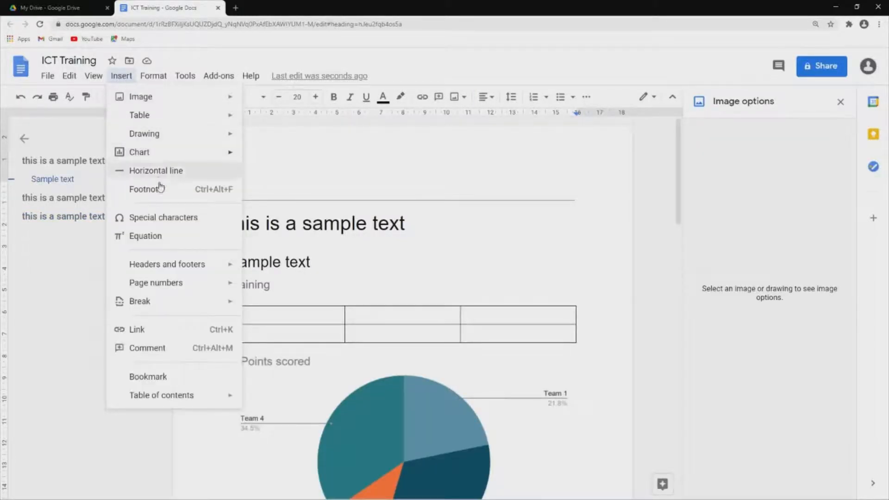
pyautogui.moveTo(174, 264)
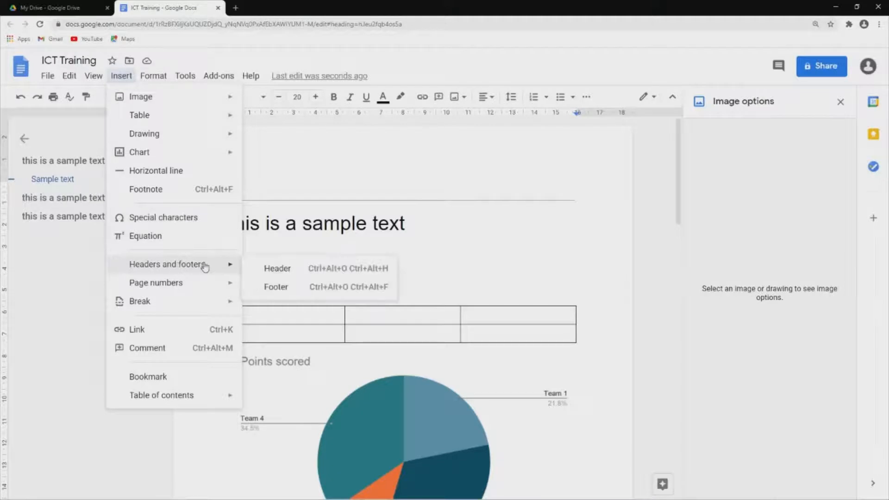
pyautogui.click(274, 270)
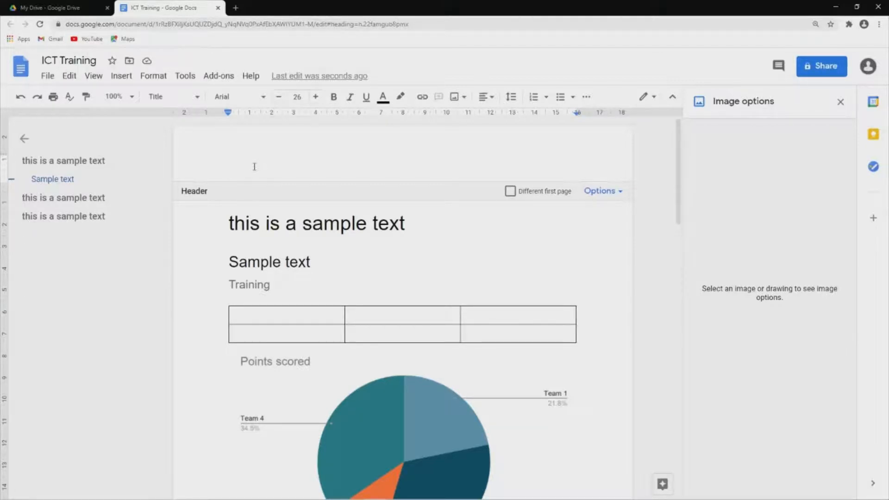
pyautogui.write('ICT TR')
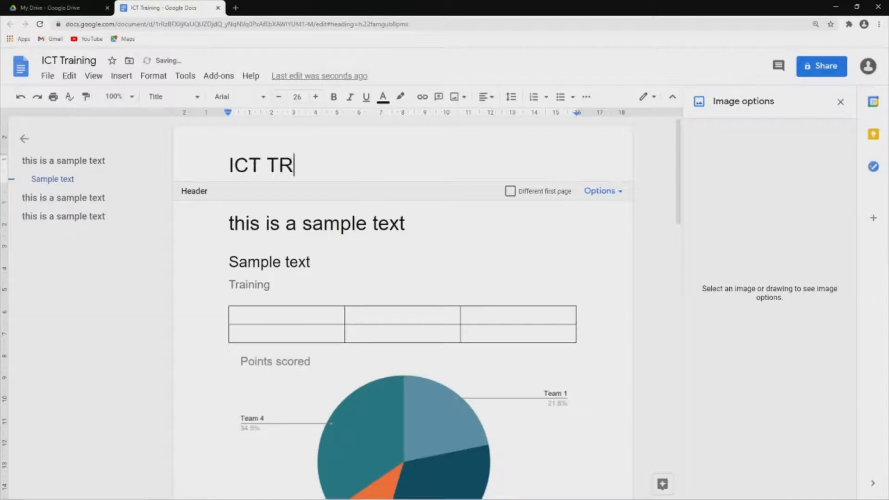
pyautogui.write('AINING')
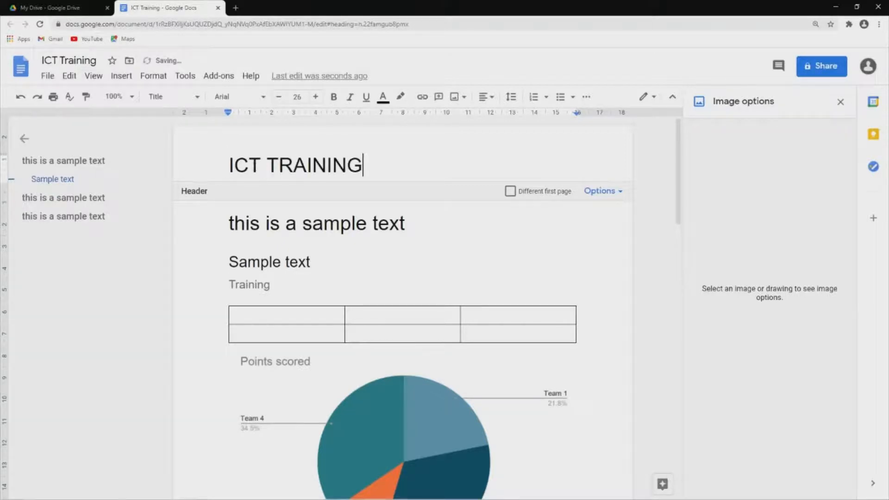
# Center the "ICT TRAINING" header text, make it bold and set its font to Comic Sans MS.
pyautogui.moveTo(363, 165); pyautogui.dragTo(214, 165)
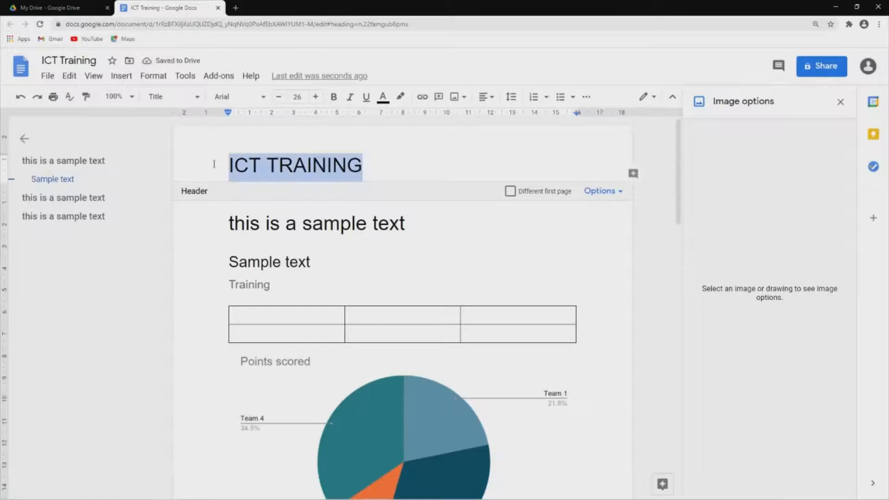
pyautogui.click(196, 97)
pyautogui.click(190, 158)
pyautogui.click(487, 96)
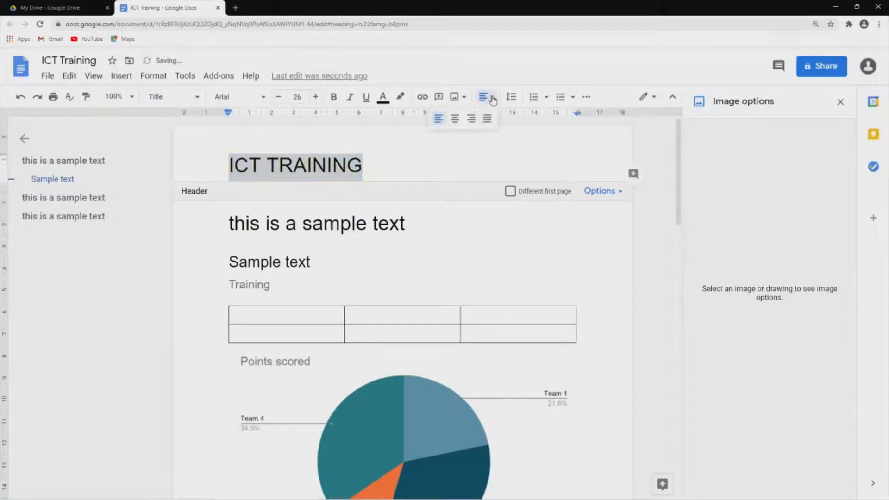
pyautogui.click(454, 118)
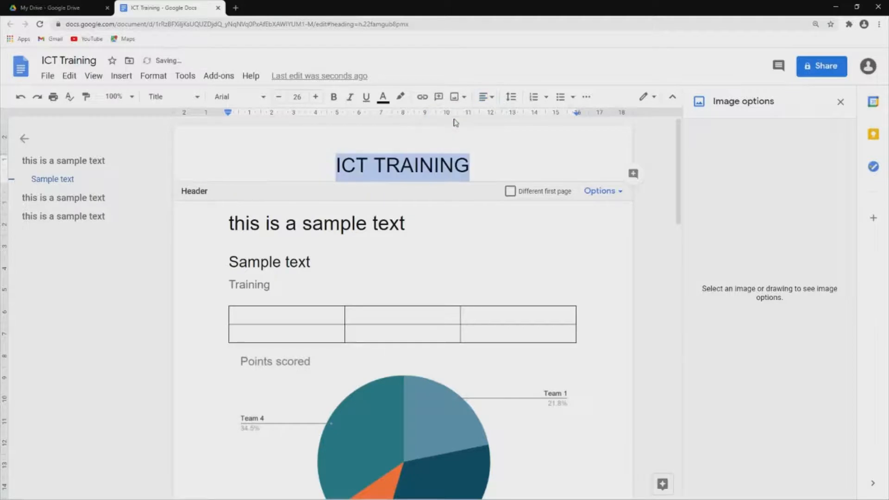
pyautogui.click(333, 97)
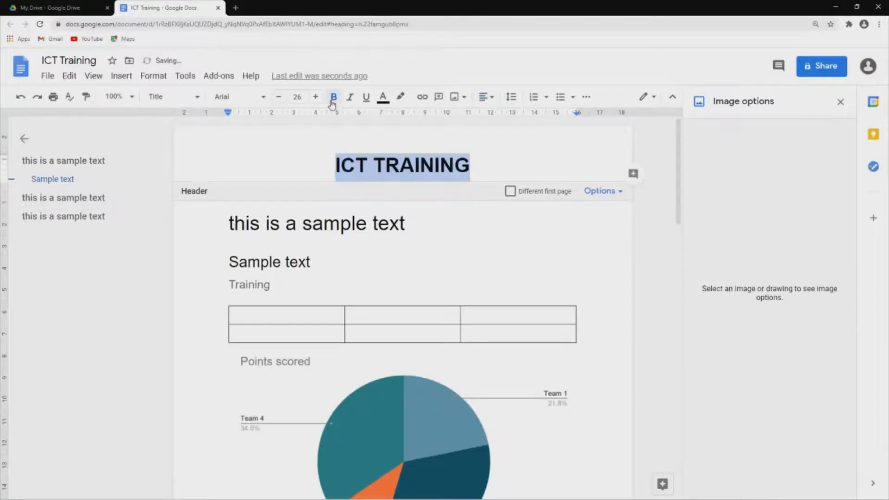
pyautogui.click(259, 96)
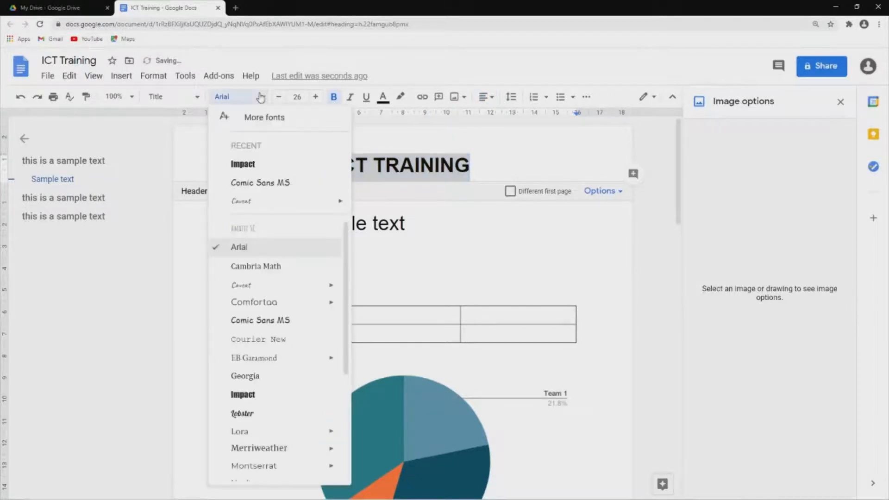
pyautogui.click(258, 183)
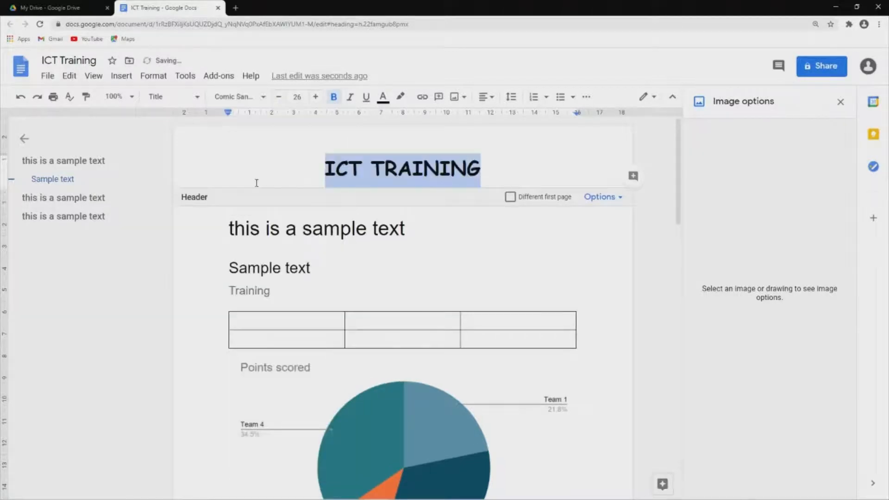
# Add a blank line above the "ICT TRAINING" header text and place the cursor on it.
pyautogui.click(335, 167)
pyautogui.click(479, 166)
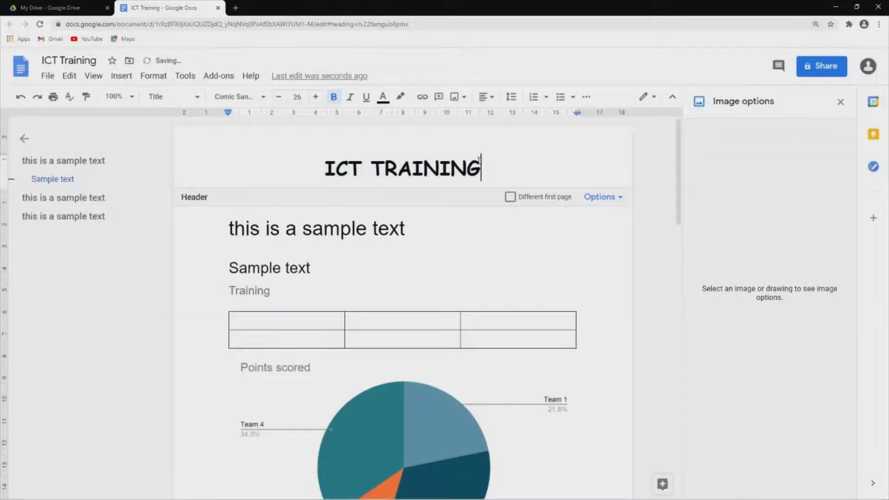
pyautogui.click(397, 143)
pyautogui.click(325, 161)
pyautogui.press('Return')
pyautogui.click(378, 149)
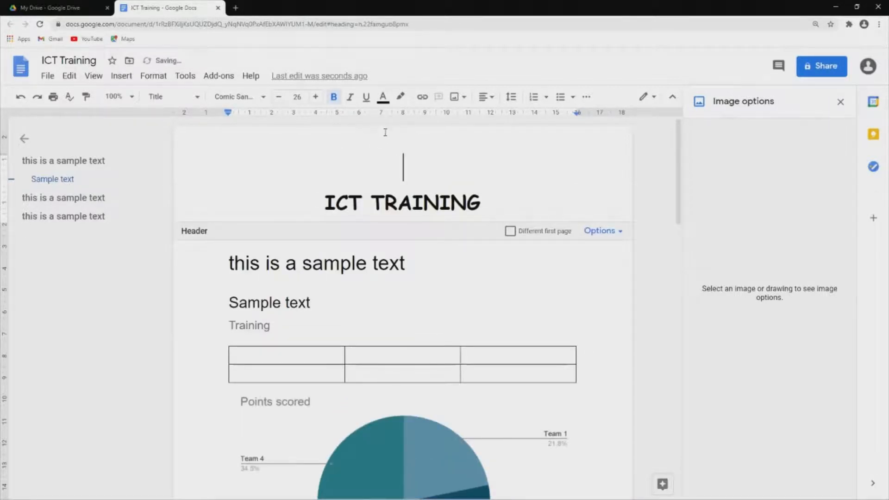
# Open the web image search for the header's blank line and browse the "header ideas" results.
pyautogui.click(456, 100)
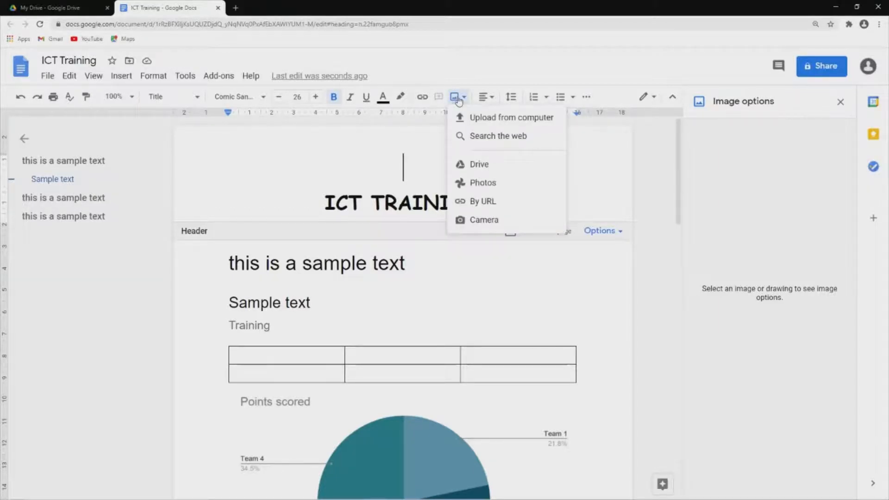
pyautogui.click(483, 136)
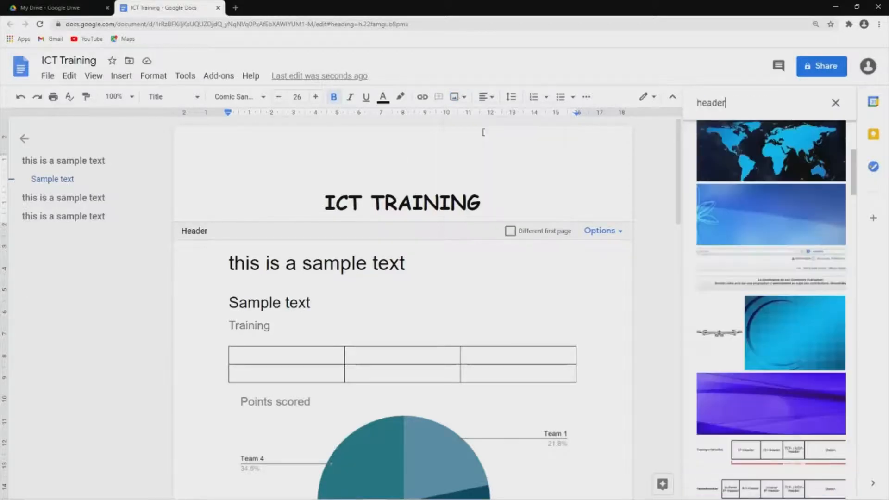
pyautogui.doubleClick(745, 102)
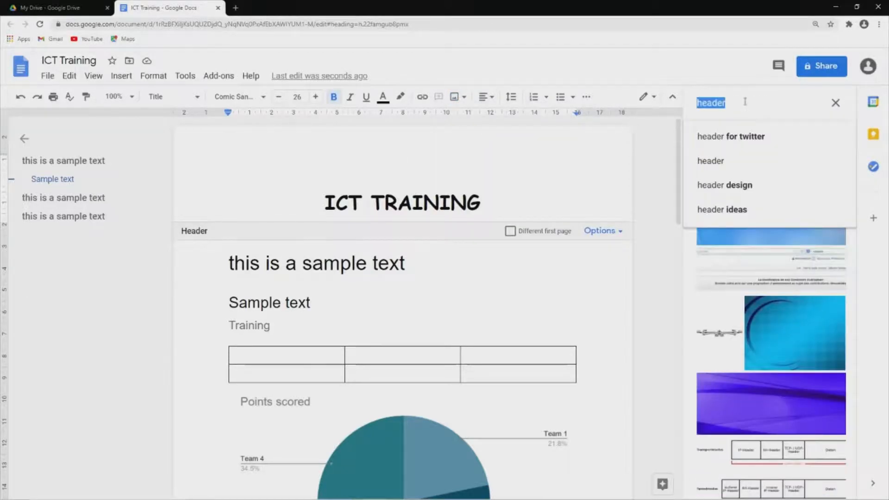
pyautogui.click(722, 210)
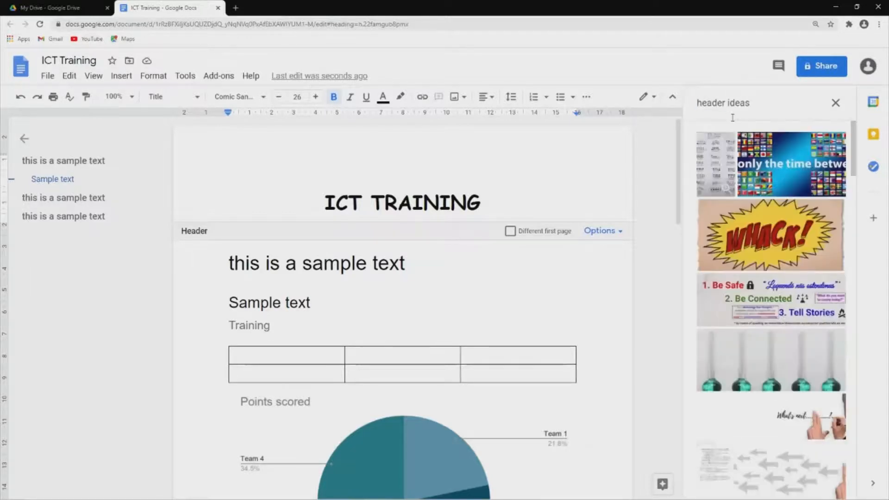
pyautogui.scroll(-1, 762, 288)
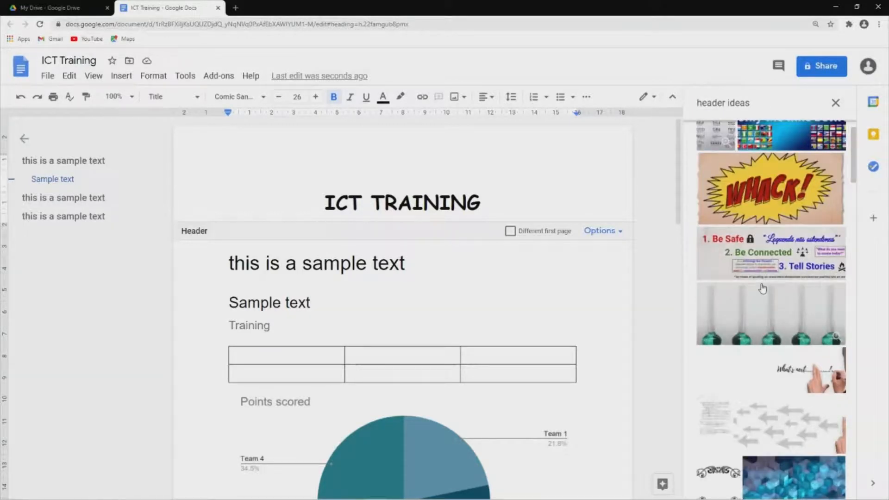
pyautogui.scroll(-1, 762, 289)
pyautogui.scroll(-4, 762, 289)
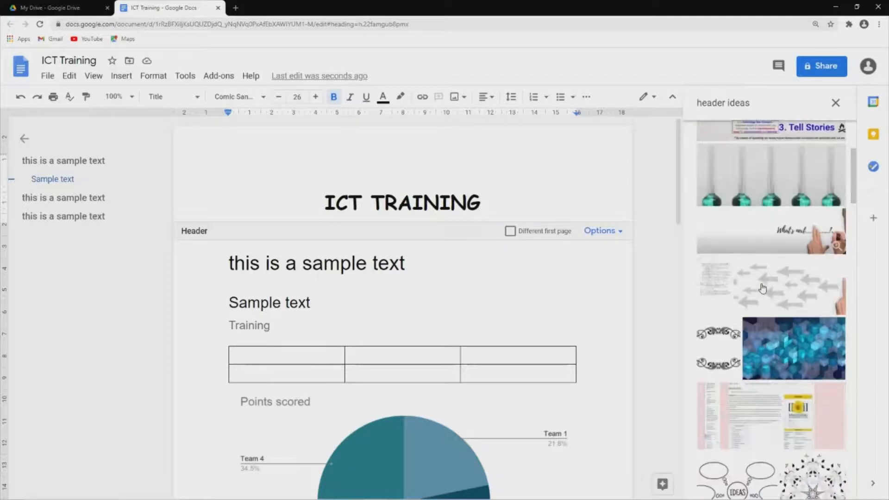
pyautogui.scroll(2, 765, 250)
pyautogui.scroll(2, 766, 250)
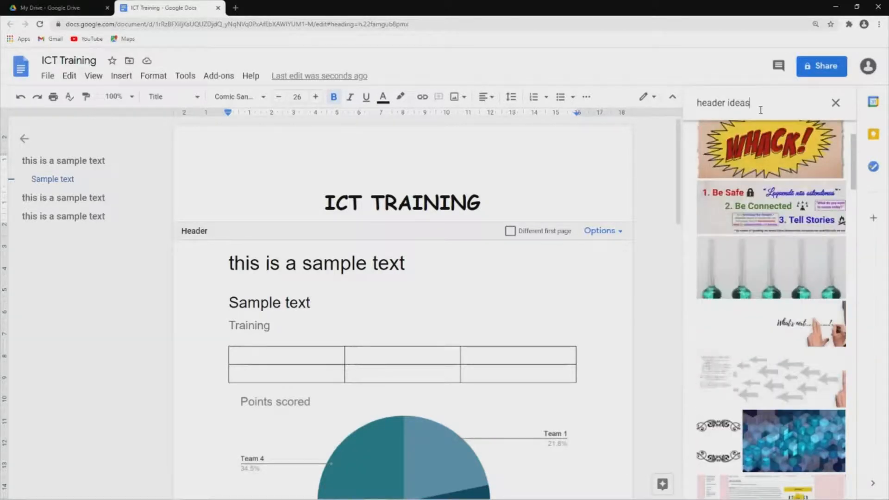
# Search the web images for "header" and insert the black ornamental divider image above the header text.
pyautogui.press('BackSpace')
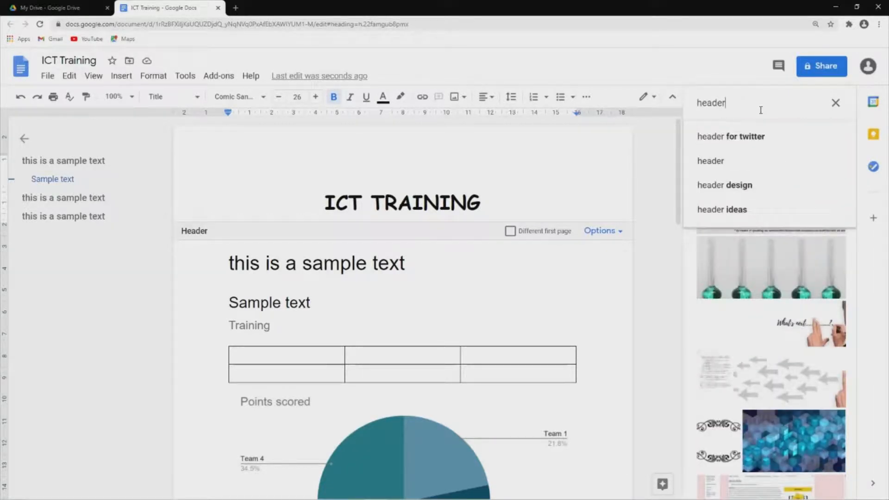
pyautogui.press('Return')
pyautogui.scroll(-5, 754, 253)
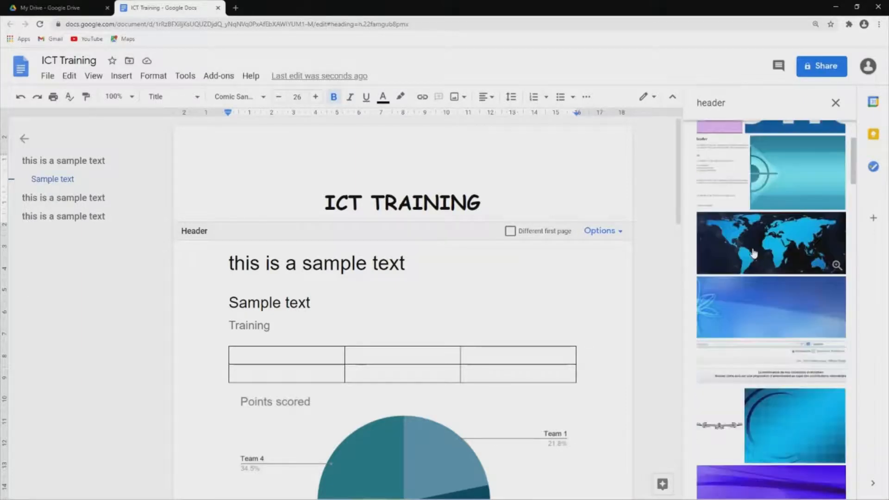
pyautogui.scroll(-1, 751, 252)
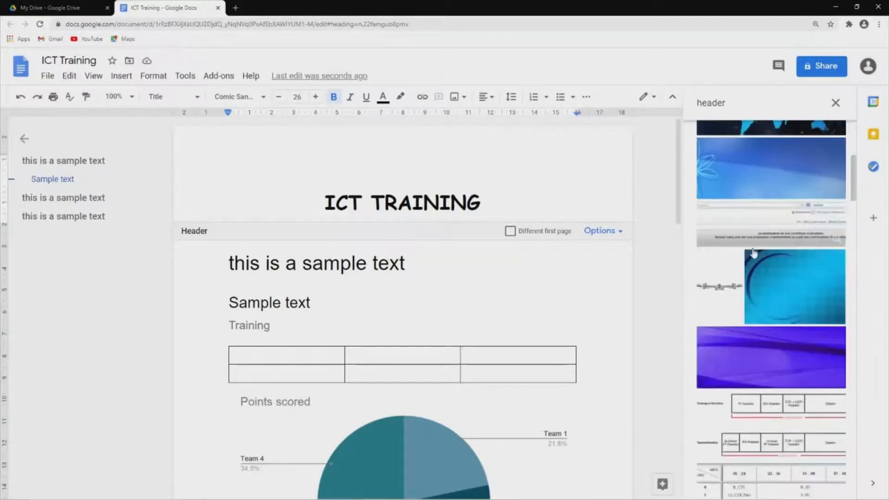
pyautogui.click(707, 289)
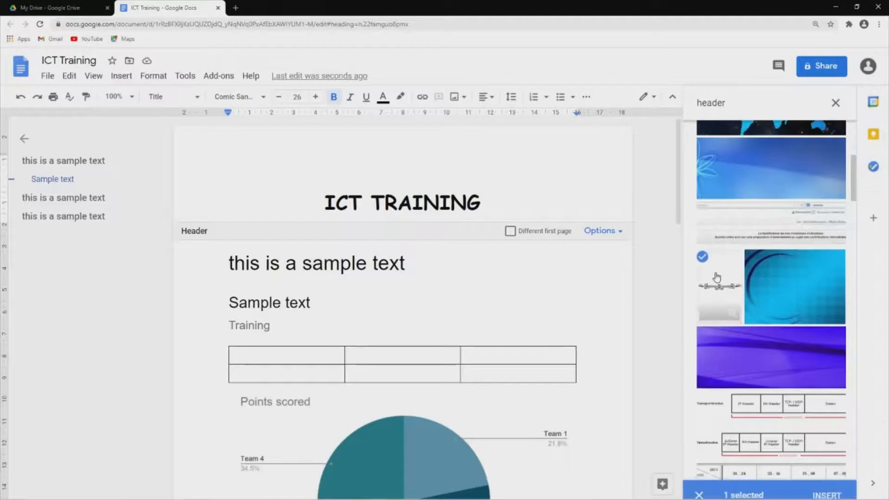
pyautogui.click(823, 484)
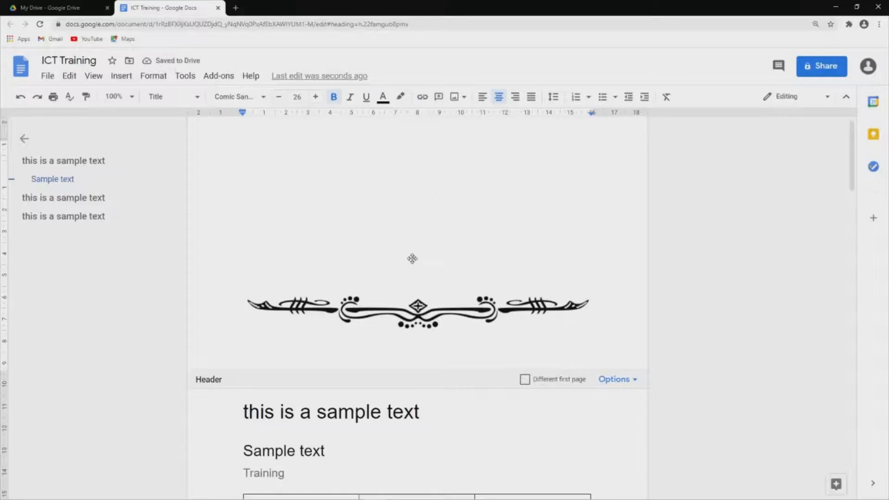
# Crop the divider image in the header to remove the empty space above and below the ornament.
pyautogui.click(437, 288)
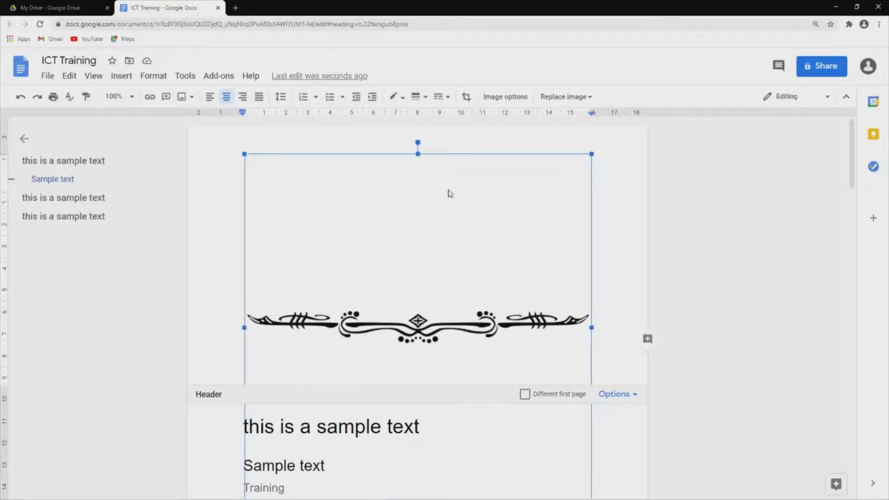
pyautogui.click(466, 97)
pyautogui.scroll(-4, 445, 247)
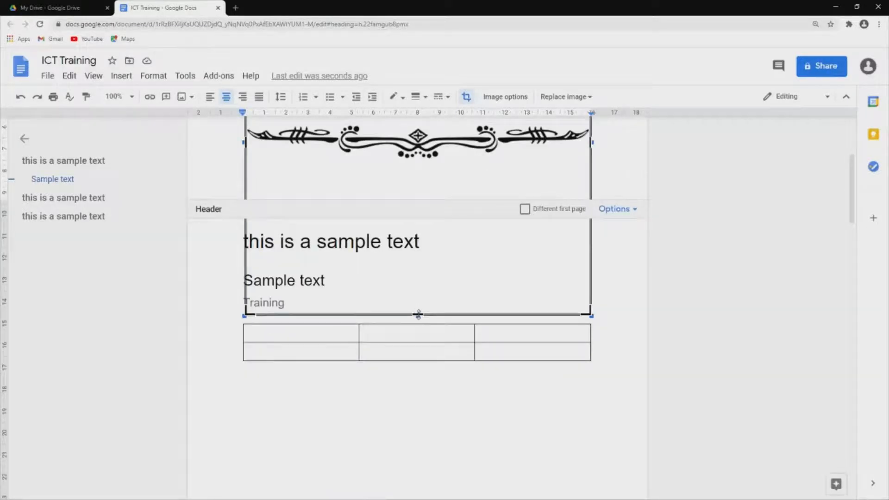
pyautogui.moveTo(418, 315)
pyautogui.mouseDown()
pyautogui.moveTo(427, 172)
pyautogui.moveTo(418, 307)
pyautogui.moveTo(416, 299)
pyautogui.mouseUp()
pyautogui.scroll(4, 428, 185)
pyautogui.moveTo(417, 209); pyautogui.dragTo(417, 204)
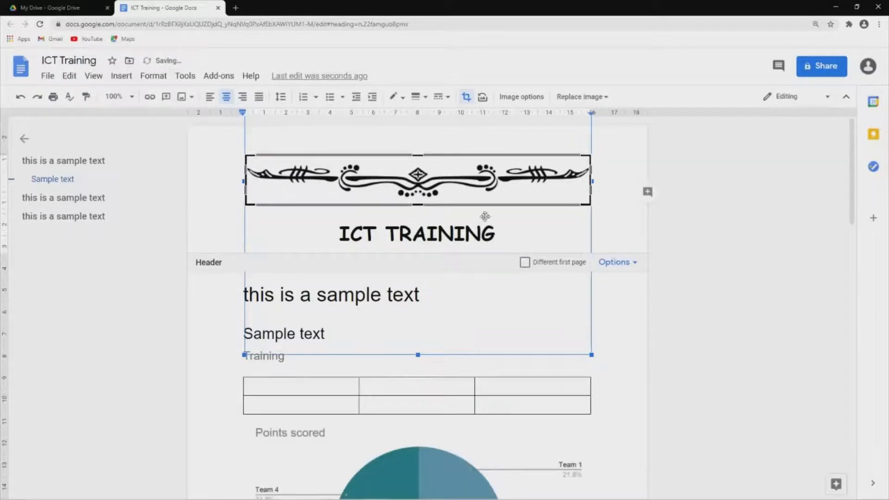
pyautogui.click(609, 157)
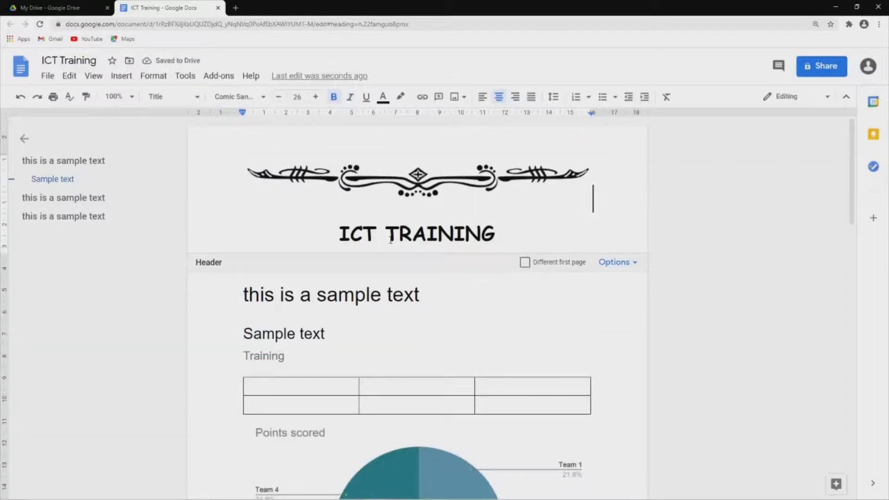
# Set the header's divider image to wrap text and move it slightly up towards the page's upper edge.
pyautogui.click(409, 182)
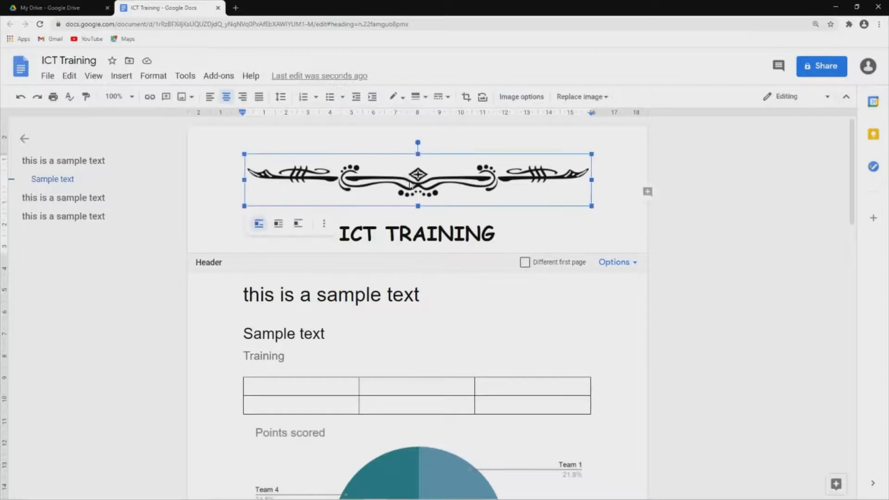
pyautogui.click(278, 223)
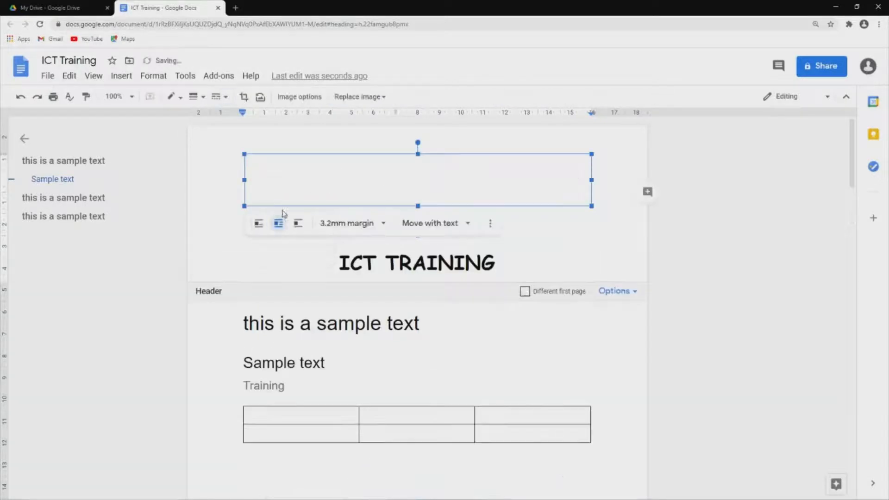
pyautogui.moveTo(382, 172); pyautogui.dragTo(386, 153)
# Delete the blank line between the divider image and the "ICT TRAINING" header text.
pyautogui.click(336, 242)
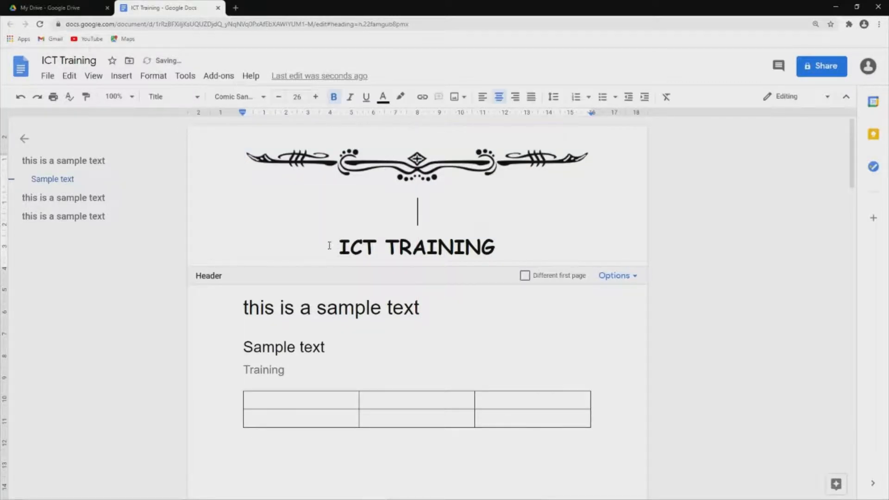
pyautogui.click(329, 245)
pyautogui.press('BackSpace')
pyautogui.press('BackSpace')
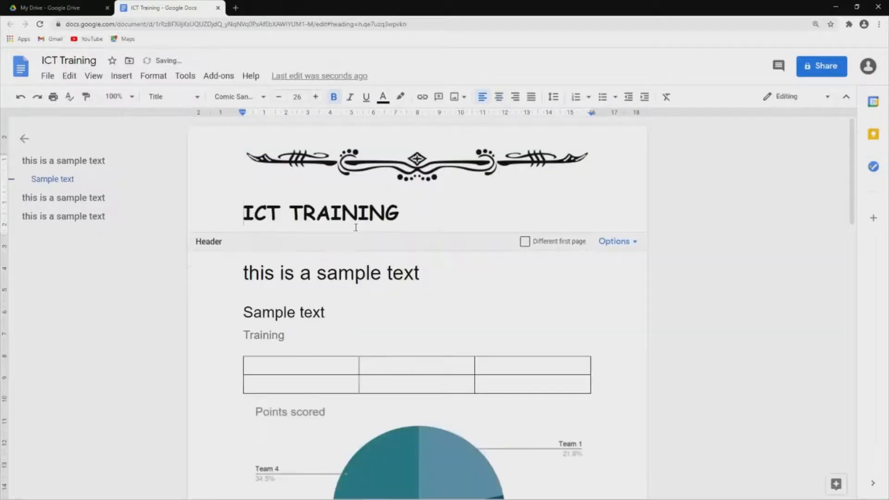
# Center the "ICT TRAINING" header text again and return to the document body.
pyautogui.moveTo(412, 210); pyautogui.dragTo(242, 214)
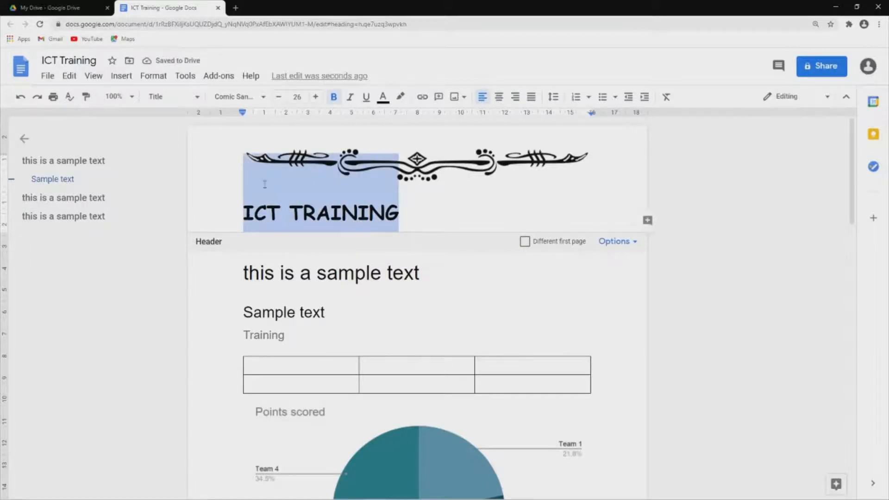
pyautogui.click(499, 96)
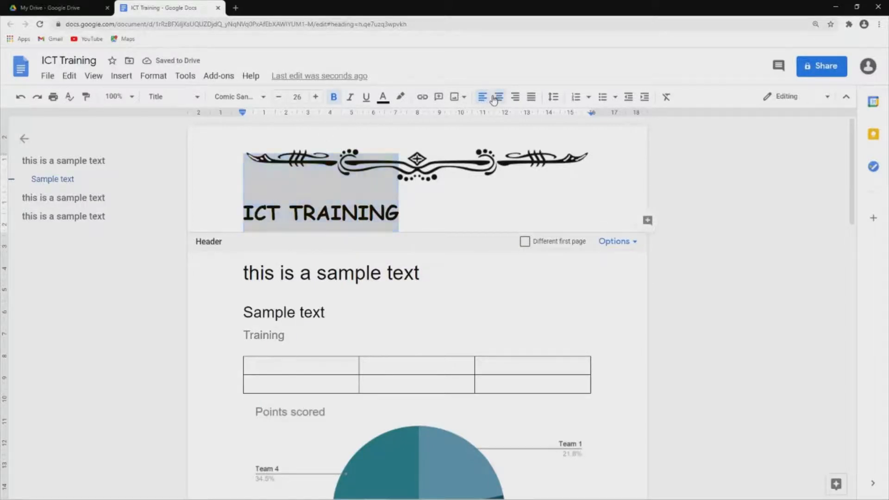
pyautogui.click(520, 214)
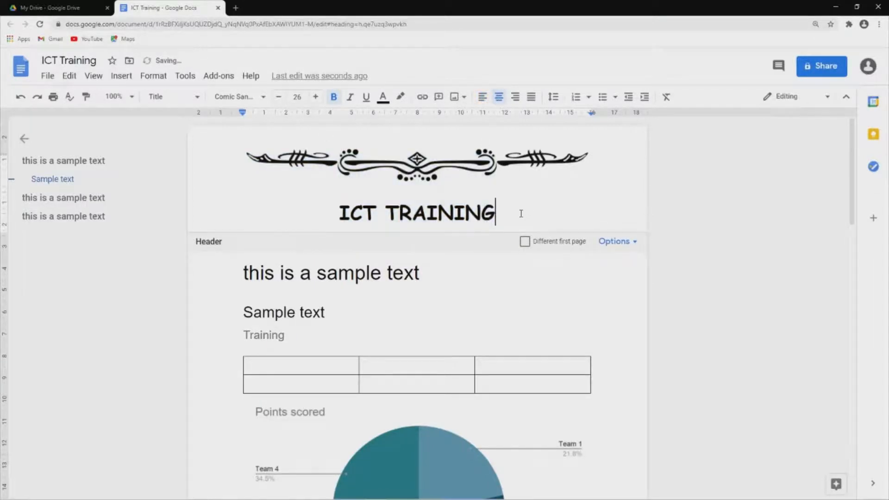
pyautogui.click(491, 283)
pyautogui.click(492, 297)
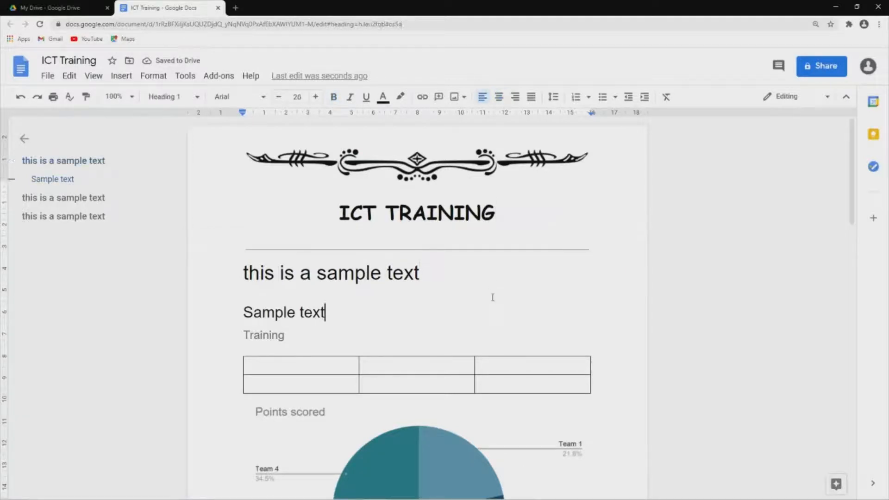
# Examine how the header with the divider image and "ICT TRAINING" text appears across the document's pages.
pyautogui.scroll(-3, 493, 295)
pyautogui.scroll(-10, 493, 295)
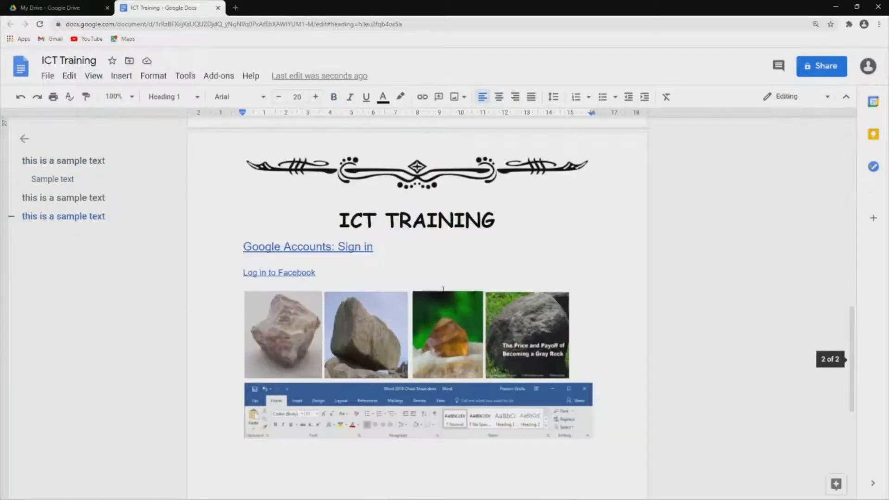
pyautogui.scroll(13, 443, 290)
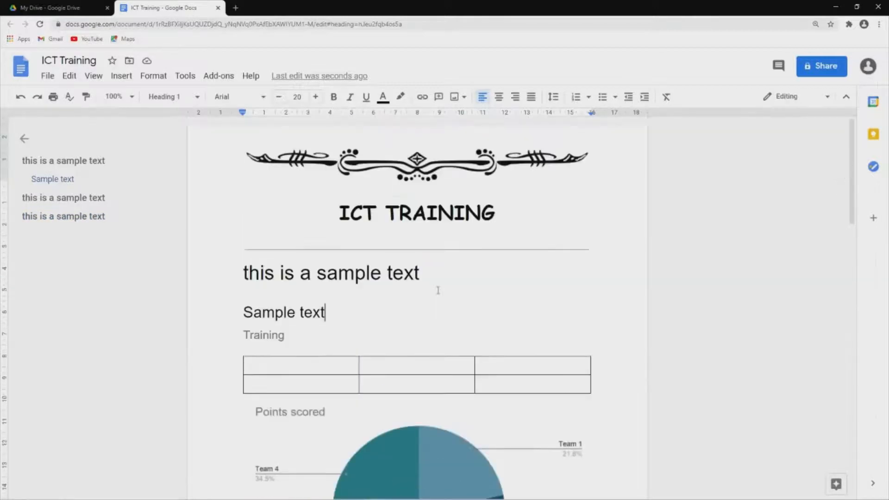
pyautogui.scroll(-13, 438, 290)
pyautogui.click(393, 293)
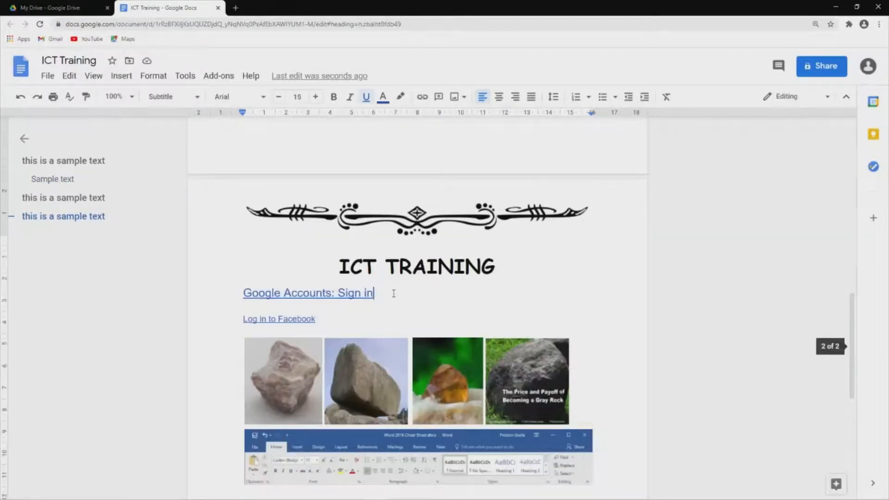
pyautogui.scroll(-8, 515, 284)
pyautogui.scroll(7, 516, 286)
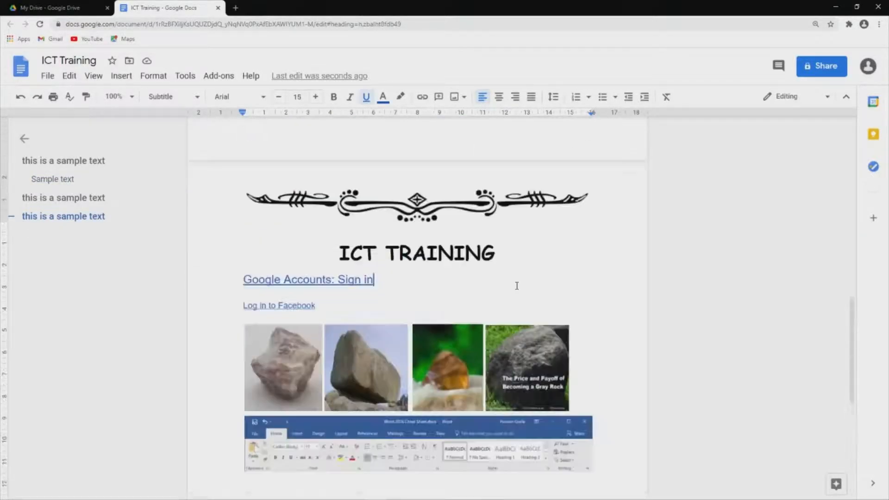
pyautogui.scroll(13, 517, 285)
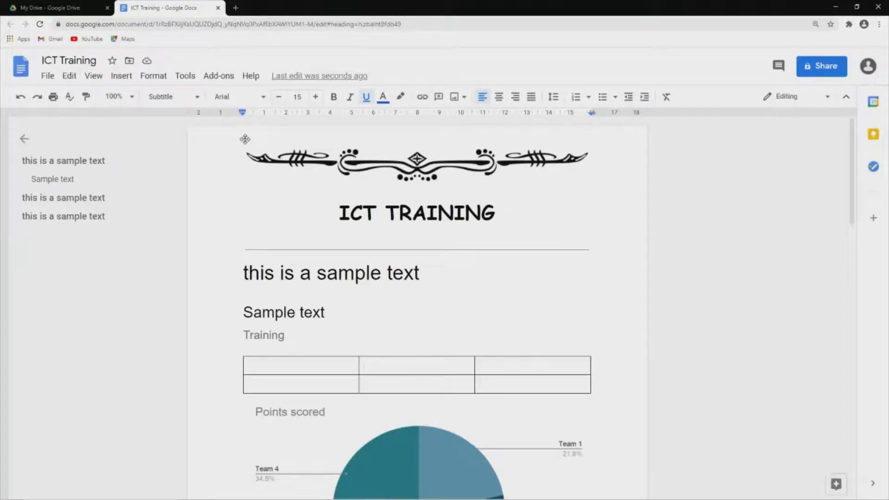
# Insert a page footer reading "THIS IS A FOOTER" and return to the document body to check it on both pages.
pyautogui.click(116, 78)
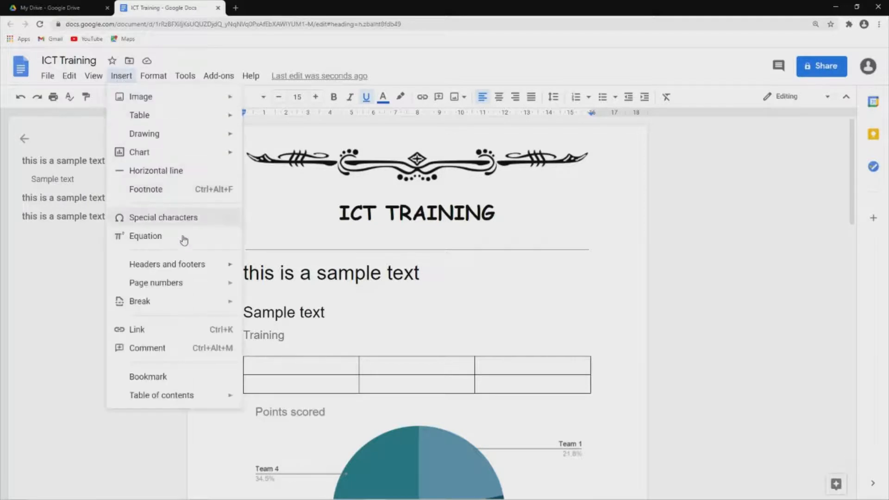
pyautogui.moveTo(189, 269)
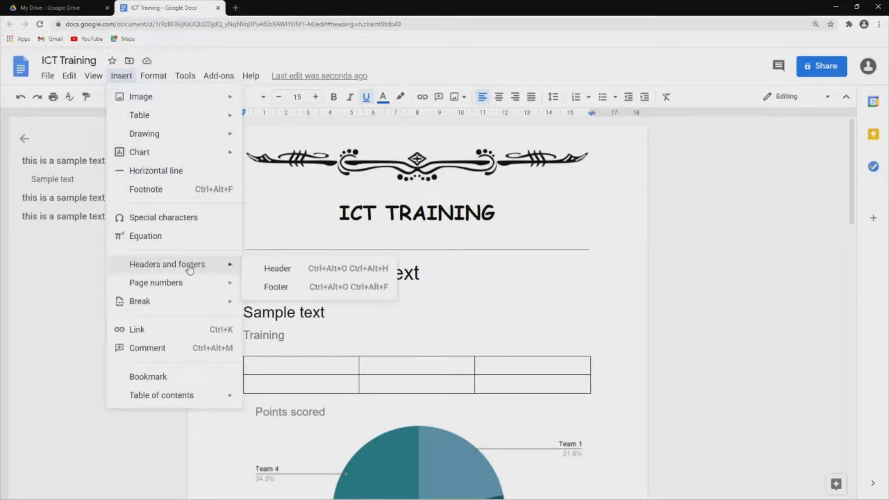
pyautogui.click(278, 287)
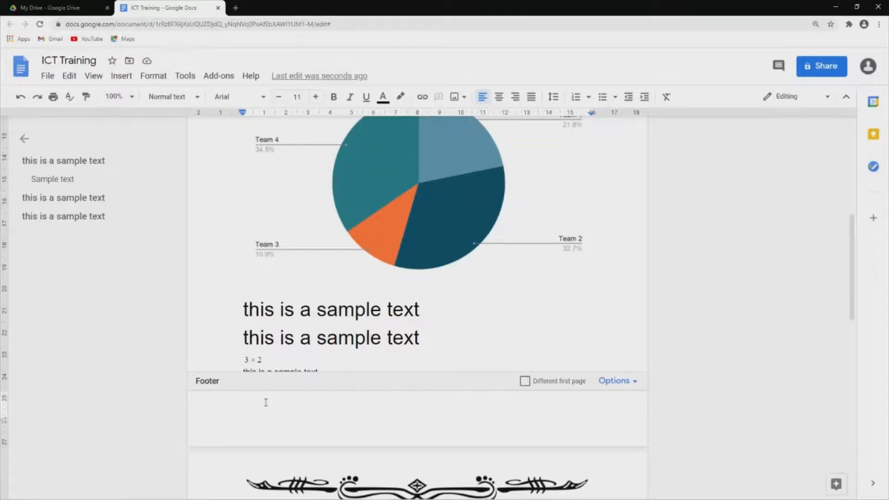
pyautogui.write('THIS IS A F')
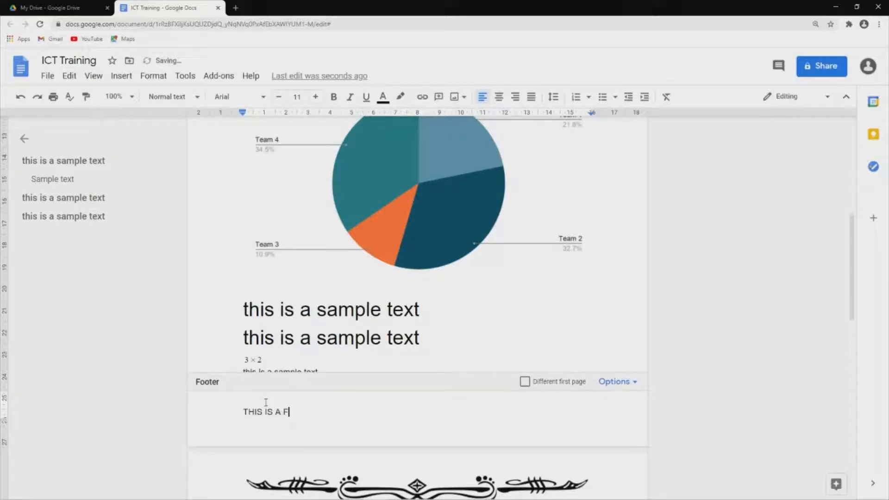
pyautogui.write('OOTER')
pyautogui.press('Return')
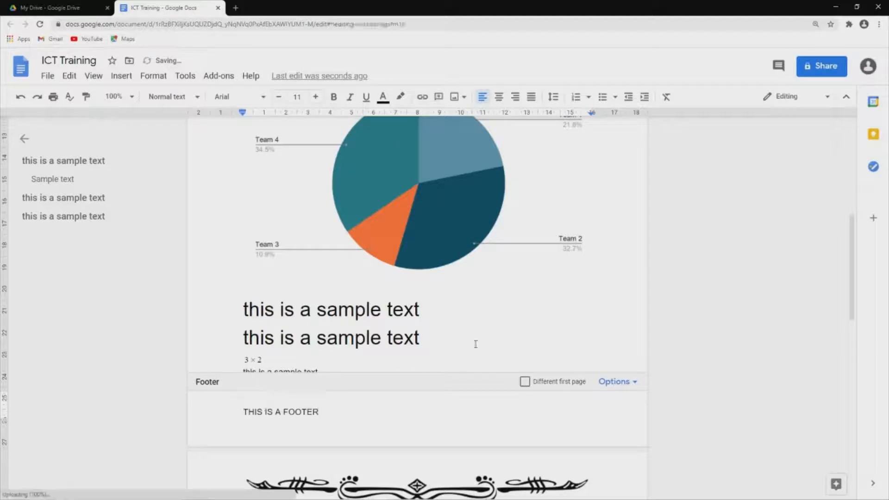
pyautogui.click(474, 343)
pyautogui.scroll(-12, 371, 366)
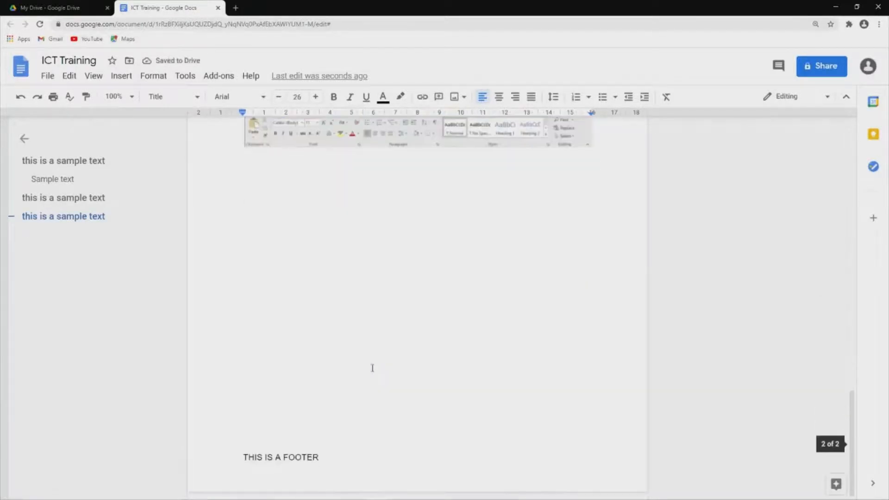
pyautogui.scroll(20, 330, 447)
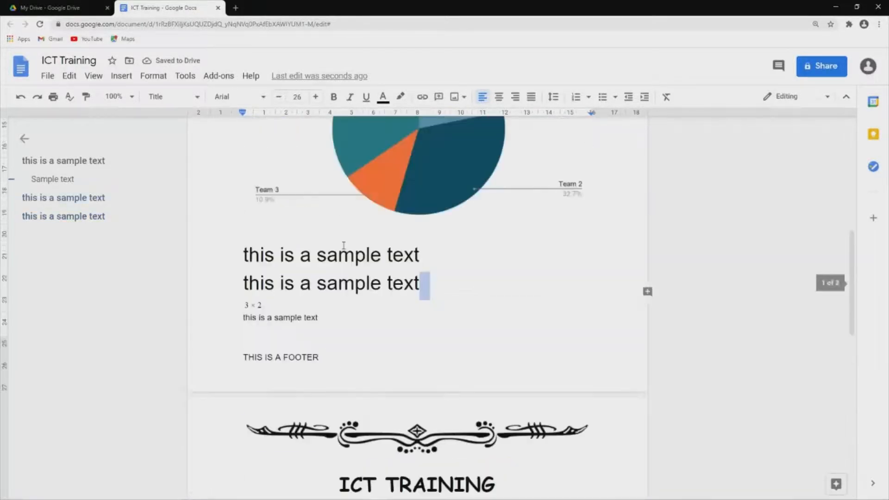
# Add page numbers in the footer, shown on the first page and starting at 1.
pyautogui.click(120, 77)
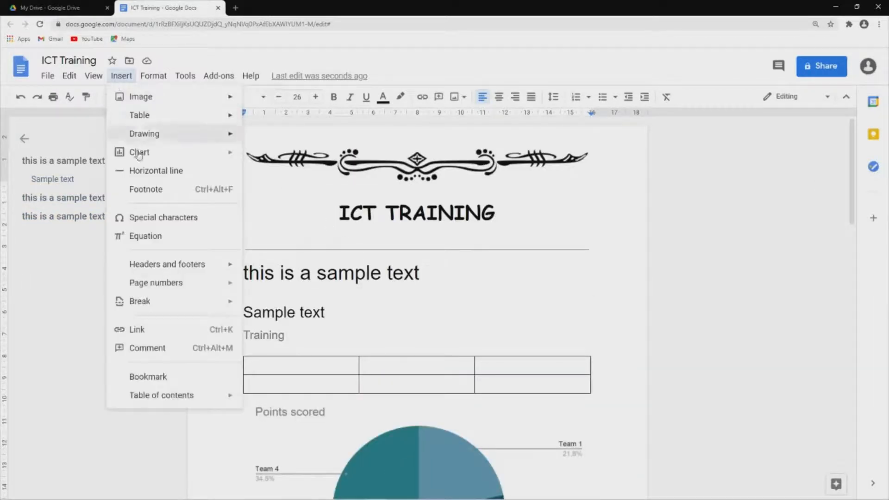
pyautogui.moveTo(170, 286)
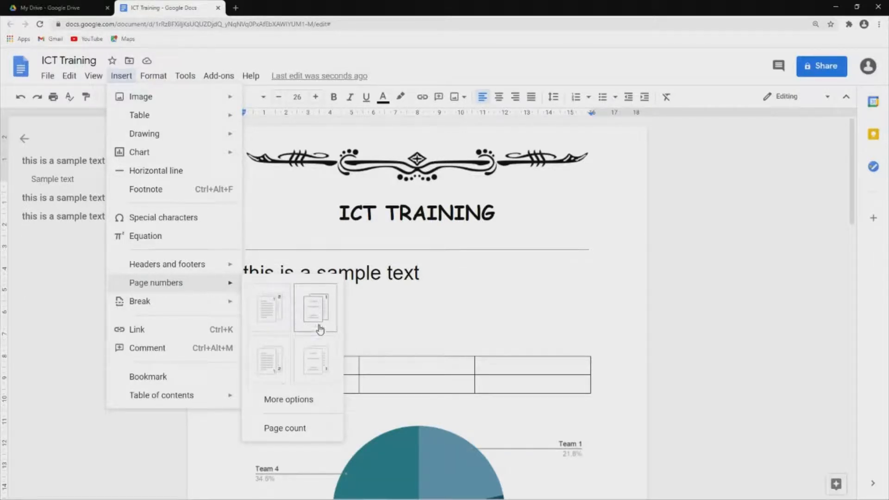
pyautogui.click(296, 400)
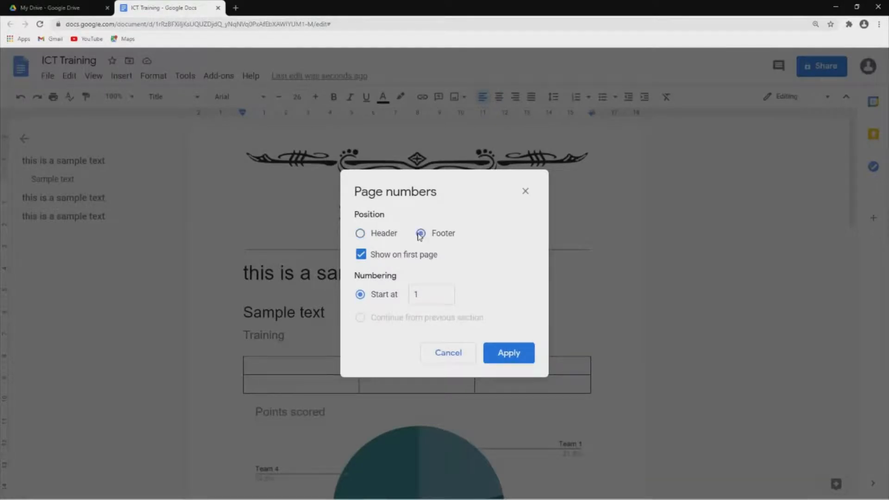
pyautogui.click(360, 233)
pyautogui.click(429, 293)
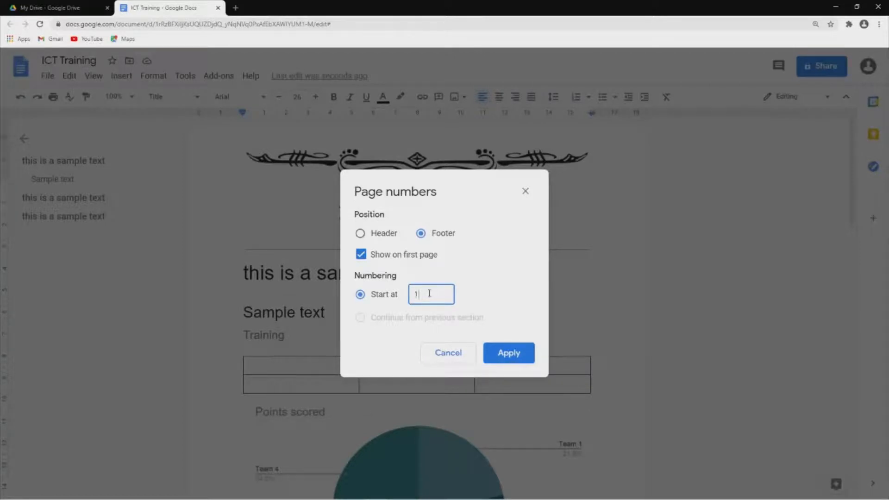
pyautogui.click(504, 355)
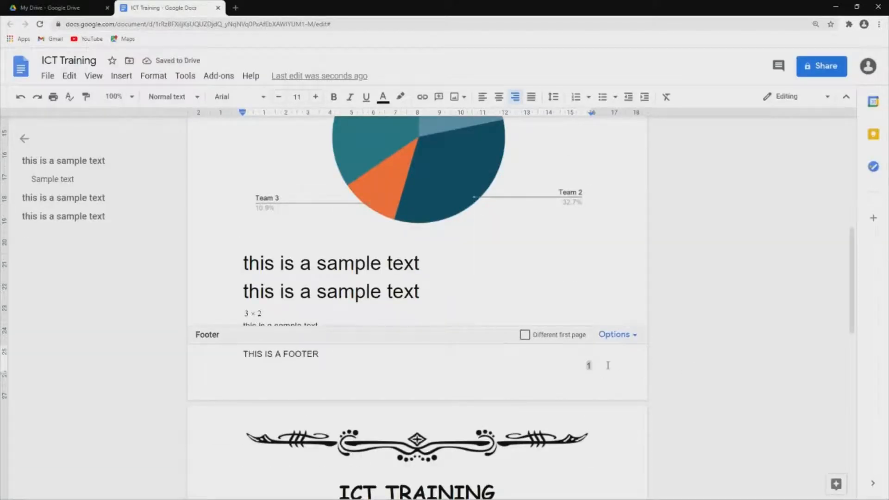
# Check the page numbers in the footers of the document's pages.
pyautogui.click(580, 362)
pyautogui.click(591, 359)
pyautogui.click(580, 365)
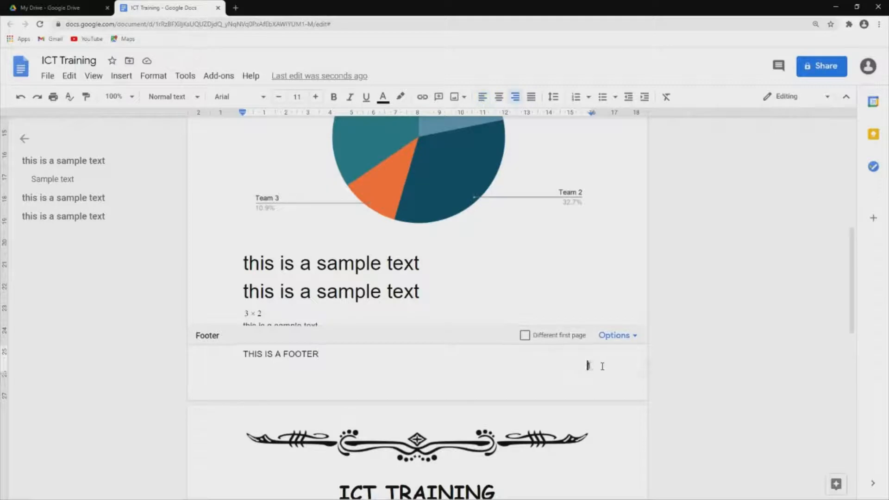
pyautogui.click(603, 366)
pyautogui.doubleClick(569, 251)
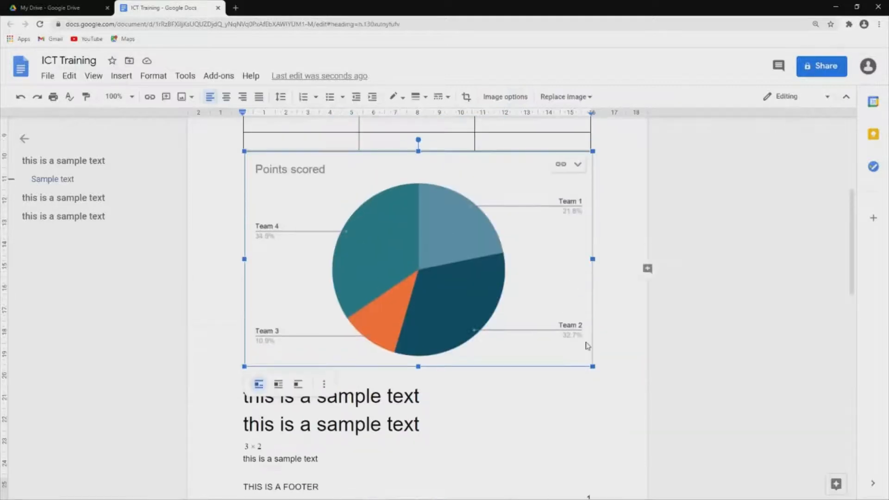
pyautogui.scroll(-15, 587, 346)
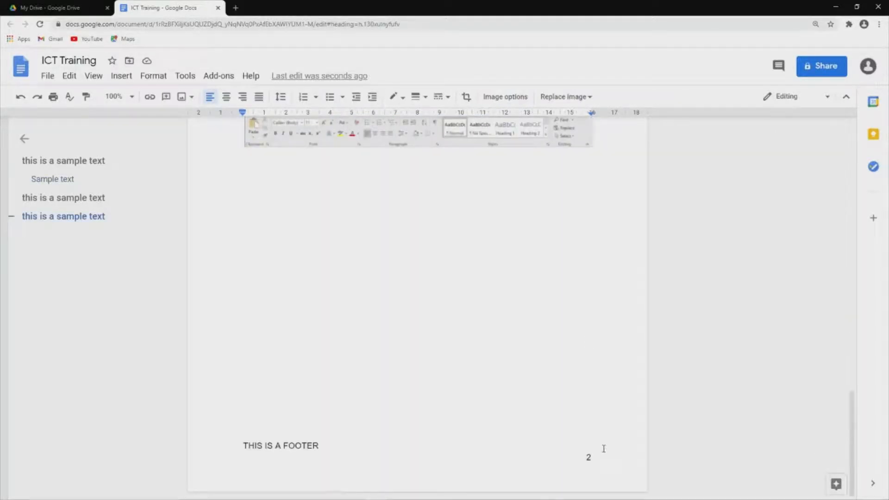
pyautogui.scroll(18, 583, 451)
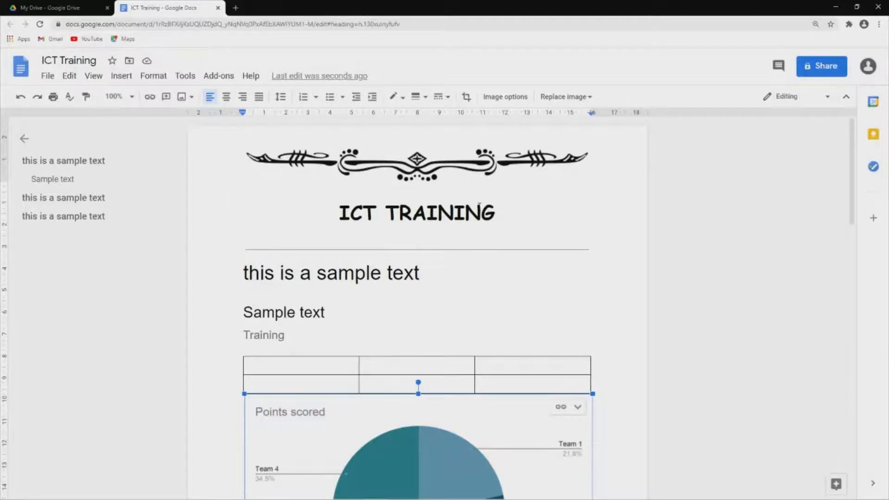
pyautogui.click(352, 324)
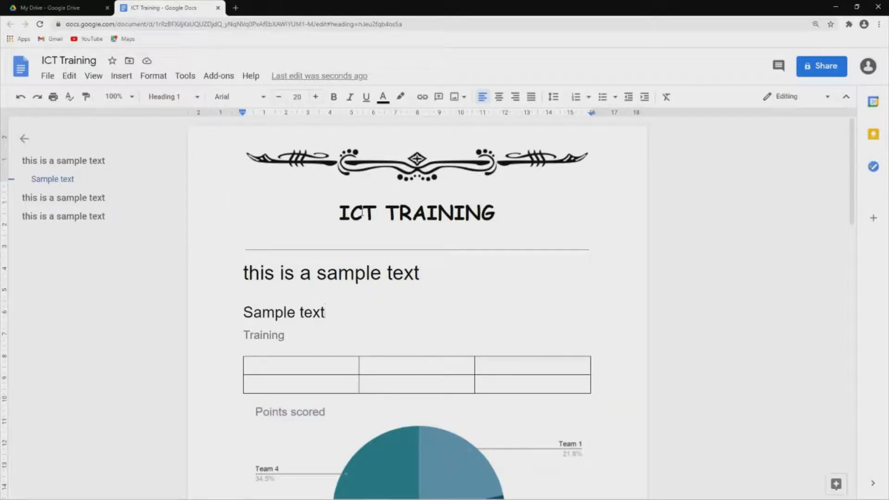
pyautogui.click(359, 329)
pyautogui.click(334, 310)
pyautogui.click(313, 335)
# Open the ICT TRAINING header for editing and review the margin and layout options in its header format settings.
pyautogui.doubleClick(429, 138)
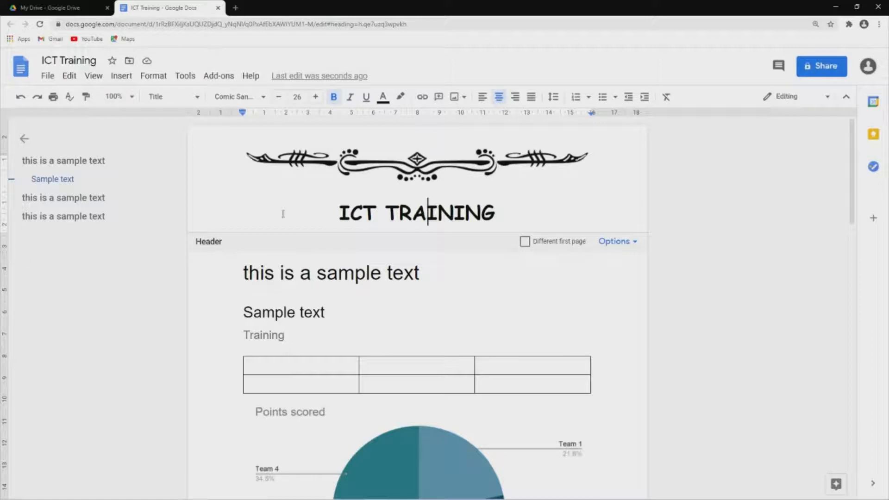
pyautogui.click(609, 241)
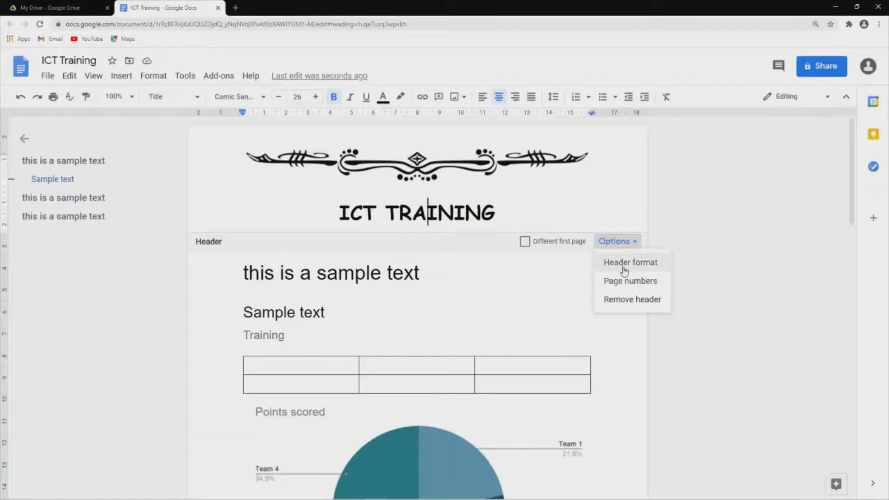
pyautogui.click(621, 263)
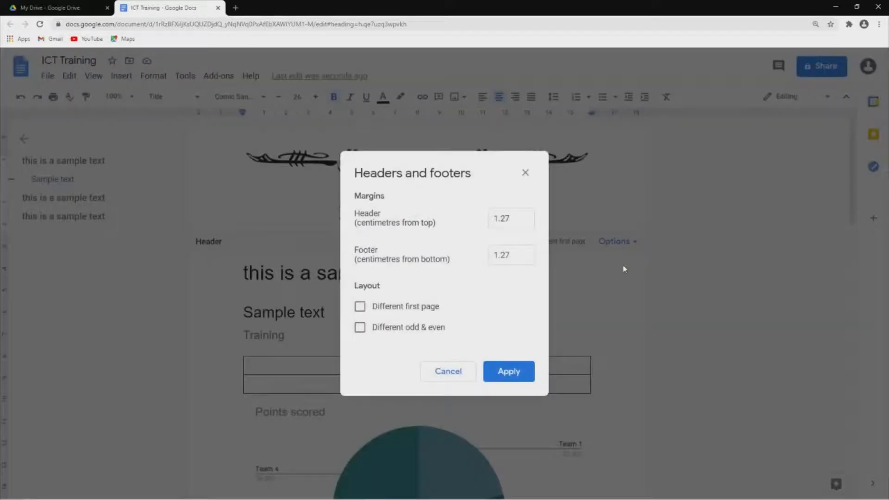
pyautogui.click(509, 216)
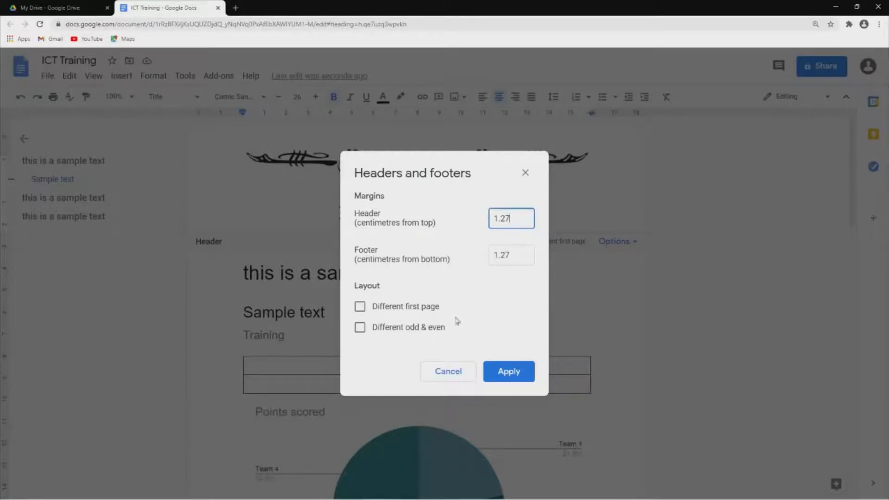
pyautogui.click(505, 373)
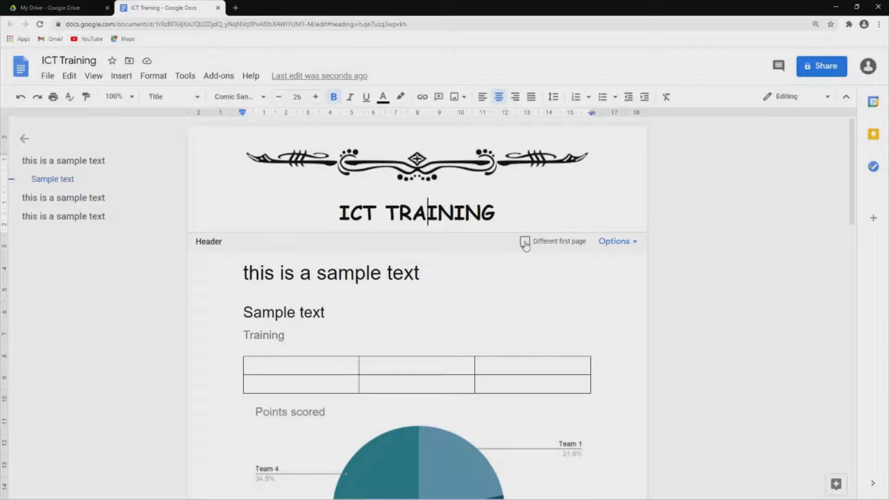
# Enable a different first page header and compare it with the header on the following page.
pyautogui.click(525, 243)
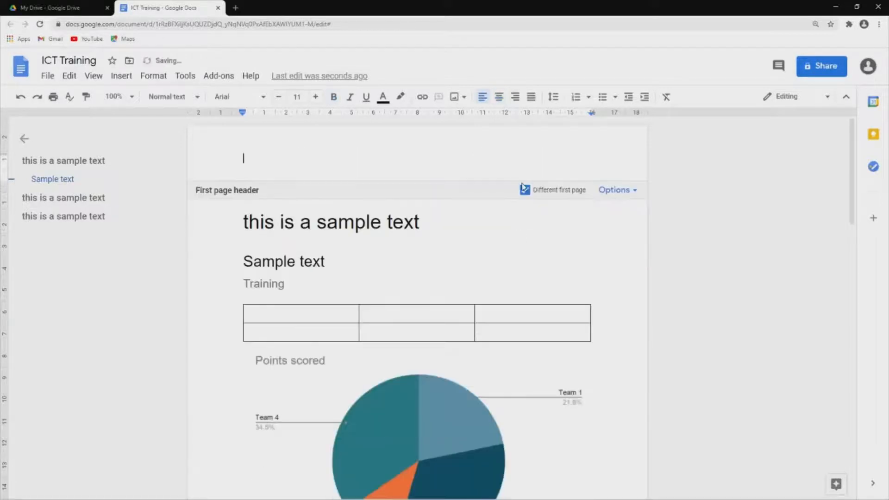
pyautogui.scroll(-10, 526, 246)
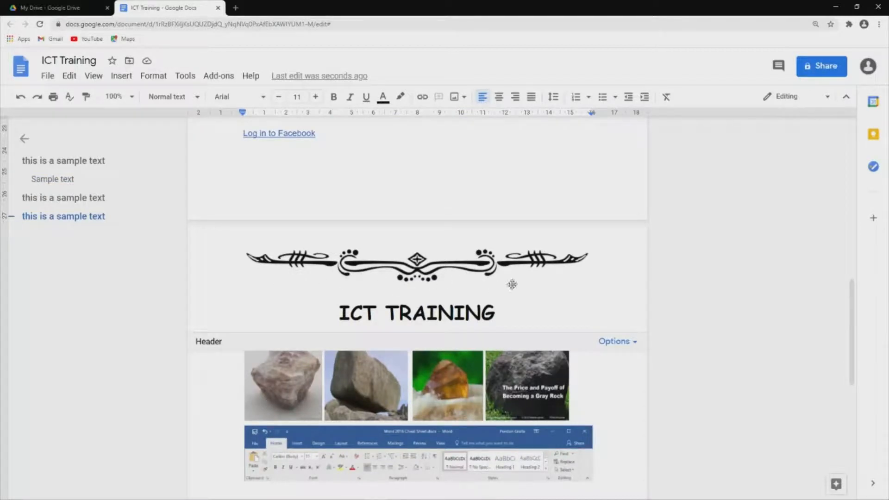
pyautogui.scroll(10, 481, 285)
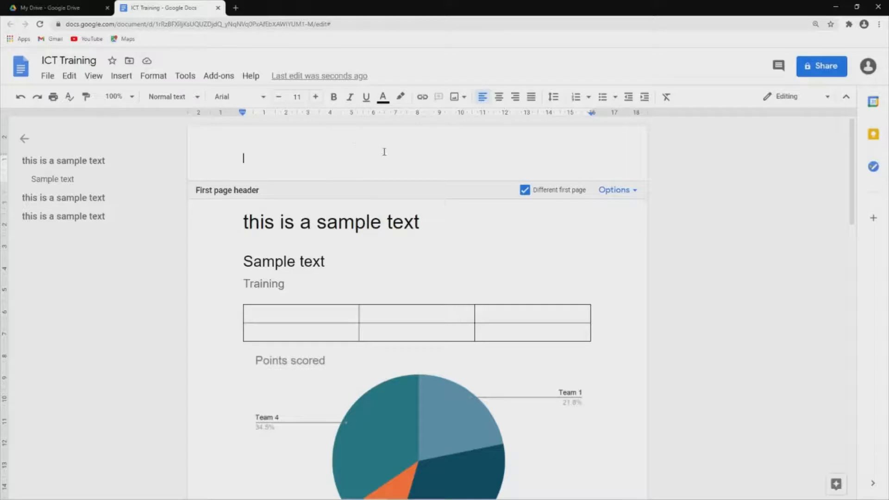
# Insert the teal crosshair banner image from a web image search for "header" into the first page header.
pyautogui.click(456, 96)
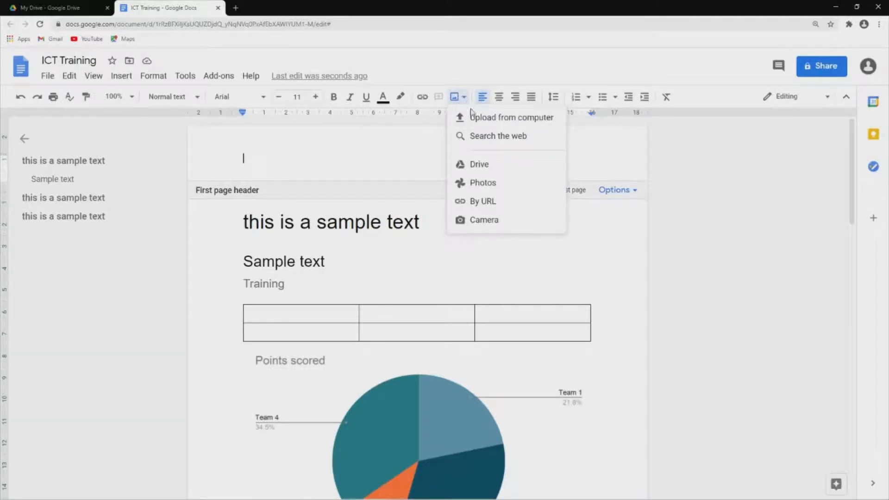
pyautogui.click(485, 137)
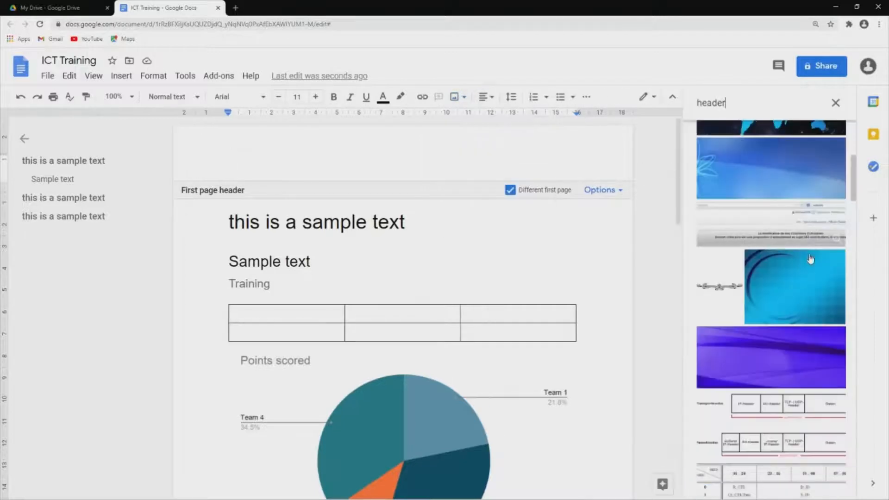
pyautogui.scroll(-10, 770, 340)
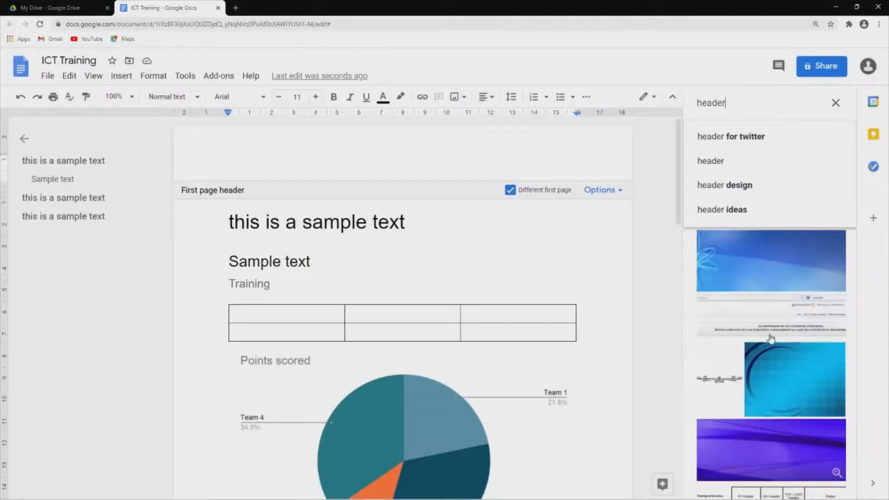
pyautogui.click(769, 303)
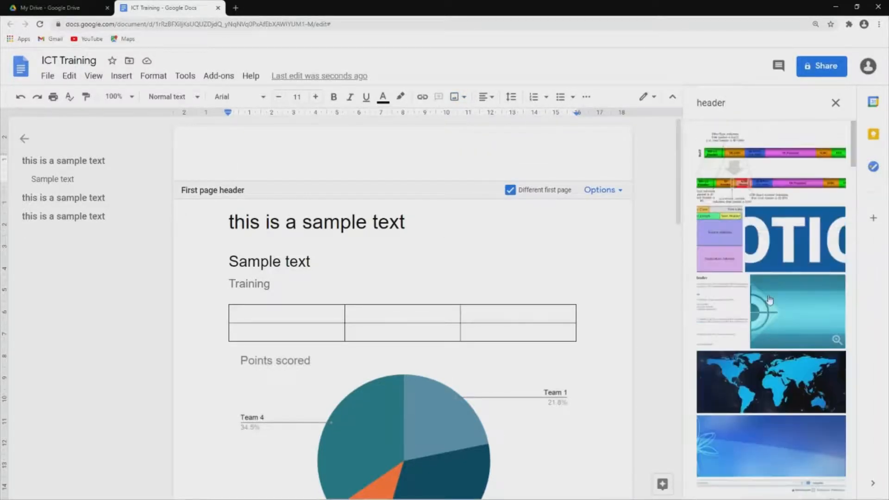
pyautogui.click(769, 303)
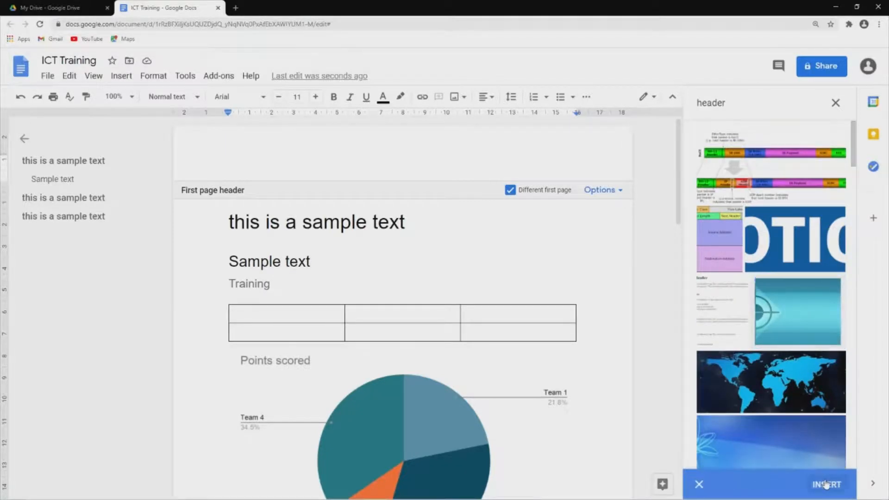
pyautogui.click(826, 483)
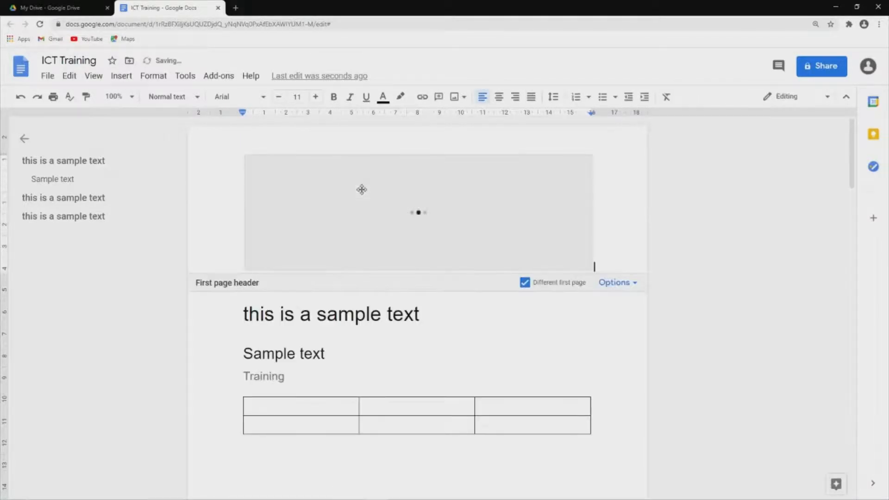
# Set the banner image to wrap text and move it to the upper-left corner of the first page.
pyautogui.click(409, 225)
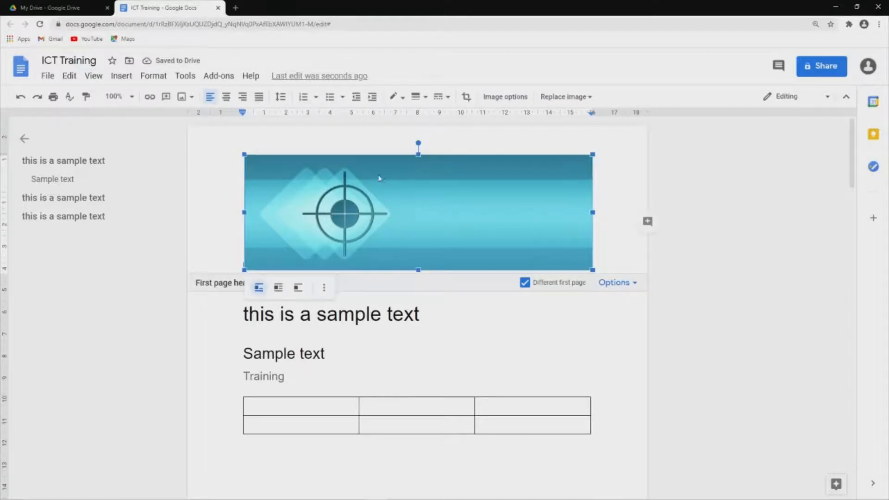
pyautogui.click(278, 287)
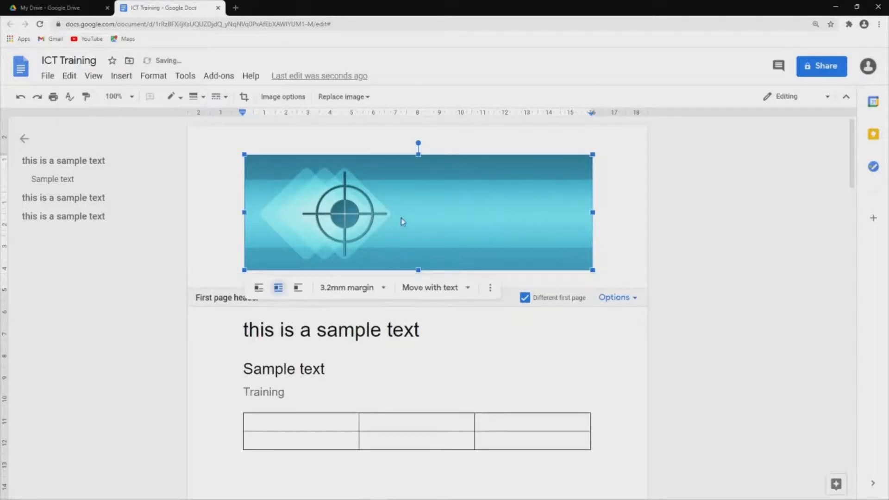
pyautogui.moveTo(396, 214); pyautogui.dragTo(343, 190)
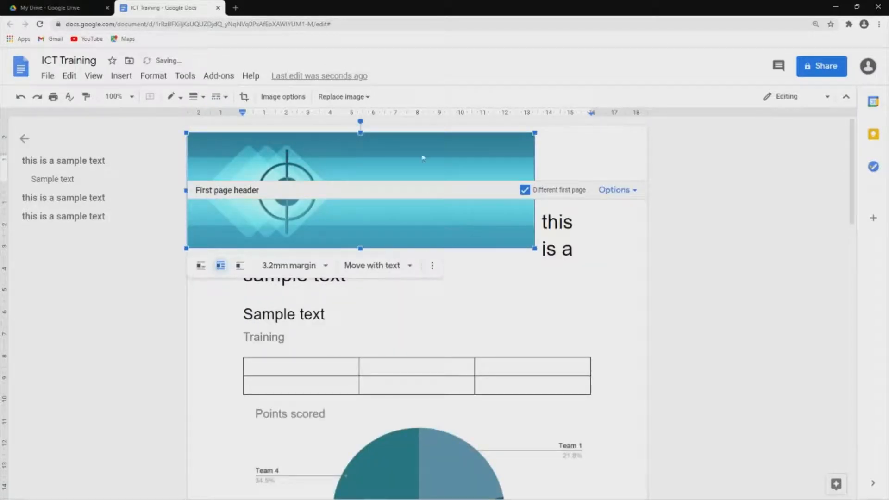
pyautogui.moveTo(417, 155); pyautogui.dragTo(392, 160)
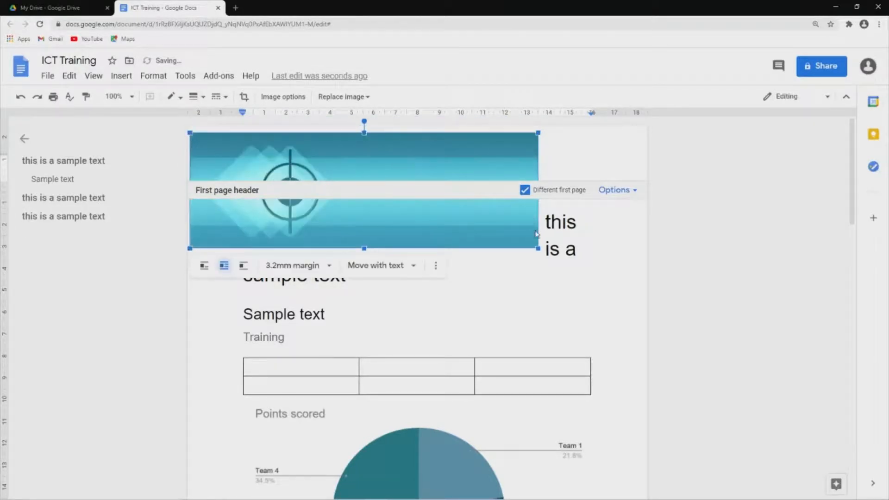
# Enlarge the banner image to the full page width and position it along the page's upper edge.
pyautogui.moveTo(537, 247); pyautogui.dragTo(648, 219)
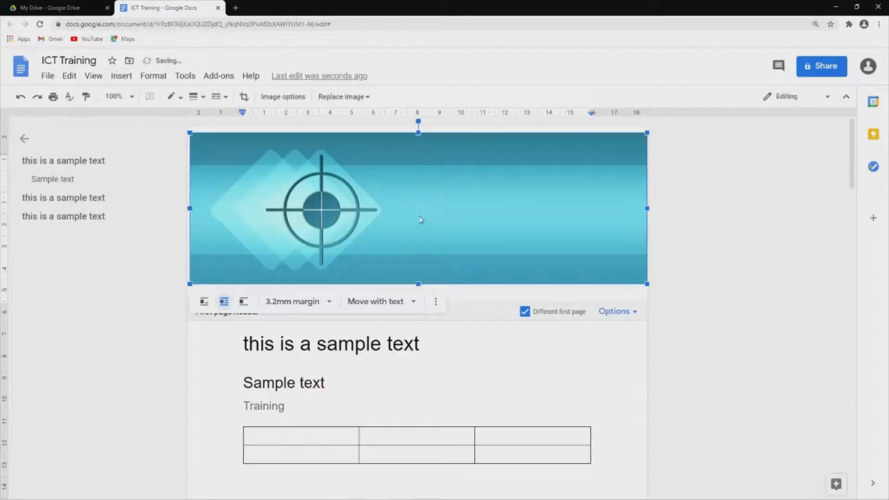
pyautogui.moveTo(411, 216); pyautogui.dragTo(628, 232)
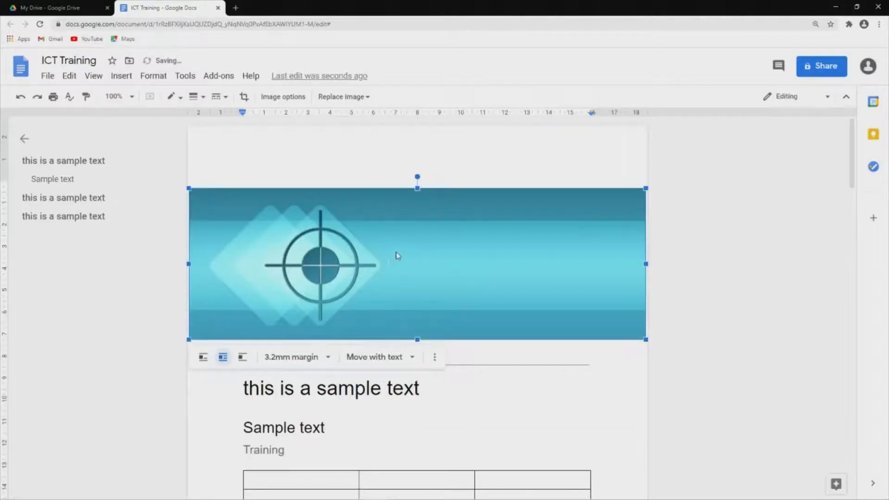
pyautogui.moveTo(396, 251); pyautogui.dragTo(383, 178)
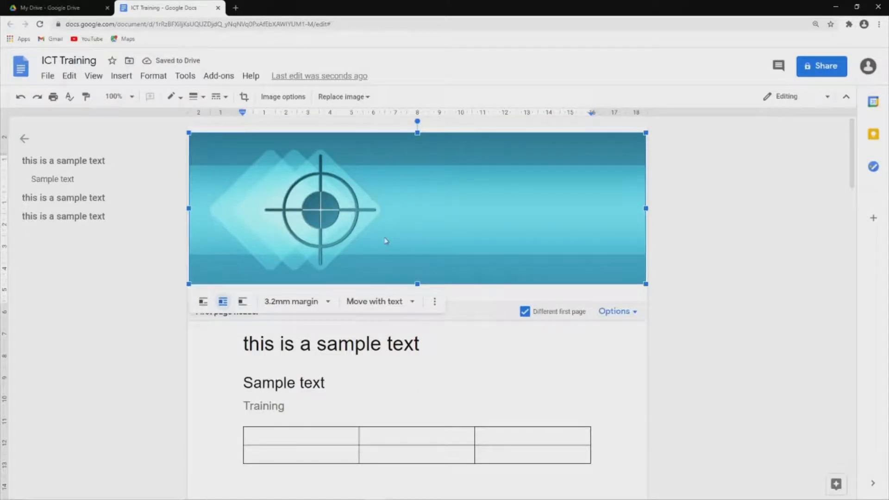
# Crop the banner image from below and above to a narrow horizontal strip through the crosshair's centre.
pyautogui.click(244, 96)
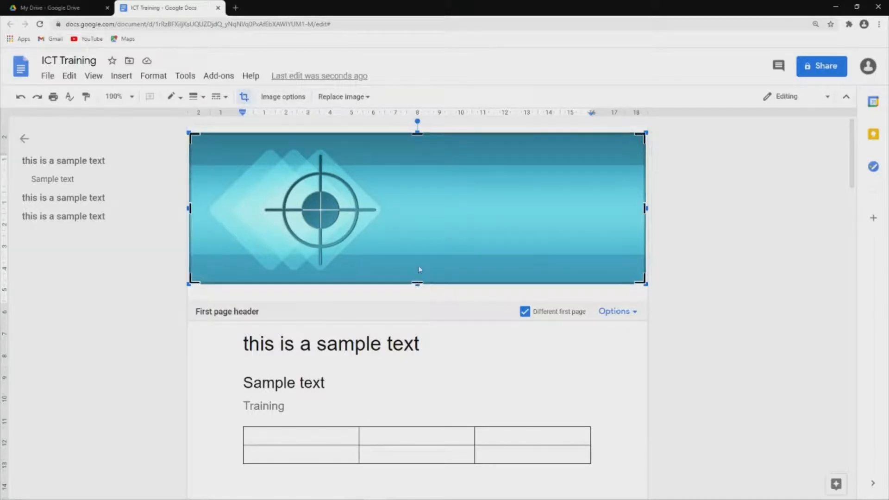
pyautogui.moveTo(422, 232); pyautogui.dragTo(422, 230)
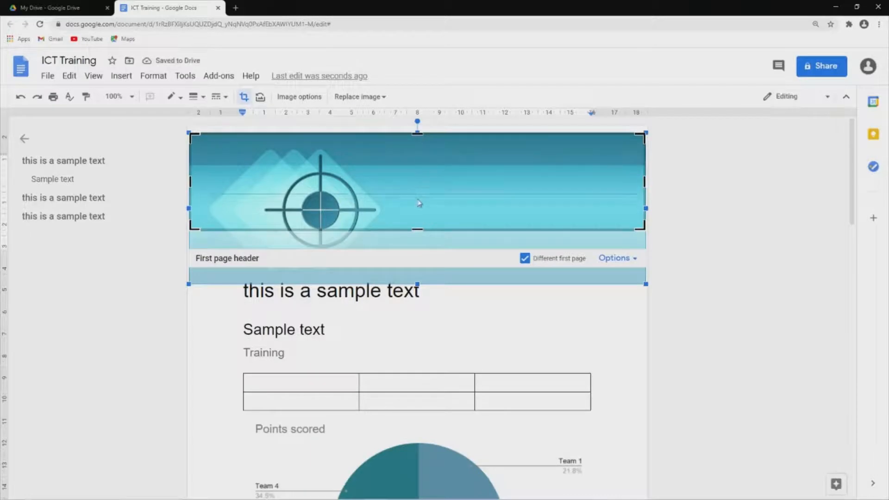
pyautogui.moveTo(425, 187); pyautogui.dragTo(423, 189)
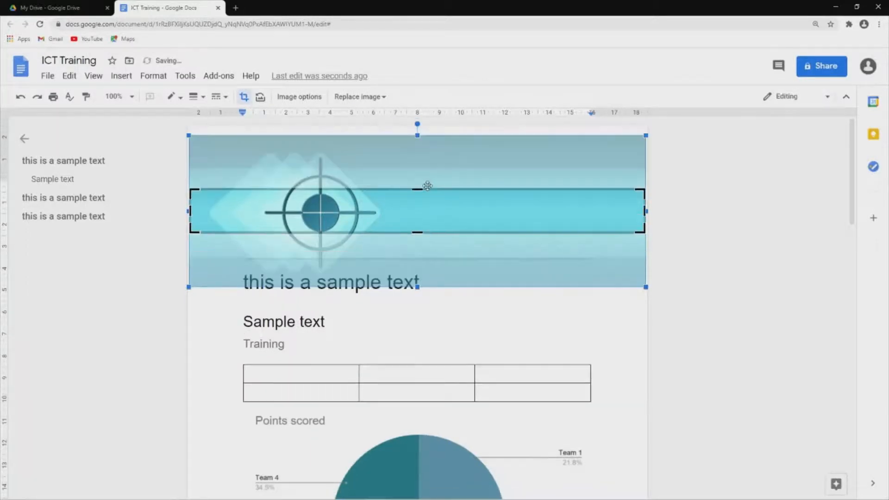
pyautogui.click(537, 307)
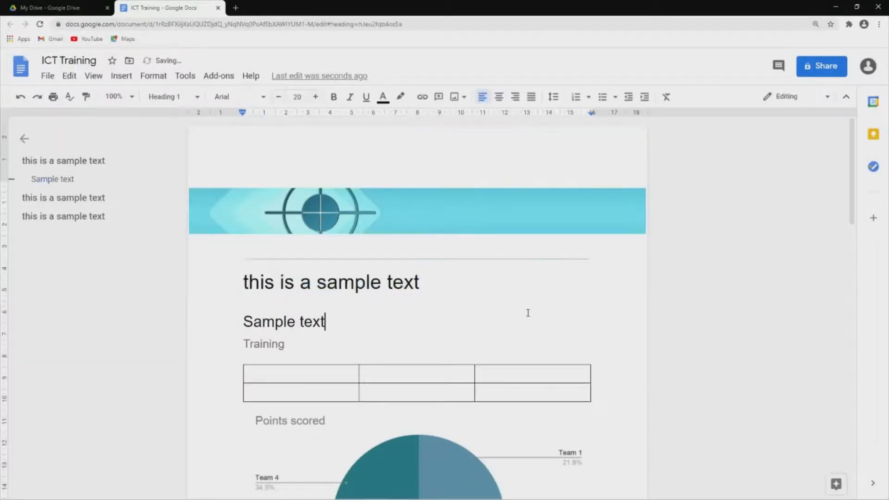
# Move the banner image up to the first page's upper edge and align it across the full page width.
pyautogui.click(393, 198)
pyautogui.moveTo(393, 198); pyautogui.dragTo(407, 145)
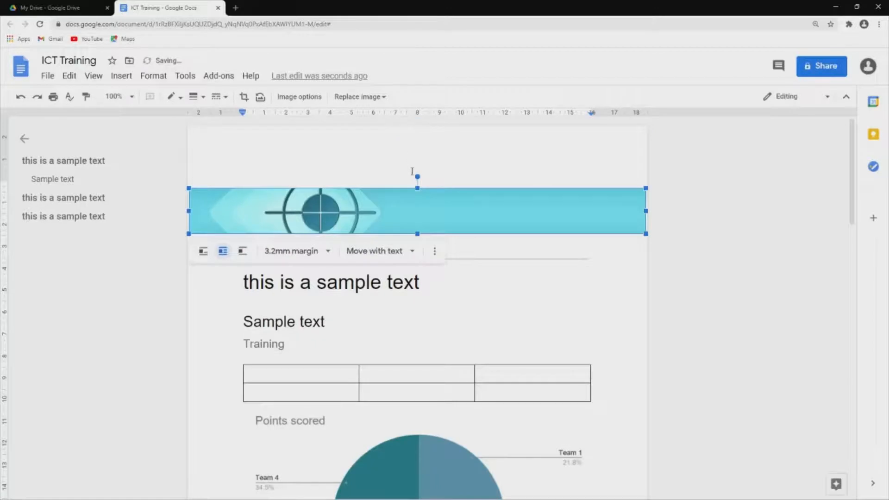
pyautogui.moveTo(415, 188); pyautogui.dragTo(399, 138)
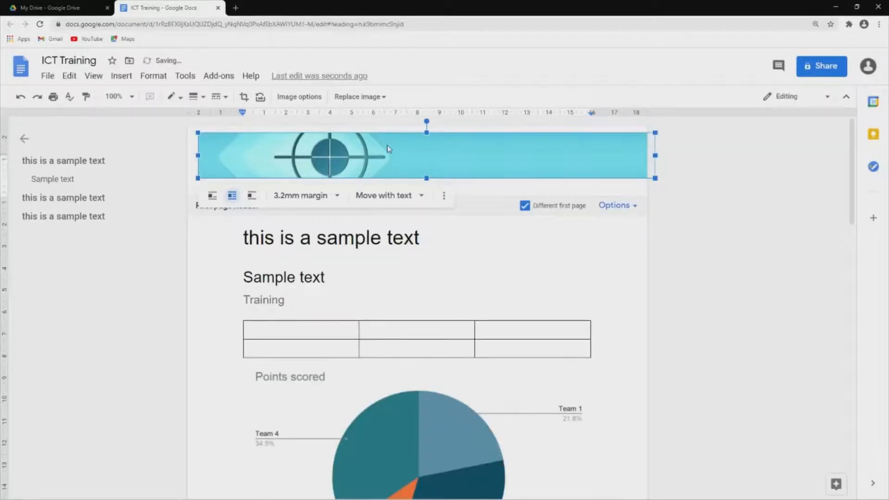
pyautogui.moveTo(280, 137); pyautogui.dragTo(274, 131)
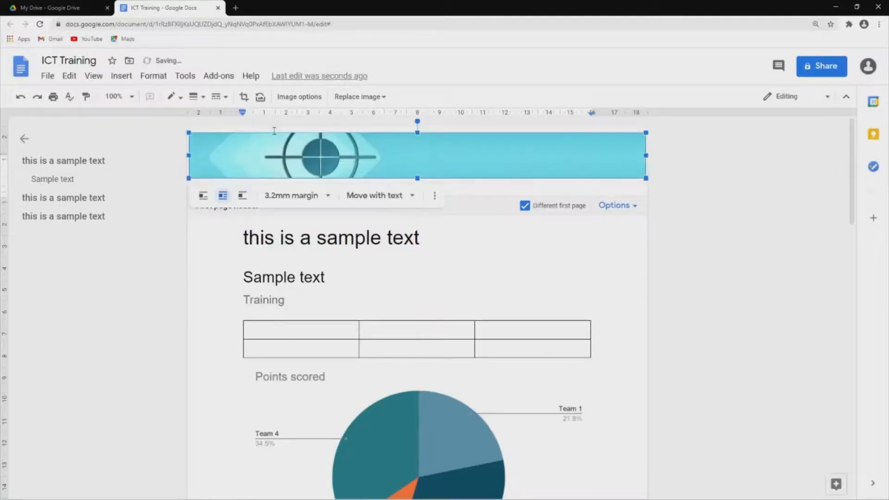
pyautogui.click(546, 280)
# Add the text "ICT TRAINING" below the banner image in the first page header.
pyautogui.click(393, 208)
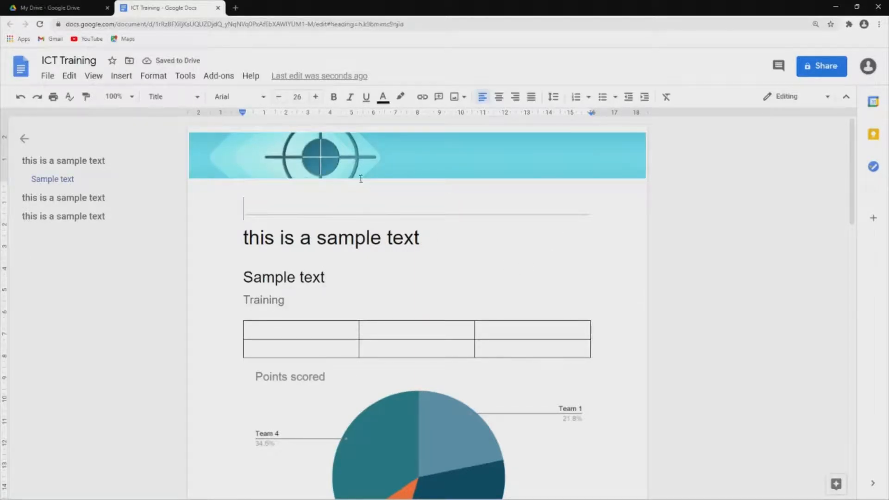
pyautogui.click(438, 157)
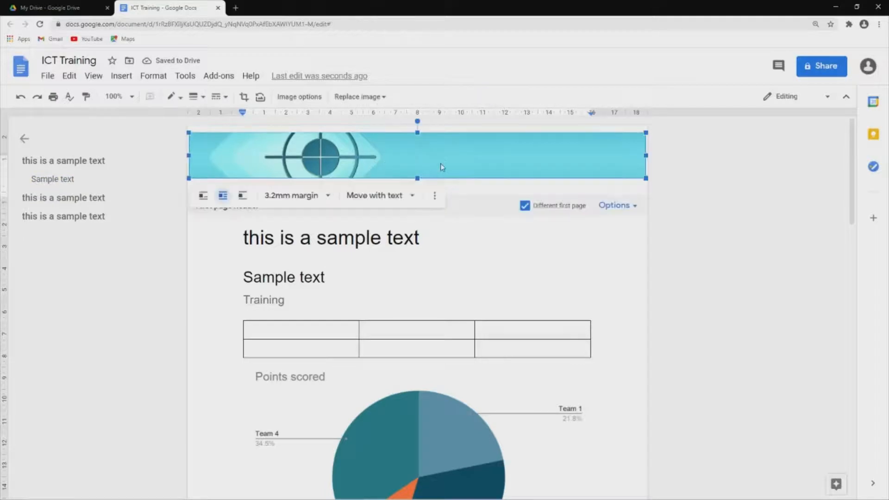
pyautogui.click(463, 185)
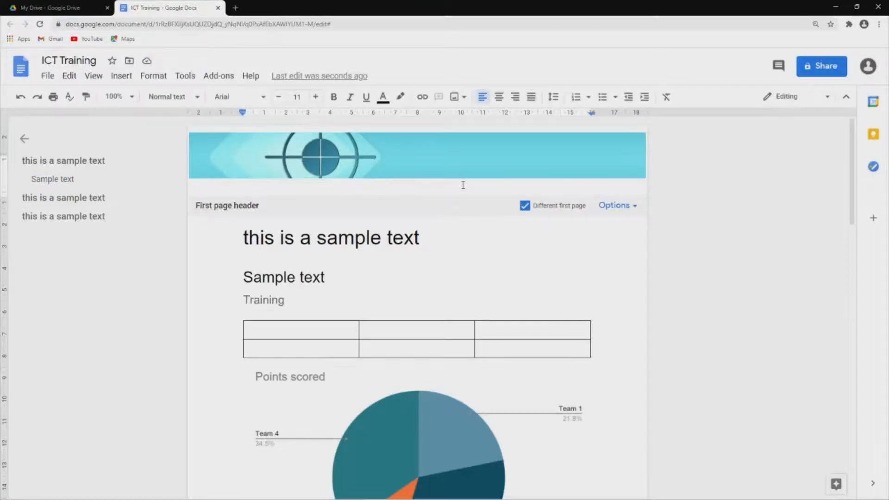
pyautogui.write('ICT TRAINING')
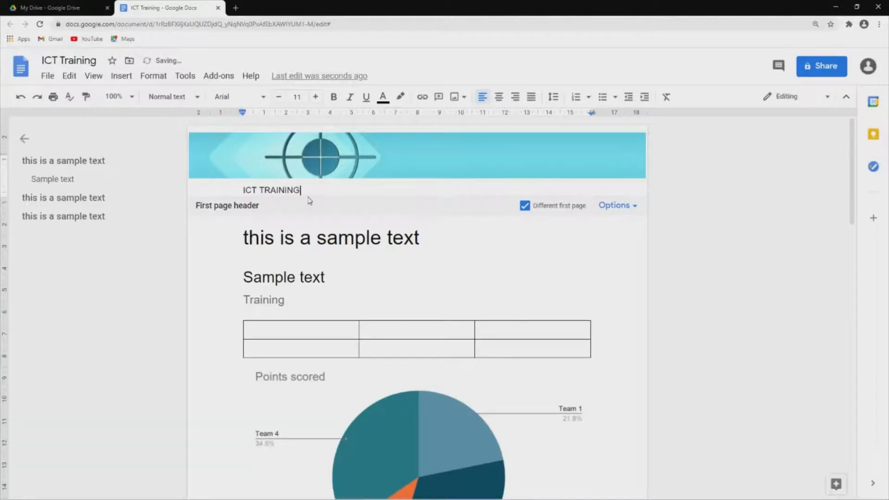
# Format the first page header's "ICT TRAINING" text as a bold, centred Title in the Comic Sans font.
pyautogui.moveTo(300, 189); pyautogui.dragTo(235, 191)
pyautogui.click(185, 96)
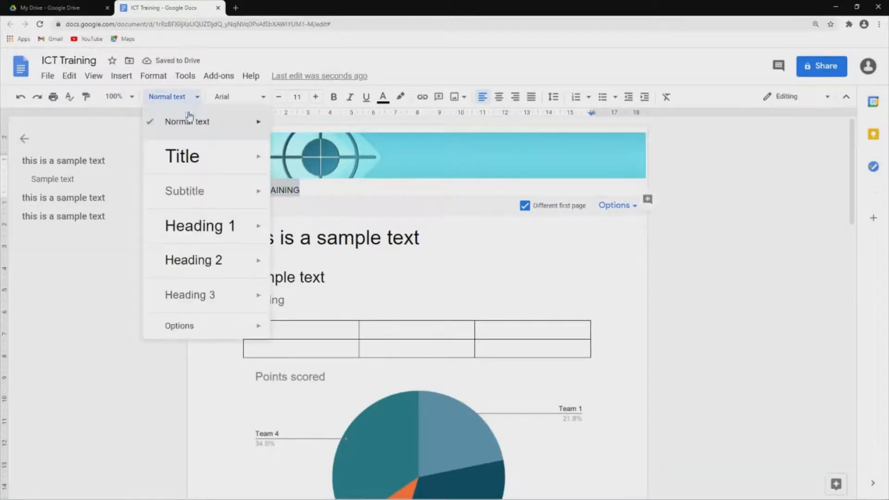
pyautogui.click(185, 154)
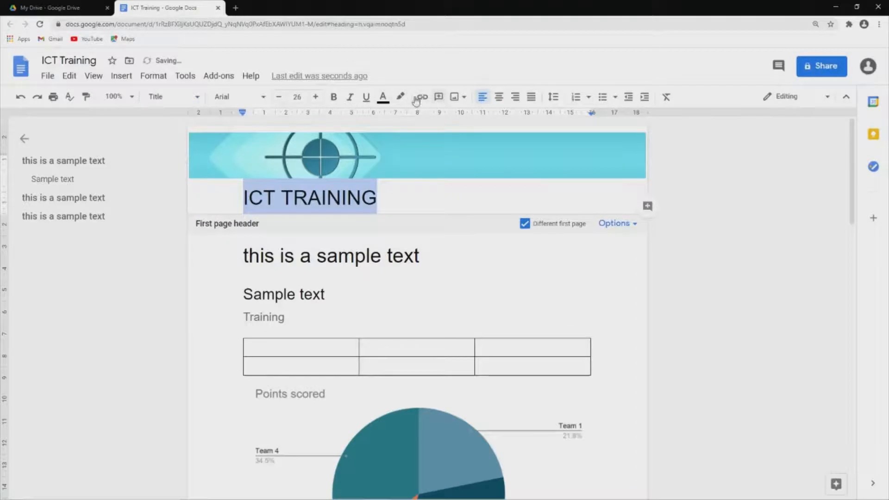
pyautogui.click(333, 97)
pyautogui.click(499, 97)
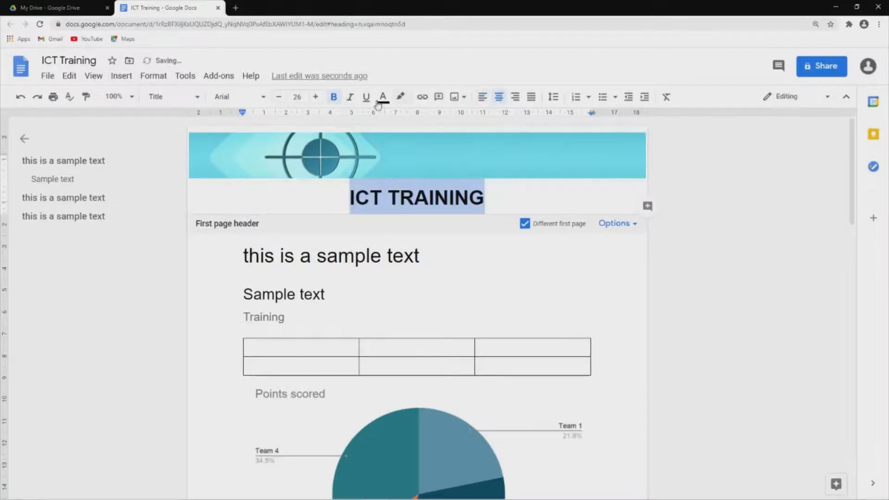
pyautogui.click(245, 96)
pyautogui.click(250, 164)
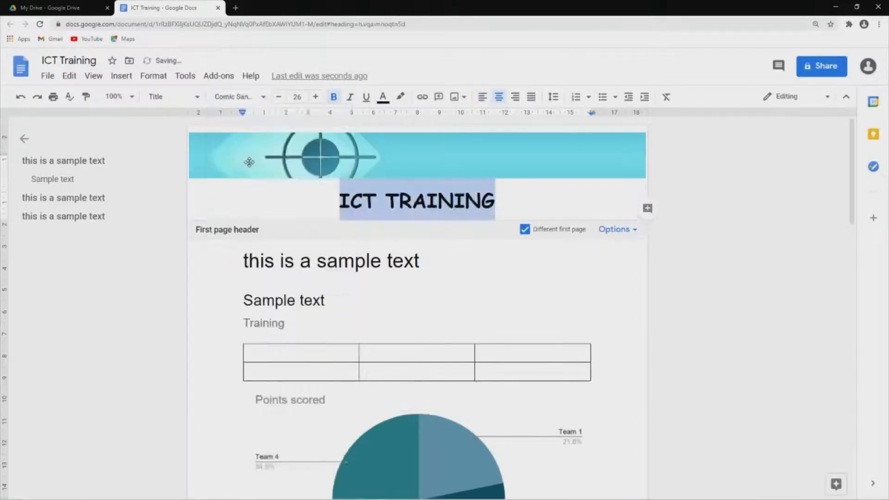
pyautogui.click(498, 203)
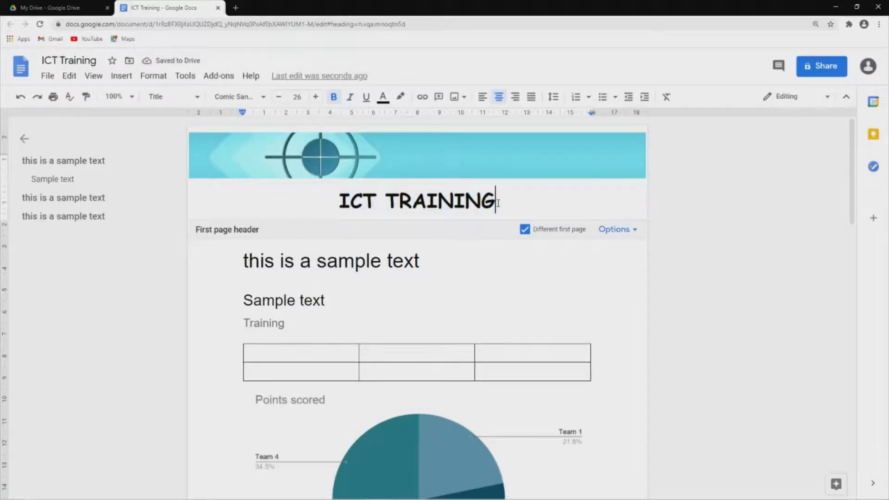
pyautogui.click(497, 281)
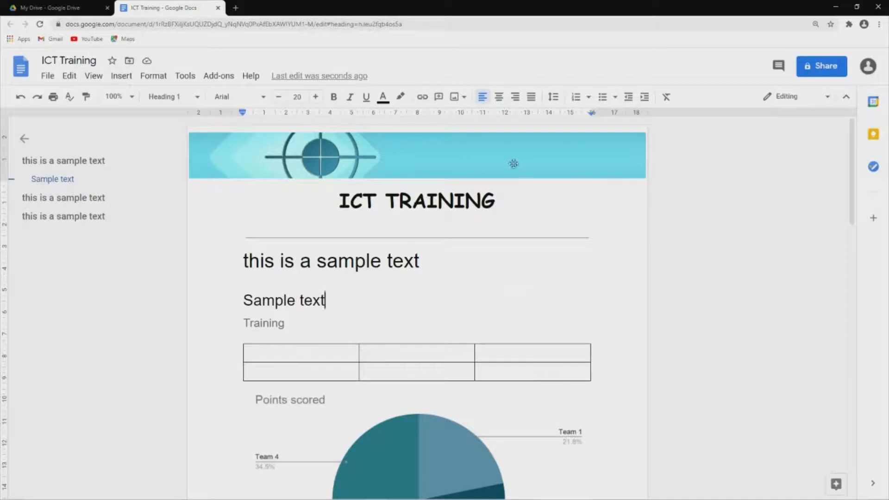
# Add blank lines after the Word ribbon screenshot on page 2 until the document runs onto a third page.
pyautogui.scroll(-10, 439, 202)
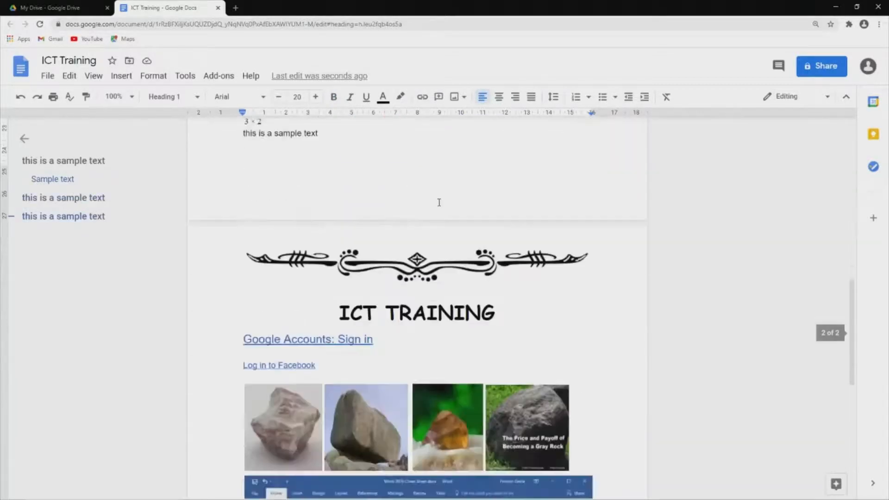
pyautogui.scroll(-7, 512, 256)
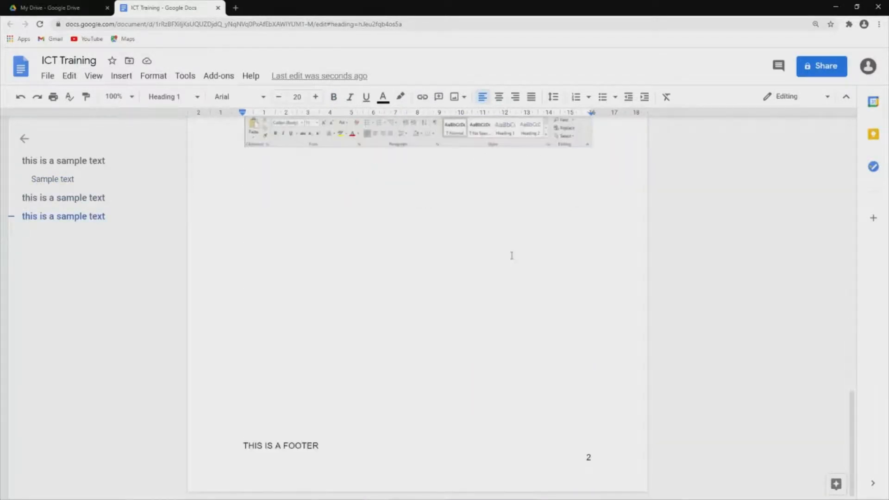
pyautogui.scroll(3, 517, 308)
pyautogui.click(596, 286)
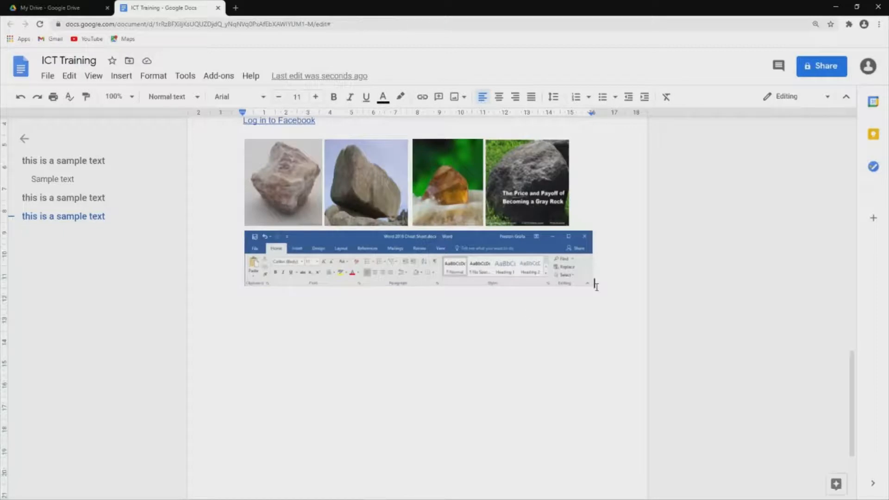
pyautogui.press('Return')
pyautogui.press('Return')
pyautogui.press('Return')
pyautogui.press('Return')
pyautogui.press('Return')
pyautogui.press('Return')
pyautogui.press('Return')
pyautogui.press('Return')
pyautogui.press('Return')
pyautogui.press('Return')
pyautogui.press('Return')
pyautogui.press('Return')
pyautogui.press('Return')
pyautogui.press('Return')
pyautogui.press('Return')
pyautogui.scroll(-1, 466, 262)
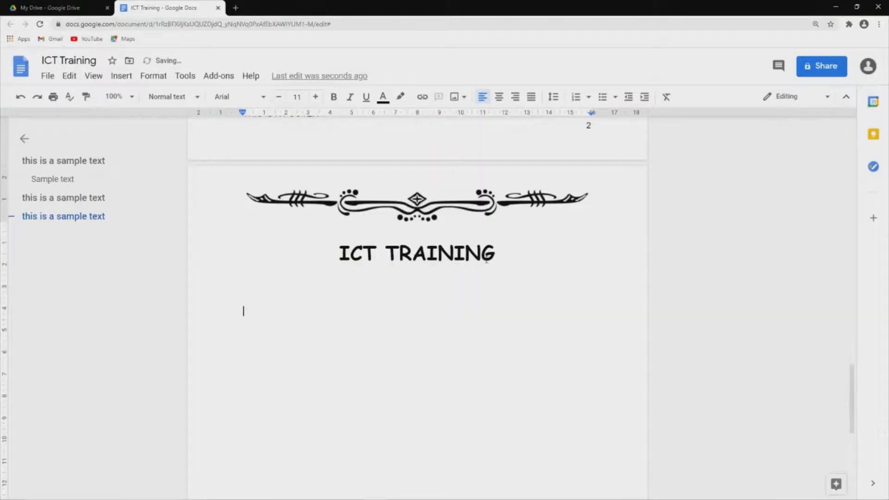
# Compare the first page's header with the headers on pages 2 and 3, and examine its different first page setting.
pyautogui.click(484, 277)
pyautogui.scroll(15, 317, 275)
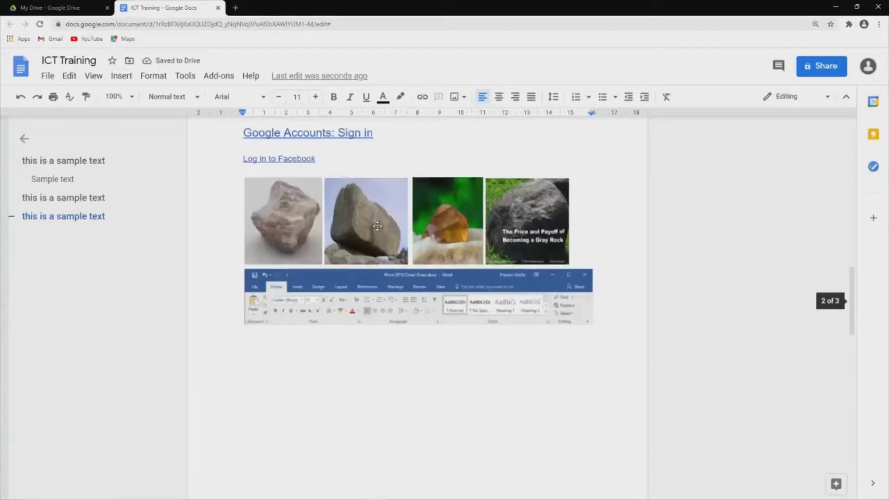
pyautogui.scroll(-20, 429, 336)
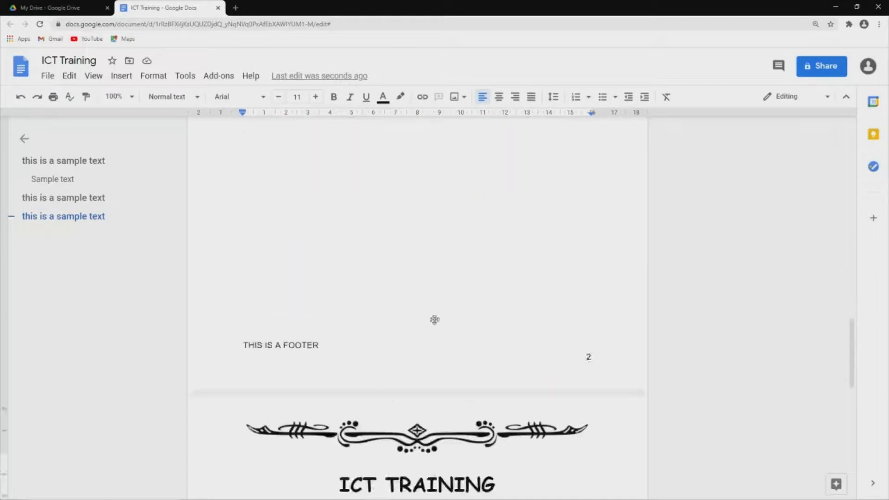
pyautogui.scroll(20, 441, 252)
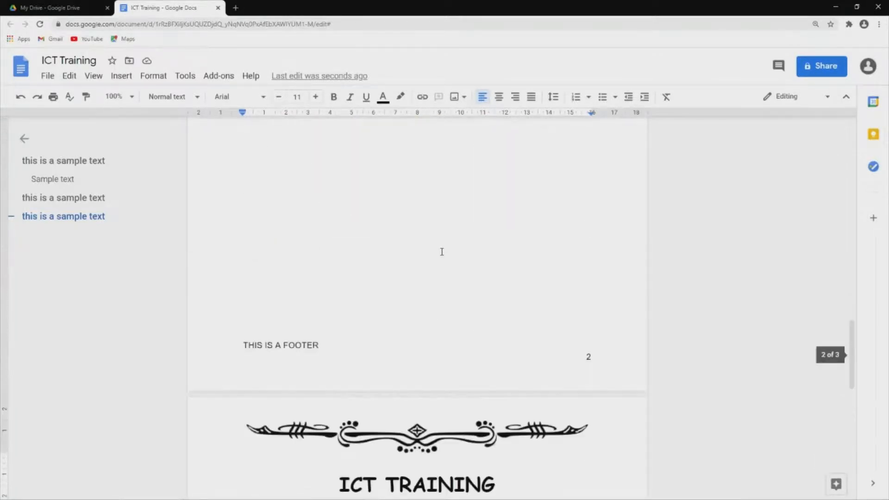
pyautogui.scroll(6, 441, 251)
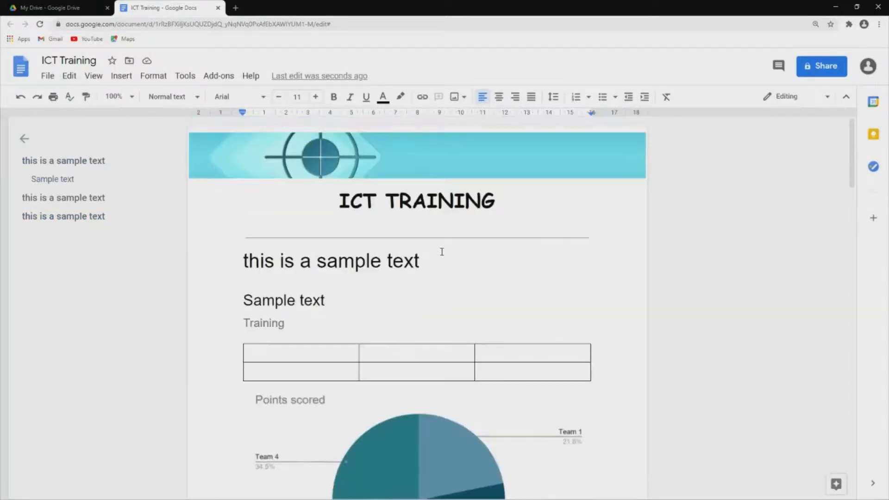
pyautogui.click(485, 156)
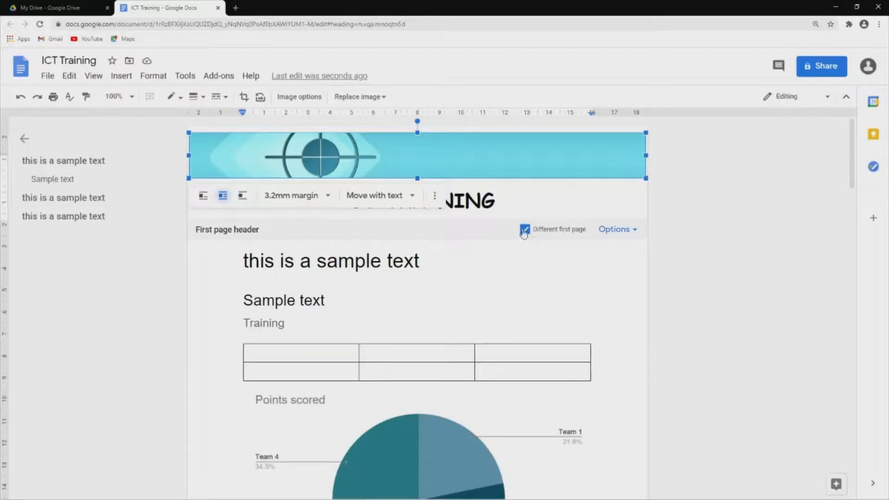
pyautogui.click(508, 254)
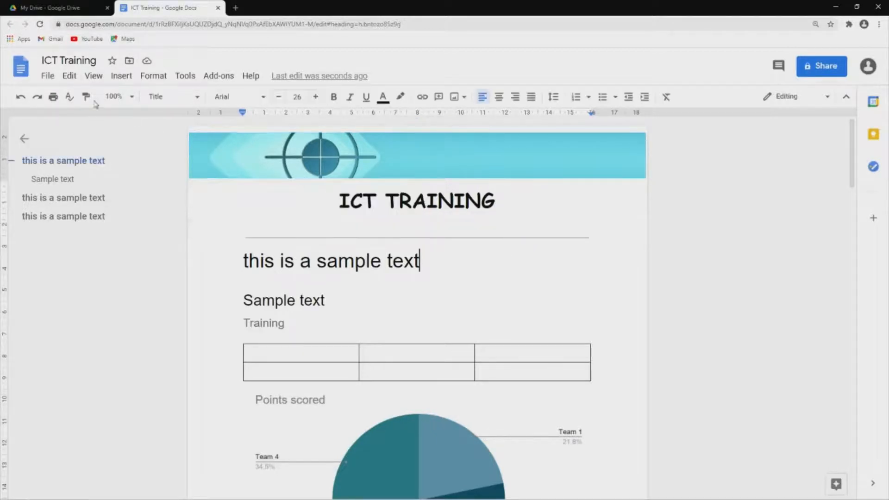
# Try a page break after the "Sample text" heading, review the resulting pages, and remove the break.
pyautogui.click(117, 84)
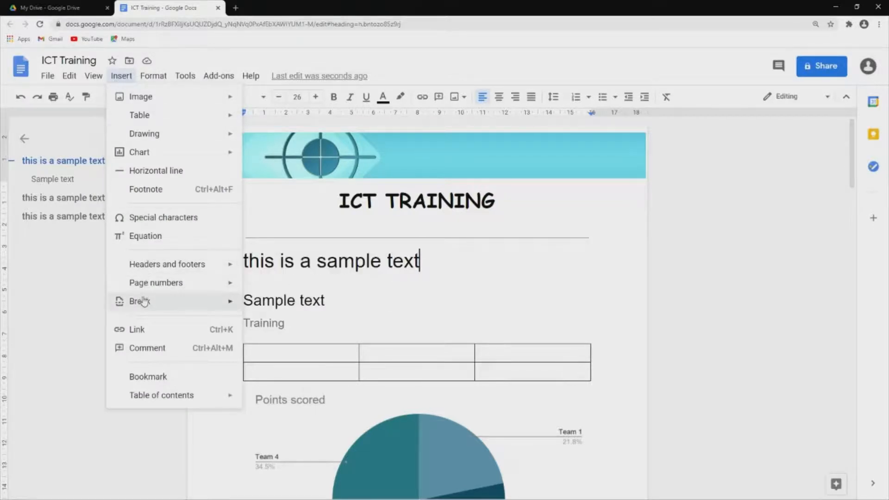
pyautogui.moveTo(143, 301)
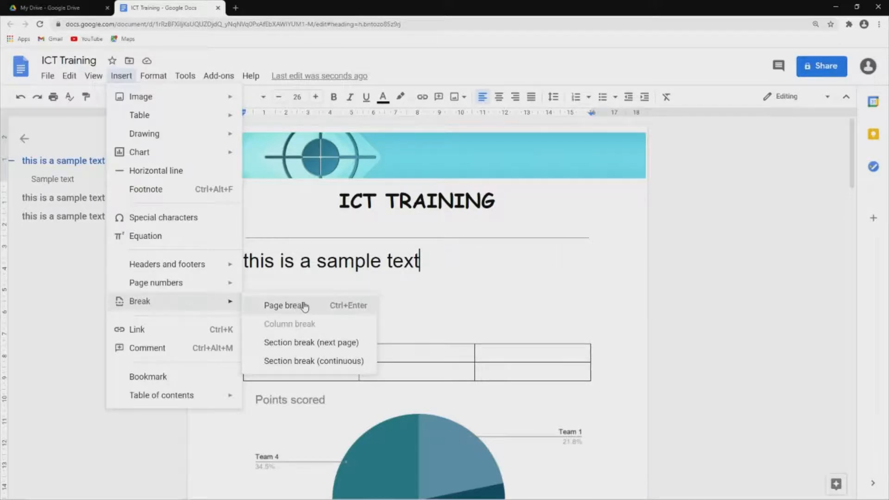
pyautogui.click(421, 299)
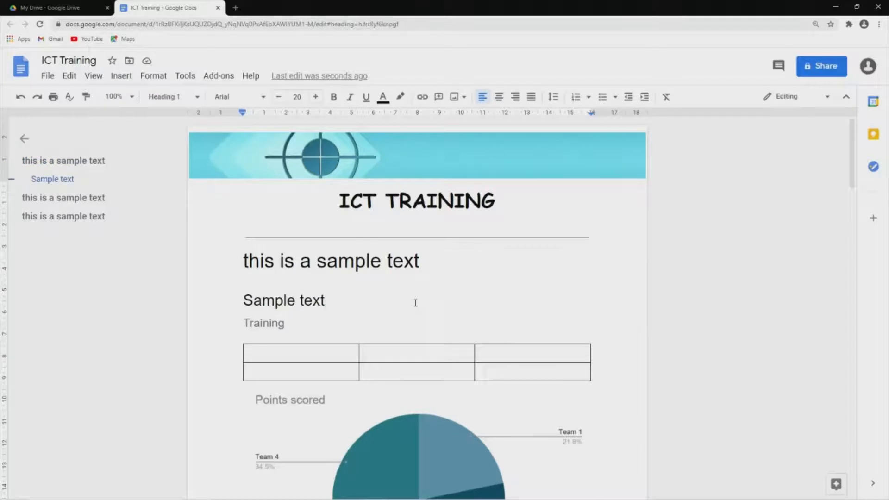
pyautogui.hotkey('ctrl', 'Return')
pyautogui.press('BackSpace')
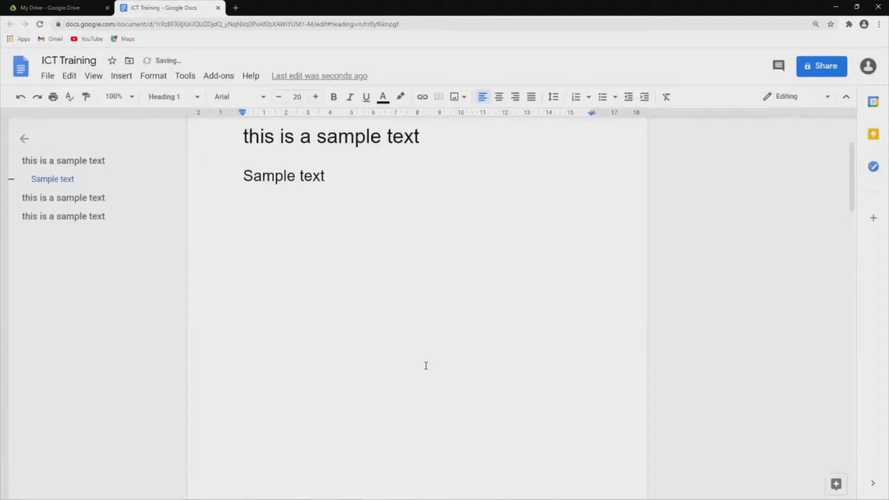
pyautogui.hotkey('ctrl', 'Return')
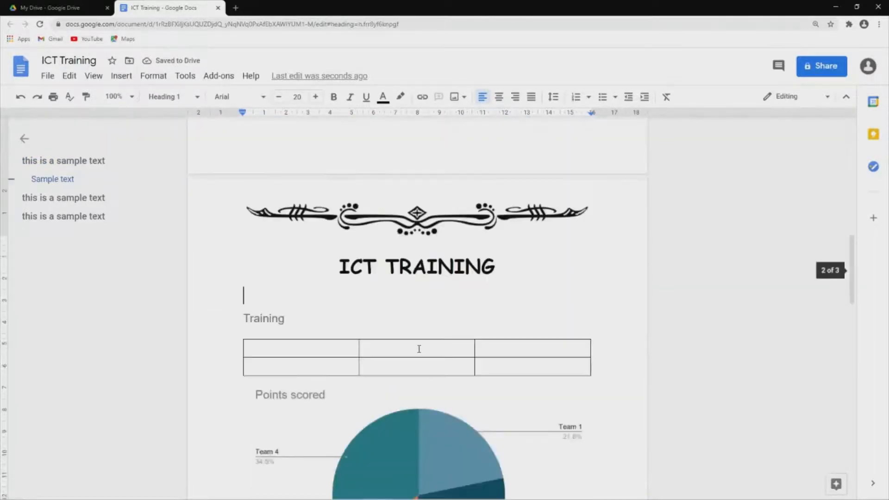
pyautogui.scroll(8, 419, 348)
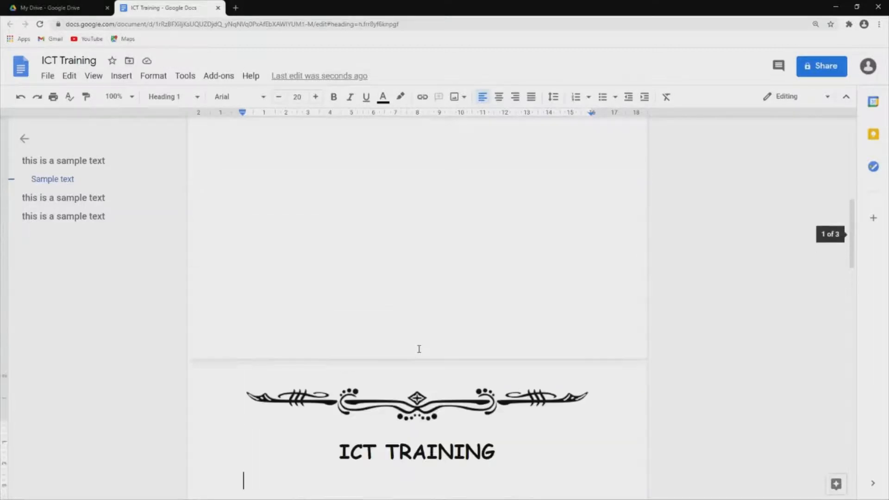
pyautogui.scroll(3, 419, 349)
pyautogui.scroll(-10, 295, 366)
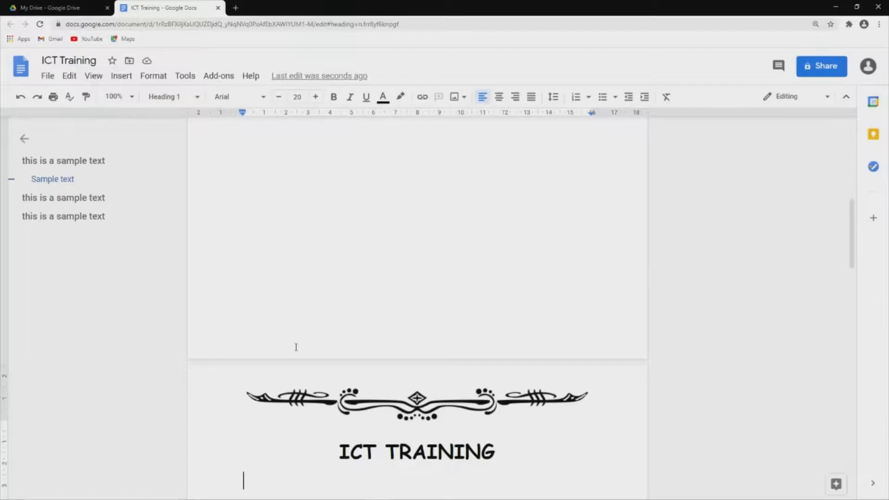
pyautogui.press('BackSpace')
pyautogui.scroll(7, 296, 347)
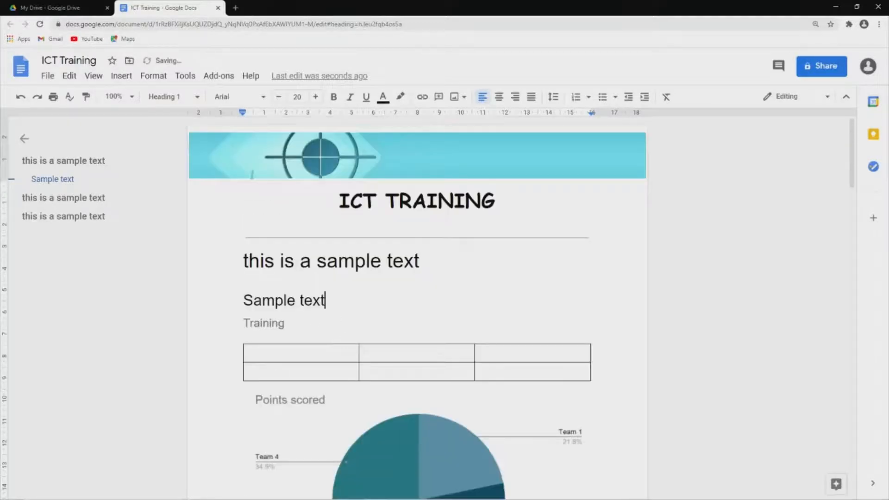
pyautogui.click(118, 79)
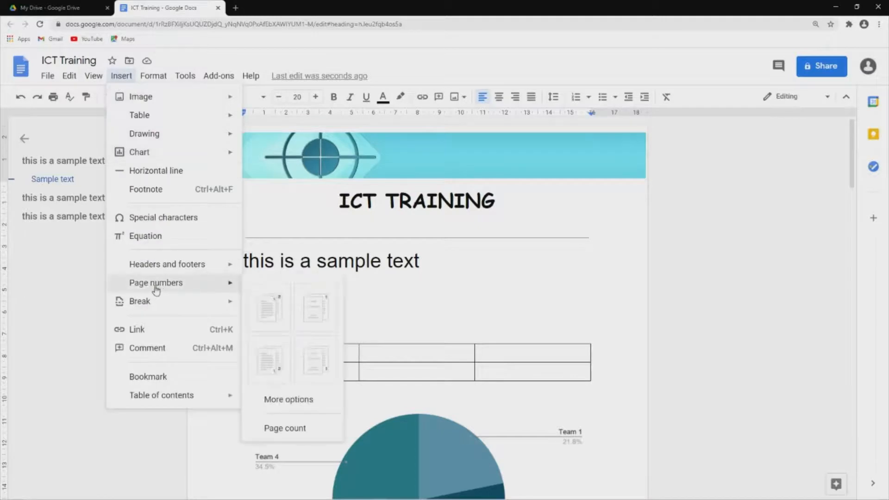
pyautogui.click(151, 337)
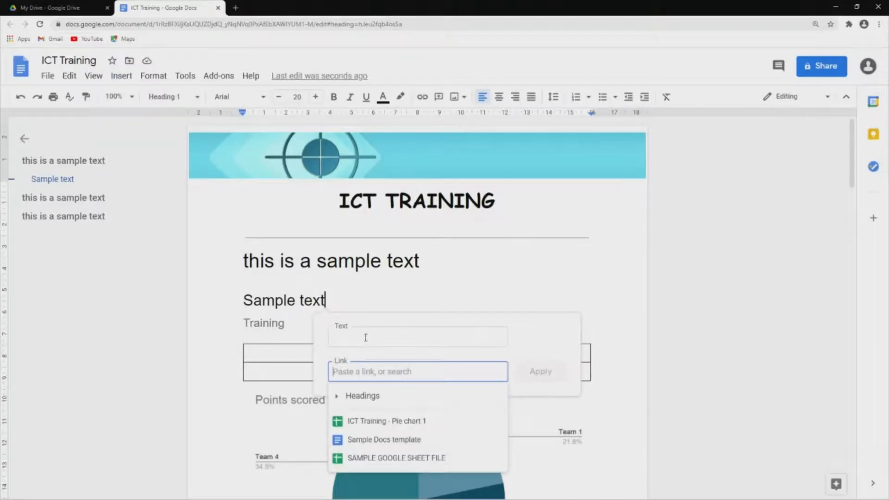
pyautogui.click(356, 300)
# Examine the link options and the comment box at the "Sample text" heading, leaving both without adding anything.
pyautogui.click(121, 76)
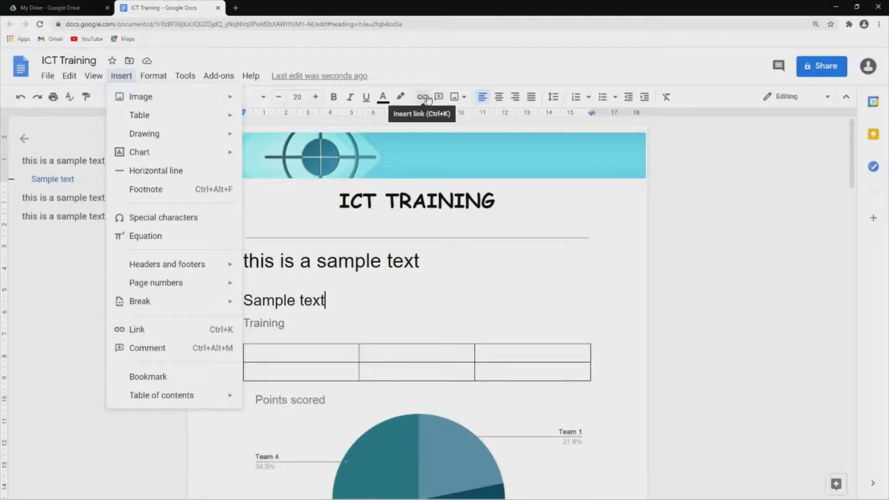
pyautogui.click(157, 329)
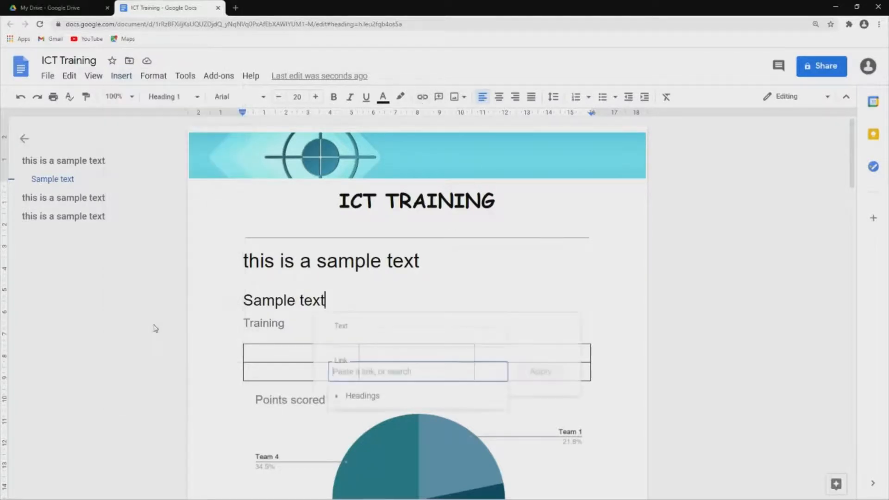
pyautogui.scroll(-1, 377, 324)
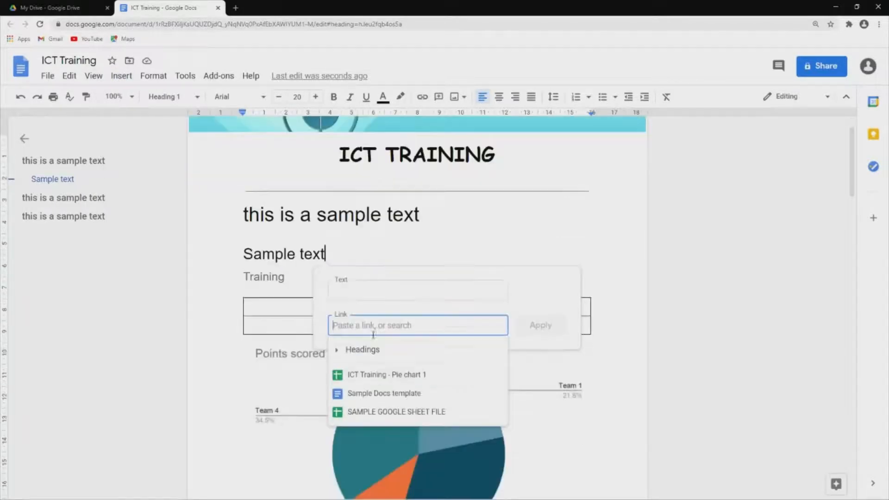
pyautogui.click(121, 76)
pyautogui.click(152, 331)
pyautogui.click(438, 98)
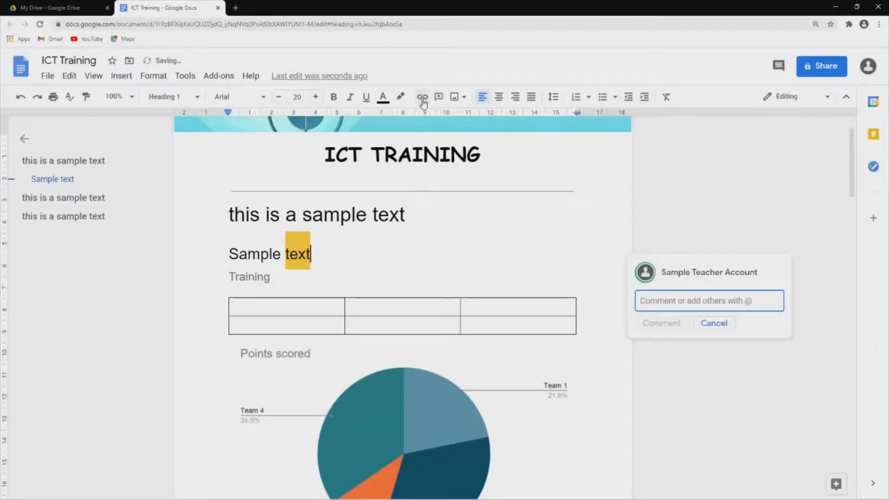
pyautogui.click(422, 97)
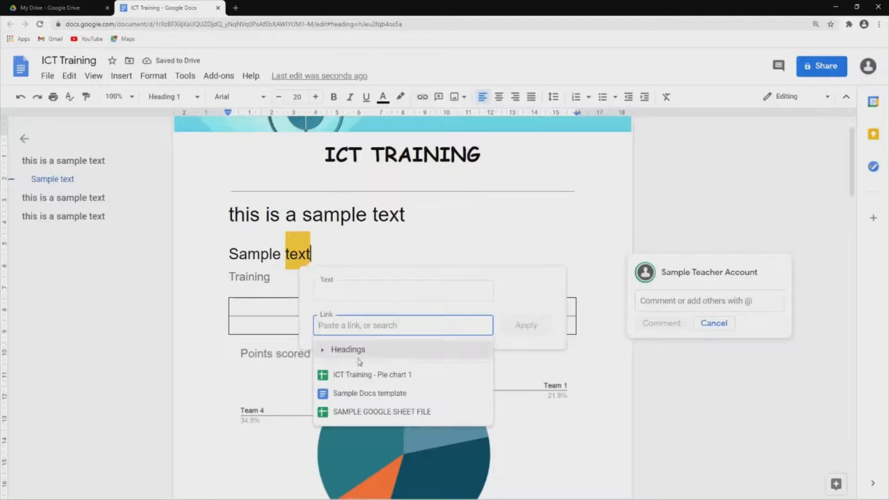
pyautogui.press('Escape')
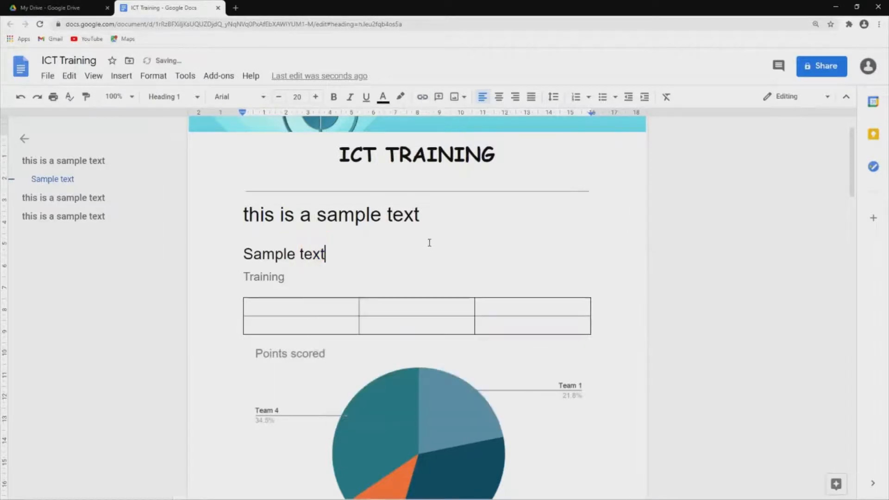
# Add a bookmark to the "Sample text" heading on page 1 and display the bookmark's options.
pyautogui.click(121, 75)
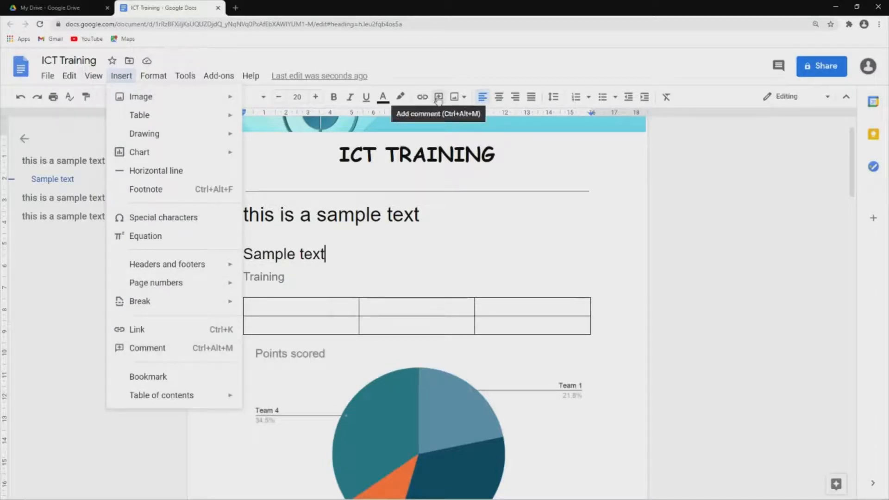
pyautogui.click(174, 385)
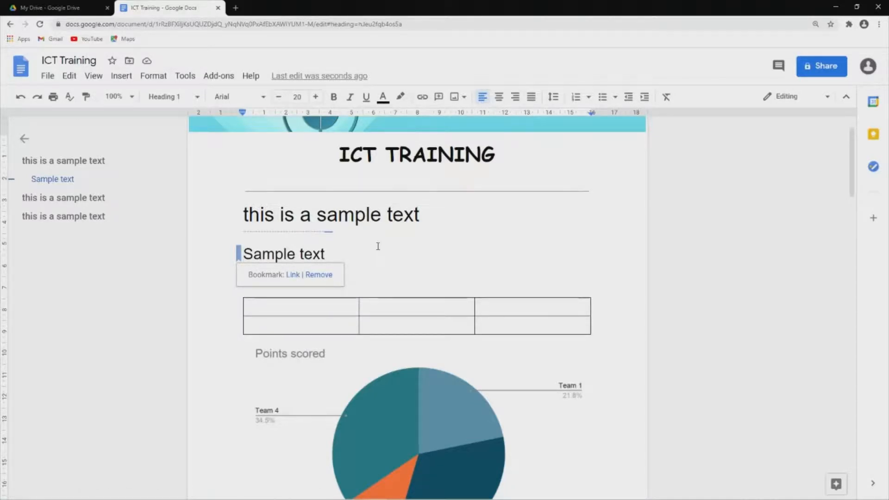
pyautogui.press('Return')
pyautogui.press('BackSpace')
pyautogui.click(246, 254)
pyautogui.click(367, 246)
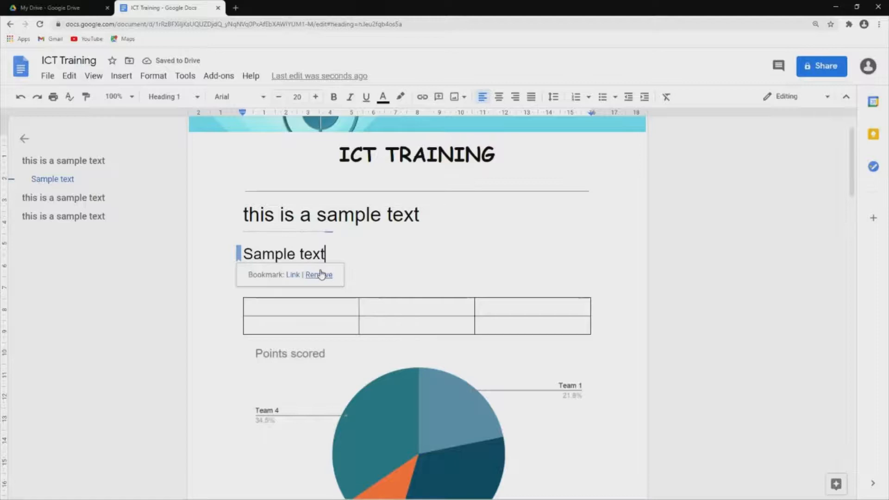
pyautogui.click(337, 301)
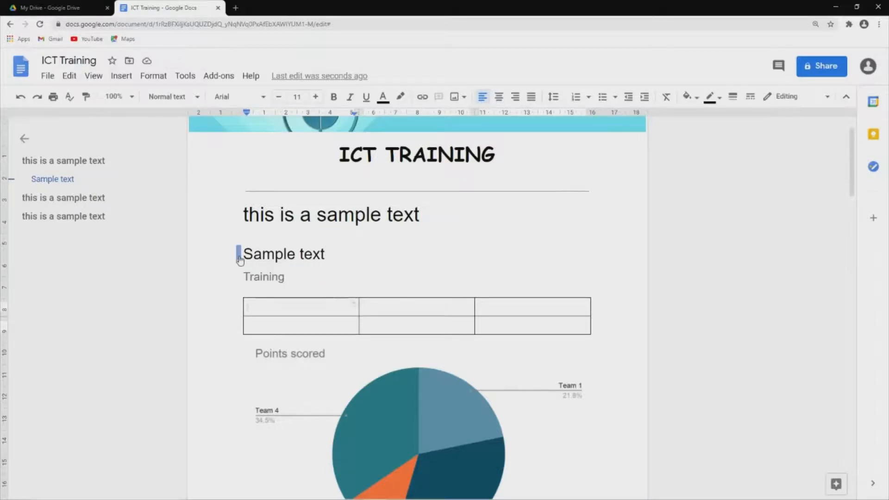
pyautogui.moveTo(239, 259)
pyautogui.click(361, 258)
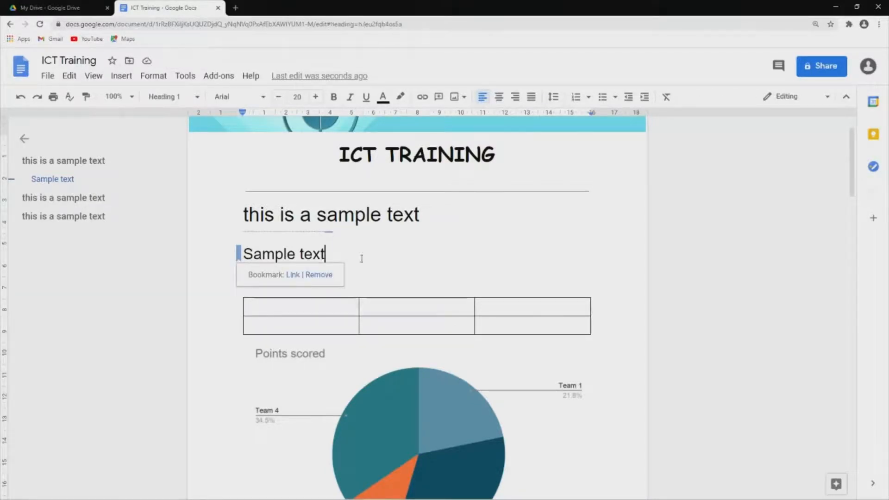
pyautogui.click(348, 312)
# Bookmark the first "this is a sample text" line below the pie chart and display the bookmark's options.
pyautogui.scroll(-2, 273, 333)
pyautogui.scroll(3, 274, 333)
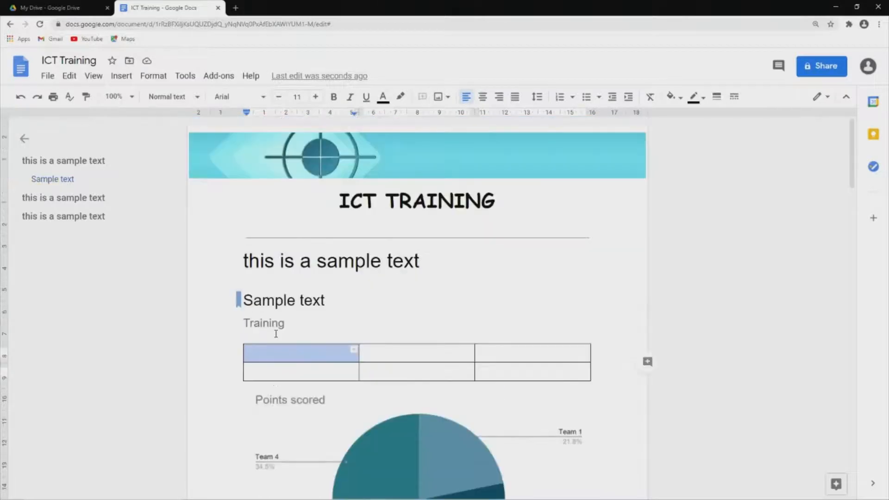
pyautogui.scroll(-6, 278, 329)
pyautogui.click(234, 315)
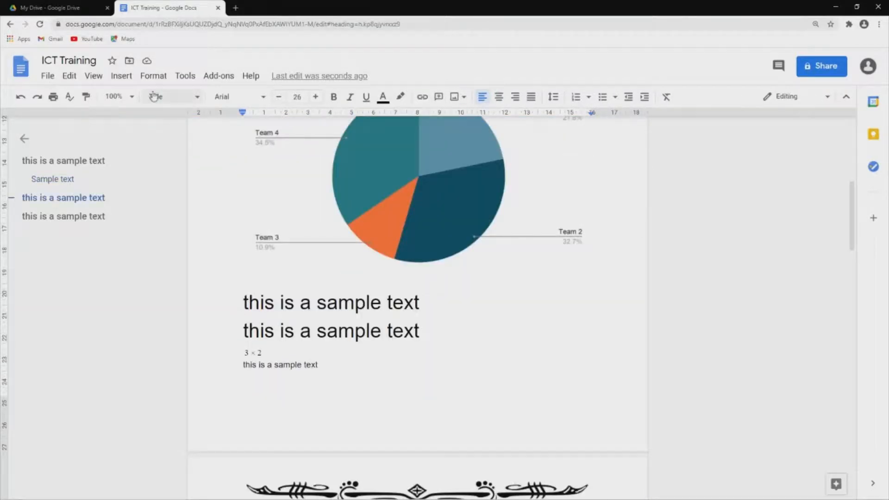
pyautogui.click(121, 75)
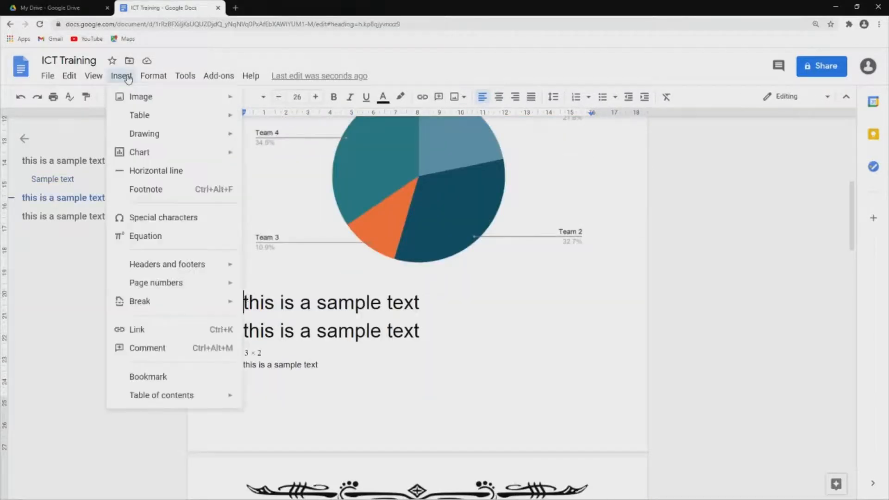
pyautogui.click(151, 377)
pyautogui.click(439, 325)
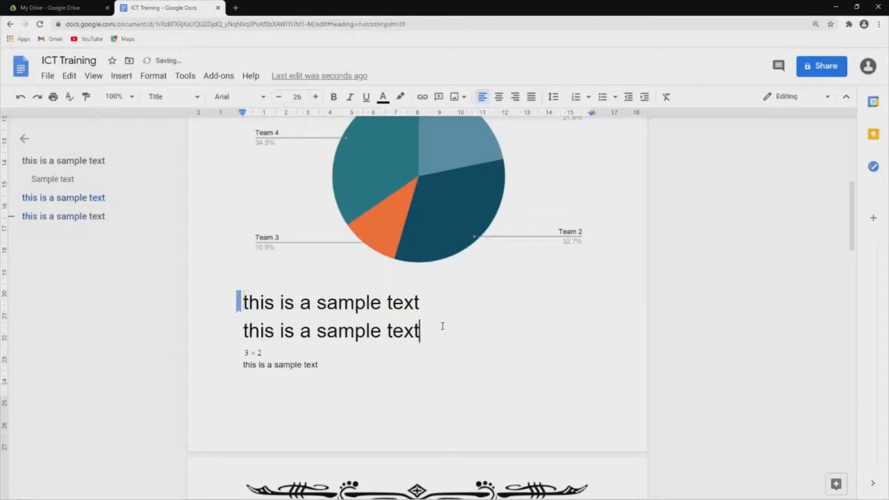
pyautogui.click(240, 306)
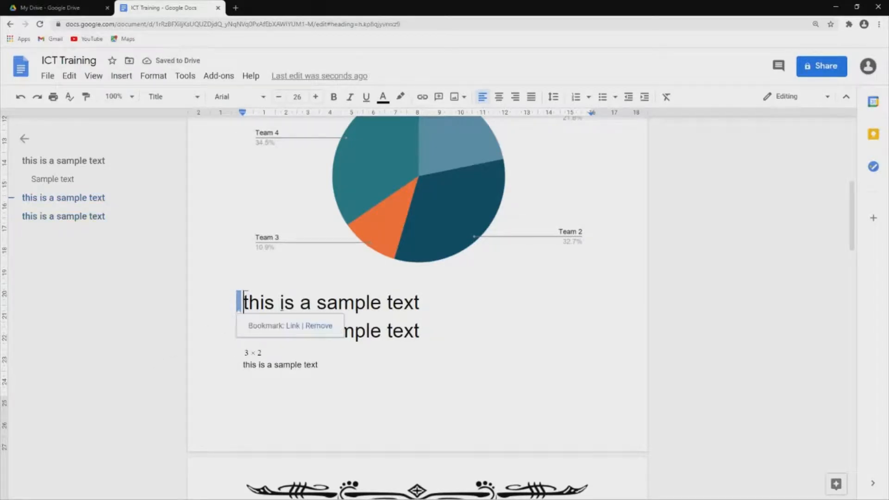
pyautogui.click(259, 269)
pyautogui.click(440, 399)
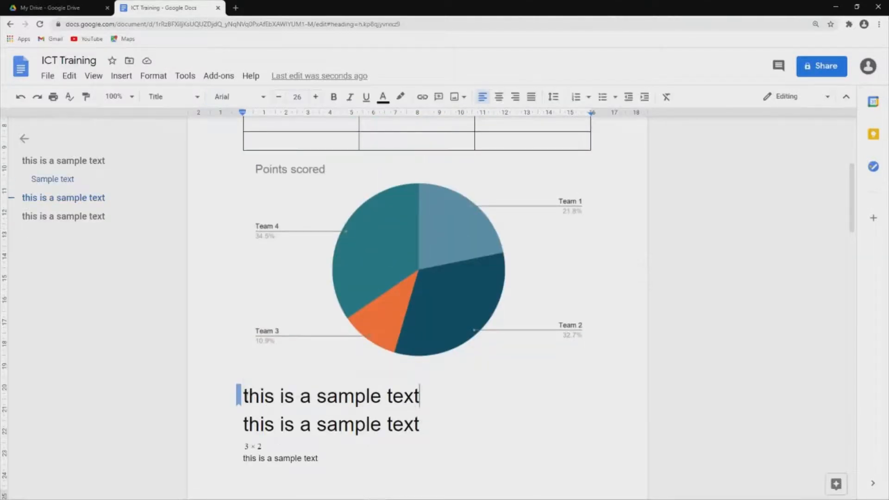
# Remove the bookmarks from the line below the pie chart and from the "Sample text" heading.
pyautogui.click(240, 395)
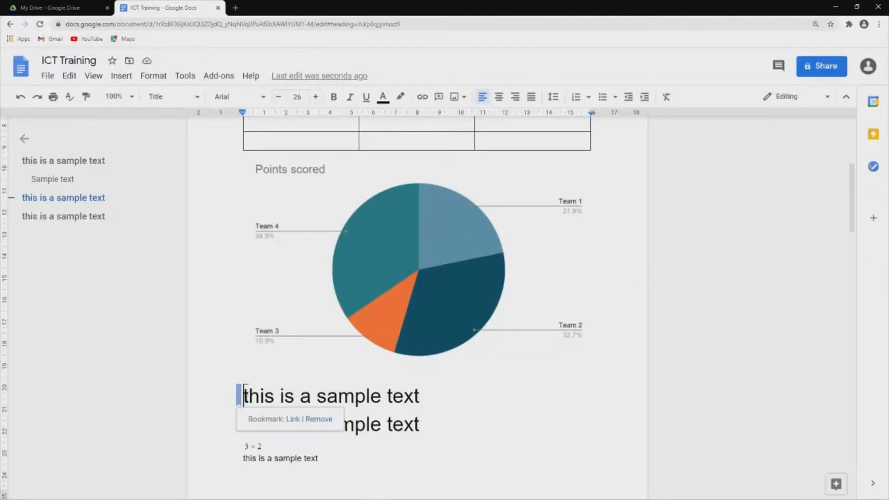
pyautogui.click(319, 419)
pyautogui.scroll(5, 247, 262)
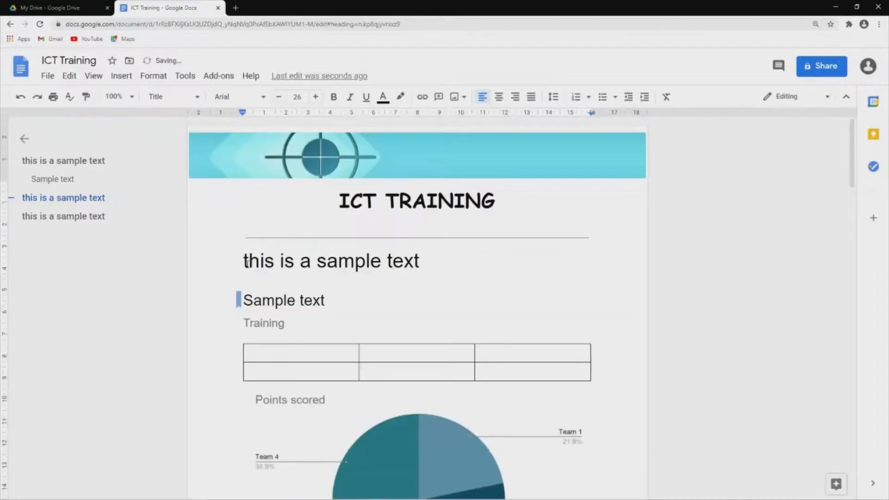
pyautogui.click(239, 301)
pyautogui.click(239, 302)
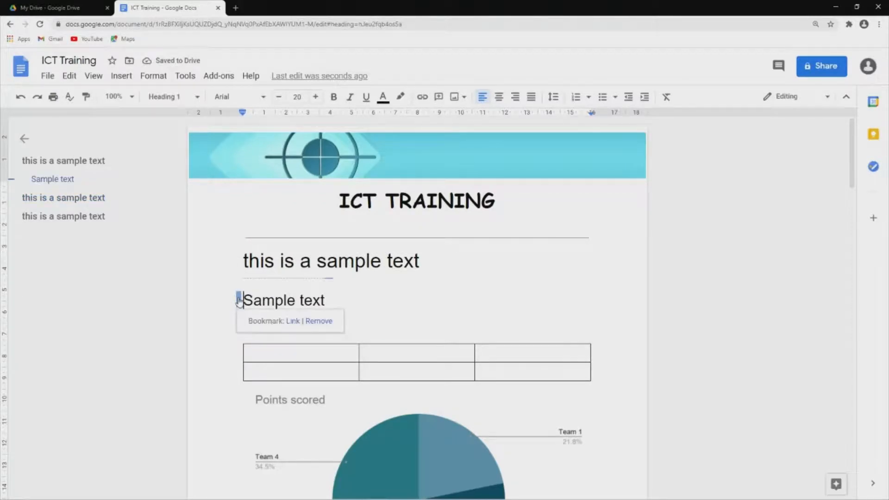
pyautogui.click(314, 322)
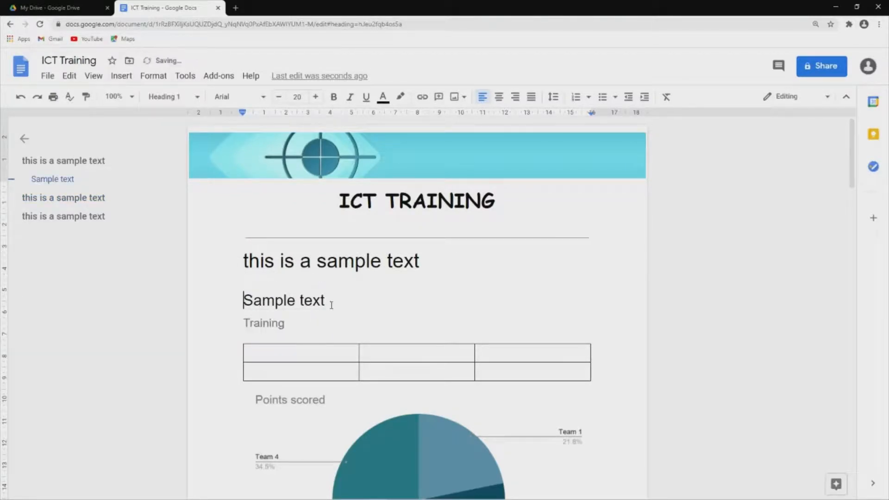
# Insert a table of contents with page numbers before the first "this is a sample text" title on page 1.
pyautogui.click(123, 76)
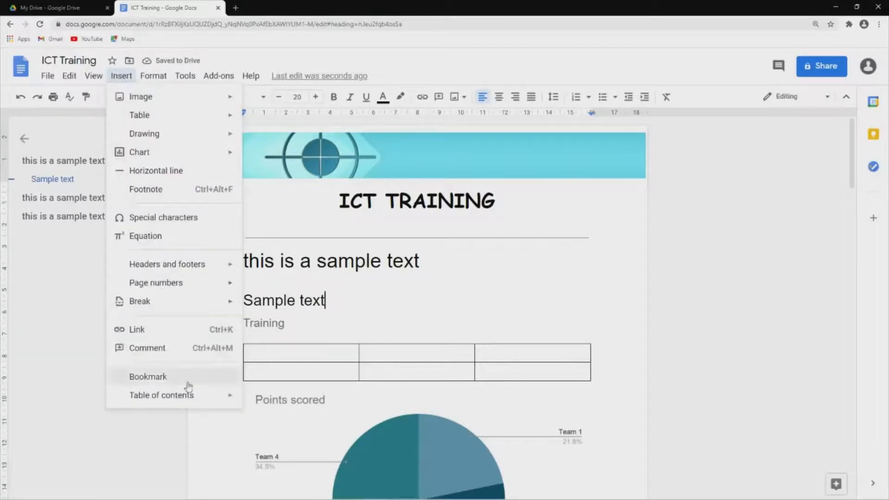
pyautogui.scroll(-9, 433, 318)
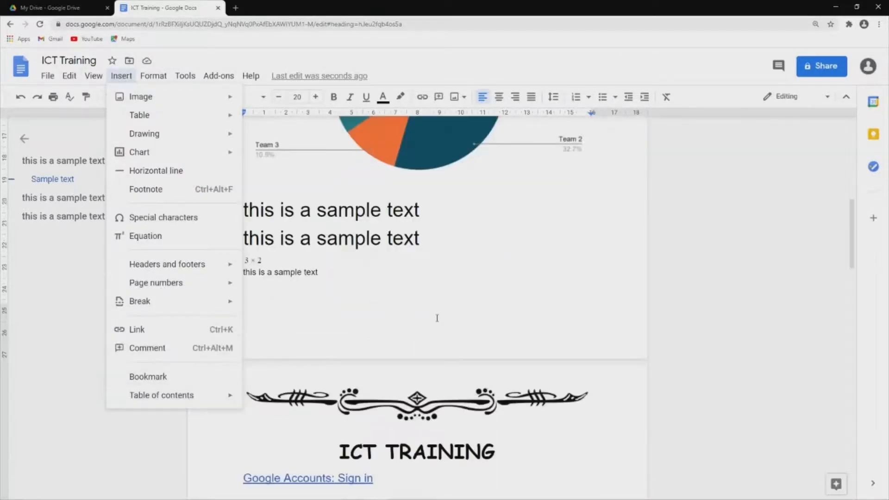
pyautogui.scroll(4, 437, 317)
pyautogui.scroll(5, 436, 317)
pyautogui.click(278, 270)
pyautogui.click(245, 262)
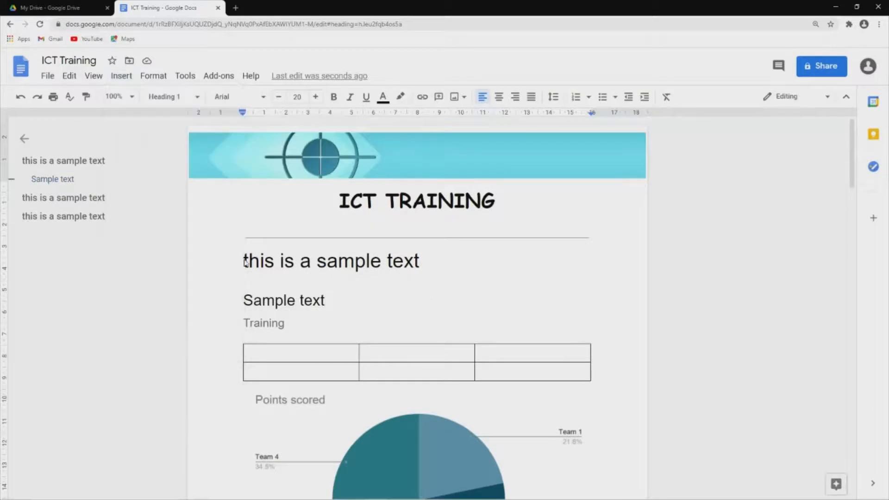
pyautogui.click(124, 81)
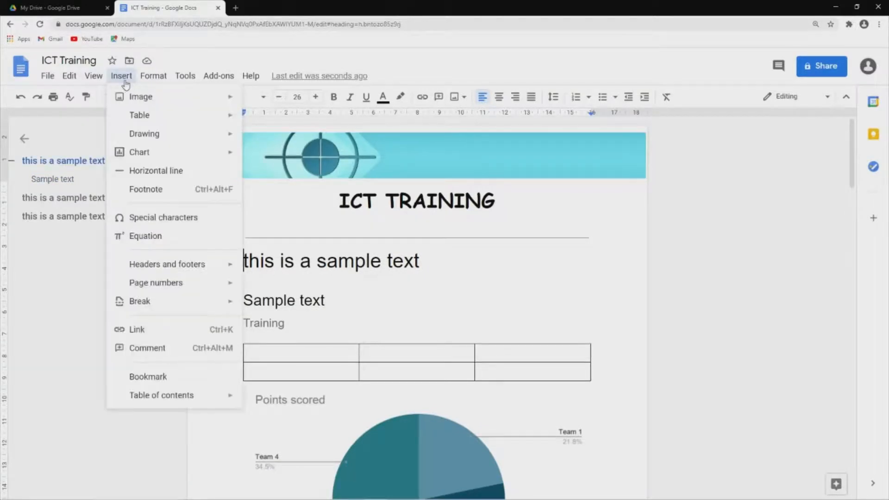
pyautogui.moveTo(221, 399)
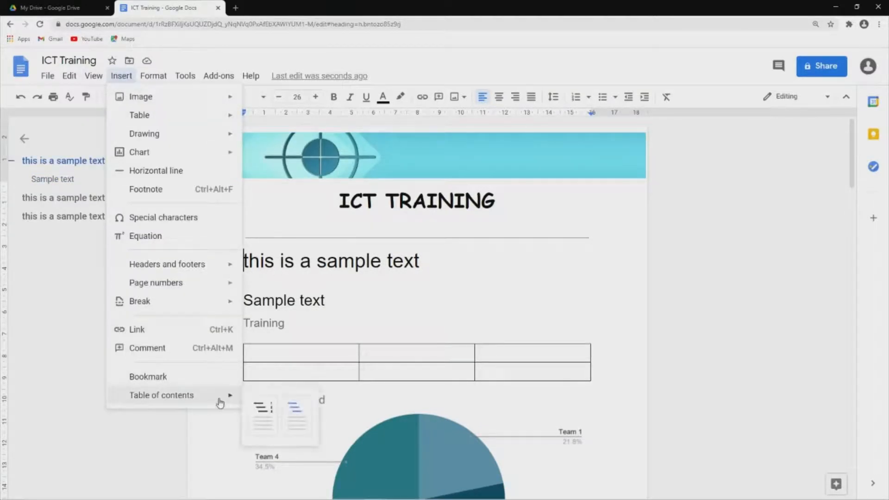
pyautogui.click(261, 418)
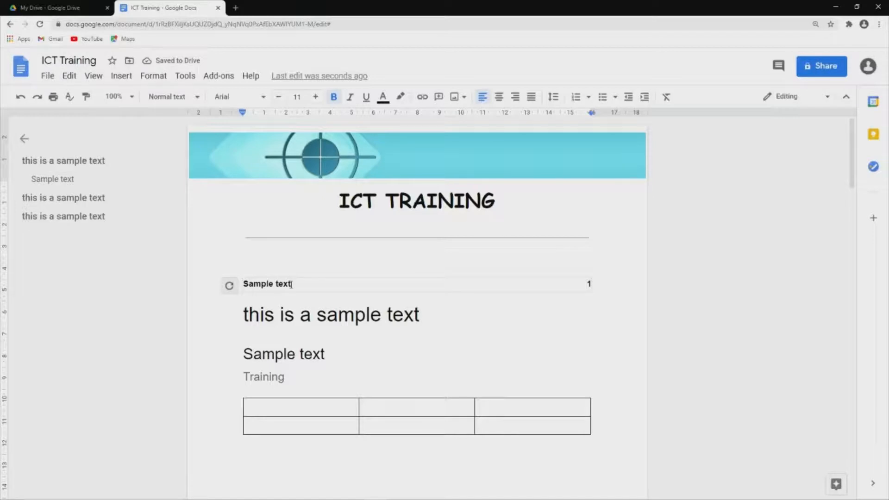
# Follow the "Sample text" entry's link in the table of contents and highlight the heading it leads to.
pyautogui.click(273, 283)
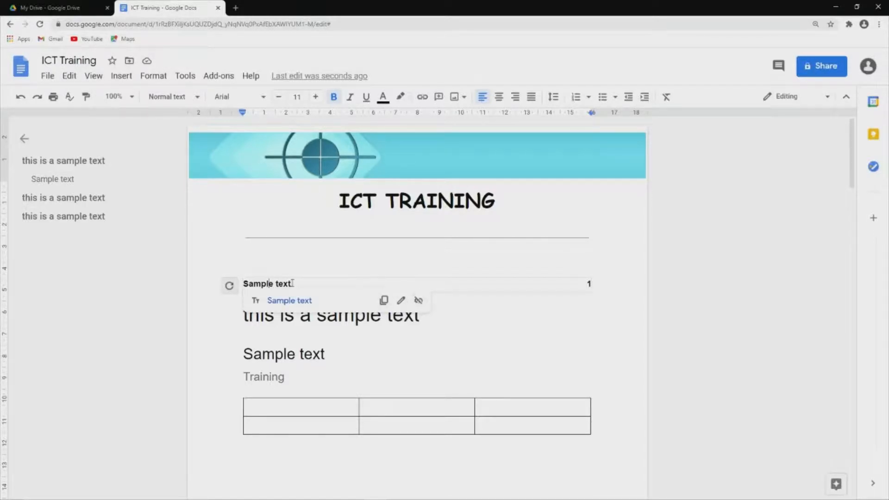
pyautogui.press('End')
pyautogui.click(292, 284)
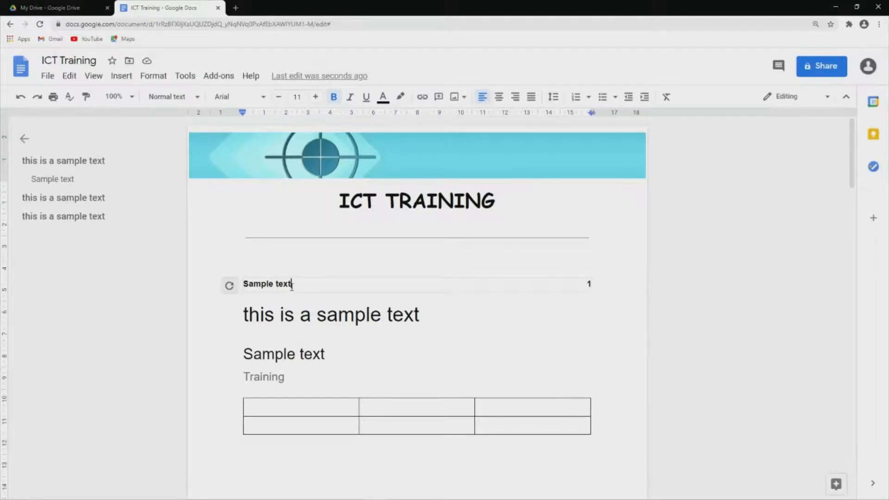
pyautogui.click(290, 301)
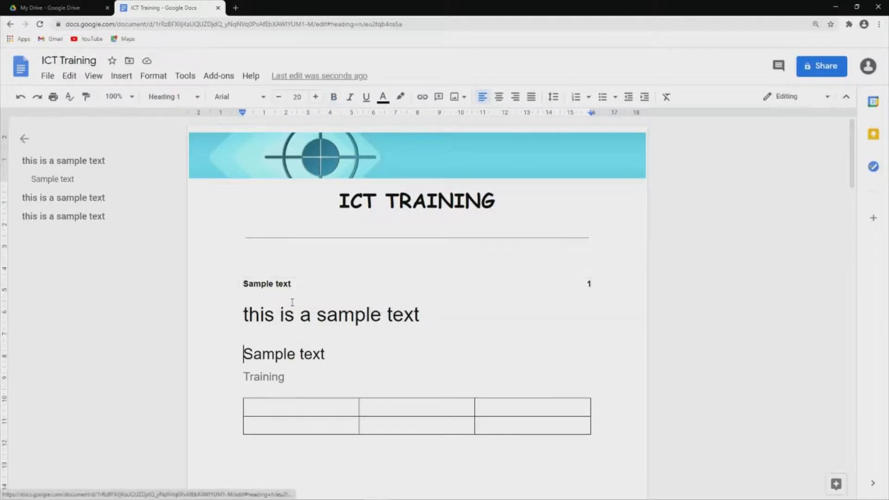
pyautogui.moveTo(243, 354); pyautogui.dragTo(329, 356)
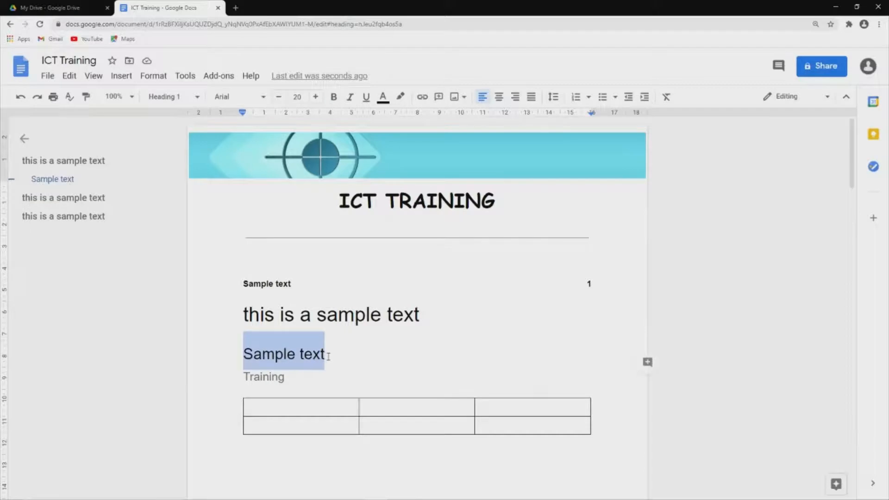
# Remove the heading links from the table of contents' "Sample text" entry and its page number, and select the entry text.
pyautogui.click(257, 284)
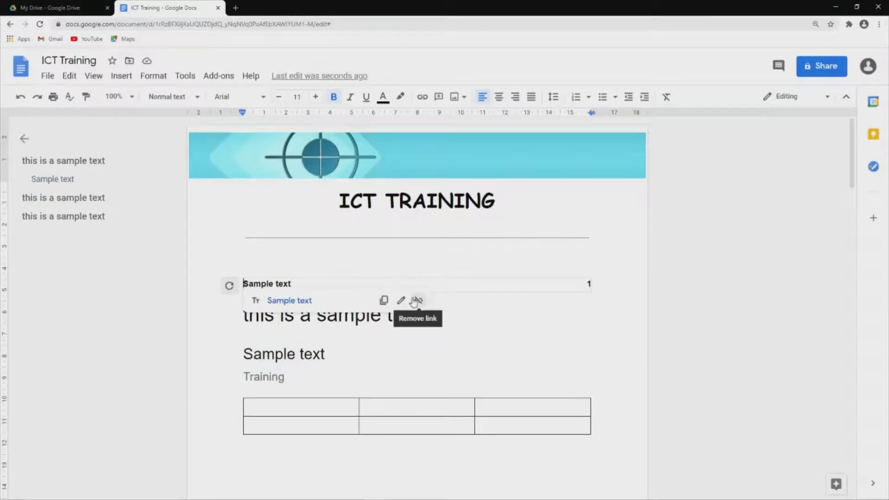
pyautogui.click(415, 301)
pyautogui.click(589, 284)
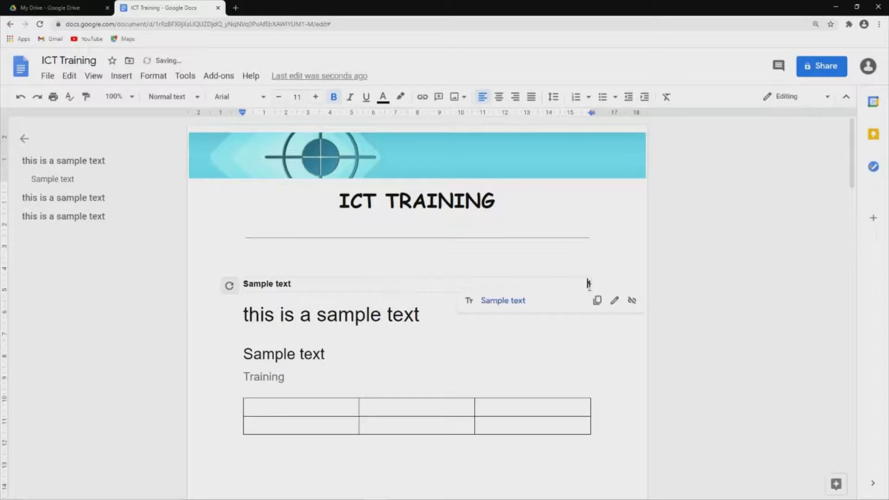
pyautogui.click(631, 302)
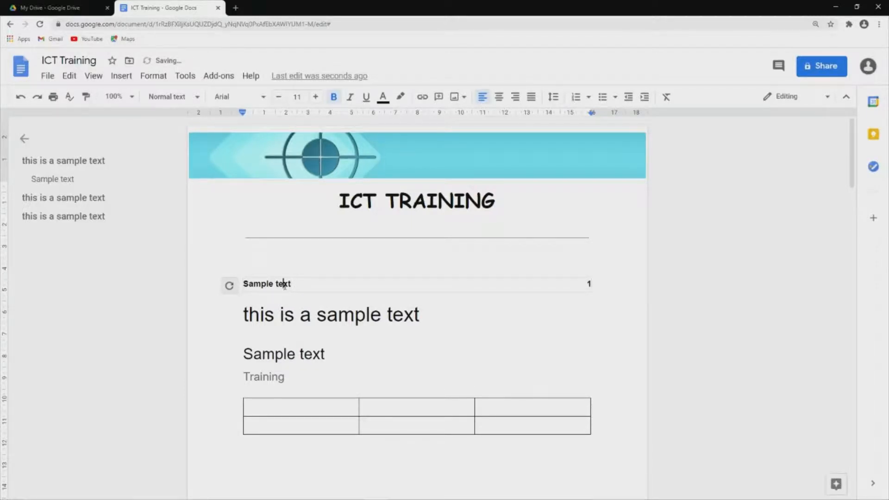
pyautogui.moveTo(291, 284); pyautogui.dragTo(248, 281)
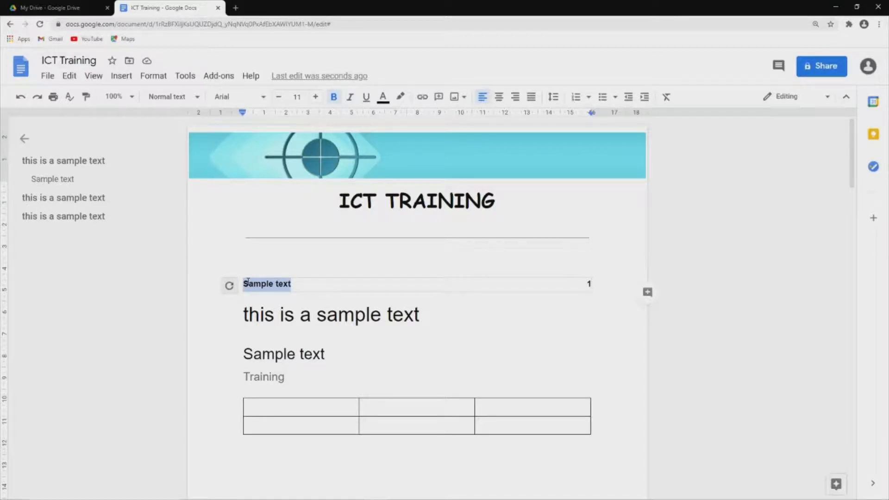
# Replace the selected contents entry text with "ICT TRAINING SERIES".
pyautogui.press('BackSpace')
pyautogui.write('M')
pyautogui.press('BackSpace')
pyautogui.write('ICT')
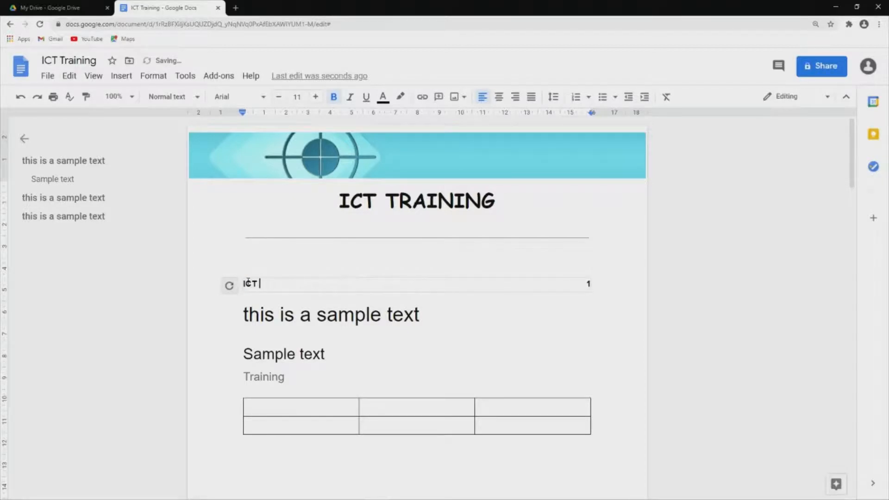
pyautogui.write(' TRAINING SERIES')
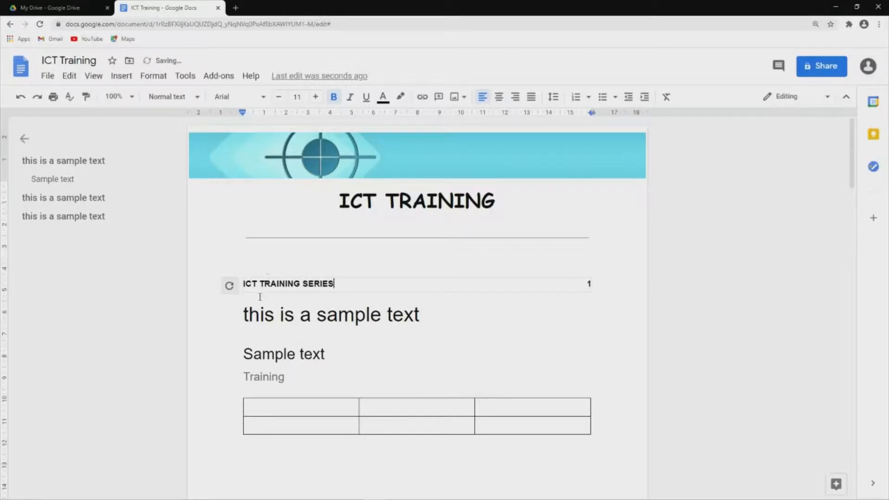
pyautogui.press('Escape')
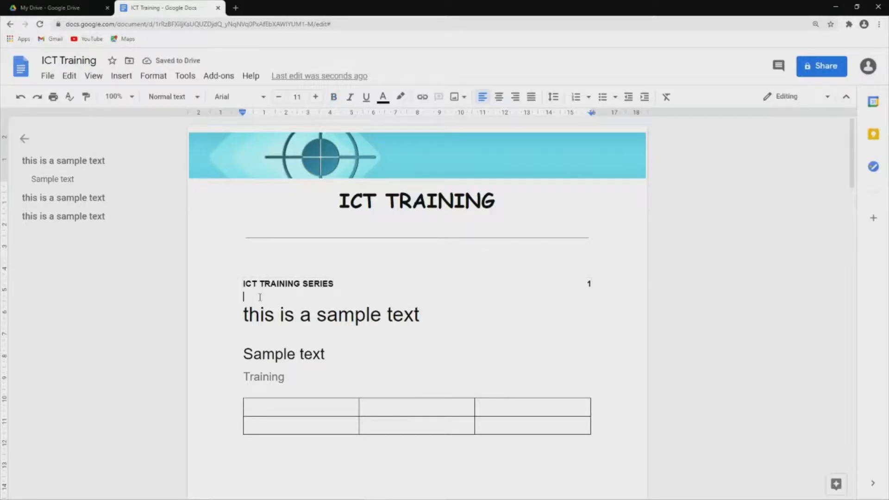
# Insert a second table of contents with page numbers below "ICT TRAINING SERIES" and remove the links from its entry and page number.
pyautogui.click(122, 75)
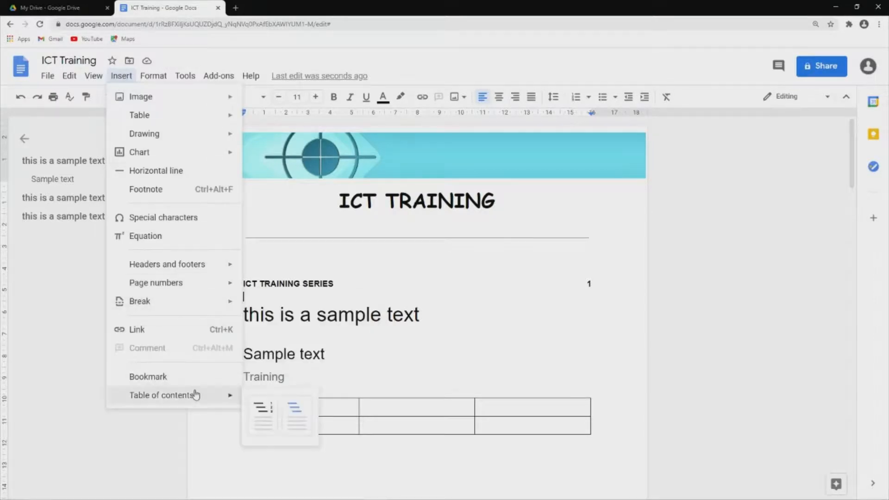
pyautogui.click(255, 408)
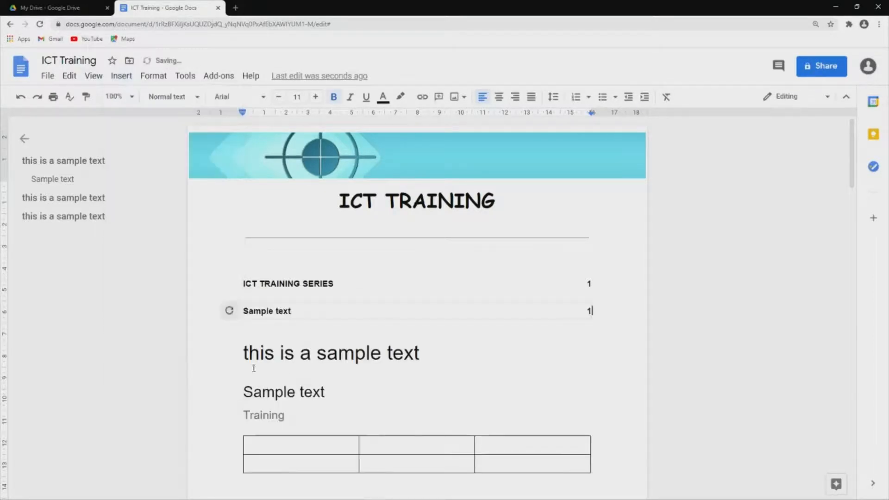
pyautogui.click(254, 312)
pyautogui.click(416, 326)
pyautogui.click(587, 310)
pyautogui.click(627, 328)
# Delete the page number of the "ICT TRAINING SERIES" entry.
pyautogui.click(580, 281)
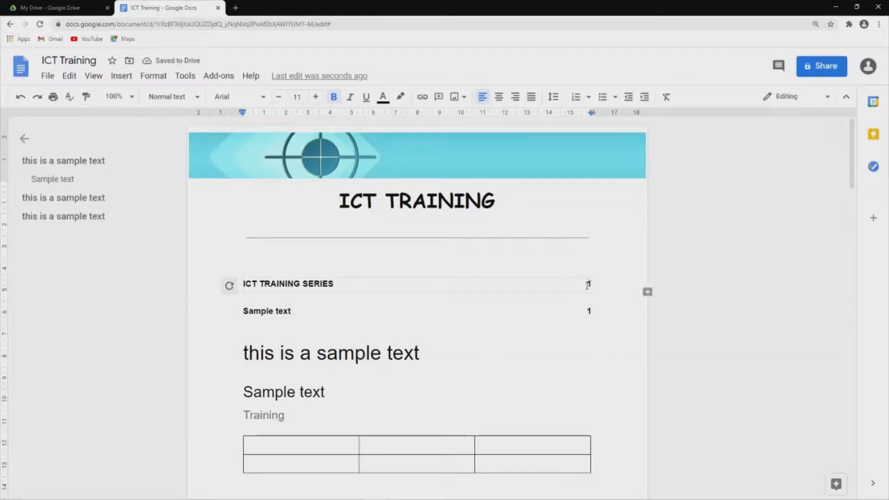
pyautogui.press('BackSpace')
pyautogui.press('Down')
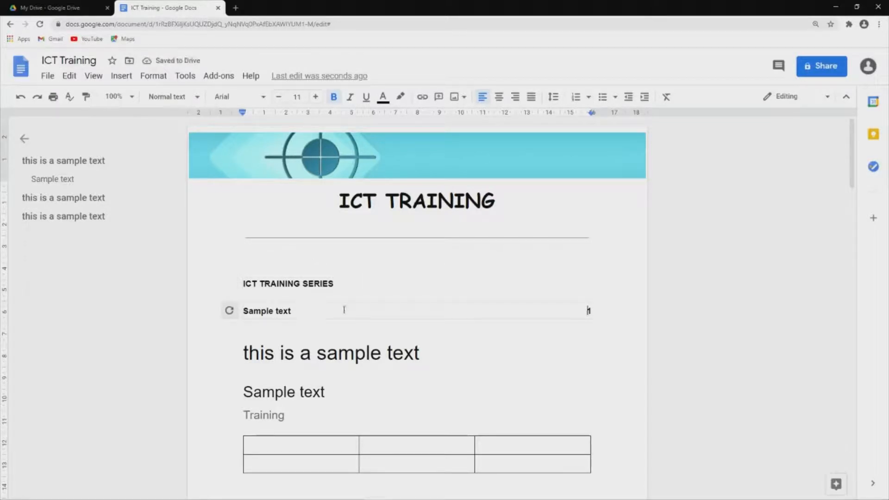
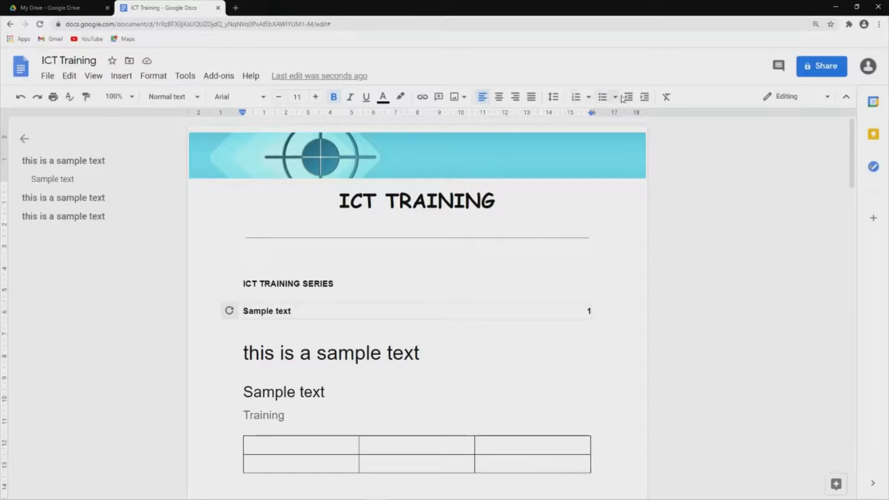
# Indent the "Sample text" contents entry one level and replace its text with "TRAINING 1 - Microsoft Office".
pyautogui.click(642, 98)
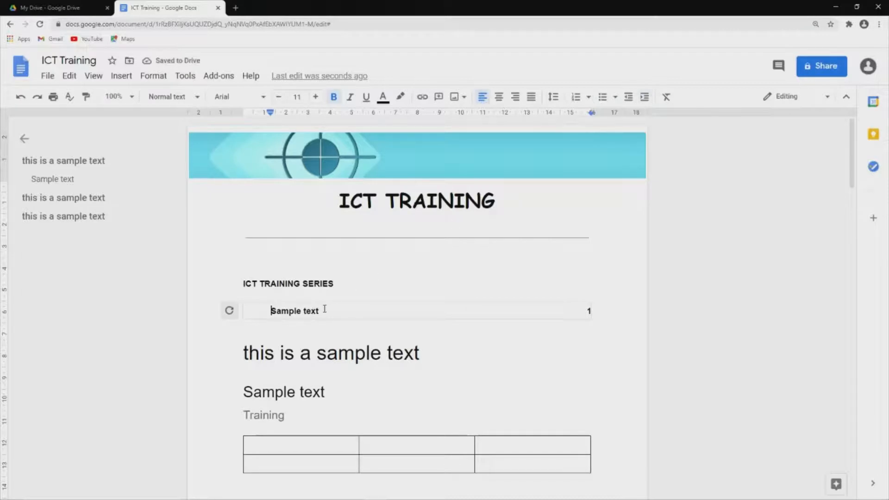
pyautogui.moveTo(319, 311); pyautogui.dragTo(273, 311)
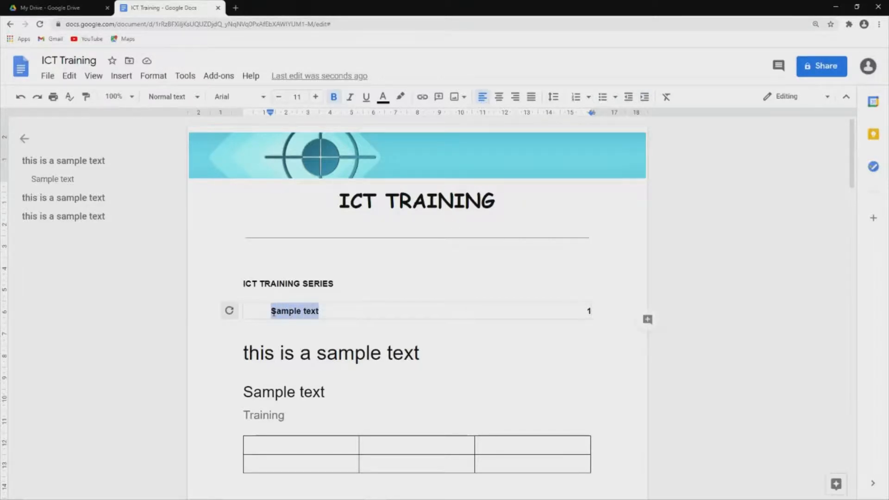
pyautogui.press('BackSpace')
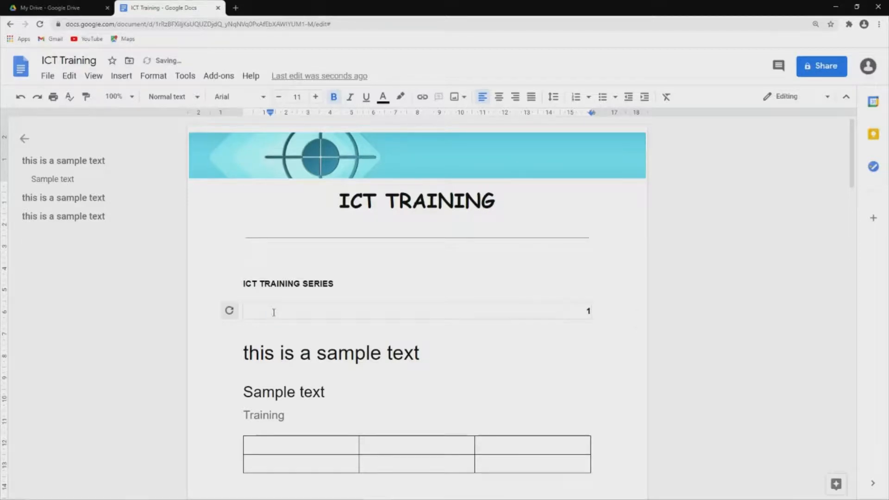
pyautogui.write('TRAINING 1')
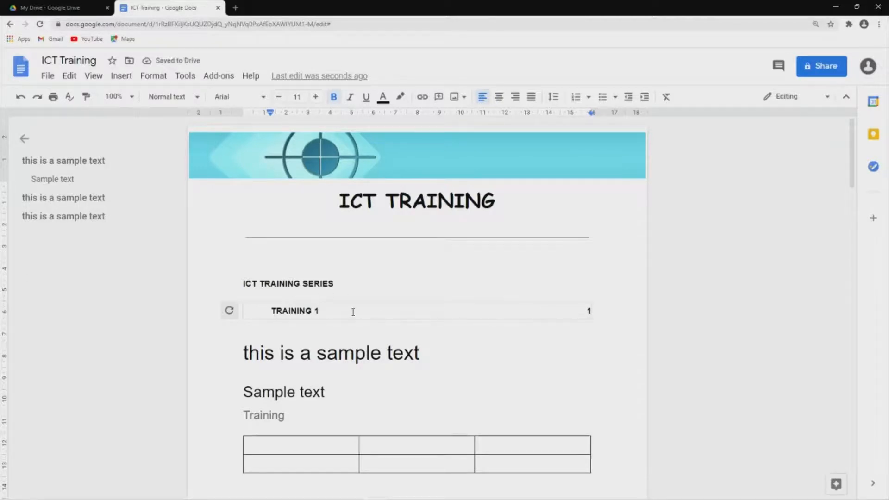
pyautogui.write(' -MIC')
pyautogui.press('BackSpace')
pyautogui.press('BackSpace')
pyautogui.write('Micr')
pyautogui.write('osdo')
pyautogui.press('BackSpace')
pyautogui.press('BackSpace')
pyautogui.write('oft Offic')
pyautogui.click(287, 324)
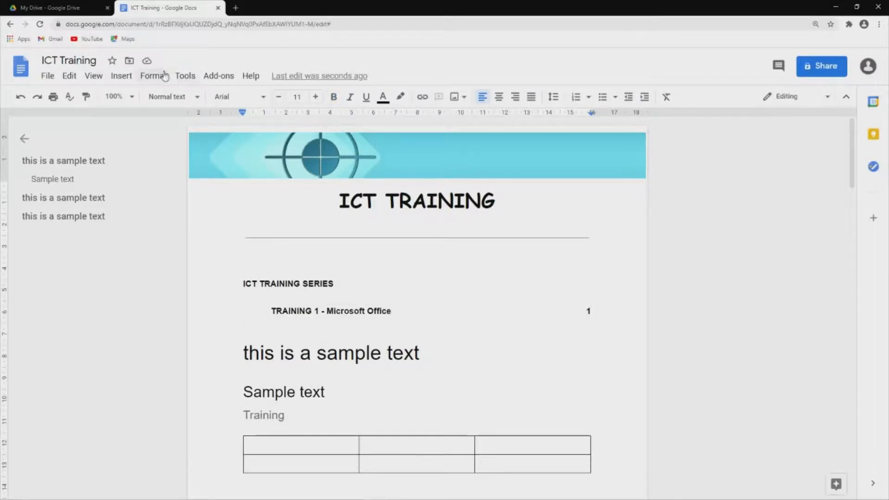
# Insert another table of contents with page numbers below the "TRAINING 1" entry and remove the links from its text and page number.
pyautogui.click(121, 75)
pyautogui.moveTo(179, 393)
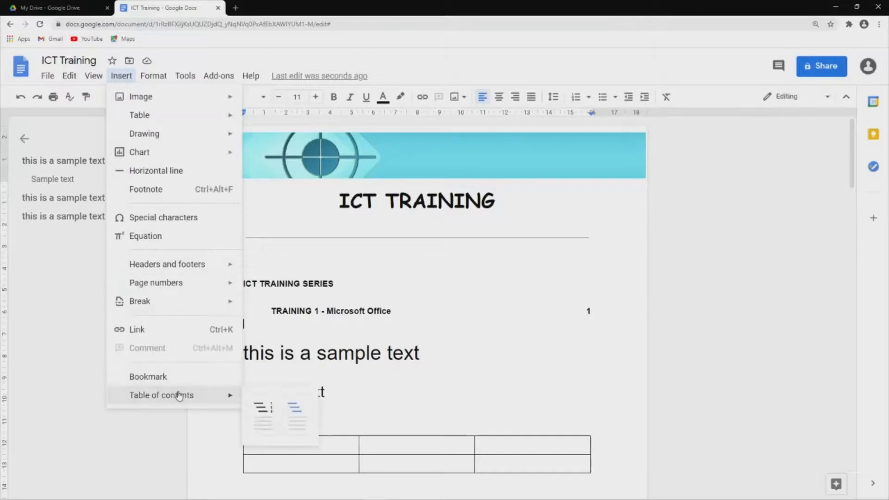
pyautogui.click(267, 406)
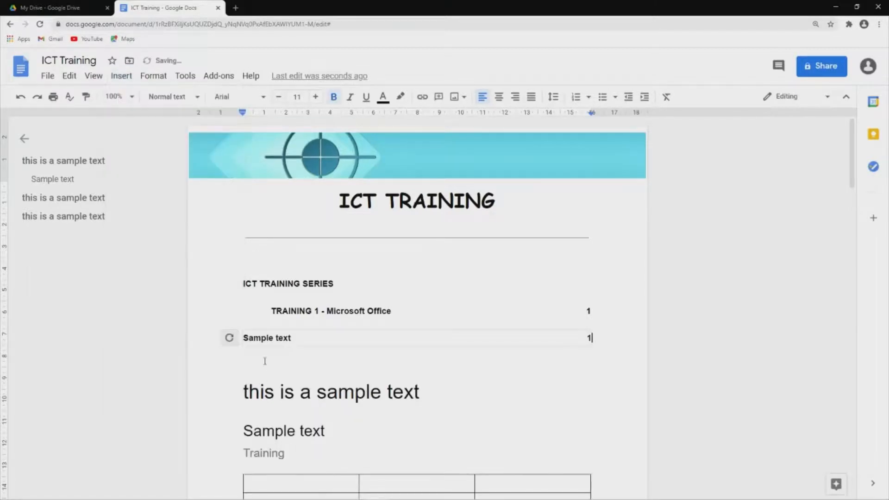
pyautogui.click(282, 338)
pyautogui.click(417, 354)
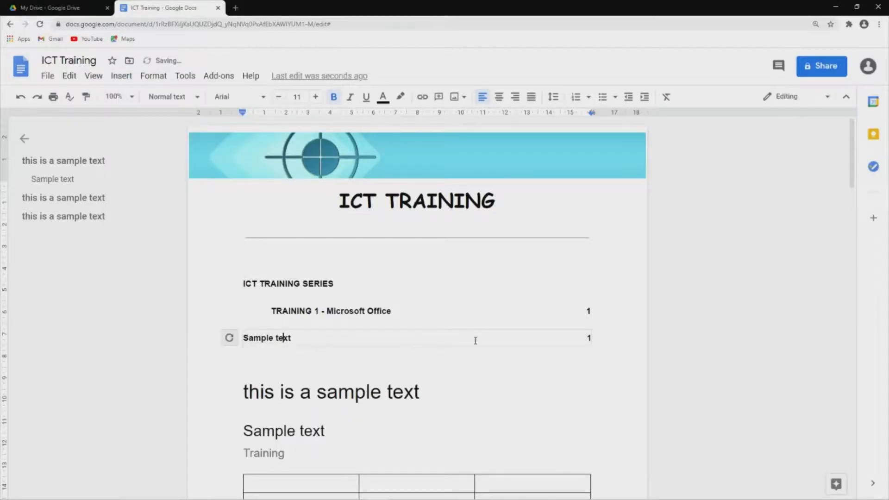
pyautogui.click(595, 338)
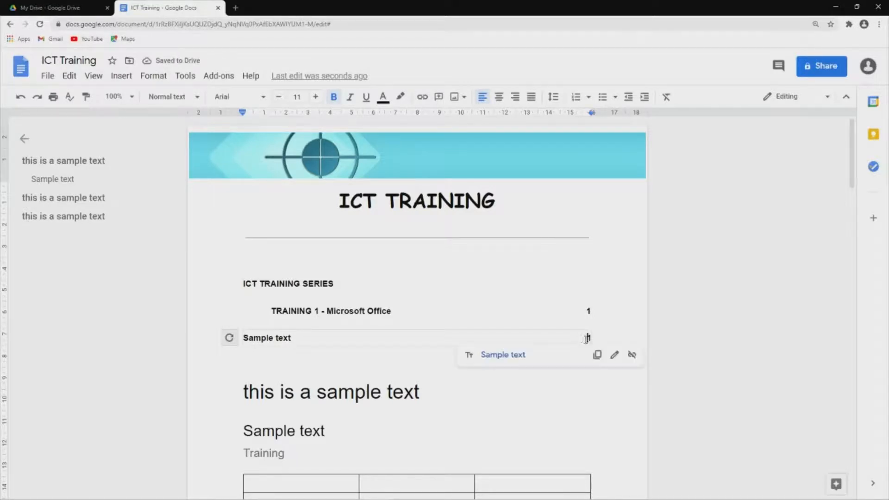
pyautogui.click(629, 353)
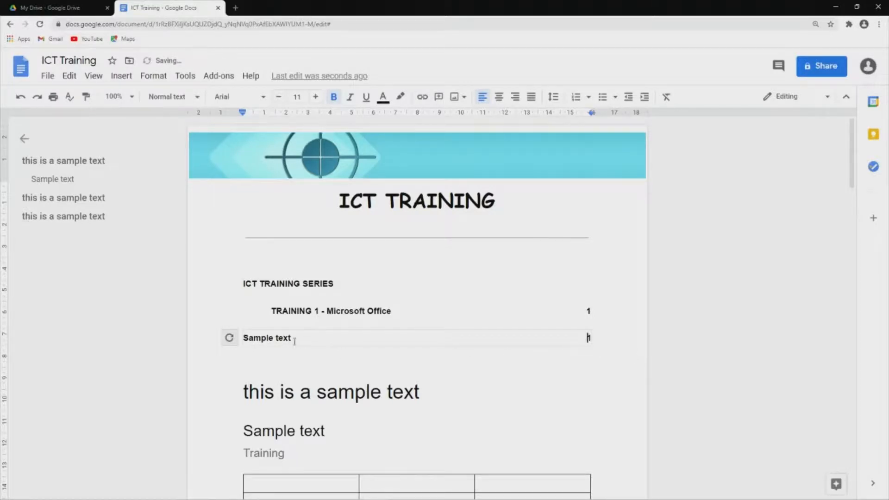
# Replace the new contents entry's text with "TRAINING 2", indented one level.
pyautogui.moveTo(291, 338); pyautogui.dragTo(246, 339)
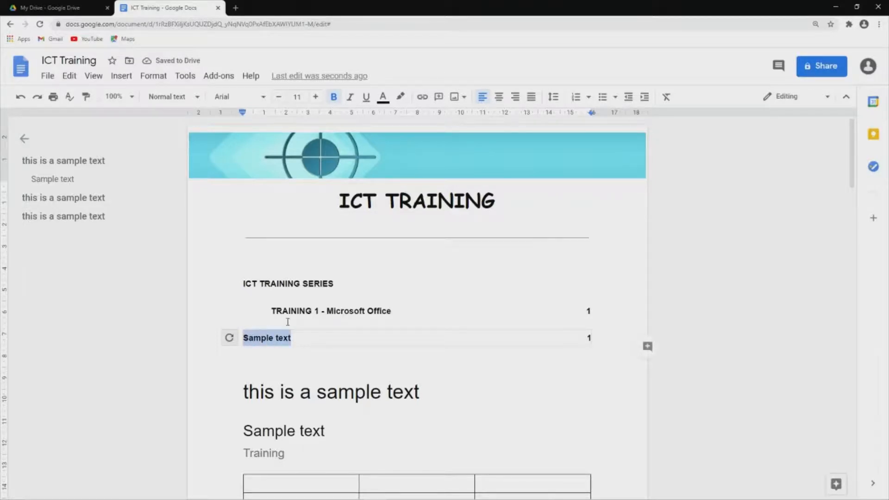
pyautogui.press('BackSpace')
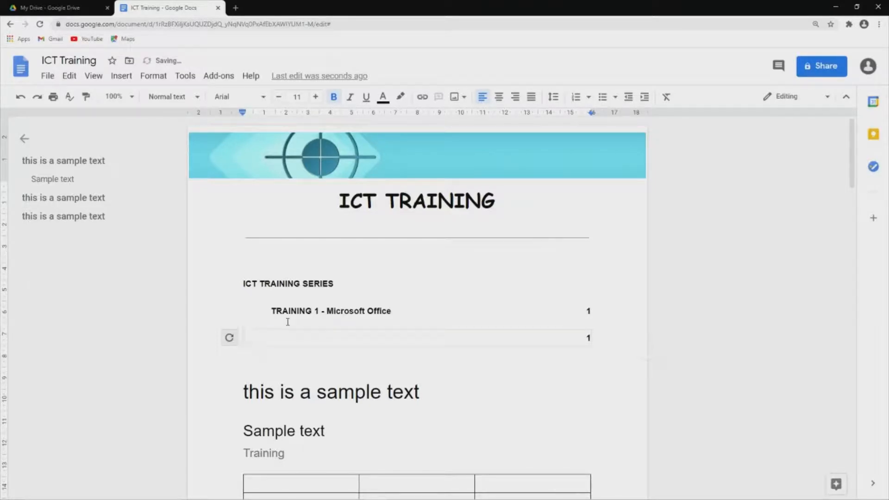
pyautogui.click(648, 101)
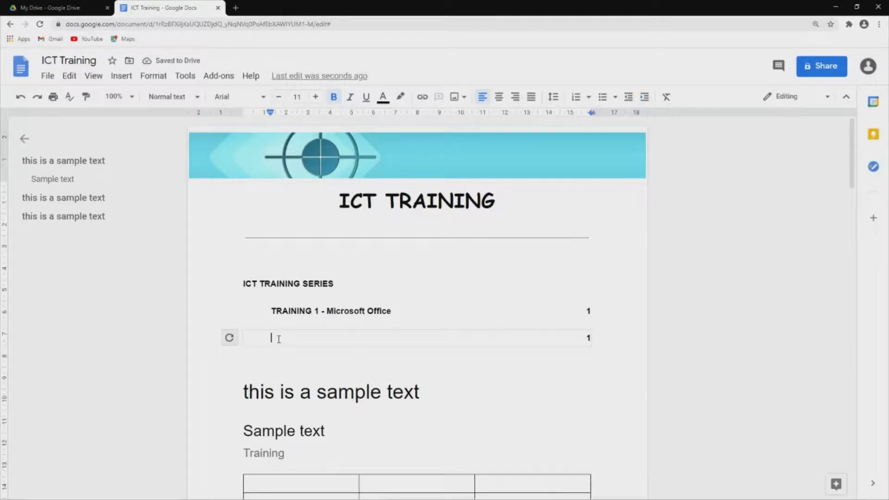
pyautogui.write('TRAINIG 2')
pyautogui.click(302, 338)
pyautogui.click(321, 338)
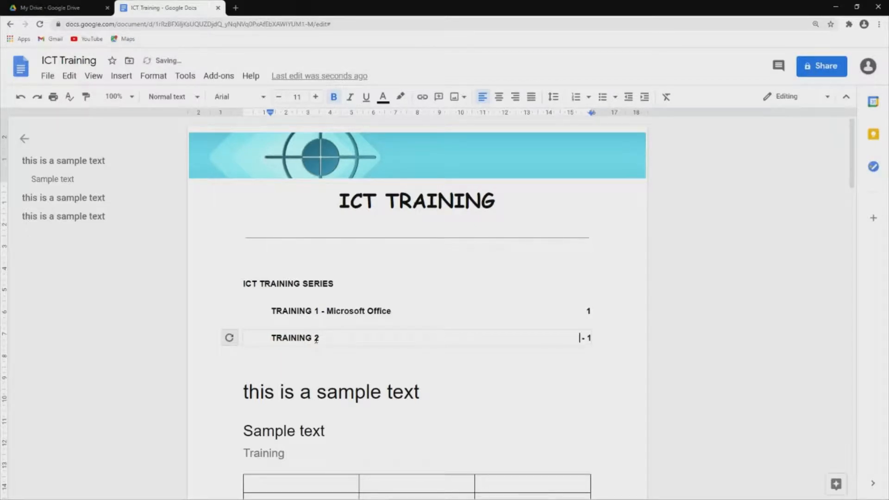
# Complete the "TRAINING 2" entry with "- Google Apps" and set its page number to 2.
pyautogui.click(316, 339)
pyautogui.write('- GOOGLE')
pyautogui.press('BackSpace')
pyautogui.press('BackSpace')
pyautogui.press('BackSpace')
pyautogui.press('BackSpace')
pyautogui.press('BackSpace')
pyautogui.press('BackSpace')
pyautogui.write('oogle Apps')
pyautogui.press('BackSpace')
pyautogui.click(471, 360)
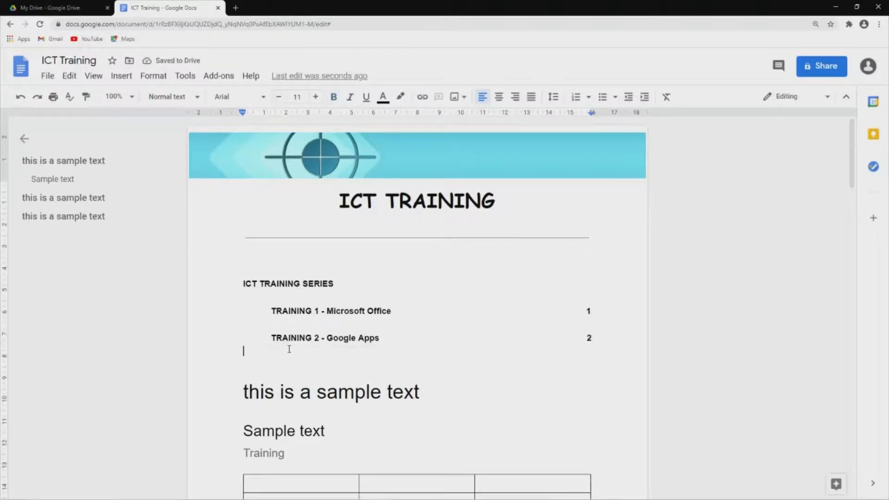
# Insert another table of contents with page numbers below the "TRAINING 2" entry and remove the links from its page number and text.
pyautogui.click(121, 76)
pyautogui.moveTo(193, 395)
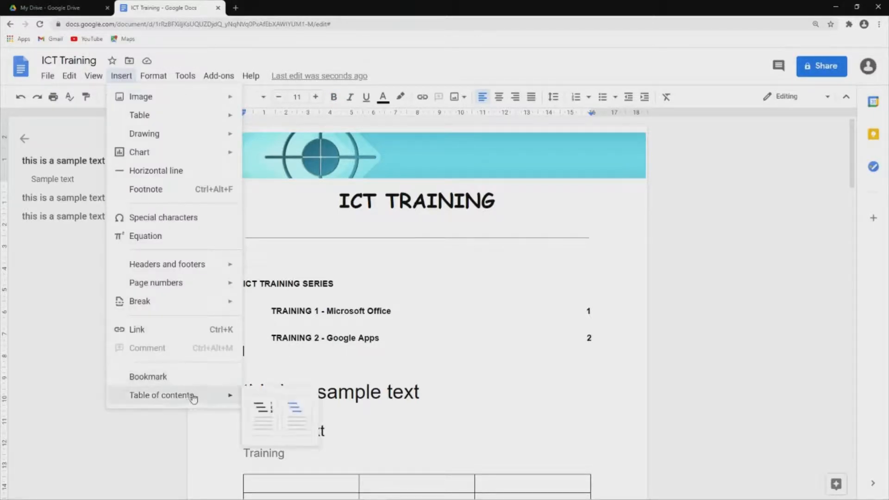
pyautogui.click(254, 396)
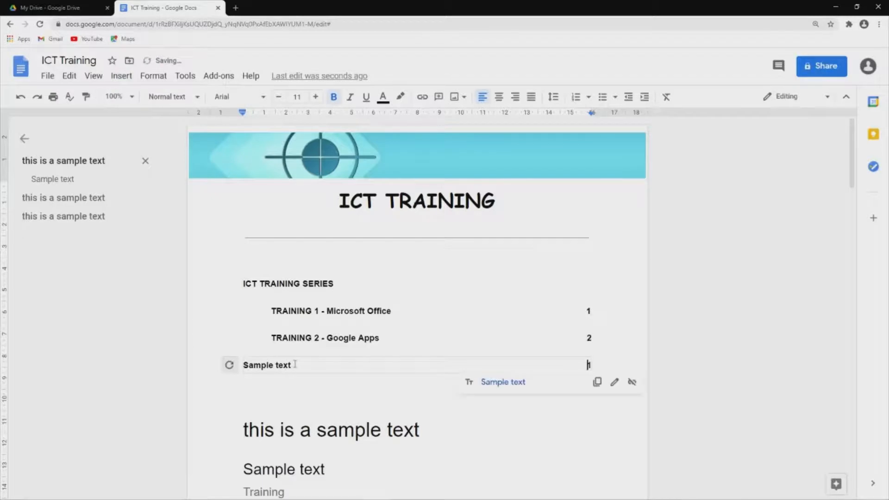
pyautogui.click(631, 382)
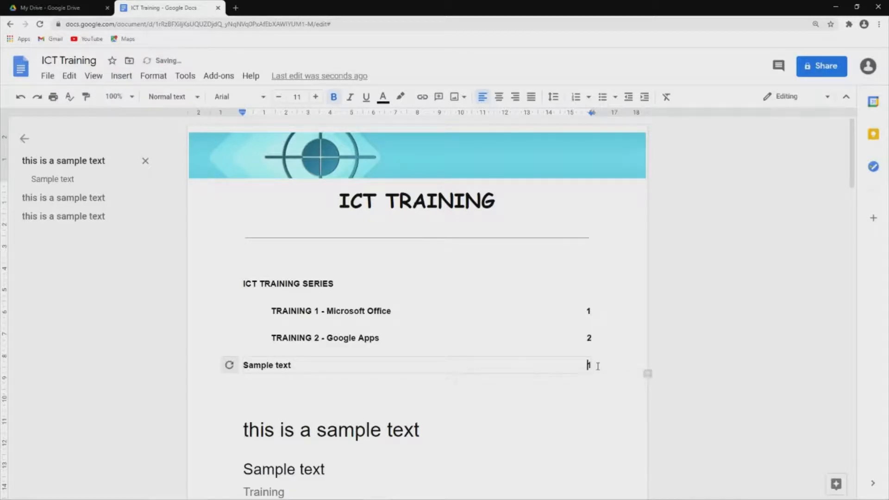
pyautogui.click(278, 365)
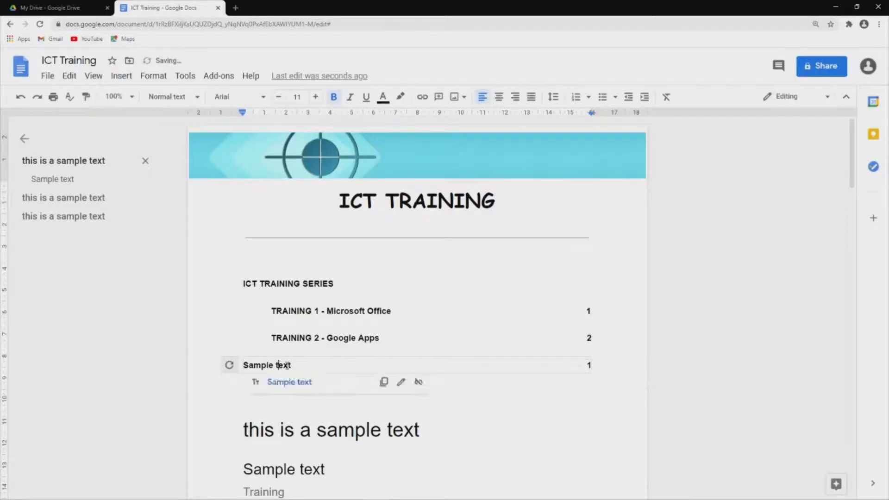
pyautogui.click(419, 381)
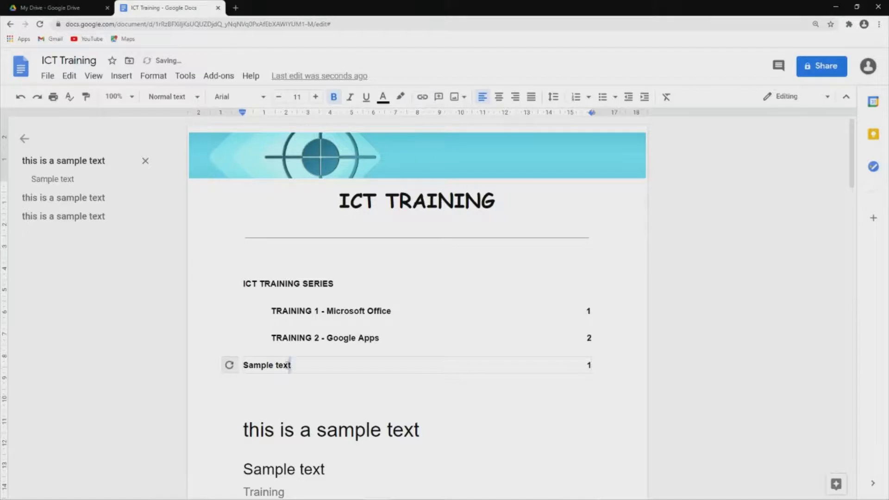
# Indent the new "Sample text" contents entry two levels and format it as a bulleted item.
pyautogui.moveTo(290, 365); pyautogui.dragTo(243, 366)
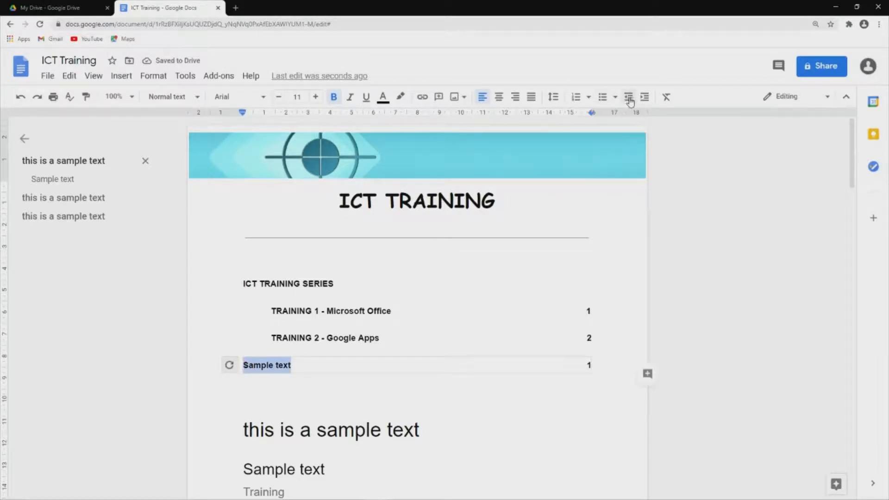
pyautogui.click(647, 99)
pyautogui.click(647, 98)
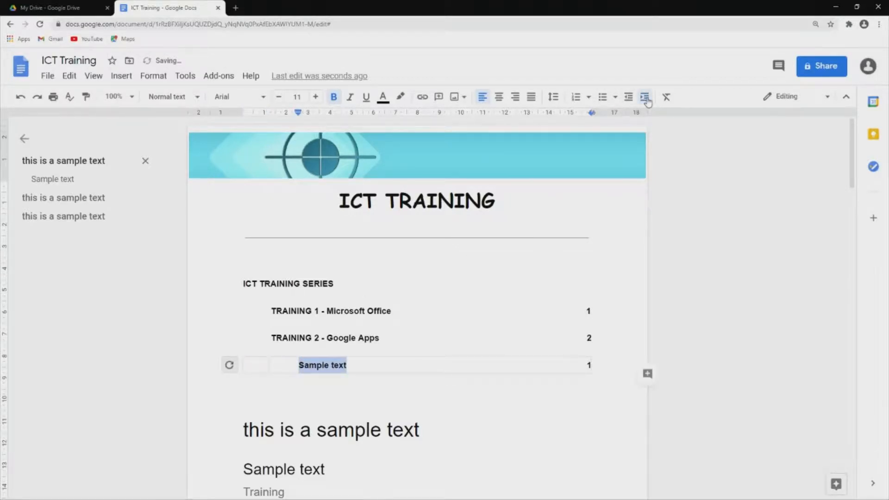
pyautogui.click(602, 97)
# Replace the bulleted entry's text with "Google Drive, Docs and Slides" and set its page number to 2.
pyautogui.moveTo(383, 365)
pyautogui.mouseDown()
pyautogui.moveTo(337, 366)
pyautogui.moveTo(375, 364)
pyautogui.mouseUp()
pyautogui.click(363, 366)
pyautogui.click(352, 366)
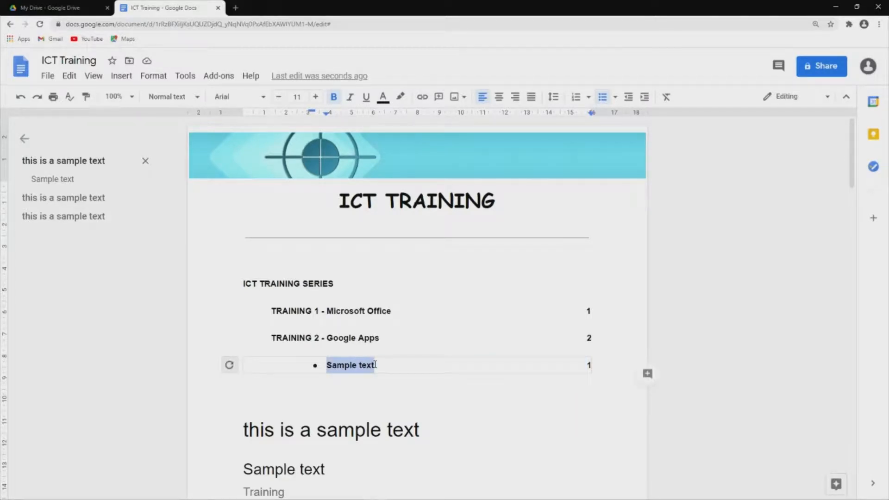
pyautogui.write('G')
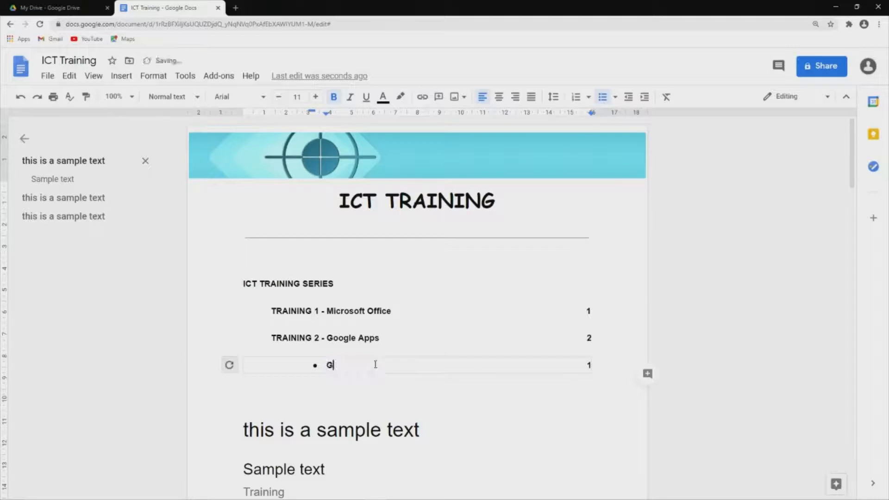
pyautogui.write('oogle Drive, Docs and Slides')
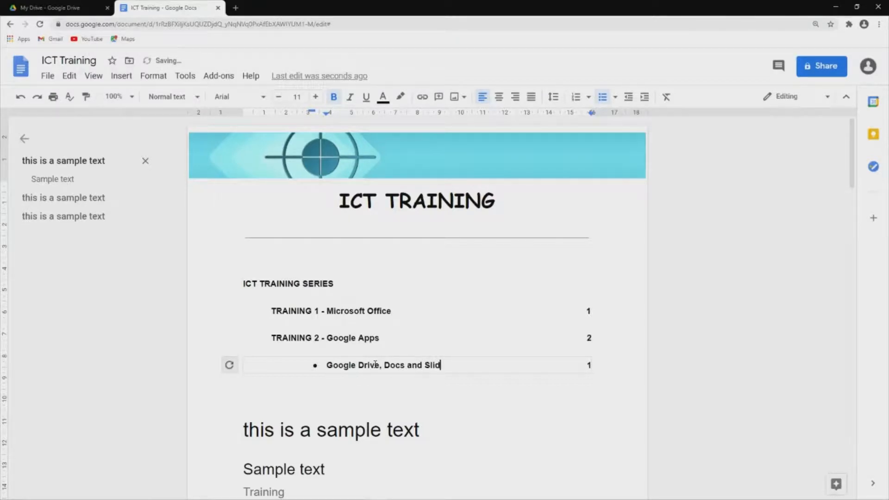
pyautogui.click(591, 366)
pyautogui.press('BackSpace')
pyautogui.write('2')
pyautogui.click(343, 337)
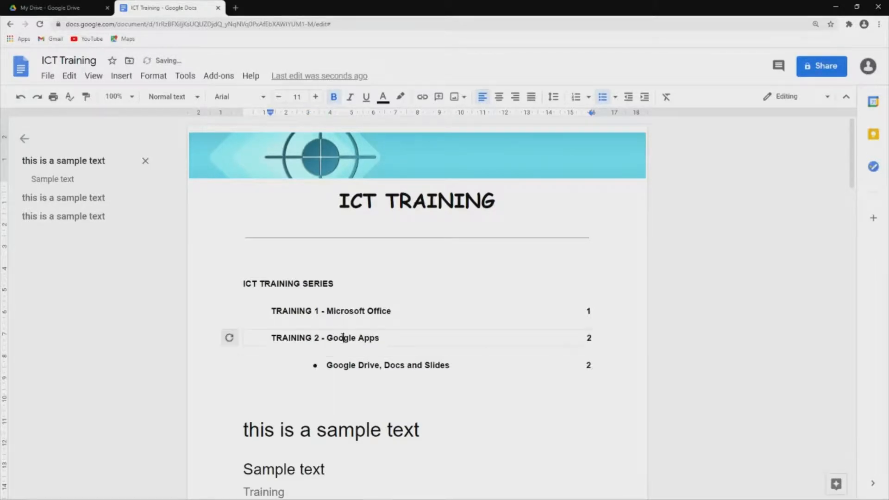
pyautogui.click(340, 381)
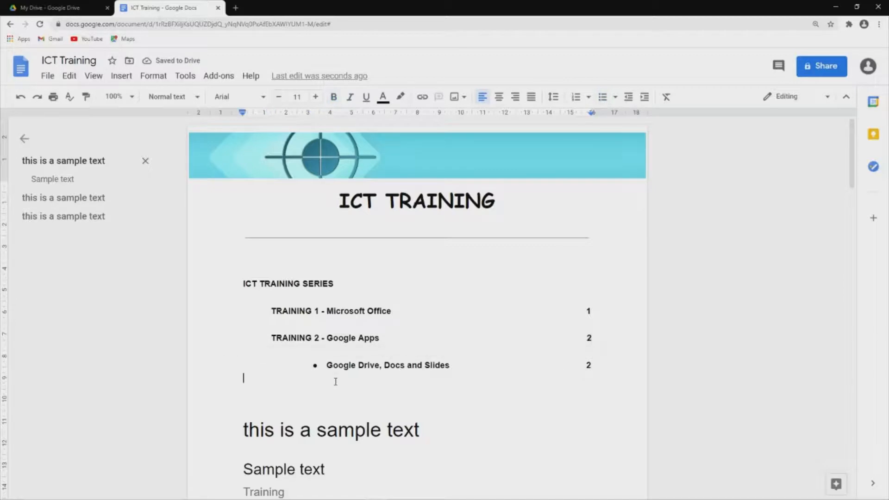
# Insert another table of contents with page numbers below the "Google Drive, Docs and Slides" entry and remove the links from its text and page number.
pyautogui.click(134, 82)
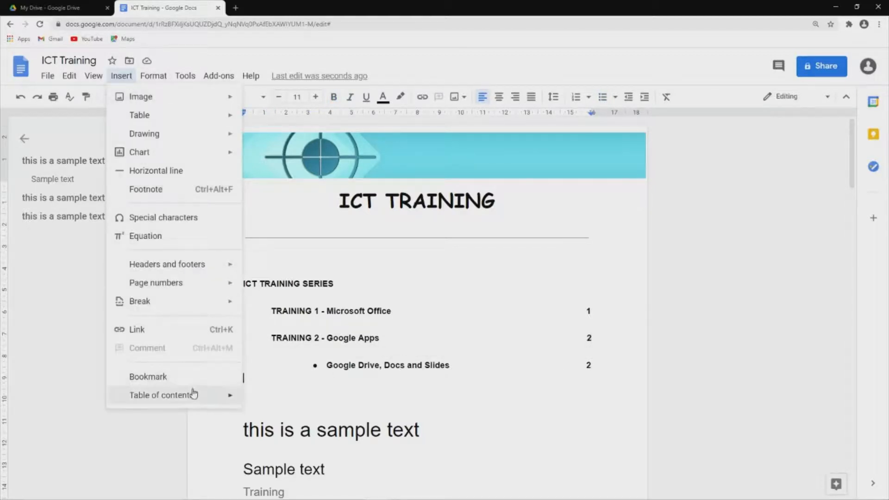
pyautogui.moveTo(198, 396)
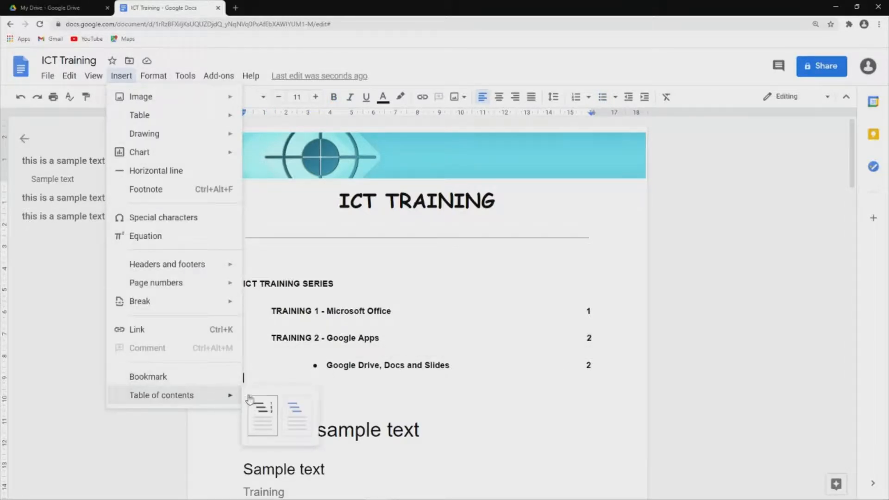
pyautogui.click(252, 406)
pyautogui.click(305, 395)
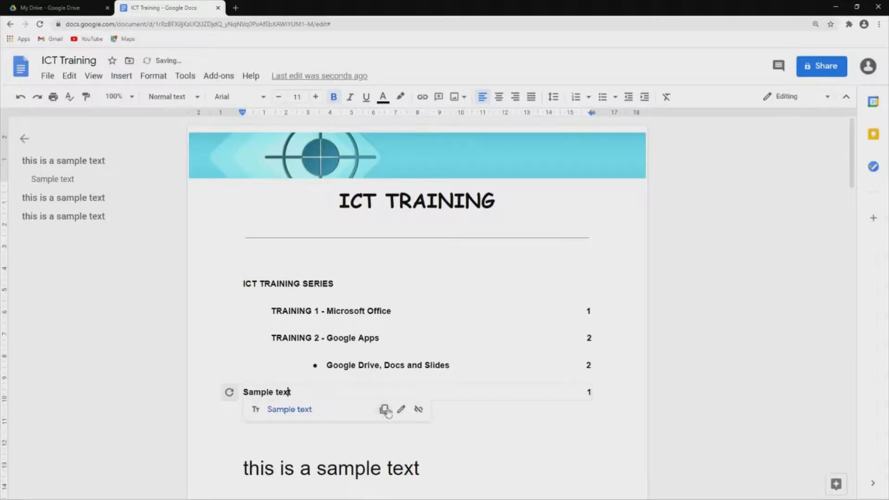
pyautogui.click(415, 409)
pyautogui.click(586, 392)
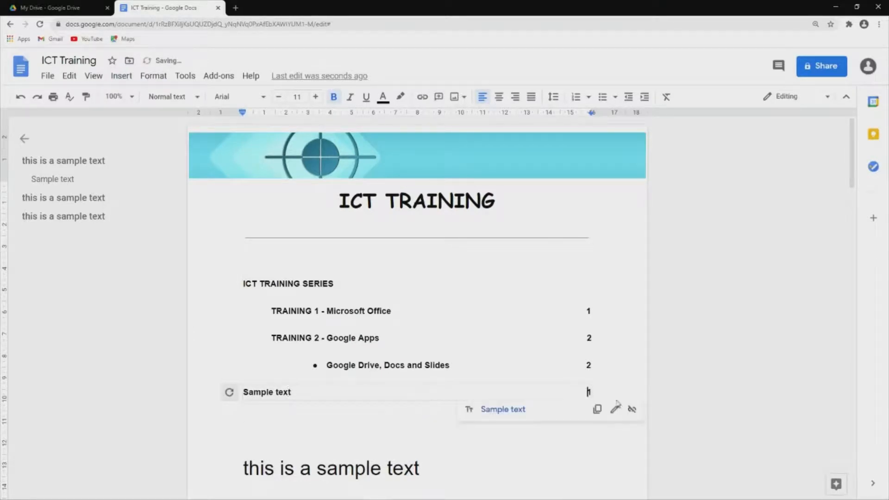
pyautogui.click(631, 409)
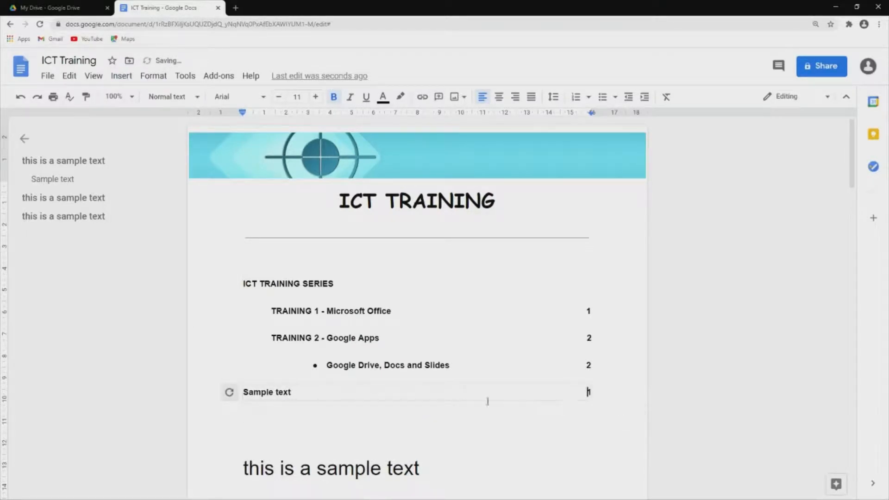
# Indent the newly inserted "Sample text" contents entry two levels and make it a bulleted item.
pyautogui.click(245, 393)
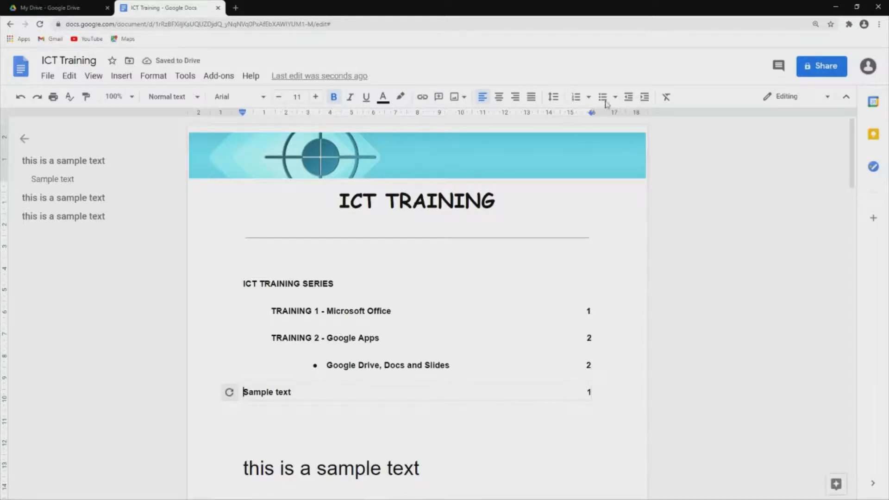
pyautogui.click(644, 98)
pyautogui.click(644, 99)
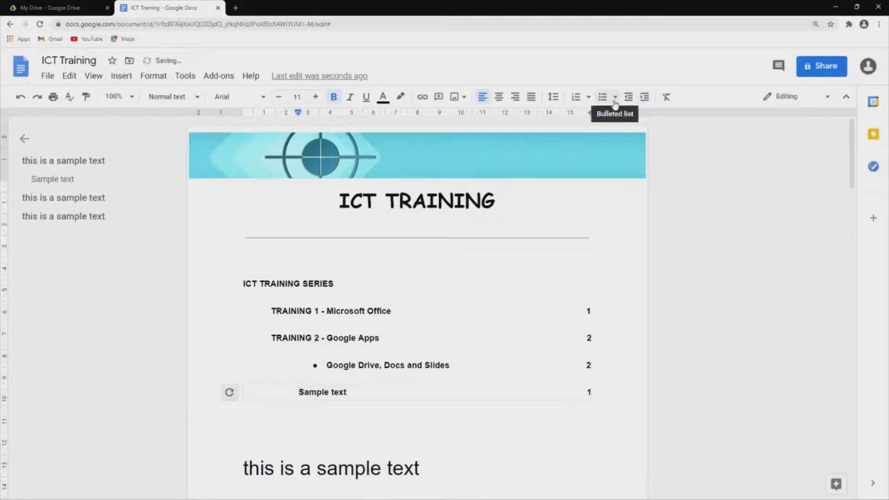
pyautogui.click(602, 97)
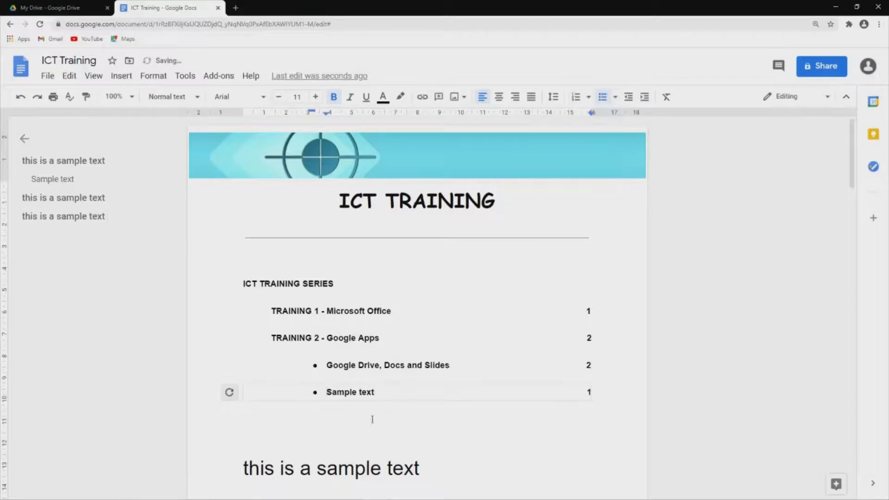
# Replace the new bulleted entry's text with "Google Classroom, Calendar, Form and Meet" and set its page number to 3.
pyautogui.tripleClick(374, 392)
pyautogui.moveTo(328, 392); pyautogui.dragTo(375, 390)
pyautogui.write('Google Classroom')
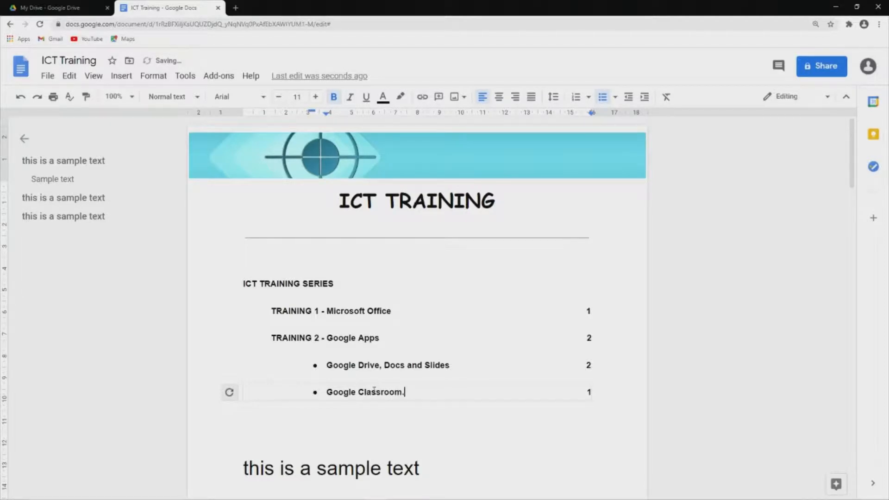
pyautogui.write(', Do')
pyautogui.press('BackSpace')
pyautogui.press('BackSpace')
pyautogui.write('Calendar, Form and ')
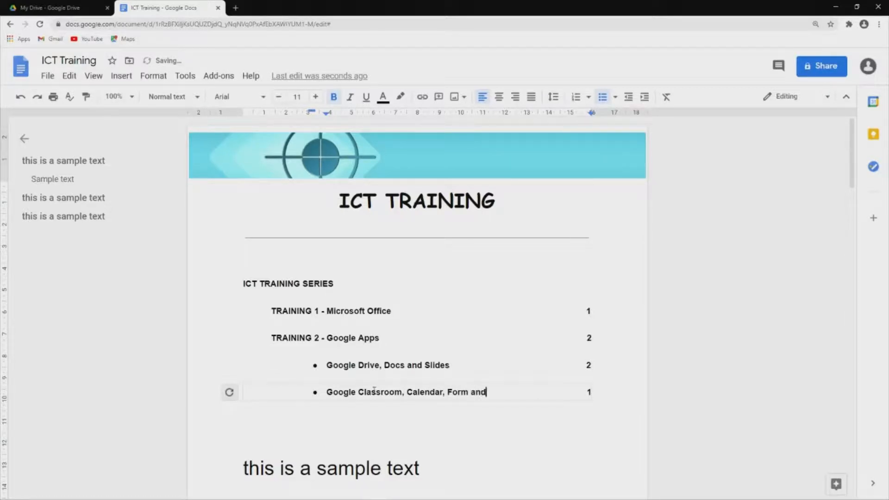
pyautogui.write('Meet')
pyautogui.click(588, 392)
pyautogui.press('BackSpace')
pyautogui.click(532, 450)
# Review the page numbers of all the training entries in the table of contents.
pyautogui.scroll(-1, 272, 310)
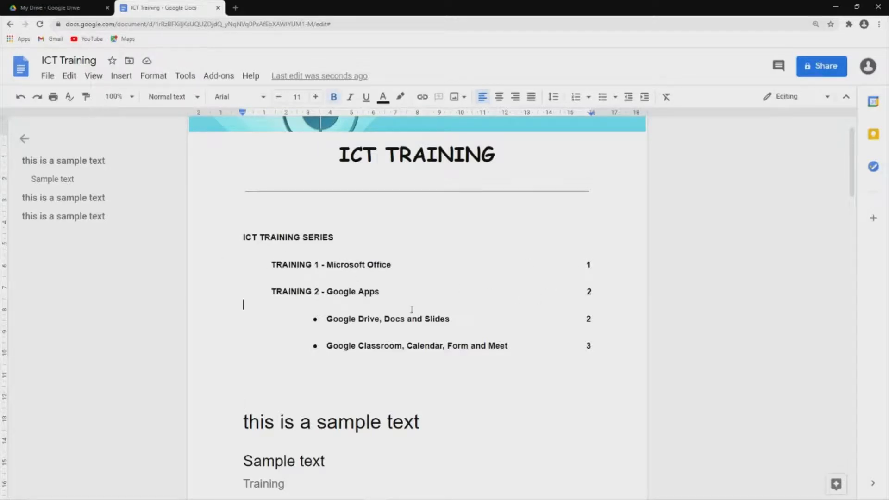
pyautogui.click(477, 364)
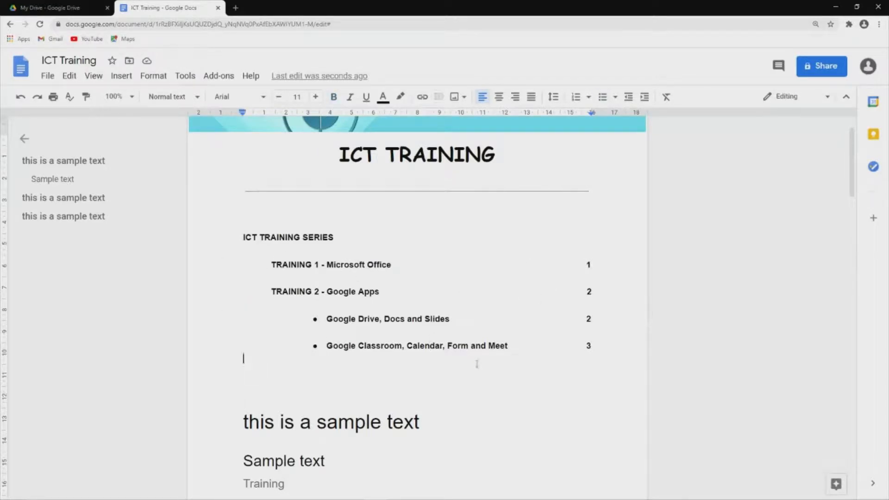
pyautogui.click(590, 264)
pyautogui.click(589, 308)
pyautogui.click(590, 340)
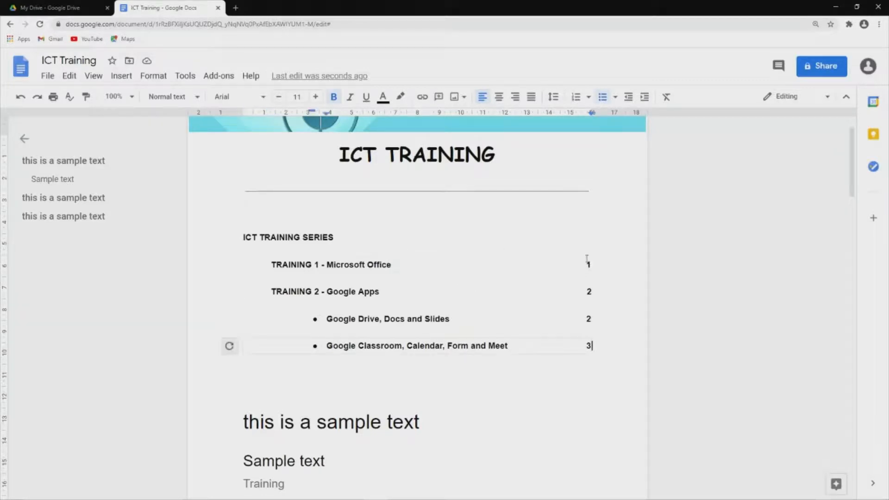
pyautogui.click(588, 262)
pyautogui.click(593, 282)
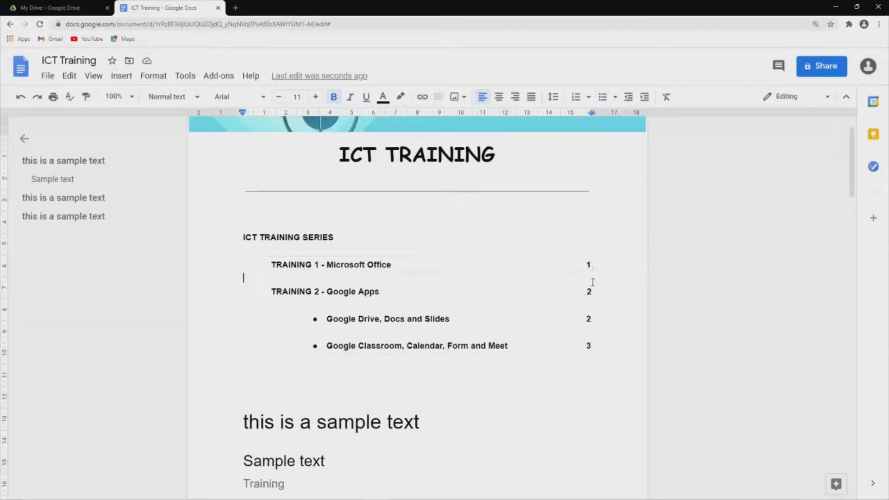
pyautogui.click(591, 307)
pyautogui.click(592, 337)
pyautogui.click(592, 351)
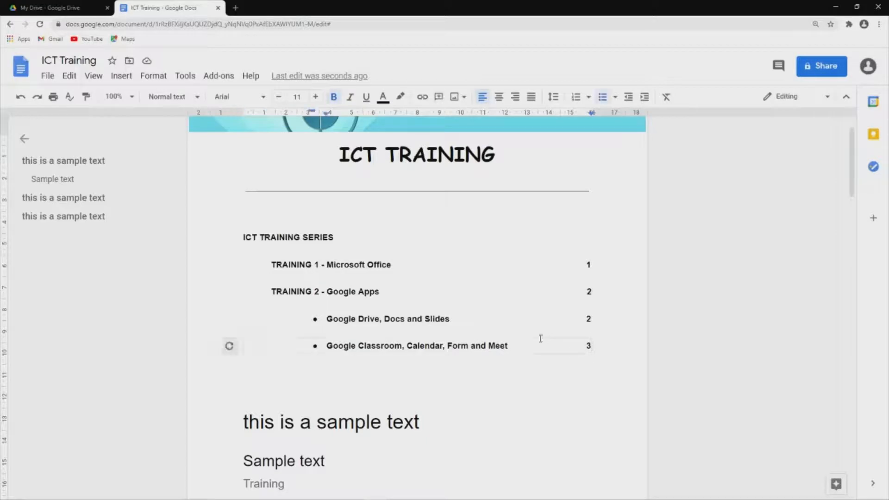
pyautogui.click(521, 371)
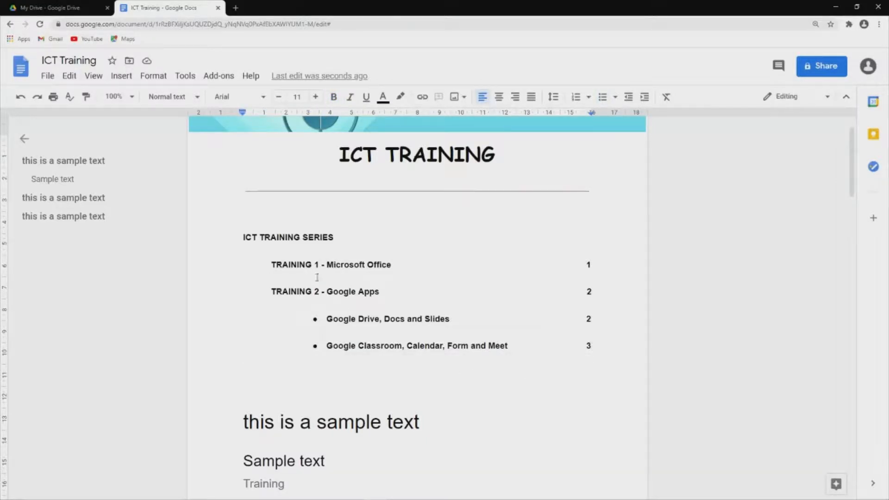
# Examine the text formatting options, including the superscript, subscript, size and capitalisation choices.
pyautogui.click(123, 75)
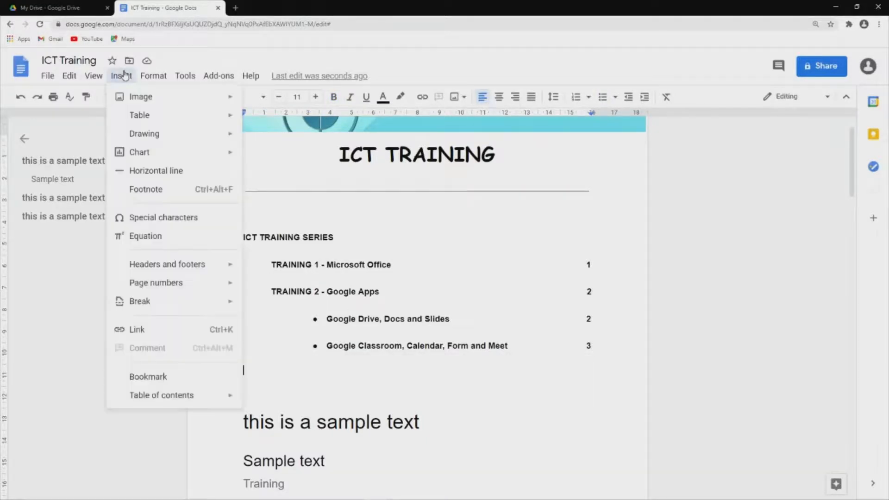
pyautogui.click(124, 75)
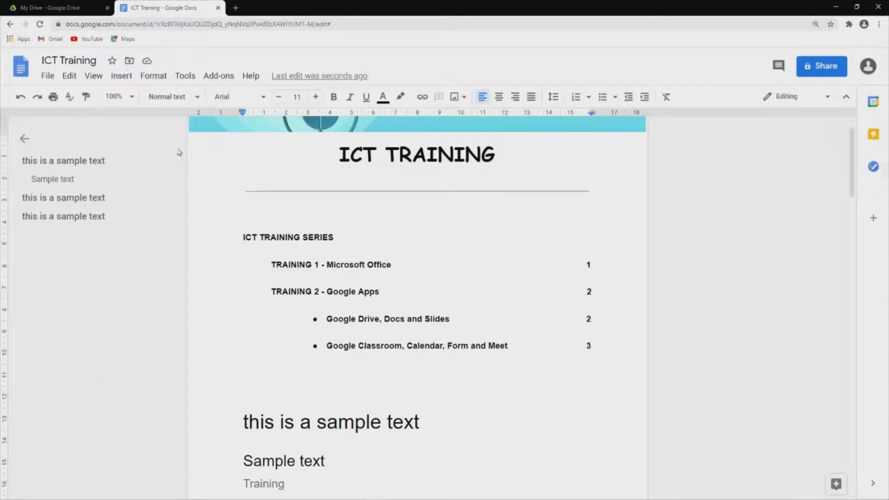
pyautogui.click(160, 79)
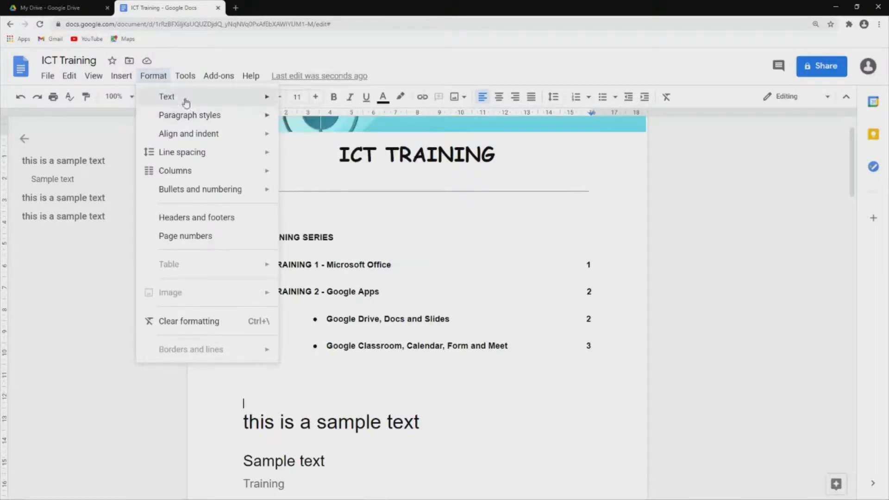
pyautogui.moveTo(184, 97)
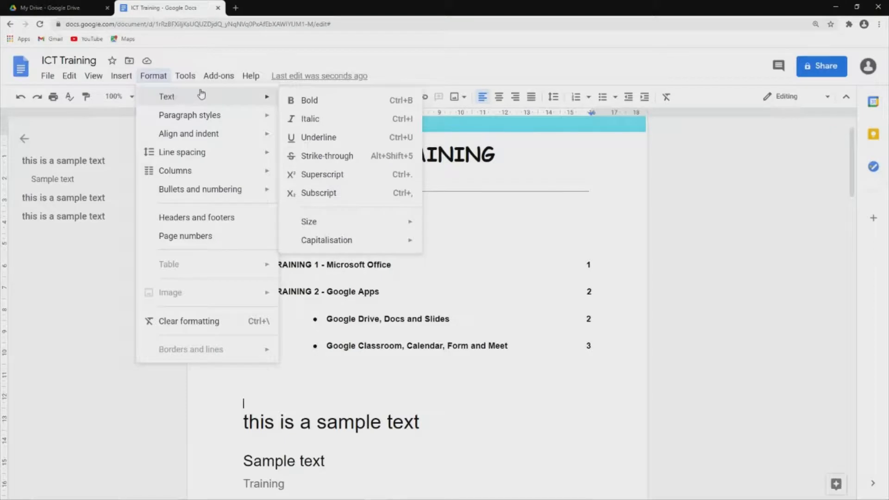
pyautogui.click(650, 140)
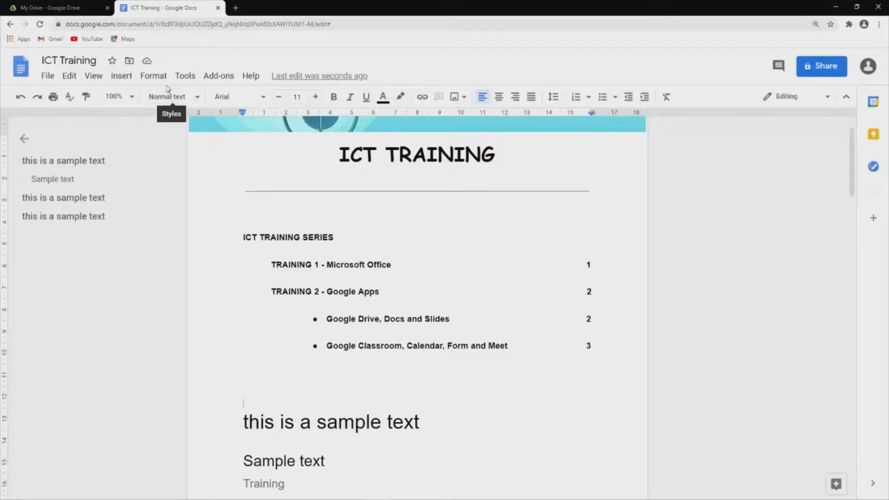
pyautogui.click(153, 75)
pyautogui.moveTo(170, 97)
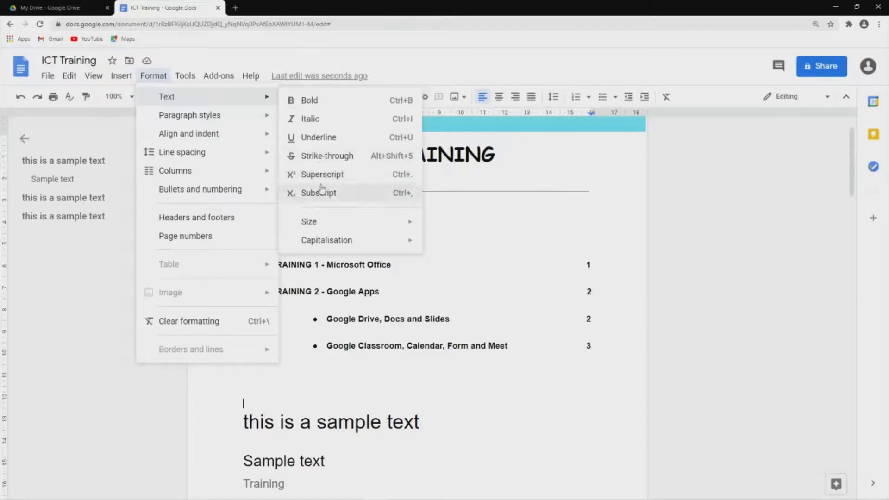
pyautogui.click(159, 76)
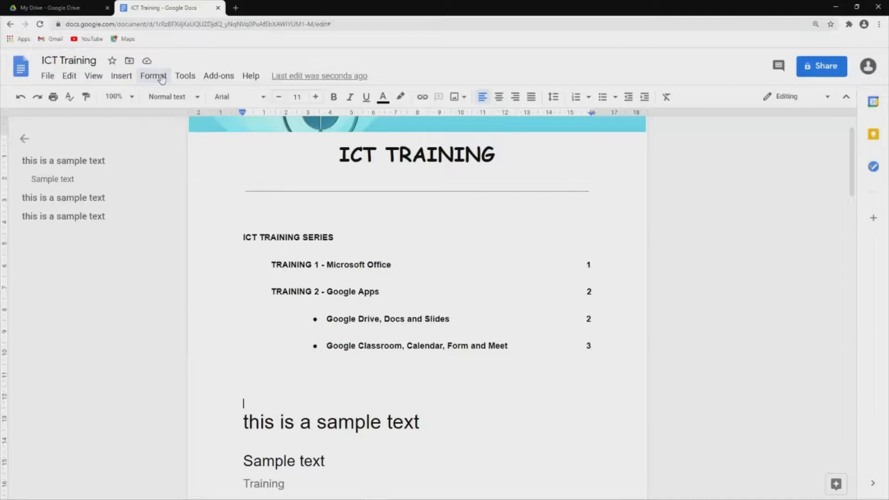
pyautogui.click(372, 233)
# Apply strike-through to the whole "this is a sample text" title below the table of contents.
pyautogui.scroll(-2, 298, 345)
pyautogui.moveTo(241, 331); pyautogui.dragTo(422, 332)
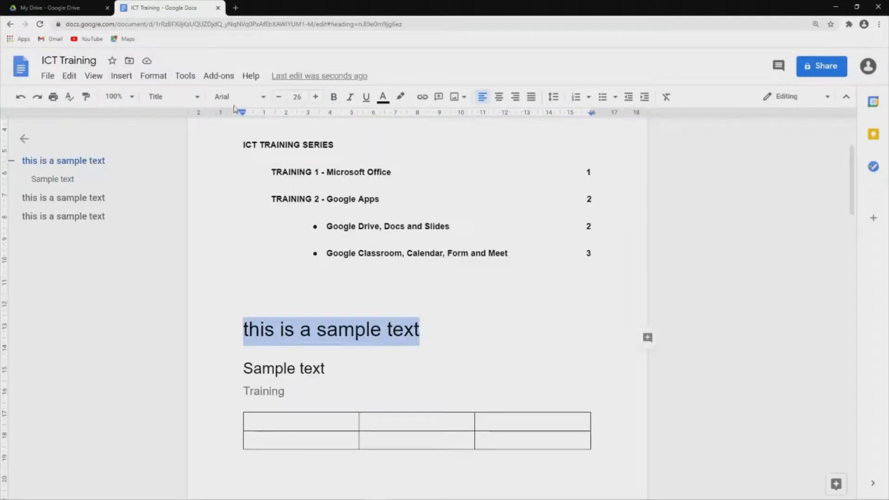
pyautogui.click(165, 82)
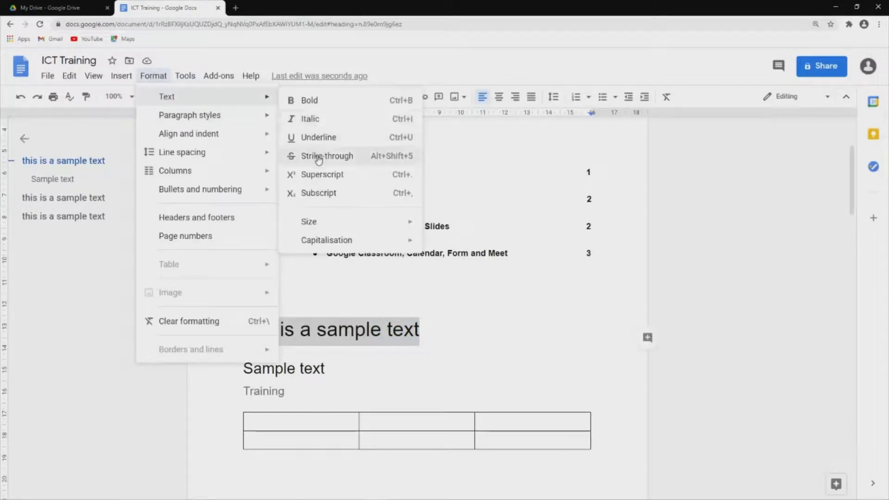
pyautogui.click(319, 158)
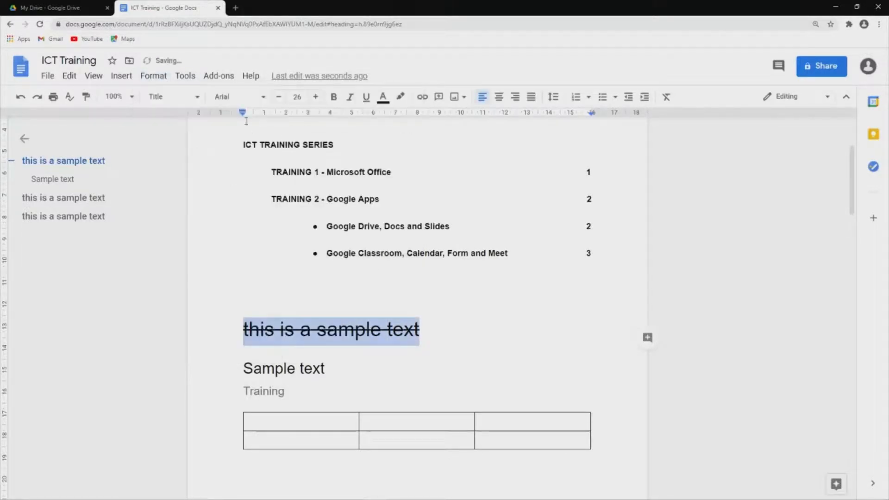
# Format the word "text" in the struck-through title as superscript.
pyautogui.click(159, 77)
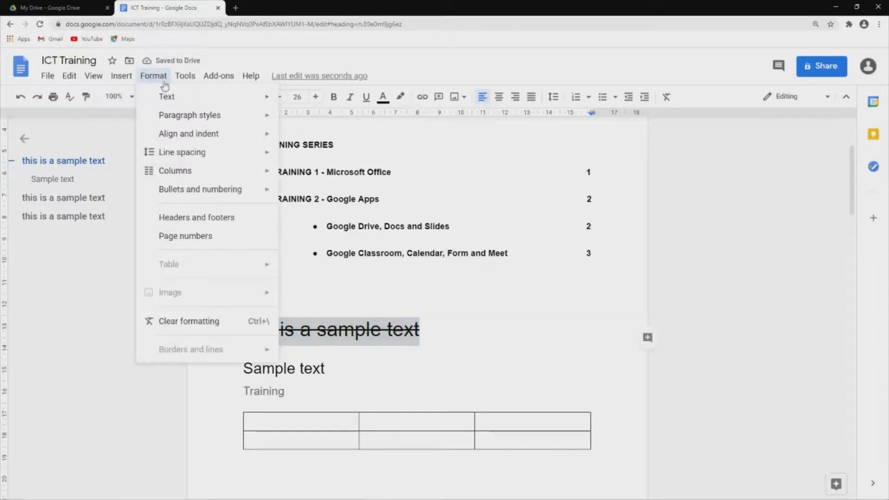
pyautogui.moveTo(183, 99)
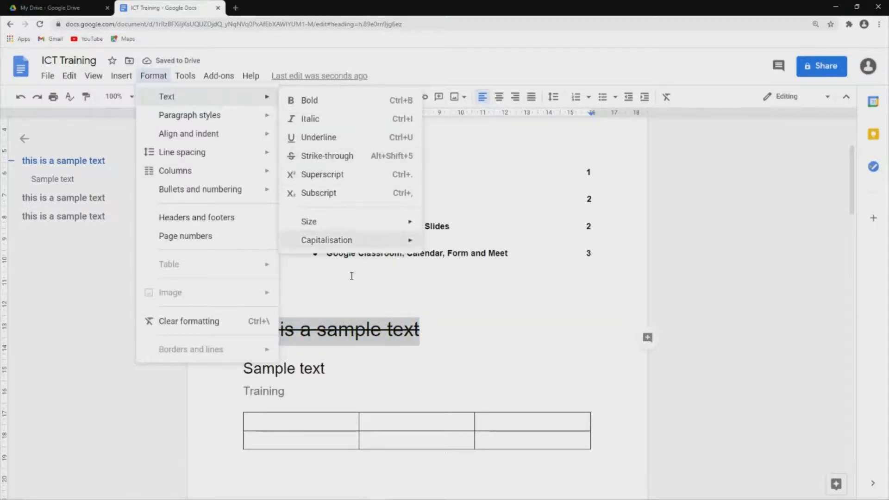
pyautogui.click(414, 329)
pyautogui.doubleClick(391, 330)
pyautogui.moveTo(414, 330); pyautogui.dragTo(420, 329)
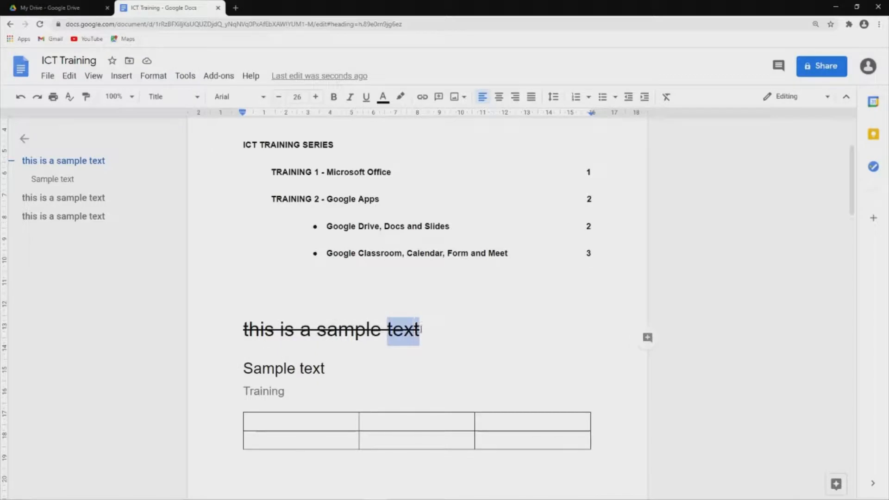
pyautogui.click(148, 75)
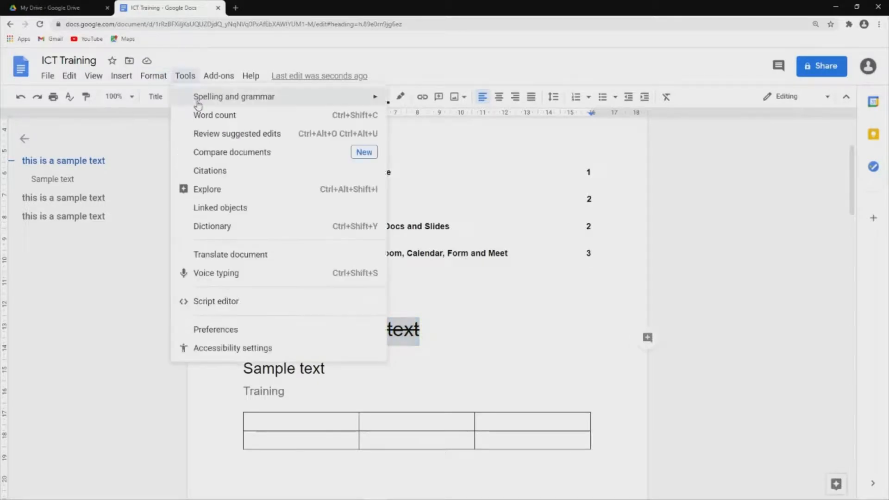
pyautogui.moveTo(146, 78)
pyautogui.moveTo(262, 99)
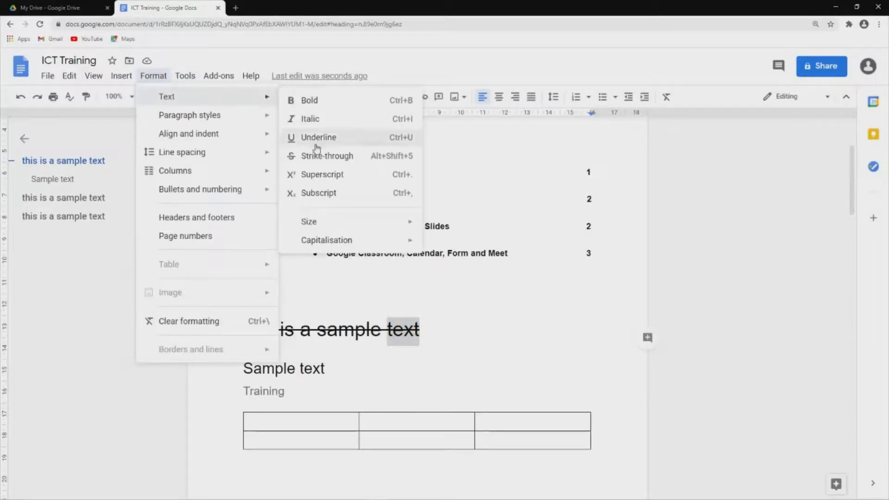
pyautogui.click(321, 176)
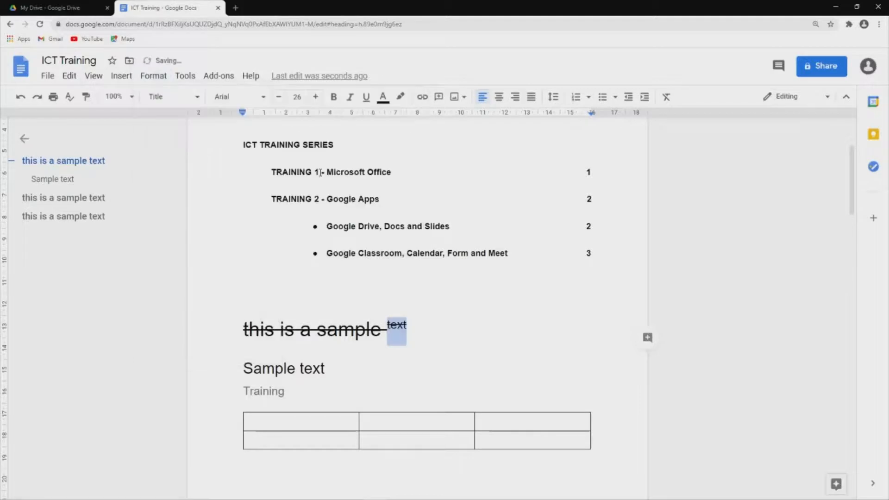
# Format the word "this" in the struck-through title as subscript.
pyautogui.click(365, 324)
pyautogui.doubleClick(275, 329)
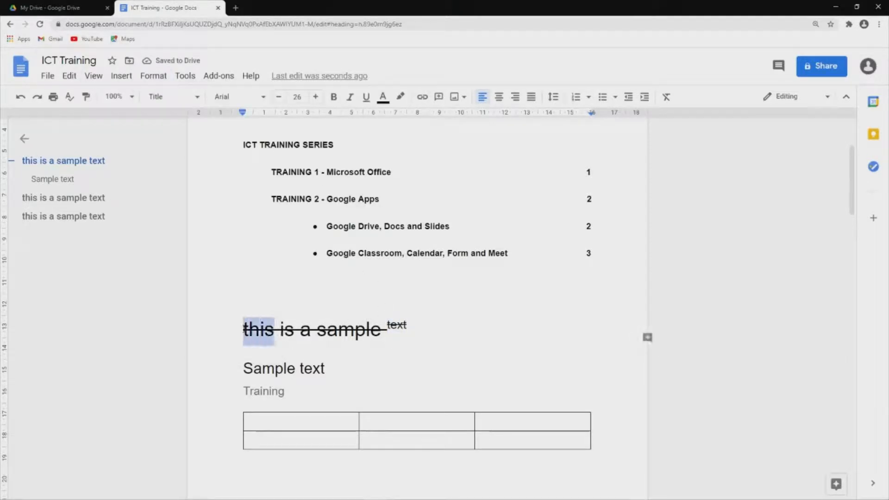
pyautogui.click(160, 77)
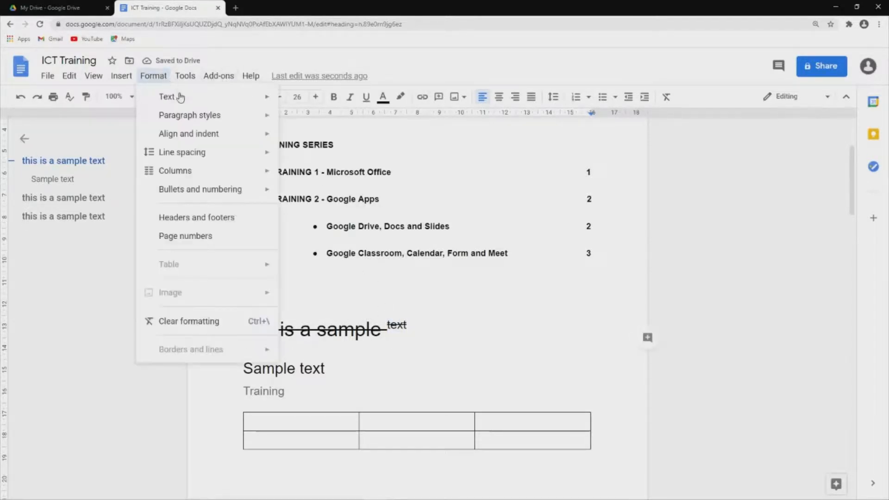
pyautogui.moveTo(257, 96)
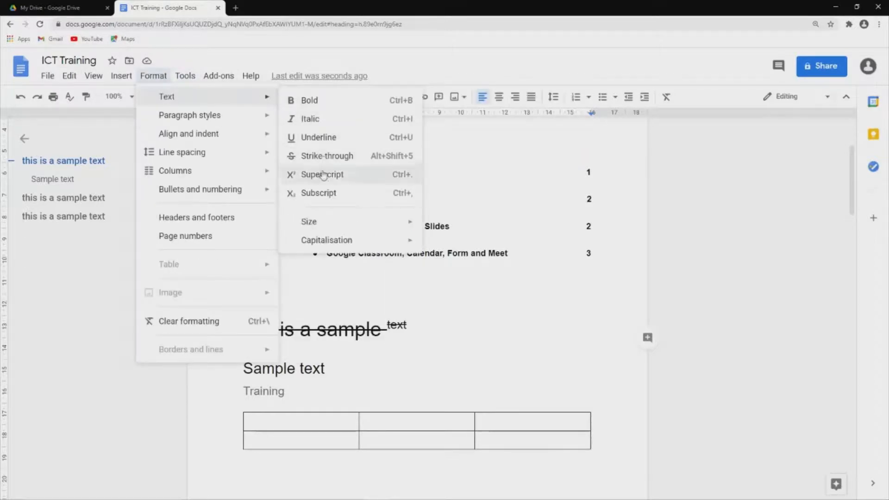
pyautogui.click(319, 194)
pyautogui.click(303, 319)
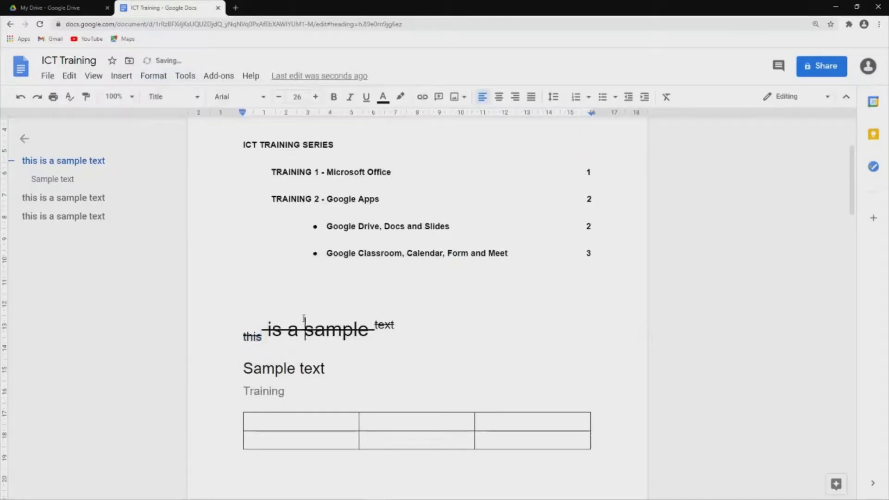
# Examine the font size options and the lower case, UPPER CASE and Title Case capitalisation choices for text.
pyautogui.click(158, 77)
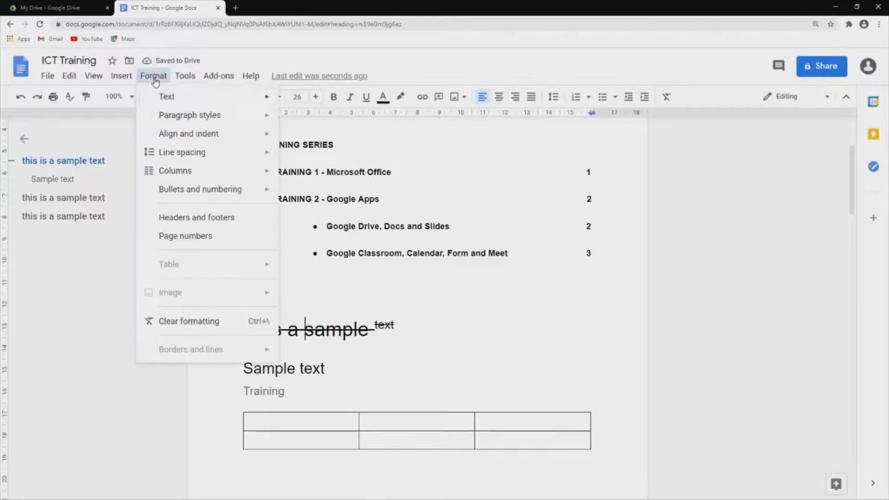
pyautogui.moveTo(243, 99)
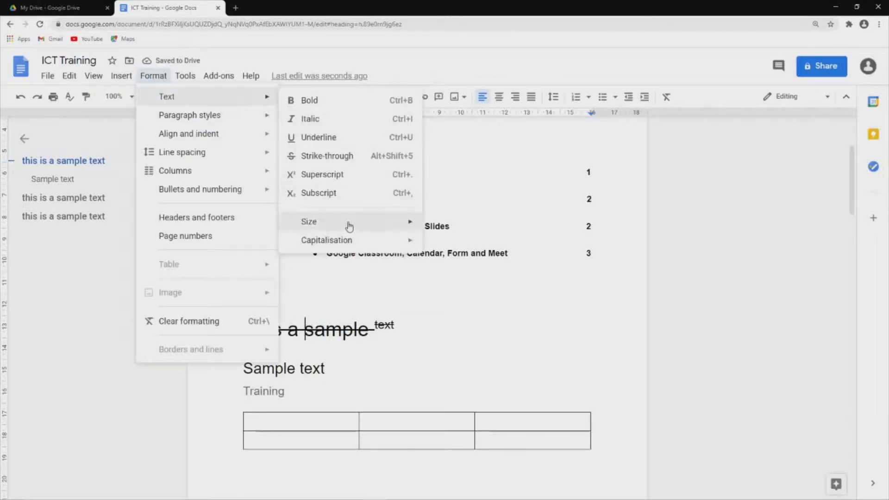
pyautogui.moveTo(350, 226)
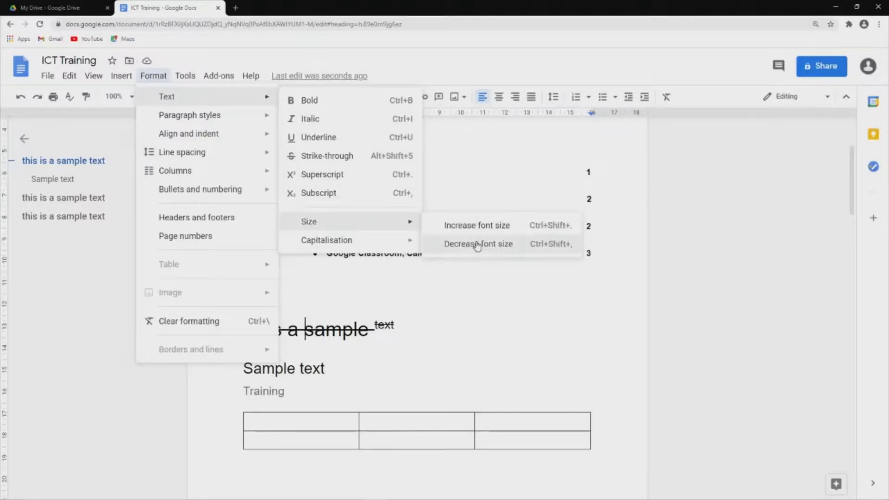
pyautogui.click(462, 301)
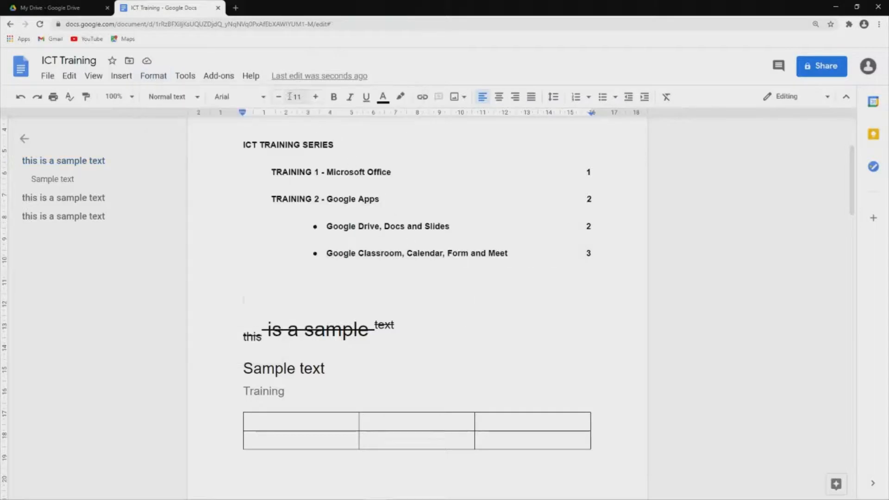
pyautogui.click(147, 75)
pyautogui.moveTo(168, 96)
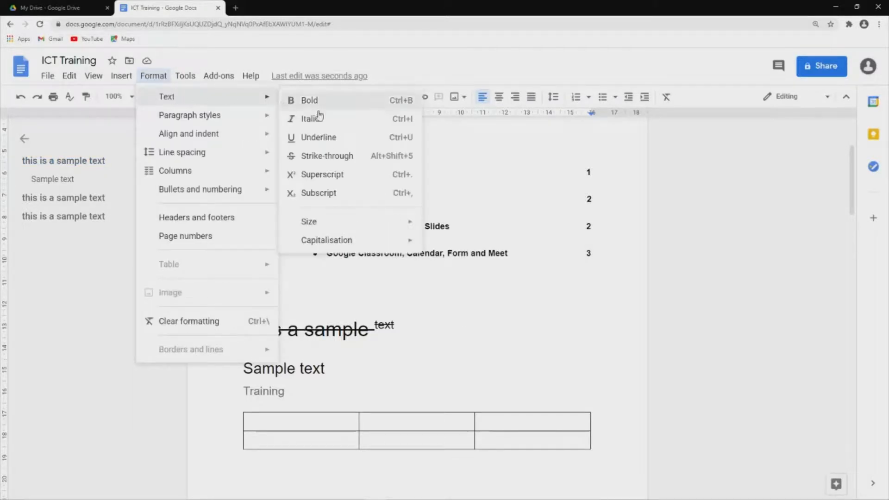
pyautogui.moveTo(337, 240)
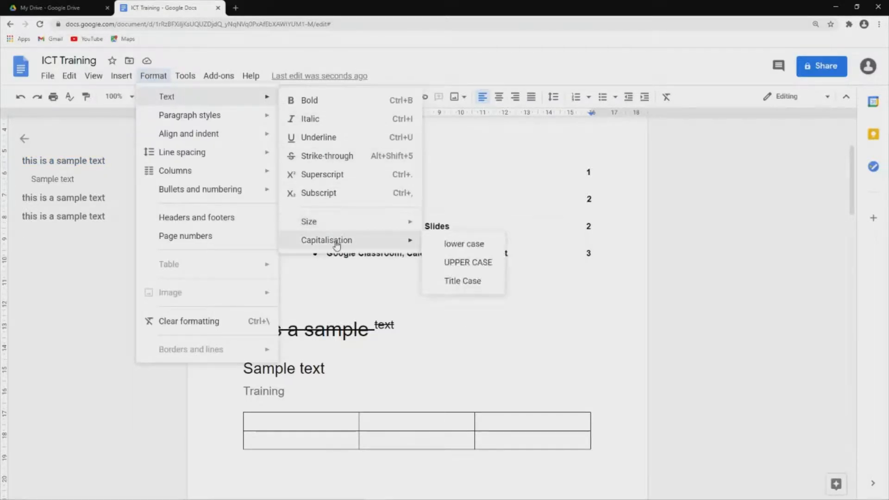
pyautogui.click(355, 287)
# Change the capitalisation of the "Sample text" heading below the struck-through title to UPPER CASE.
pyautogui.scroll(-1, 310, 352)
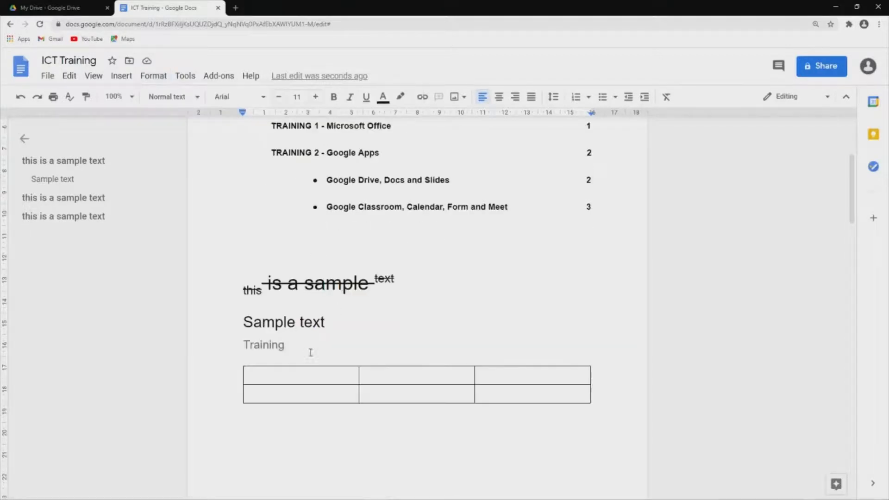
pyautogui.moveTo(244, 322); pyautogui.dragTo(334, 324)
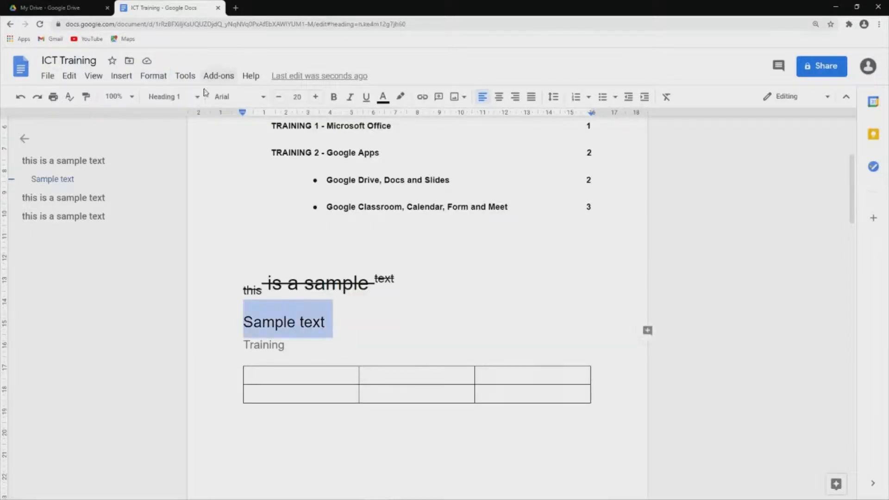
pyautogui.click(167, 79)
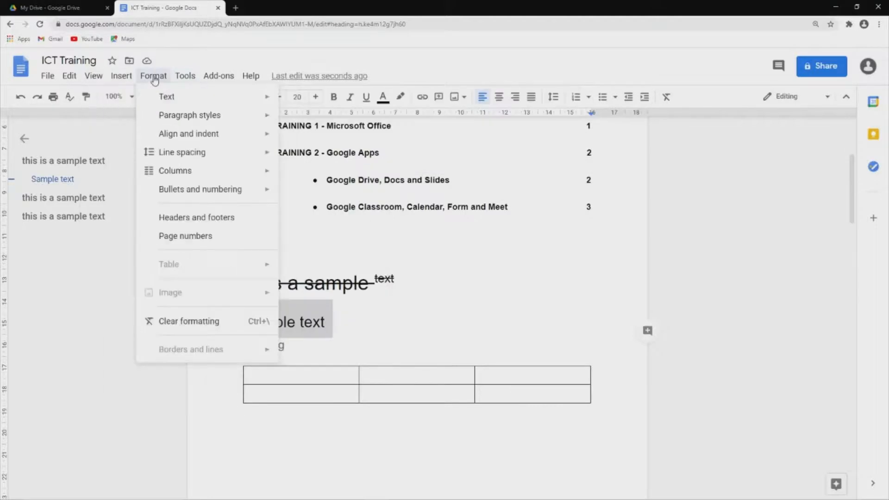
pyautogui.moveTo(218, 75)
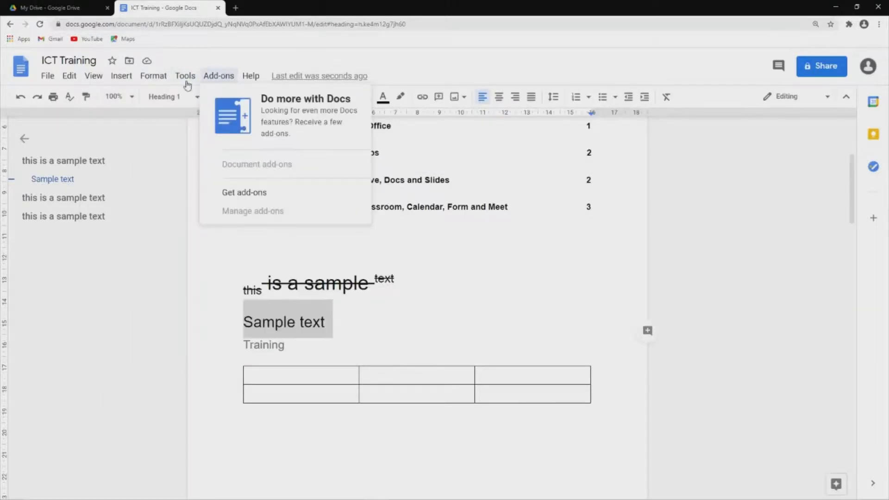
pyautogui.moveTo(164, 79)
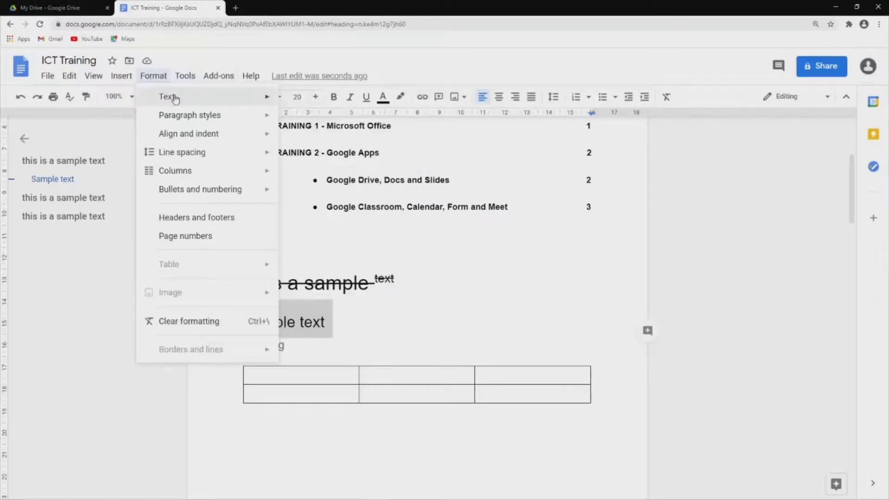
pyautogui.moveTo(268, 99)
pyautogui.moveTo(387, 240)
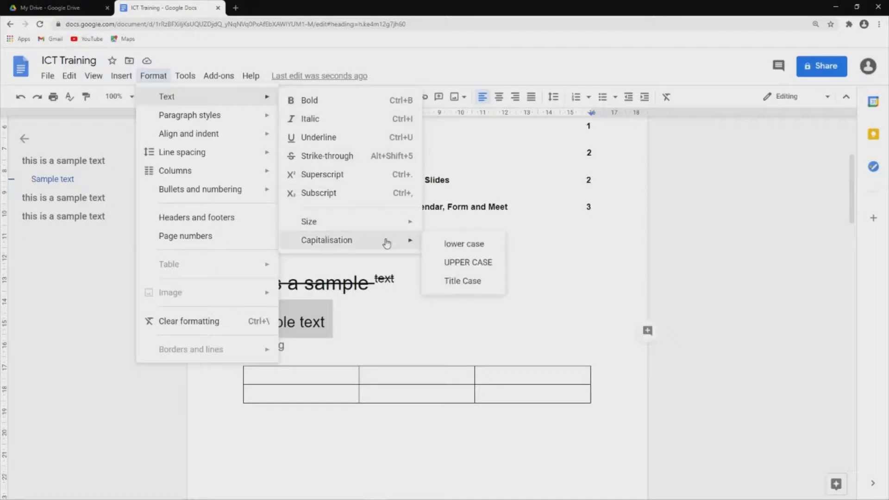
pyautogui.click(472, 263)
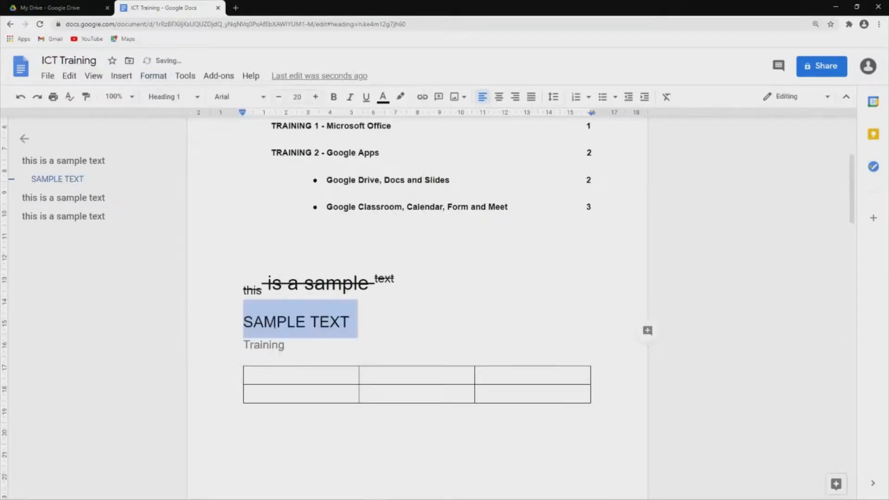
# Change the capitalisation of the whole "SAMPLE TEXT" heading to lower case.
pyautogui.click(264, 321)
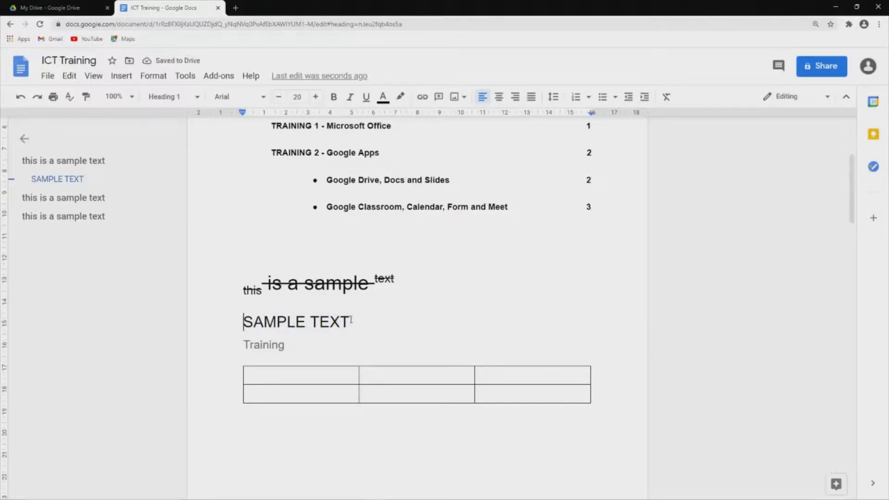
pyautogui.moveTo(350, 320); pyautogui.dragTo(240, 321)
pyautogui.click(307, 320)
pyautogui.moveTo(242, 325)
pyautogui.mouseDown()
pyautogui.moveTo(349, 324)
pyautogui.moveTo(246, 326)
pyautogui.mouseUp()
pyautogui.doubleClick(359, 320)
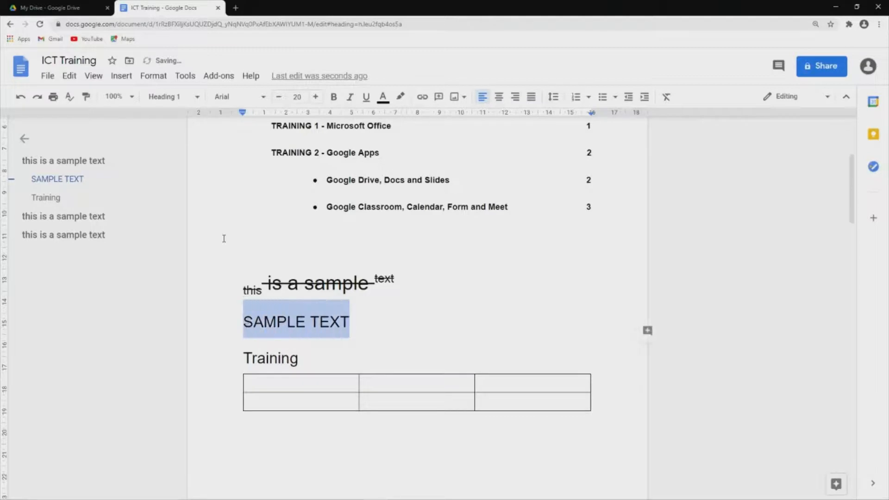
pyautogui.click(153, 76)
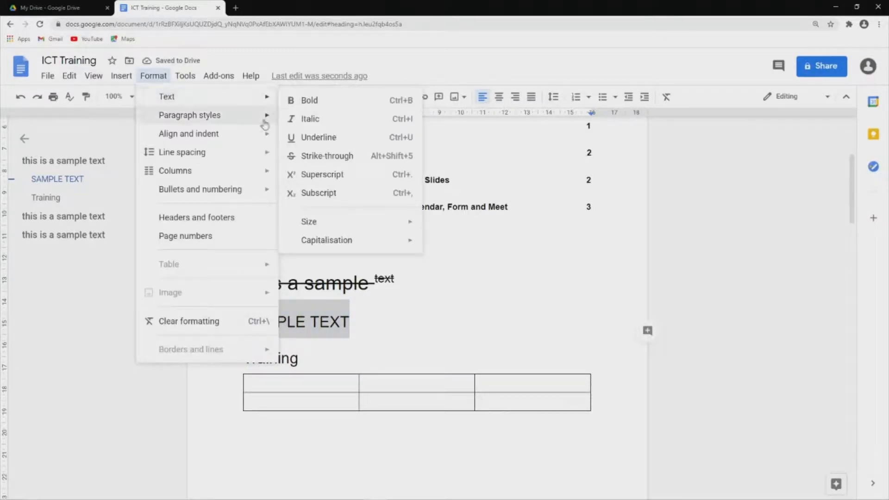
pyautogui.moveTo(343, 240)
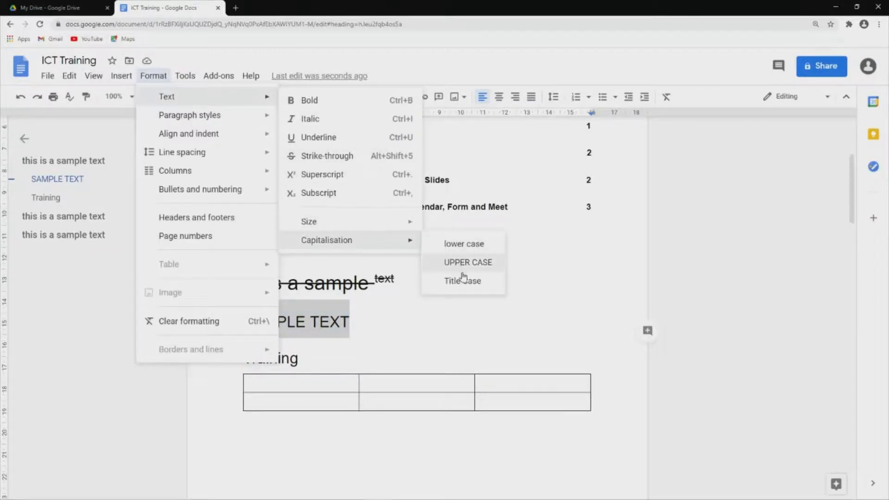
pyautogui.click(472, 245)
pyautogui.click(328, 322)
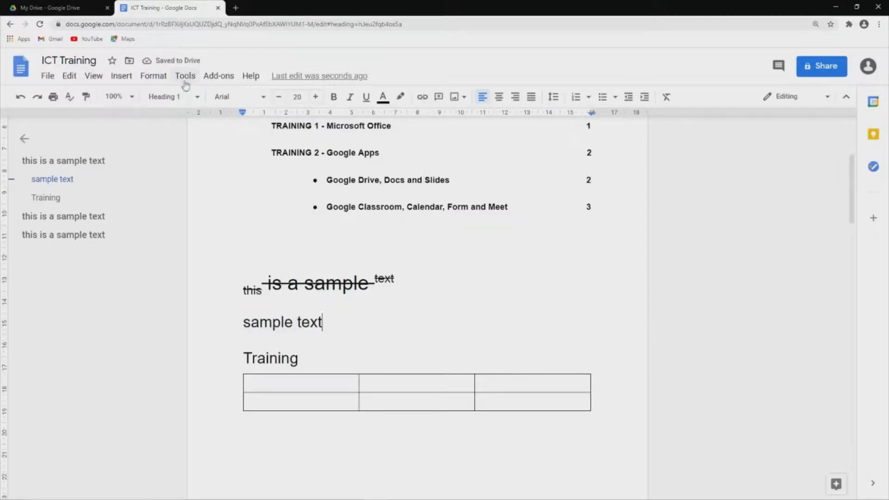
# Set up a 1pt dashed magenta paragraph border on all four sides of the "sample text" heading.
pyautogui.click(153, 76)
pyautogui.moveTo(154, 75)
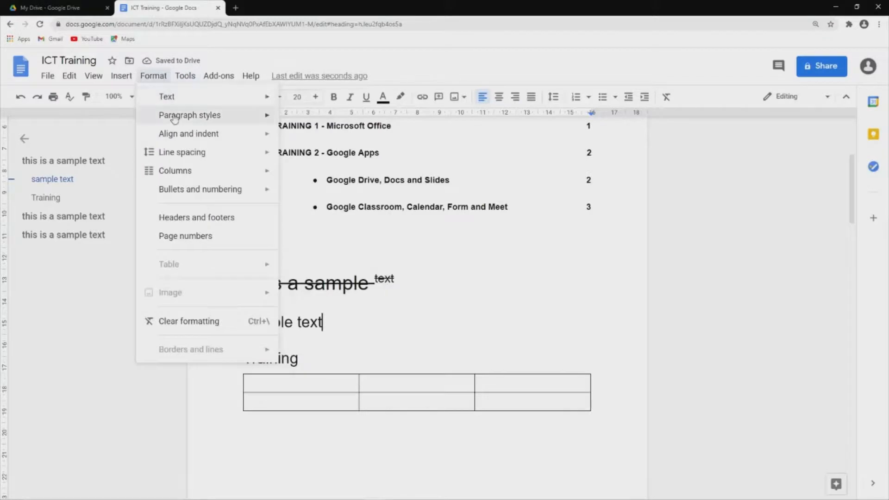
pyautogui.moveTo(182, 115)
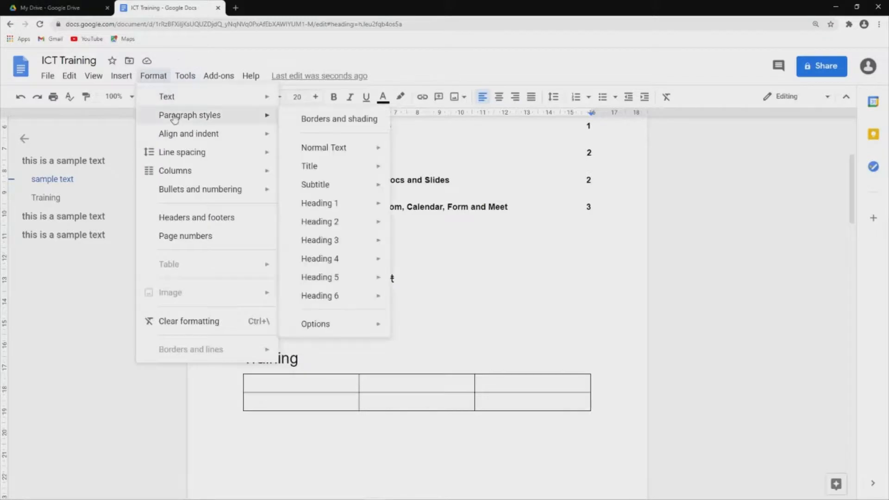
pyautogui.click(318, 120)
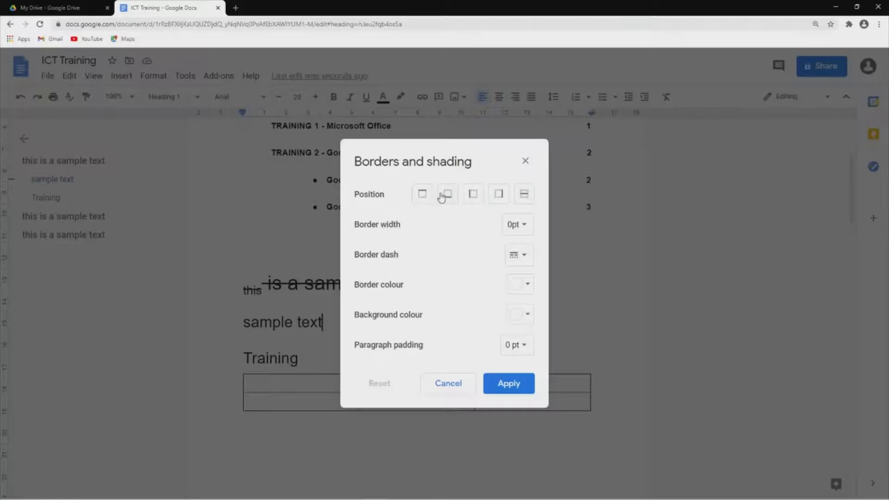
pyautogui.click(524, 235)
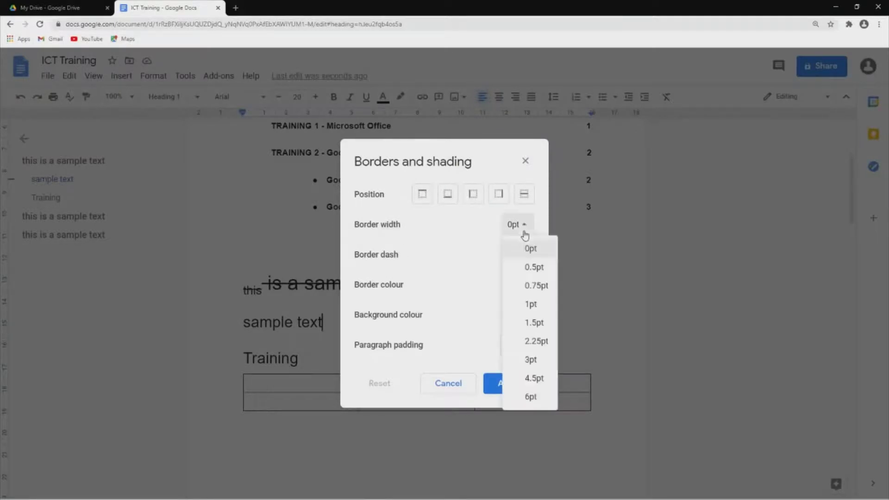
pyautogui.click(531, 304)
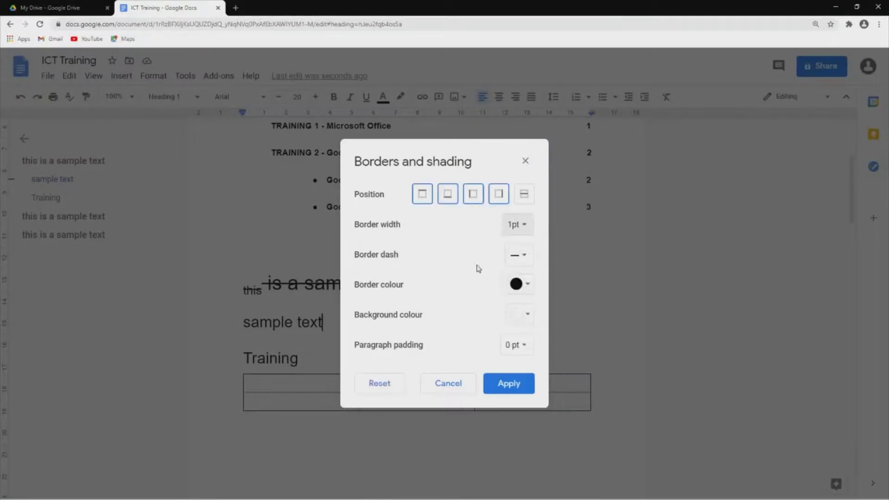
pyautogui.click(522, 288)
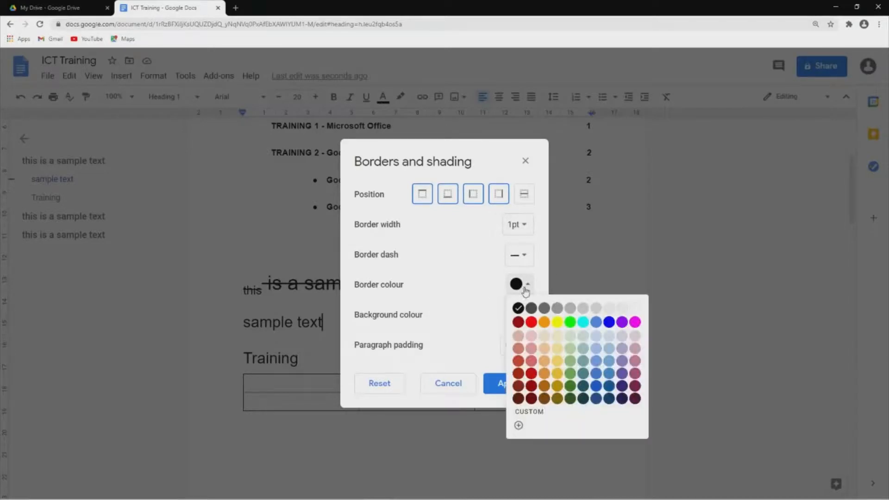
pyautogui.click(634, 323)
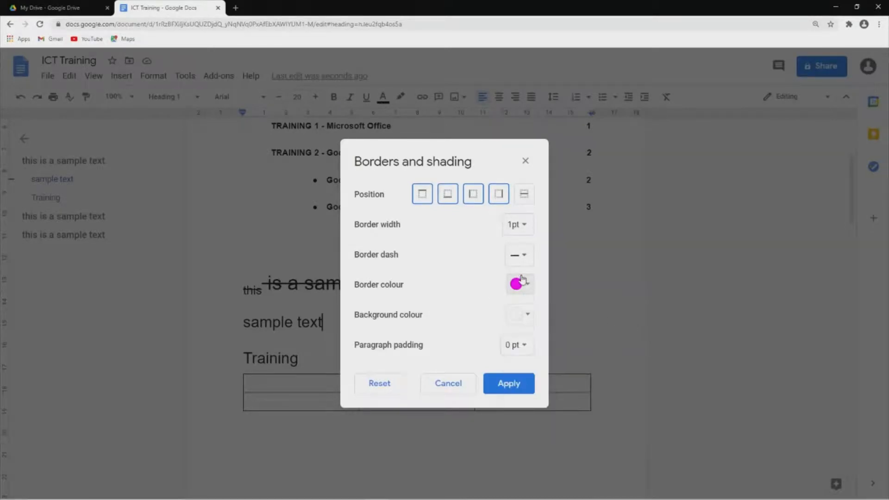
pyautogui.click(519, 255)
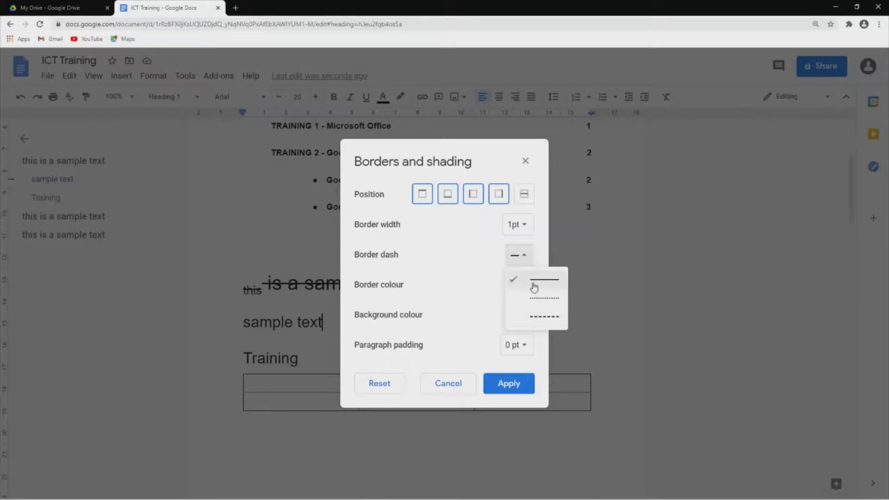
pyautogui.click(533, 319)
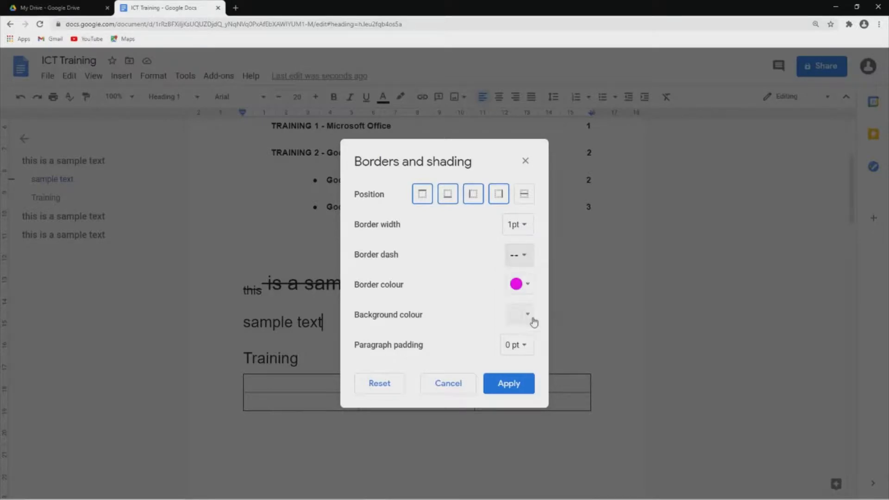
# Choose a light pink background colour and 1 pt paragraph padding, and apply the borders and shading to the "sample text" heading.
pyautogui.click(527, 317)
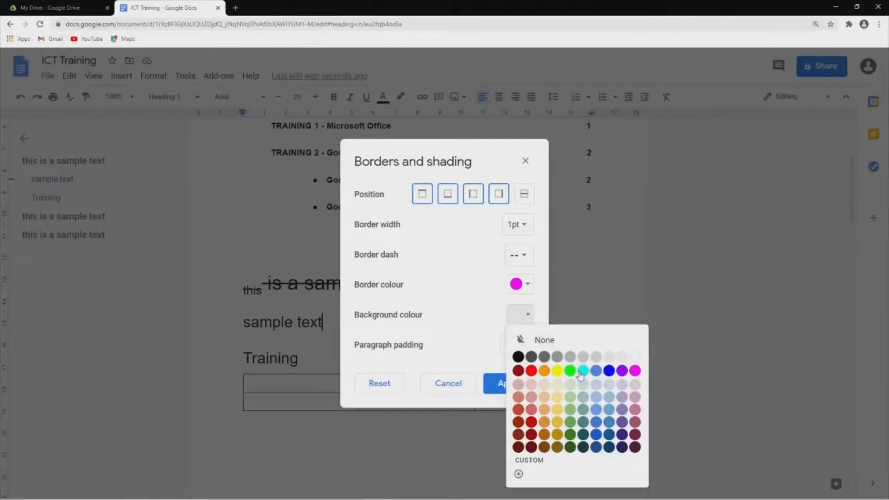
pyautogui.click(632, 386)
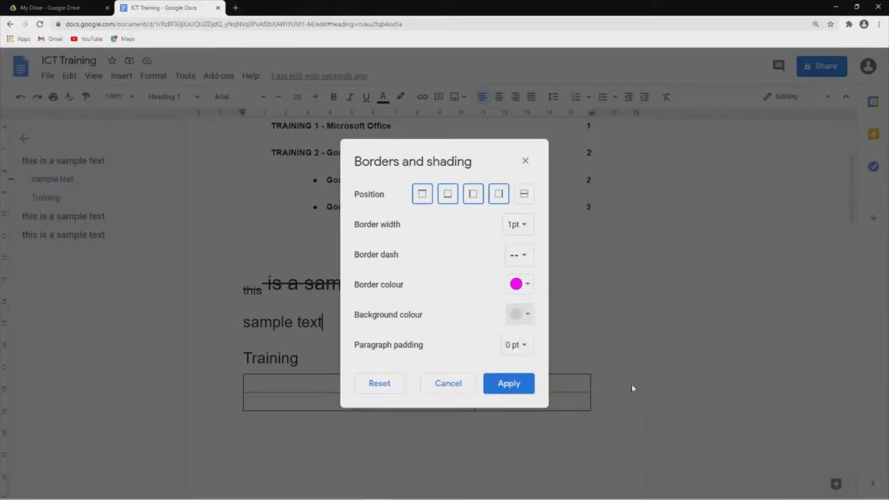
pyautogui.click(524, 350)
pyautogui.click(523, 394)
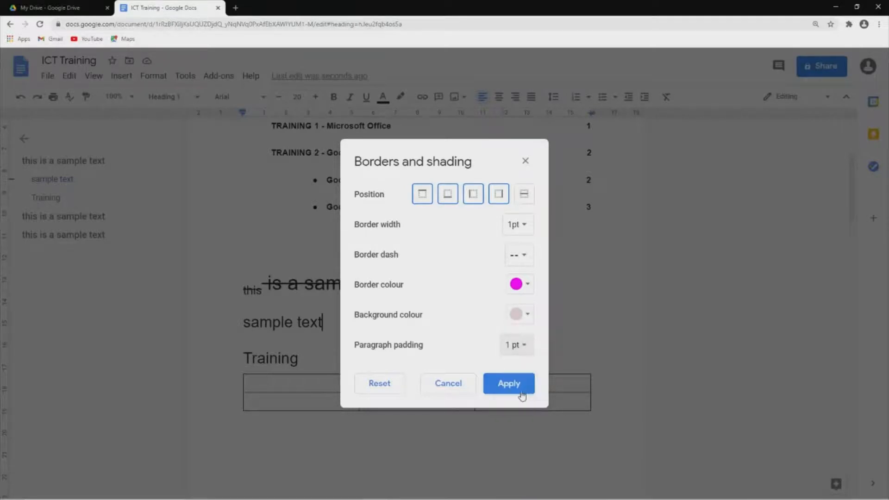
pyautogui.click(510, 384)
pyautogui.click(331, 352)
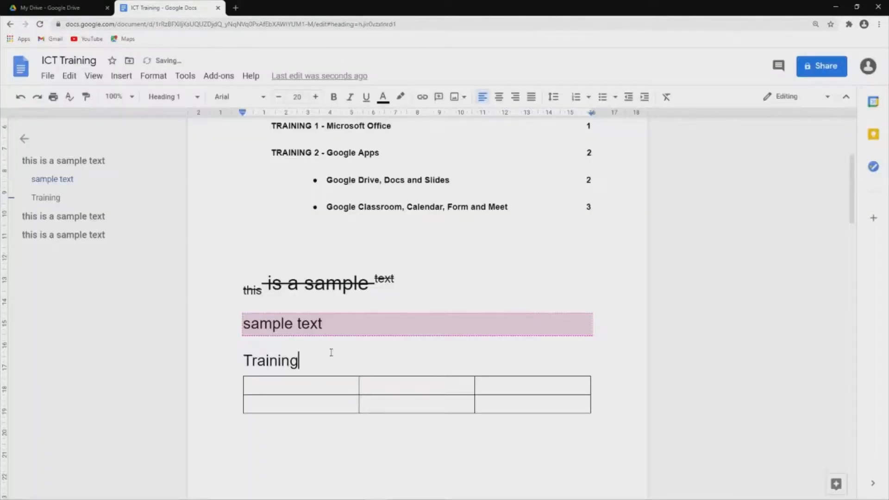
# Set a 3pt paragraph border width on all four sides of the "ICT TRAINING SERIES" line in the borders and shading settings.
pyautogui.click(327, 331)
pyautogui.click(260, 324)
pyautogui.scroll(4, 318, 351)
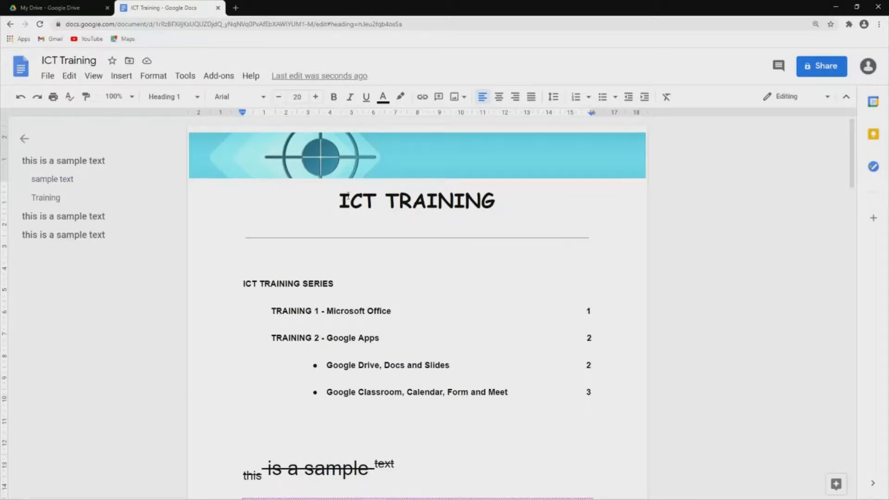
pyautogui.moveTo(241, 284); pyautogui.dragTo(334, 284)
pyautogui.click(275, 289)
pyautogui.tripleClick(305, 284)
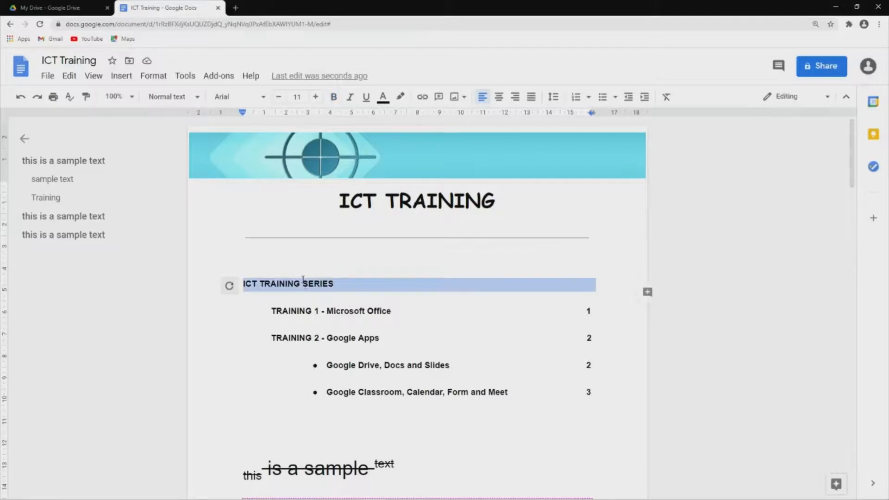
pyautogui.click(152, 76)
pyautogui.moveTo(184, 121)
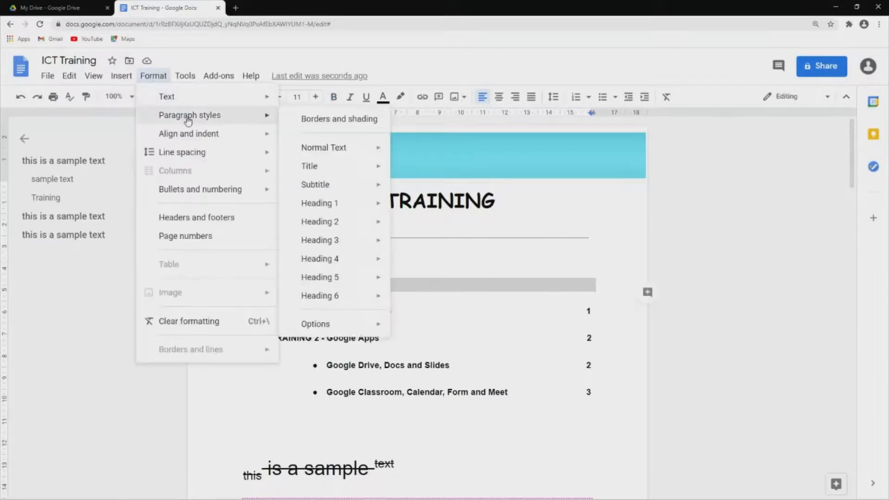
pyautogui.click(324, 123)
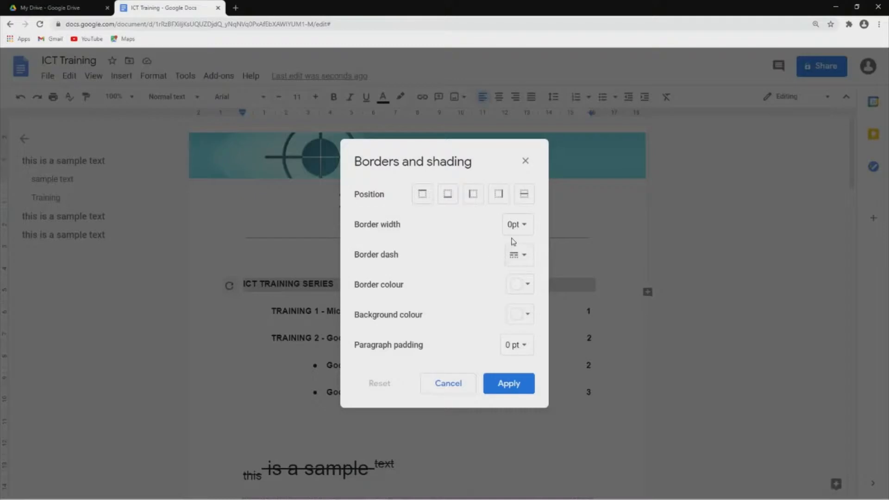
pyautogui.click(524, 224)
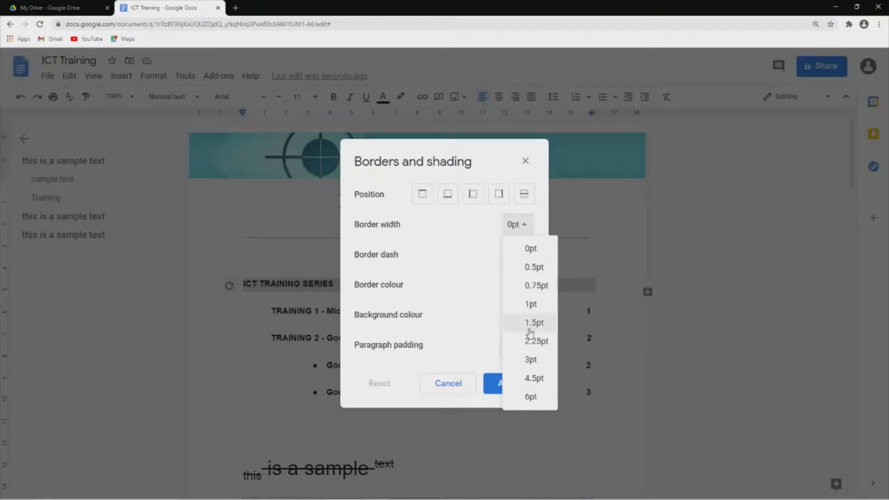
pyautogui.click(531, 360)
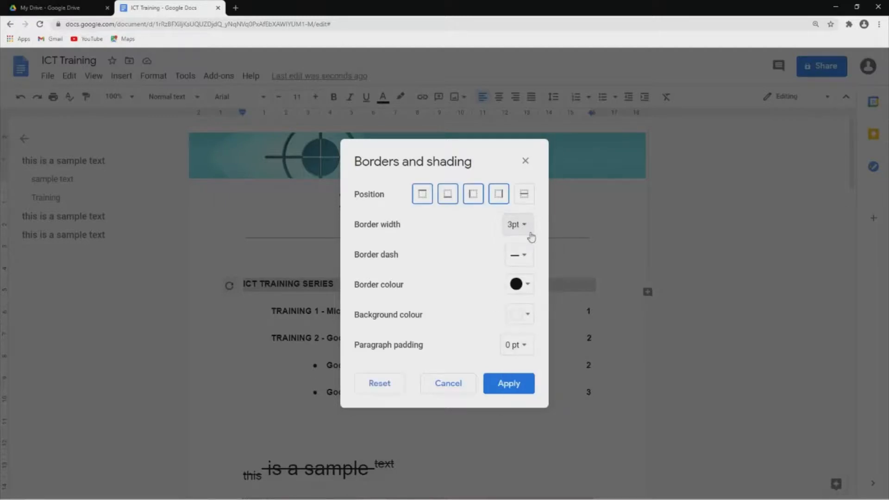
# Use a solid line and red colour for the "ICT TRAINING SERIES" paragraph border.
pyautogui.click(519, 255)
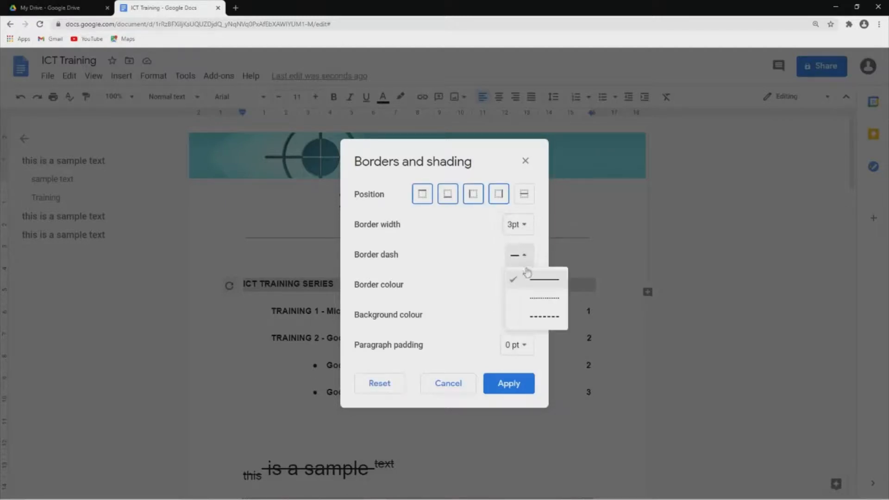
pyautogui.click(535, 286)
pyautogui.click(523, 286)
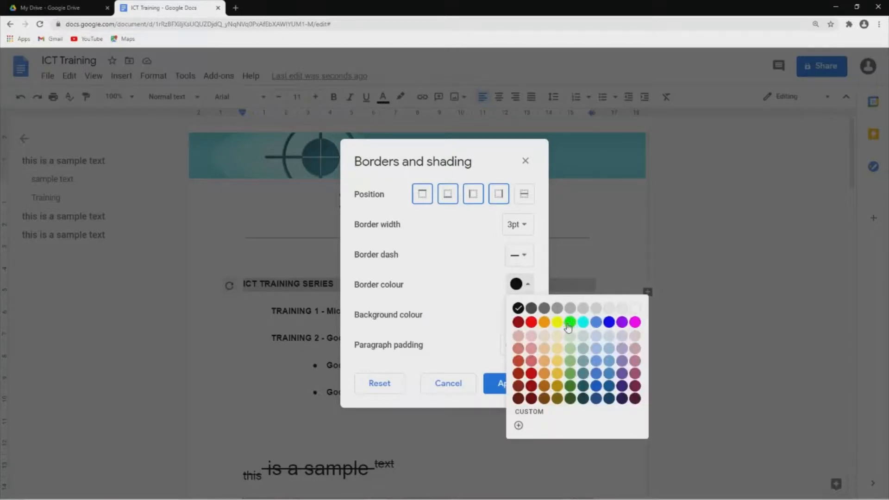
pyautogui.click(530, 322)
# Choose a light red background colour and 1 pt paragraph padding, and apply the borders and shading to the "ICT TRAINING SERIES" line.
pyautogui.click(527, 315)
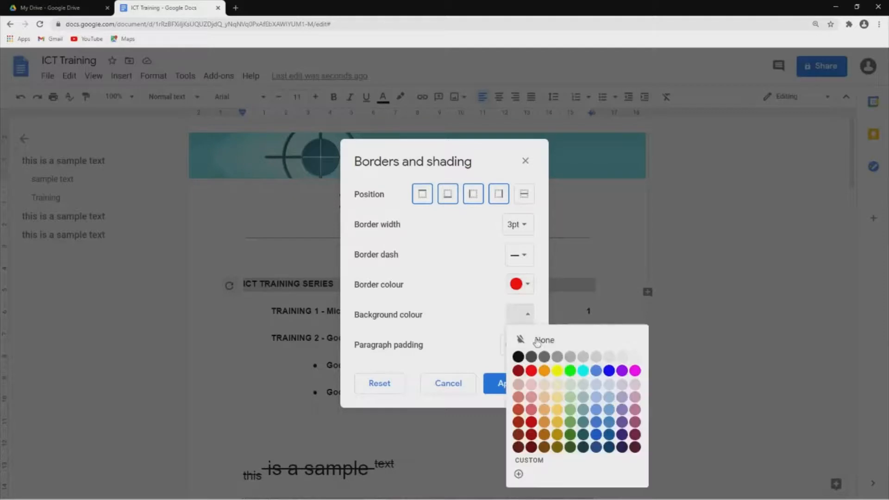
pyautogui.click(533, 384)
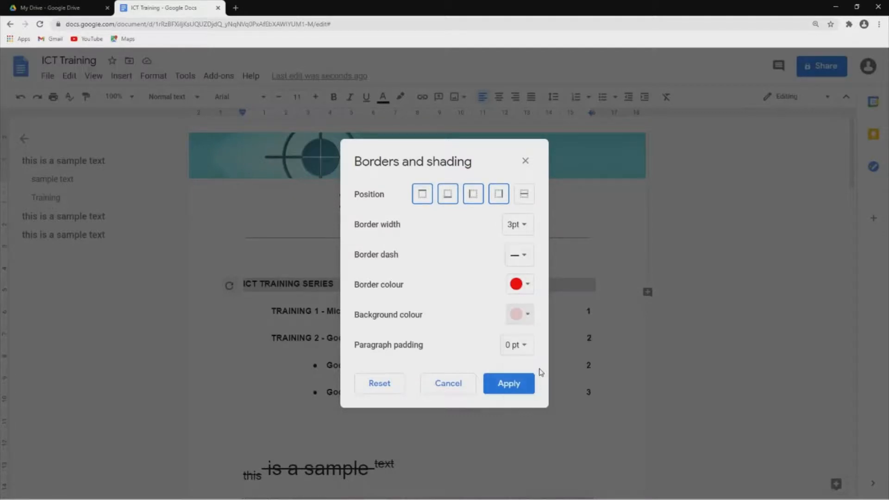
pyautogui.click(517, 348)
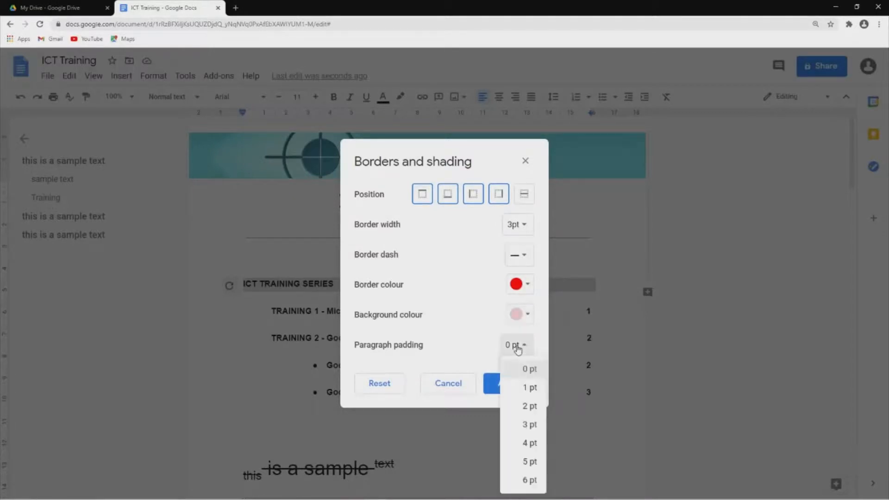
pyautogui.click(523, 392)
pyautogui.click(522, 386)
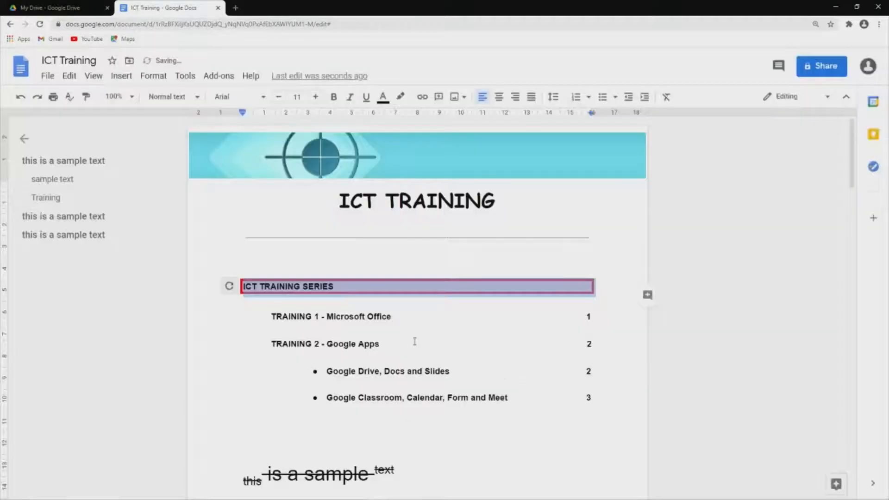
pyautogui.click(227, 315)
pyautogui.click(320, 286)
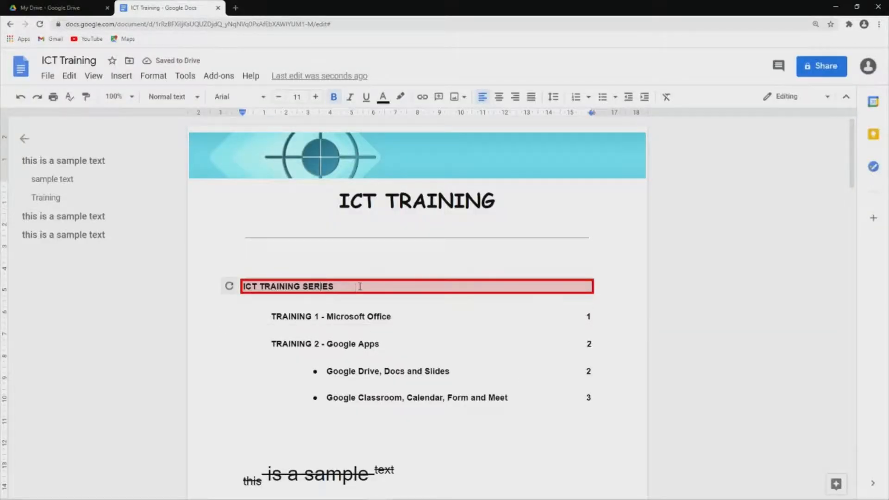
# Examine the paragraph style choices, the alignment and indent options, and the line spacing options.
pyautogui.scroll(-2, 359, 287)
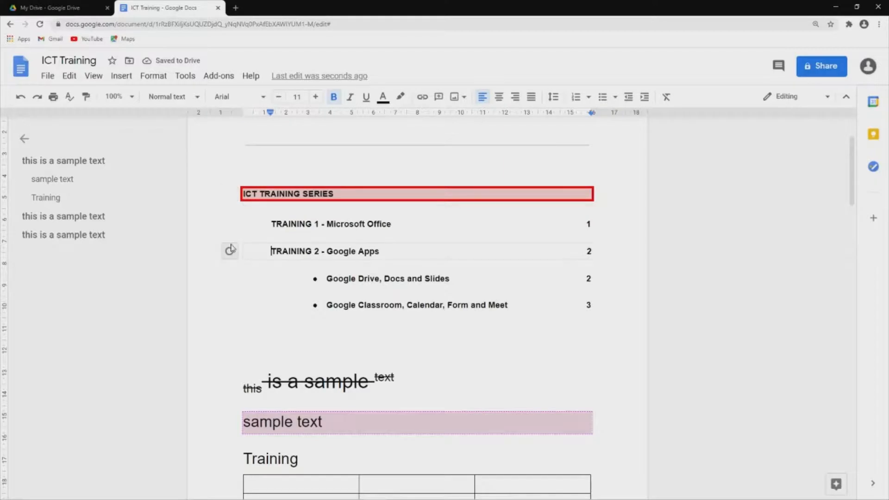
pyautogui.scroll(-1, 241, 256)
pyautogui.click(162, 78)
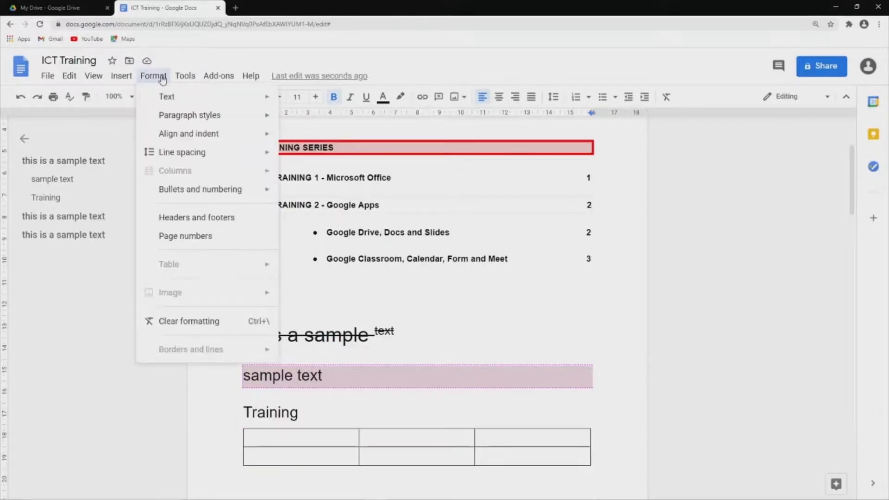
pyautogui.moveTo(203, 119)
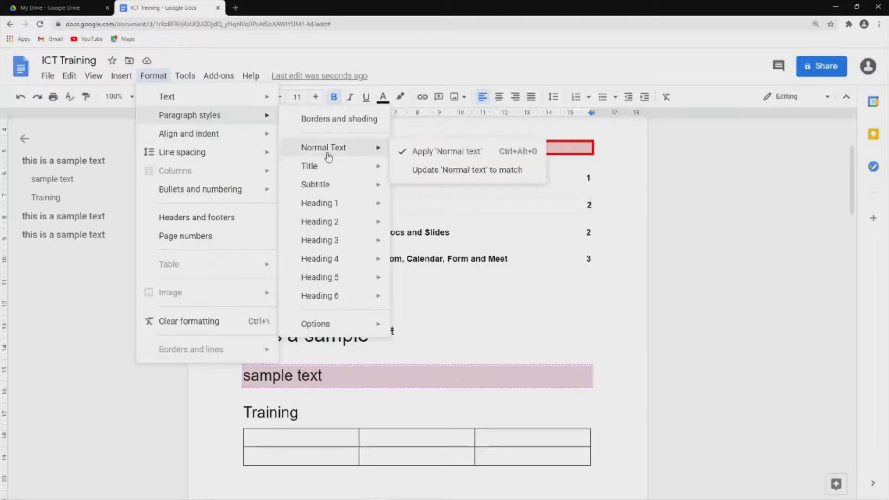
pyautogui.click(430, 306)
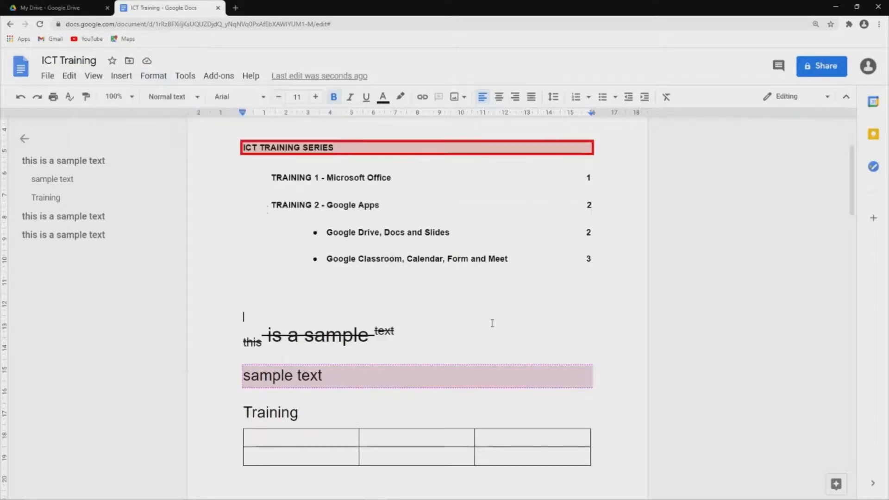
pyautogui.click(190, 97)
pyautogui.moveTo(254, 172)
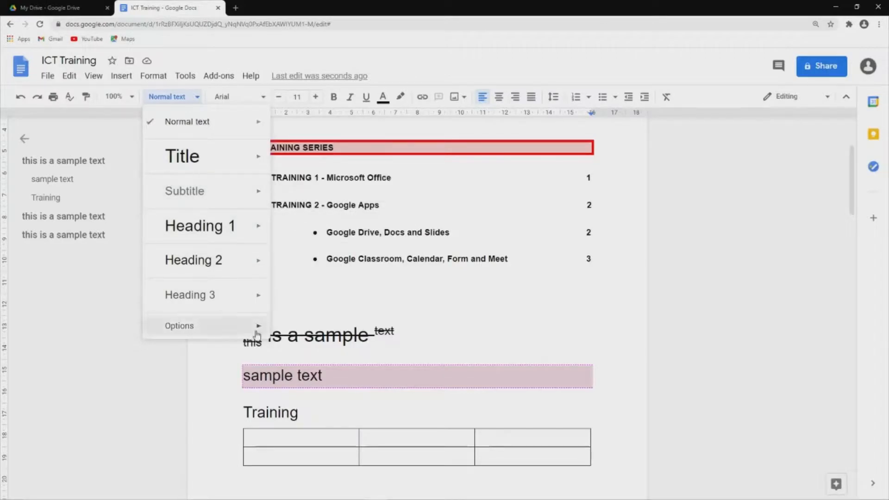
pyautogui.moveTo(262, 188)
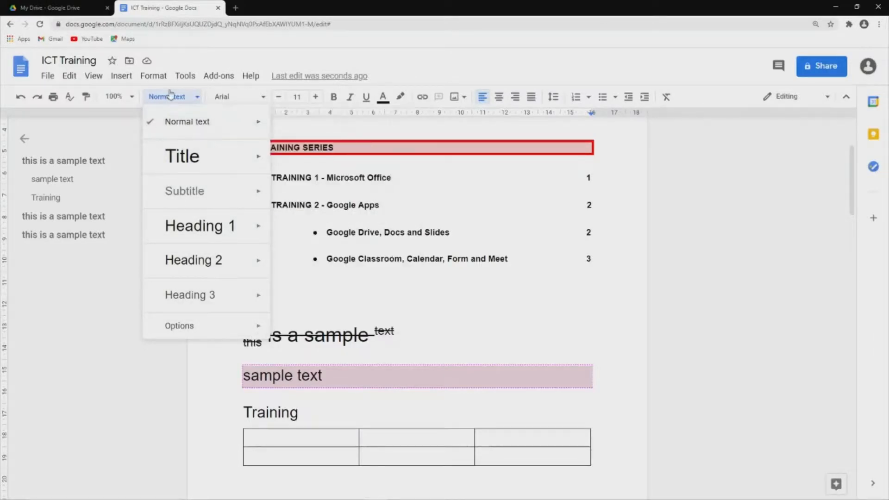
pyautogui.click(152, 79)
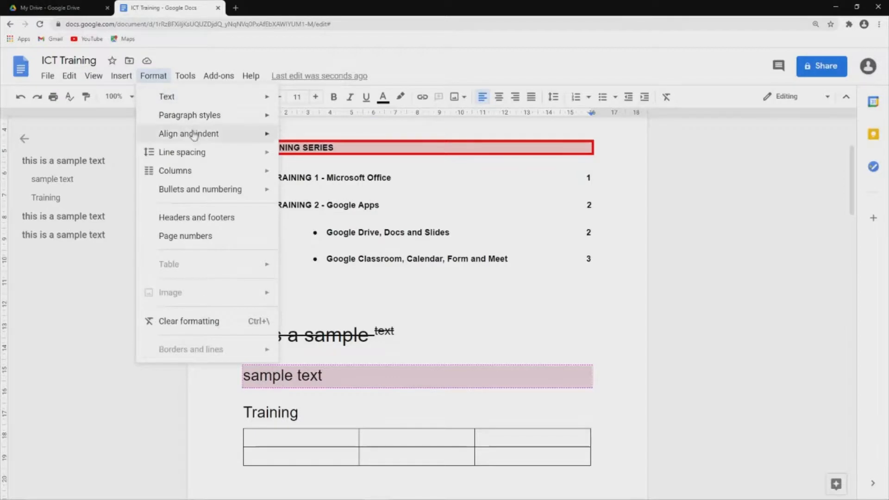
pyautogui.moveTo(195, 137)
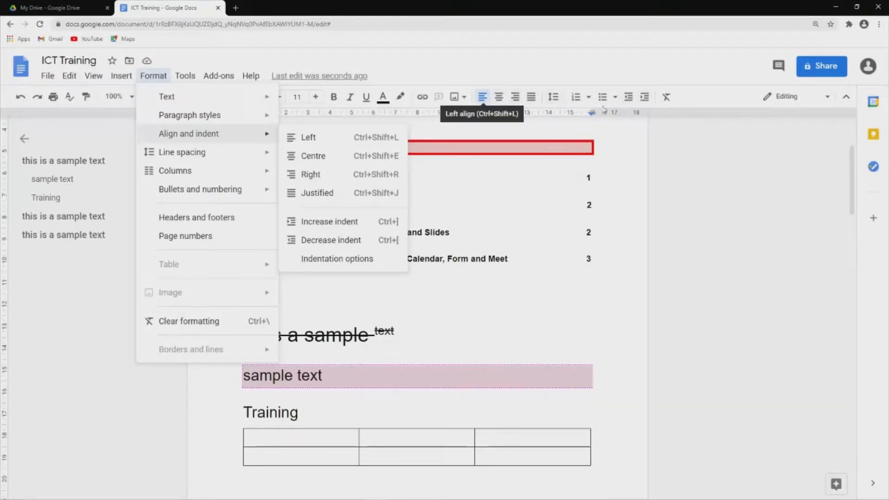
pyautogui.moveTo(237, 161)
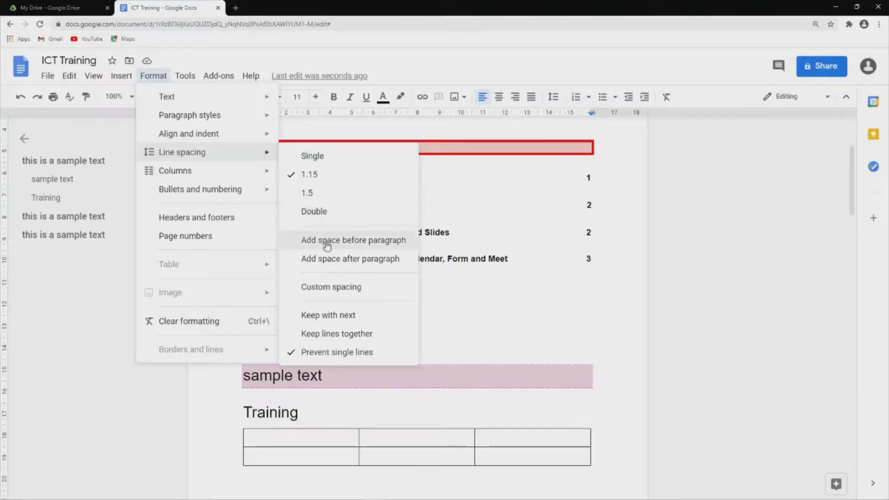
# Turn the empty line above the struck-through title into a numbered list item.
pyautogui.click(579, 99)
pyautogui.click(589, 97)
pyautogui.click(589, 97)
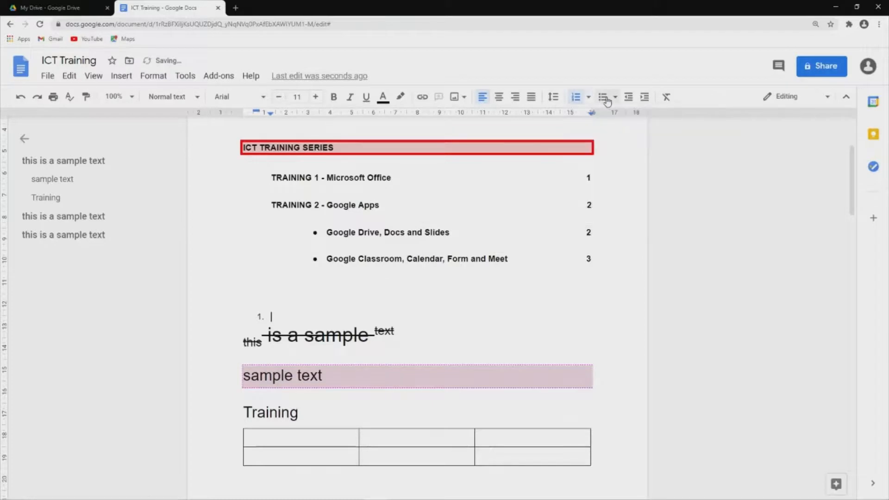
# Review the line spacing and custom spacing options for the numbered list item without changing them.
pyautogui.click(553, 97)
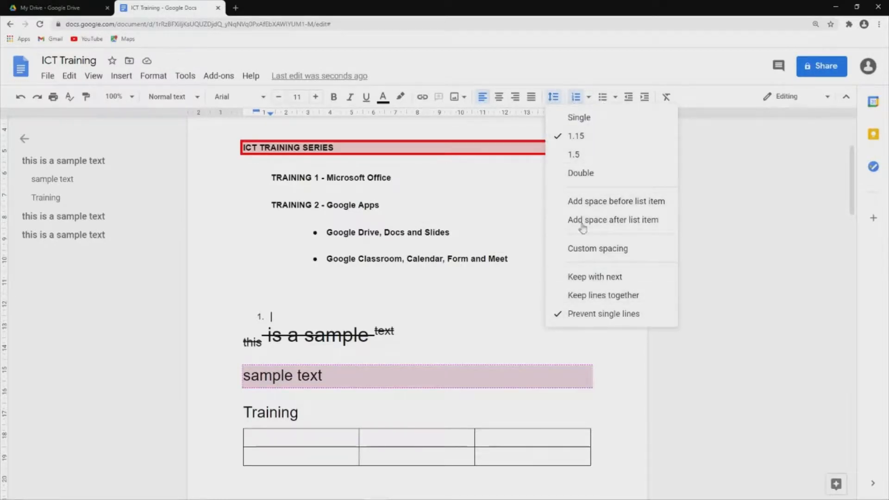
pyautogui.click(151, 79)
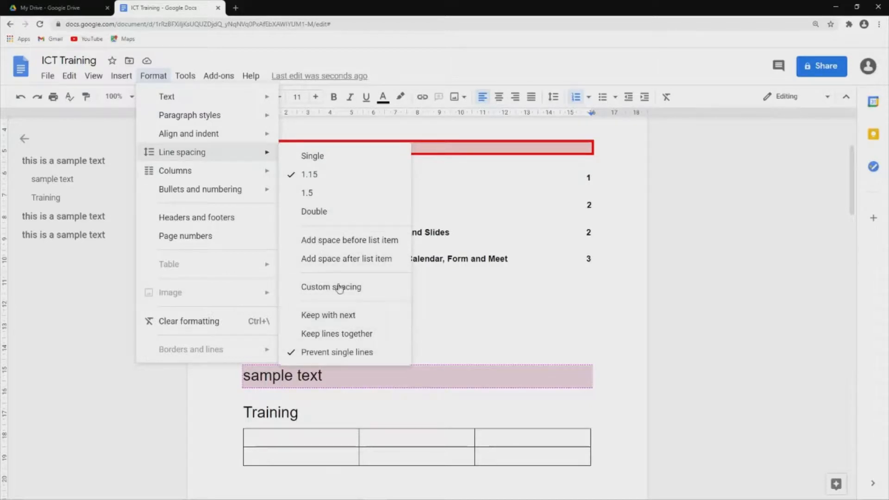
pyautogui.click(439, 208)
pyautogui.click(374, 307)
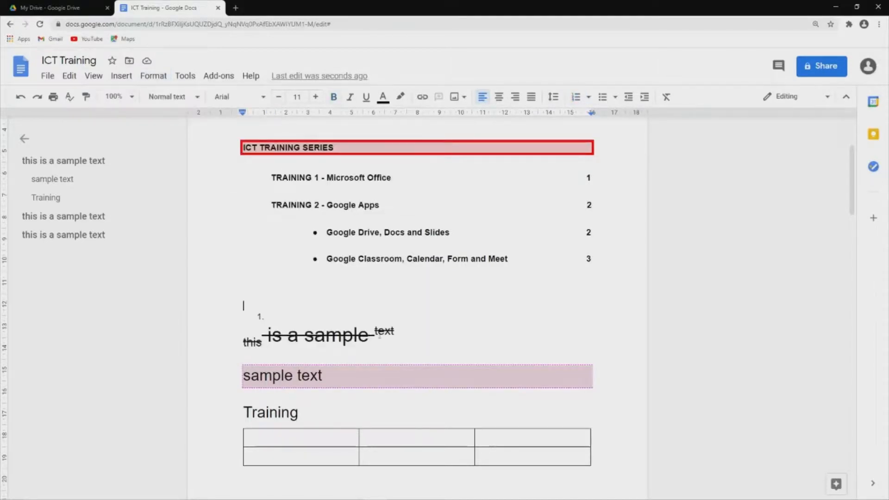
pyautogui.scroll(-2, 381, 327)
pyautogui.scroll(2, 374, 313)
# Lay out the document text in two columns.
pyautogui.click(154, 76)
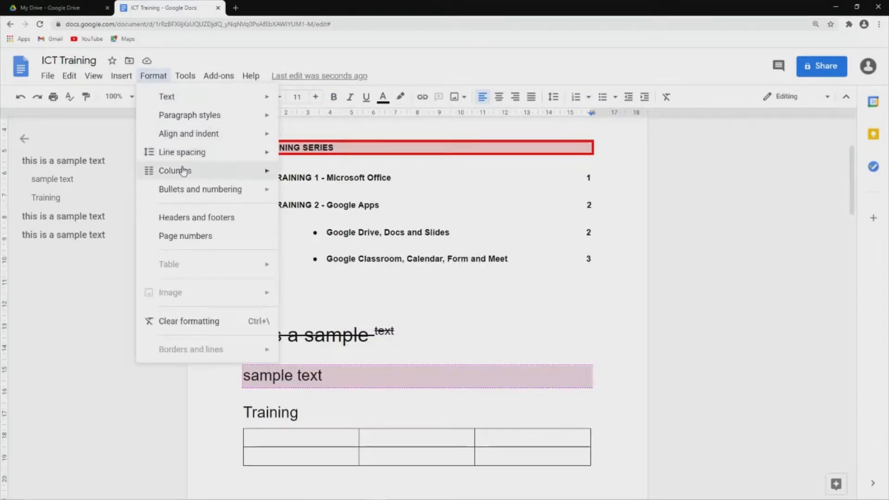
pyautogui.moveTo(184, 170)
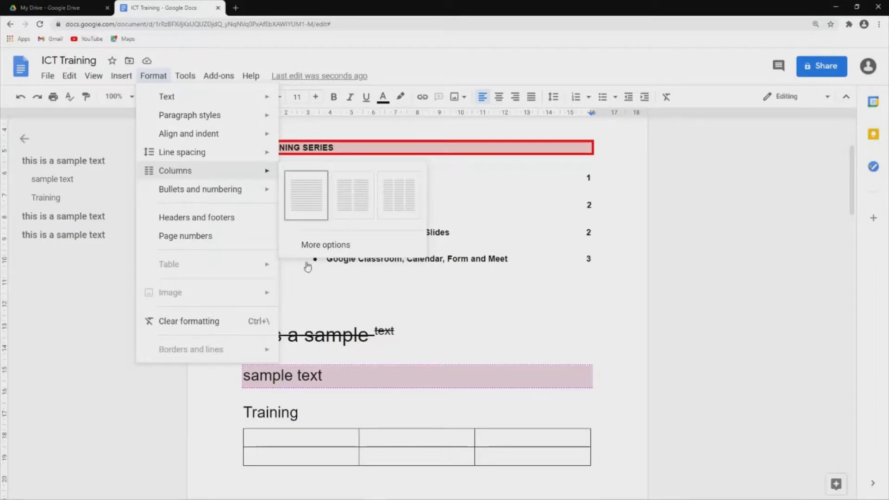
pyautogui.click(359, 330)
pyautogui.click(153, 76)
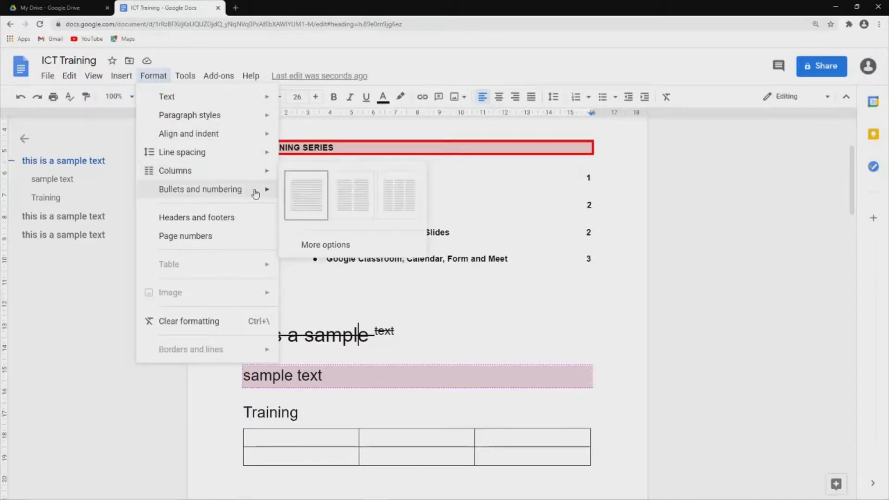
pyautogui.moveTo(265, 171)
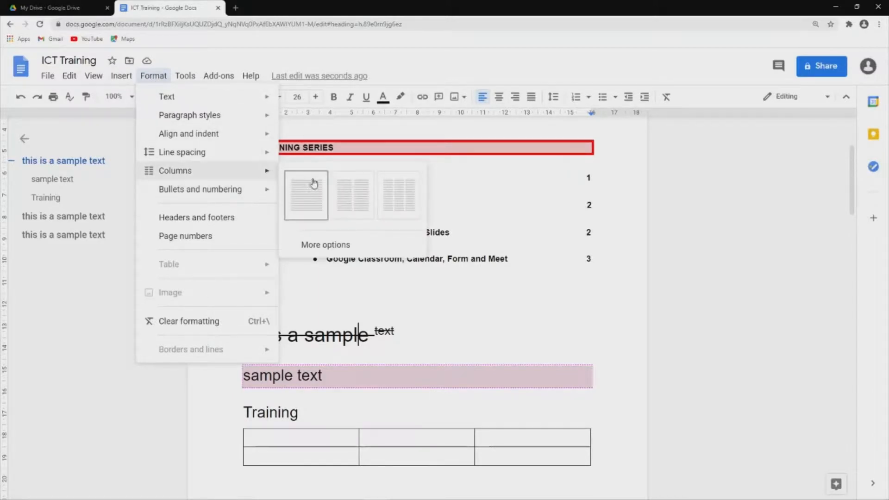
pyautogui.click(342, 195)
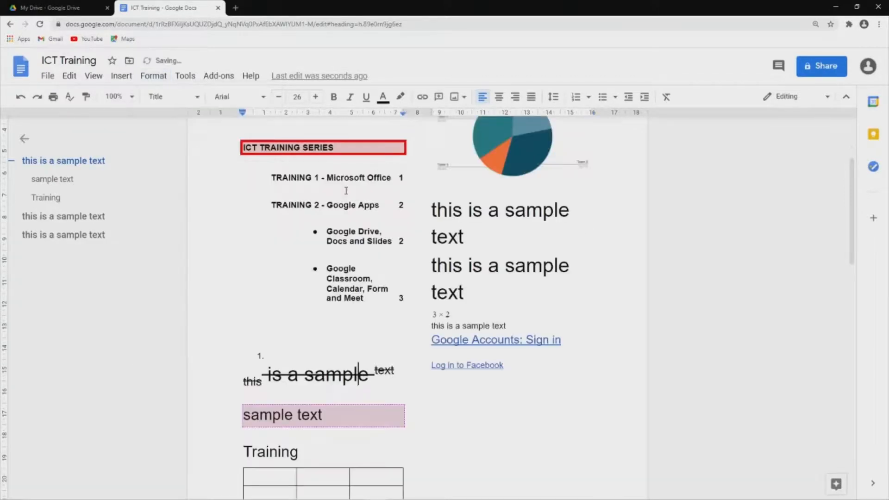
# Lay out the document text in three columns and look over the result on both pages.
pyautogui.scroll(3, 418, 301)
pyautogui.scroll(-20, 419, 301)
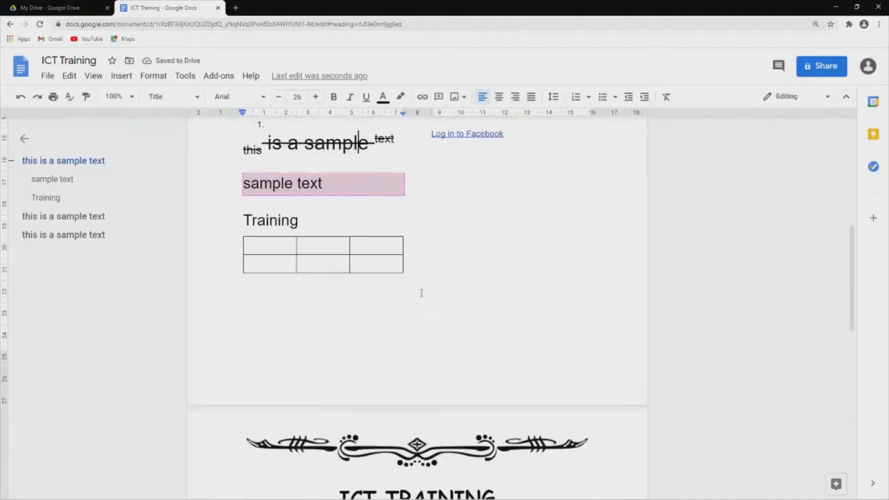
pyautogui.scroll(-2, 421, 293)
pyautogui.scroll(15, 421, 291)
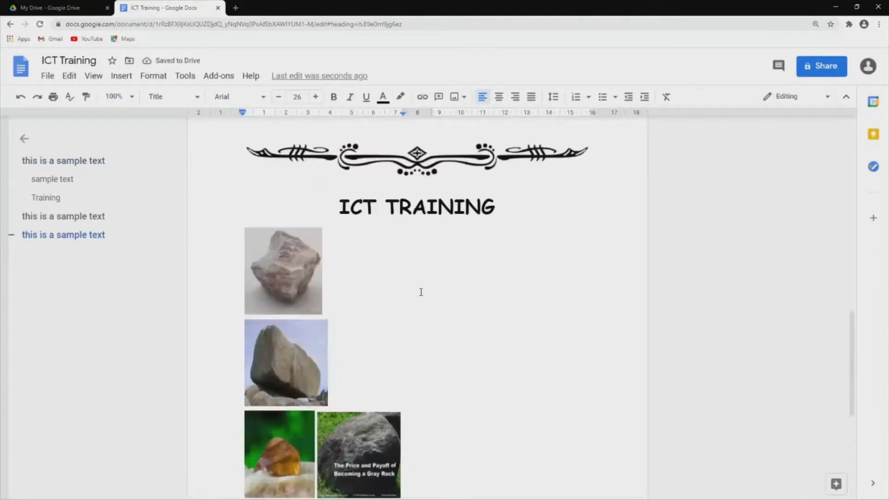
pyautogui.scroll(3, 421, 283)
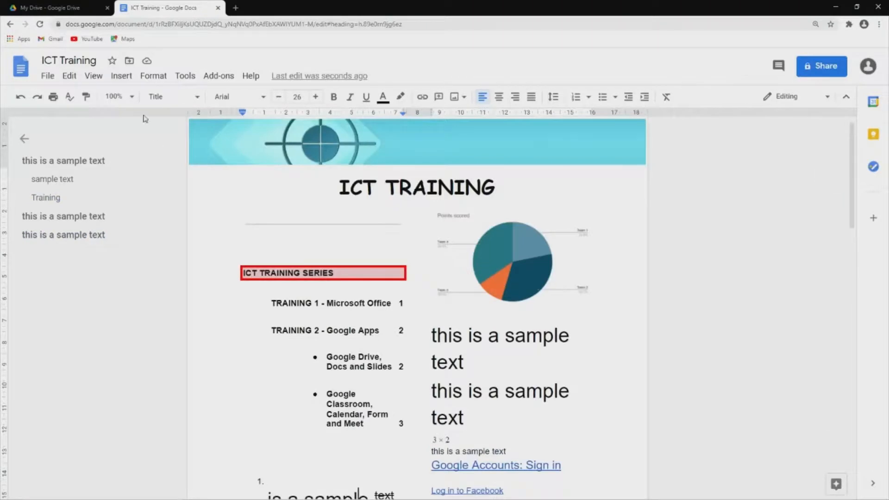
pyautogui.click(149, 76)
pyautogui.moveTo(178, 172)
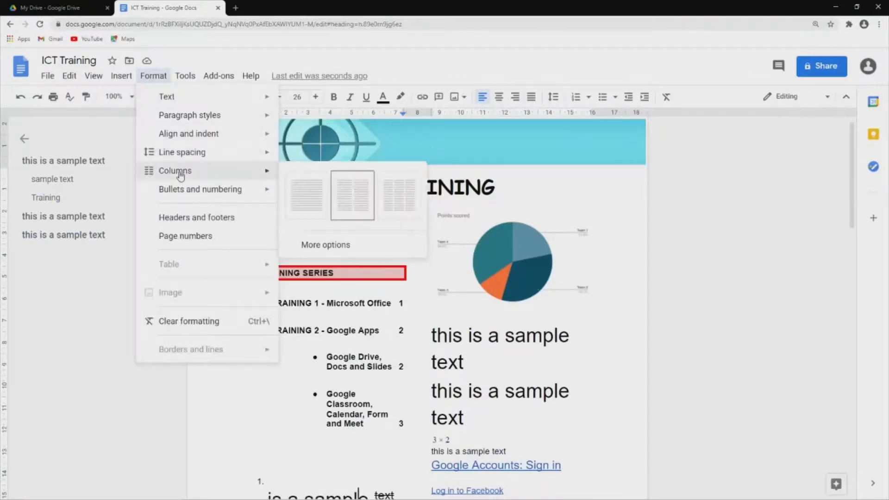
pyautogui.click(394, 205)
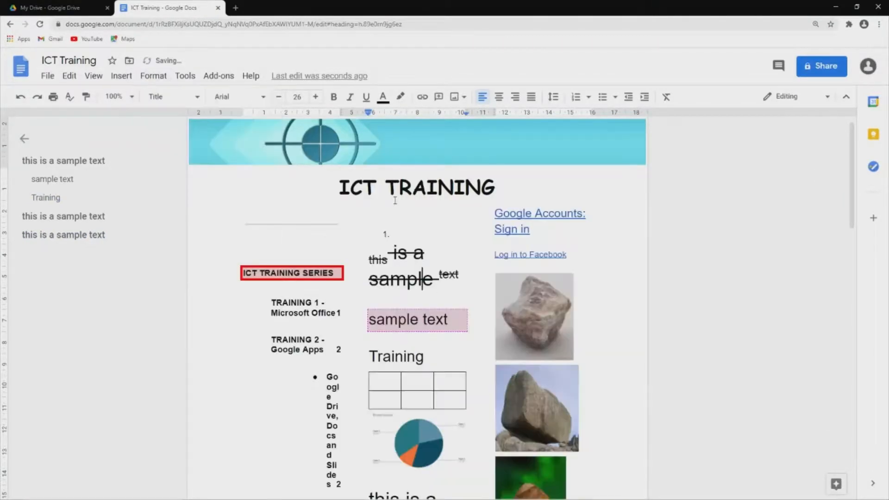
pyautogui.scroll(-12, 406, 230)
pyautogui.scroll(-4, 406, 231)
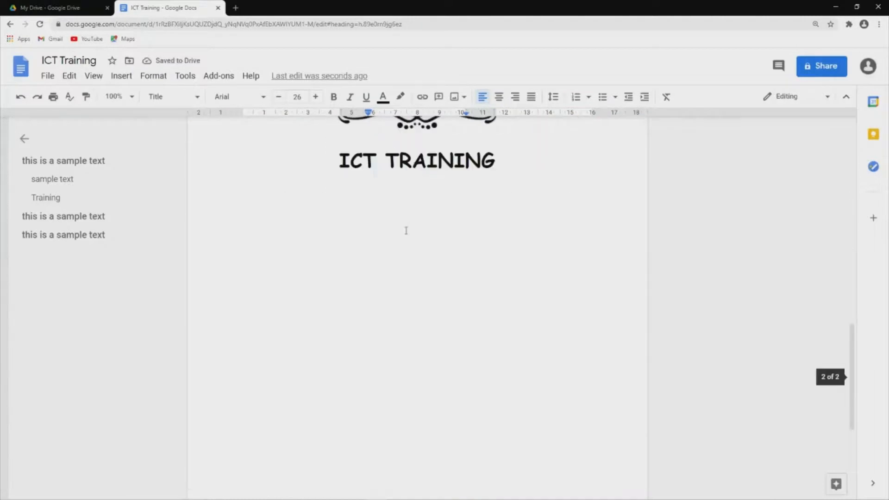
pyautogui.scroll(15, 406, 228)
pyautogui.scroll(3, 406, 227)
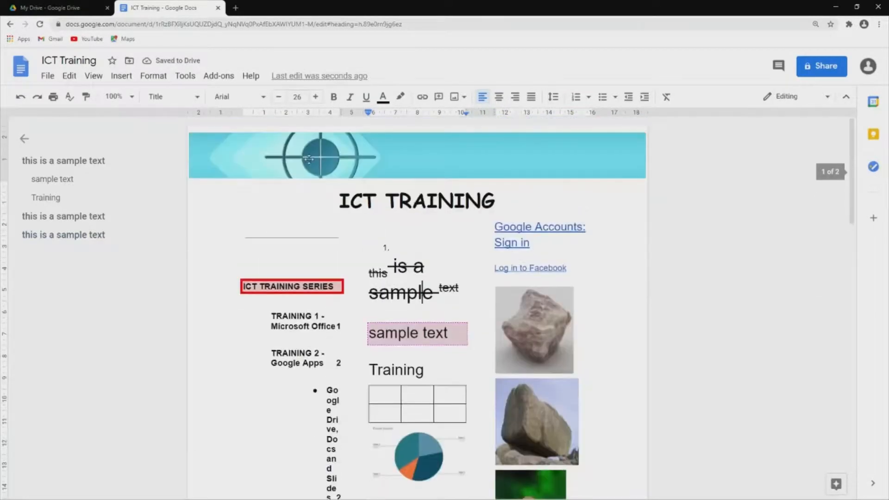
# Set the document text back to a single column.
pyautogui.click(160, 78)
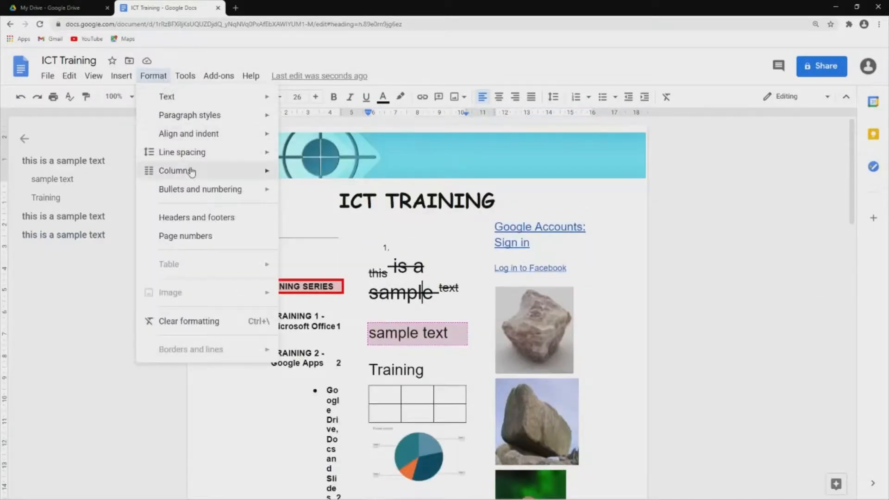
pyautogui.moveTo(195, 172)
pyautogui.click(306, 196)
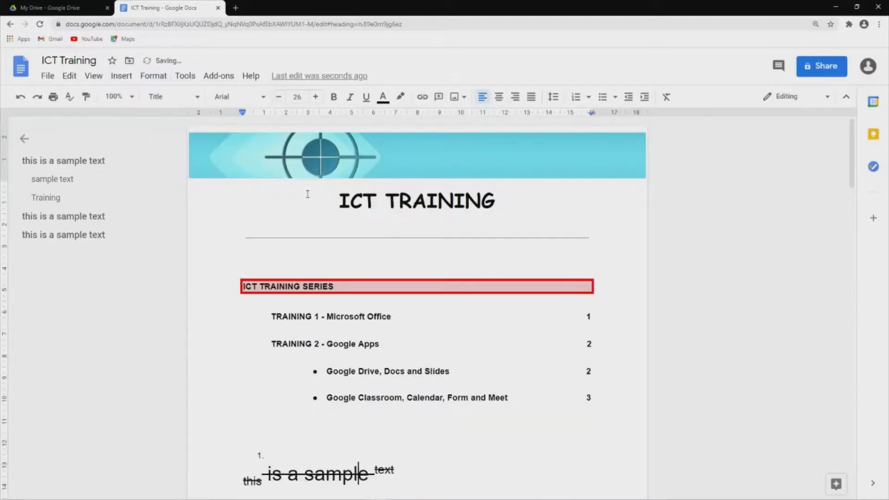
# Review the bullets and numbering choices and the header and footer margin and layout settings without changing them.
pyautogui.scroll(-5, 307, 192)
pyautogui.click(157, 77)
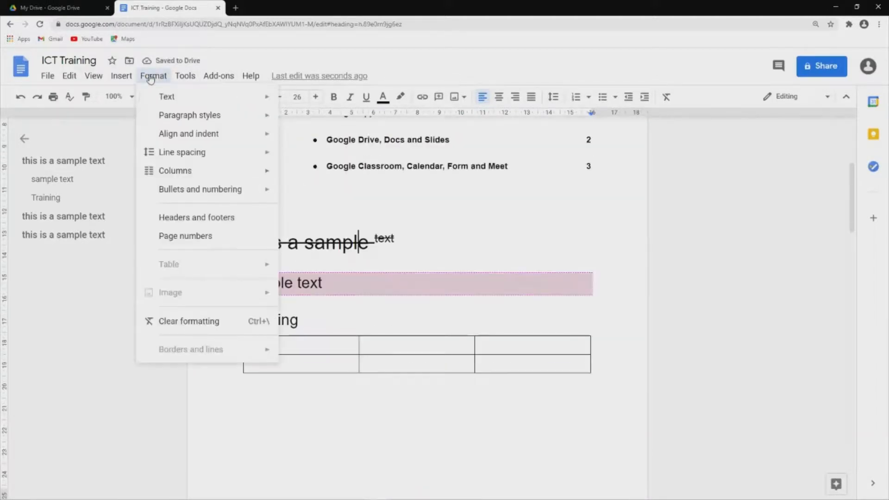
pyautogui.moveTo(199, 195)
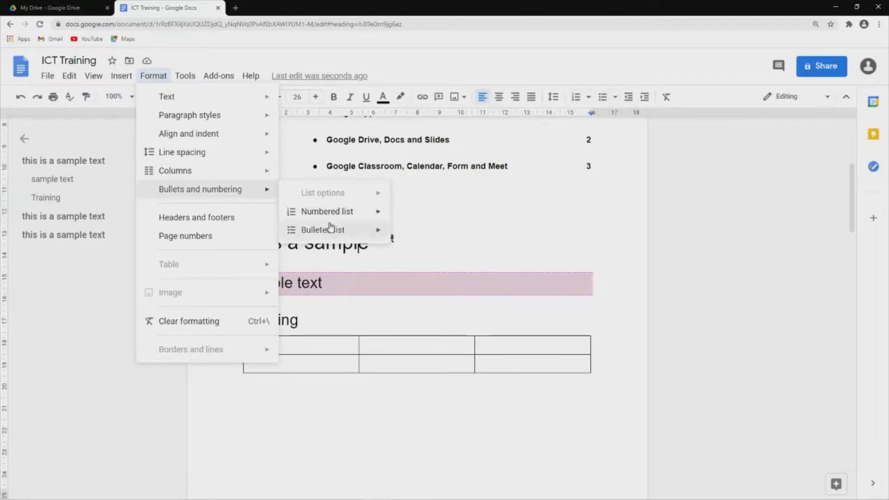
pyautogui.click(205, 226)
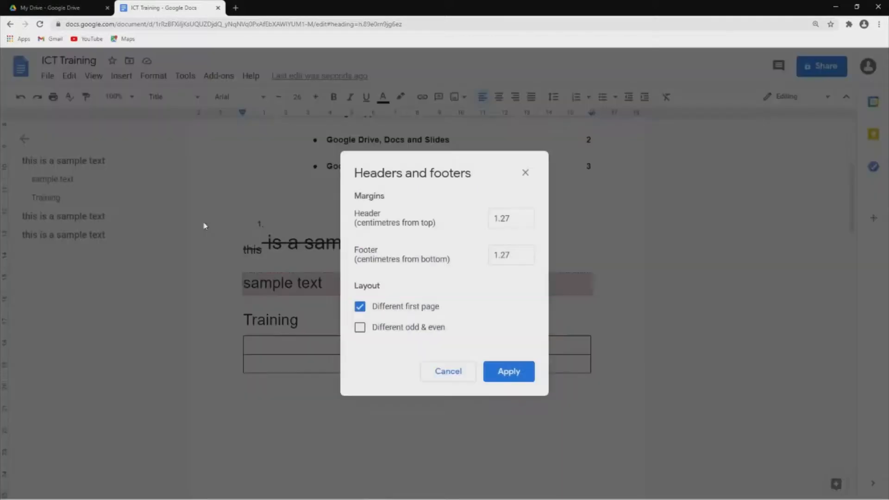
pyautogui.click(526, 174)
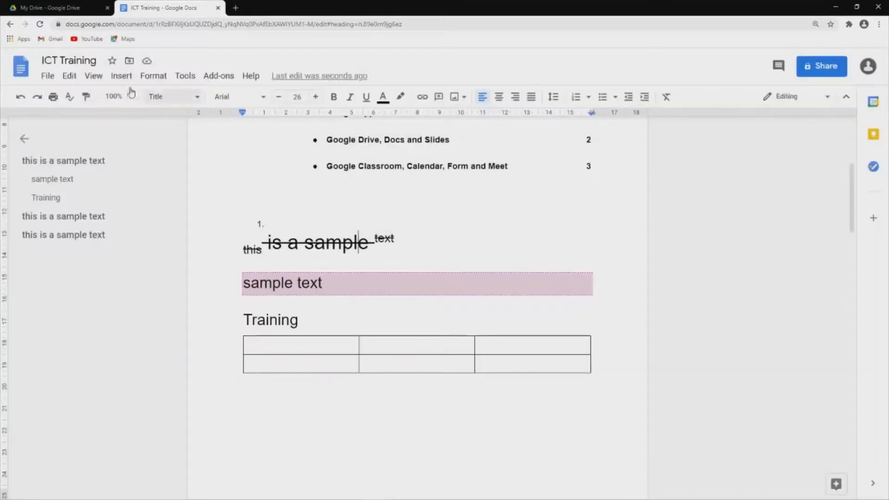
pyautogui.click(122, 77)
pyautogui.click(130, 78)
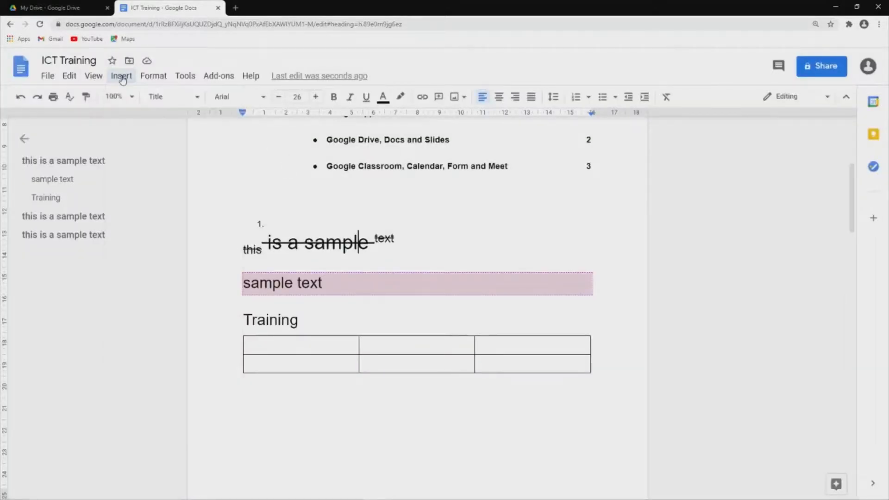
pyautogui.click(132, 78)
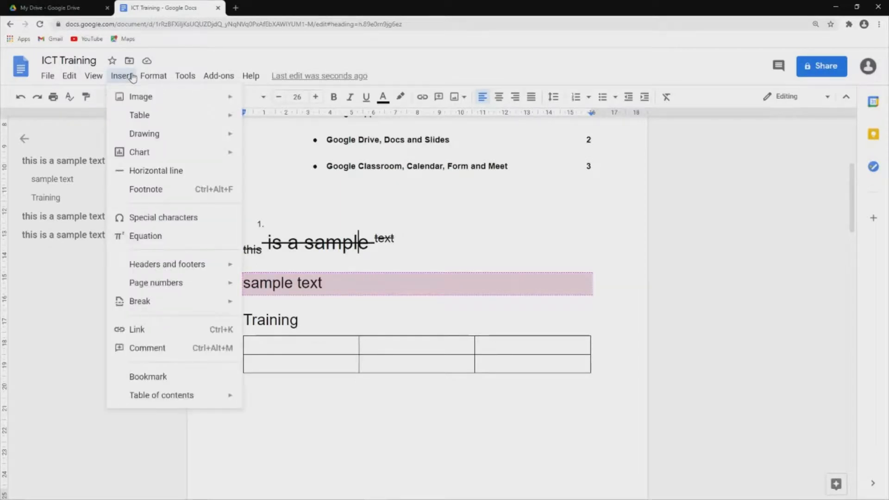
pyautogui.click(133, 78)
pyautogui.click(160, 79)
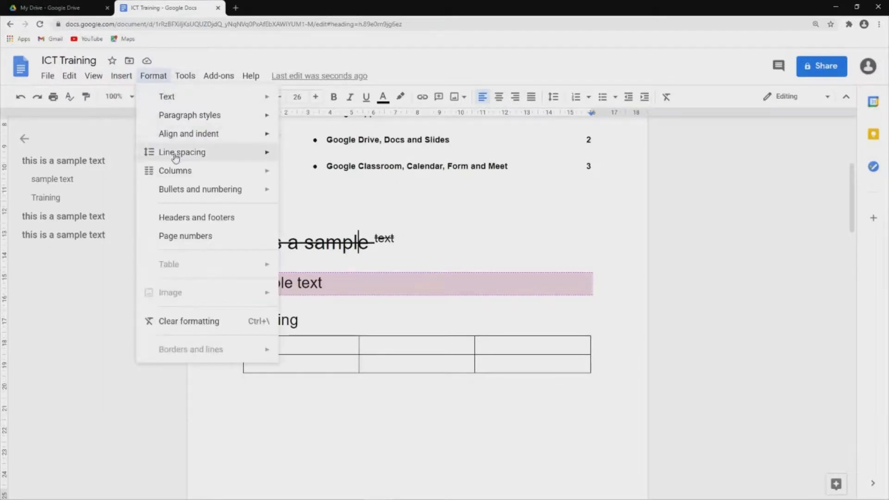
pyautogui.click(412, 254)
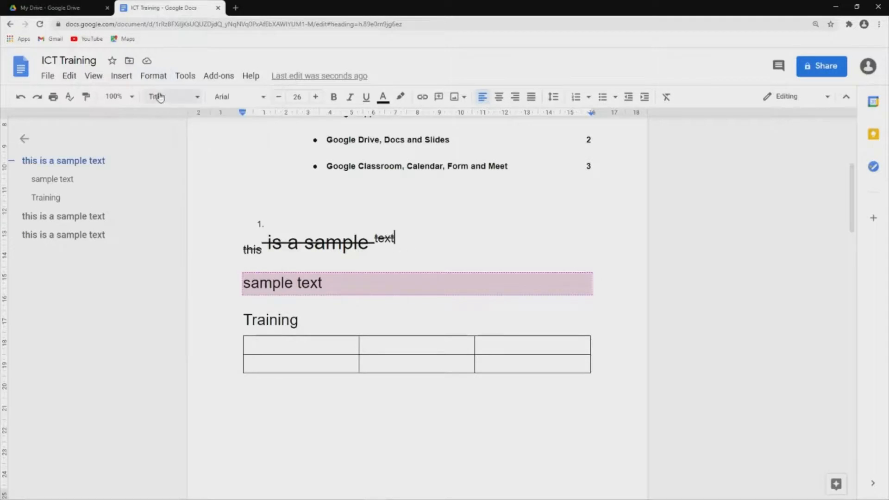
# Review the page number position and starting number settings without applying any change.
pyautogui.click(154, 76)
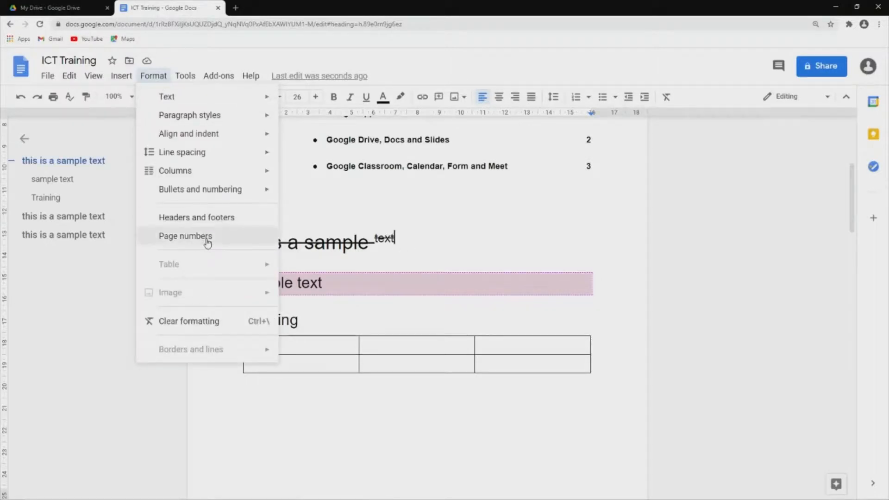
pyautogui.click(207, 241)
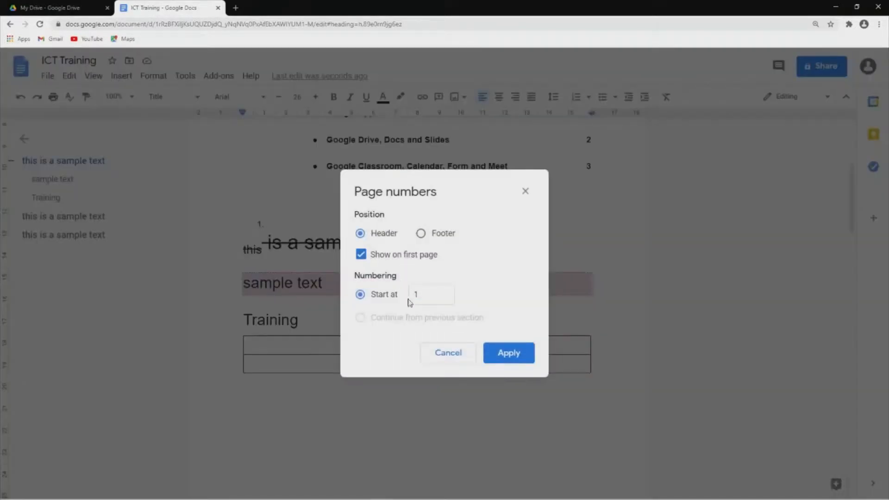
pyautogui.click(422, 293)
pyautogui.click(525, 191)
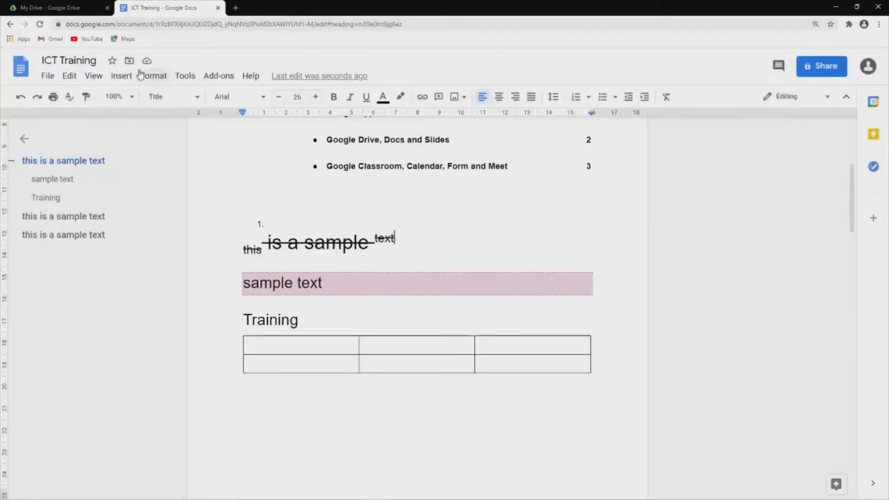
# Compare the available format commands with the cursor inside a table cell and outside the table.
pyautogui.click(155, 77)
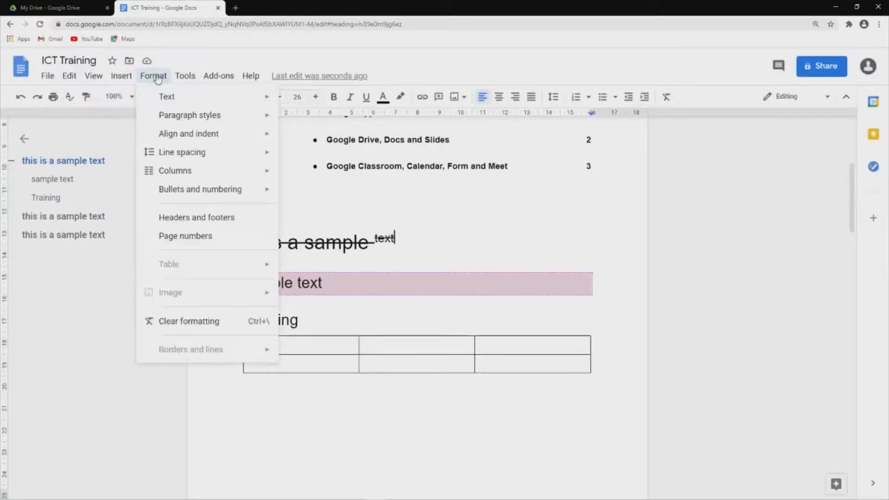
pyautogui.click(375, 342)
pyautogui.click(159, 79)
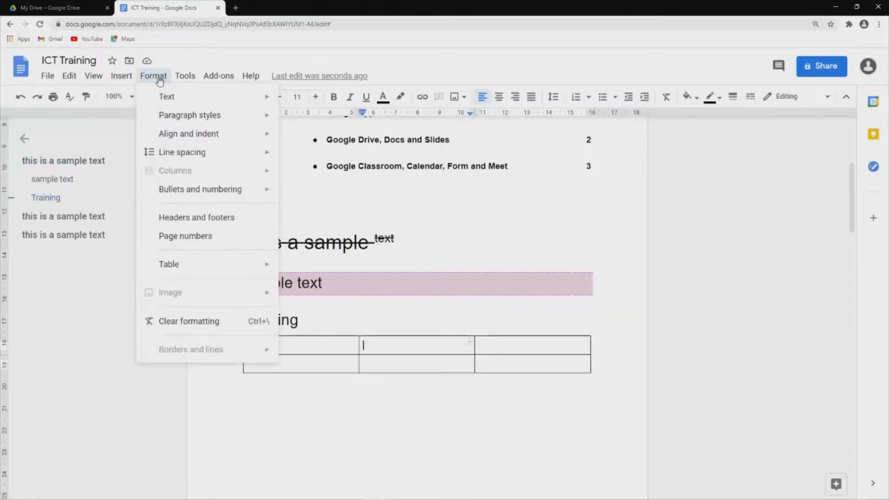
pyautogui.click(421, 211)
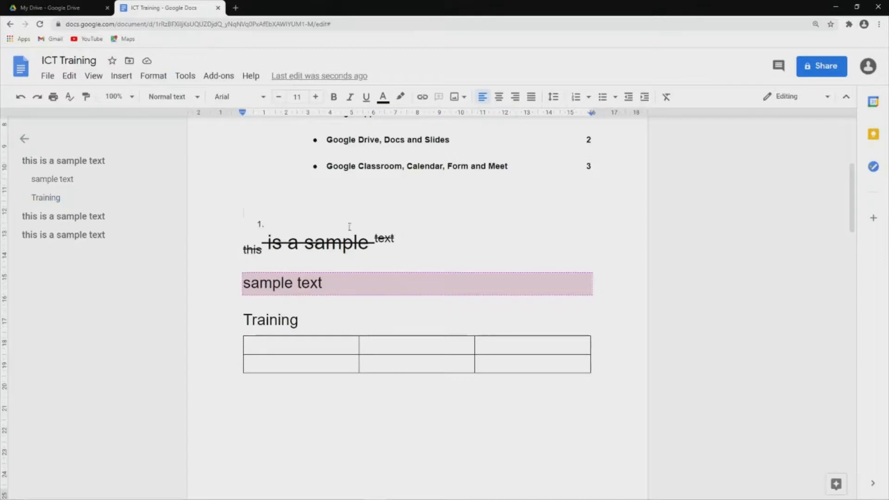
pyautogui.click(163, 78)
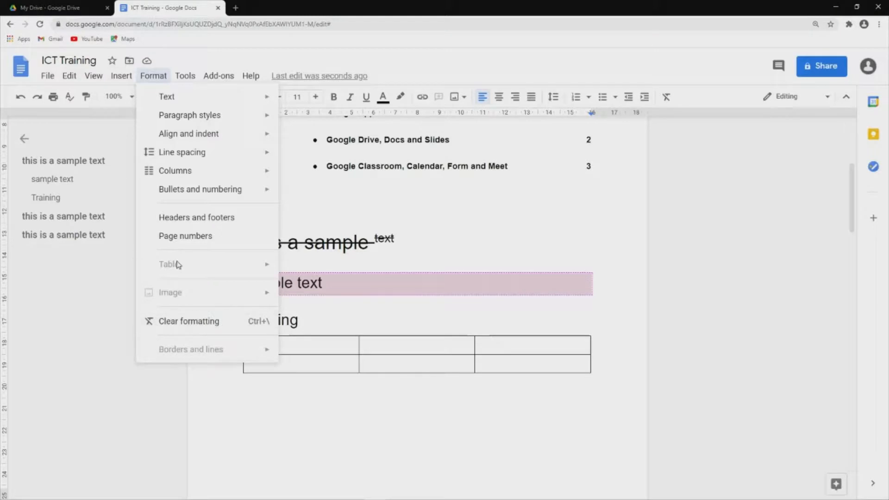
pyautogui.click(350, 265)
# Examine the table formatting commands for the first cell of the table under the Training heading.
pyautogui.click(310, 341)
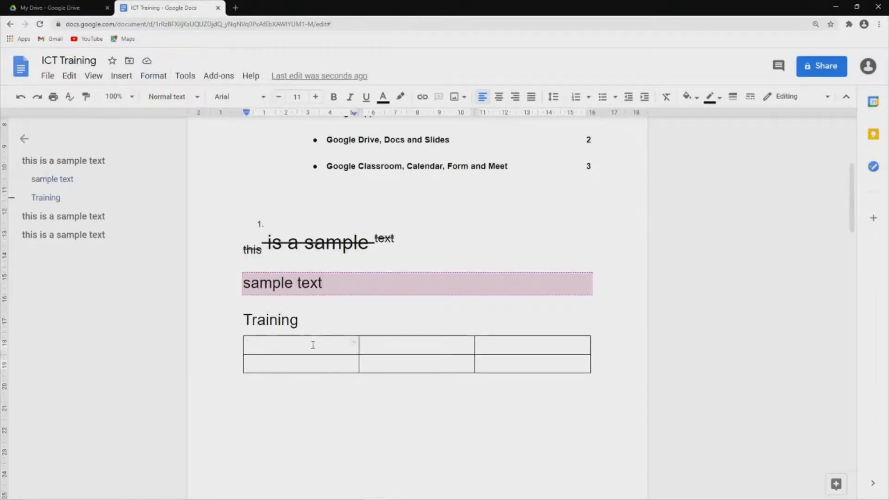
pyautogui.click(304, 353)
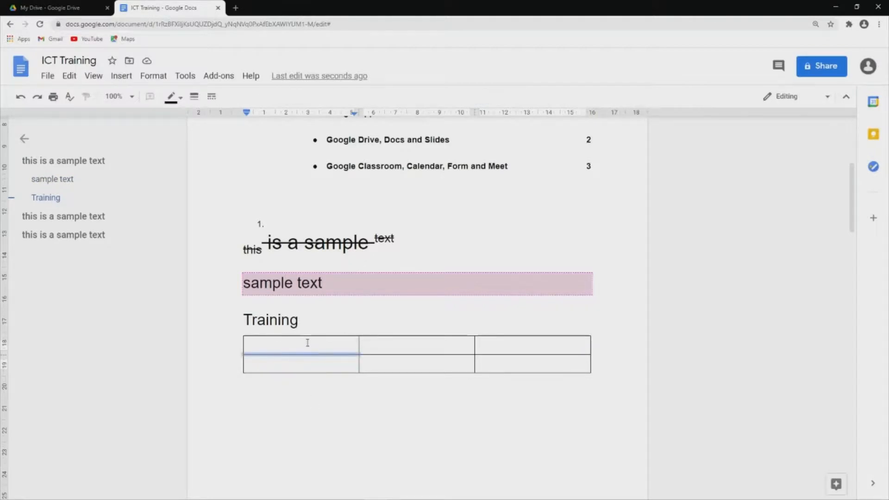
pyautogui.click(307, 342)
pyautogui.click(153, 76)
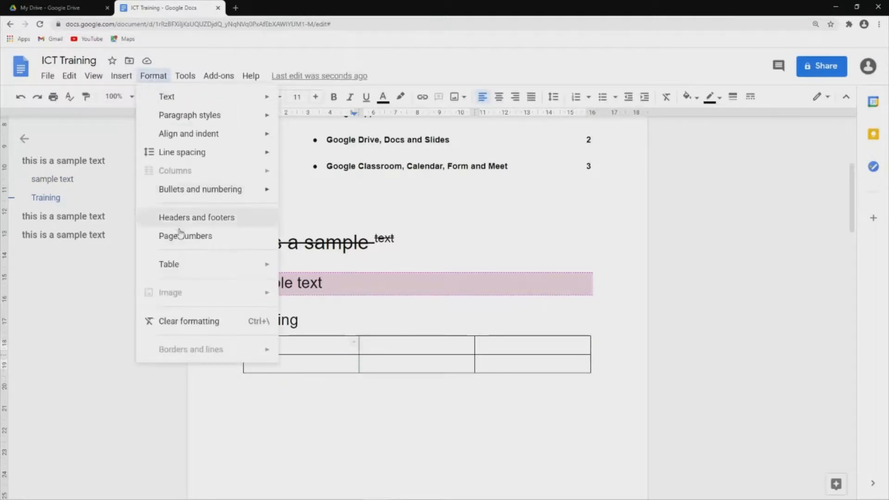
pyautogui.moveTo(179, 263)
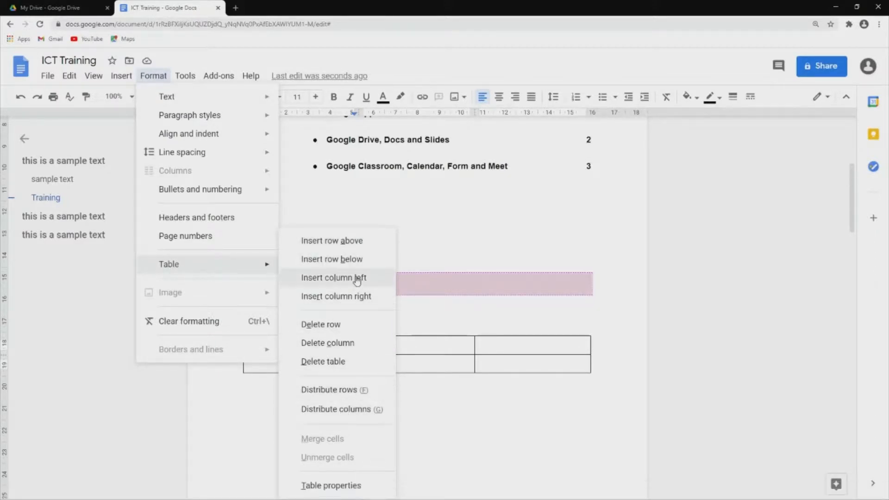
pyautogui.click(431, 304)
# Select the first rock picture below the Facebook link and examine its image formatting commands without changing it.
pyautogui.scroll(-5, 429, 305)
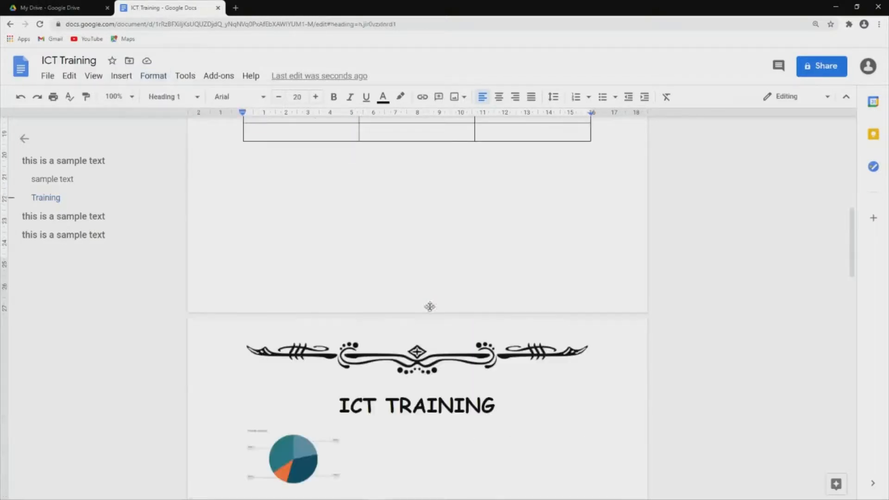
pyautogui.scroll(-4, 429, 307)
pyautogui.scroll(-2, 316, 280)
pyautogui.click(285, 379)
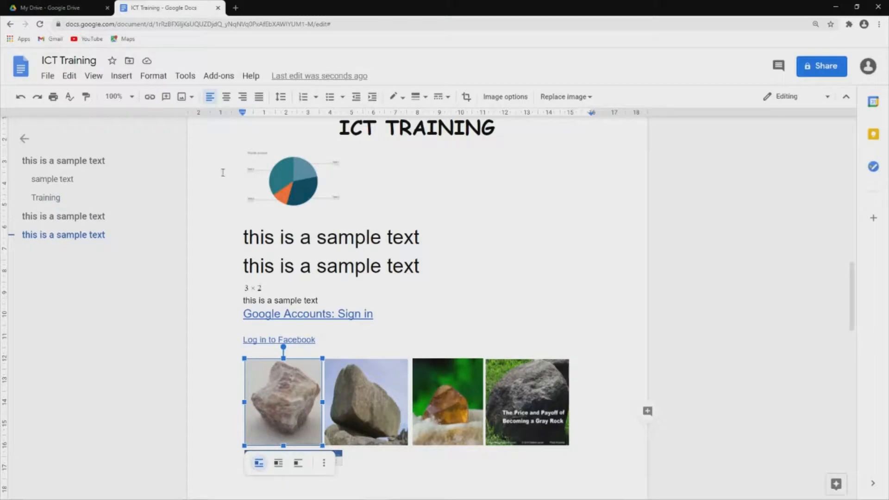
pyautogui.click(149, 76)
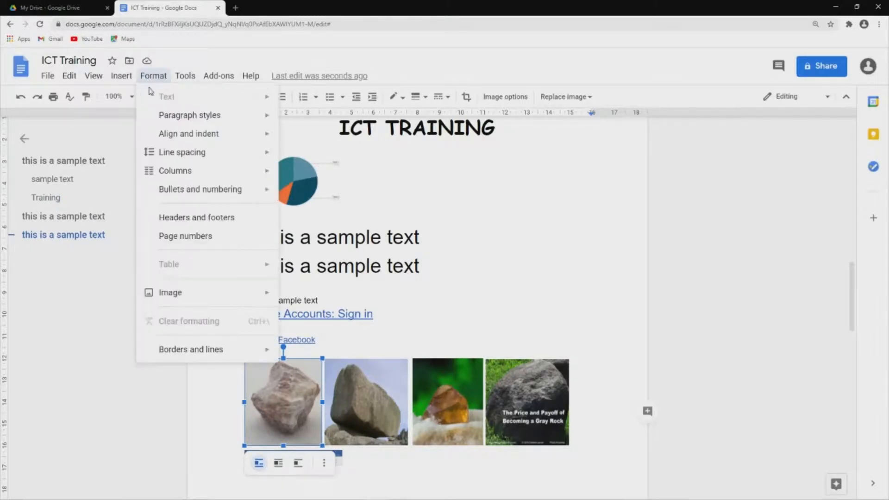
pyautogui.moveTo(195, 296)
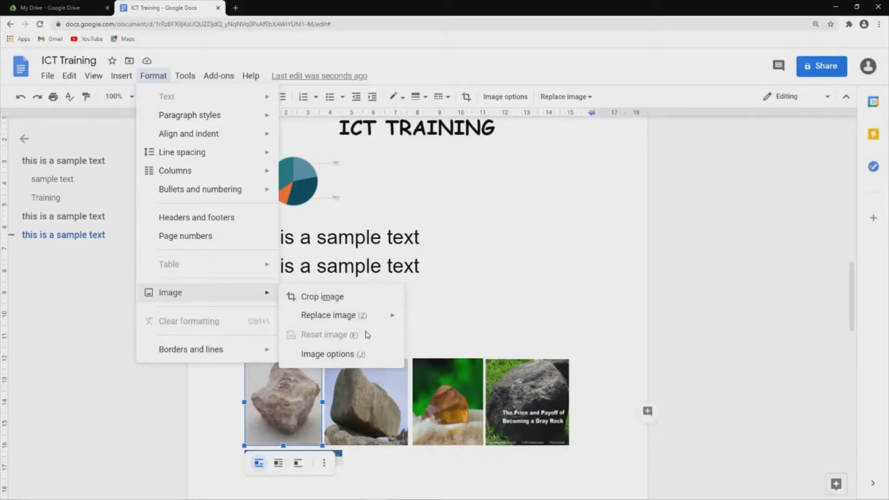
pyautogui.click(464, 313)
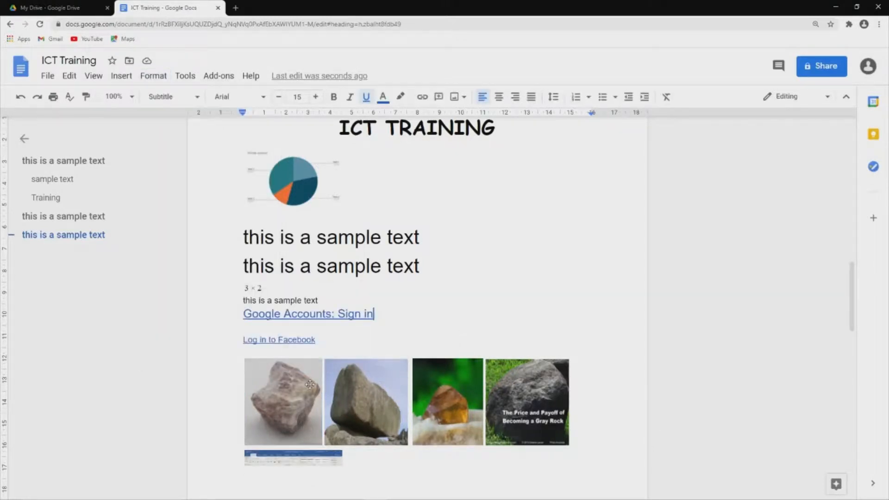
# Locate the Clear formatting command for the document text without applying it.
pyautogui.scroll(1, 277, 291)
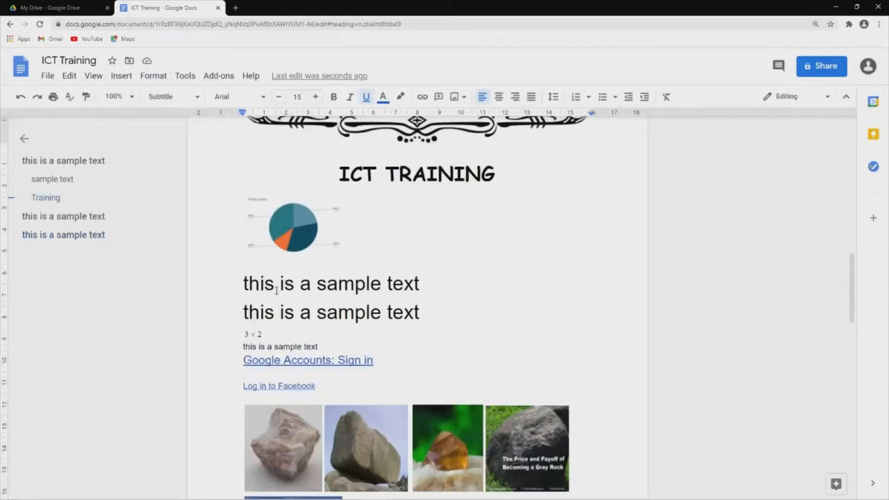
pyautogui.click(154, 76)
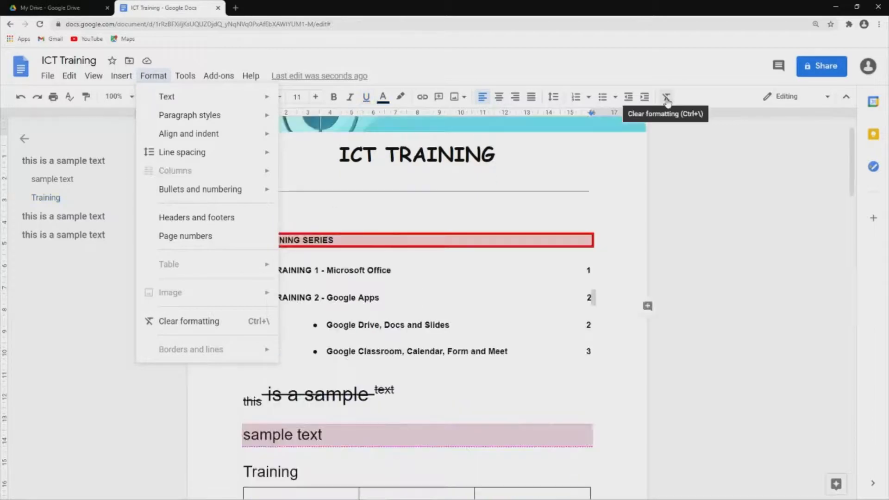
pyautogui.click(680, 179)
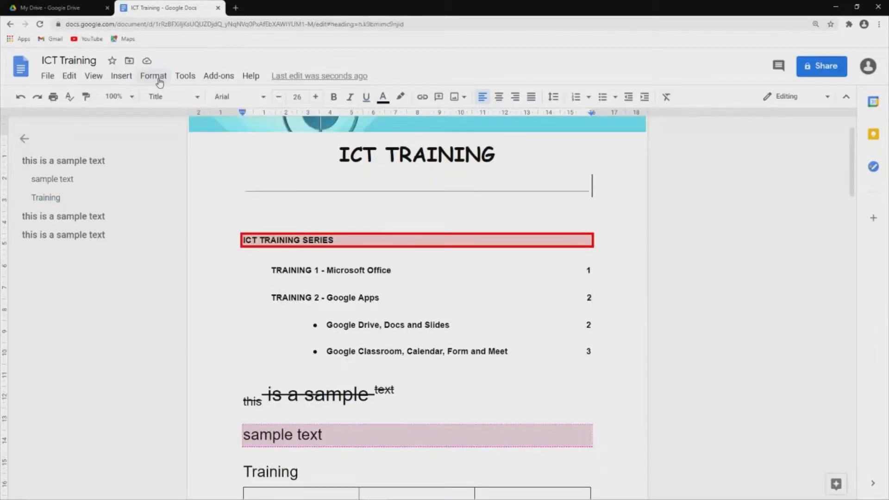
# Turn on the display of the word count while typing.
pyautogui.click(182, 79)
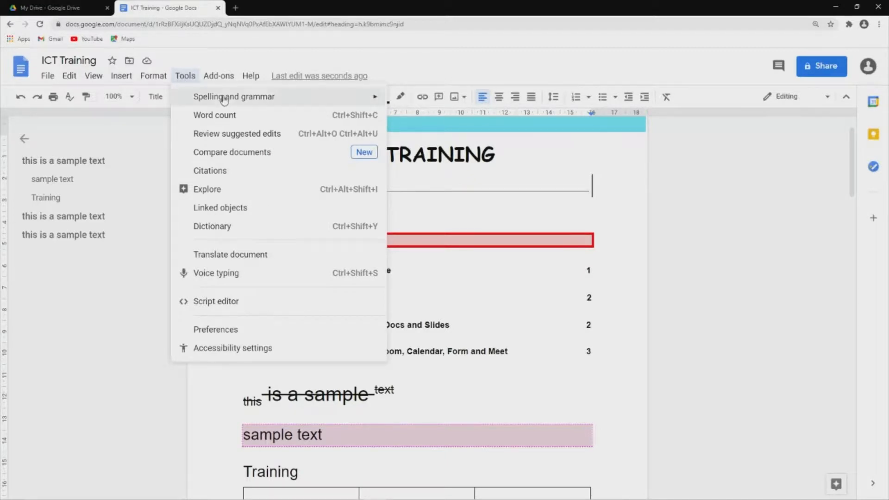
pyautogui.moveTo(224, 99)
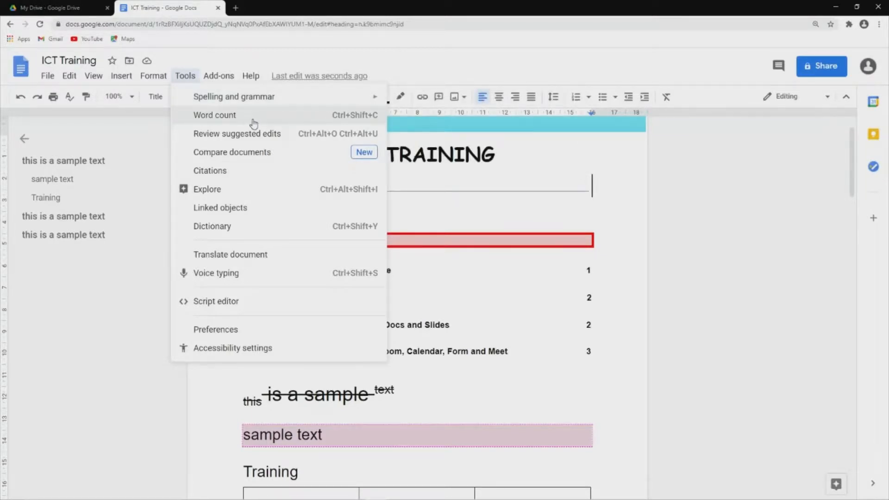
pyautogui.click(234, 117)
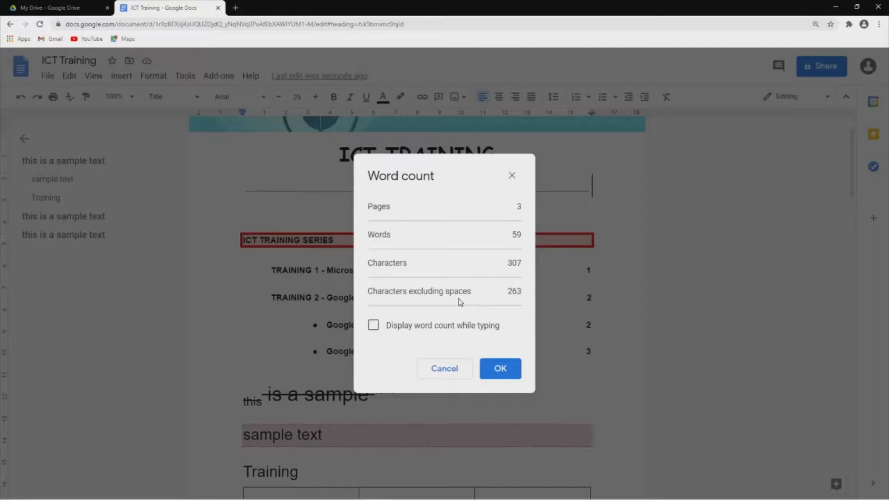
pyautogui.click(374, 325)
pyautogui.click(500, 369)
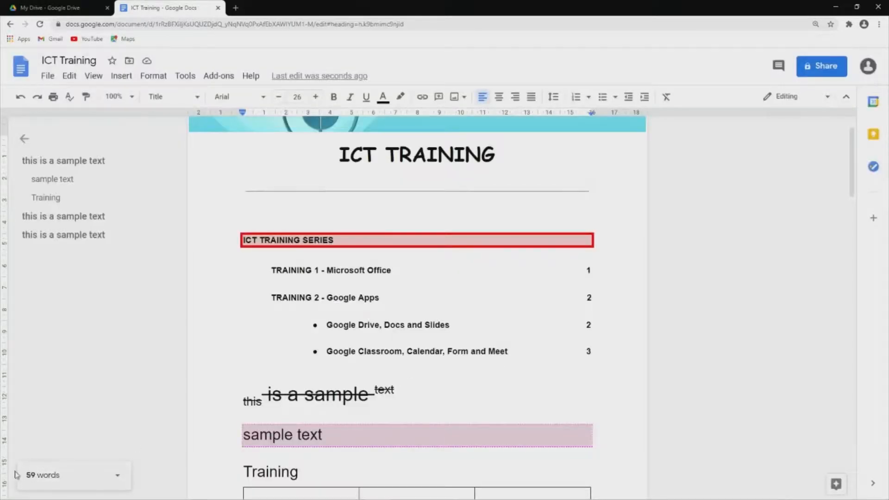
# Add "word" at the end of the struck-through "this is a sample text" line.
pyautogui.click(400, 415)
pyautogui.click(418, 393)
pyautogui.write('woed')
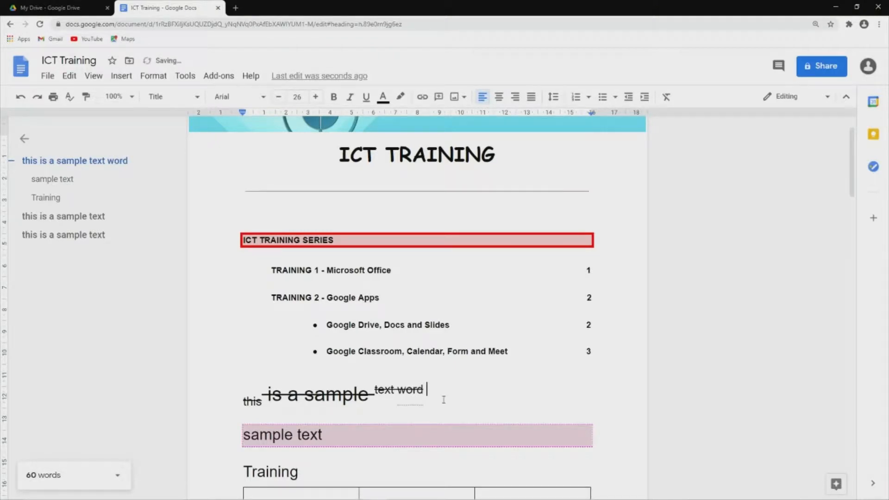
# Turn off the display of the word count while typing.
pyautogui.click(184, 76)
pyautogui.click(240, 114)
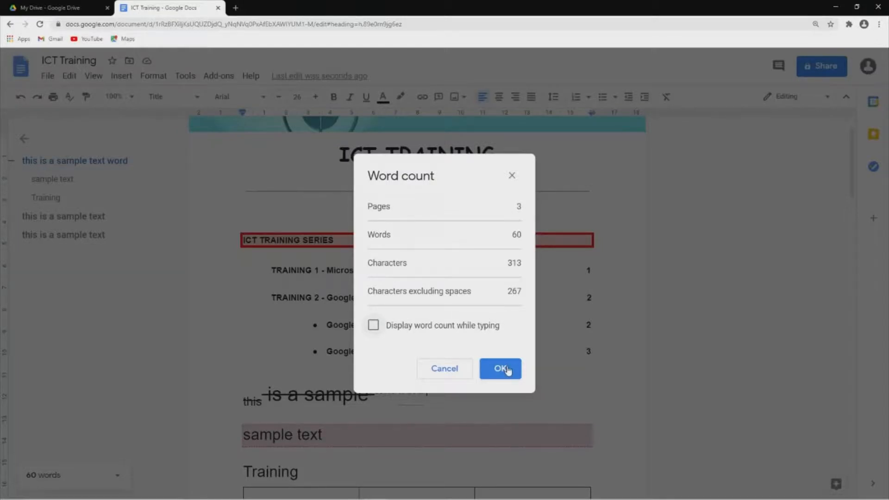
pyautogui.click(508, 370)
# Examine the document tools, including suggested edits review and document comparison, and look through the document's pages.
pyautogui.click(187, 75)
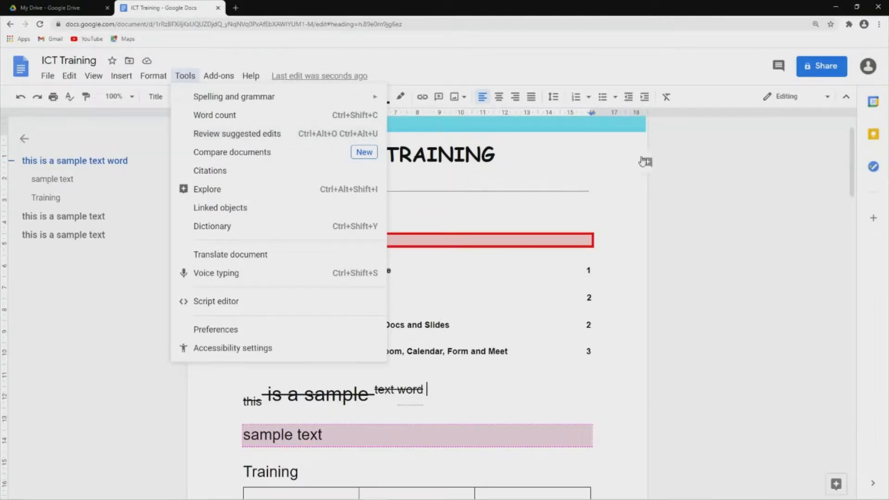
pyautogui.click(680, 158)
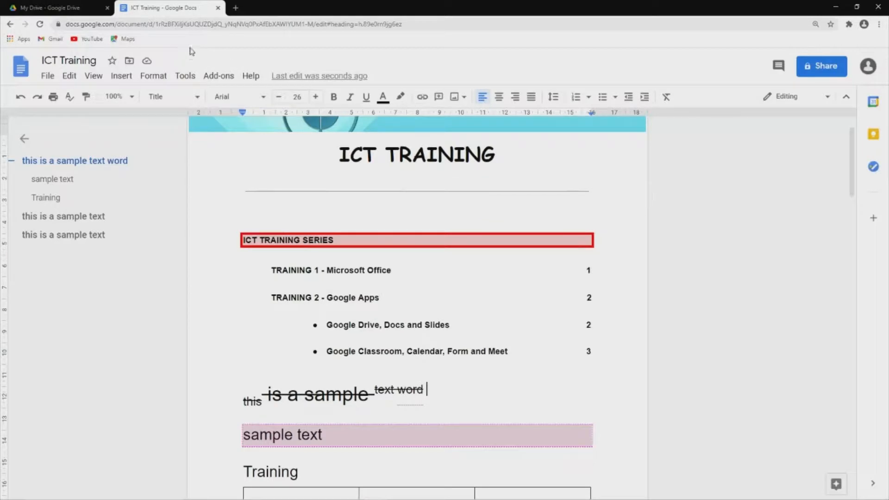
pyautogui.click(185, 75)
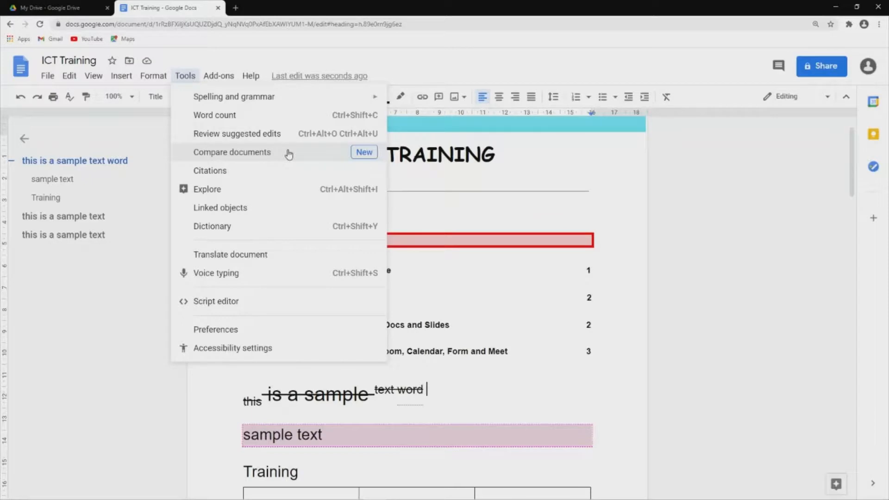
pyautogui.click(478, 200)
pyautogui.scroll(-2, 456, 252)
pyautogui.scroll(3, 458, 251)
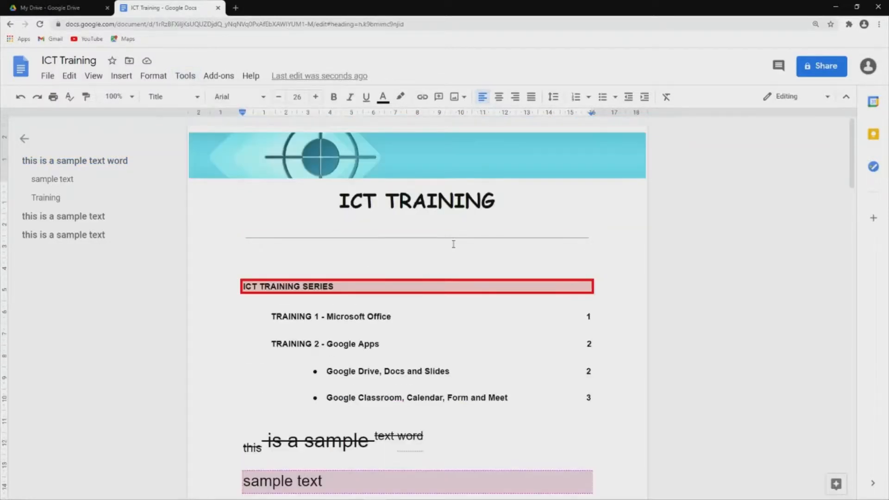
pyautogui.scroll(-7, 456, 248)
pyautogui.scroll(-7, 453, 243)
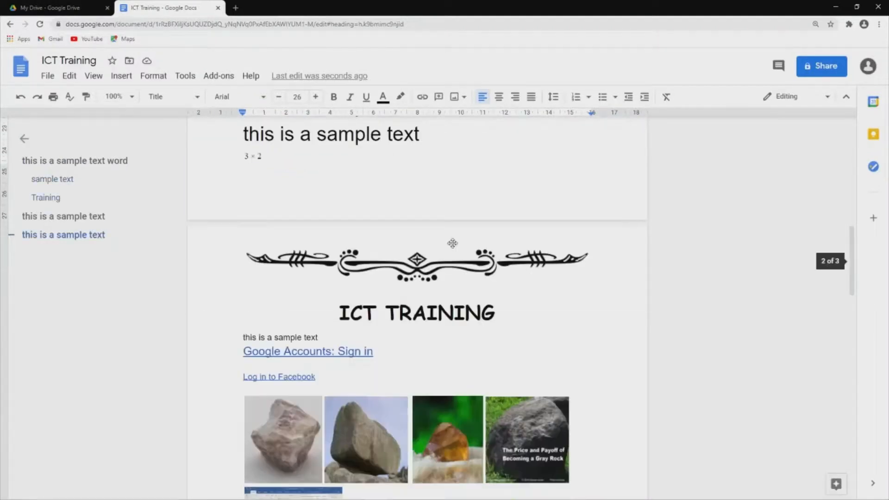
pyautogui.scroll(13, 454, 243)
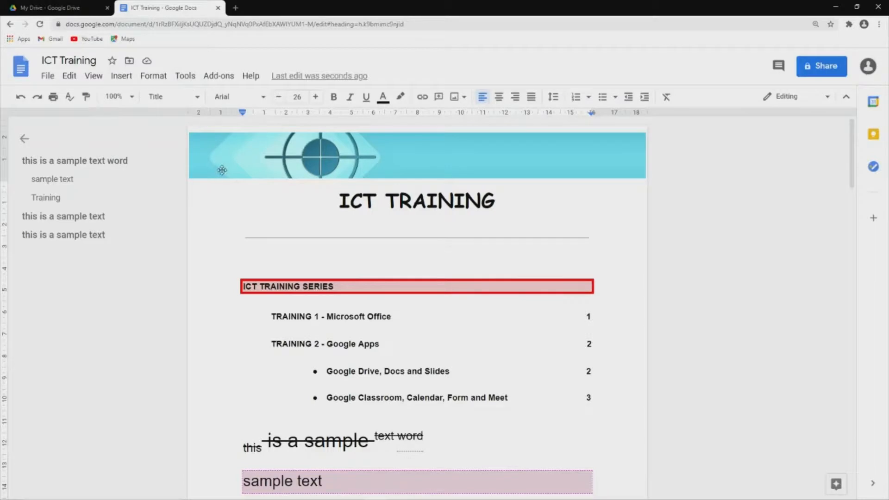
# Open Citations, place the cursor below the ICT TRAINING header on the empty last page, and set the citation style to APA.
pyautogui.click(179, 79)
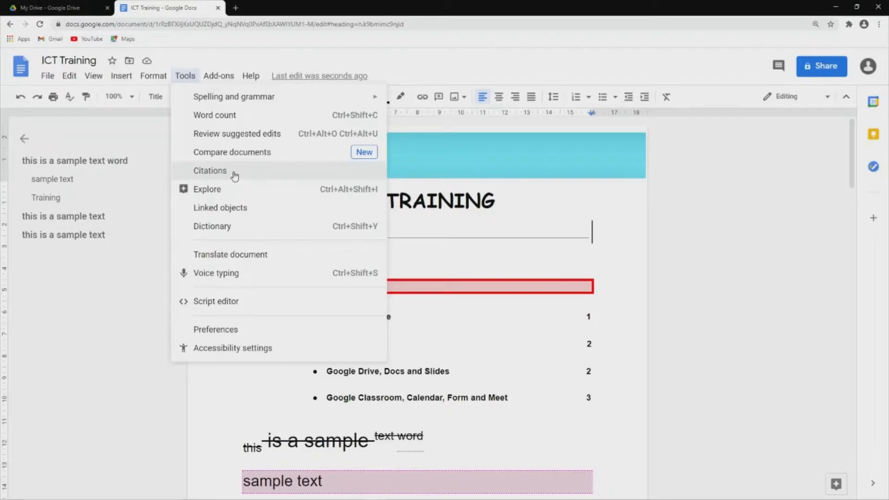
pyautogui.click(235, 176)
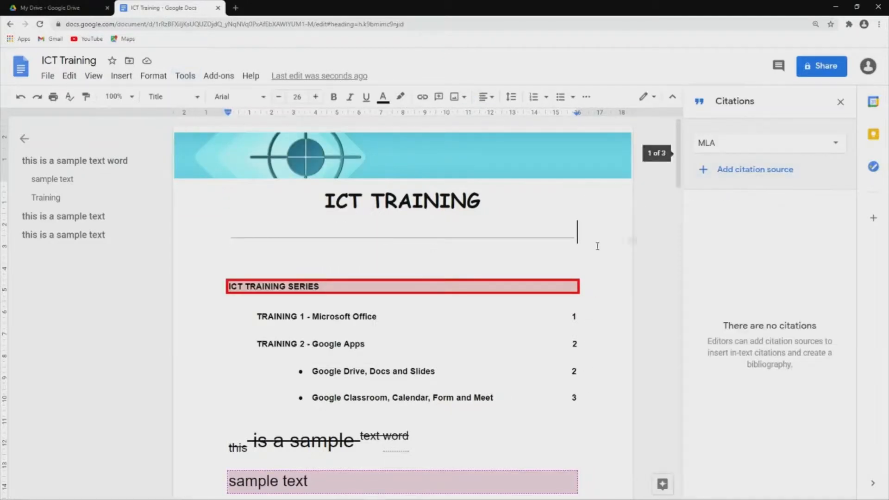
pyautogui.scroll(-20, 597, 246)
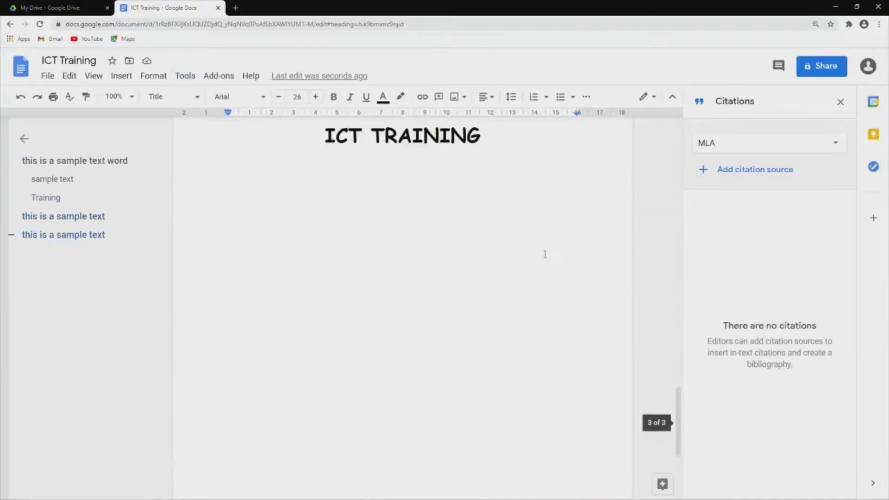
pyautogui.scroll(-1, 545, 254)
pyautogui.click(427, 232)
pyautogui.scroll(2, 463, 243)
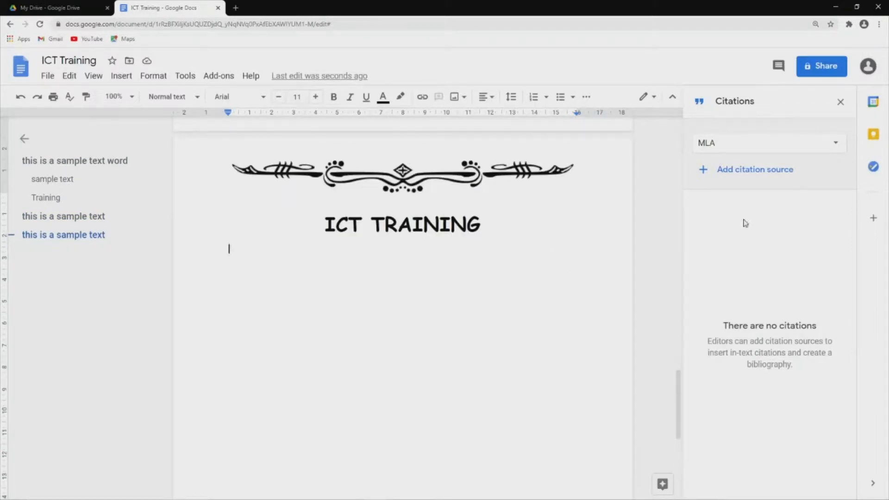
pyautogui.click(826, 148)
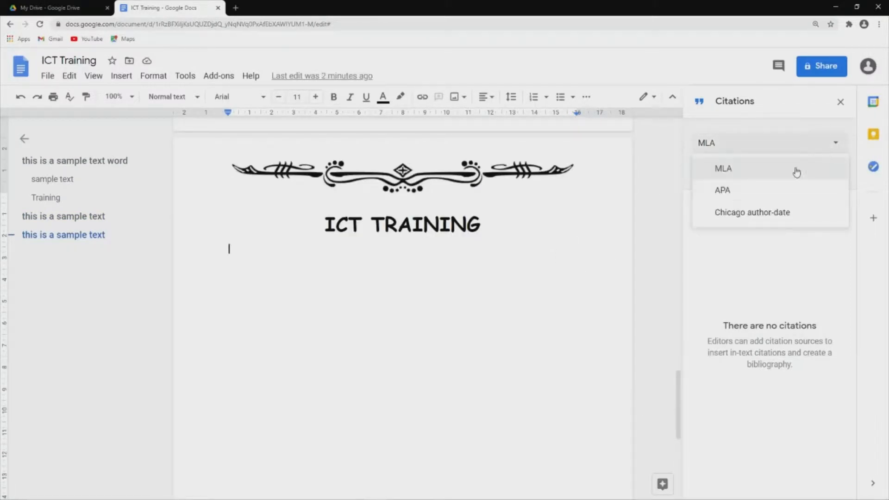
pyautogui.click(749, 191)
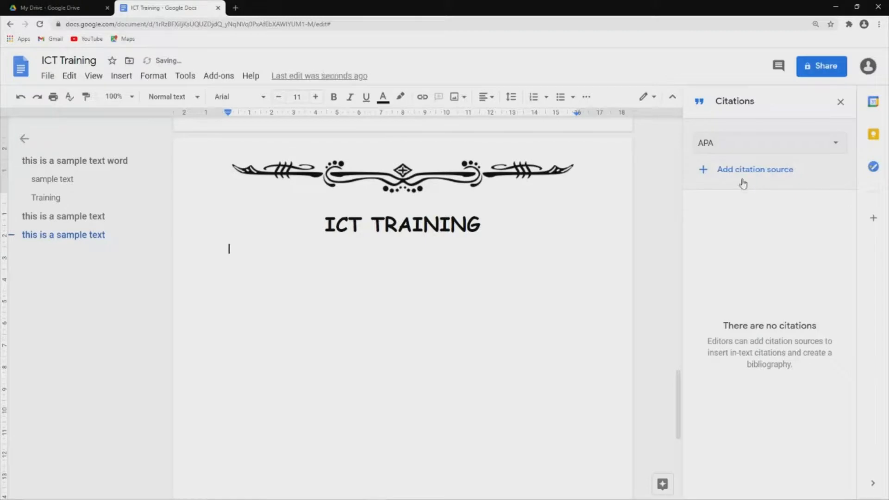
# Start a new citation source for a book accessed by website, with Author as the contributor role.
pyautogui.click(706, 172)
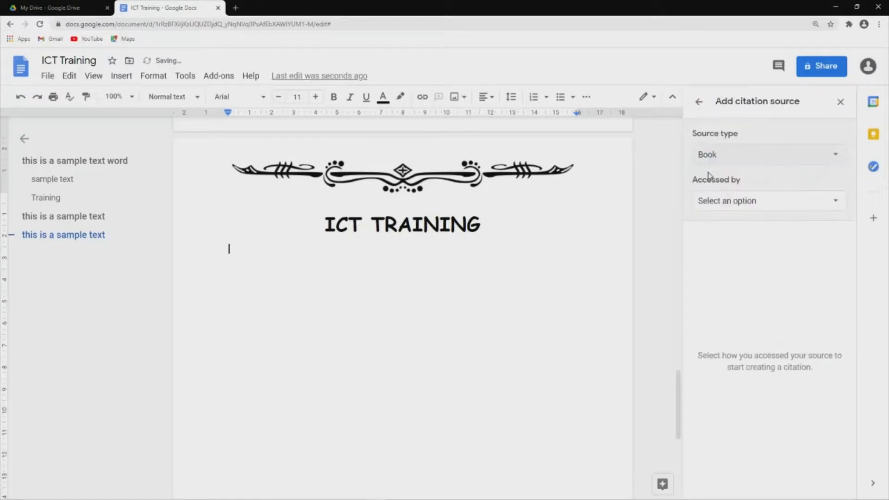
pyautogui.click(741, 204)
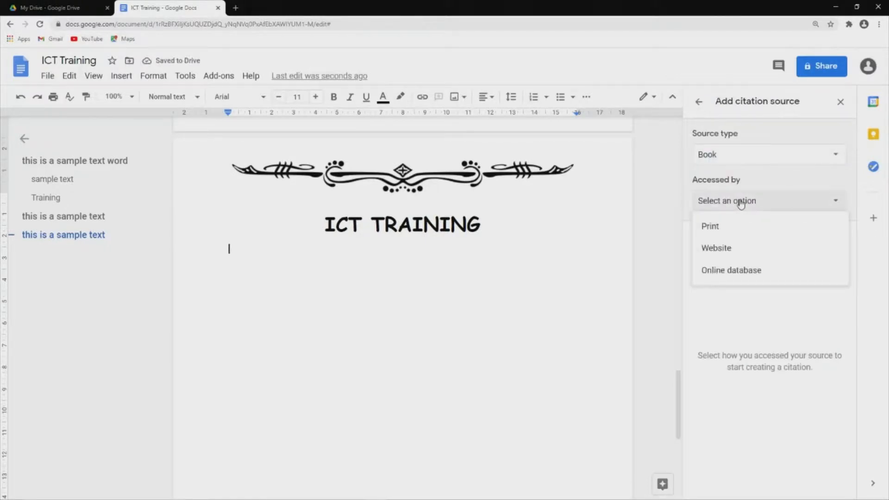
pyautogui.click(738, 250)
pyautogui.click(731, 268)
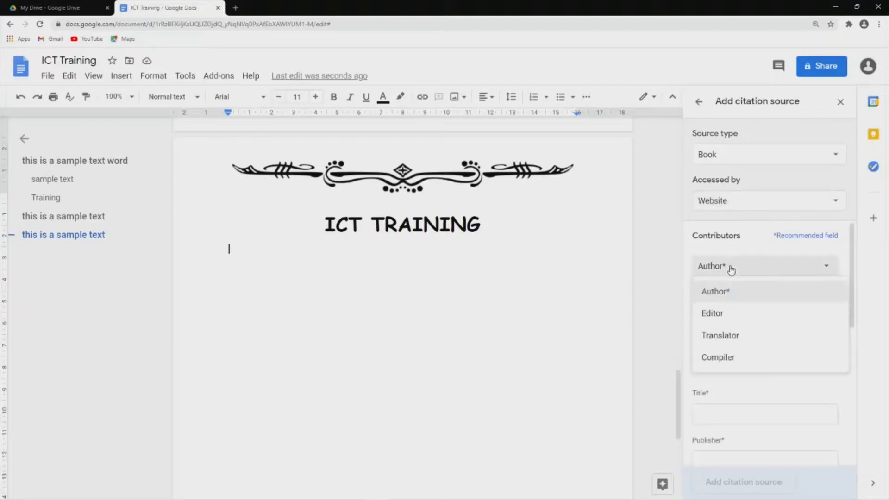
pyautogui.click(726, 296)
# Enter Mark Zuckerberg as the author's first name and surname in the citation source.
pyautogui.click(729, 308)
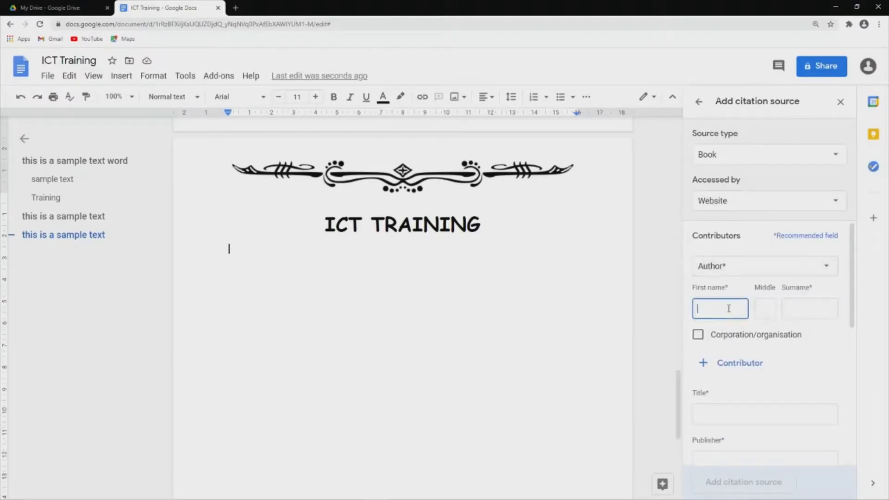
pyautogui.write('mark')
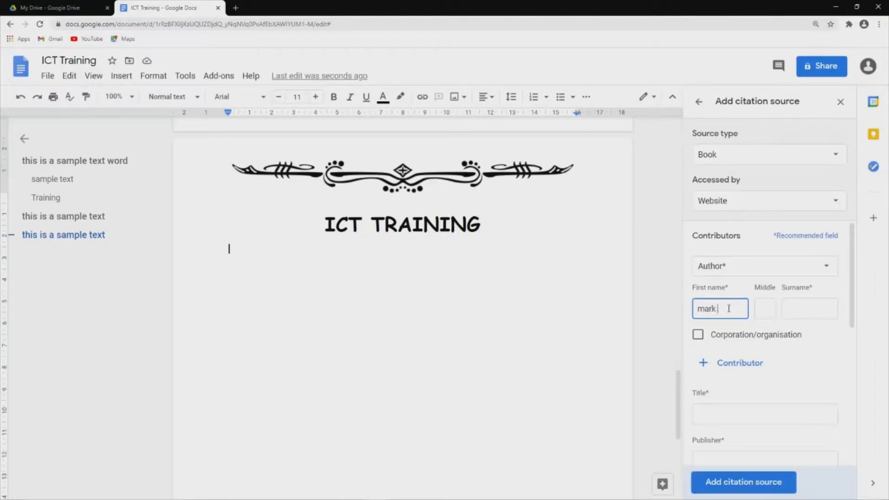
pyautogui.press('BackSpace')
pyautogui.press('BackSpace')
pyautogui.press('BackSpace')
pyautogui.press('BackSpace')
pyautogui.write('M')
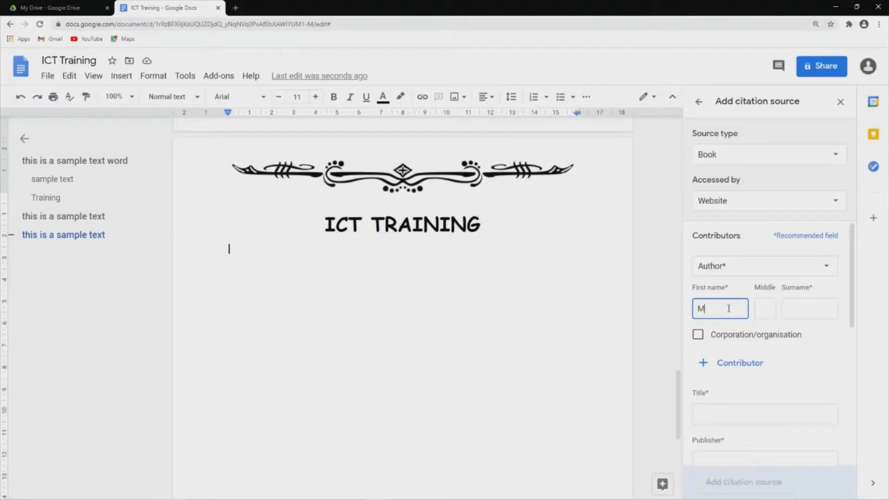
pyautogui.write('ark')
pyautogui.press('Tab')
pyautogui.press('Tab')
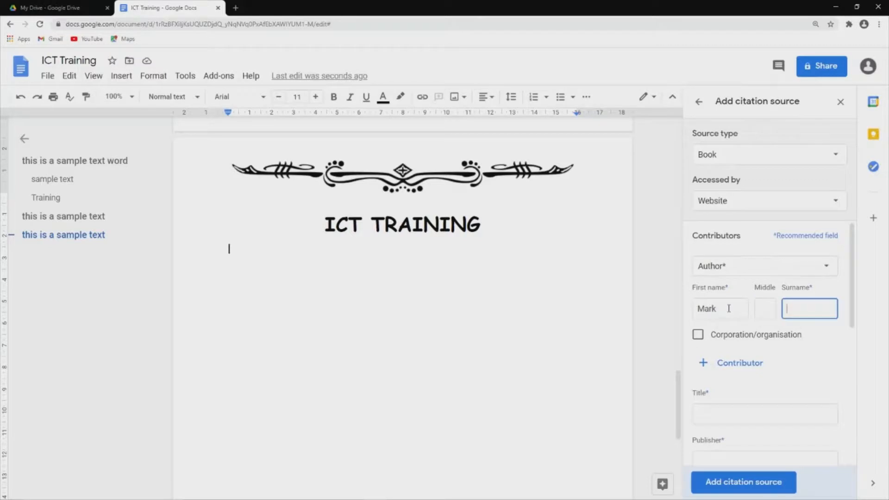
pyautogui.write('Zuckerberg')
# Enter the citation source's title, beginning with "Facebo".
pyautogui.scroll(-2, 729, 310)
pyautogui.click(742, 313)
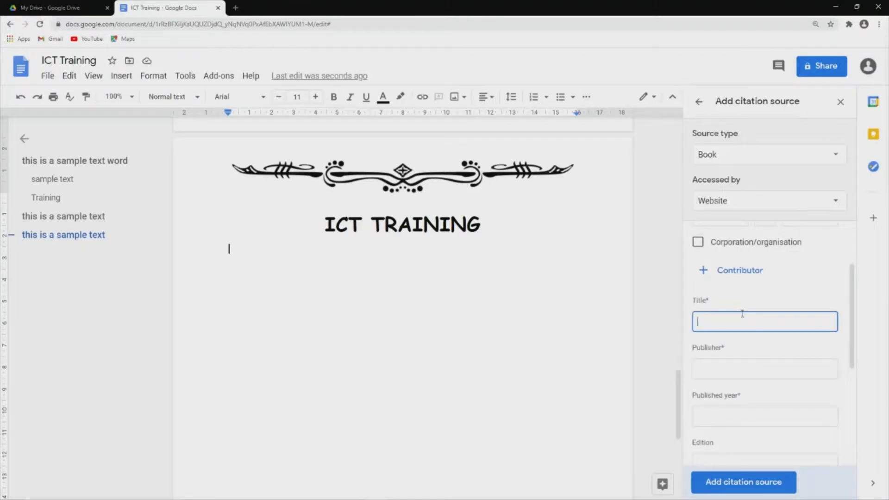
pyautogui.write('Facebo')
pyautogui.hotkey('ctrl', 'shift', 'i')
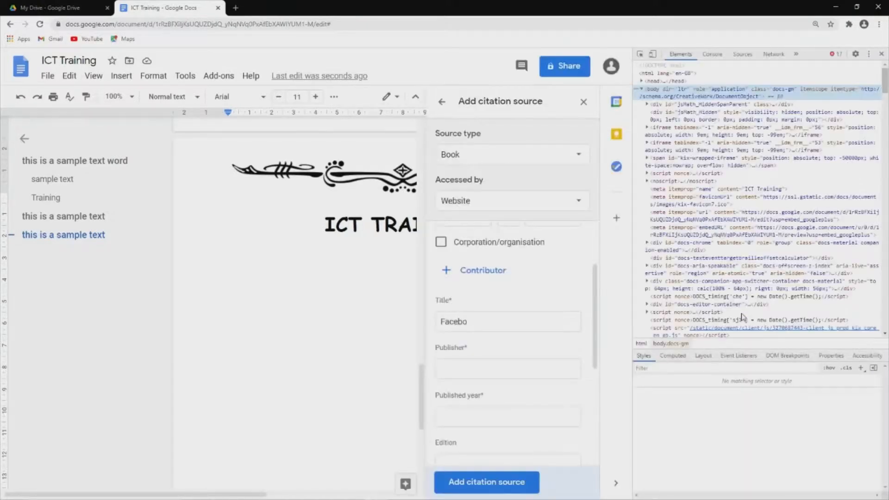
pyautogui.press('F11')
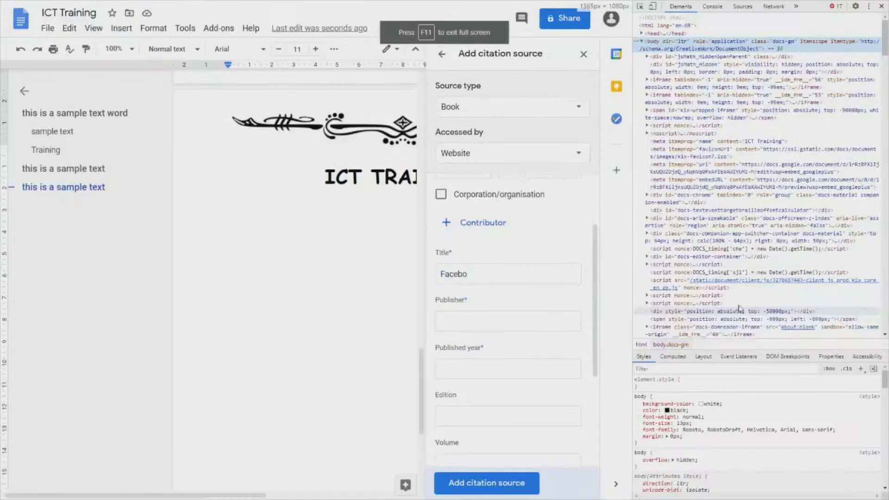
# Exit full screen, close the browser's developer tools and complete the citation source's title as "Facebook".
pyautogui.press('F11')
pyautogui.hotkey('ctrl', 'shift', 'i')
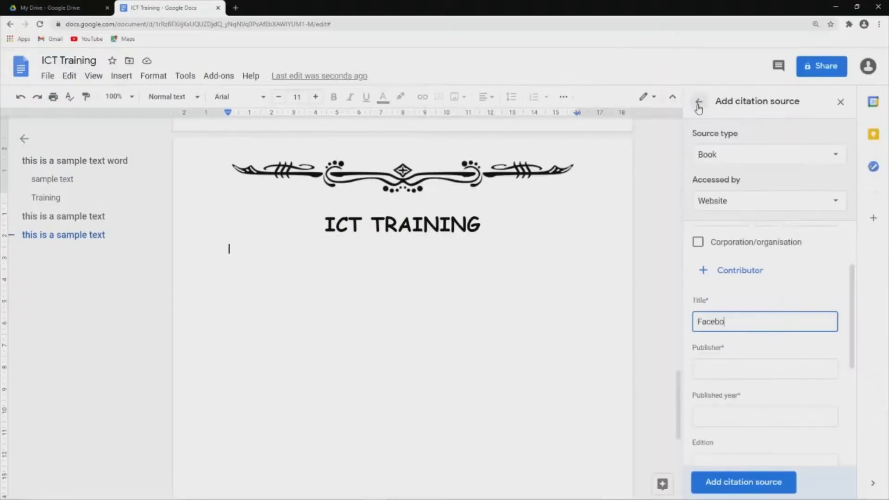
pyautogui.write('ok')
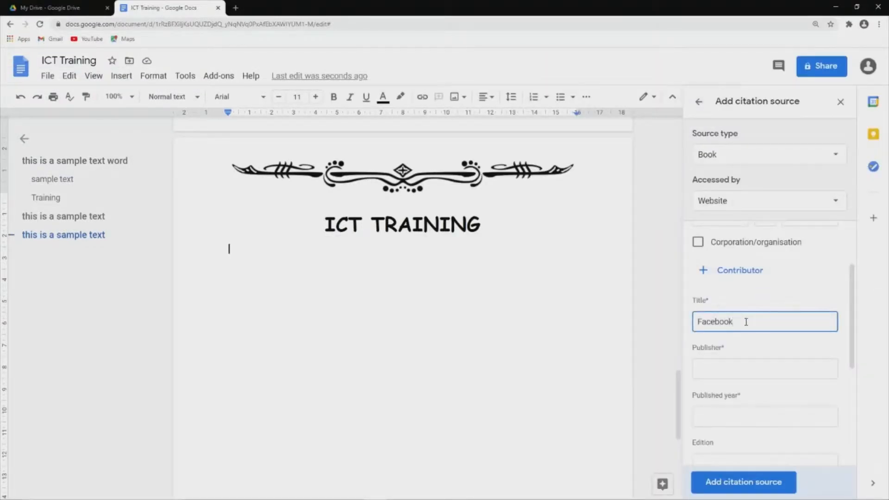
# Set the citation source's publisher to "facebook.inc" and its published year to 2000.
pyautogui.click(730, 364)
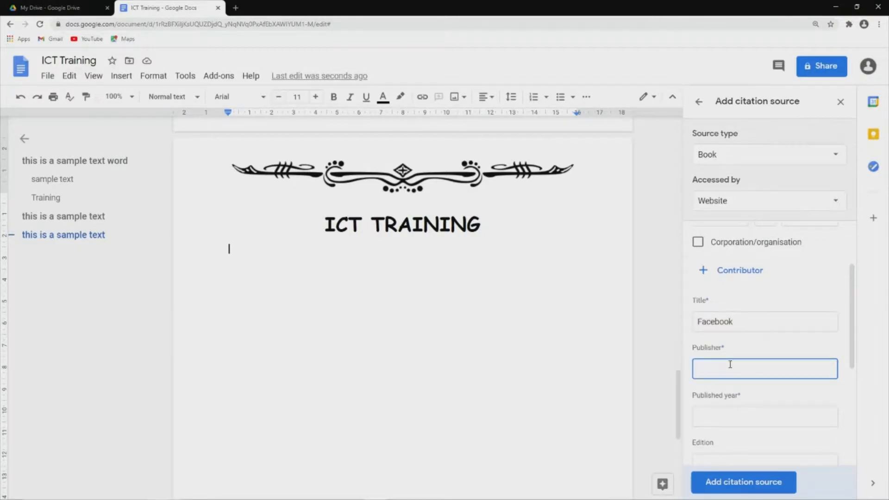
pyautogui.write('facebook.inc')
pyautogui.scroll(-1, 730, 365)
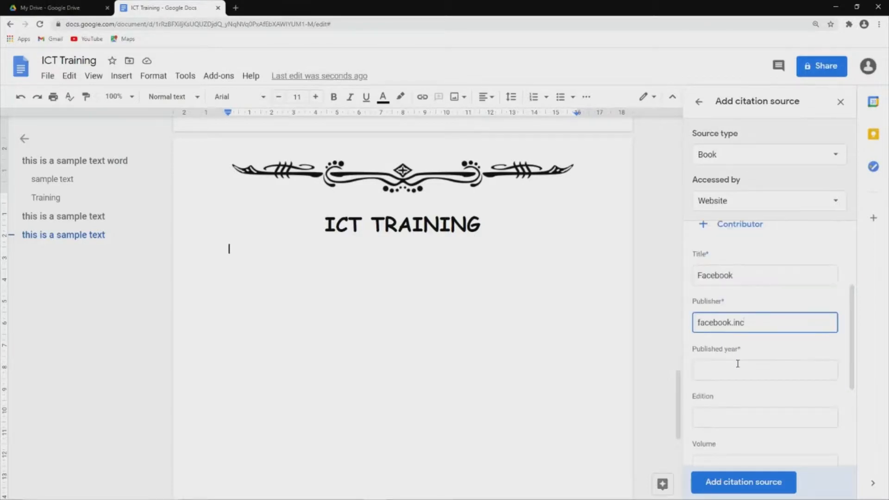
pyautogui.click(737, 366)
pyautogui.write('2000')
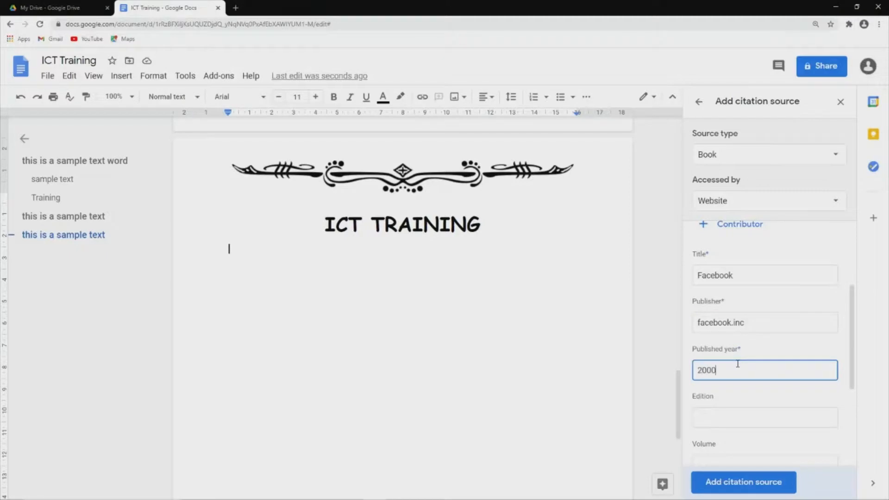
# Fill in edition 2, volume 1 and the short title "FB" for the Facebook citation source.
pyautogui.scroll(-2, 737, 364)
pyautogui.click(734, 326)
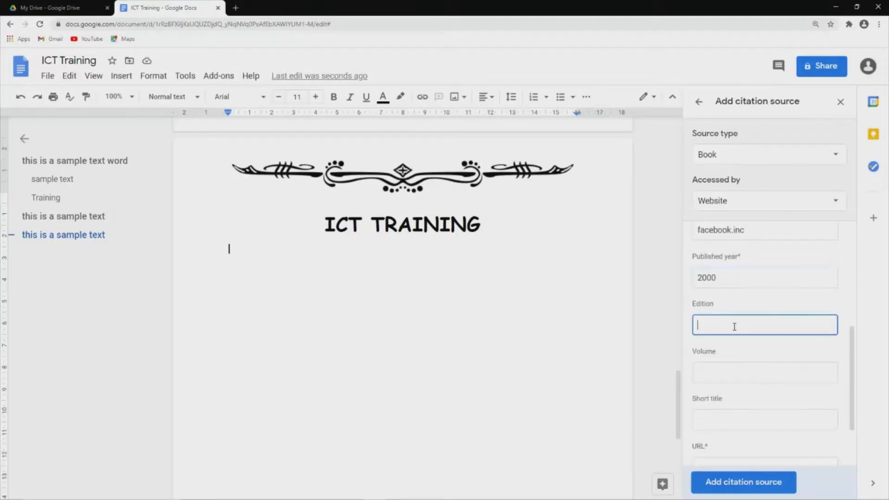
pyautogui.write('2')
pyautogui.scroll(1, 773, 260)
pyautogui.scroll(-3, 772, 260)
pyautogui.click(757, 293)
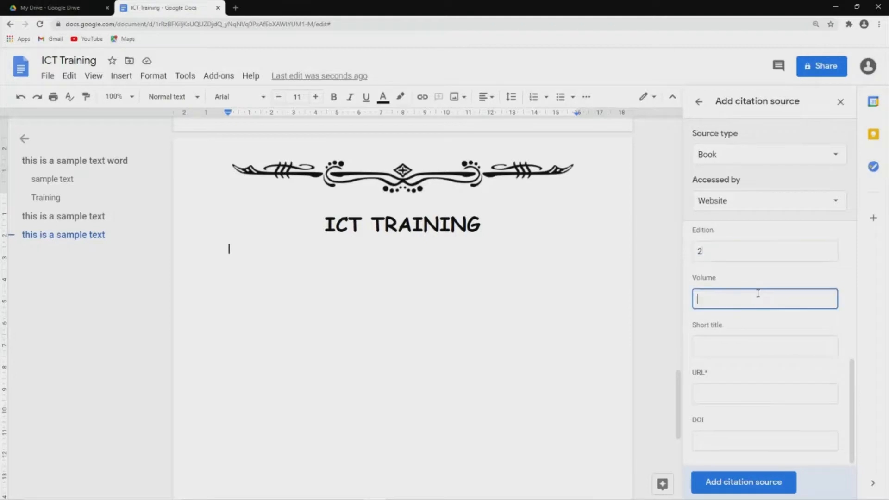
pyautogui.write('1')
pyautogui.click(738, 343)
pyautogui.write('FB')
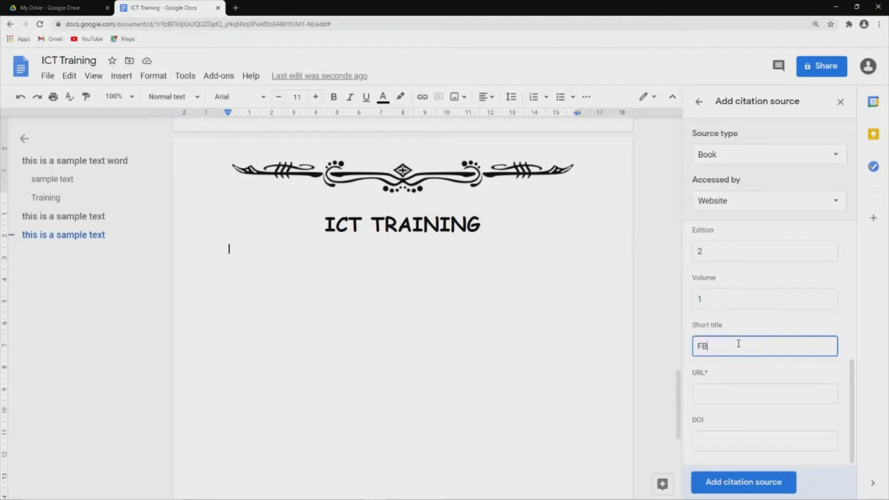
pyautogui.click(725, 391)
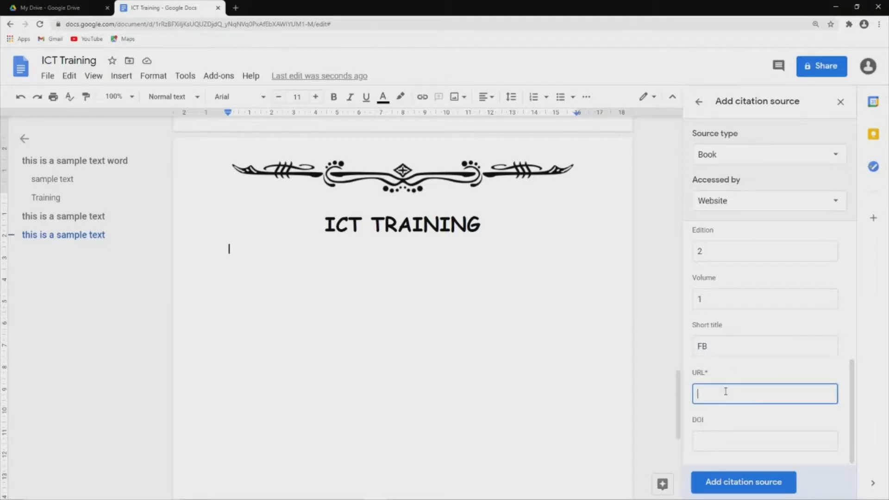
pyautogui.write('fb.com')
pyautogui.press('BackSpace')
pyautogui.press('BackSpace')
pyautogui.press('BackSpace')
pyautogui.press('BackSpace')
pyautogui.press('BackSpace')
pyautogui.press('BackSpace')
pyautogui.write('https//www.facebook.com')
pyautogui.click(738, 485)
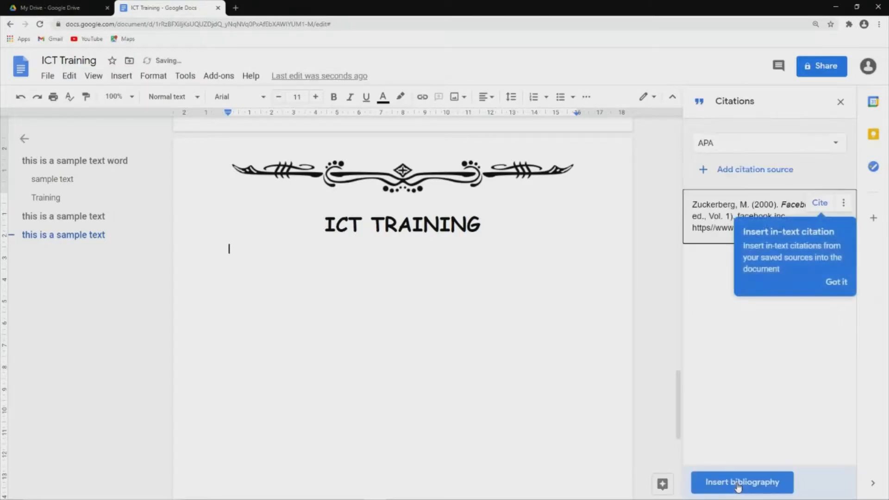
# Insert the Facebook source's in-text citation below the ICT TRAINING heading, followed by the bibliography.
pyautogui.click(818, 205)
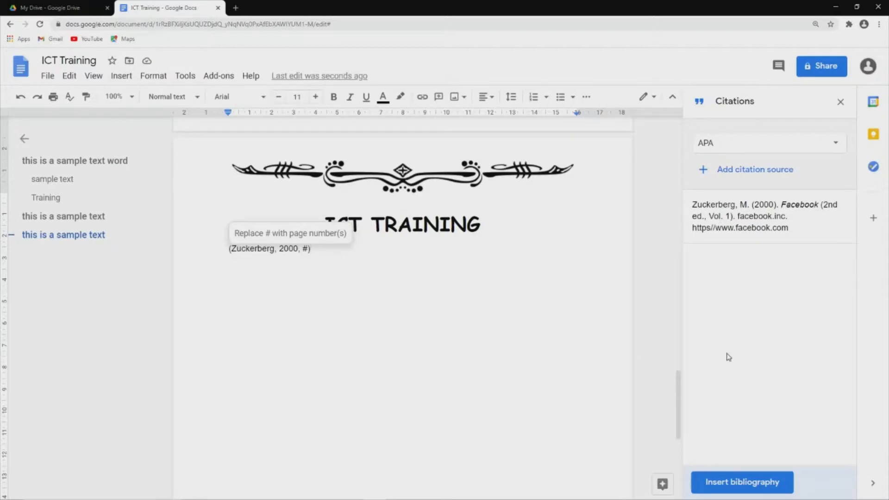
pyautogui.click(749, 483)
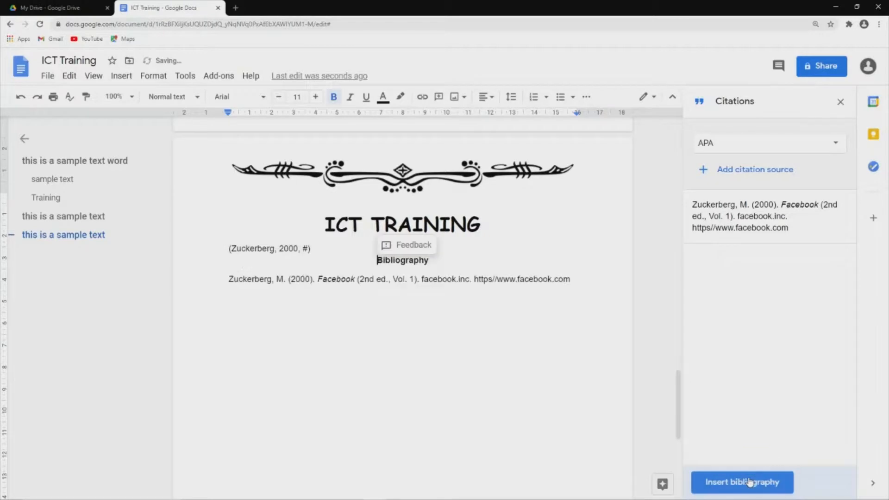
pyautogui.click(272, 279)
pyautogui.click(408, 287)
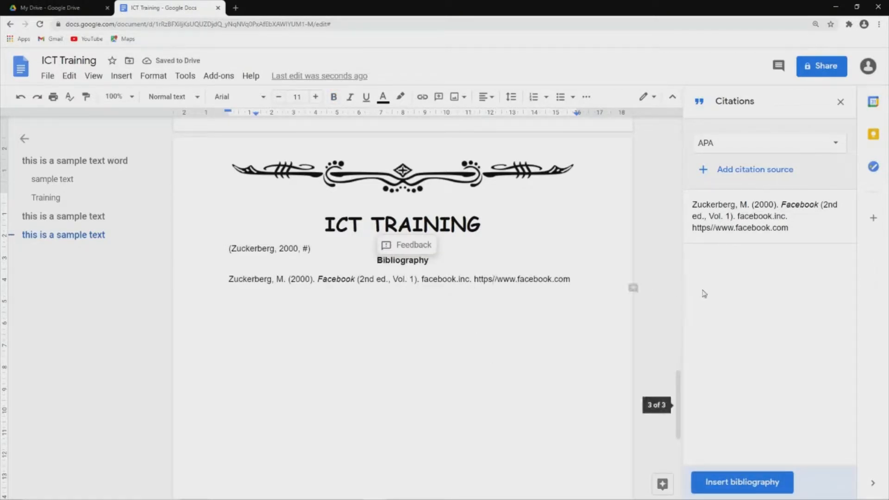
# Start a second citation source with source type Book, accessed by Print.
pyautogui.click(708, 172)
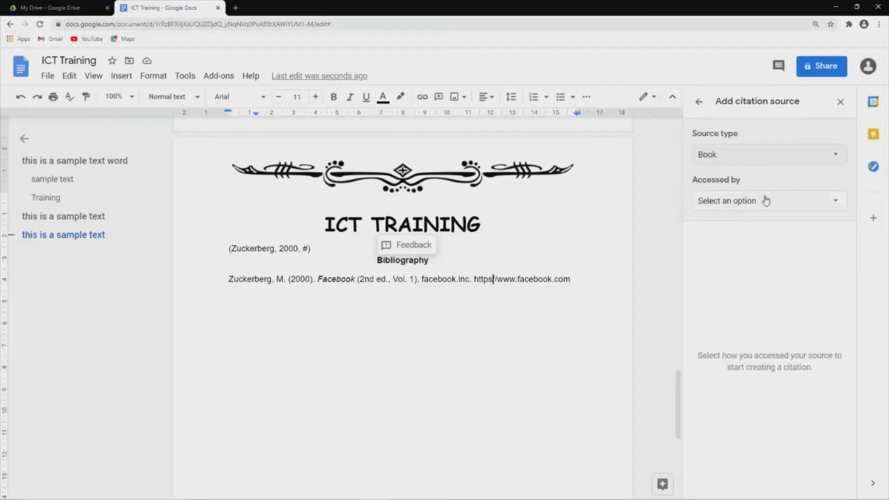
pyautogui.click(760, 155)
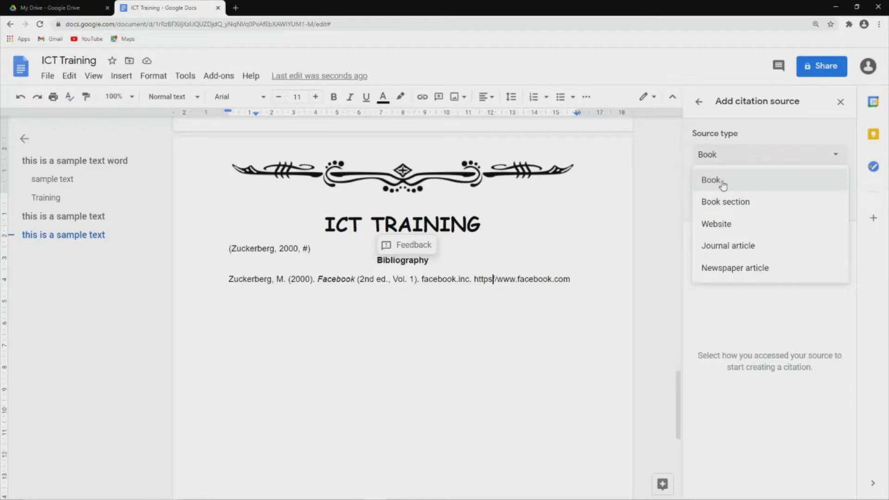
pyautogui.click(722, 183)
pyautogui.click(737, 202)
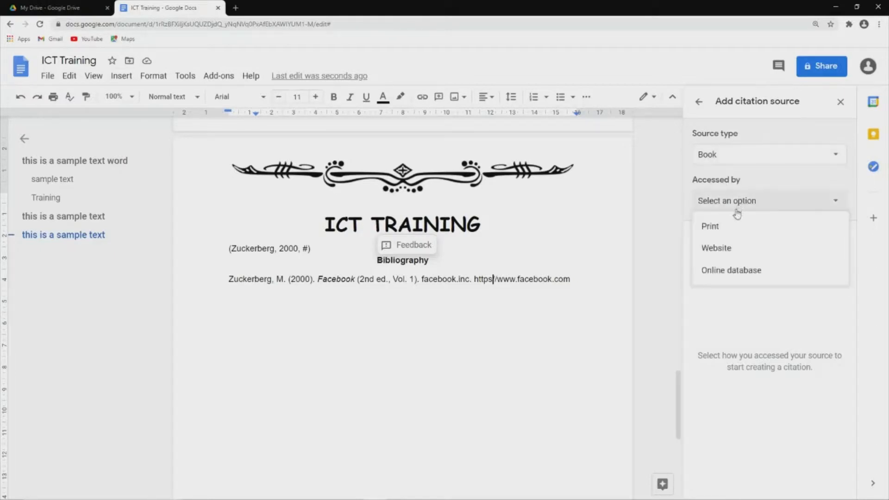
pyautogui.click(730, 229)
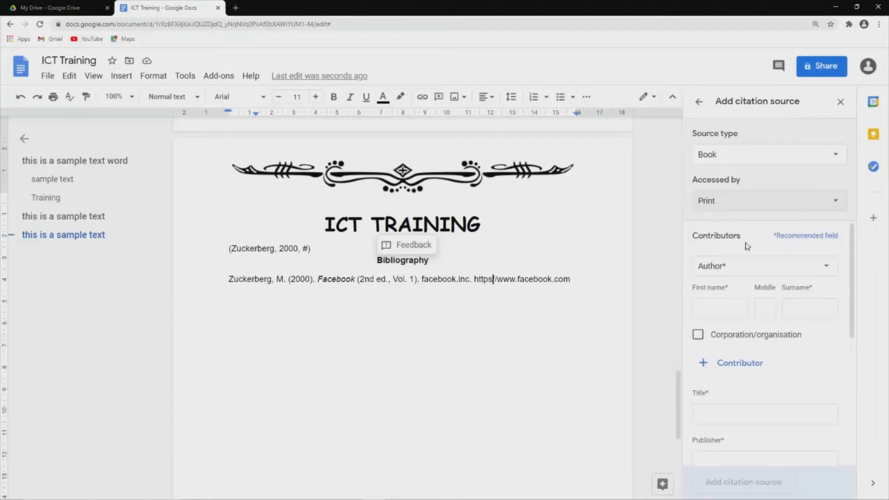
# Keep the contributor as Author and enter the author's first name and surname.
pyautogui.click(737, 268)
pyautogui.click(737, 268)
pyautogui.click(711, 310)
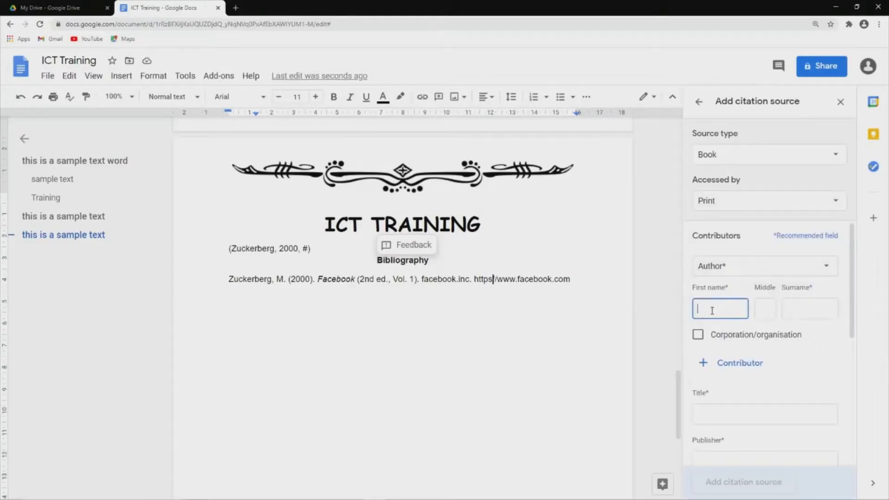
pyautogui.write('Juan')
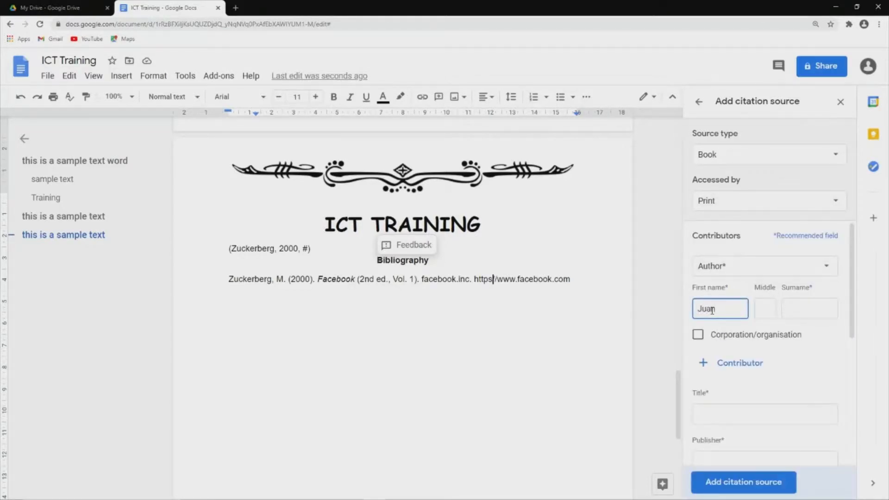
pyautogui.press('Tab')
pyautogui.press('Tab')
pyautogui.write('Dela')
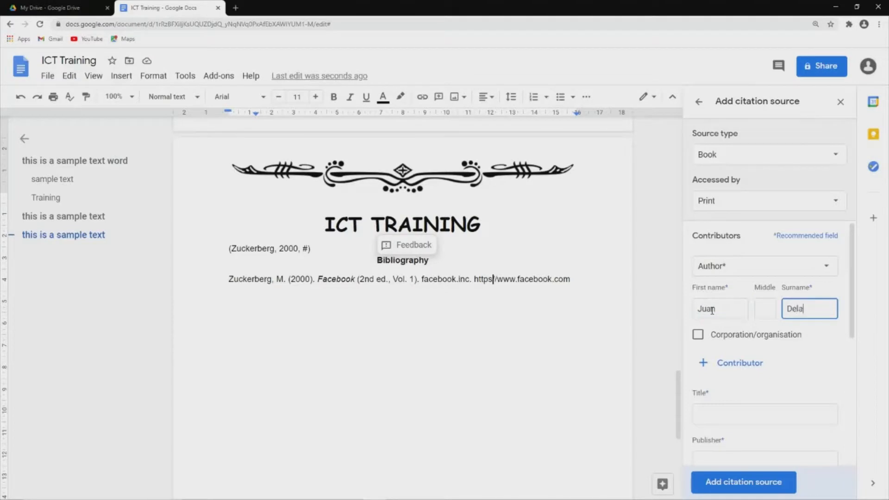
pyautogui.write(' Cruz')
# Set the book's title to "ICT TRAINING", its publisher to "DNSC" and its published year to 2020.
pyautogui.scroll(-2, 722, 314)
pyautogui.click(746, 318)
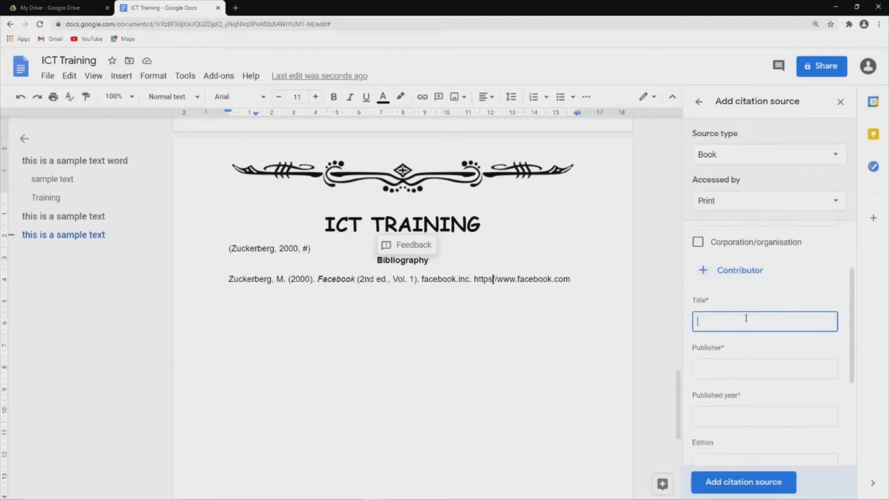
pyautogui.write('ICT TRAINING')
pyautogui.press('Tab')
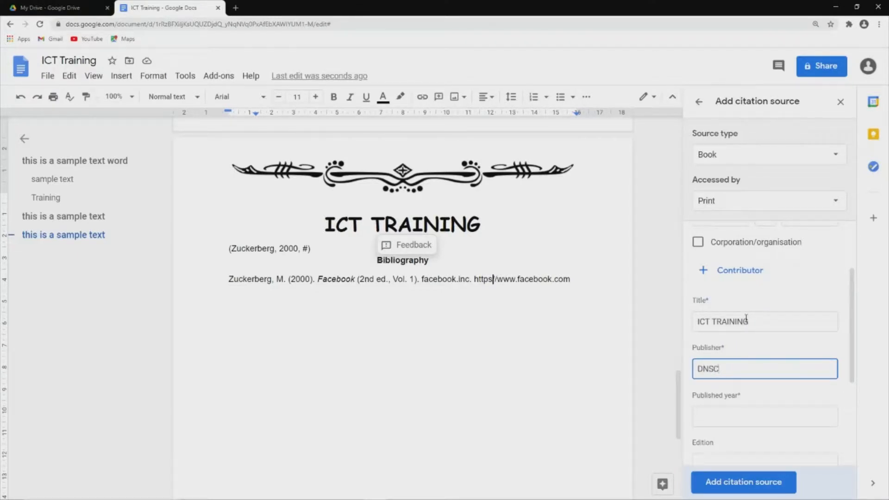
pyautogui.scroll(-1, 746, 319)
pyautogui.click(750, 370)
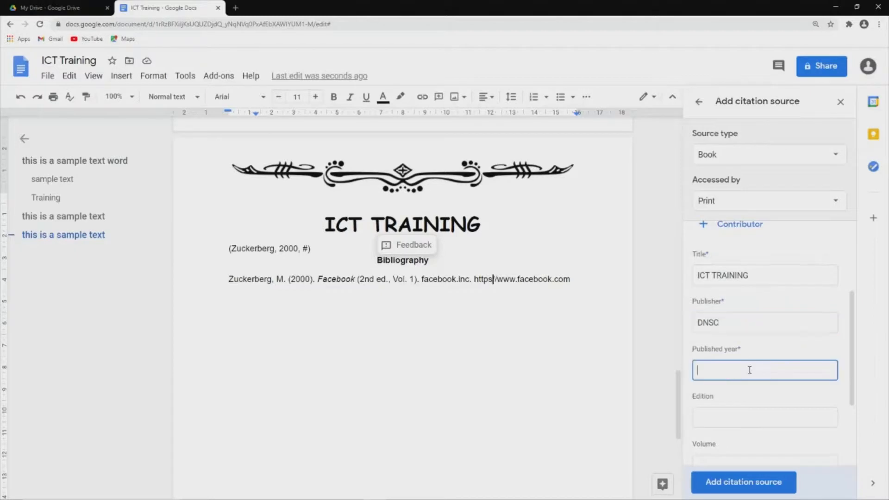
pyautogui.scroll(-2, 750, 361)
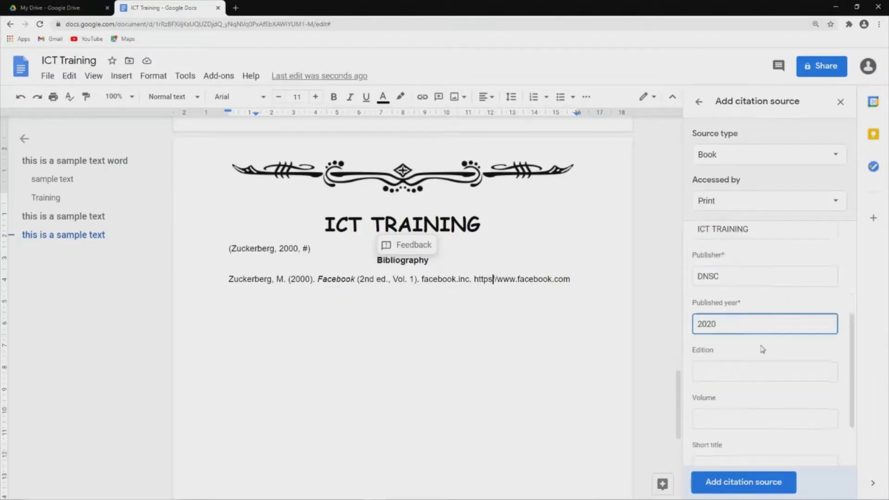
# Fill in edition 1, volume 1 and the short title "Webinsa", and add the ICT TRAINING citation source.
pyautogui.click(753, 324)
pyautogui.write('1')
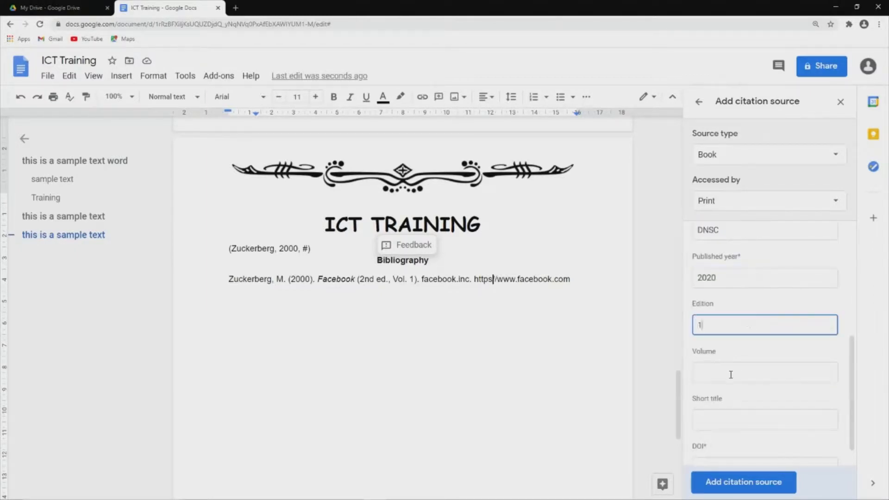
pyautogui.click(730, 373)
pyautogui.write('1')
pyautogui.scroll(-1, 729, 365)
pyautogui.click(731, 392)
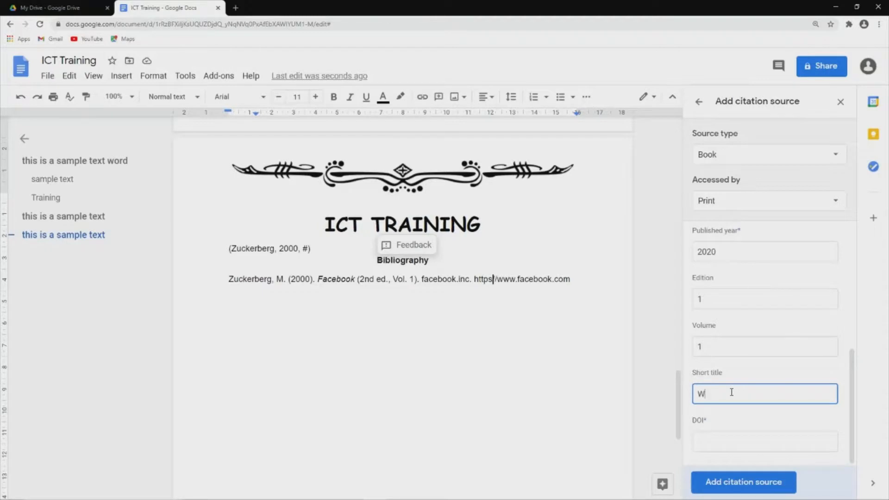
pyautogui.write('Webinsa')
pyautogui.click(753, 485)
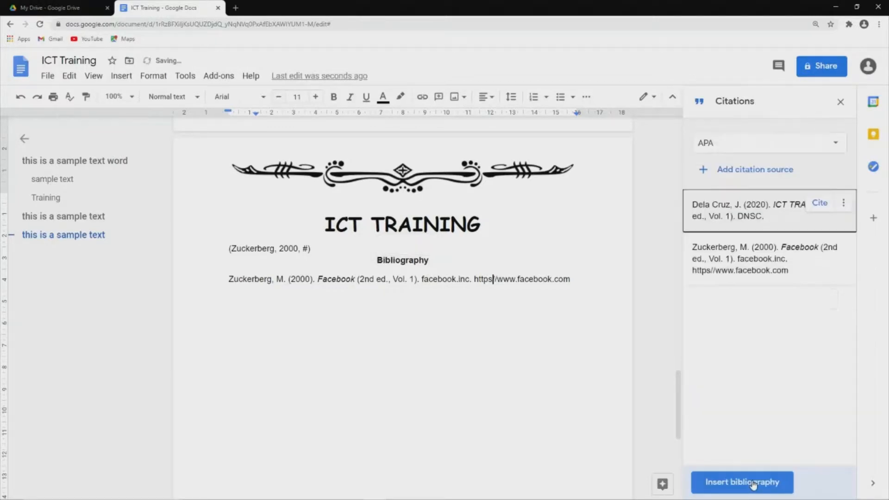
# Insert the ICT TRAINING source's in-text citation right after the existing in-text citation below the heading.
pyautogui.click(815, 203)
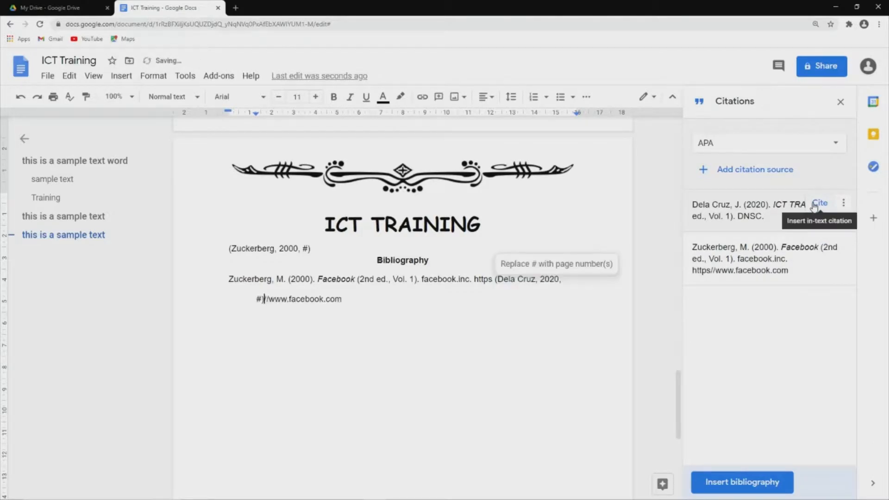
pyautogui.hotkey('ctrl', 'z')
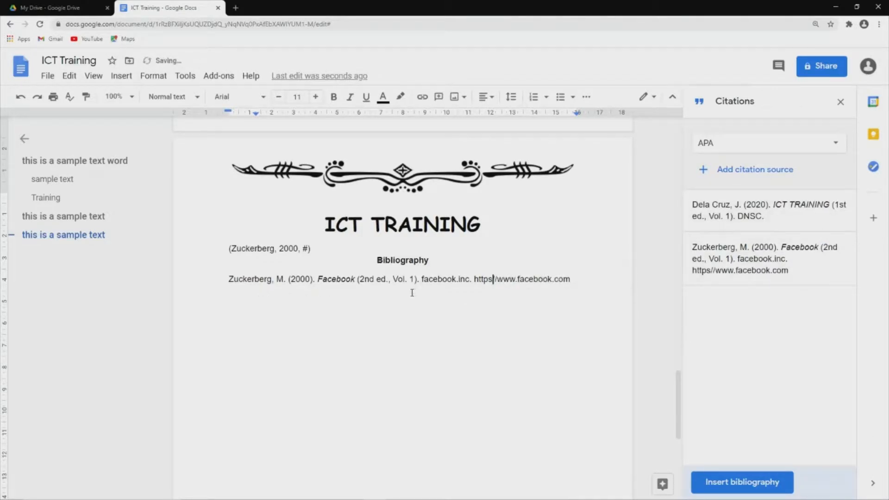
pyautogui.click(329, 249)
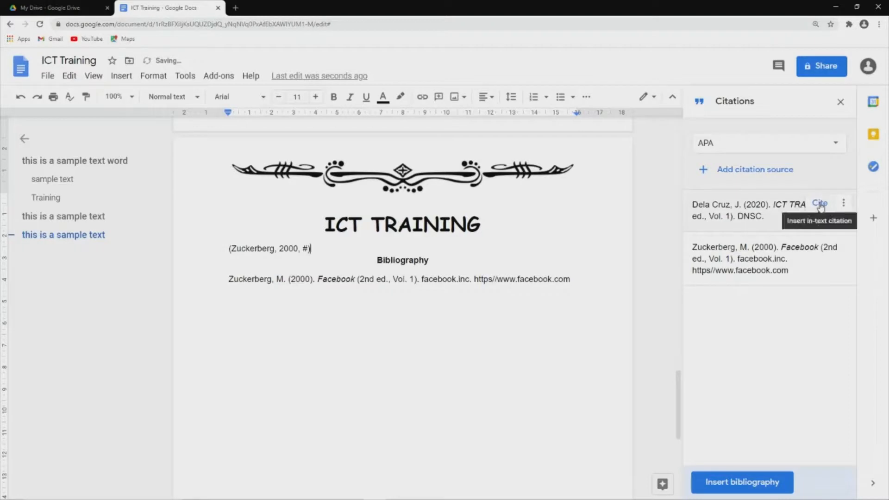
pyautogui.click(819, 203)
# Insert a new bibliography covering both sources after the existing bibliography entry, and place the cursor on the blank line below it.
pyautogui.click(573, 280)
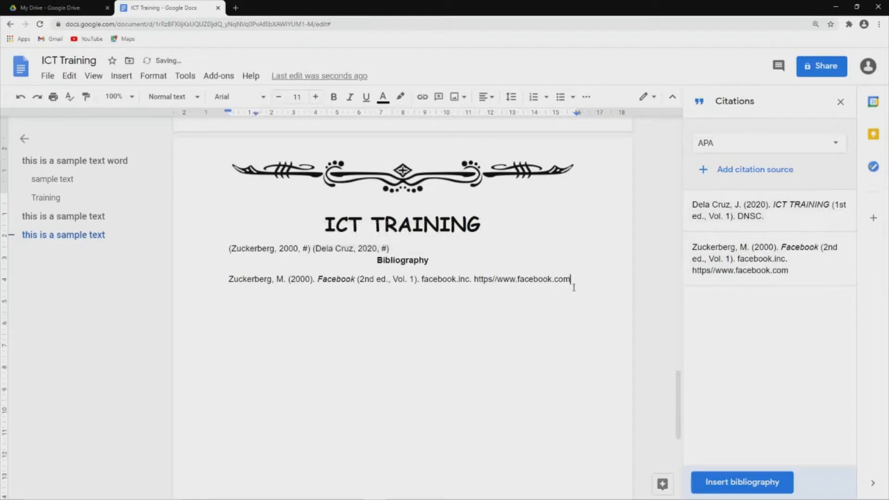
pyautogui.click(741, 481)
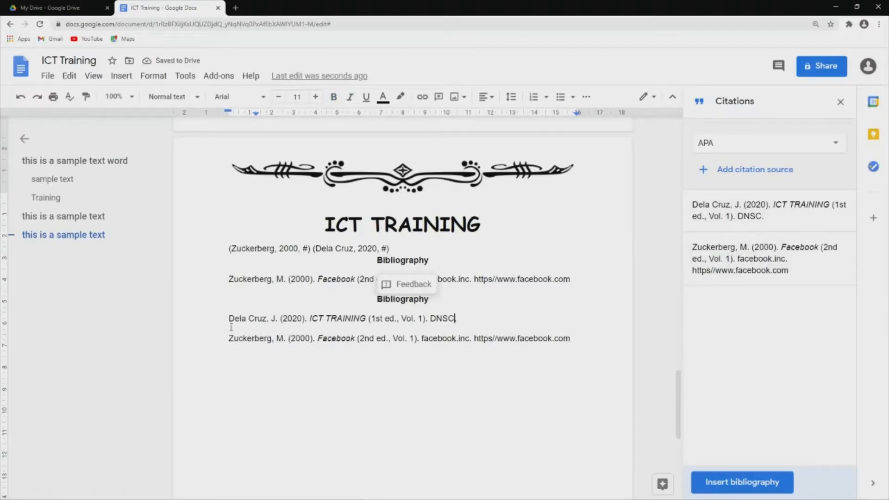
pyautogui.moveTo(229, 321); pyautogui.dragTo(573, 341)
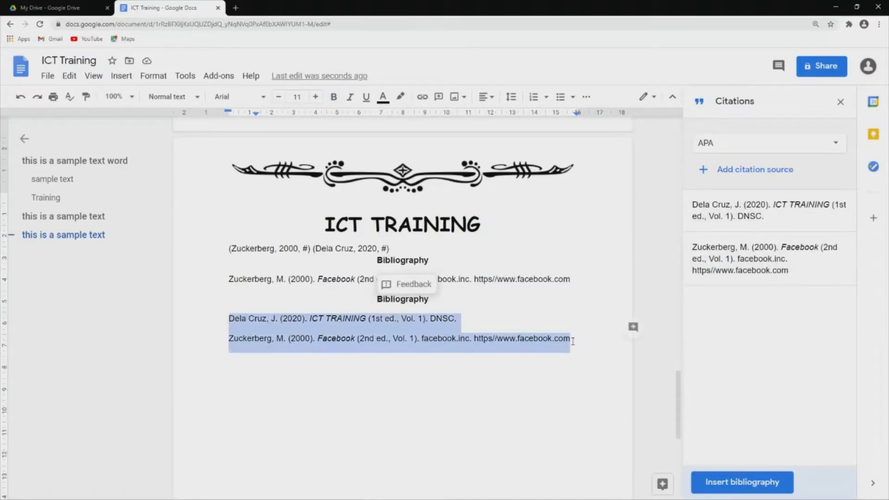
pyautogui.click(546, 358)
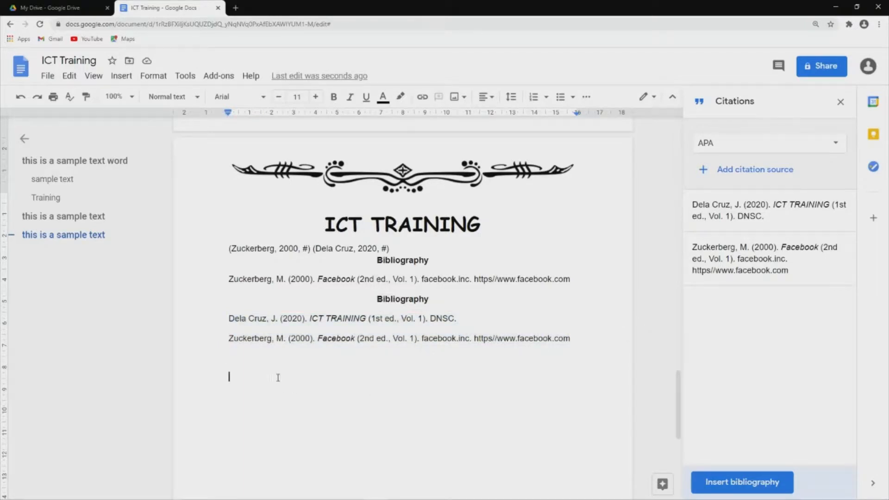
# Open Explore and look through the web results for its suggested topic Mark Zuckerberg.
pyautogui.click(184, 75)
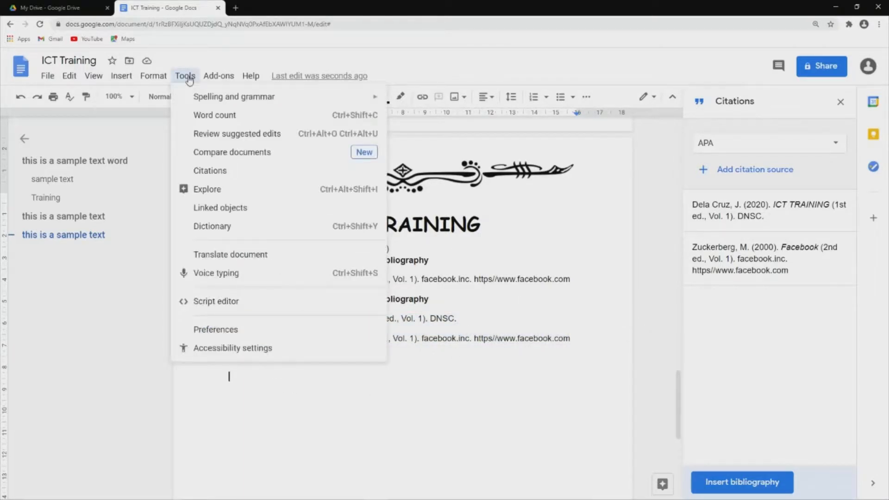
pyautogui.click(237, 189)
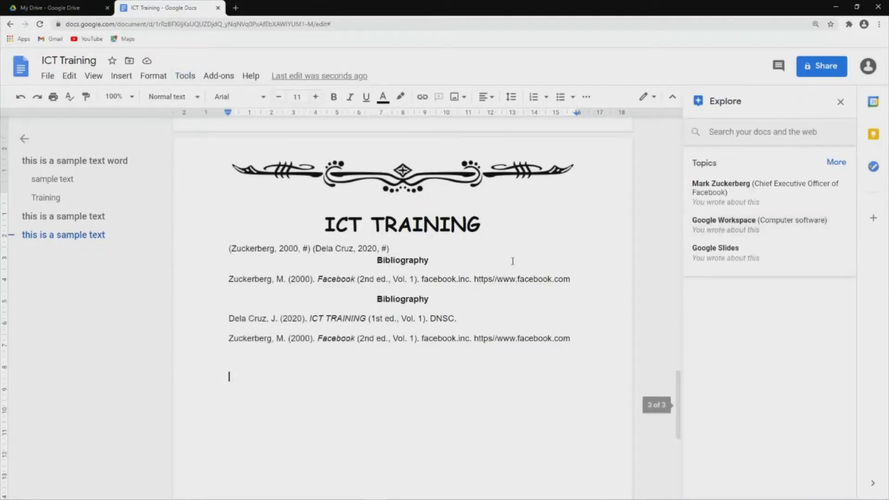
pyautogui.scroll(15, 513, 260)
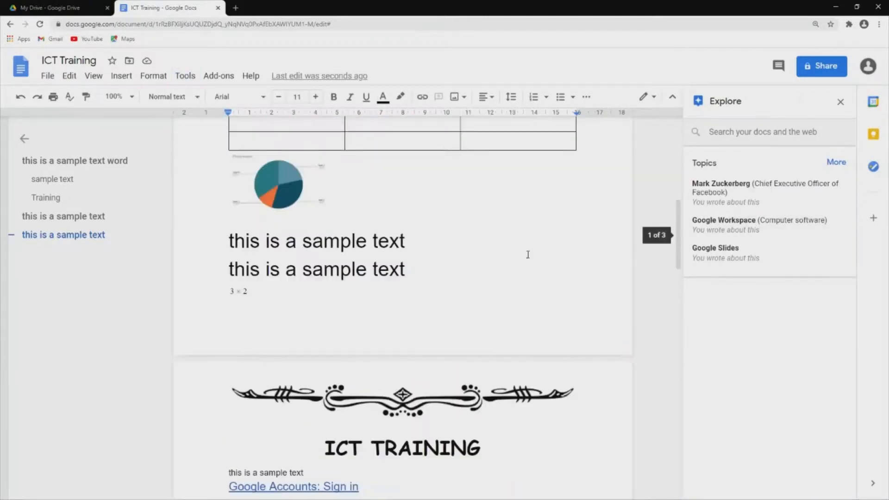
pyautogui.click(757, 132)
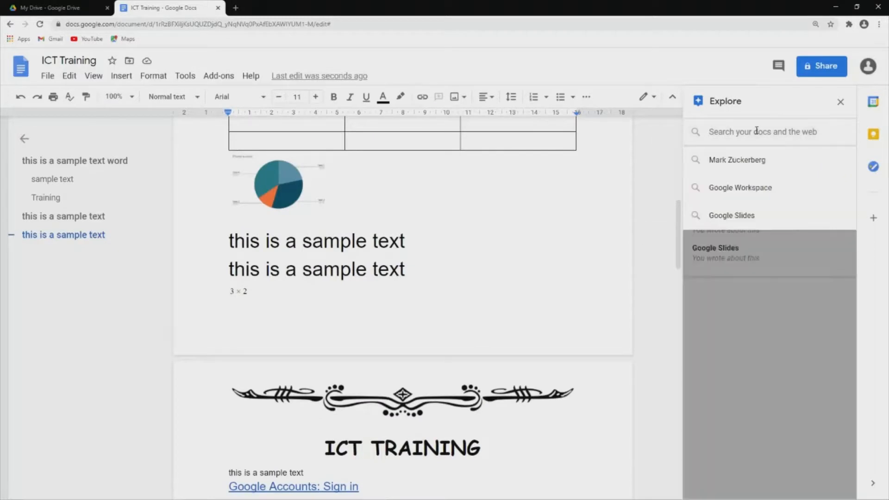
pyautogui.write('hkjhkjkkhjk')
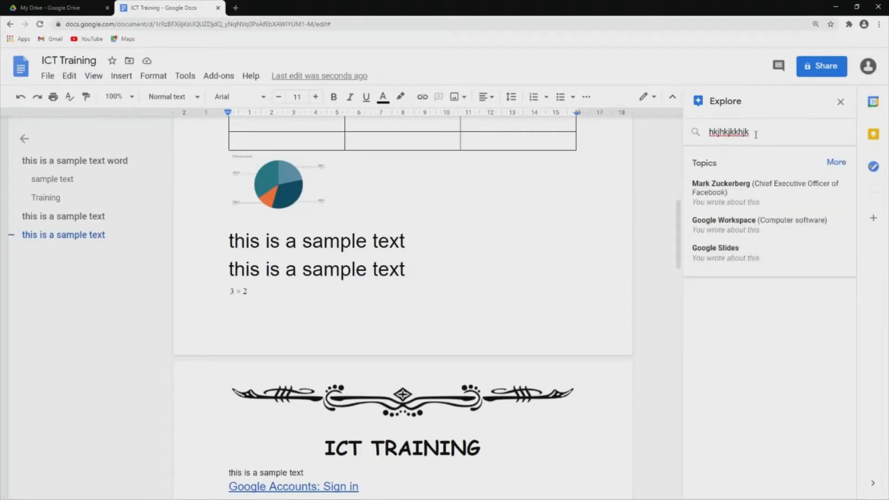
pyautogui.click(737, 196)
pyautogui.scroll(-8, 752, 259)
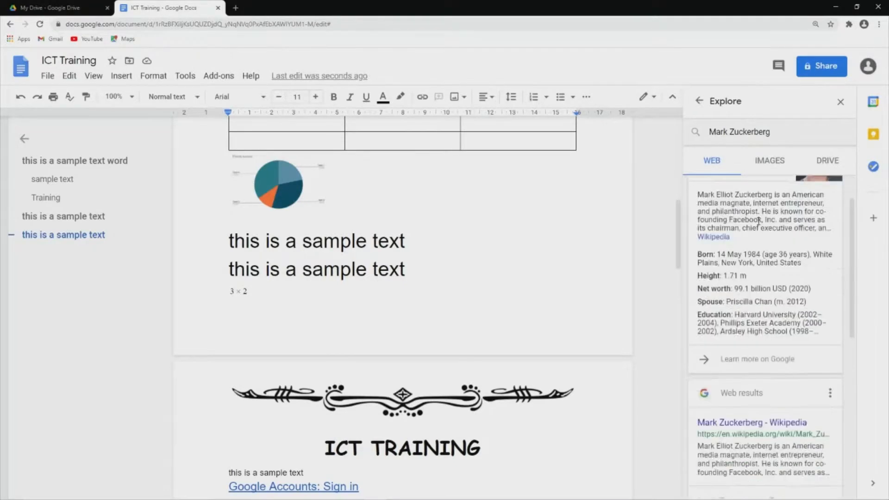
pyautogui.scroll(8, 763, 267)
# Insert the Mark Zuckerberg caricature from Explore's image results into the document at the cursor below the bibliographies.
pyautogui.click(767, 171)
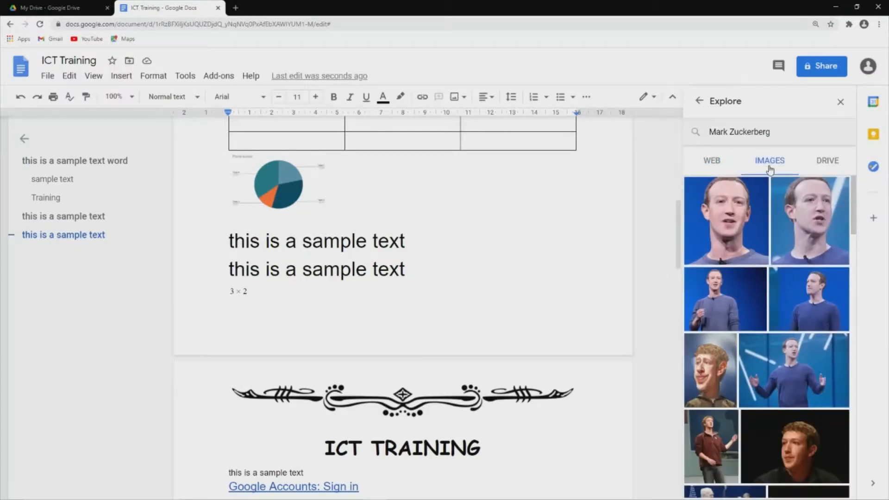
pyautogui.moveTo(718, 359)
pyautogui.click(716, 366)
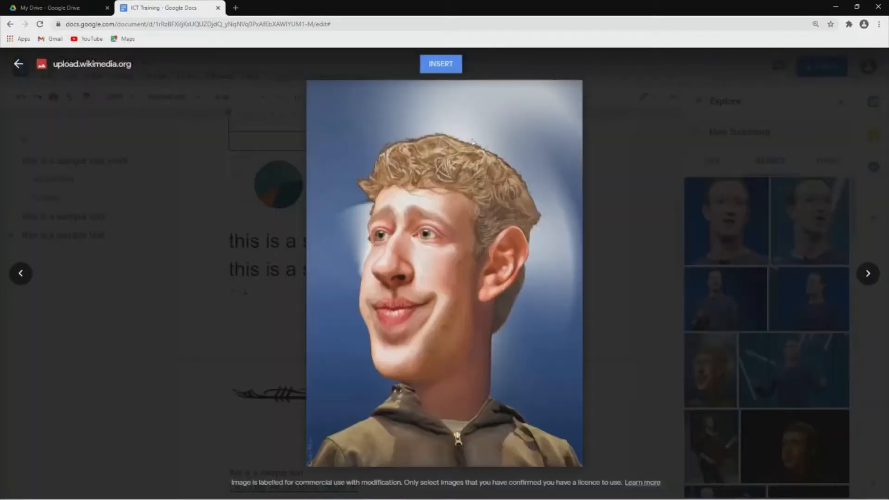
pyautogui.click(438, 68)
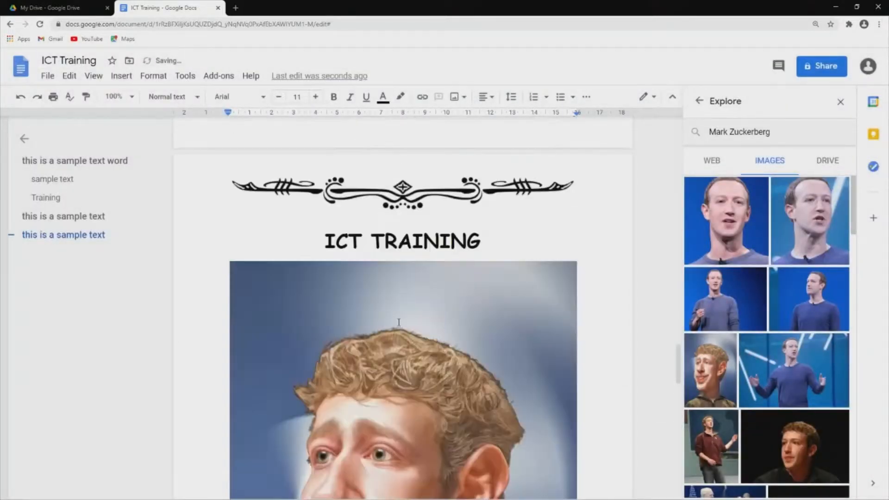
pyautogui.scroll(-4, 401, 321)
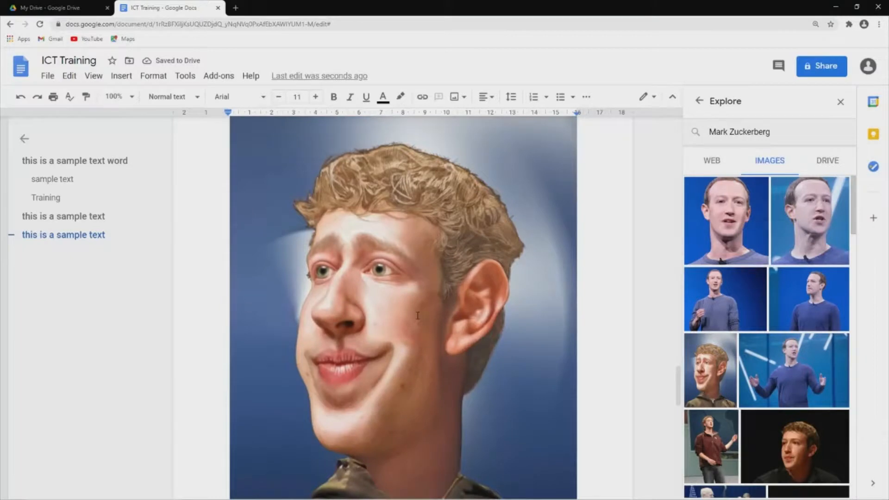
pyautogui.scroll(8, 462, 355)
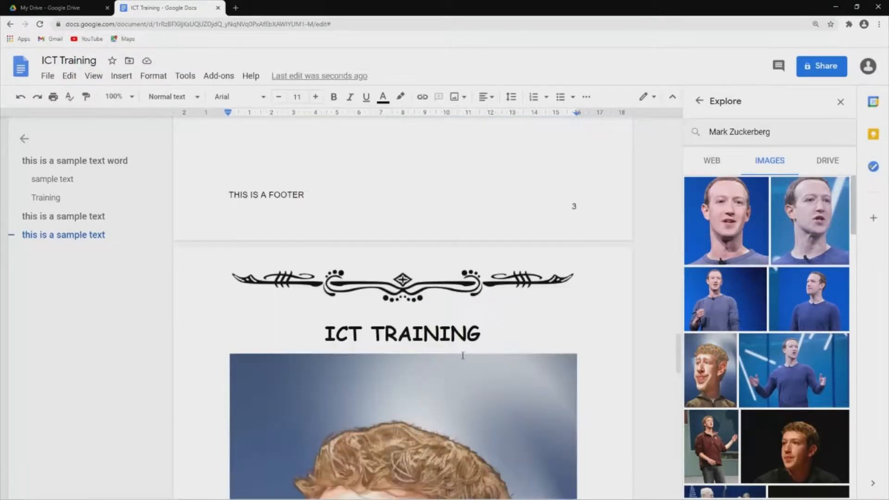
# List the document's linked objects and locate the linked pie chart below the Training table.
pyautogui.click(185, 76)
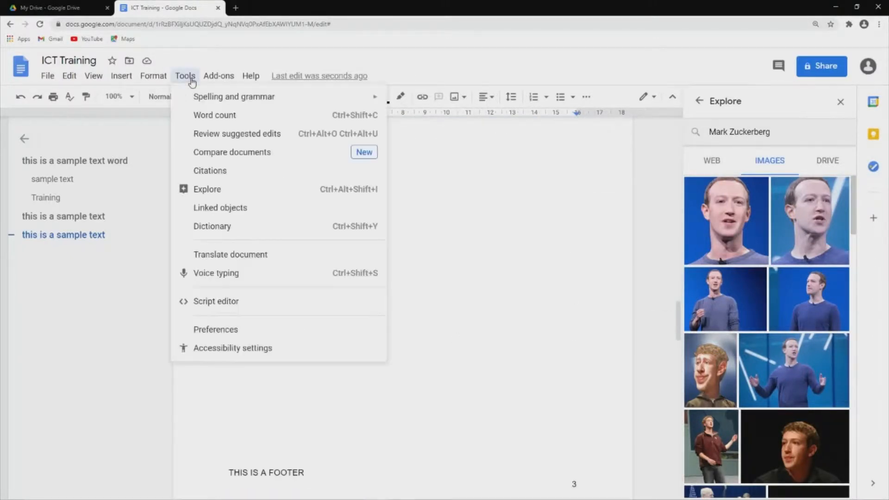
pyautogui.click(242, 212)
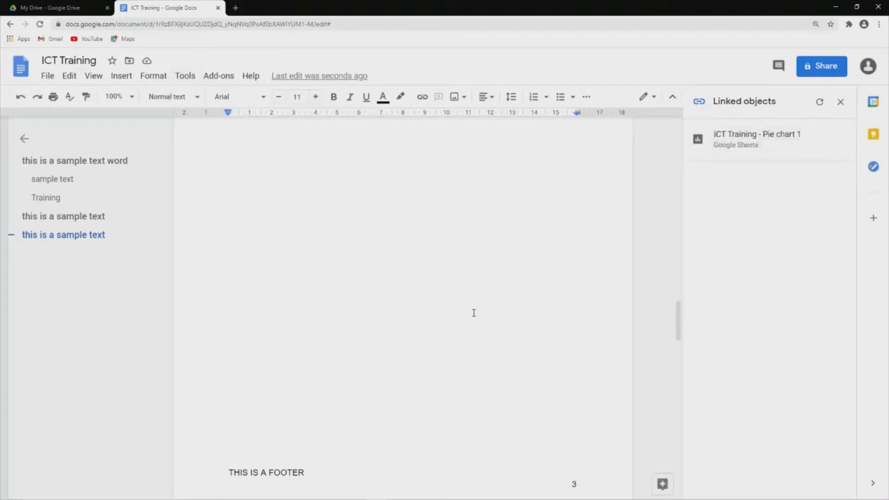
pyautogui.scroll(10, 474, 311)
pyautogui.scroll(-9, 474, 312)
pyautogui.scroll(12, 474, 312)
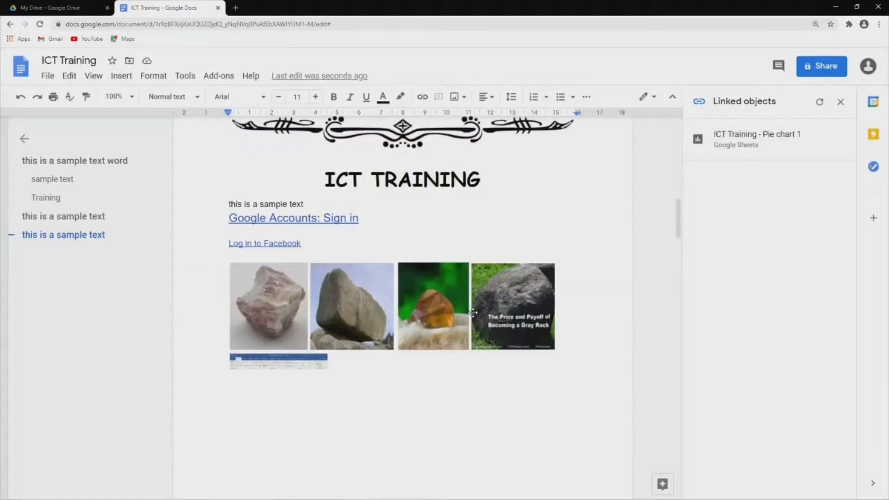
pyautogui.click(260, 273)
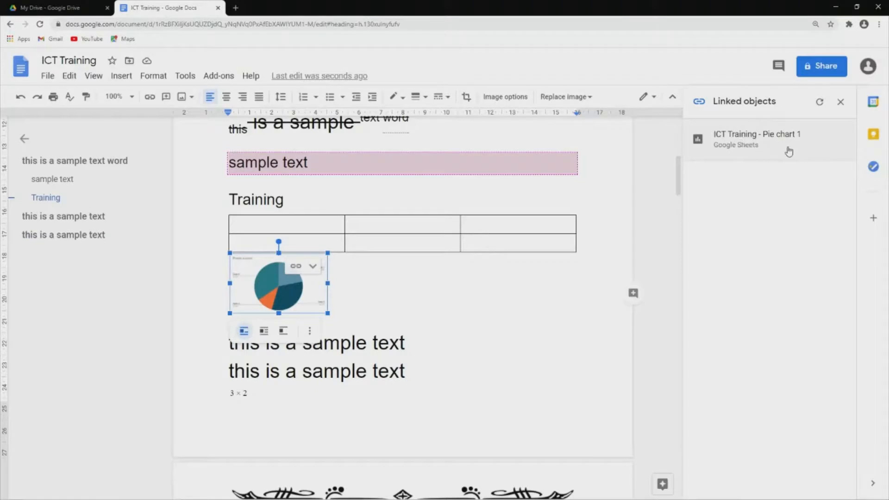
pyautogui.click(385, 311)
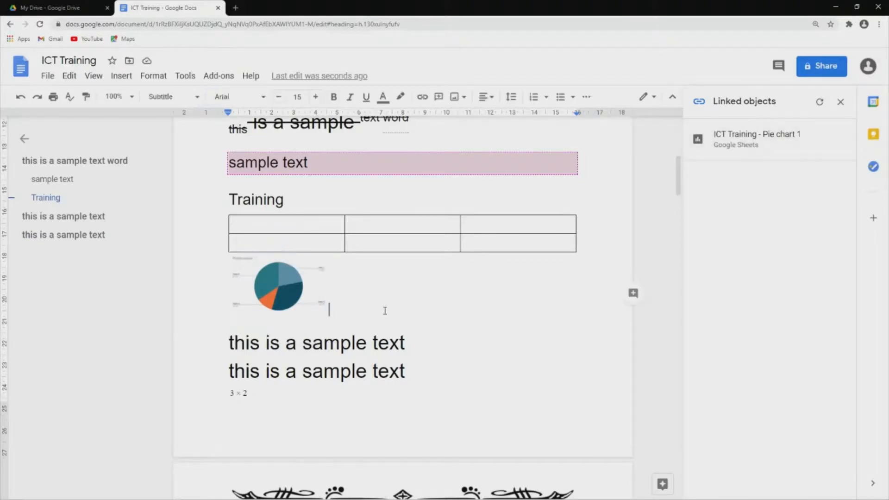
pyautogui.click(310, 291)
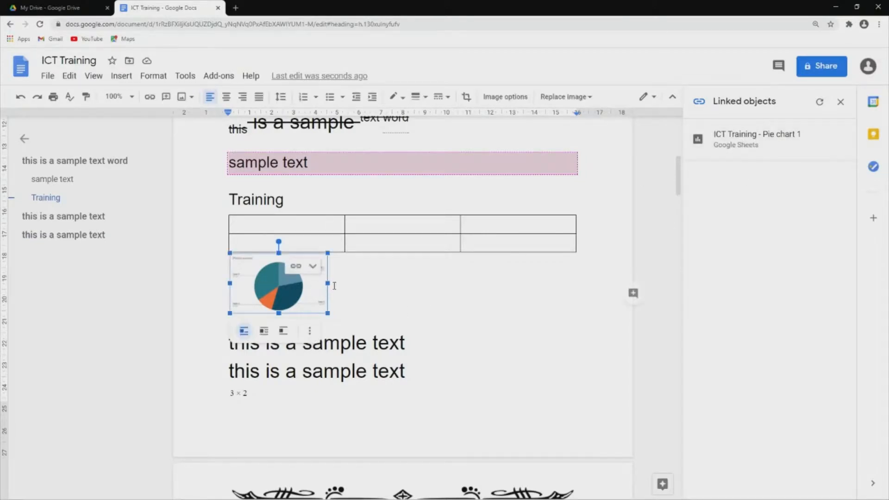
pyautogui.click(334, 286)
pyautogui.scroll(4, 333, 284)
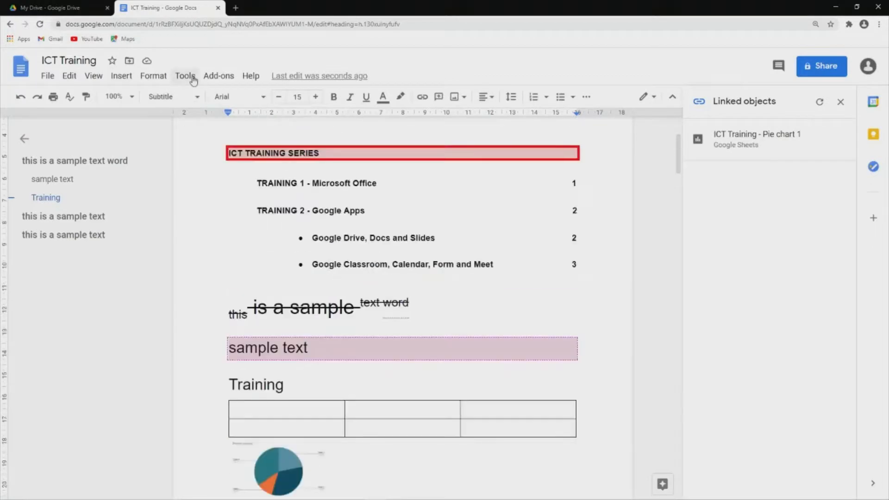
# Look up the word "Training" in the dictionary and clear the search term.
pyautogui.click(193, 81)
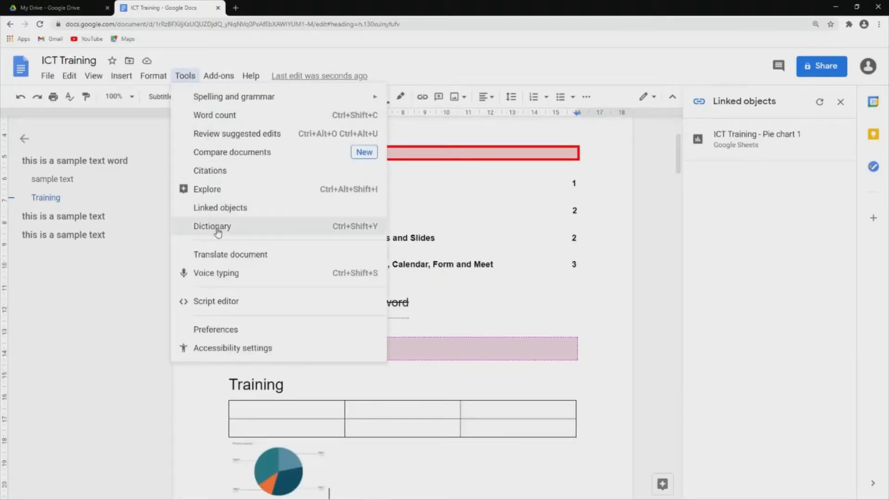
pyautogui.click(244, 227)
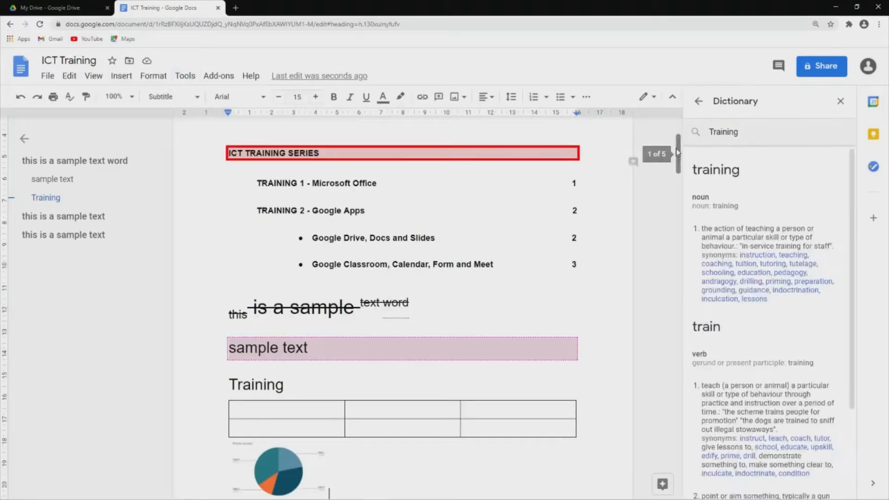
pyautogui.click(758, 134)
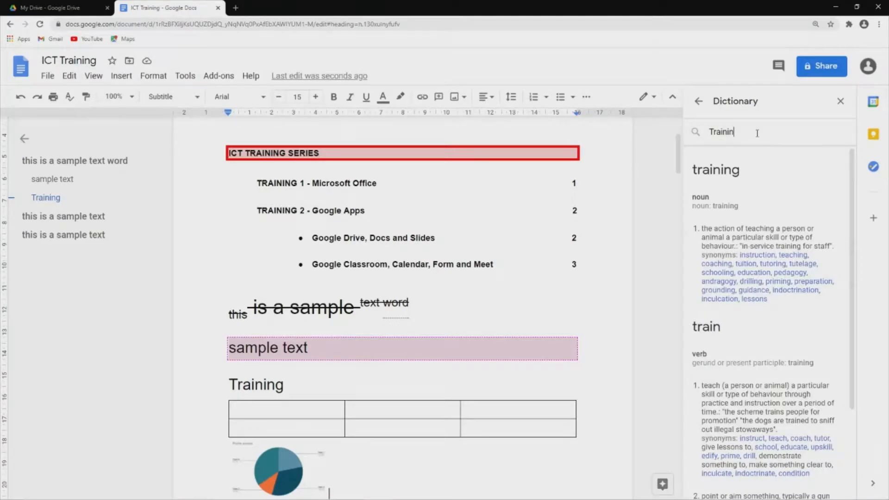
pyautogui.press('BackSpace')
pyautogui.press('BackSpace')
pyautogui.press('BackSpace')
pyautogui.press('BackSpace')
pyautogui.press('BackSpace')
pyautogui.press('BackSpace')
pyautogui.press('BackSpace')
pyautogui.write('d')
pyautogui.press('BackSpace')
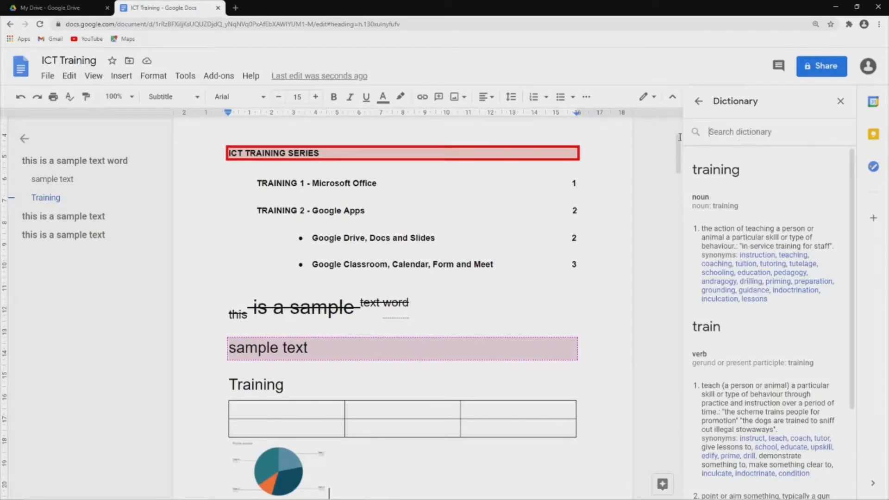
# Start a translated copy of the document, keeping the title "Translated copy of ICT Training".
pyautogui.click(185, 76)
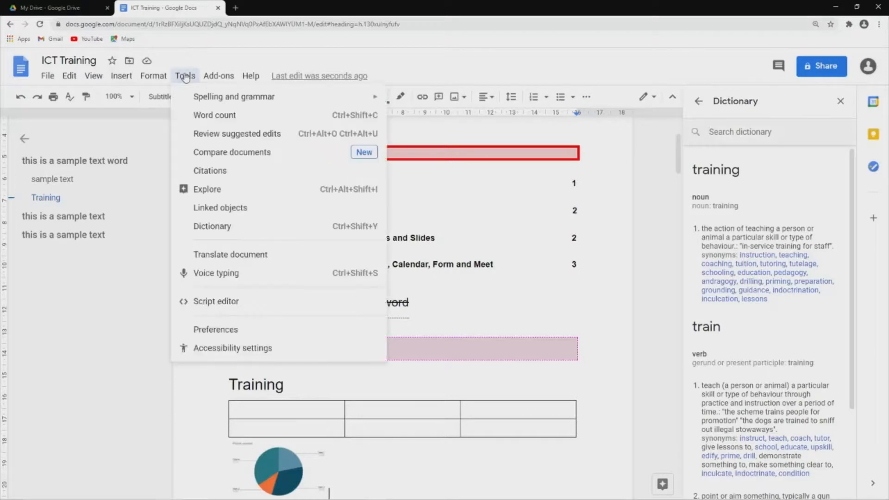
pyautogui.click(228, 261)
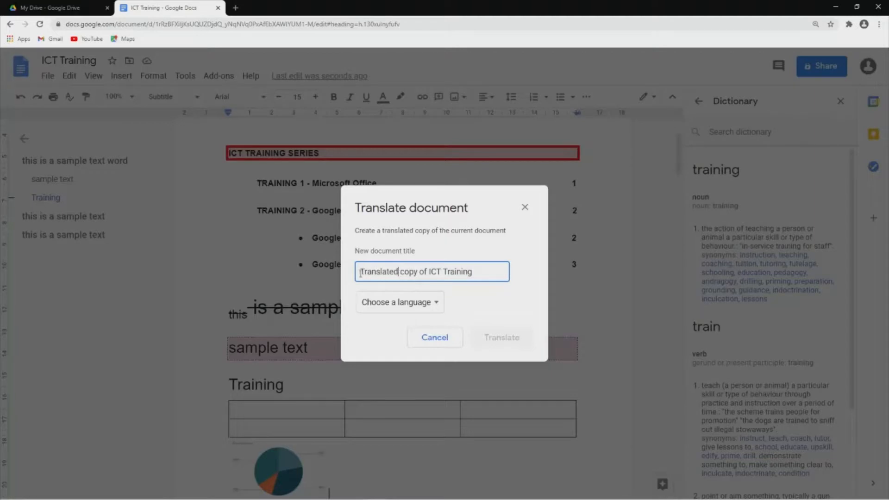
pyautogui.moveTo(361, 273); pyautogui.dragTo(419, 272)
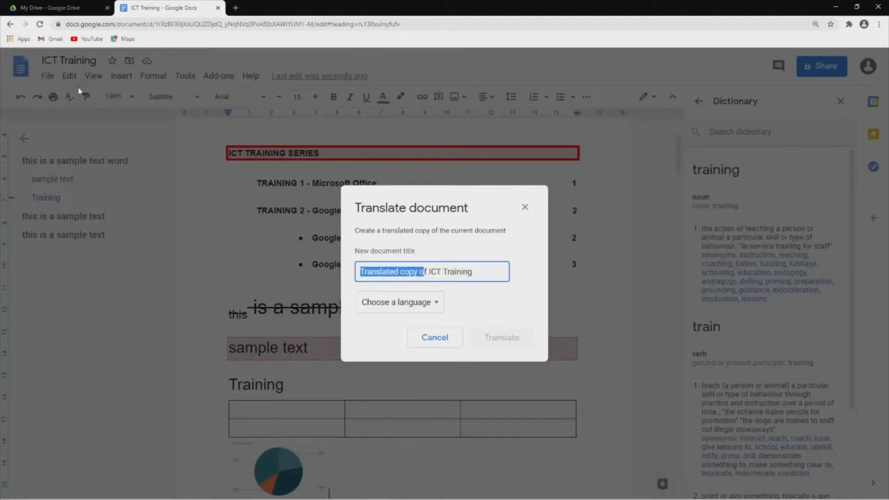
pyautogui.click(497, 274)
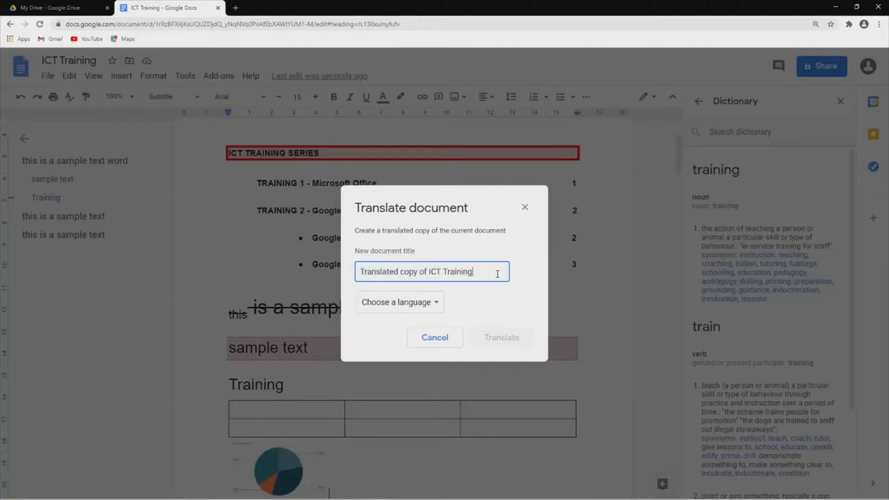
# Choose Filipino as the target language, create the translated copy and look through its pages.
pyautogui.click(438, 306)
pyautogui.scroll(-1, 426, 371)
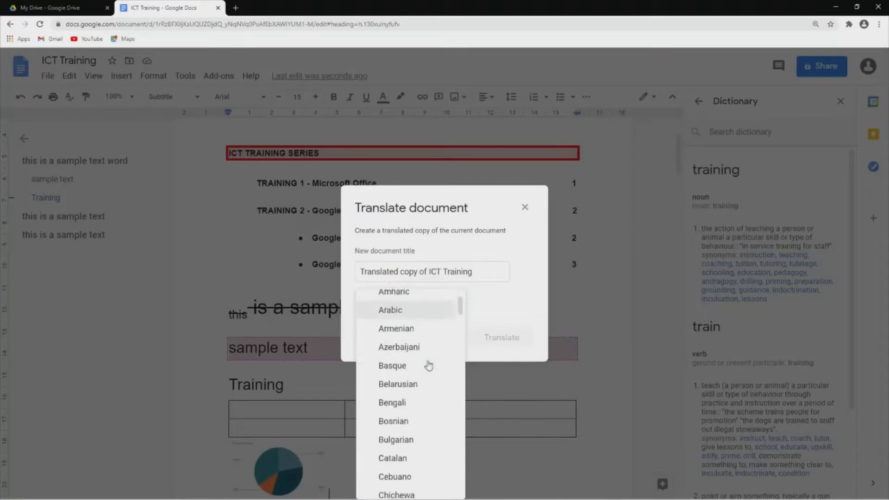
pyautogui.scroll(-2, 428, 365)
pyautogui.scroll(4, 398, 393)
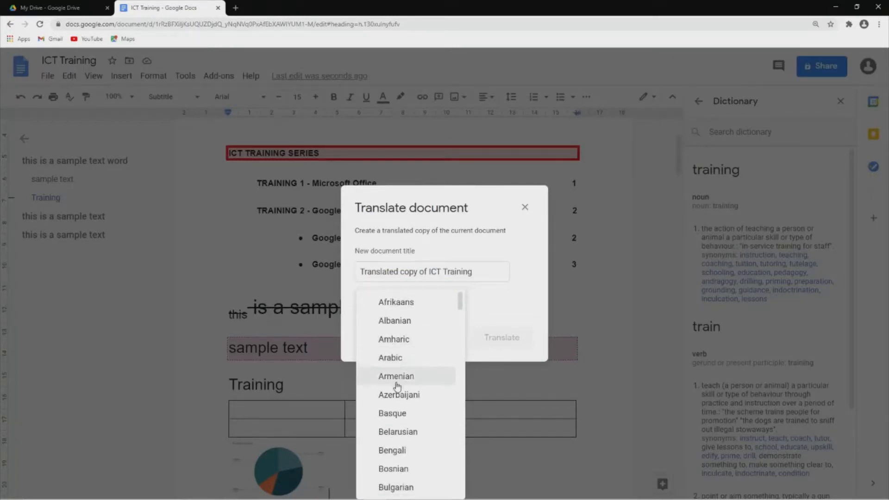
pyautogui.scroll(-1, 399, 394)
pyautogui.scroll(-1, 431, 440)
pyautogui.scroll(2, 408, 444)
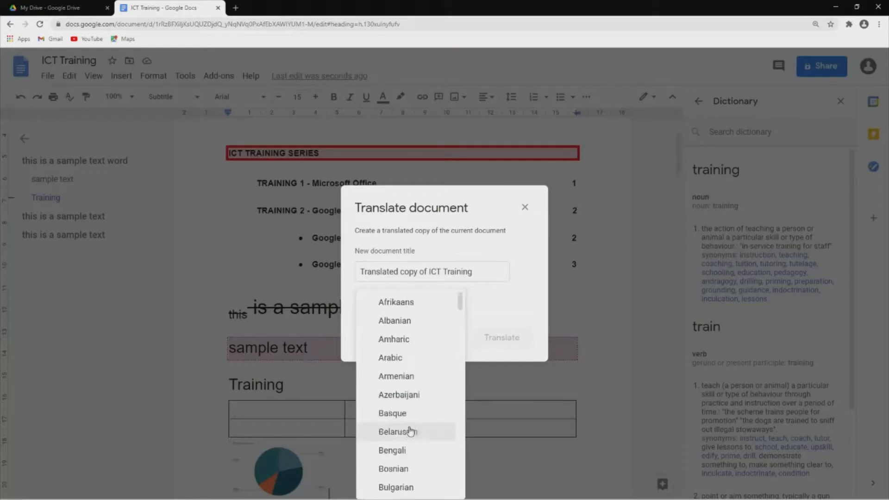
pyautogui.scroll(-1, 410, 428)
pyautogui.scroll(-4, 409, 425)
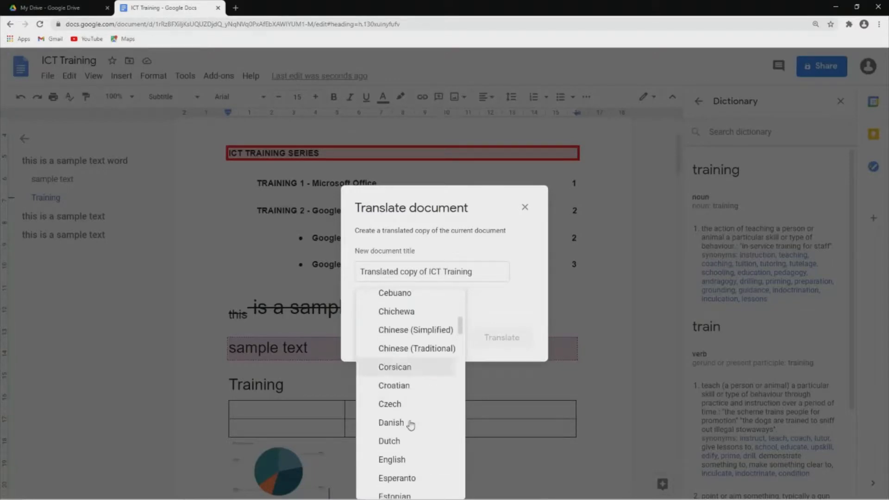
pyautogui.scroll(-1, 409, 423)
pyautogui.click(397, 469)
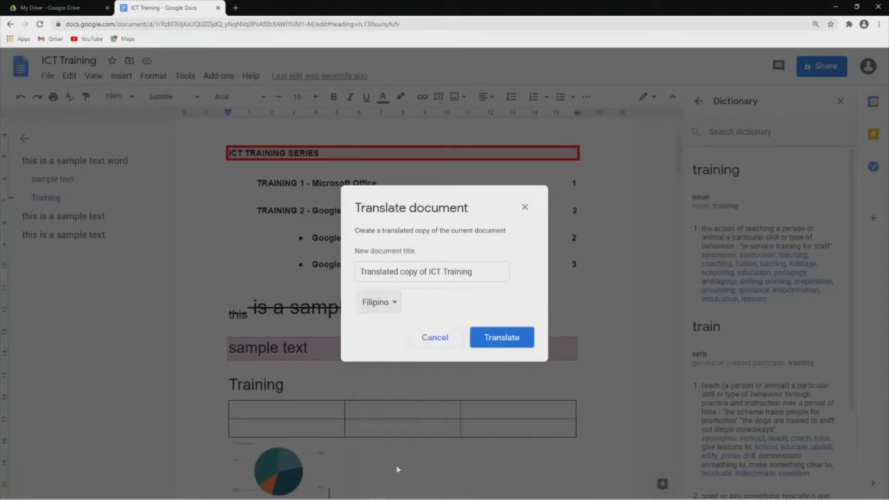
pyautogui.click(501, 337)
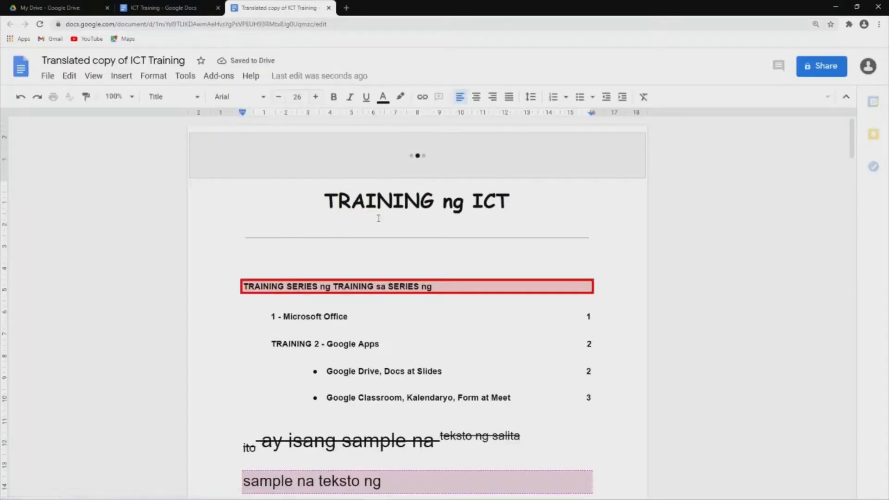
pyautogui.scroll(-3, 385, 280)
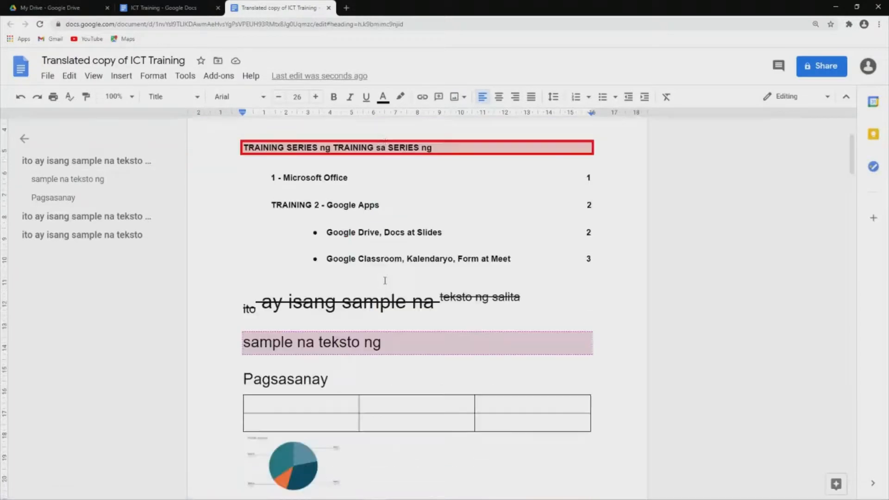
pyautogui.scroll(-6, 385, 281)
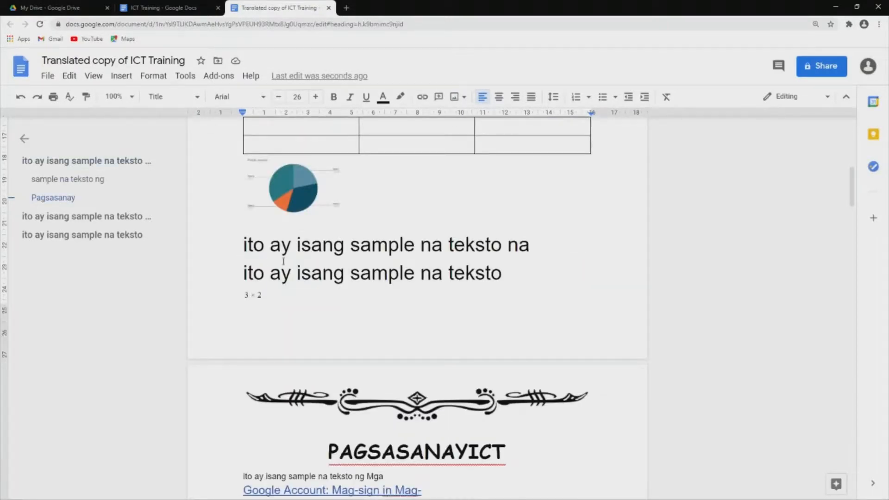
pyautogui.scroll(-8, 383, 274)
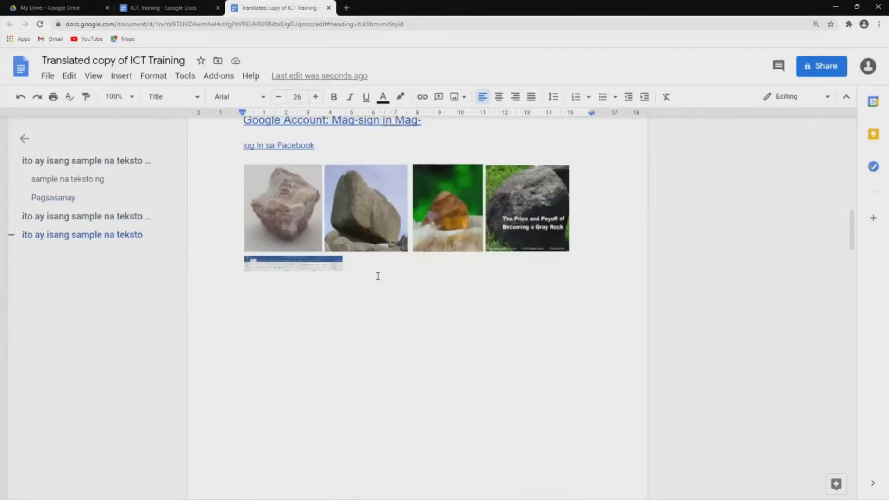
# Close the translated copy, check for it in My Drive and return to the ICT Training document.
pyautogui.click(328, 7)
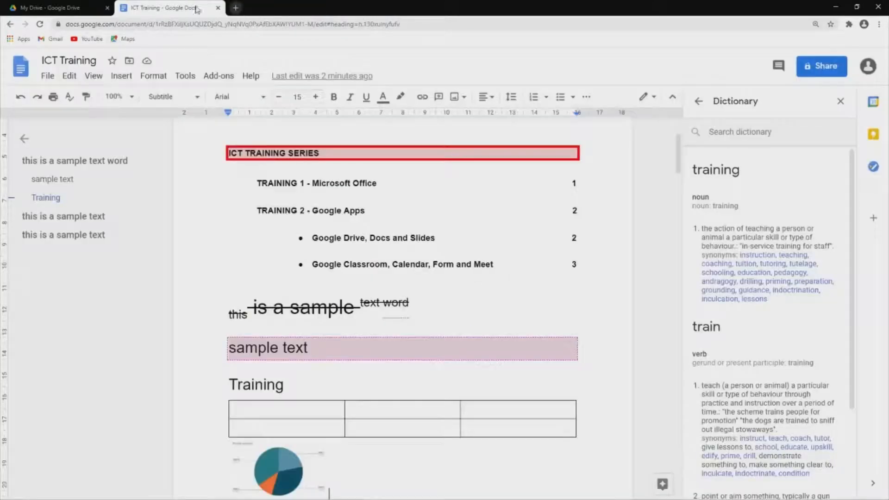
pyautogui.click(74, 5)
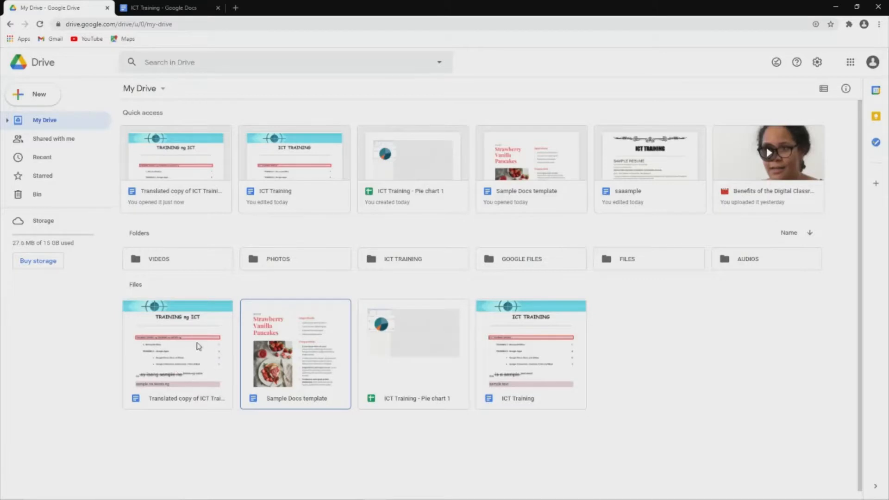
pyautogui.click(153, 6)
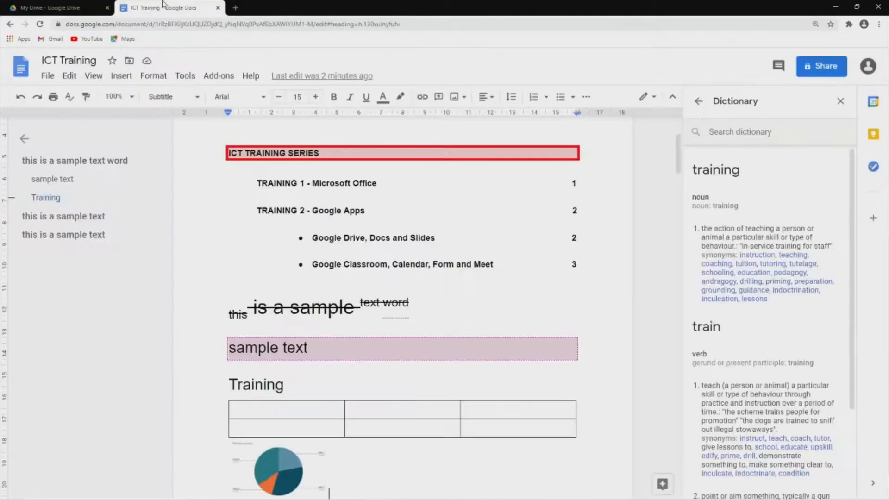
# Place the cursor in the blank area below the rock images on the second page and open voice typing.
pyautogui.click(194, 81)
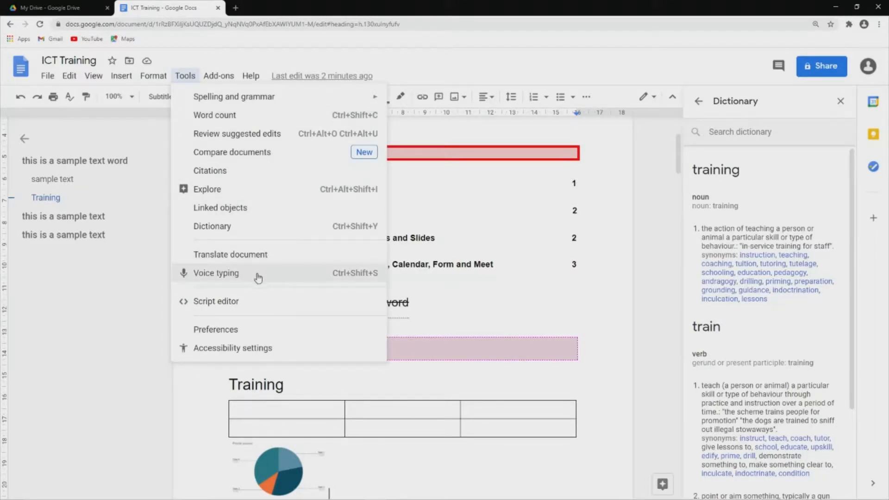
pyautogui.click(459, 307)
pyautogui.scroll(-3, 459, 307)
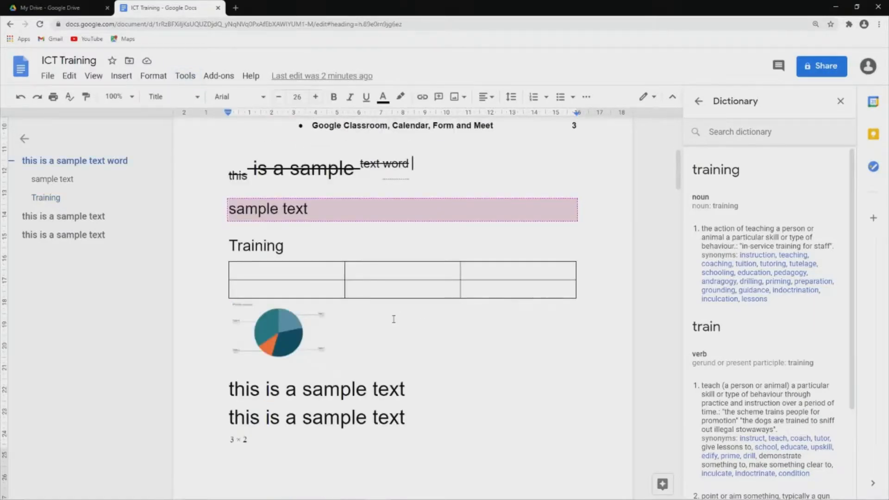
pyautogui.scroll(-2, 346, 242)
pyautogui.scroll(-12, 405, 329)
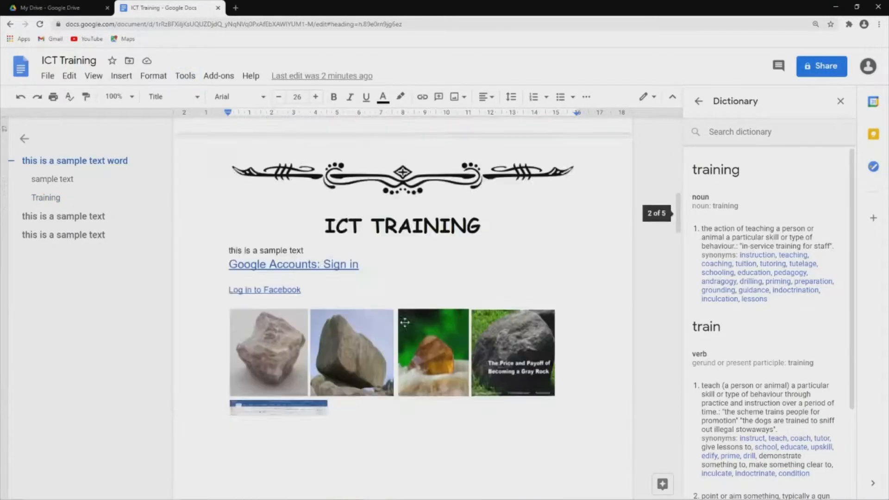
pyautogui.click(336, 225)
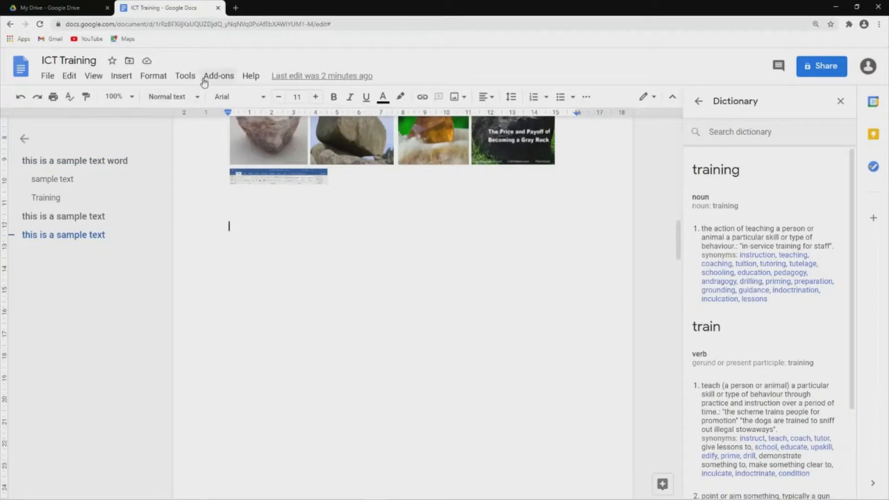
pyautogui.click(185, 77)
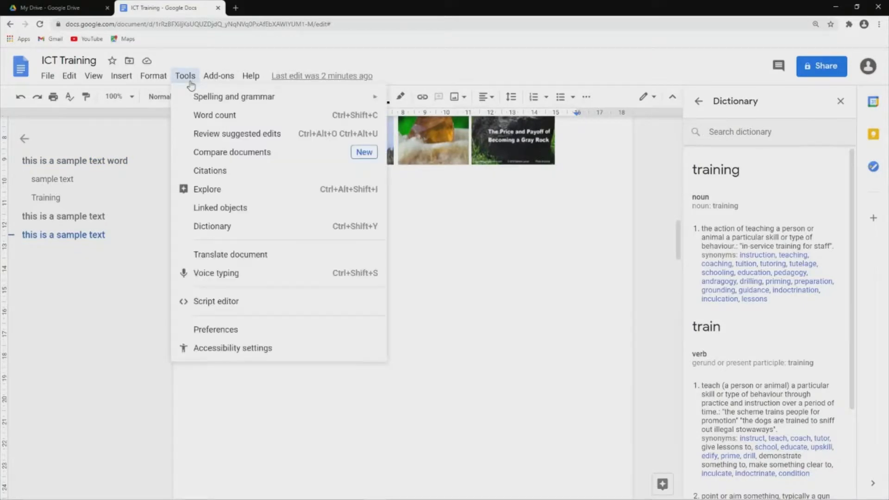
pyautogui.click(216, 273)
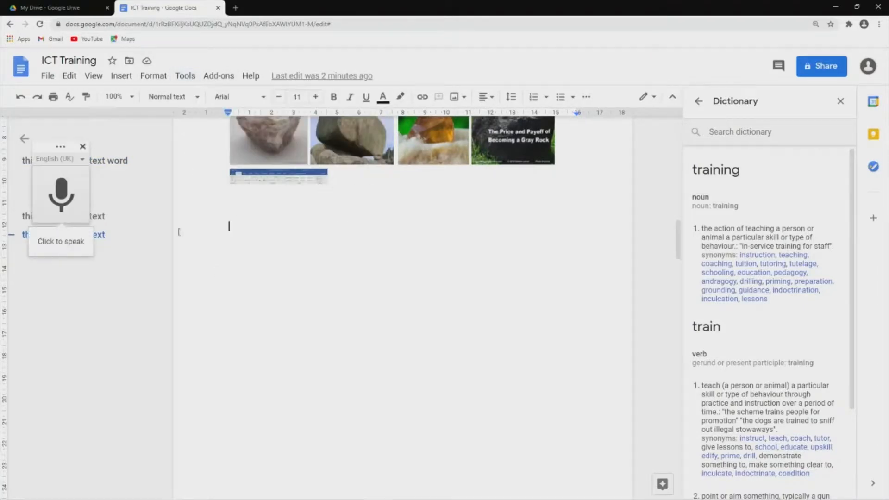
# Close the voice typing tool and bring it back.
pyautogui.click(181, 77)
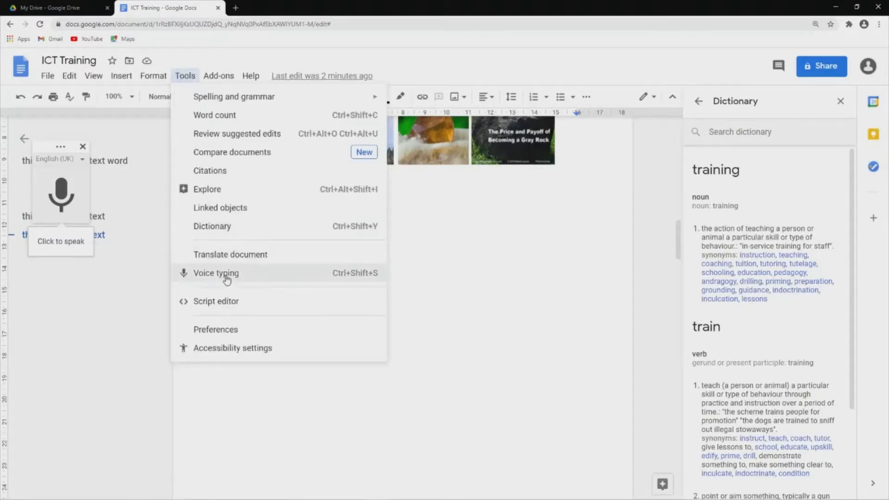
pyautogui.click(257, 273)
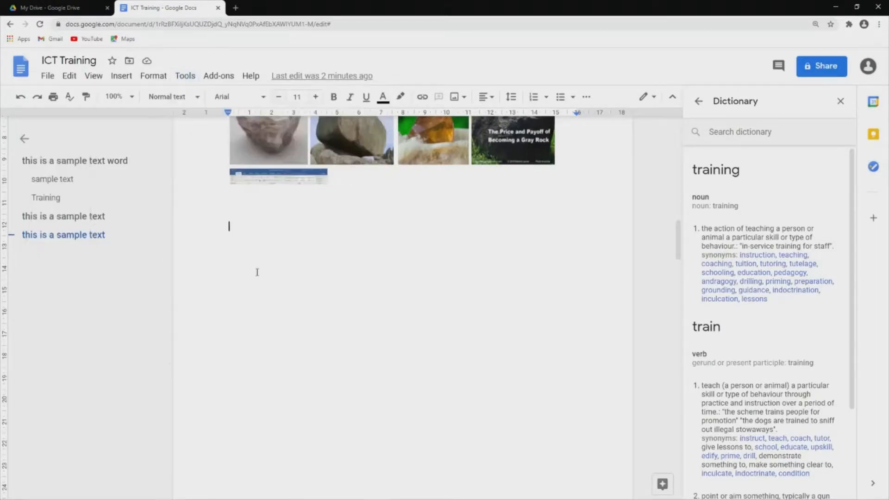
pyautogui.click(186, 76)
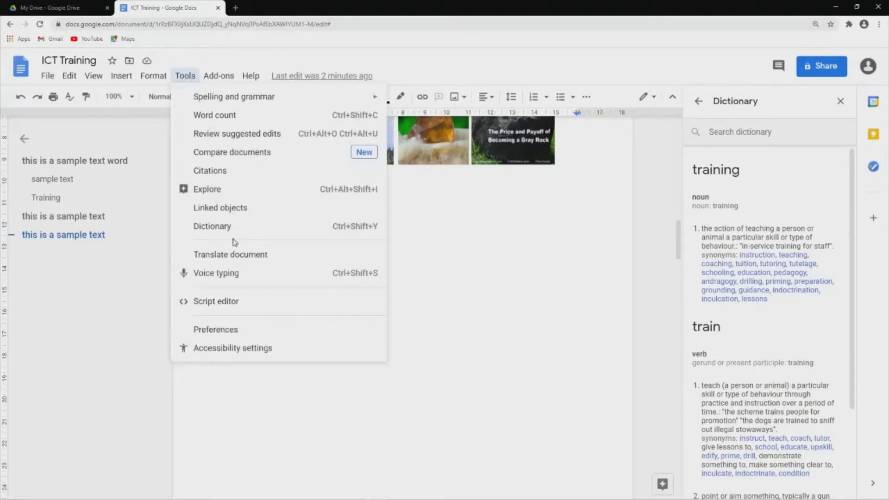
pyautogui.click(230, 274)
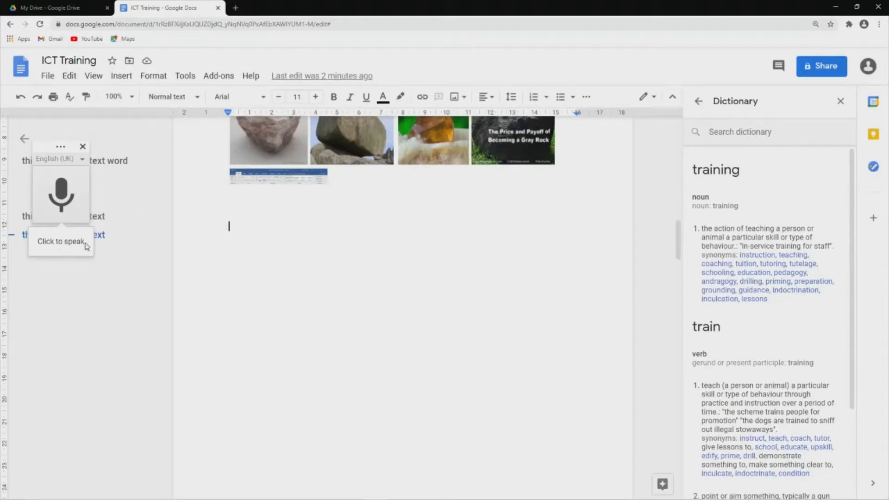
# Dictate a paragraph starting "All right so it basically types whatever word you say" and ending "just click on the mic icon", and stop the recording.
pyautogui.click(58, 189)
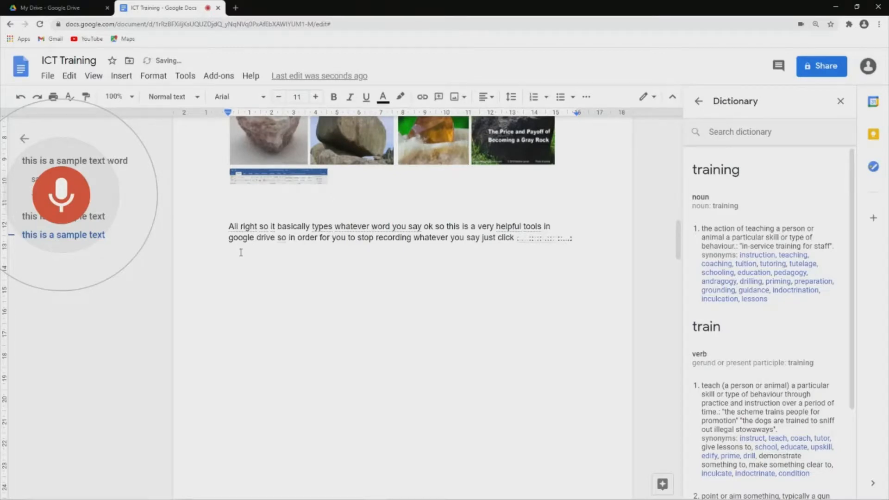
pyautogui.click(62, 194)
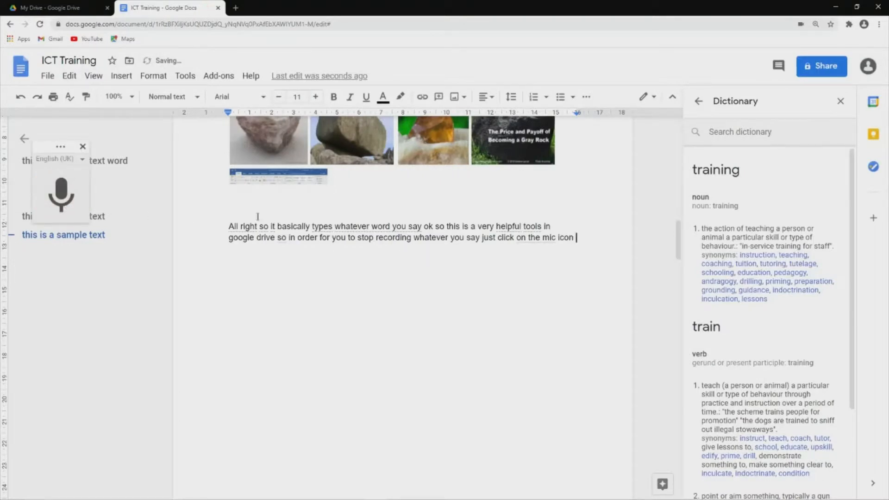
pyautogui.click(576, 238)
pyautogui.press('BackSpace')
# Replace "All right" at the start of the dictated paragraph with the suggested spelling "Allright".
pyautogui.rightClick(235, 227)
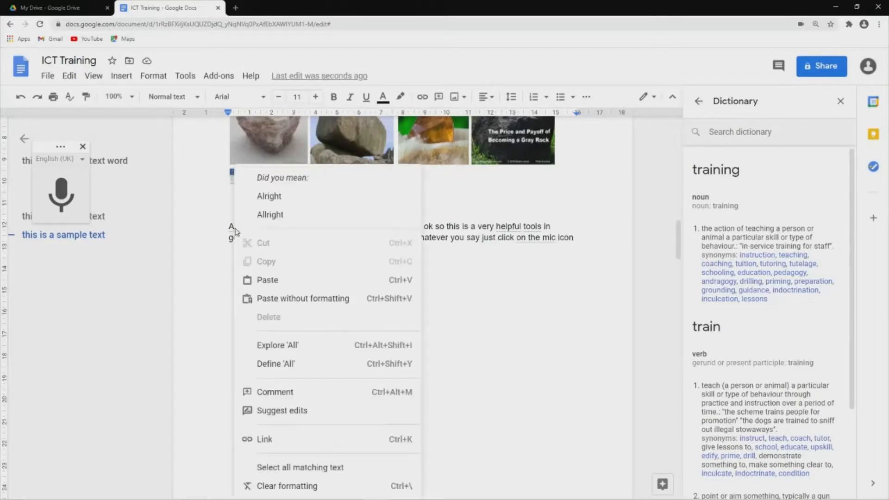
pyautogui.press('Escape')
pyautogui.rightClick(239, 229)
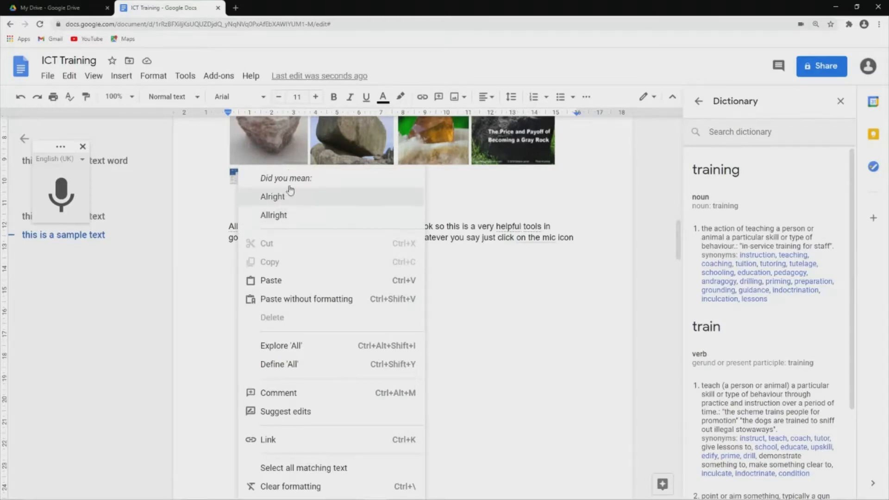
pyautogui.click(273, 215)
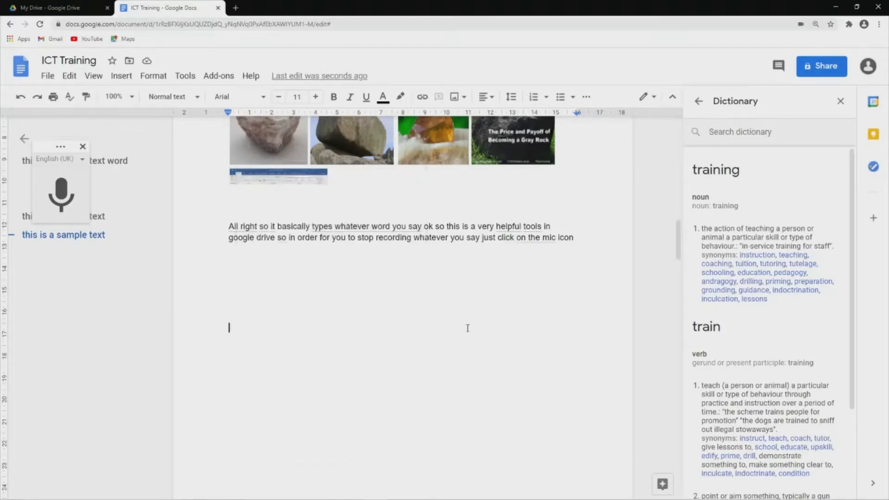
pyautogui.rightClick(245, 226)
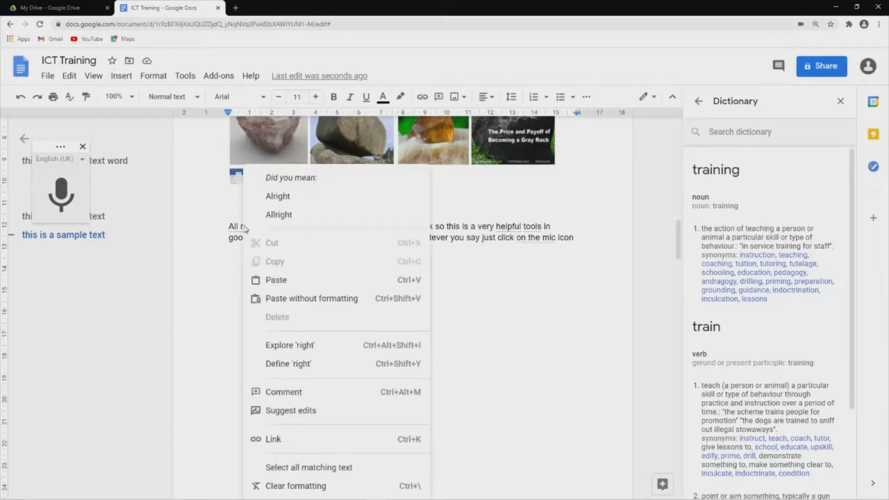
pyautogui.click(279, 214)
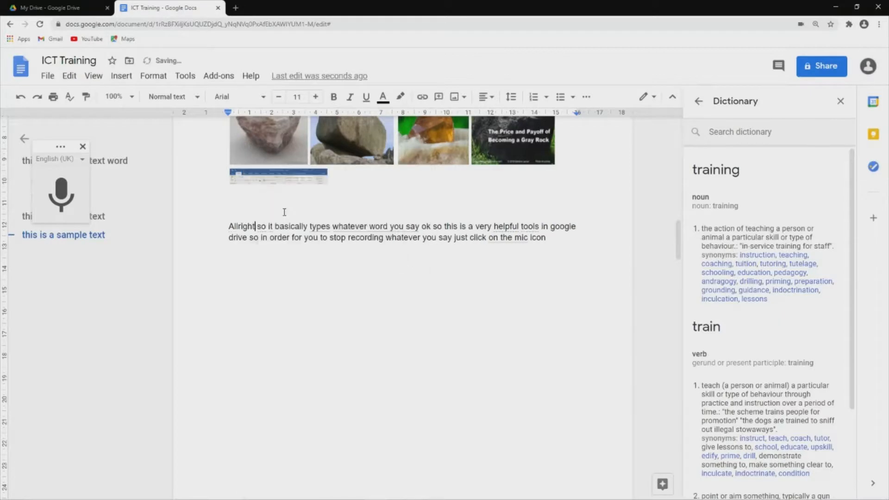
# Replace the first "so" with the suggested "saw" and the closing words "on the mic icon" with "again".
pyautogui.rightClick(258, 230)
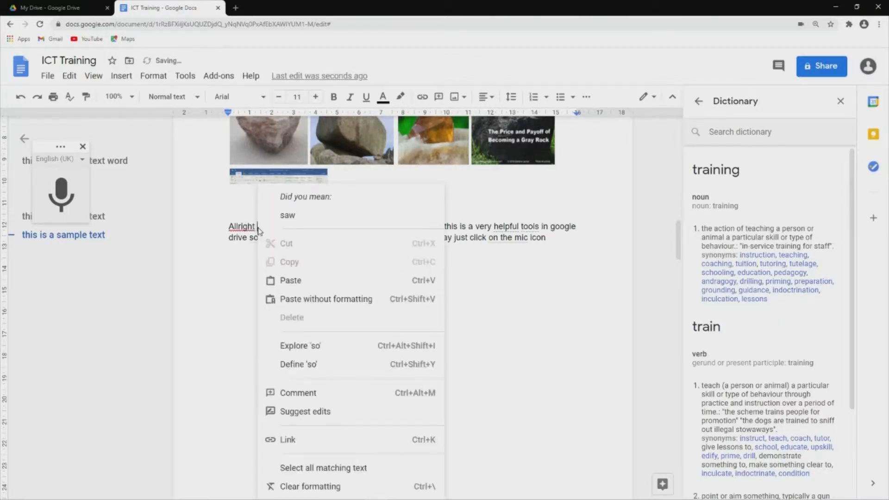
pyautogui.click(286, 215)
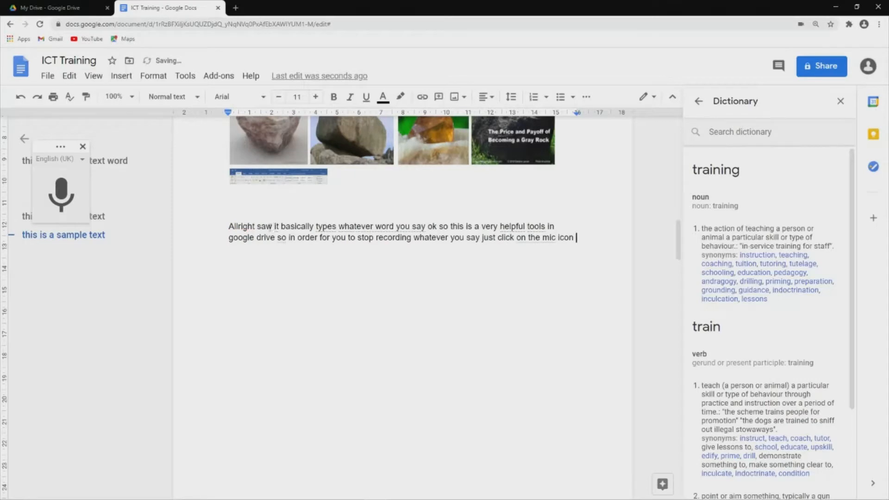
pyautogui.rightClick(245, 230)
pyautogui.click(238, 228)
pyautogui.hotkey('ctrl', 'z')
pyautogui.hotkey('ctrl', 'z')
pyautogui.rightClick(266, 226)
pyautogui.click(544, 253)
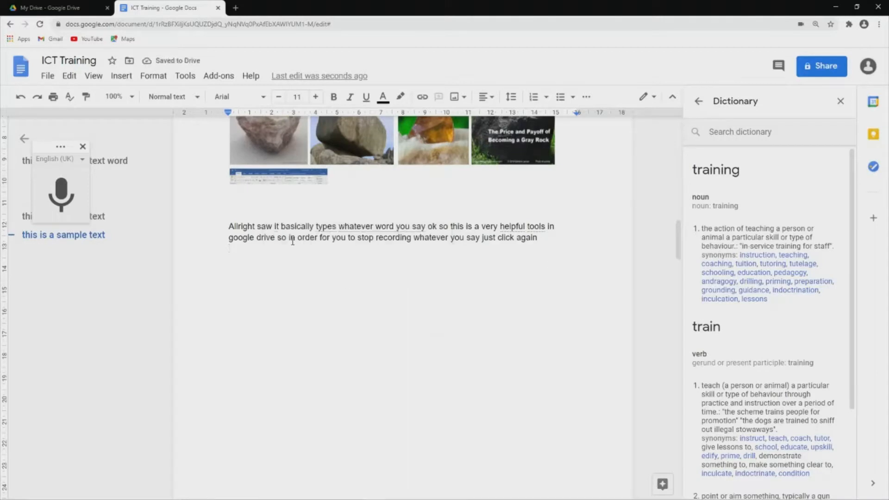
# Accept the suggestions "type" for "types" and "what ever word you say" for "whatever word you say" in the dictated paragraph.
pyautogui.click(273, 225)
pyautogui.rightClick(280, 229)
pyautogui.click(266, 257)
pyautogui.rightClick(337, 226)
pyautogui.click(329, 227)
pyautogui.rightClick(329, 227)
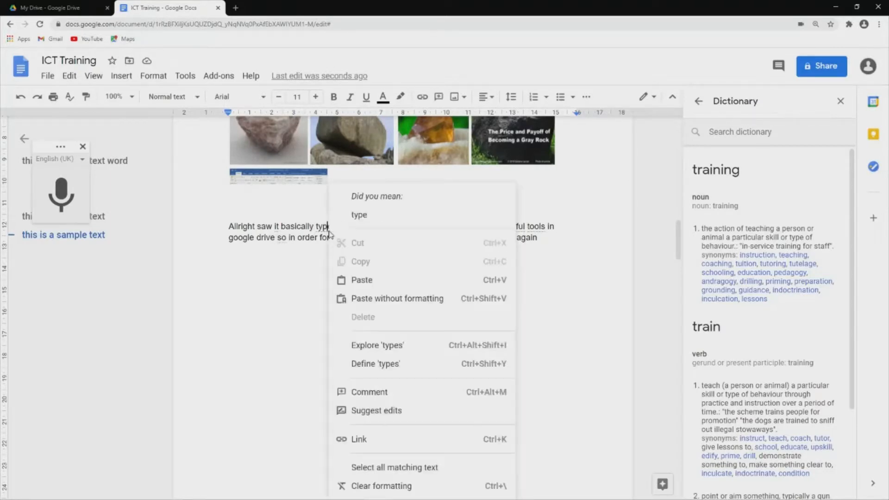
pyautogui.click(309, 273)
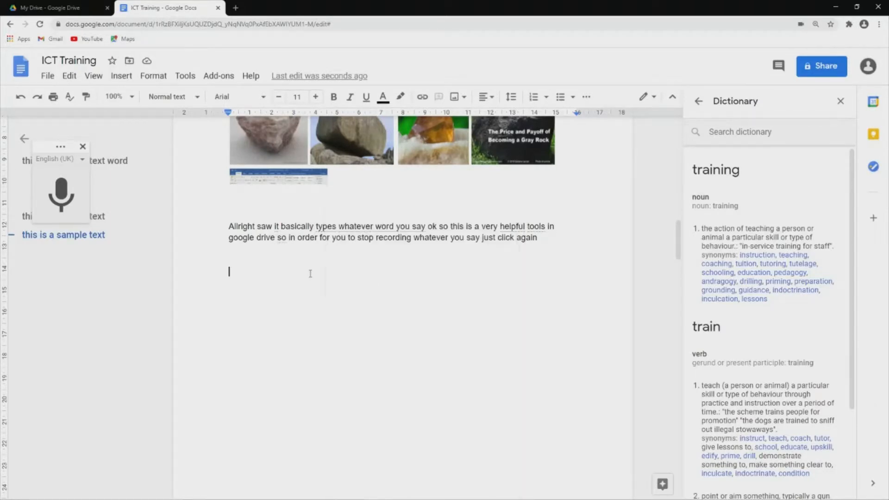
pyautogui.rightClick(333, 230)
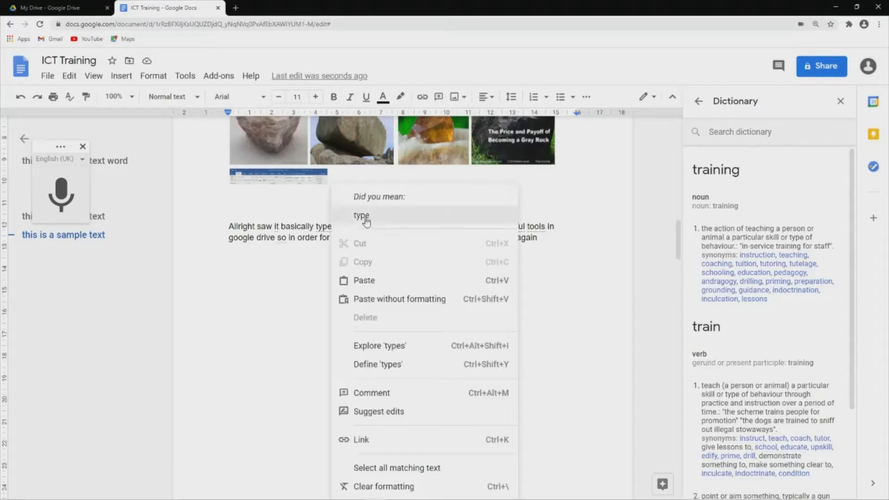
pyautogui.click(360, 219)
pyautogui.rightClick(351, 228)
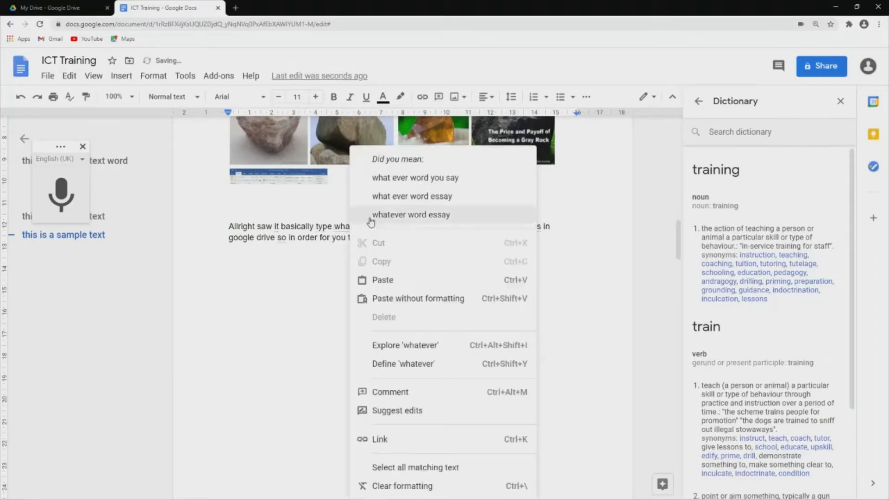
pyautogui.click(434, 177)
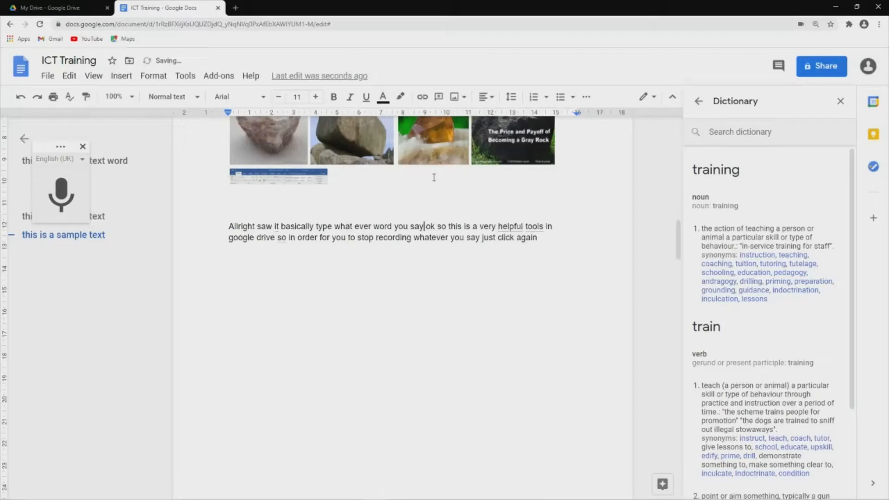
# Replace "helpful" with the suggested "helpfull" and correct it back to "helpful".
pyautogui.rightClick(508, 227)
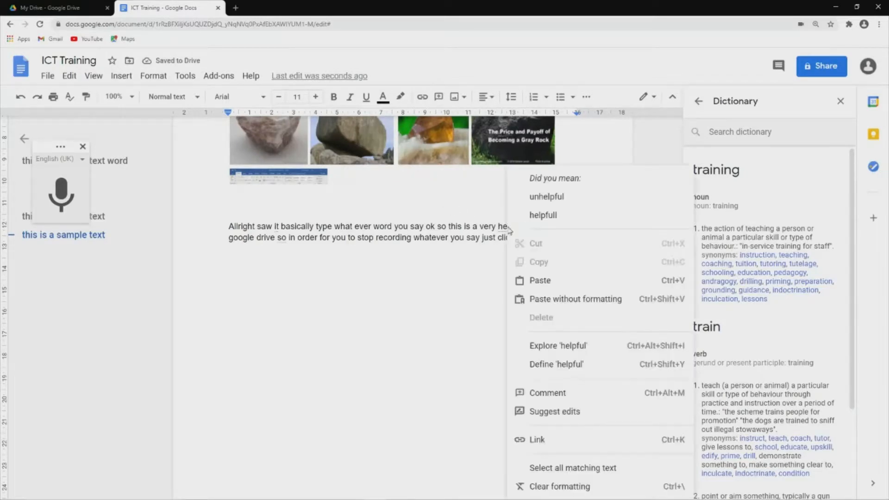
pyautogui.click(542, 212)
pyautogui.rightClick(538, 228)
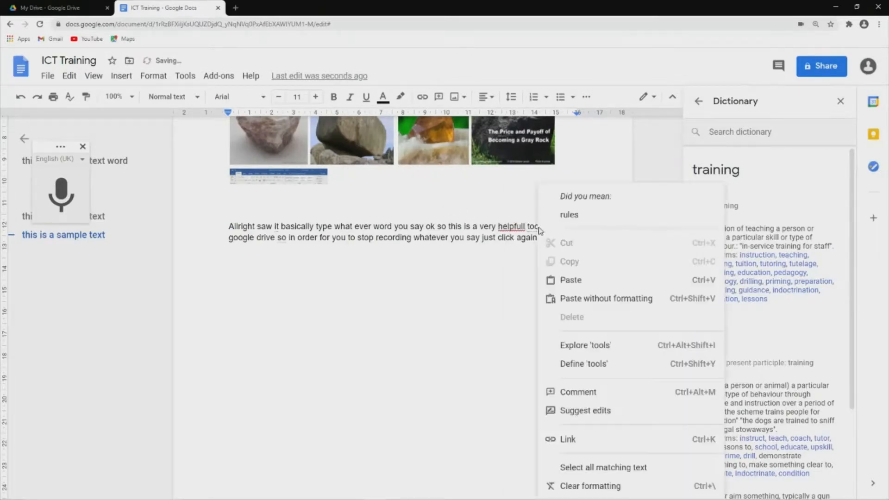
pyautogui.click(519, 236)
pyautogui.click(518, 227)
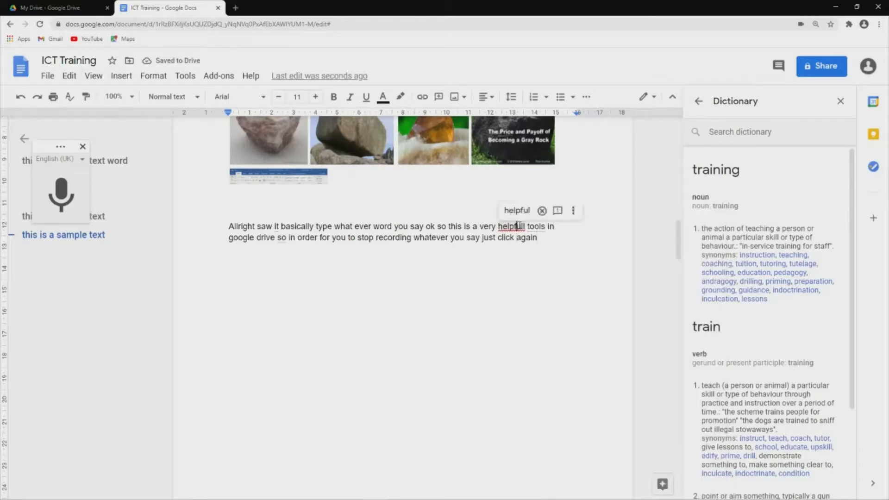
pyautogui.click(524, 211)
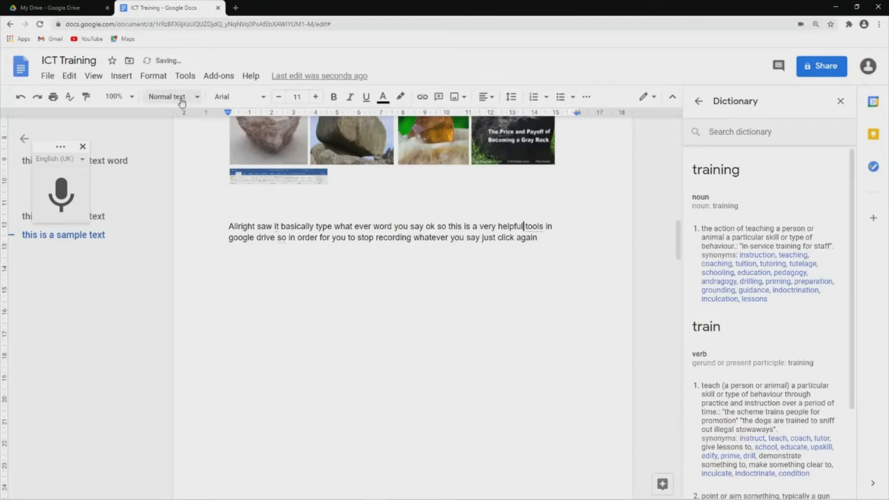
# View the spelling and grammar options and place the cursor at the end of the dictated paragraph.
pyautogui.click(186, 77)
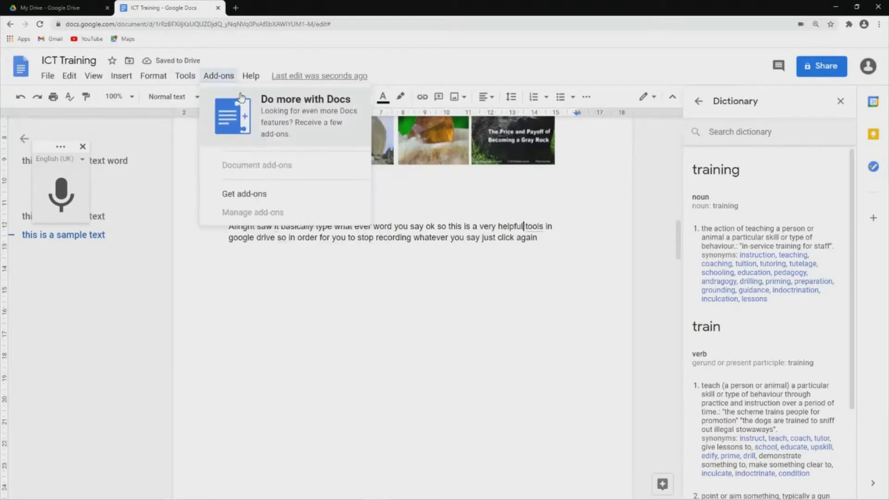
pyautogui.moveTo(369, 100)
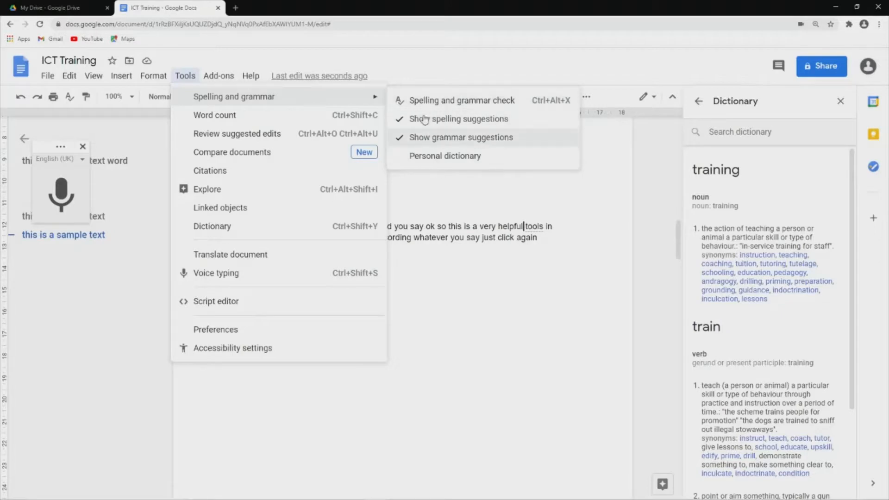
pyautogui.click(479, 238)
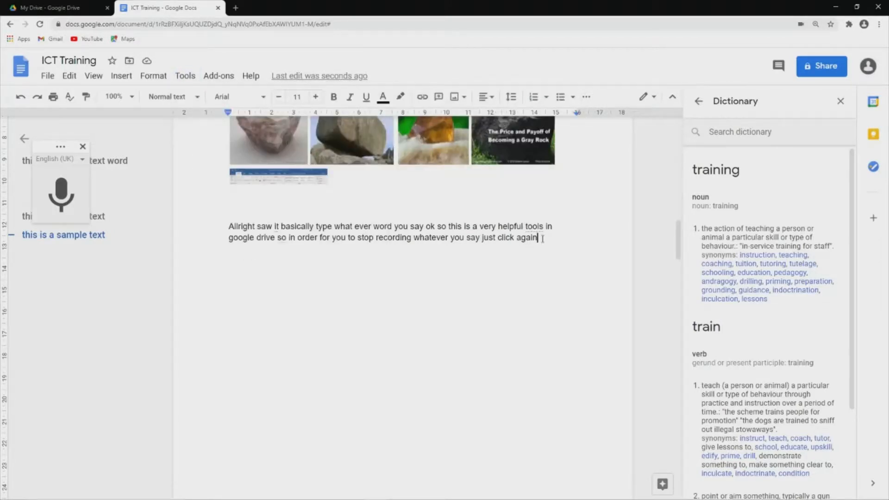
# Close the voice typing microphone and return to the beginning of the document.
pyautogui.scroll(2, 453, 278)
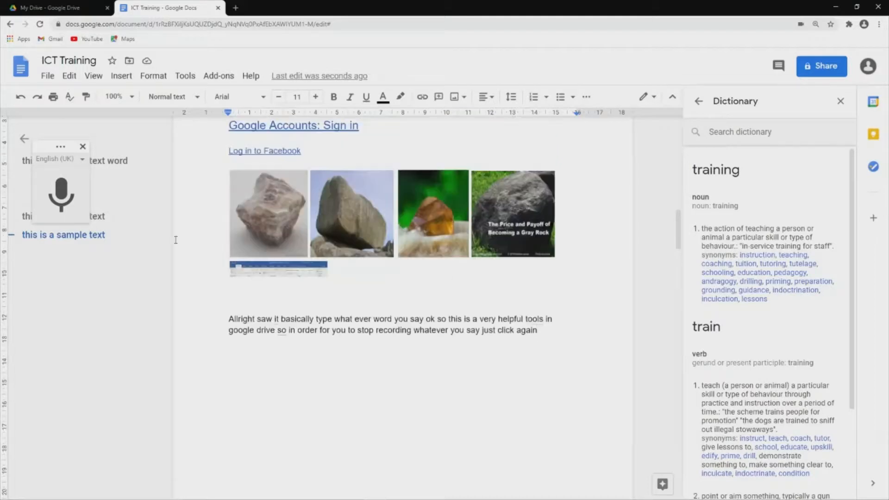
pyautogui.click(82, 147)
pyautogui.scroll(12, 283, 259)
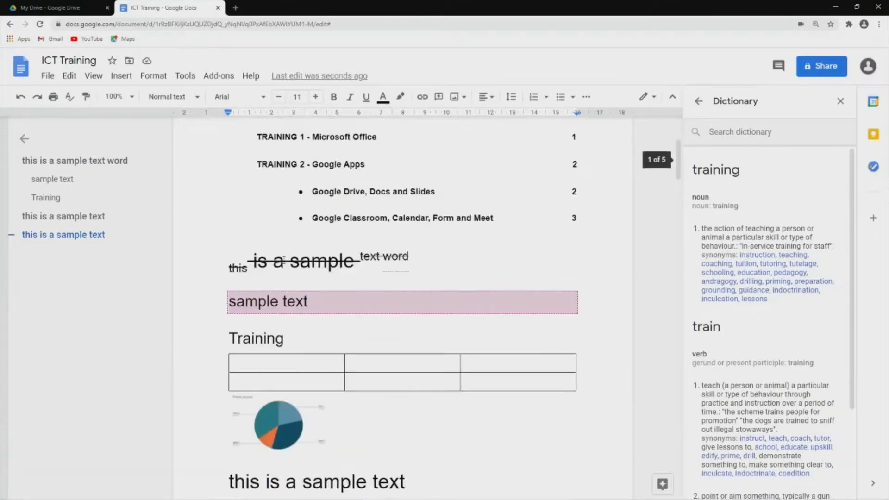
pyautogui.scroll(4, 284, 260)
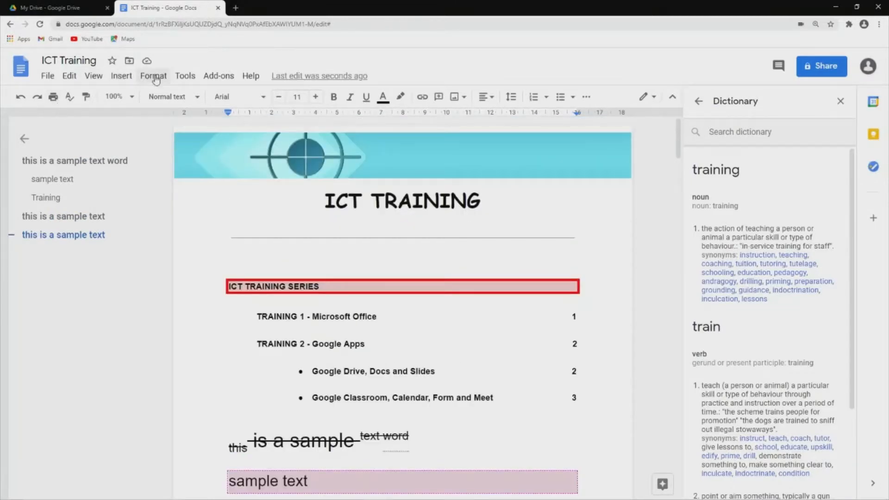
# Review the general options and the automatic substitution list in the document preferences, and accept them as they are.
pyautogui.click(184, 77)
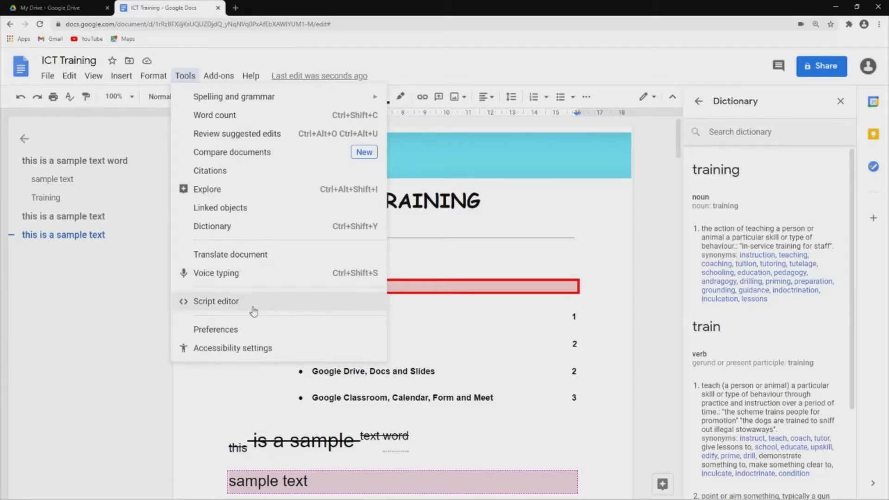
pyautogui.click(249, 331)
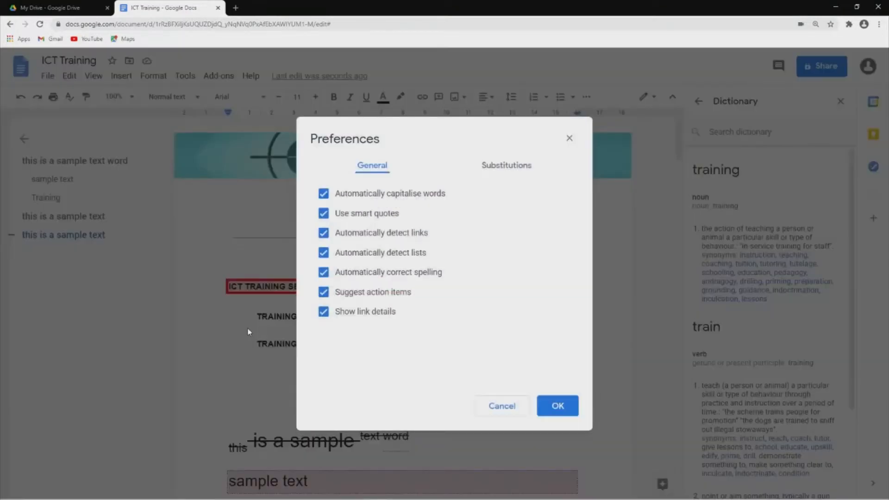
pyautogui.click(492, 165)
pyautogui.click(386, 174)
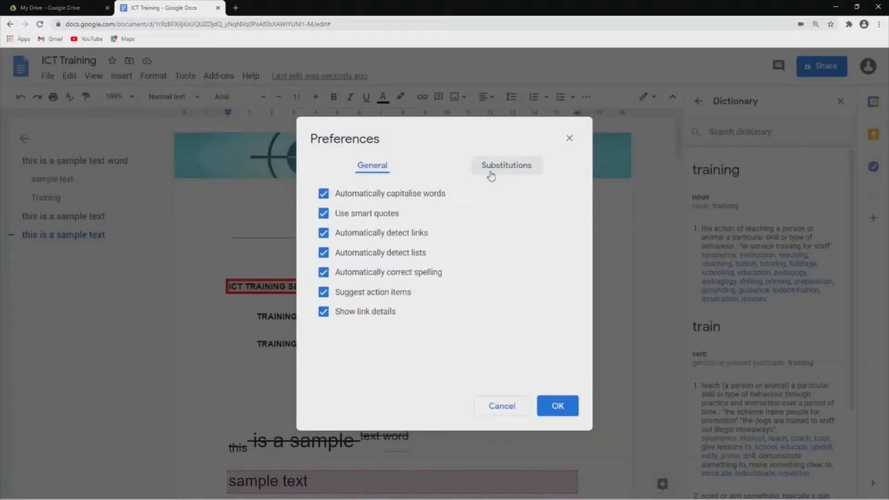
pyautogui.click(506, 166)
pyautogui.scroll(-10, 393, 322)
pyautogui.scroll(10, 393, 315)
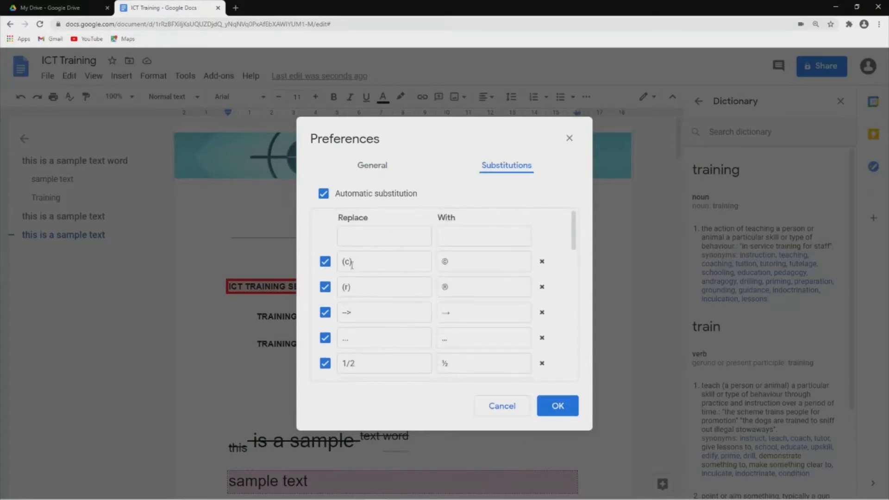
pyautogui.doubleClick(450, 260)
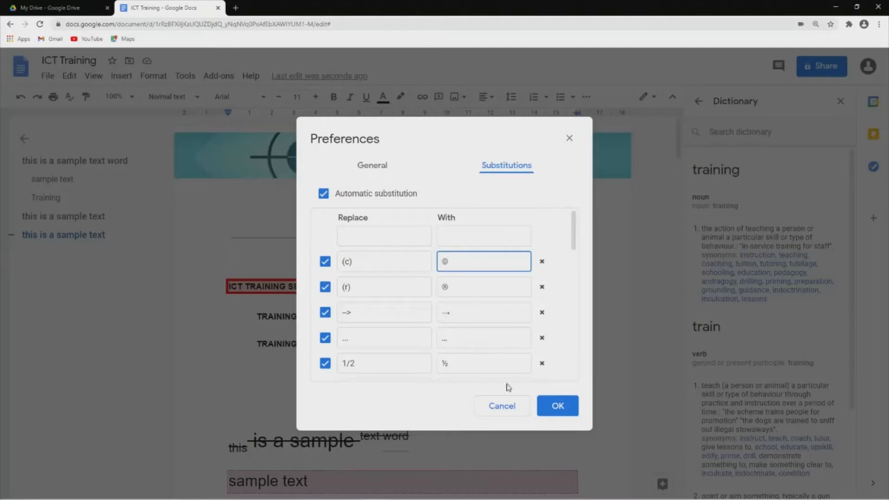
pyautogui.scroll(-10, 382, 320)
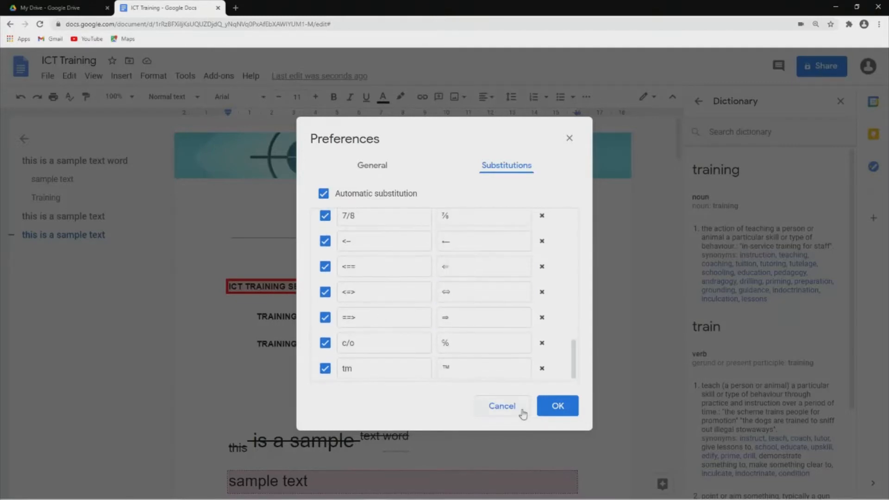
pyautogui.click(550, 407)
# Try turning on screen reader support in the accessibility settings, turn it back off and confirm.
pyautogui.click(194, 75)
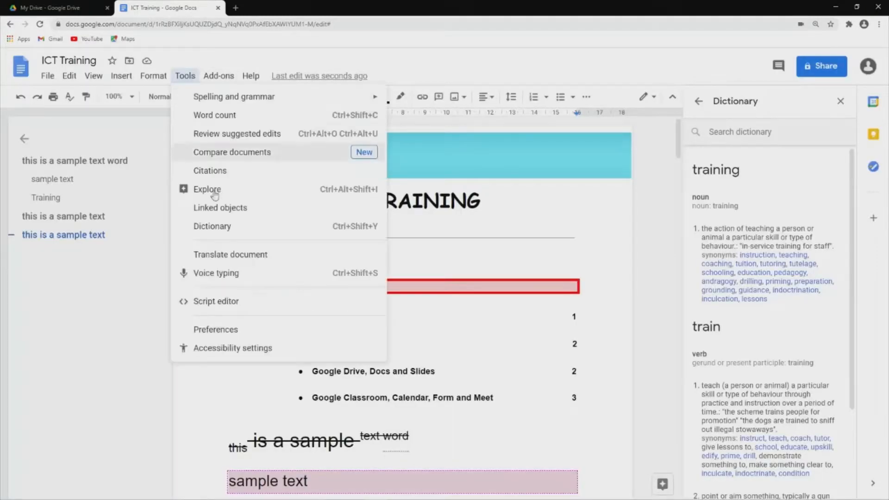
pyautogui.click(236, 350)
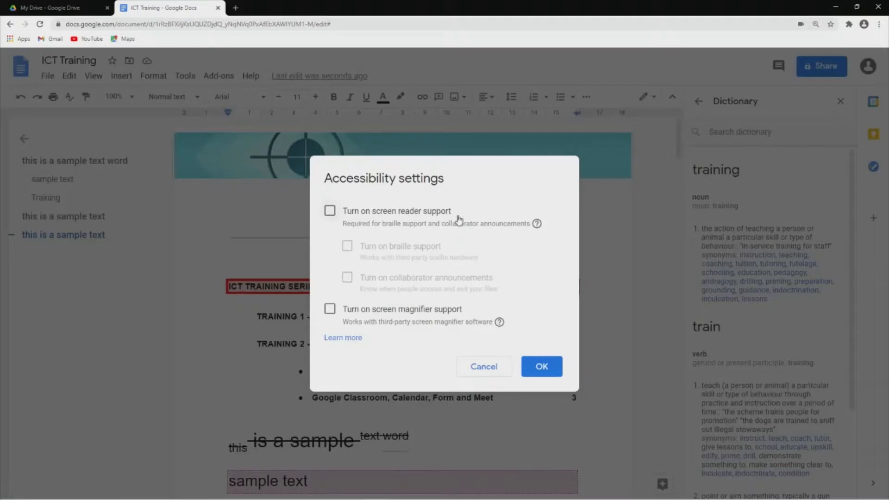
pyautogui.click(330, 211)
pyautogui.click(330, 211)
pyautogui.click(540, 369)
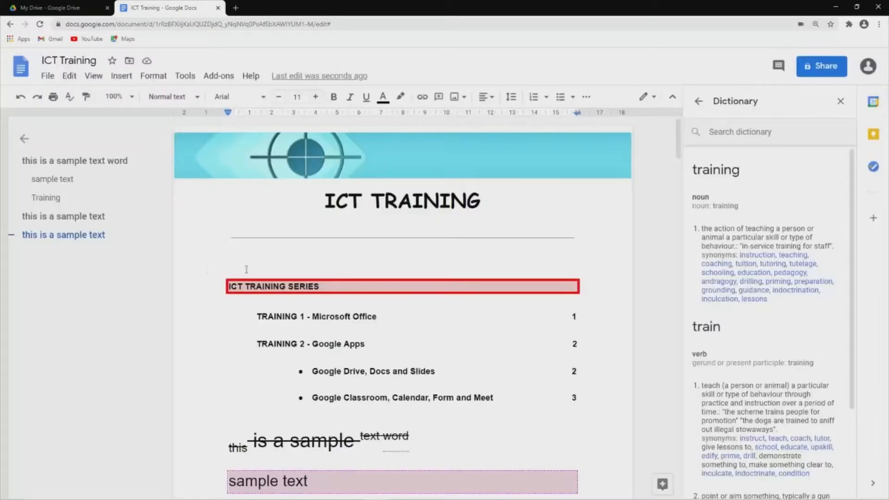
pyautogui.click(154, 75)
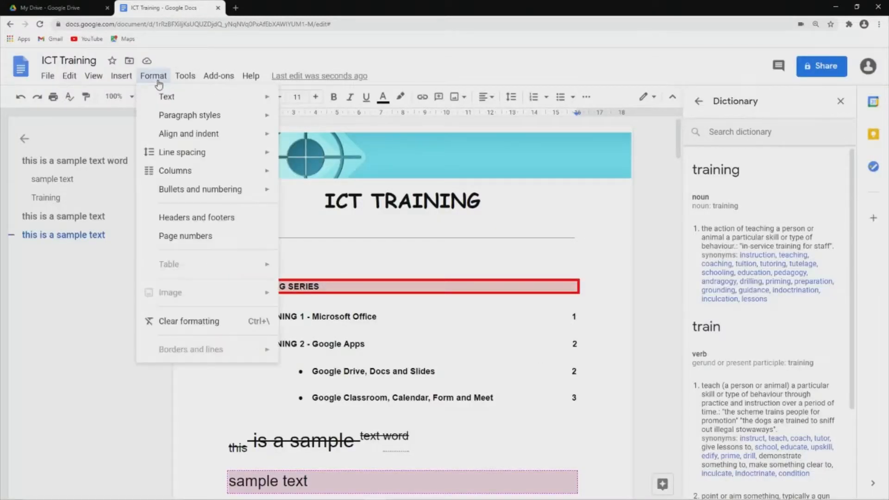
pyautogui.click(184, 77)
pyautogui.click(184, 77)
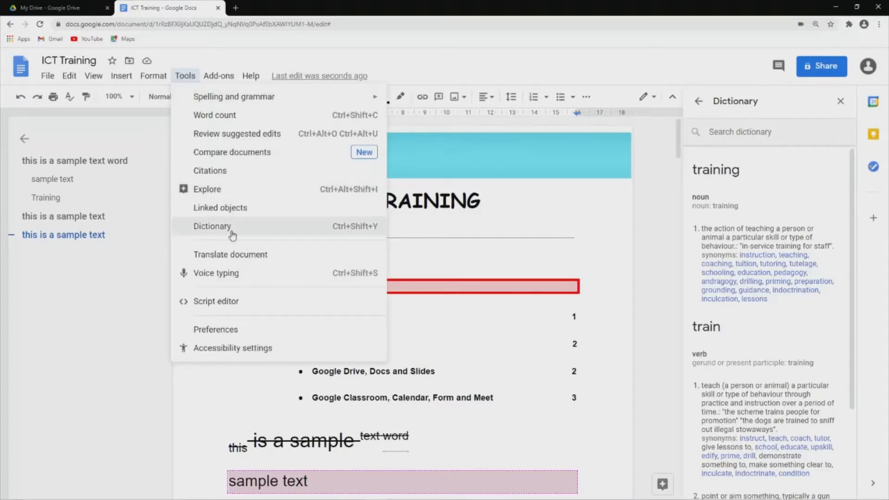
pyautogui.moveTo(252, 76)
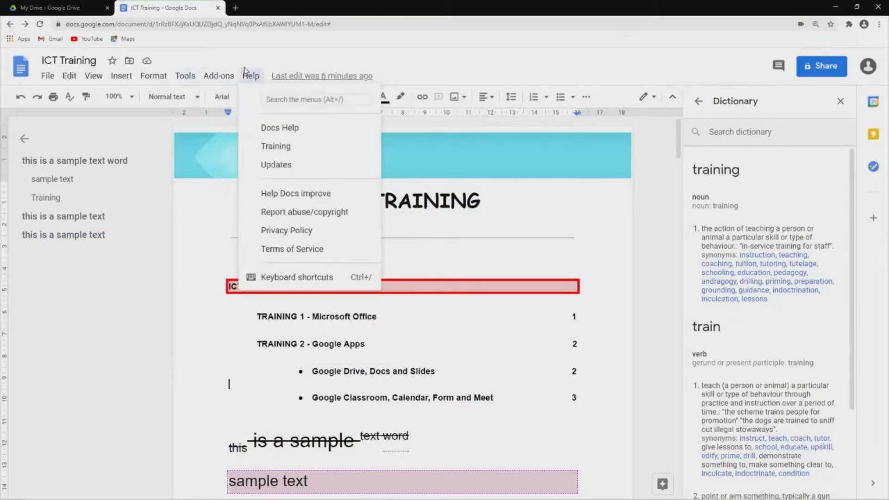
# Browse the add-ons that work with Docs in the Google Workspace Marketplace and close it without installing anything.
pyautogui.moveTo(223, 74)
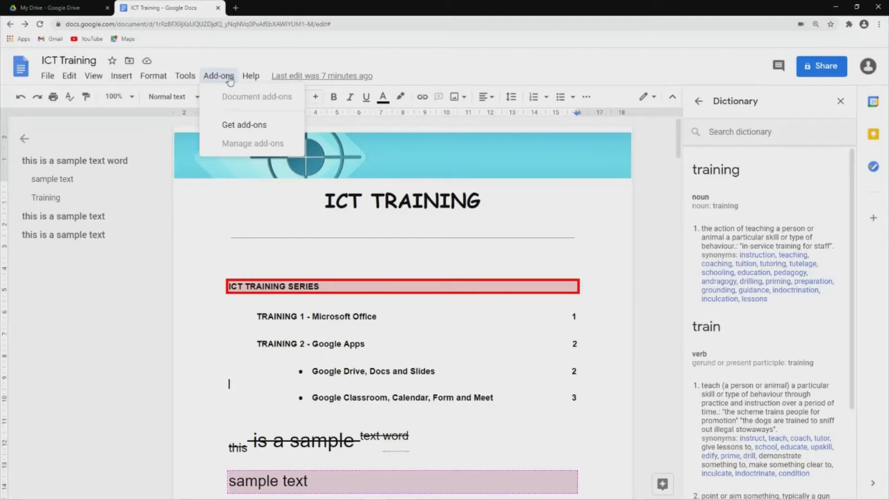
pyautogui.click(246, 127)
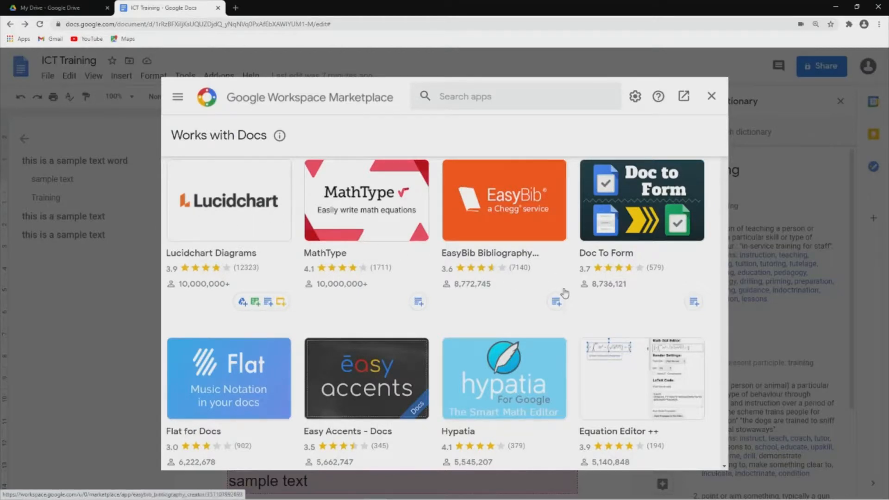
pyautogui.scroll(-2, 562, 296)
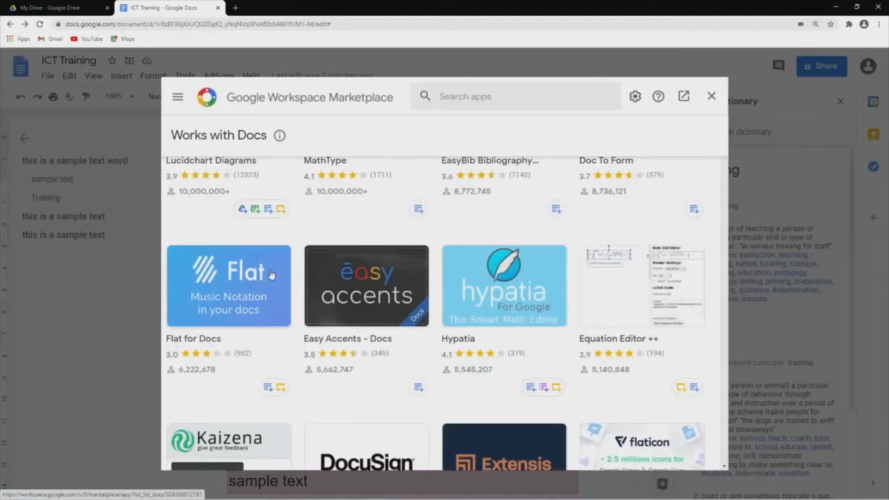
pyautogui.scroll(-4, 452, 301)
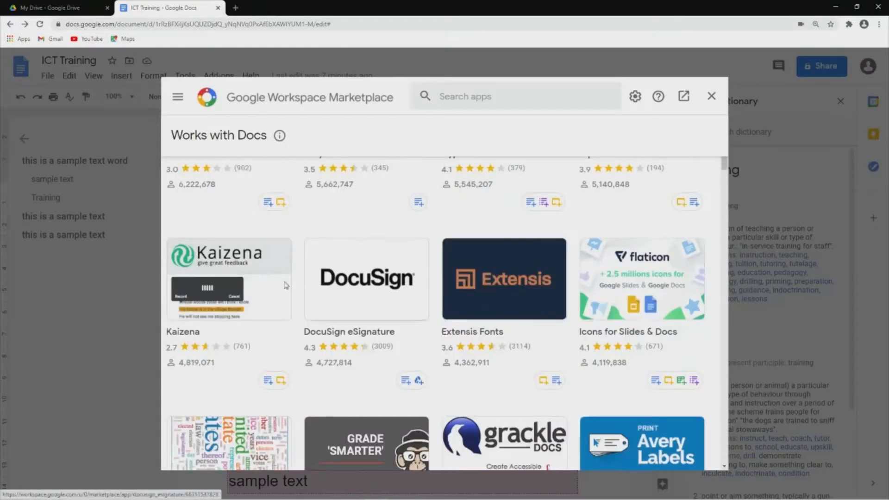
pyautogui.scroll(-2, 551, 300)
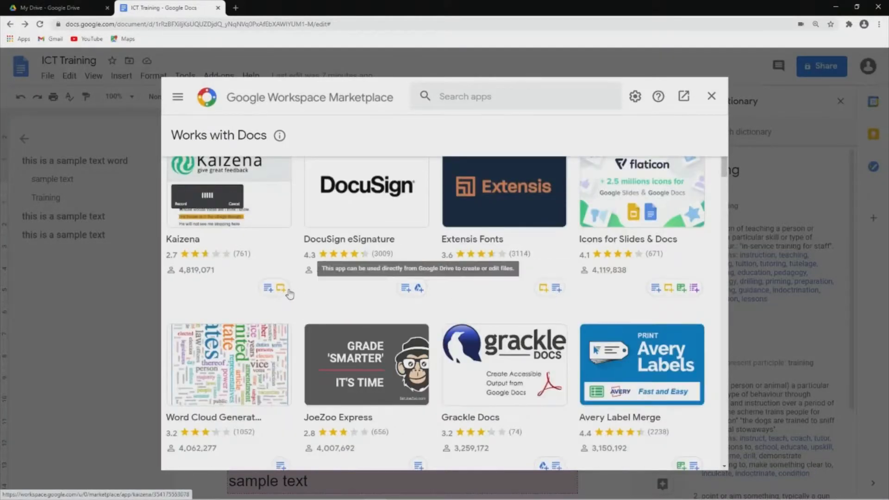
pyautogui.scroll(-2, 334, 283)
pyautogui.scroll(-18, 334, 283)
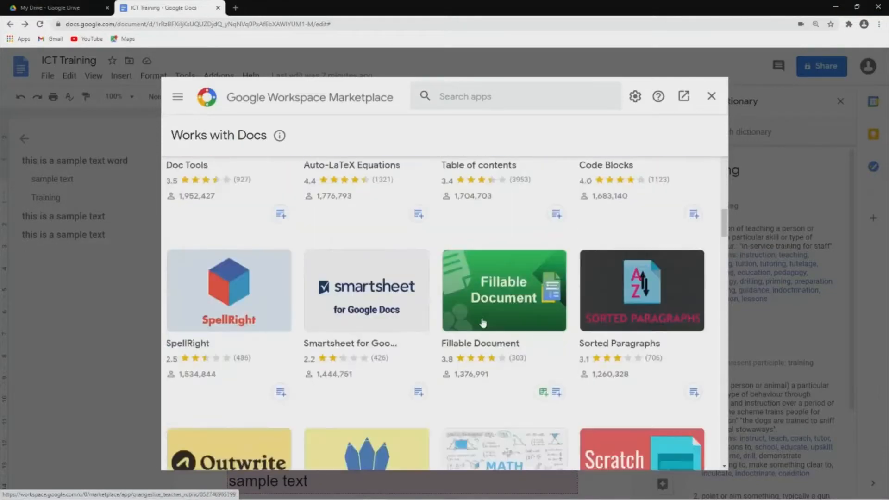
pyautogui.scroll(-2, 481, 323)
pyautogui.scroll(5, 482, 322)
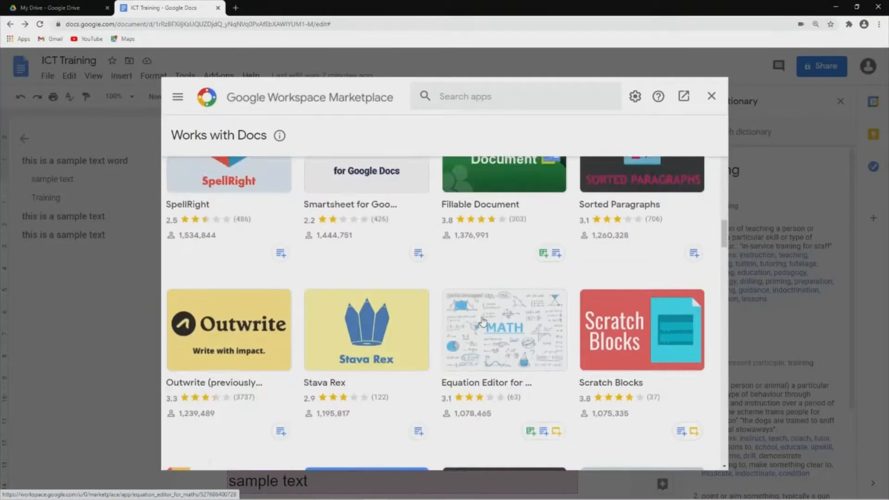
pyautogui.scroll(15, 482, 321)
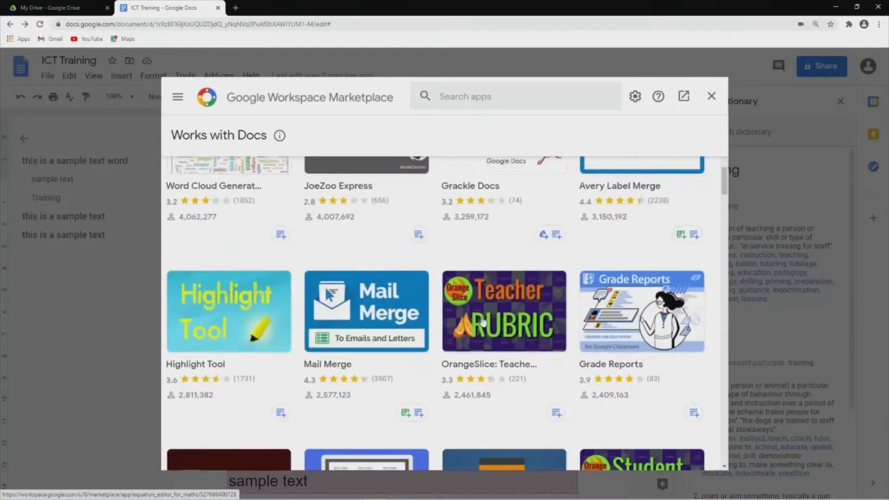
pyautogui.scroll(10, 483, 321)
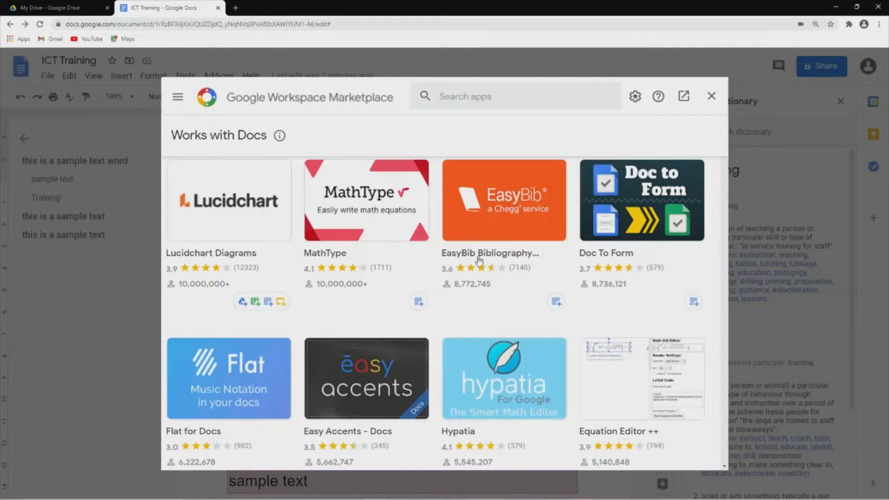
pyautogui.click(470, 100)
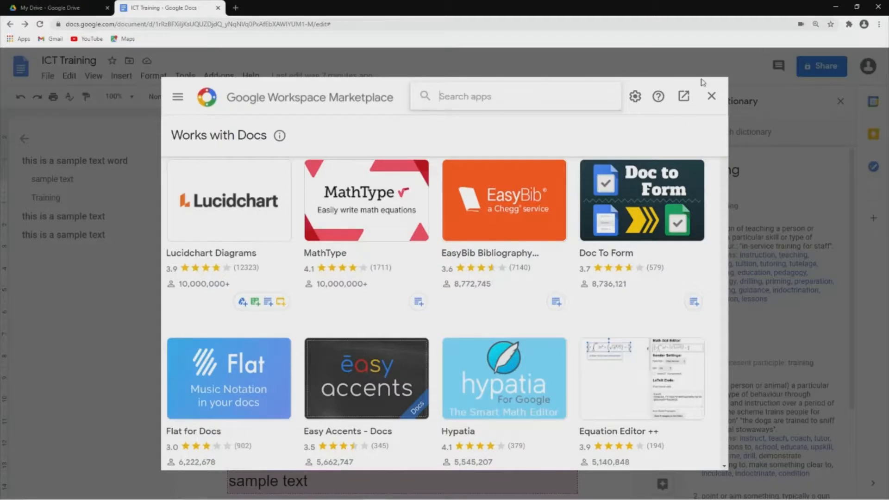
pyautogui.click(710, 96)
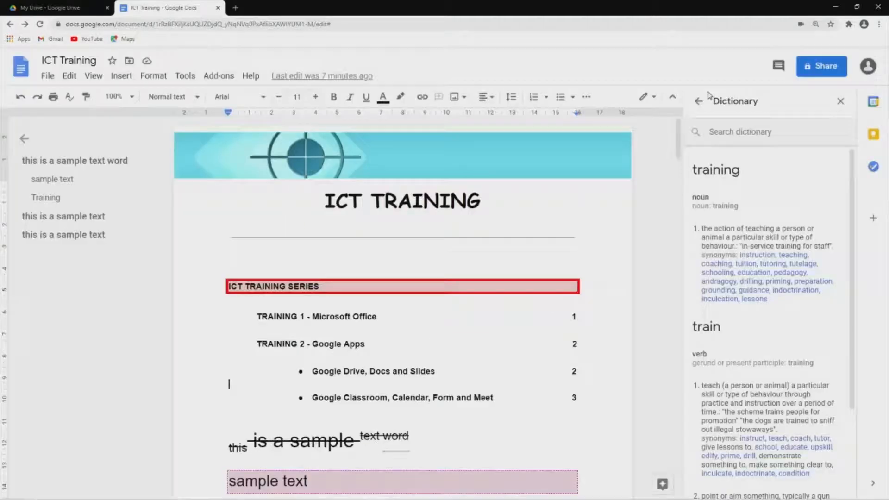
# View the available help, training and keyboard shortcut options for Docs.
pyautogui.click(247, 78)
pyautogui.click(247, 77)
pyautogui.click(247, 77)
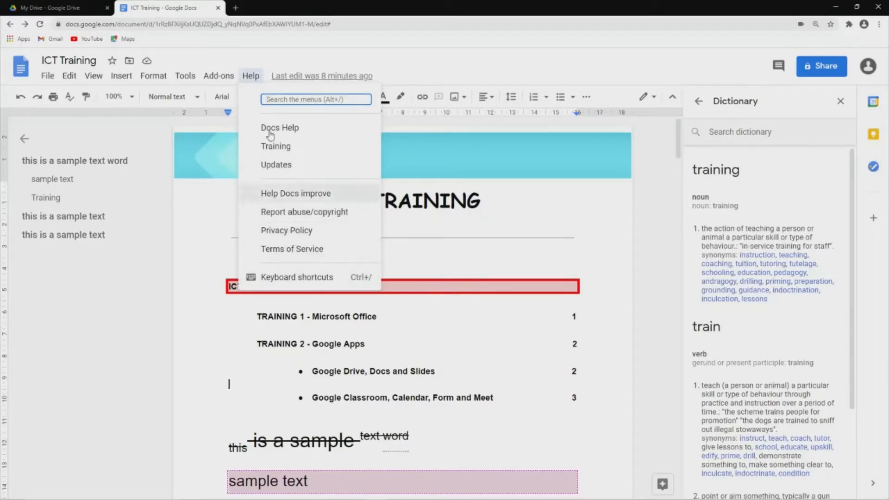
pyautogui.click(251, 76)
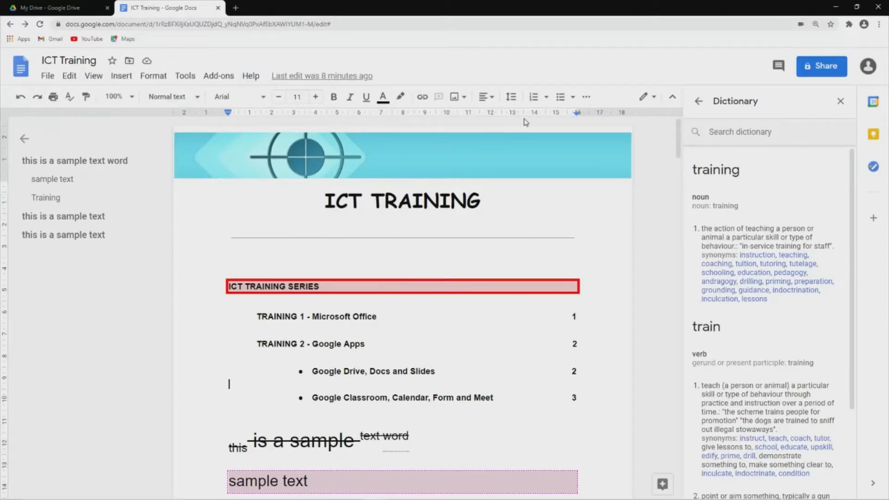
pyautogui.scroll(-2, 277, 235)
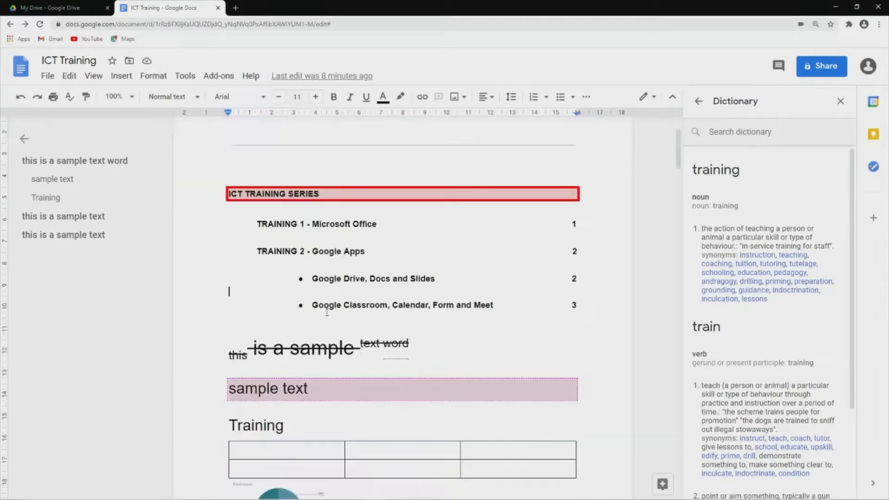
pyautogui.scroll(2, 327, 312)
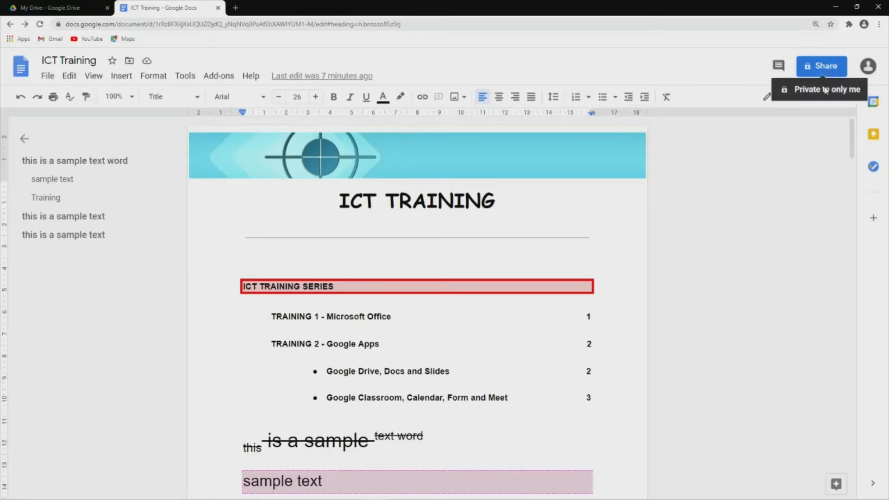
# View the document's options for sharing with people and groups or by link, and close them.
pyautogui.hotkey('ctrl', '+')
pyautogui.hotkey('ctrl', '+')
pyautogui.hotkey('ctrl', '+')
pyautogui.hotkey('ctrl', '+')
pyautogui.hotkey('ctrl', '+')
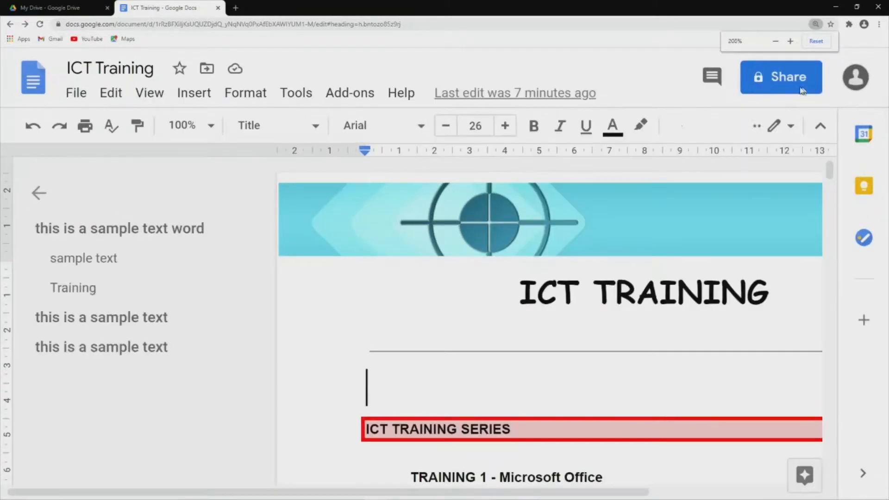
pyautogui.hotkey('ctrl', '-')
pyautogui.hotkey('ctrl', '-')
pyautogui.hotkey('ctrl', '-')
pyautogui.hotkey('ctrl', '-')
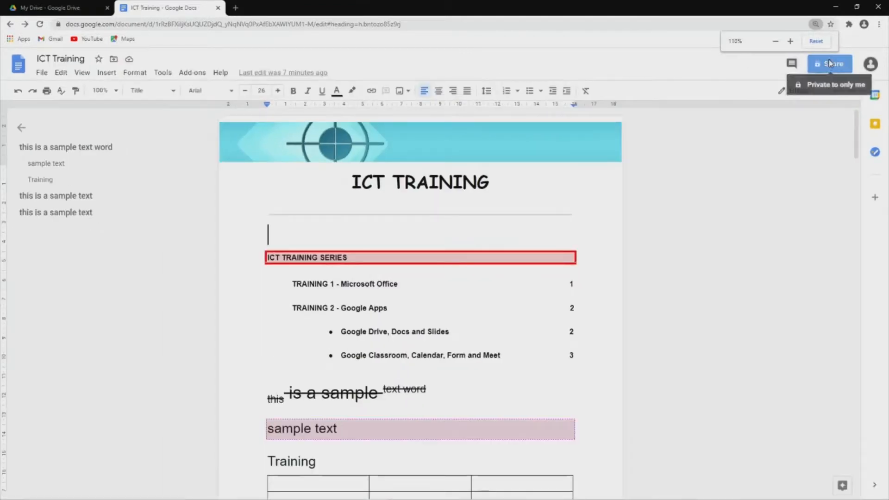
pyautogui.click(829, 62)
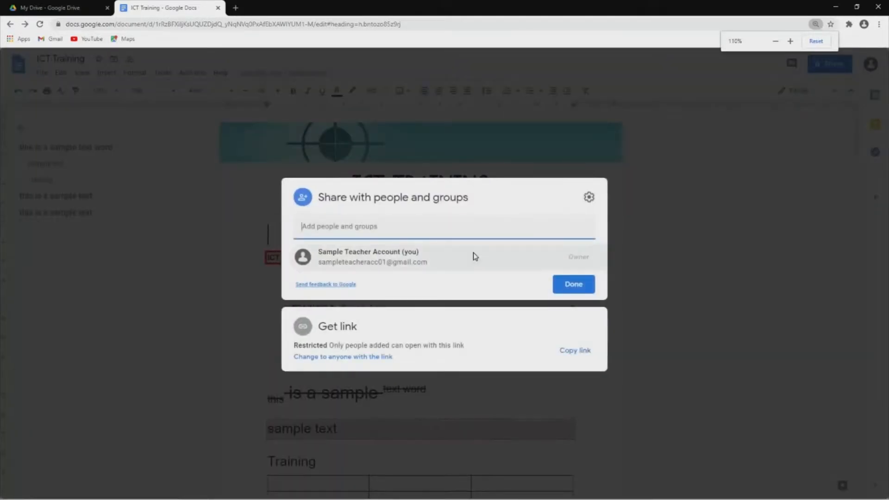
pyautogui.click(673, 217)
pyautogui.hotkey('ctrl', '+')
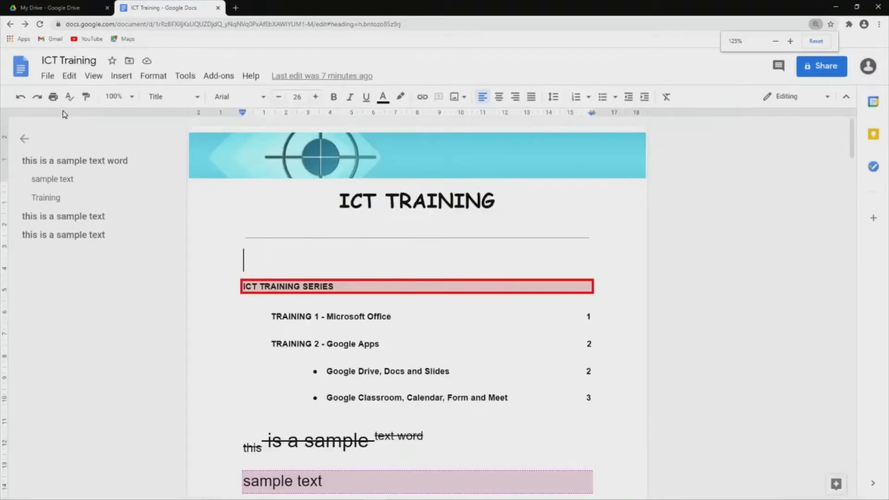
# Share the document by link, giving anyone with the link the Commenter role.
pyautogui.click(48, 76)
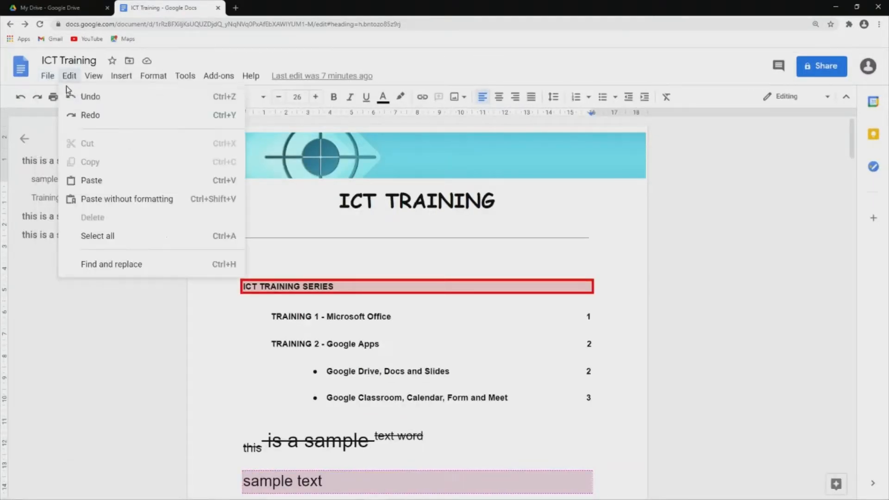
pyautogui.click(59, 95)
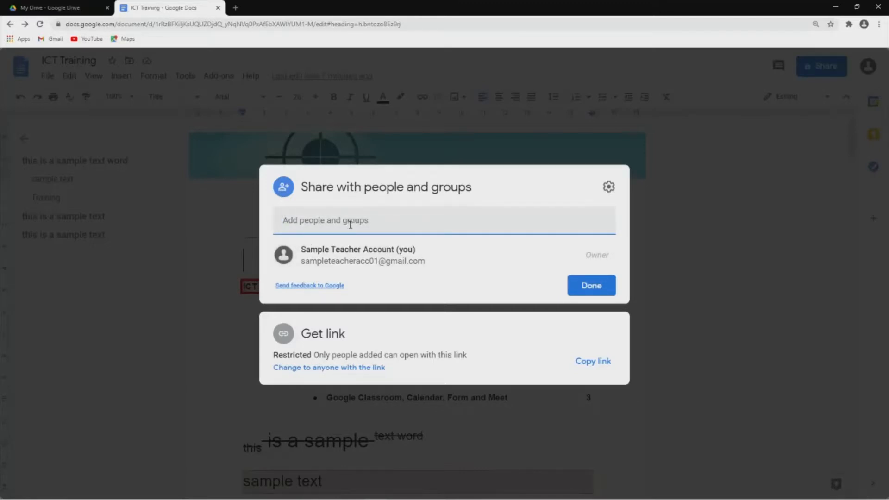
pyautogui.click(304, 368)
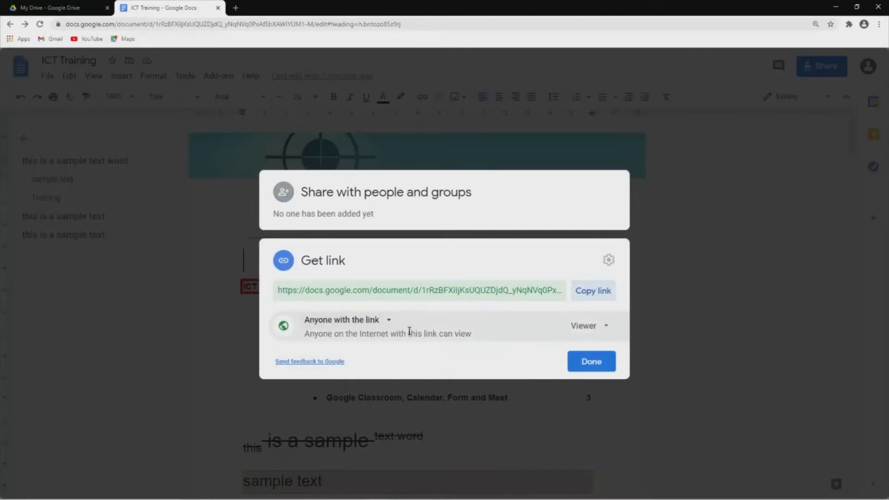
pyautogui.click(585, 327)
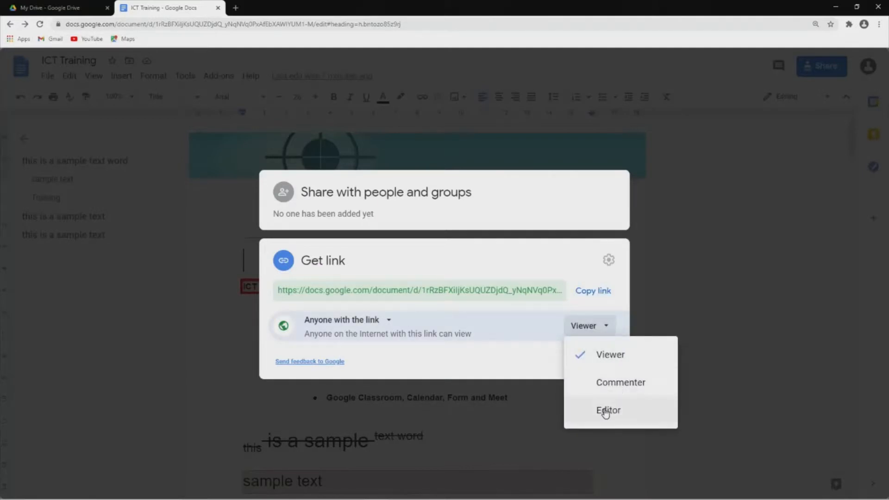
pyautogui.click(616, 383)
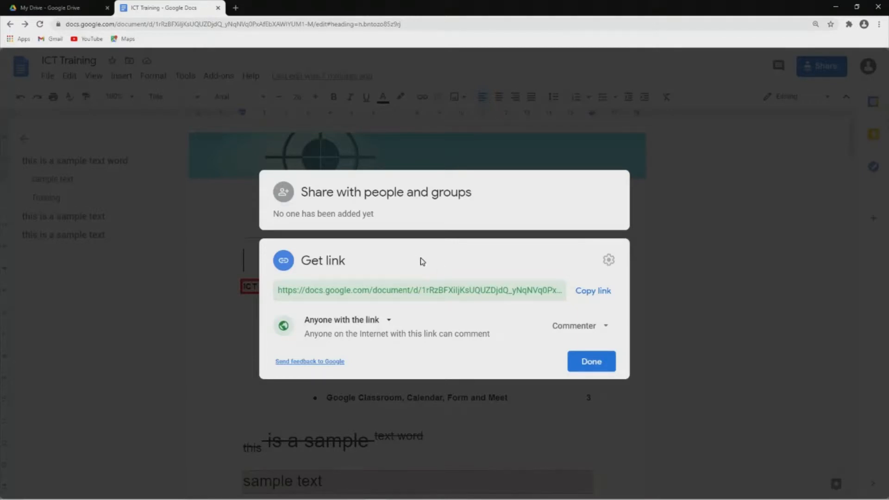
# Add the suggested contact as a recipient under sharing with people and groups, keeping Notify people enabled.
pyautogui.click(430, 211)
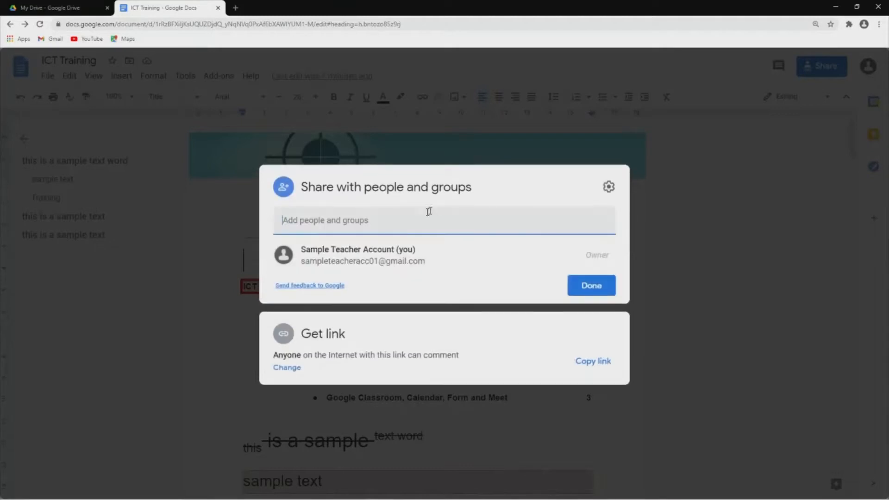
pyautogui.click(365, 220)
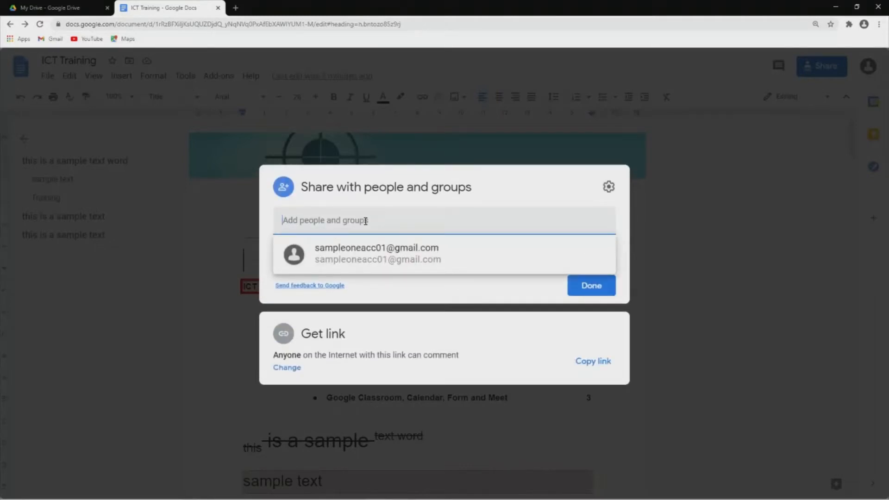
pyautogui.moveTo(376, 259)
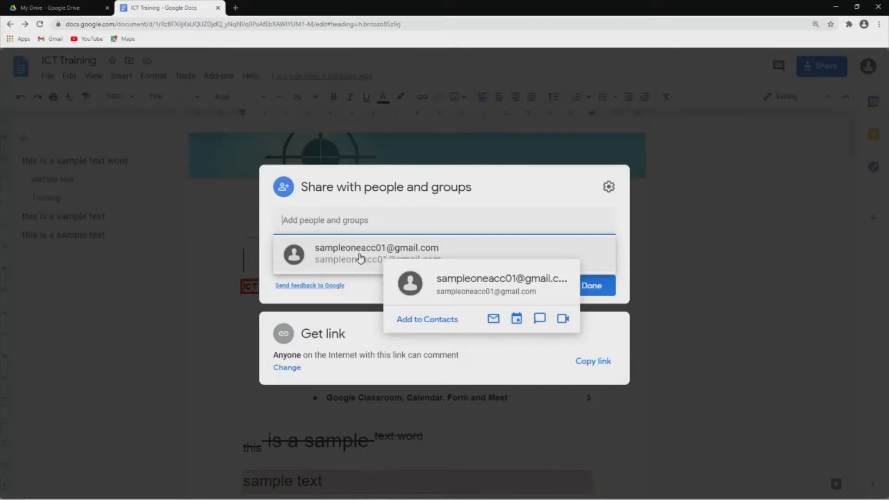
pyautogui.click(361, 258)
pyautogui.click(345, 262)
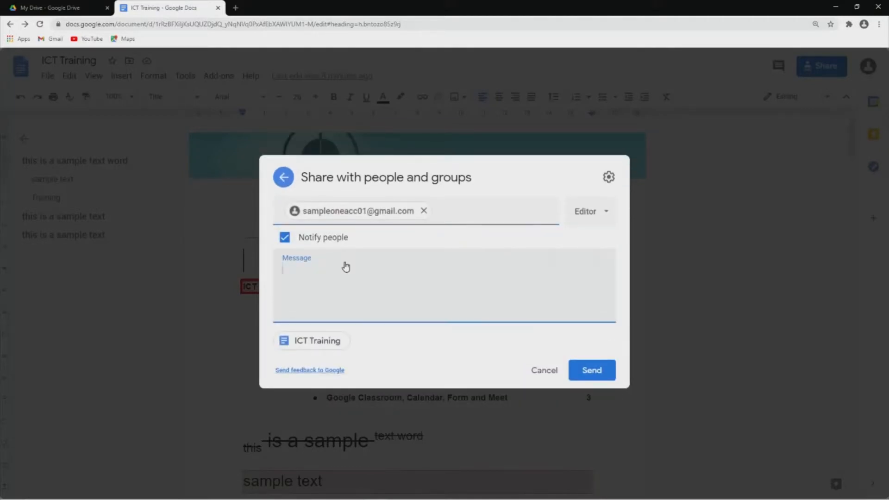
pyautogui.click(283, 240)
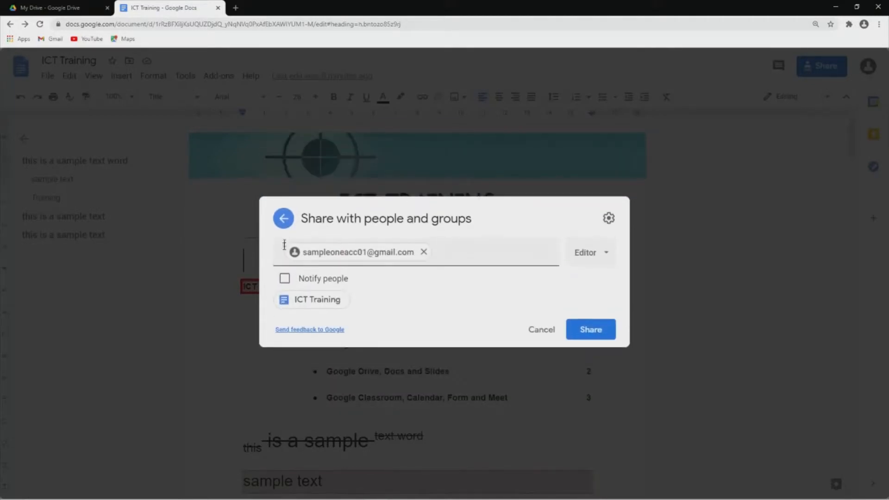
pyautogui.click(285, 278)
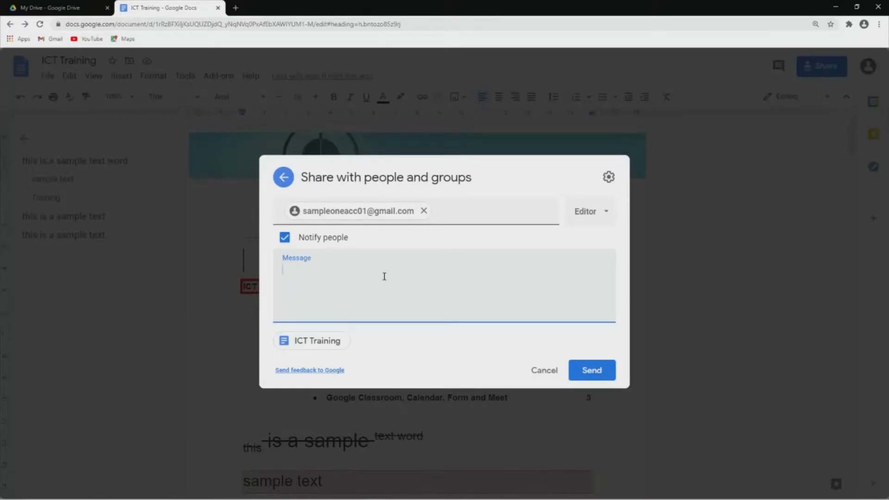
# Write COMMENT as the message of the sharing invitation.
pyautogui.write('cOMME')
pyautogui.press('BackSpace')
pyautogui.press('BackSpace')
pyautogui.press('BackSpace')
pyautogui.write('COMMENT')
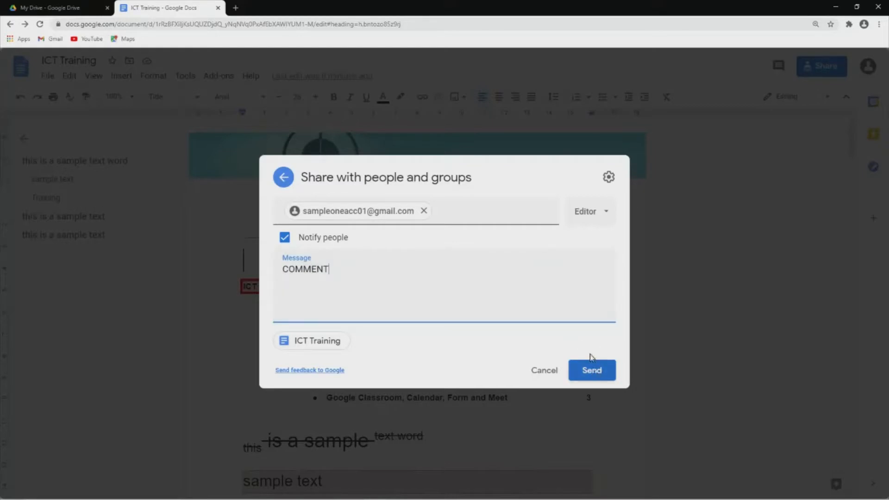
# Set the recipient's role to Commenter and send the sharing invitation.
pyautogui.click(602, 211)
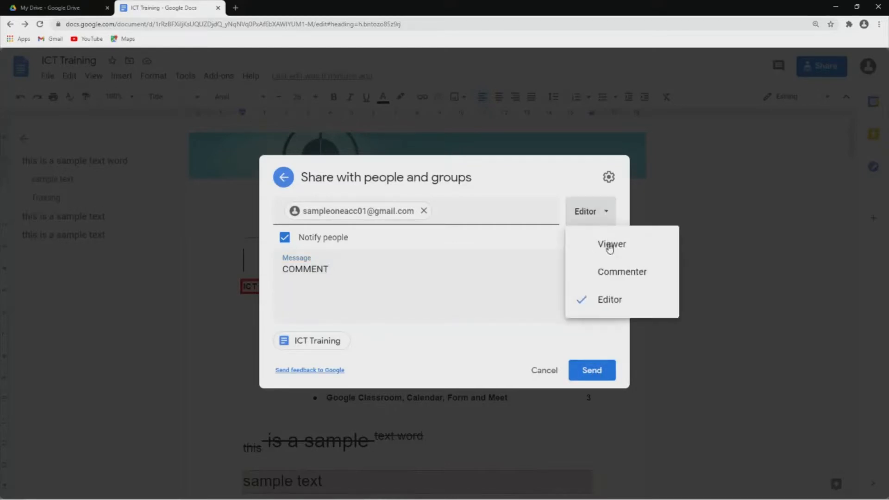
pyautogui.click(609, 281)
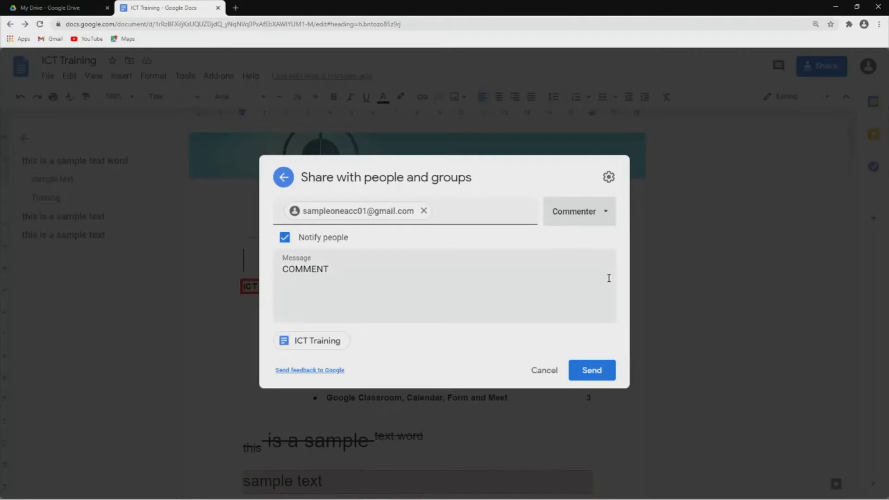
pyautogui.click(591, 370)
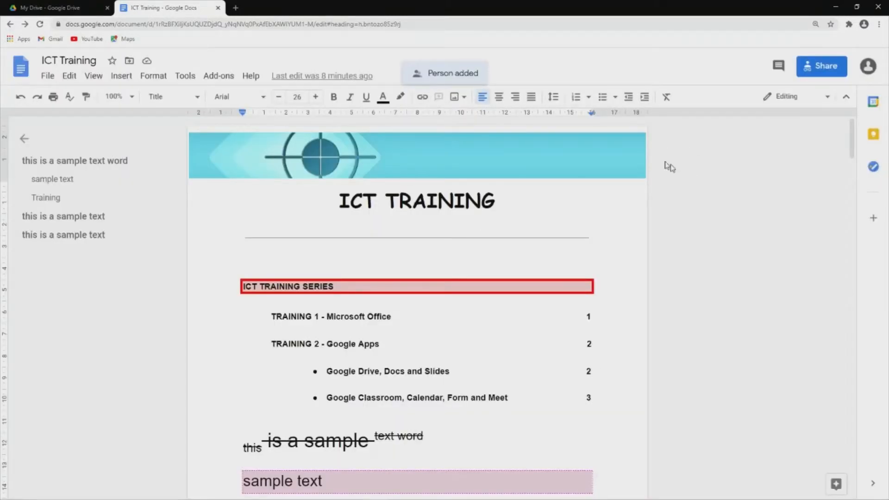
pyautogui.click(599, 330)
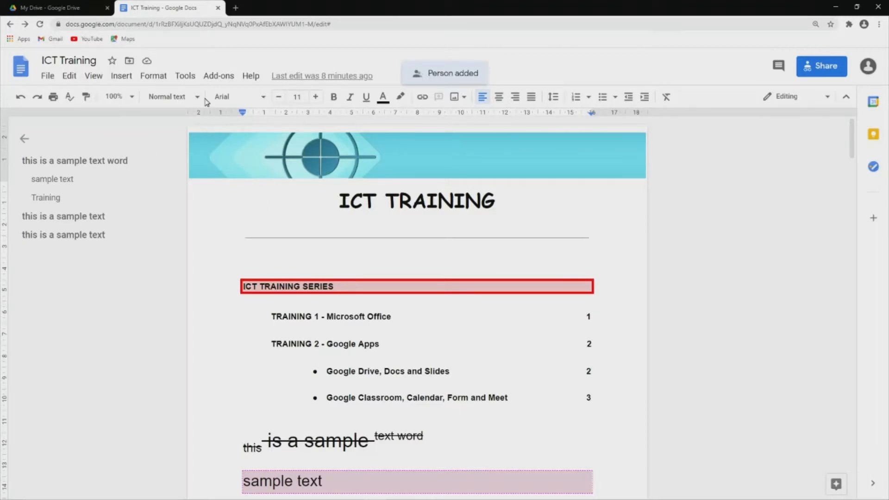
# Switch to the recipient's Google account in a new browser tab and open its Google Drive.
pyautogui.click(236, 8)
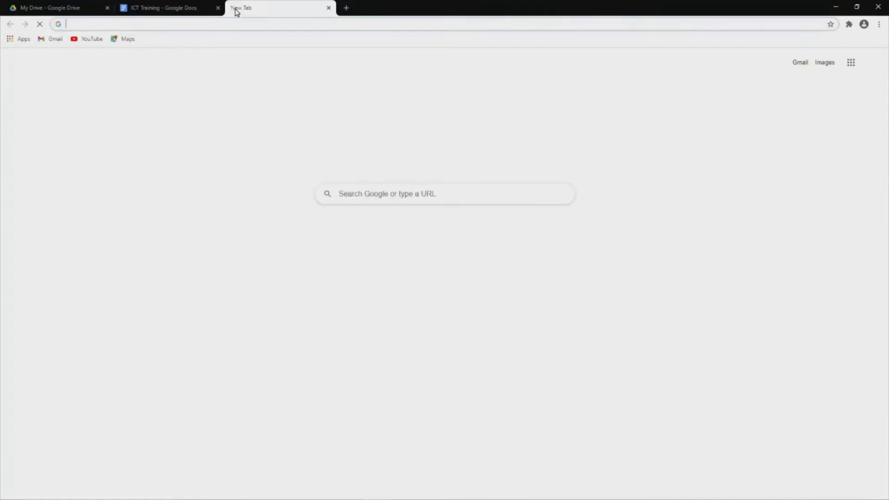
pyautogui.click(873, 63)
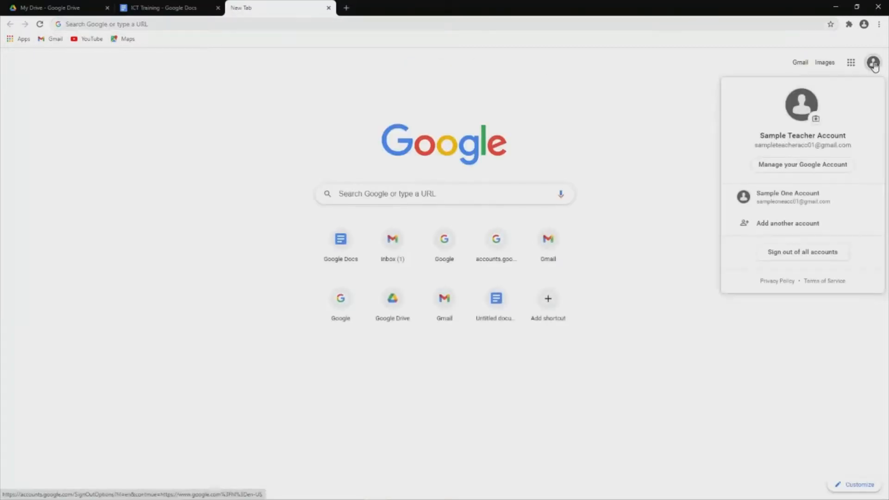
pyautogui.click(804, 203)
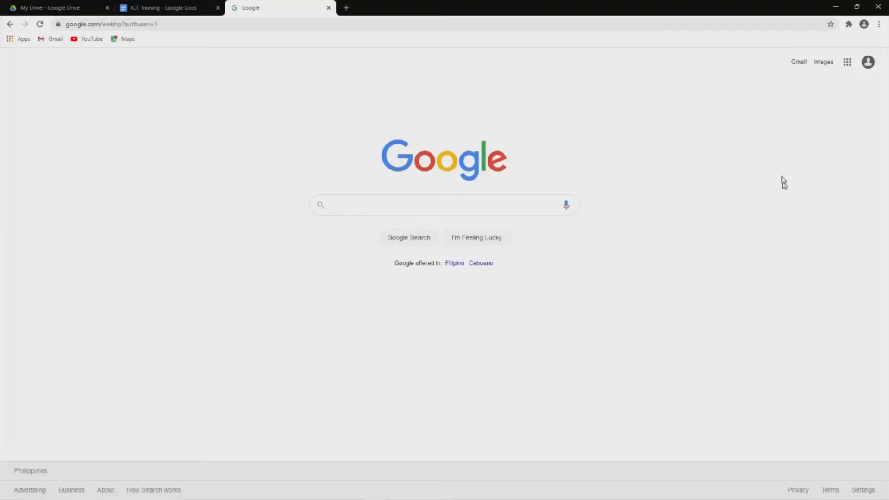
pyautogui.click(847, 64)
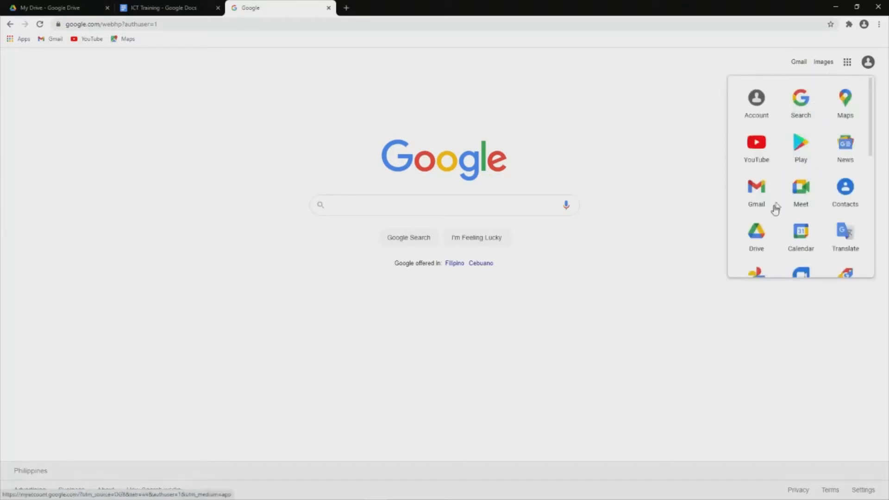
pyautogui.click(756, 231)
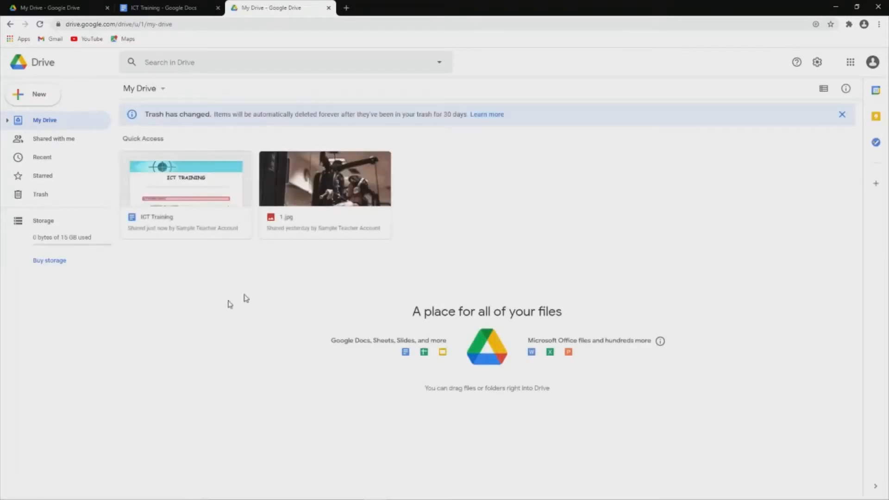
# Look for the shared ICT Training document in the recipient's Shared with me files and My Drive quick access.
pyautogui.doubleClick(200, 171)
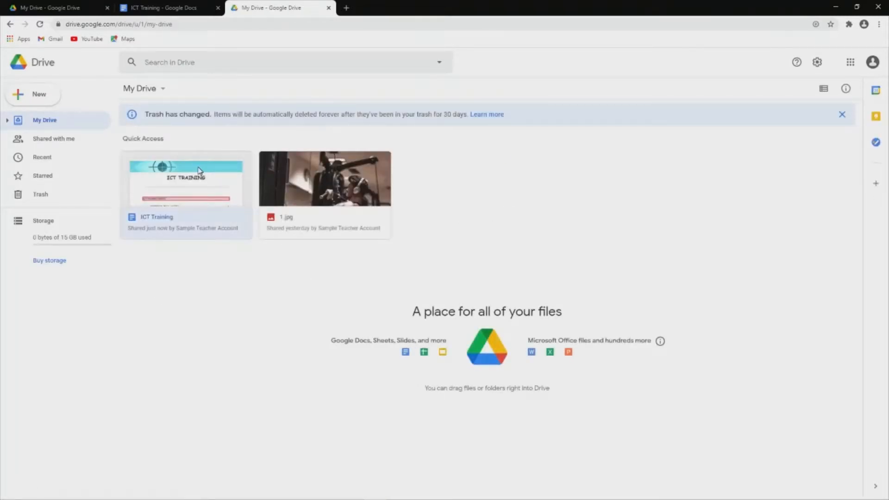
pyautogui.click(67, 139)
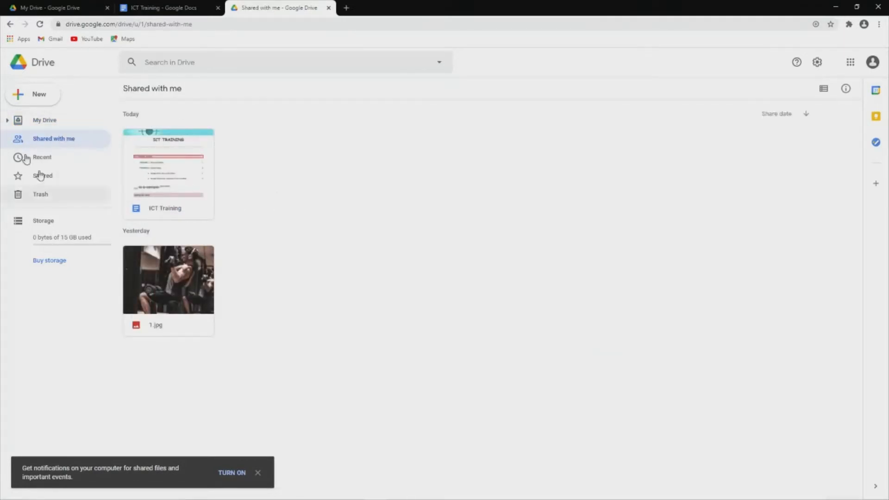
pyautogui.click(44, 120)
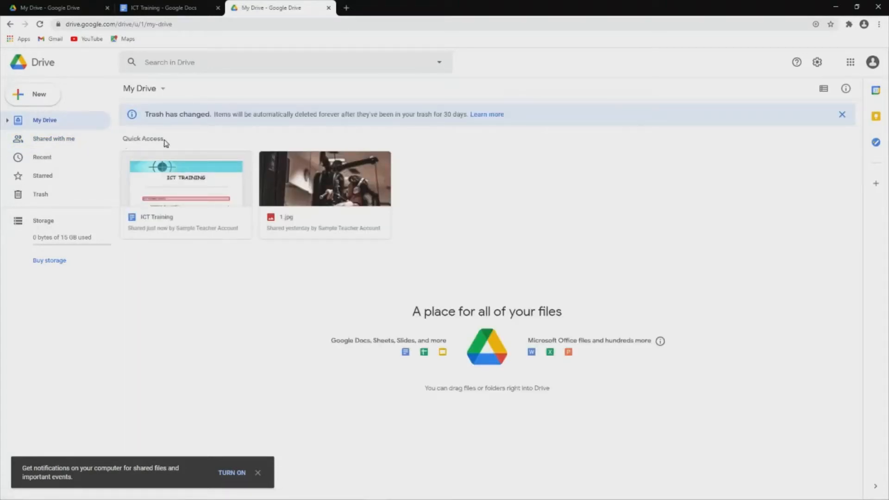
pyautogui.moveTo(120, 134); pyautogui.dragTo(122, 134)
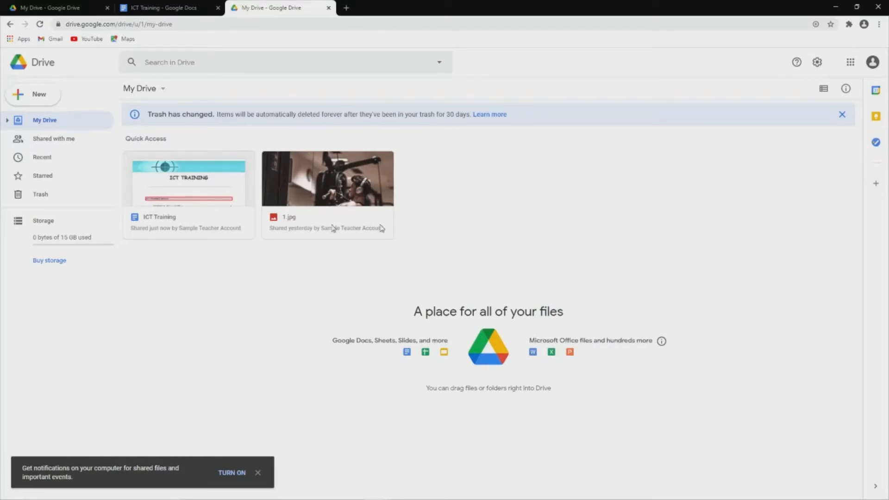
# Open the ICT Training document from the recipient's Shared with me files.
pyautogui.click(64, 145)
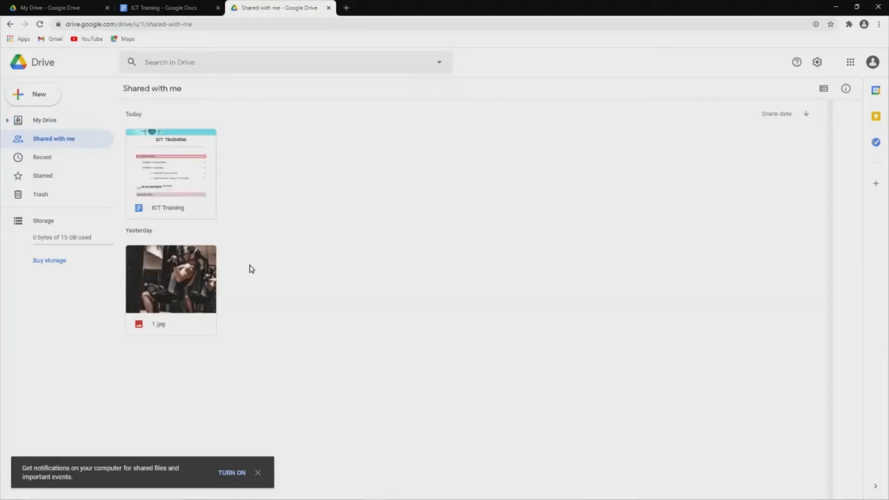
pyautogui.hotkey('ctrl', '+')
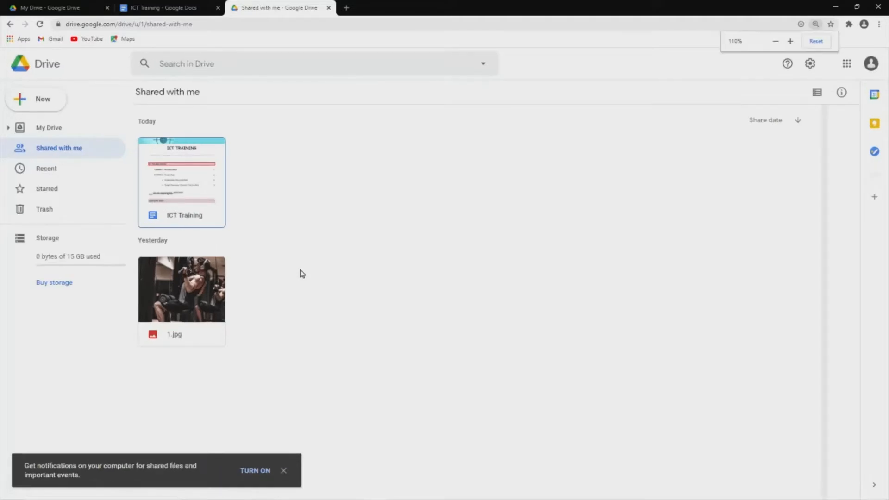
pyautogui.hotkey('ctrl', '+')
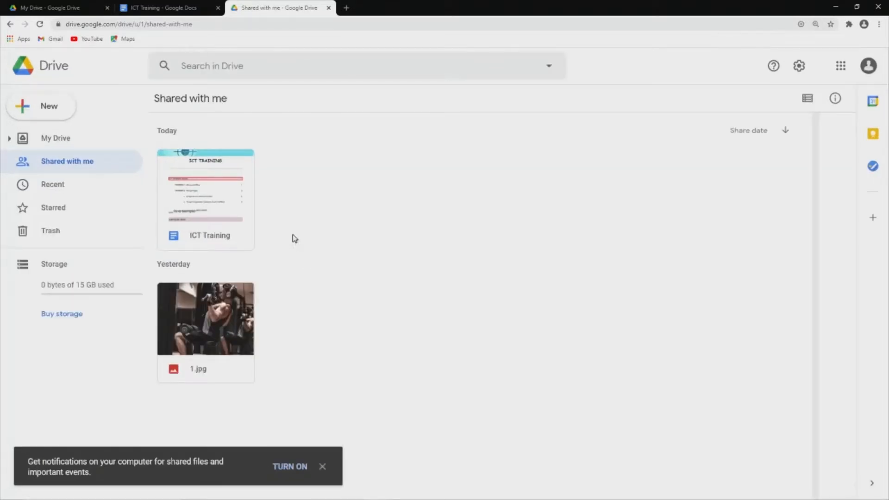
pyautogui.click(215, 201)
pyautogui.doubleClick(215, 202)
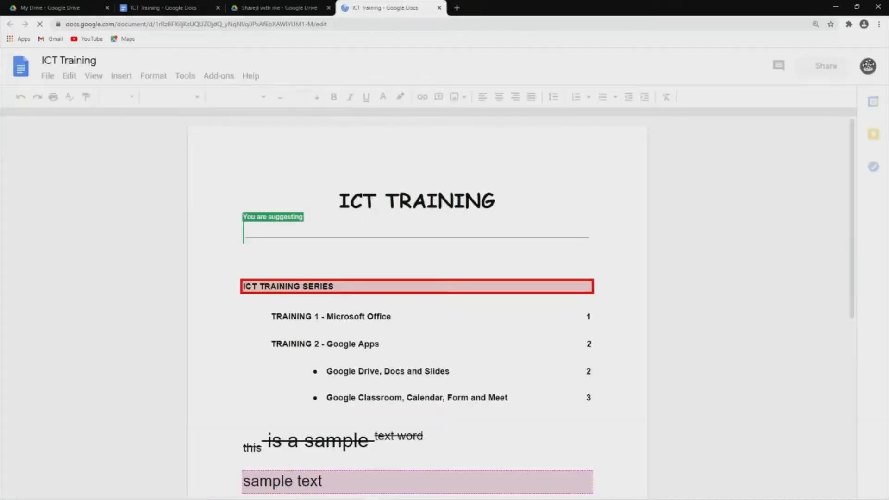
# Check which account is signed in to the shared document and dismiss the account notice.
pyautogui.click(868, 66)
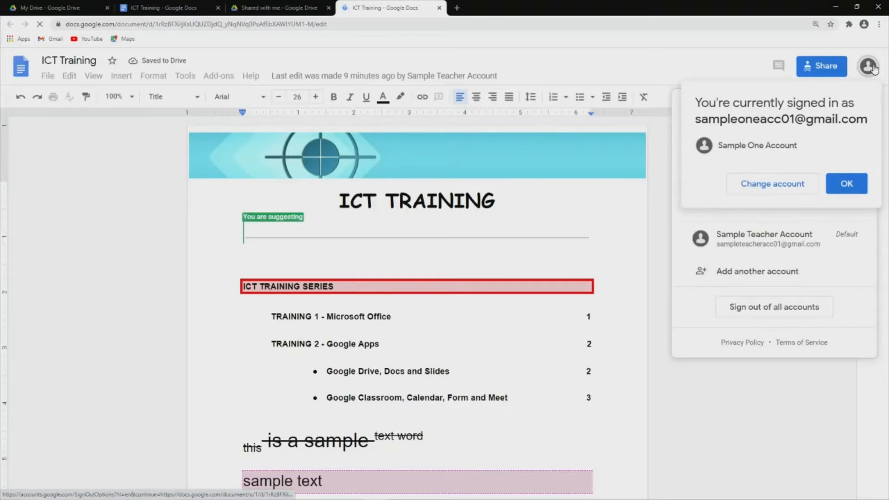
pyautogui.click(529, 229)
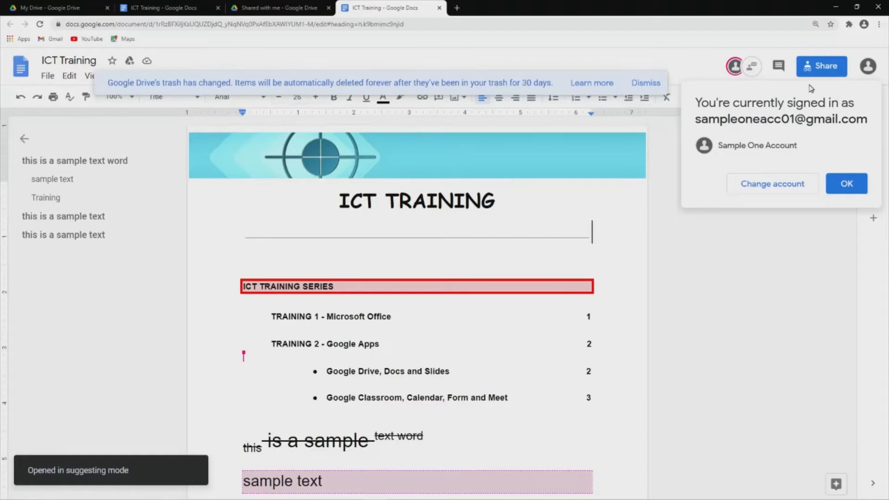
pyautogui.click(846, 185)
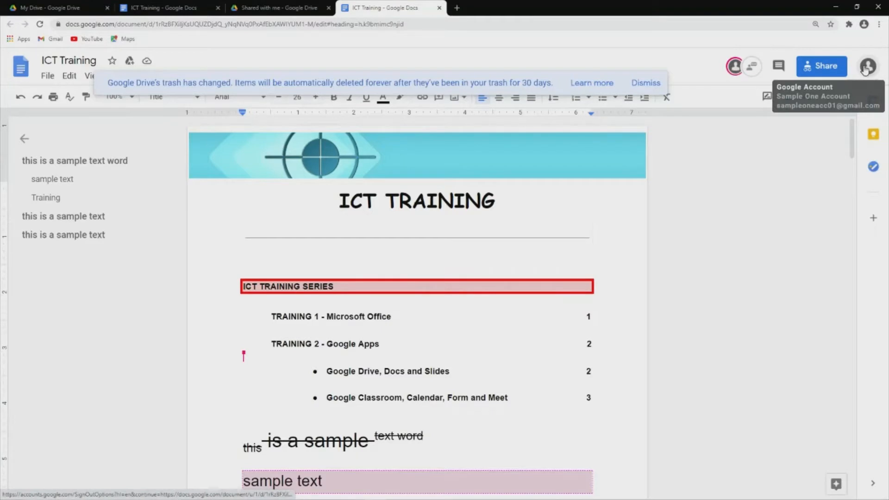
# Identify the other collaborator in the shared document by their avatar and coloured text cursor.
pyautogui.moveTo(732, 68)
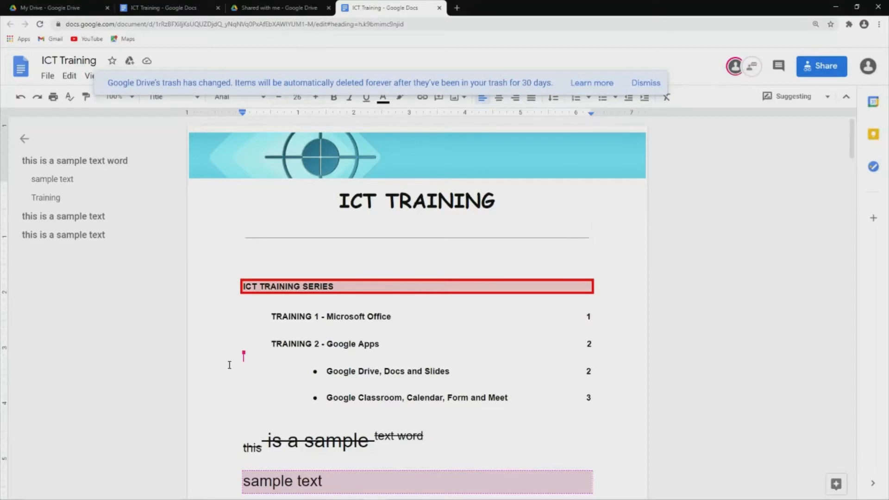
pyautogui.click(249, 354)
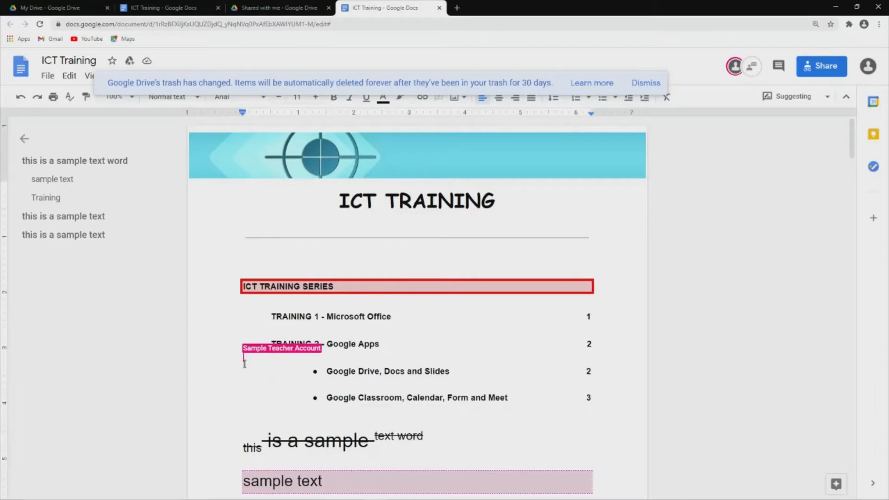
pyautogui.moveTo(244, 358)
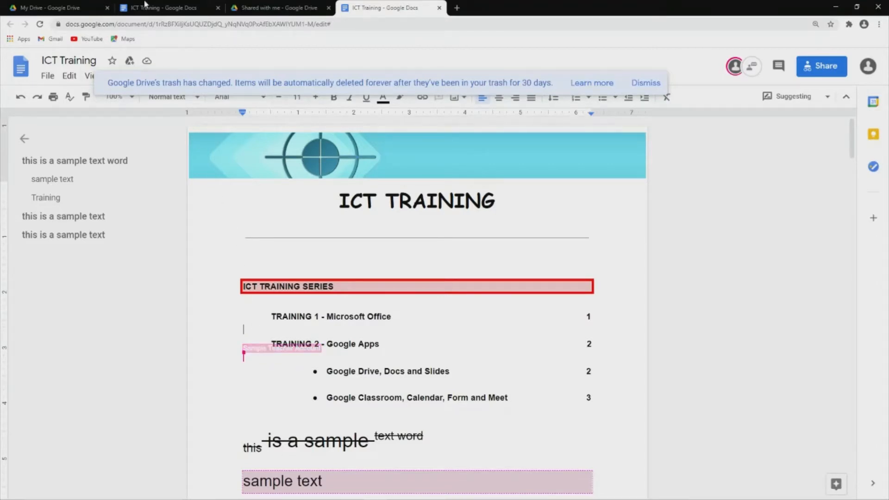
# Place the commenter's cursor on the blank line above ICT TRAINING SERIES and check its name label in the owner's copy.
pyautogui.click(394, 262)
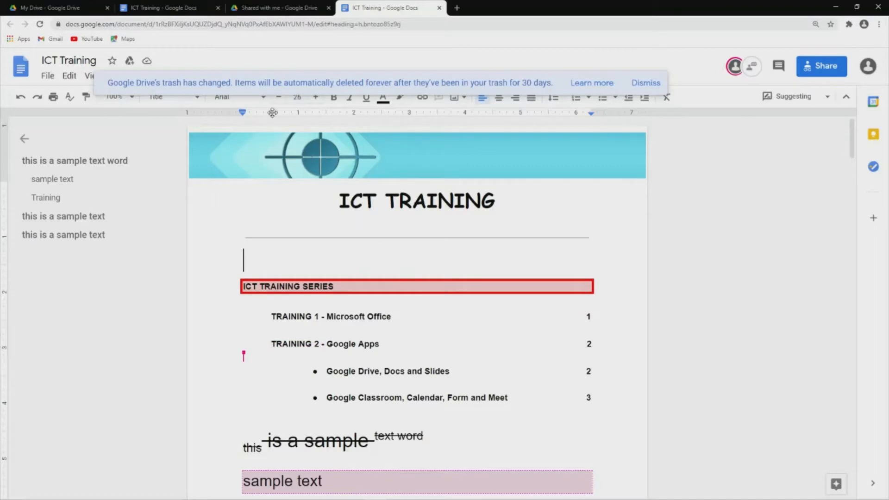
pyautogui.click(180, 5)
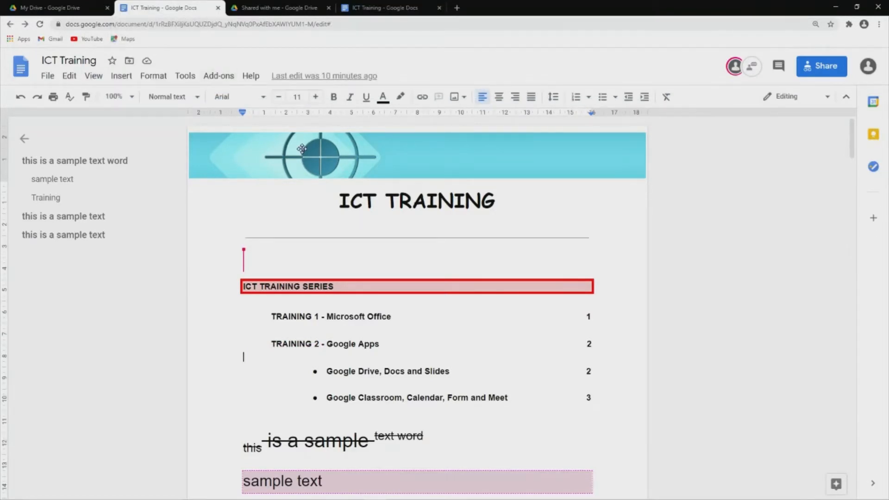
pyautogui.moveTo(245, 260)
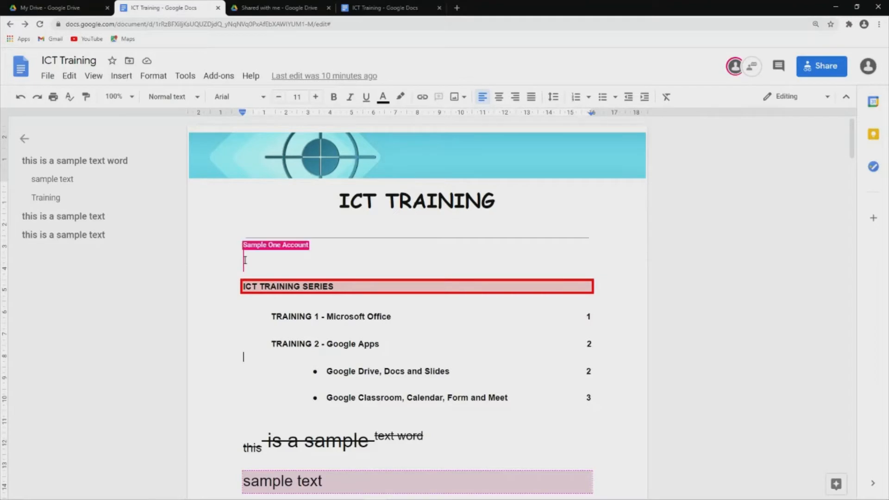
# Return to the commenter's copy of the document and check which account is signed in.
pyautogui.click(435, 5)
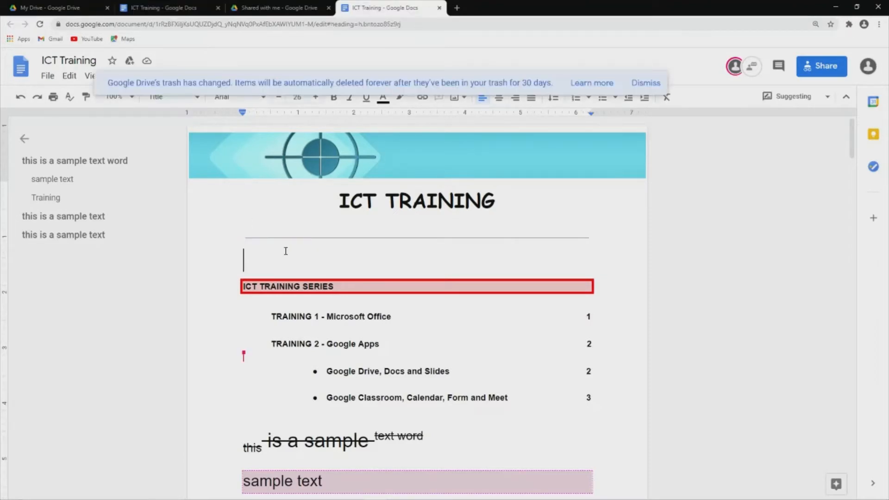
pyautogui.click(866, 67)
pyautogui.click(864, 68)
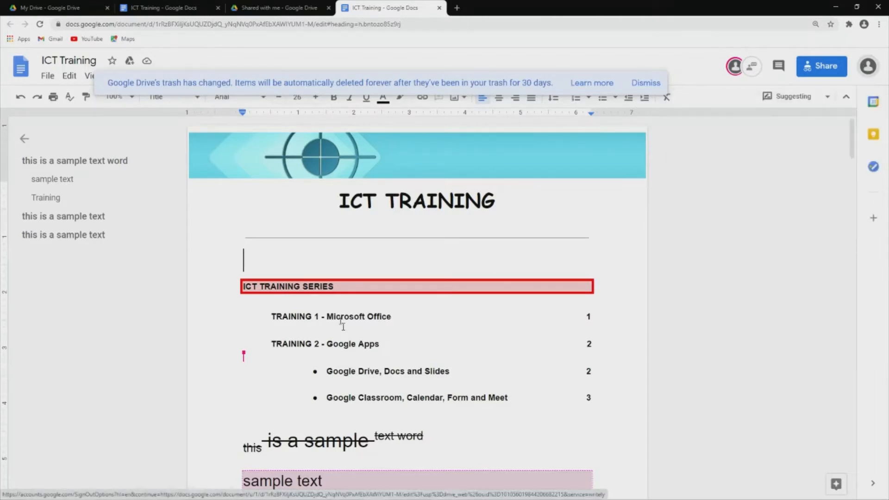
# In the owner's copy, place the cursor on several table of contents lines to compare it with the collaborator's coloured cursor.
pyautogui.click(176, 4)
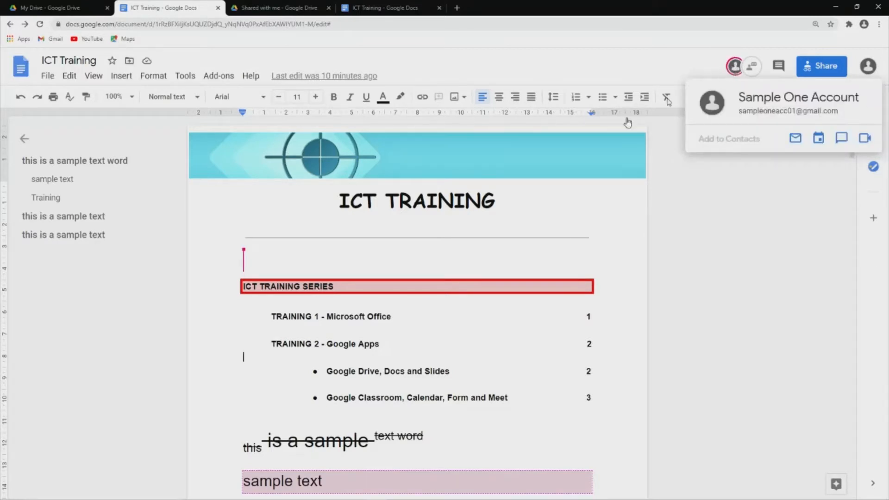
pyautogui.click(260, 269)
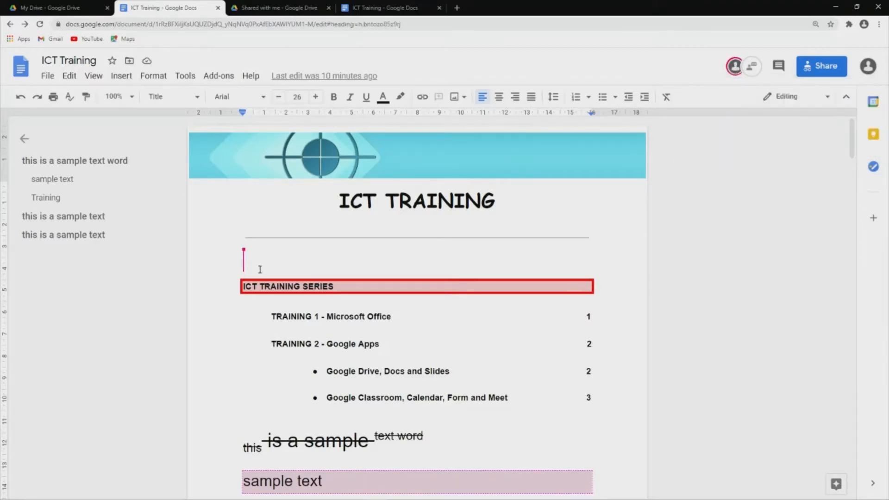
pyautogui.click(259, 372)
pyautogui.click(268, 400)
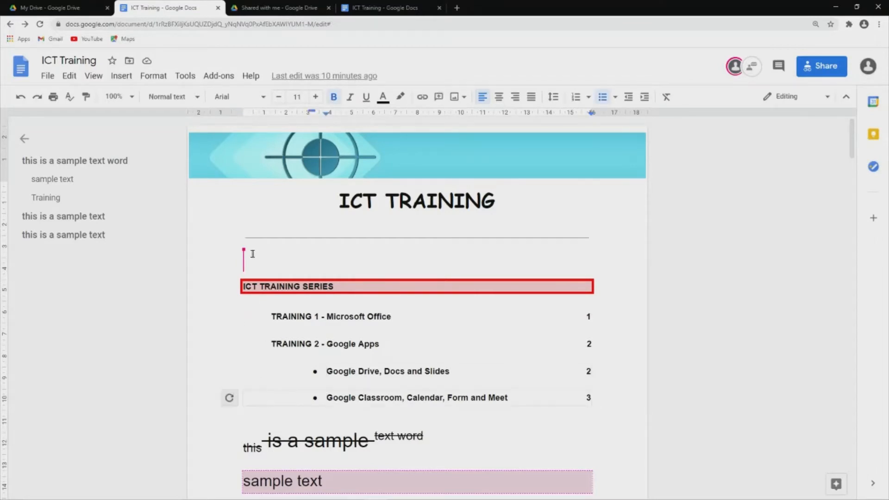
pyautogui.moveTo(249, 262)
pyautogui.click(244, 330)
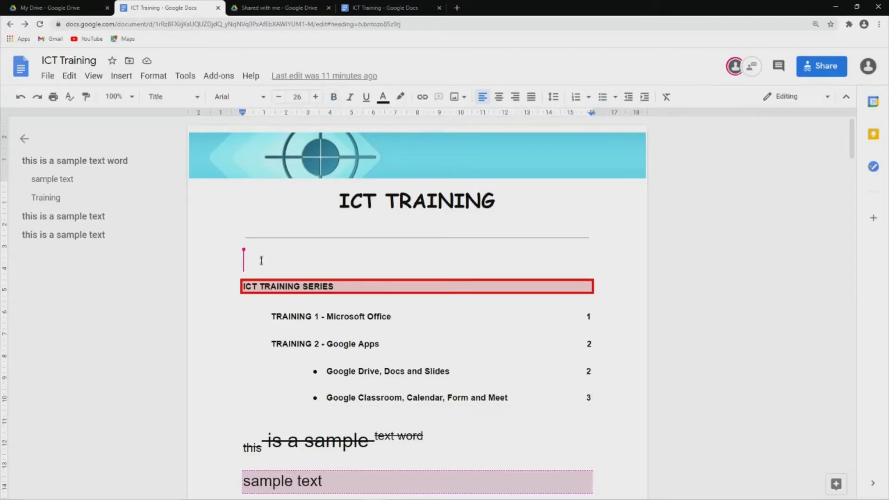
pyautogui.click(246, 330)
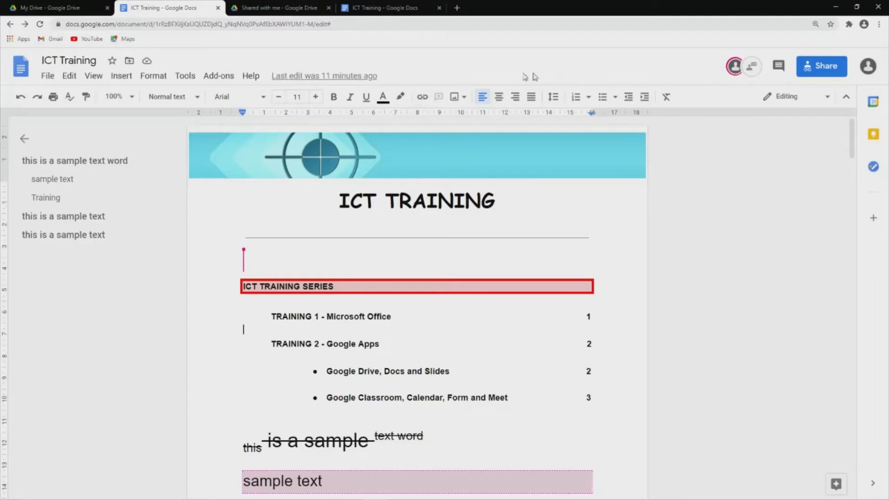
# In the commenter's copy, add the comment "CHANGE BORDER COLOR" to the ICT TRAINING SERIES line.
pyautogui.click(370, 6)
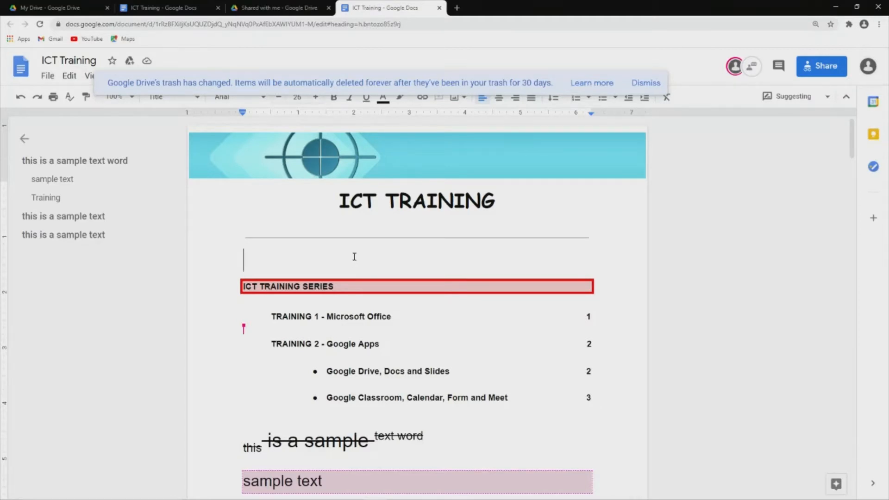
pyautogui.scroll(-2, 417, 250)
pyautogui.click(487, 237)
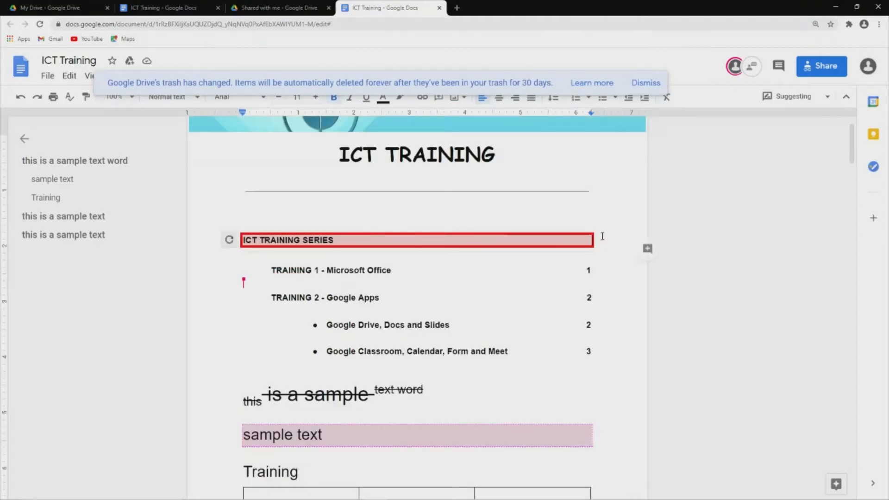
pyautogui.click(647, 248)
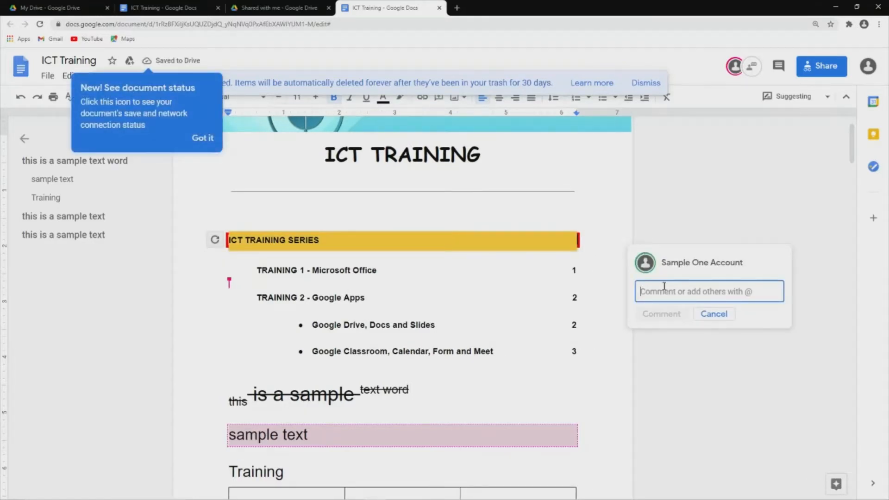
pyautogui.write('CHANGE ')
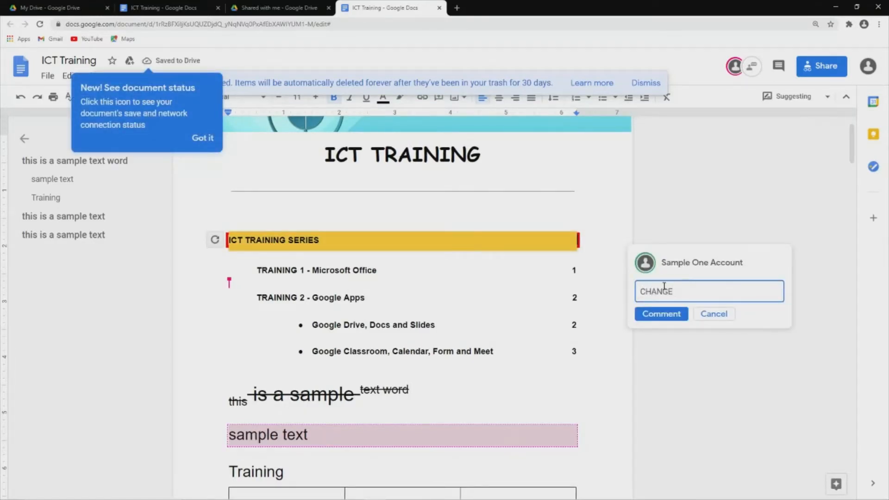
pyautogui.write('BORDER ')
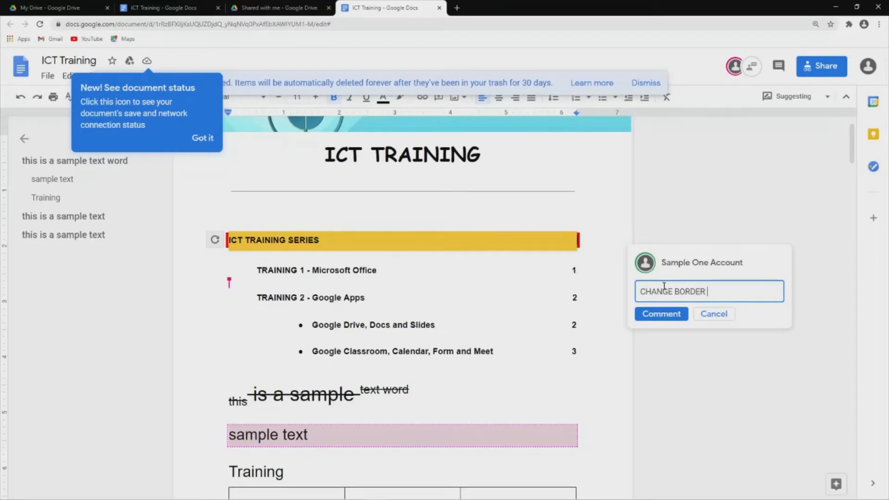
pyautogui.write('COLOR')
pyautogui.press('Return')
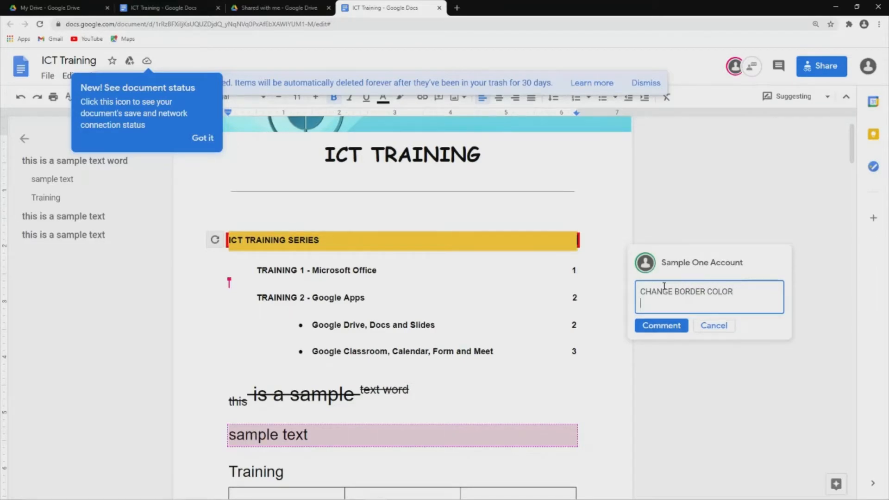
pyautogui.click(660, 324)
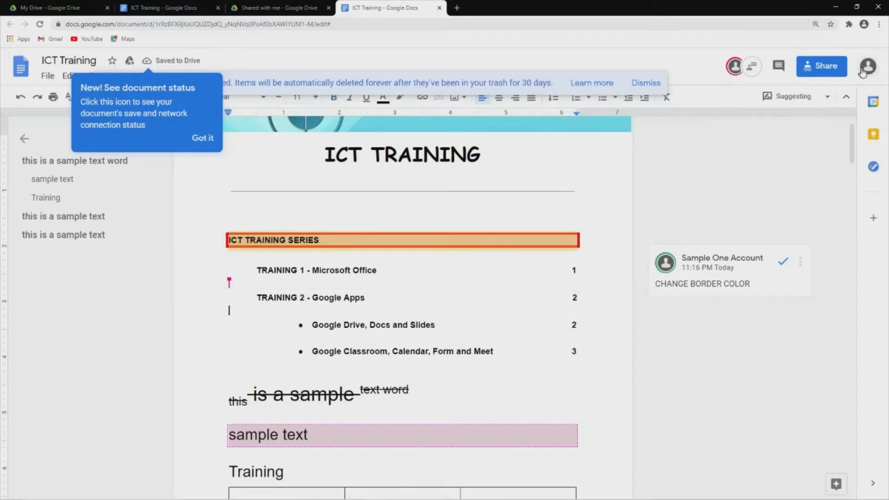
# Check which document modes are available to the commenter, leaving the list without a change.
pyautogui.click(810, 98)
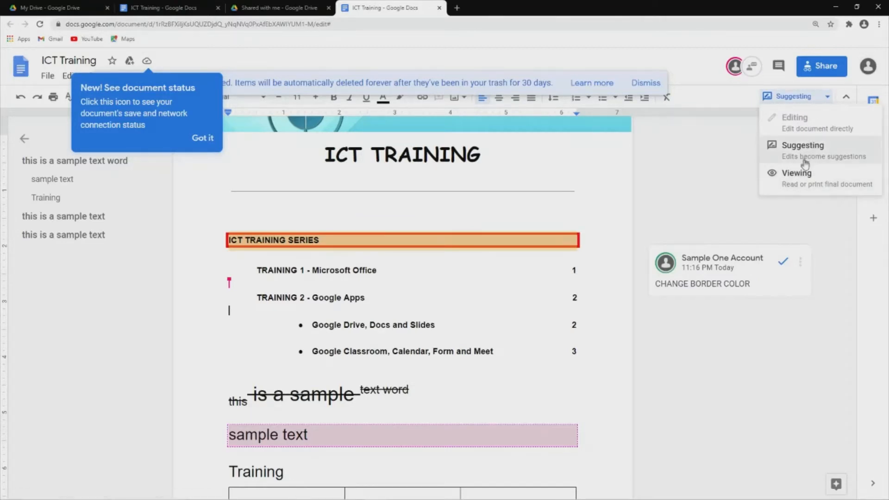
pyautogui.click(710, 200)
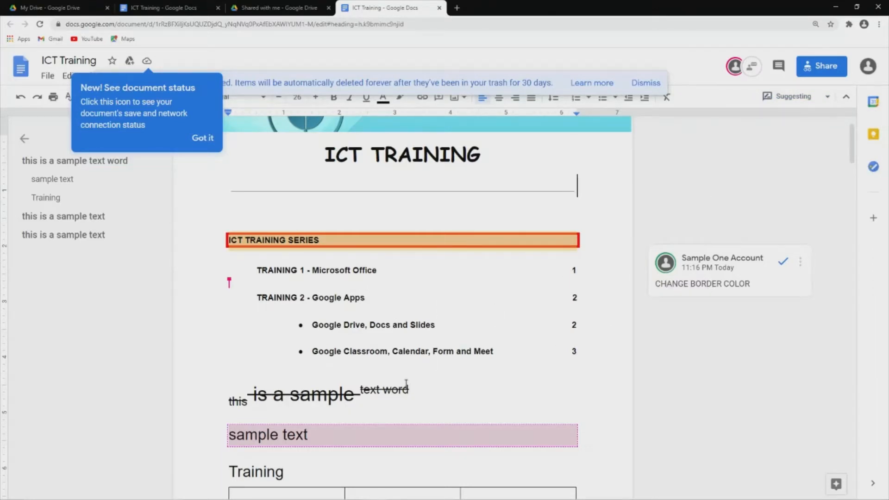
# Add the comment "REMOVE STRIKETROUGH" to the struck-through words "text word".
pyautogui.scroll(-1, 406, 383)
pyautogui.click(422, 350)
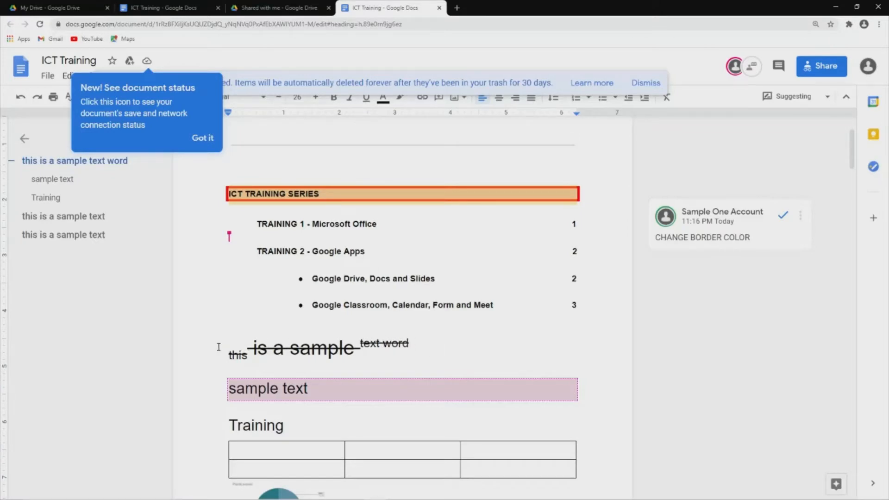
pyautogui.moveTo(220, 350); pyautogui.dragTo(421, 350)
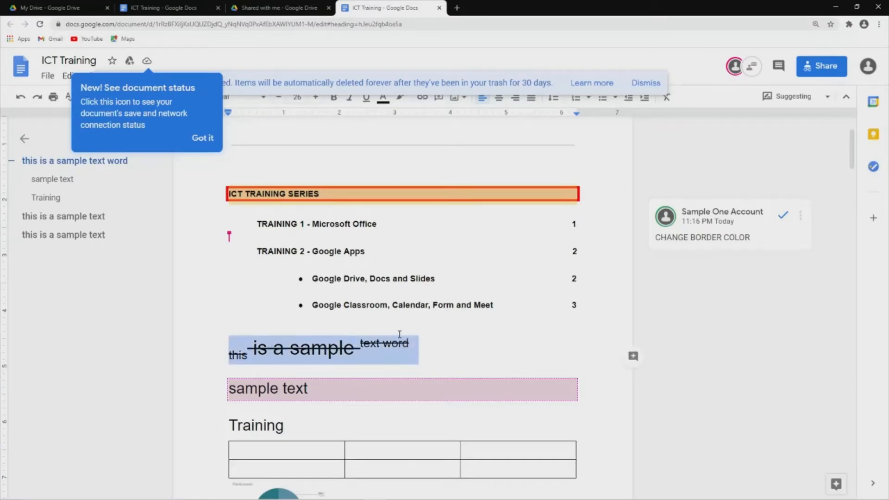
pyautogui.click(248, 354)
pyautogui.moveTo(225, 354); pyautogui.dragTo(407, 343)
pyautogui.click(397, 353)
pyautogui.click(633, 356)
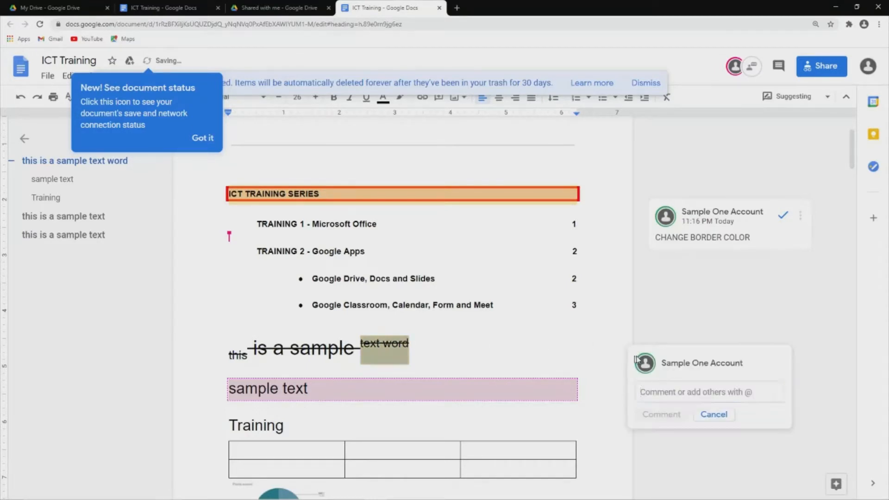
pyautogui.write('REMOVE STRIK')
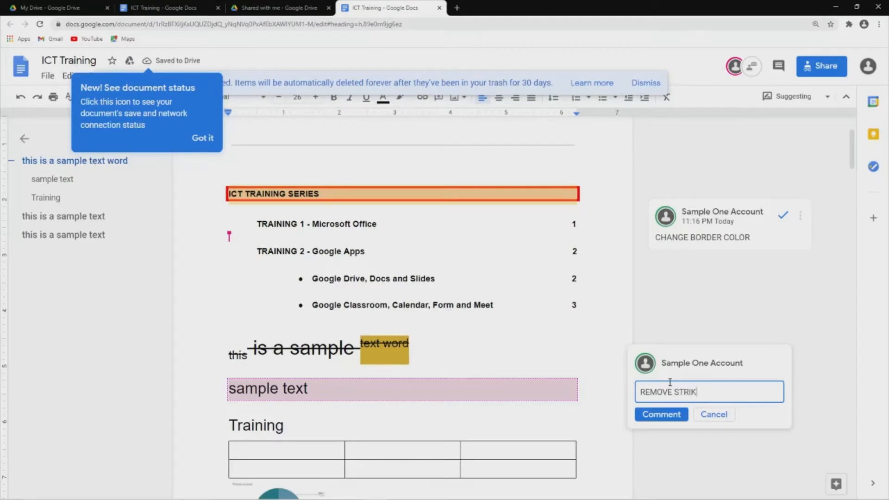
pyautogui.write('ETROUGH')
pyautogui.press('Return')
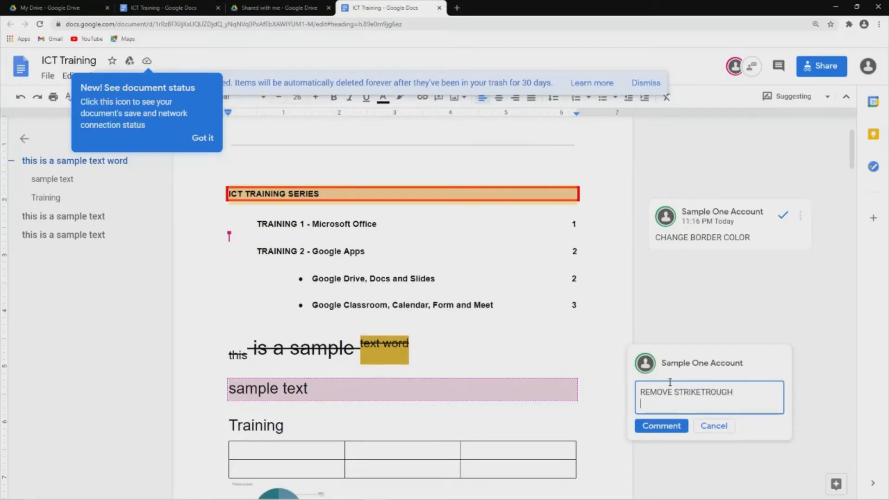
pyautogui.click(662, 425)
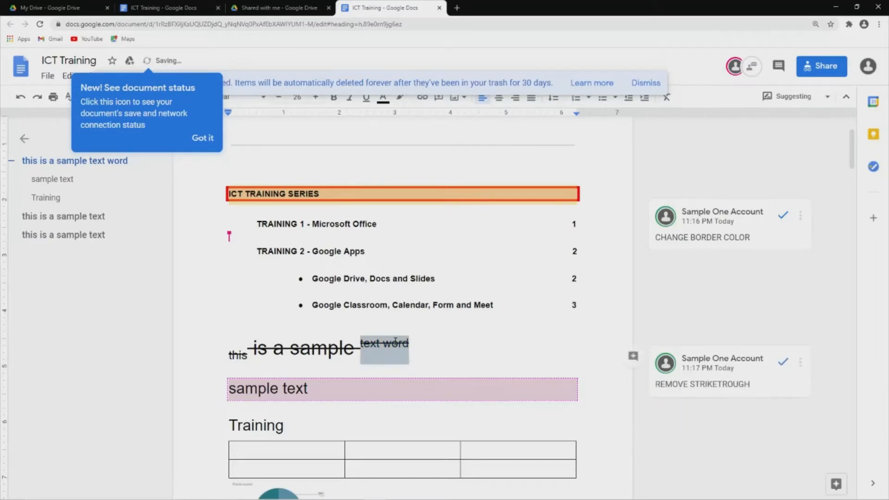
# Look over the commented document from the commenter's side and check the current document mode.
pyautogui.scroll(-5, 476, 349)
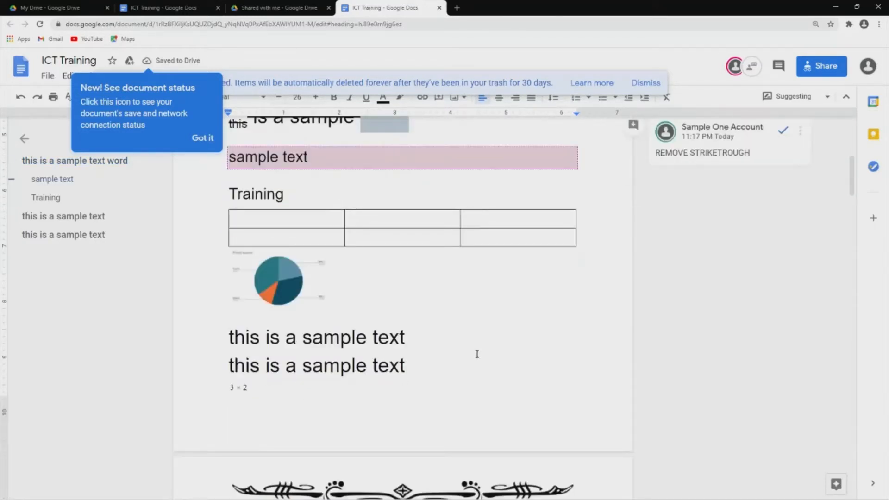
pyautogui.scroll(-3, 477, 354)
pyautogui.scroll(10, 476, 354)
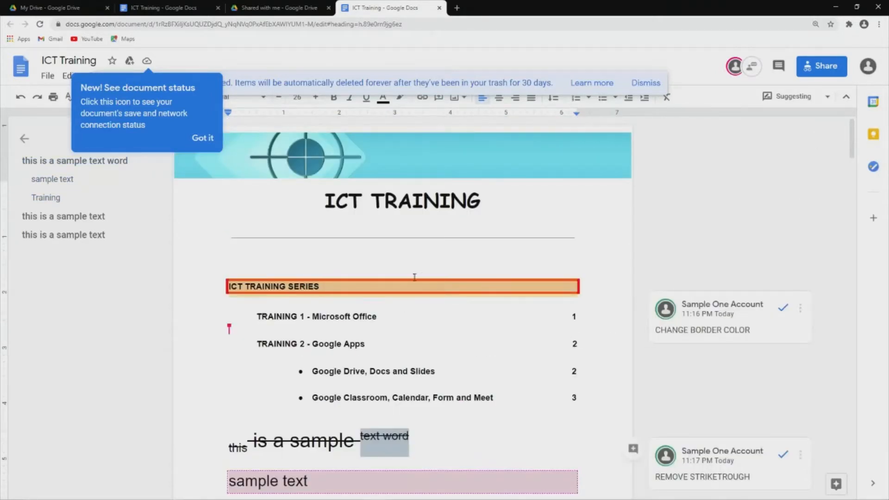
pyautogui.click(801, 99)
pyautogui.click(801, 99)
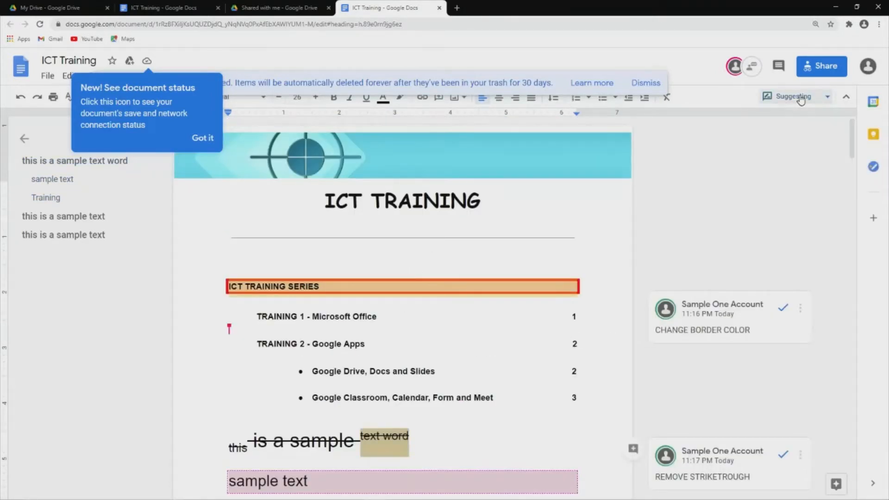
# Review the commenter's two comments in the owner's copy of the document.
pyautogui.click(156, 6)
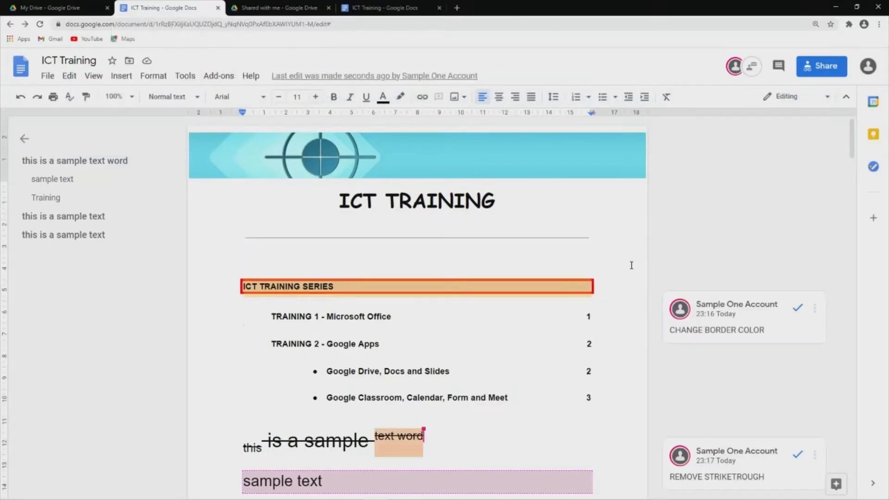
pyautogui.scroll(-2, 620, 266)
pyautogui.scroll(2, 621, 266)
# Reply "OKAY" to the CHANGE BORDER COLOR comment as the owner and check the reply in the commenter's copy.
pyautogui.click(743, 315)
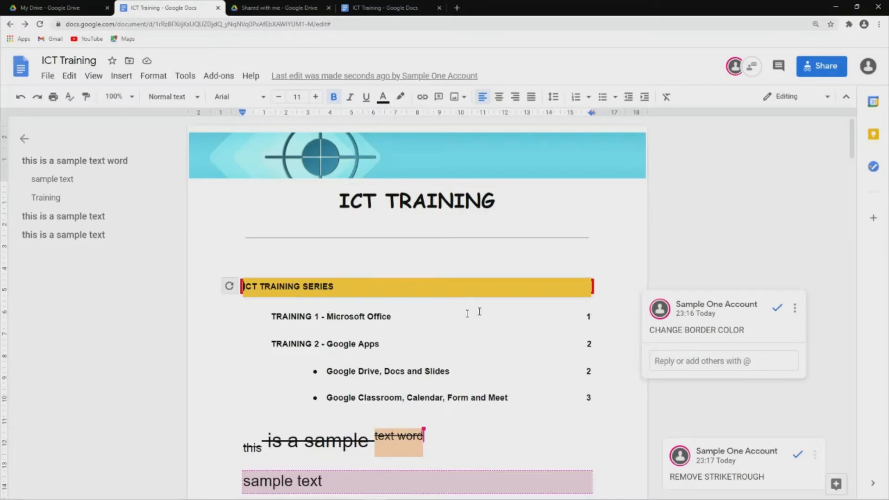
pyautogui.click(795, 309)
pyautogui.click(793, 308)
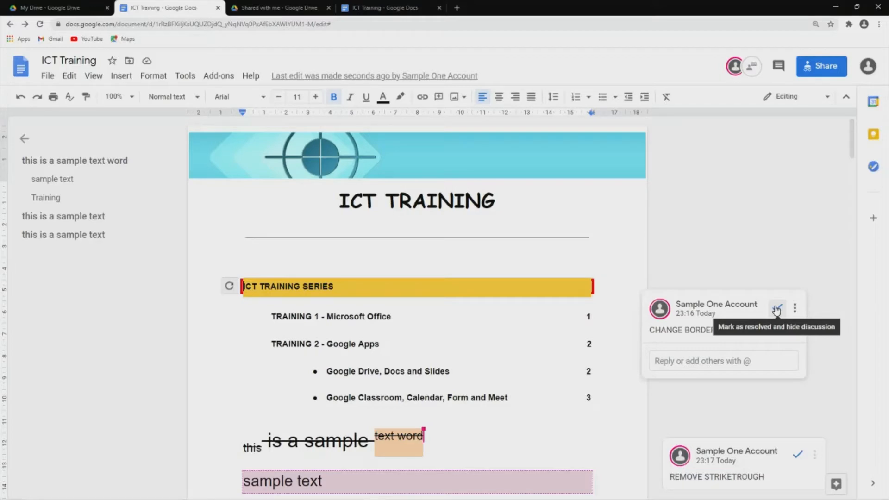
pyautogui.click(666, 364)
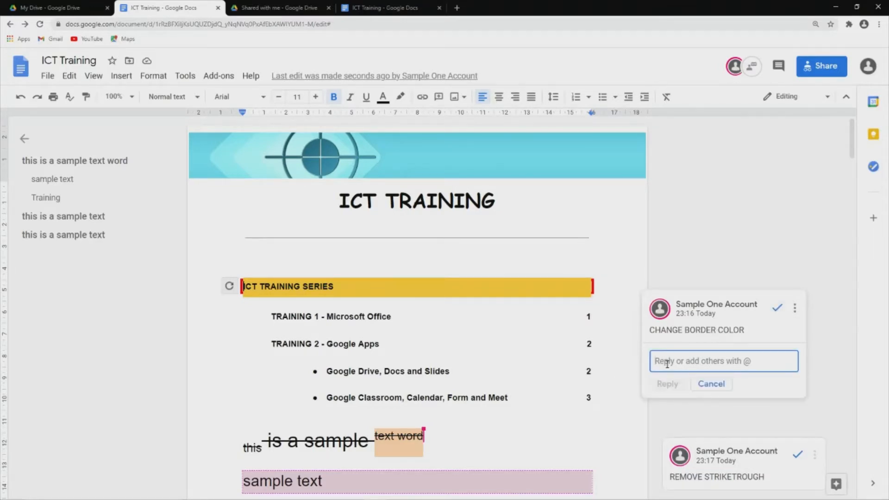
pyautogui.write('OKAY')
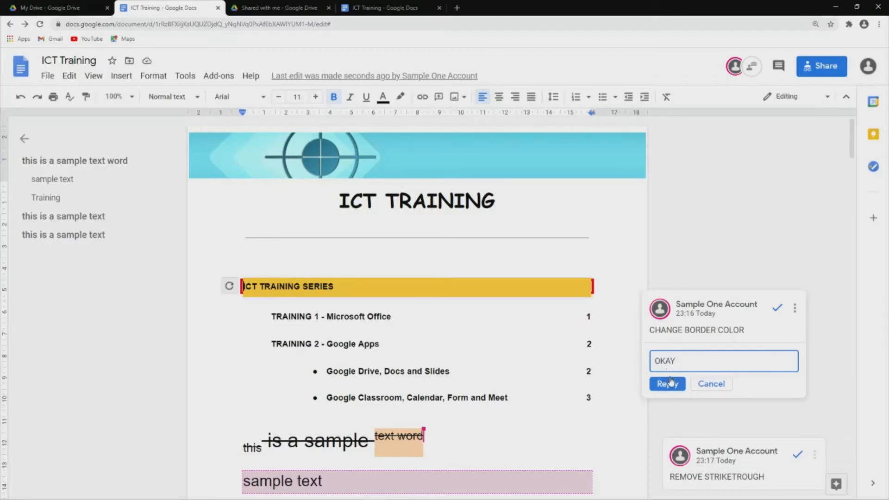
pyautogui.click(667, 384)
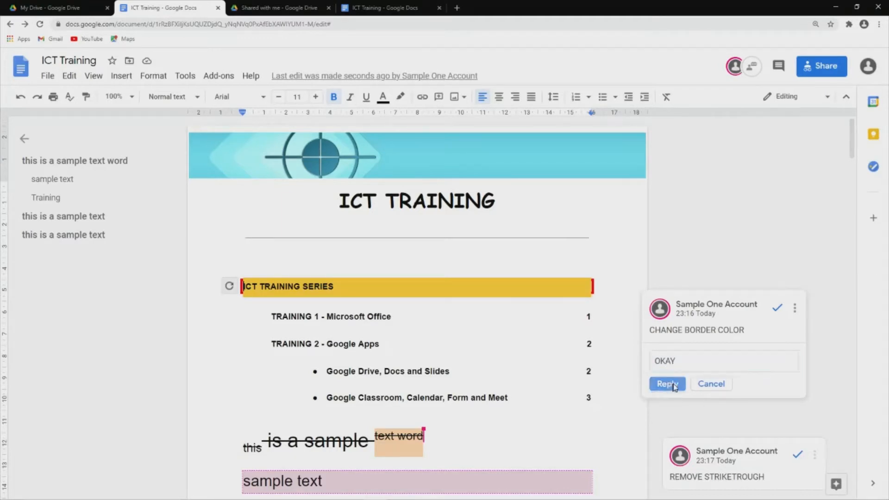
pyautogui.click(366, 7)
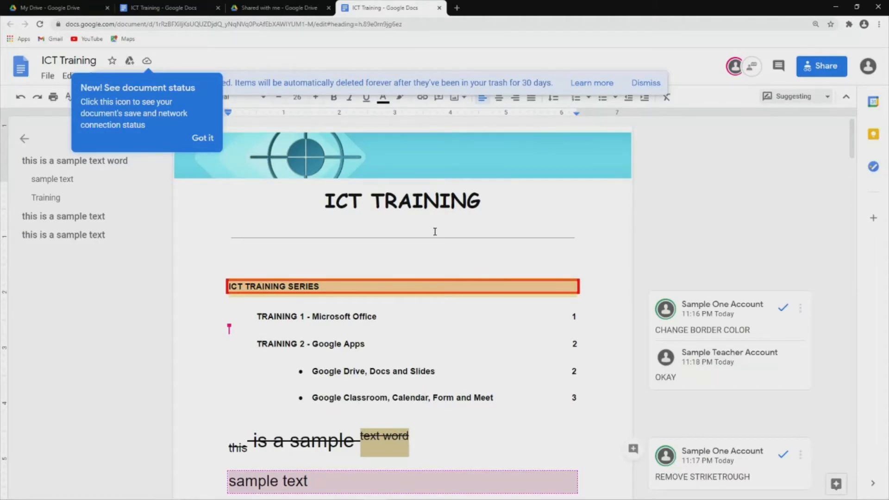
# Switch to the owner's copy of the document and mark the CHANGE BORDER COLOR comment as resolved.
pyautogui.click(179, 5)
pyautogui.click(362, 7)
pyautogui.click(167, 5)
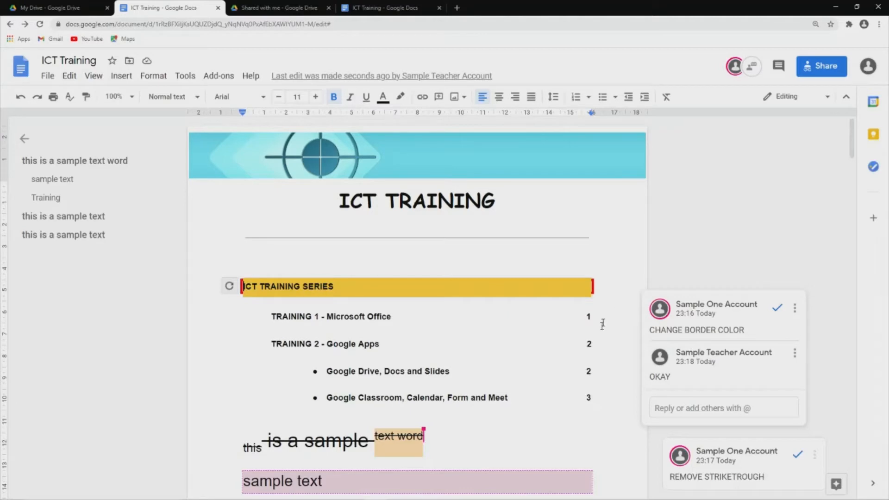
pyautogui.scroll(-1, 629, 290)
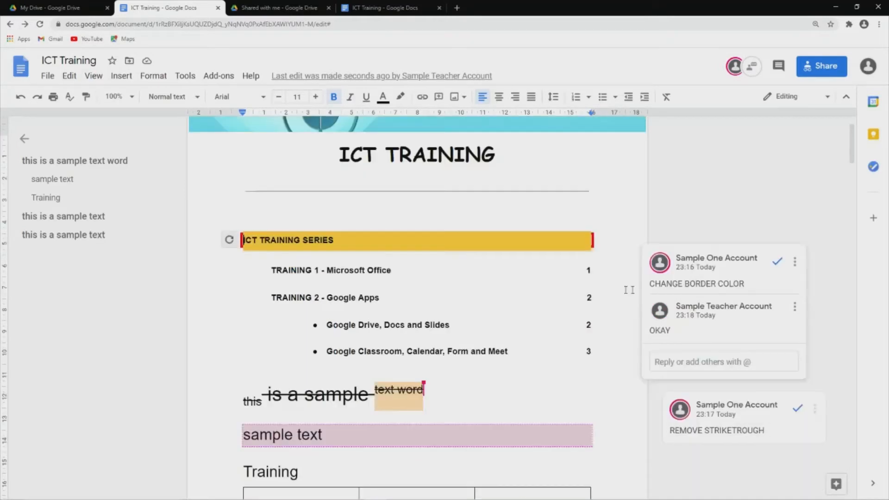
pyautogui.click(775, 264)
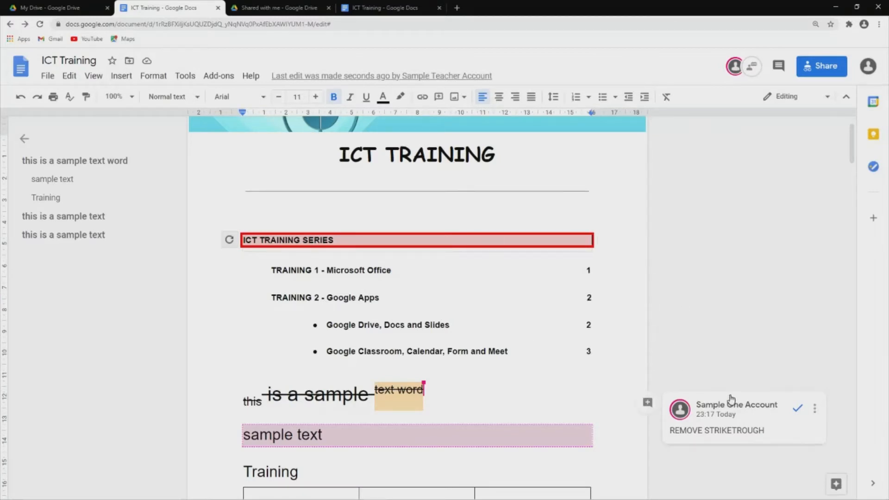
# Reply "NOTED" to the REMOVE STRIKETROUGH comment as the owner.
pyautogui.scroll(-1, 734, 394)
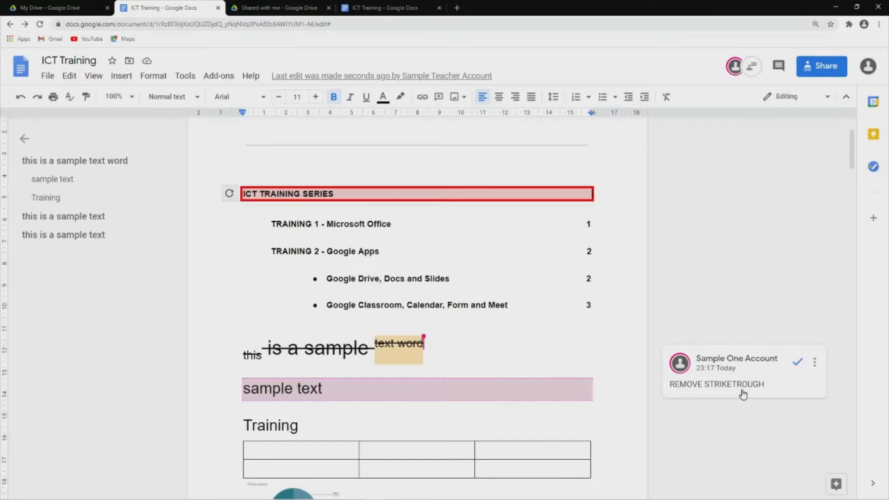
pyautogui.click(772, 388)
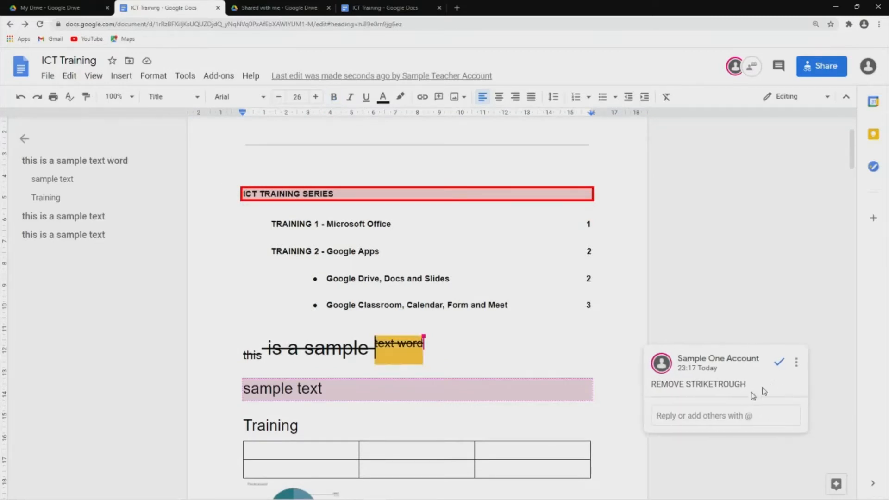
pyautogui.click(678, 417)
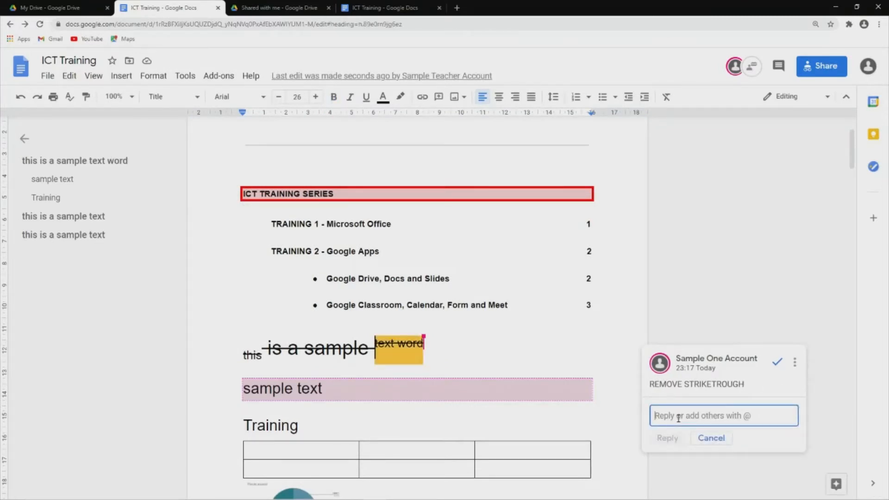
pyautogui.write('NOTED')
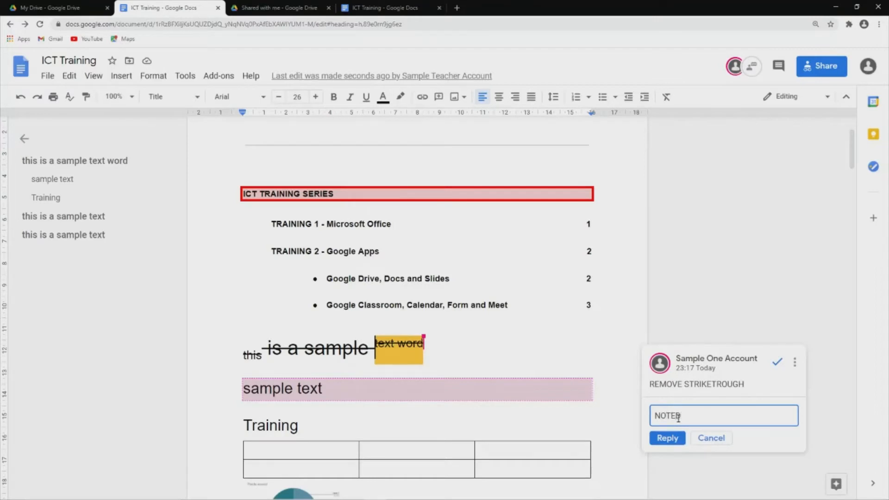
pyautogui.click(663, 441)
# Remove the strikethrough formatting from the words "text word" in the heading.
pyautogui.moveTo(431, 355); pyautogui.dragTo(374, 350)
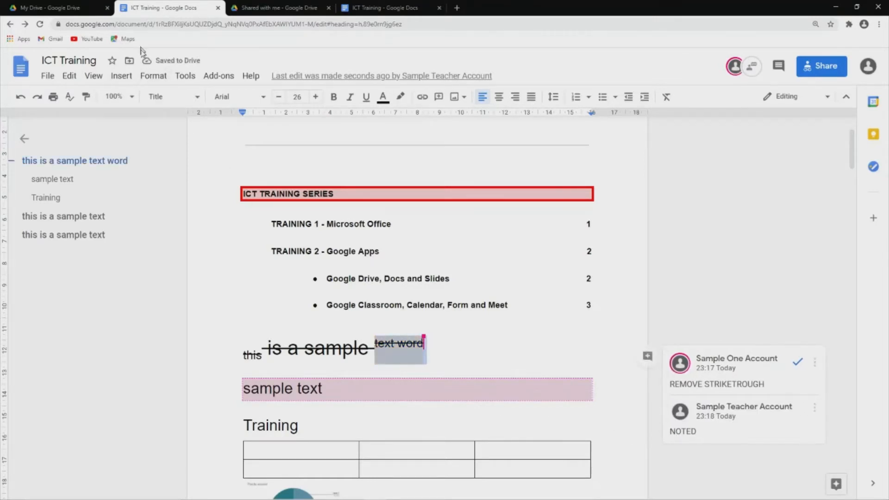
pyautogui.click(149, 76)
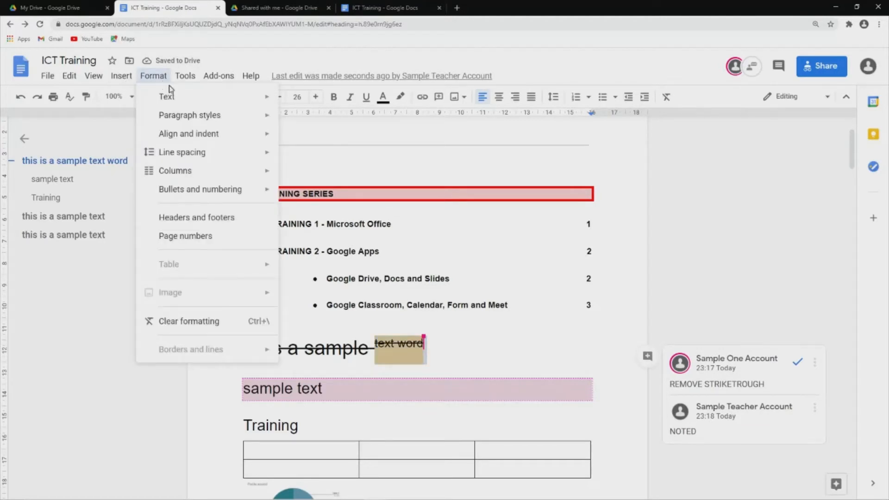
pyautogui.moveTo(169, 96)
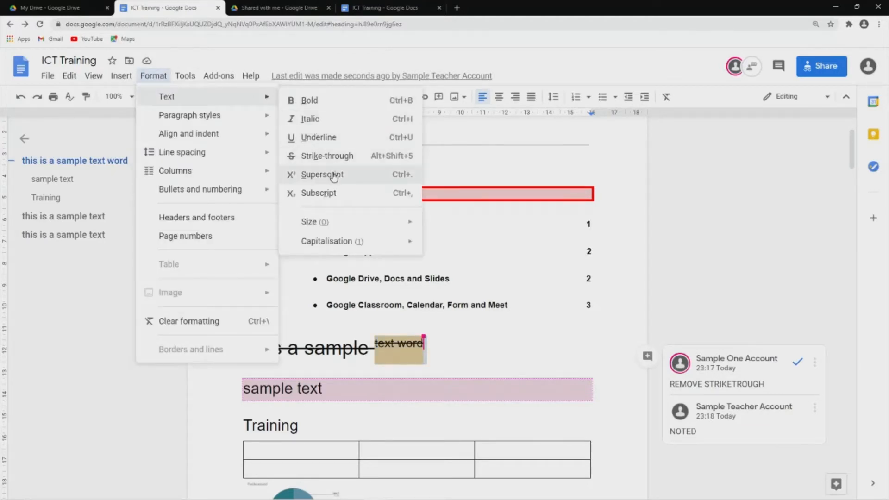
pyautogui.click(339, 158)
pyautogui.click(473, 346)
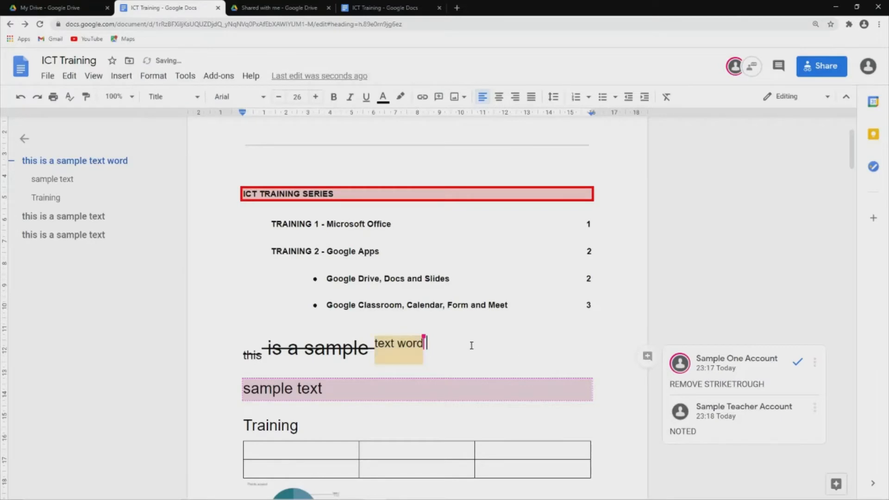
# Mark the REMOVE STRIKETROUGH comment as resolved and look over the document for remaining comments.
pyautogui.click(798, 363)
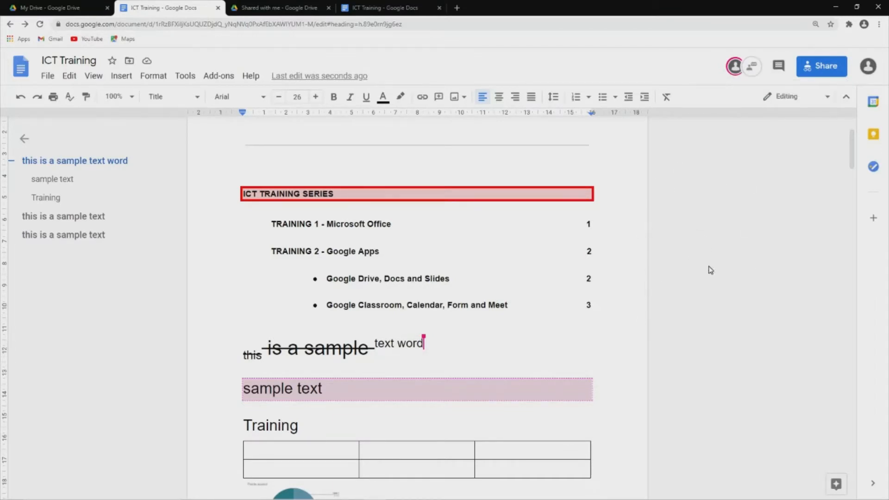
pyautogui.scroll(2, 704, 270)
pyautogui.scroll(-6, 704, 270)
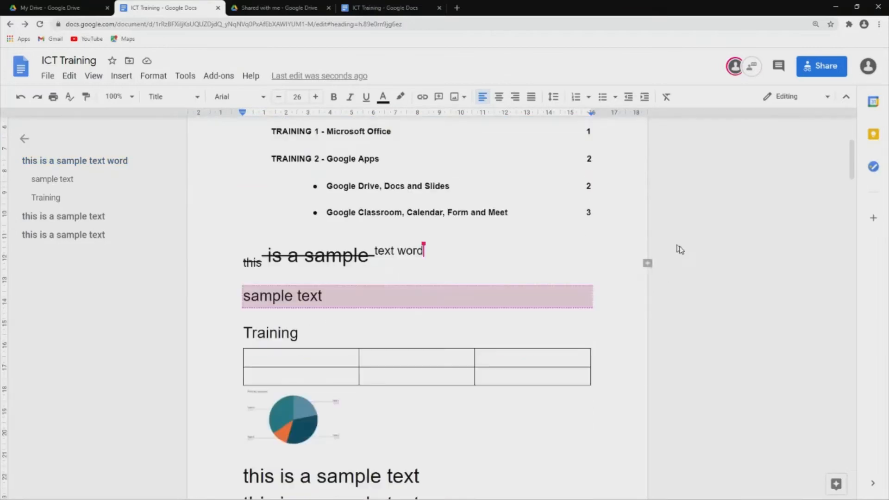
pyautogui.scroll(5, 712, 299)
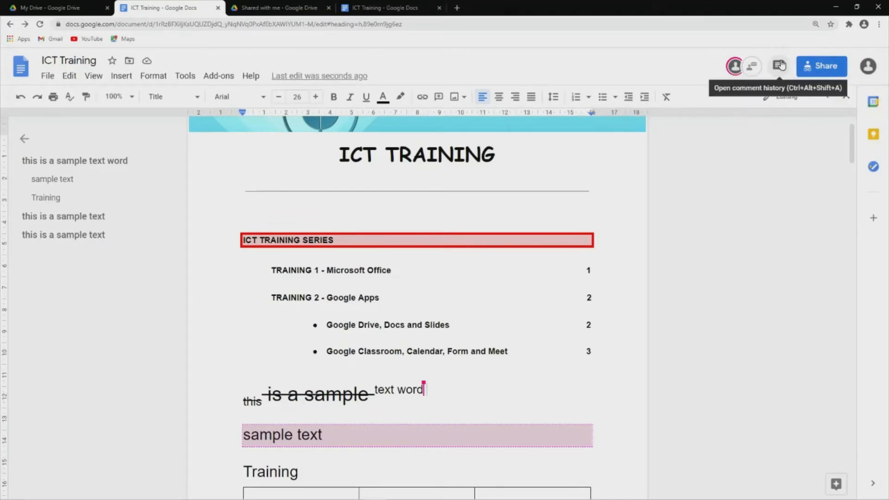
# Review the resolved comments and their replies in the document's comment history, and close the history.
pyautogui.click(780, 65)
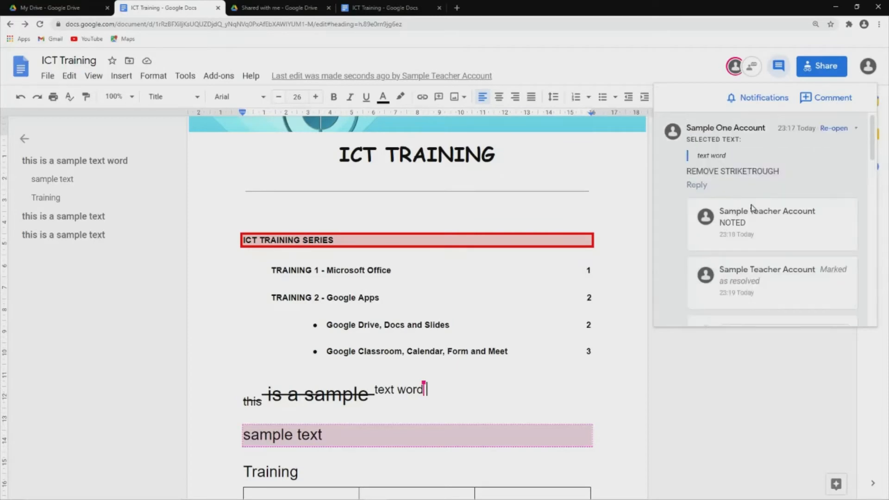
pyautogui.scroll(-1, 751, 207)
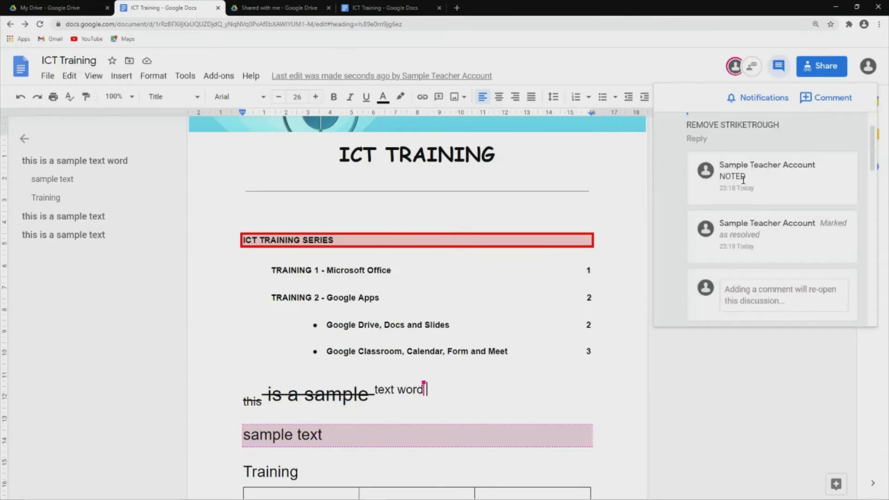
pyautogui.scroll(-3, 752, 245)
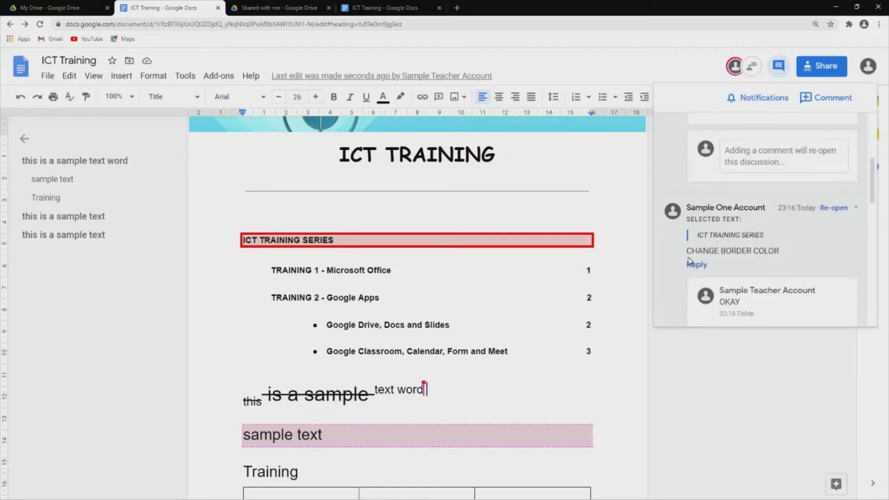
pyautogui.scroll(-2, 747, 245)
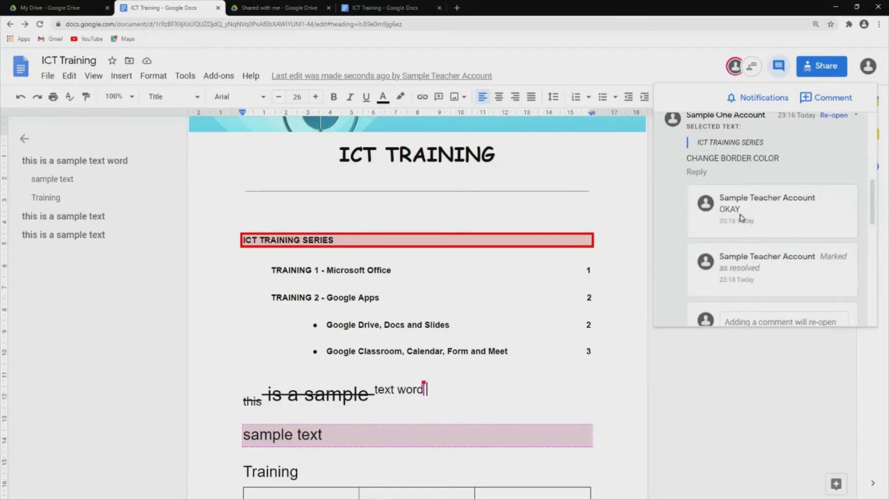
pyautogui.scroll(-3, 749, 232)
pyautogui.scroll(4, 759, 241)
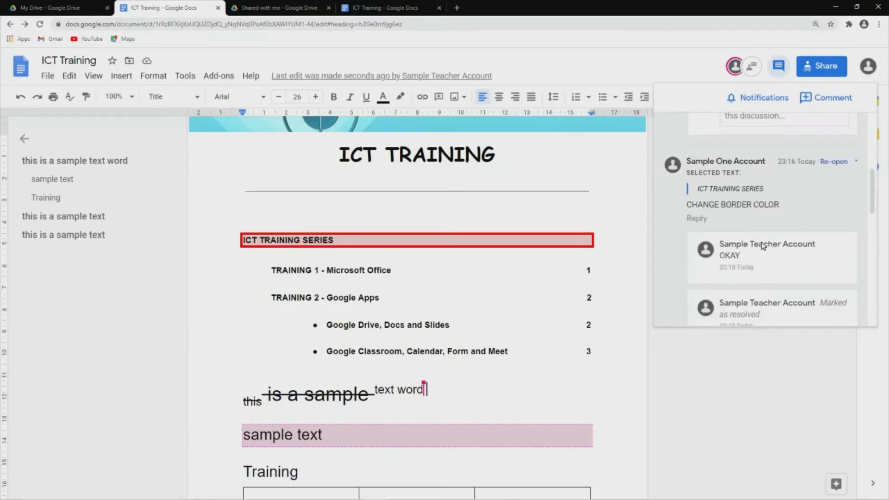
pyautogui.scroll(-4, 763, 245)
pyautogui.scroll(1, 763, 224)
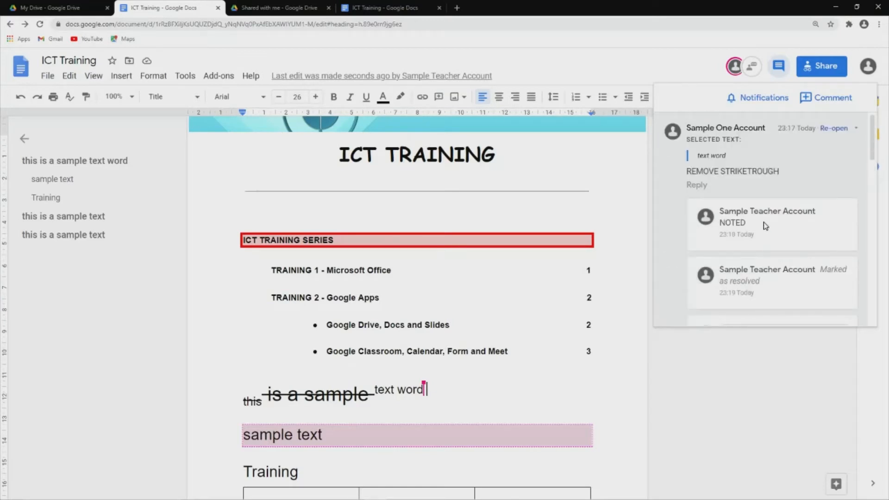
pyautogui.click(777, 70)
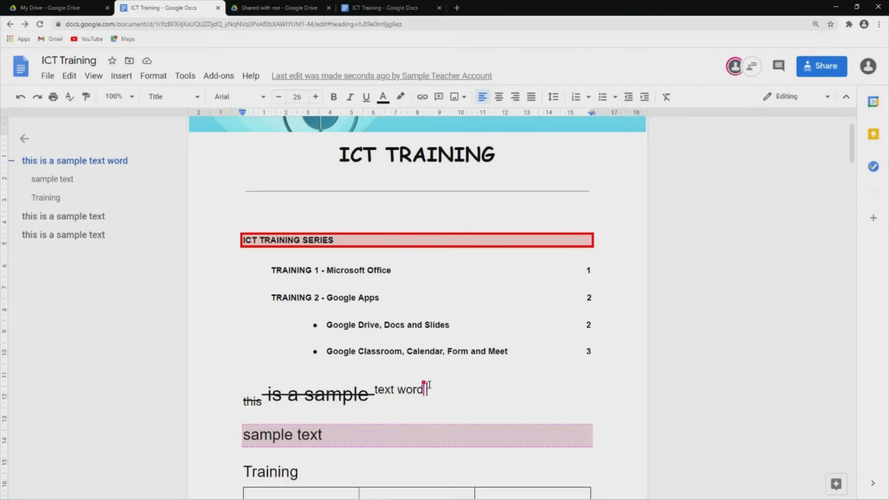
# Check the commenter's copy of the document for the resolved comments and the formatting of "text word".
pyautogui.click(388, 6)
pyautogui.scroll(-2, 413, 369)
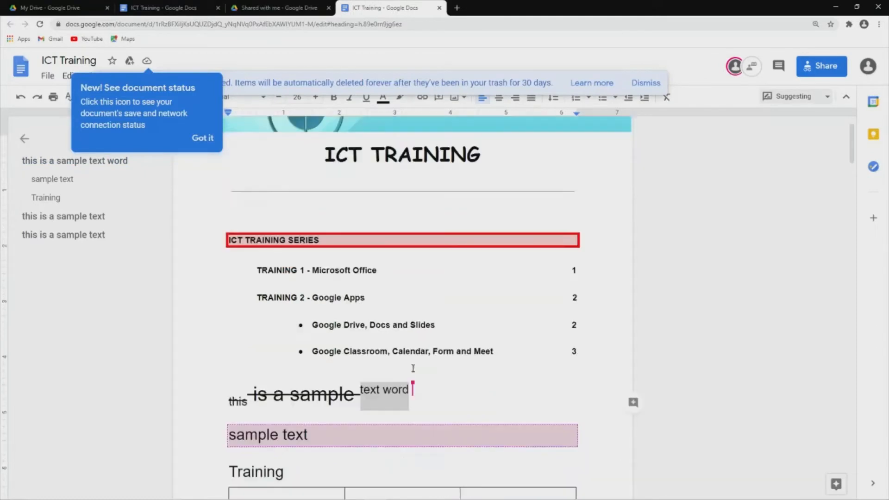
pyautogui.scroll(2, 463, 336)
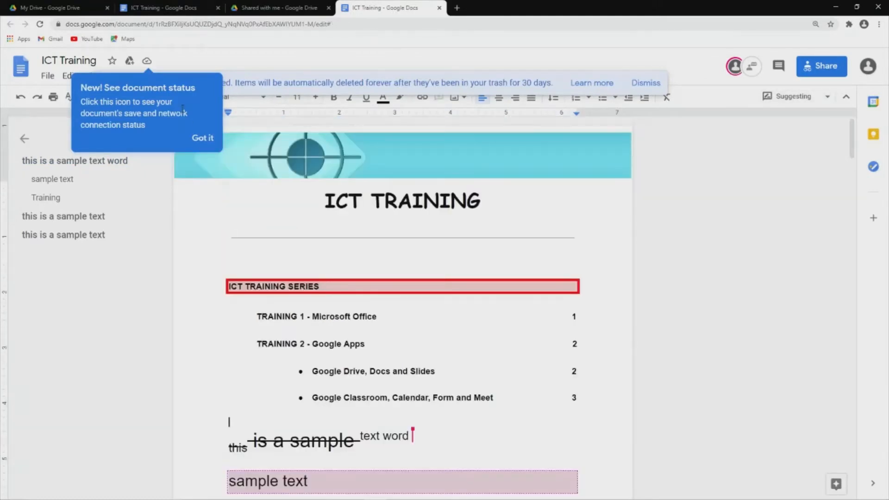
# Dismiss the document status tip and close the commenter's document and Shared with me page.
pyautogui.click(202, 138)
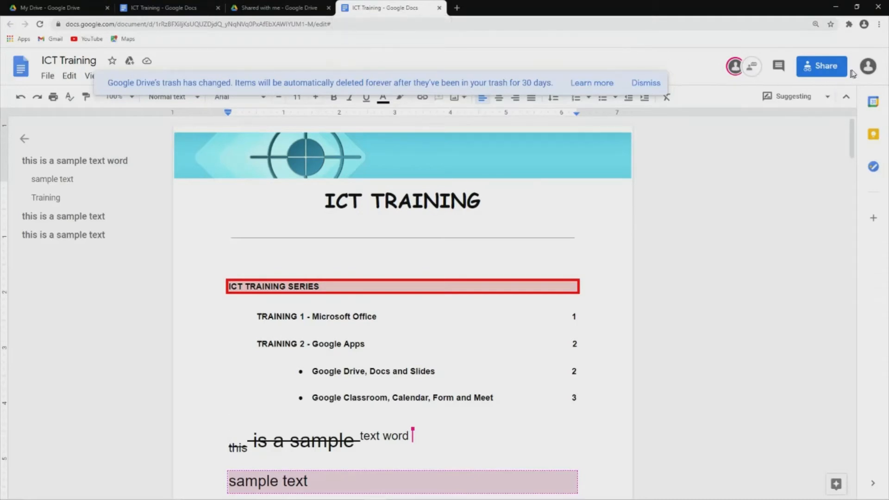
pyautogui.click(865, 68)
pyautogui.click(864, 68)
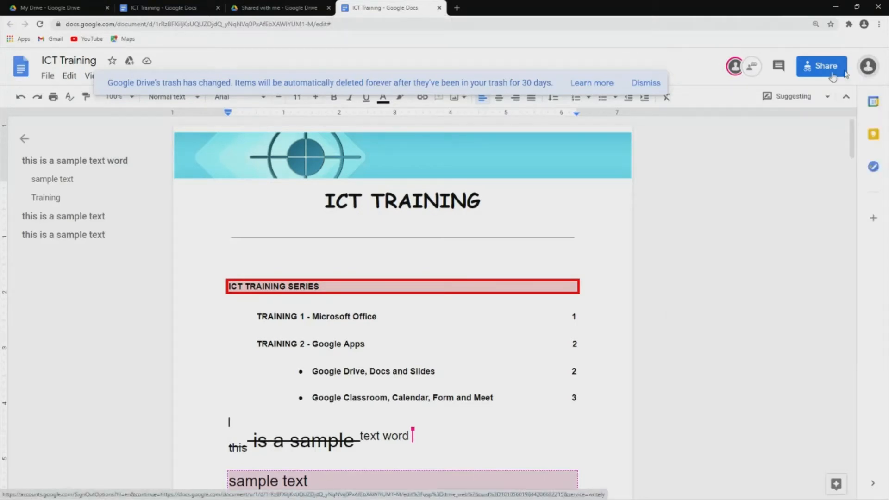
pyautogui.click(439, 9)
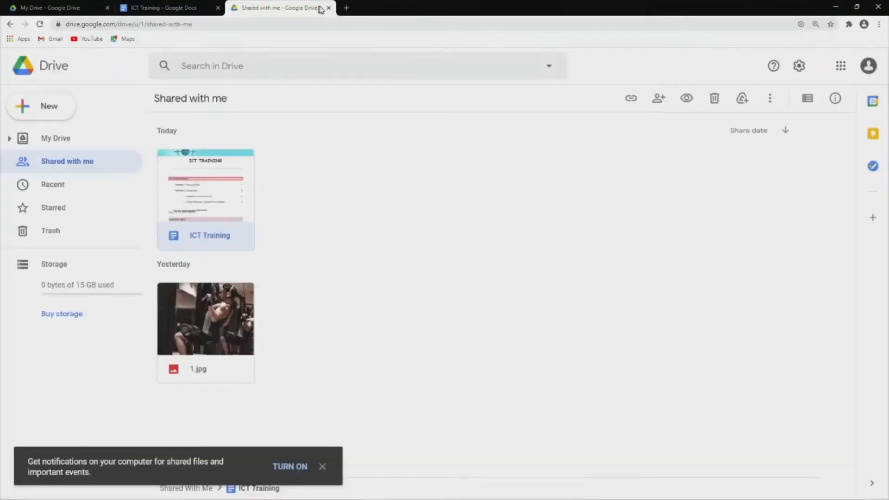
pyautogui.click(329, 8)
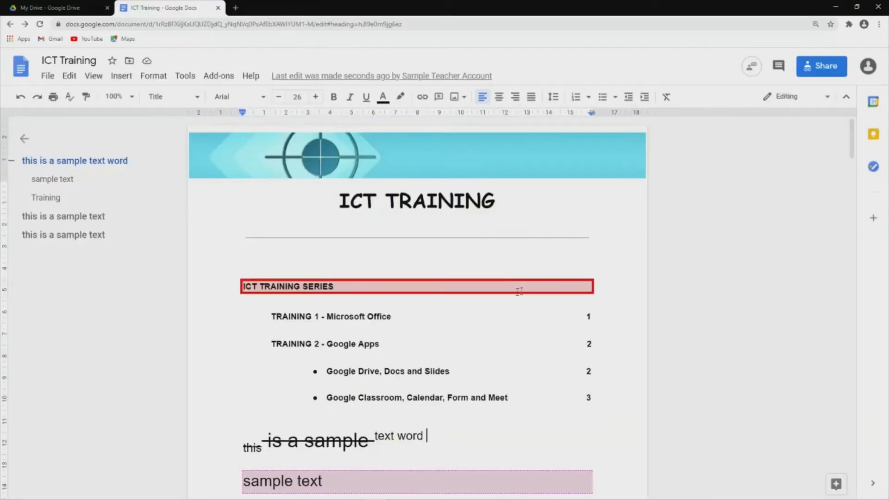
pyautogui.click(380, 316)
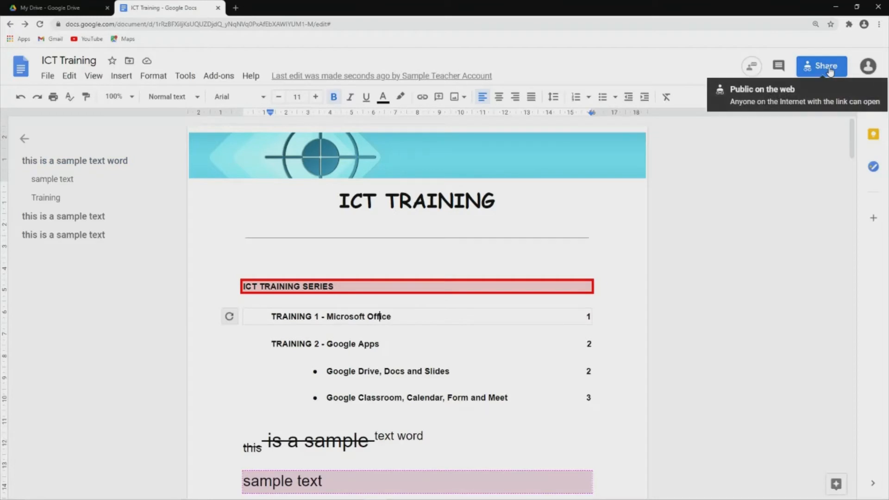
pyautogui.click(395, 351)
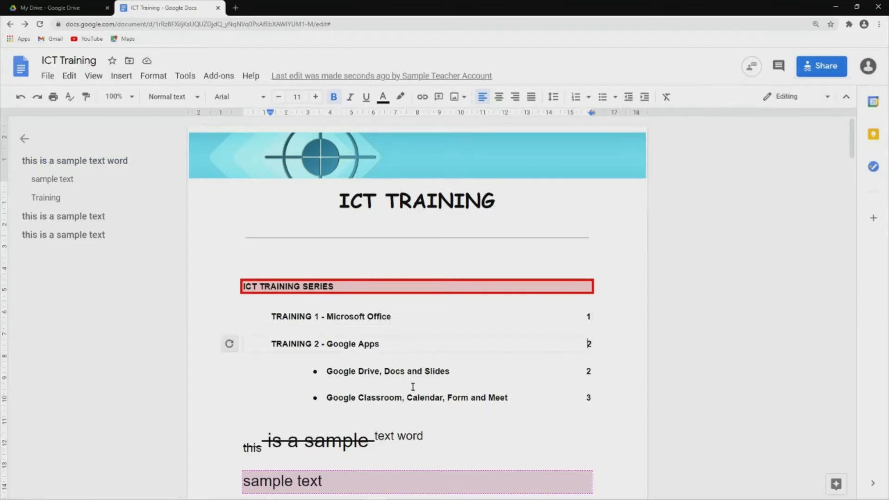
pyautogui.click(422, 399)
pyautogui.click(428, 436)
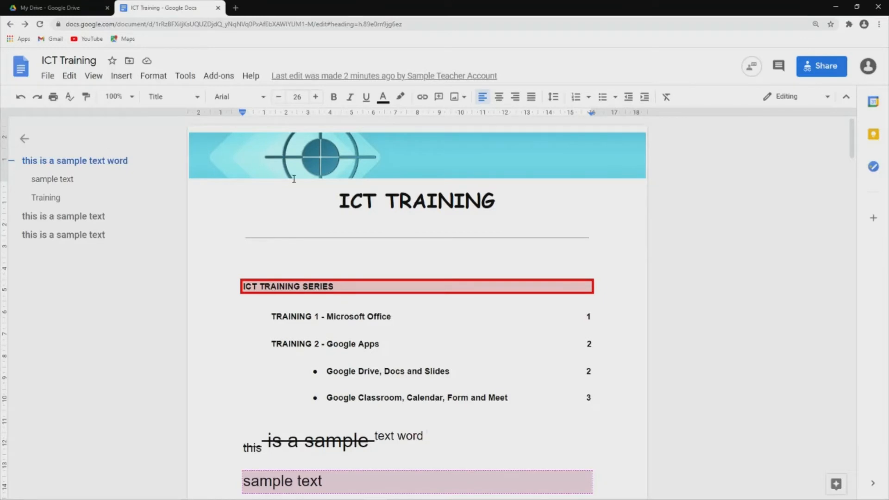
# Draft an email with the document attached, addressed to the suggested contact, with the subject ICT Training and the message "final document".
pyautogui.click(47, 77)
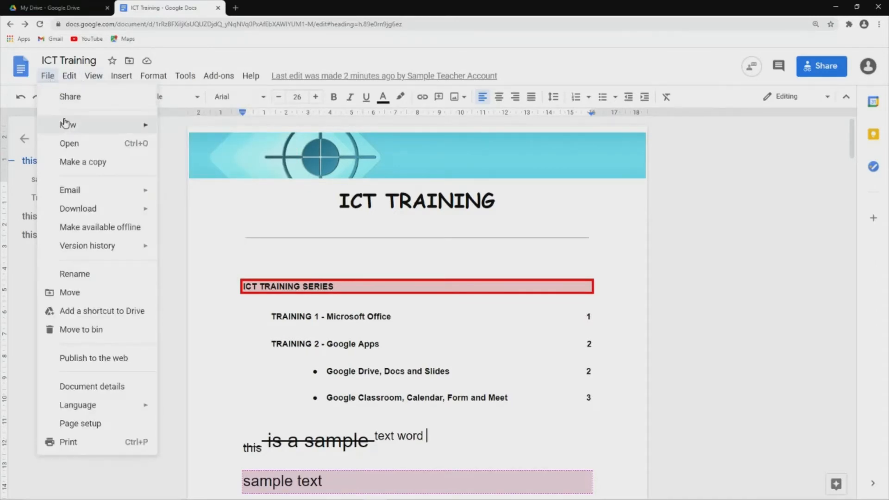
pyautogui.moveTo(74, 123)
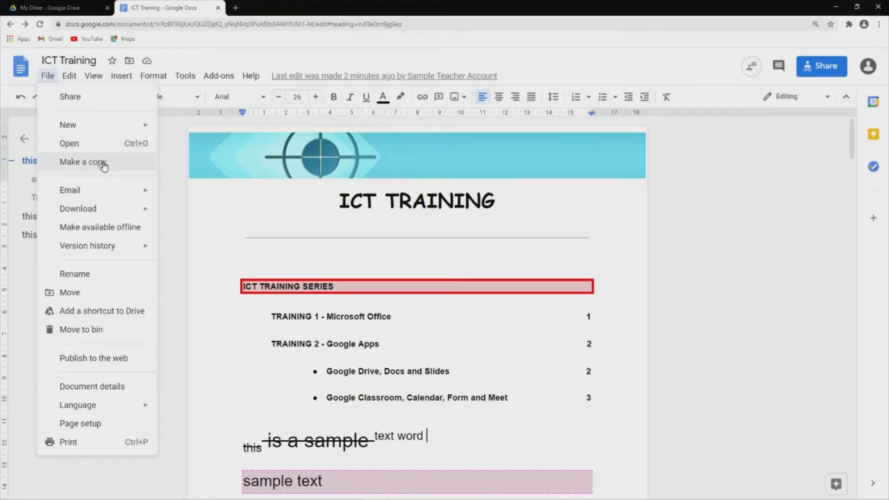
pyautogui.moveTo(95, 191)
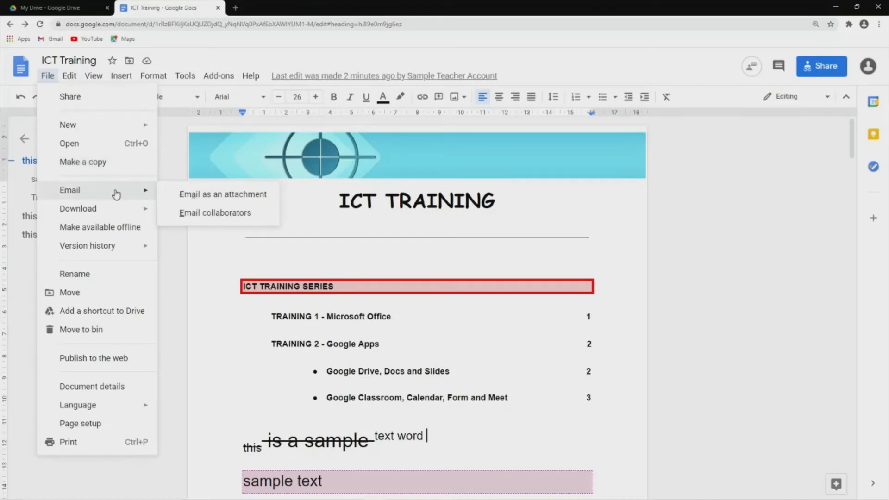
pyautogui.click(193, 196)
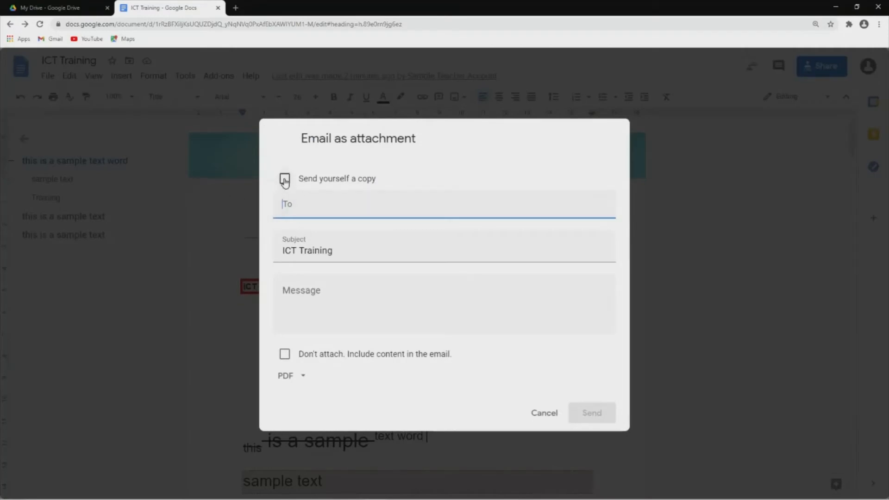
pyautogui.click(285, 181)
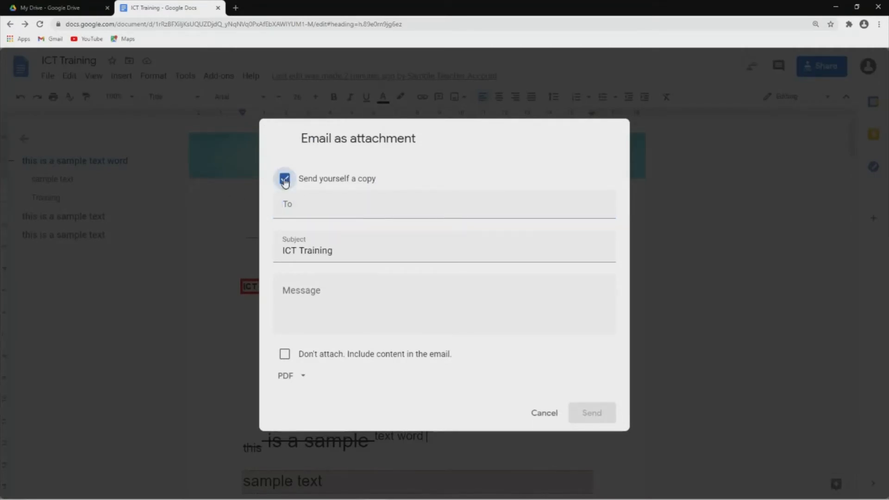
pyautogui.click(285, 180)
pyautogui.click(293, 203)
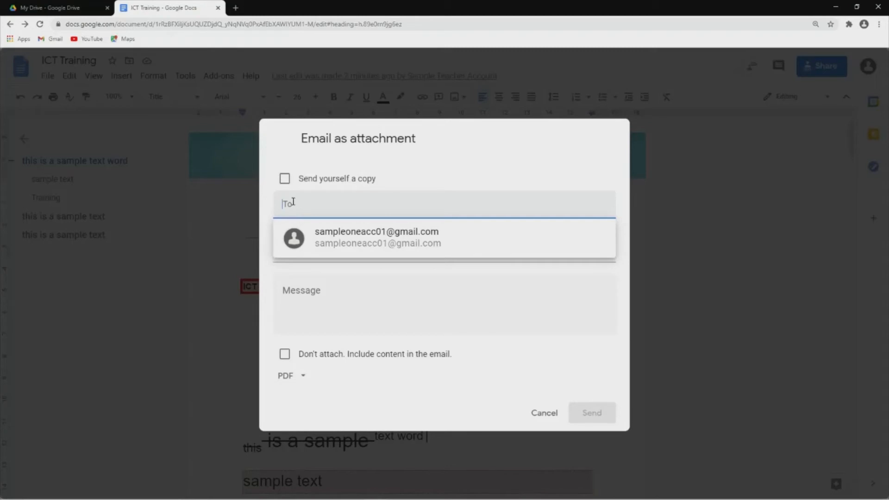
pyautogui.click(347, 244)
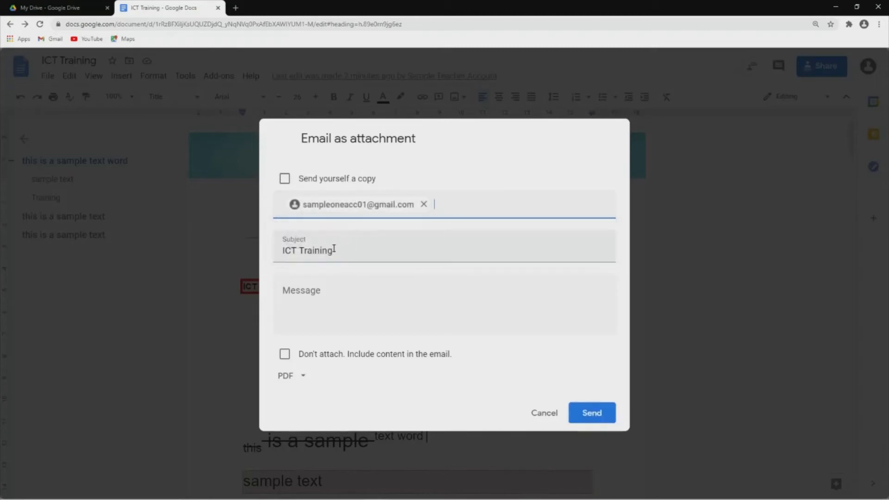
pyautogui.click(335, 297)
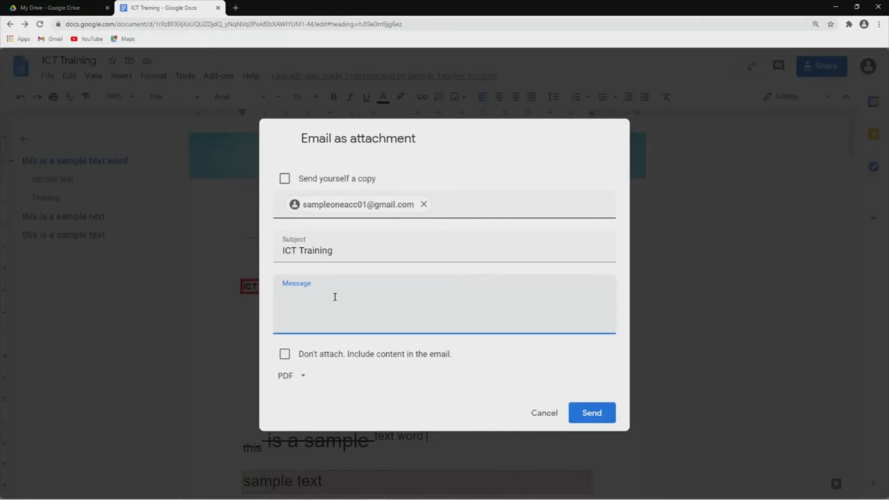
pyautogui.write('fina:l document')
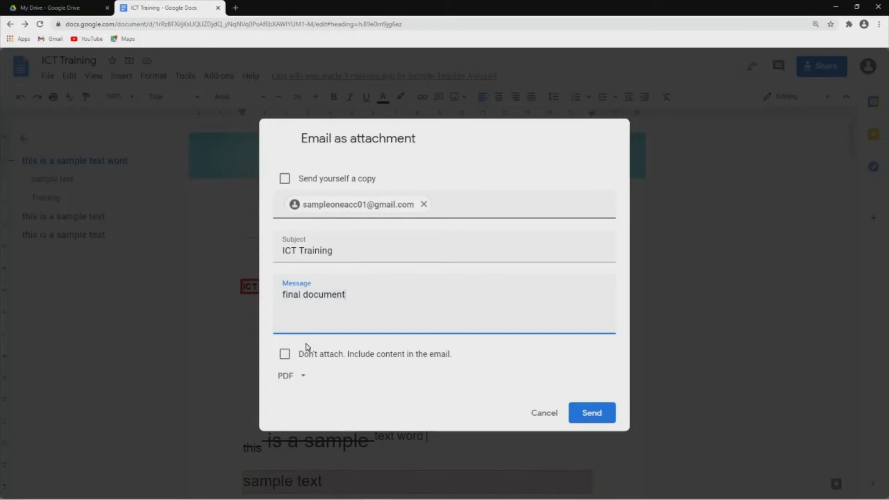
# Set the email to send yourself a copy and include the content instead of attaching it, and discard the email.
pyautogui.click(302, 379)
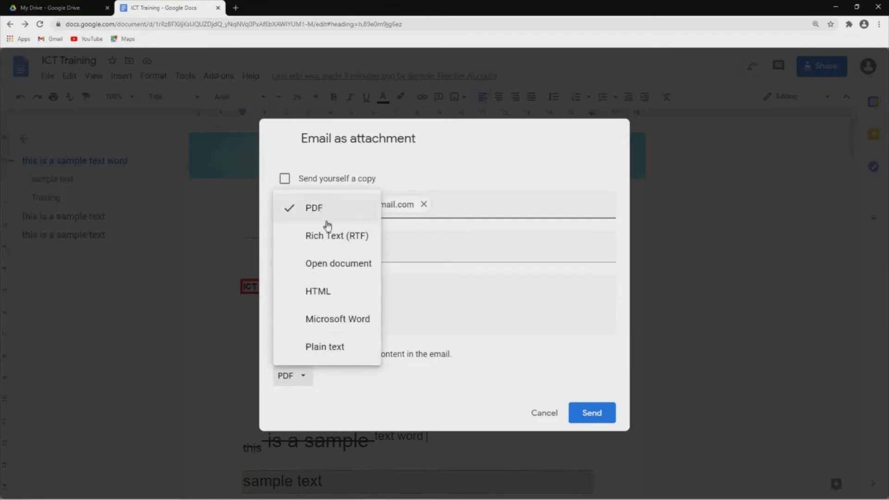
pyautogui.click(322, 384)
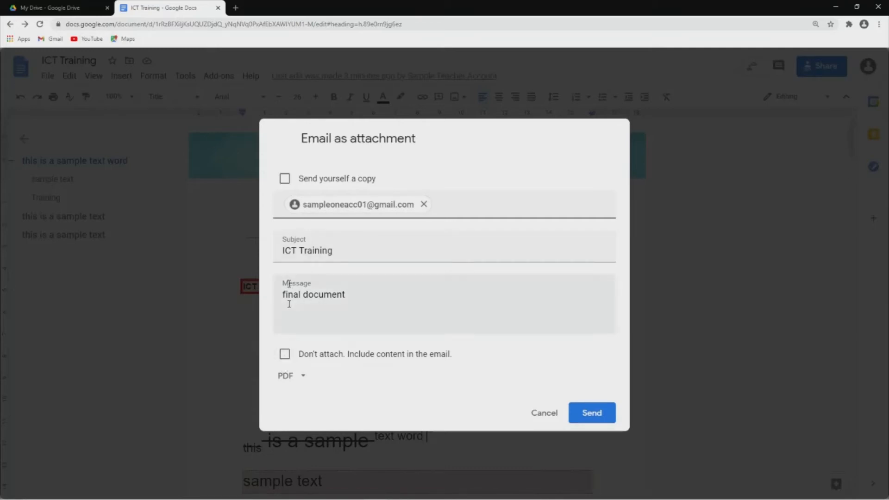
pyautogui.click(285, 178)
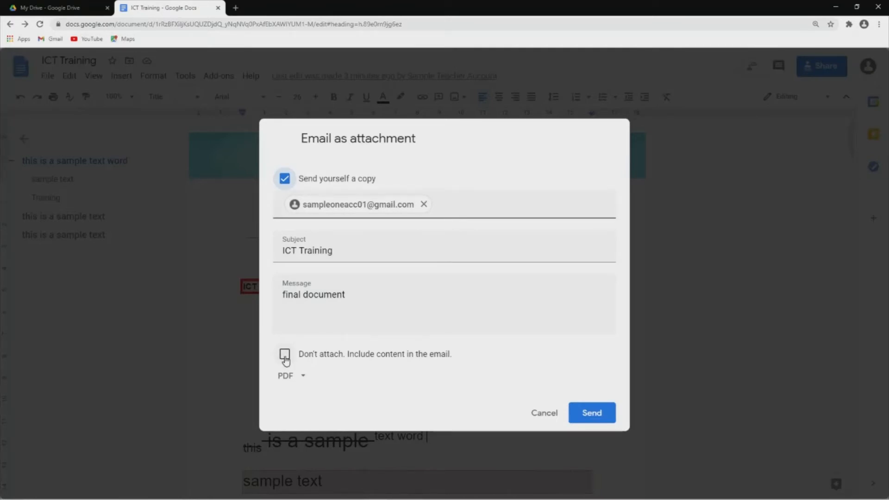
pyautogui.click(285, 357)
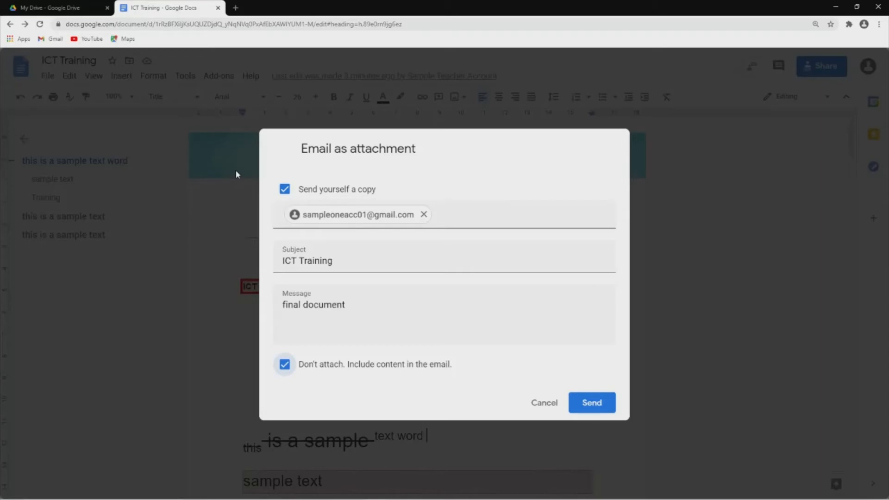
pyautogui.click(544, 403)
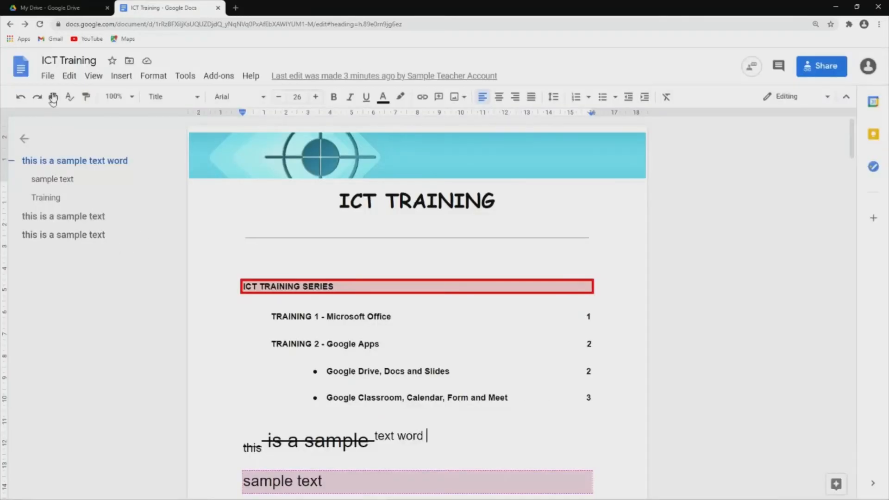
# Download the ICT Training document as a PDF document (.pdf).
pyautogui.click(52, 78)
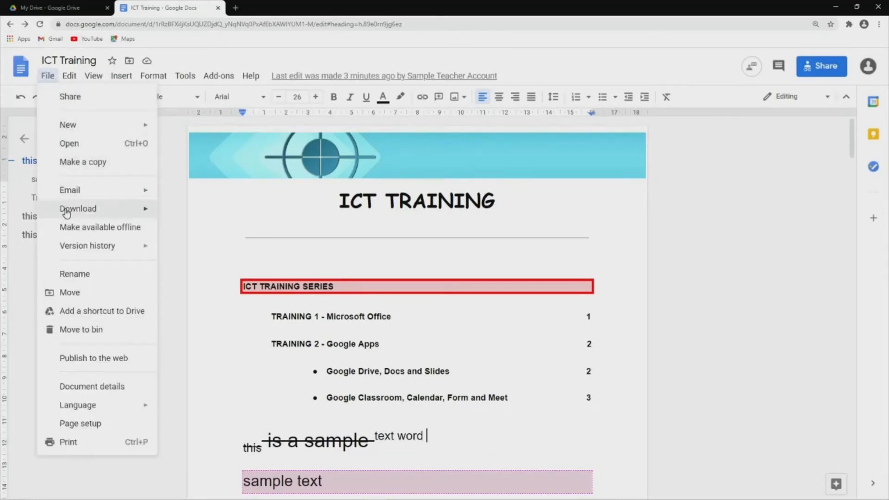
pyautogui.moveTo(67, 211)
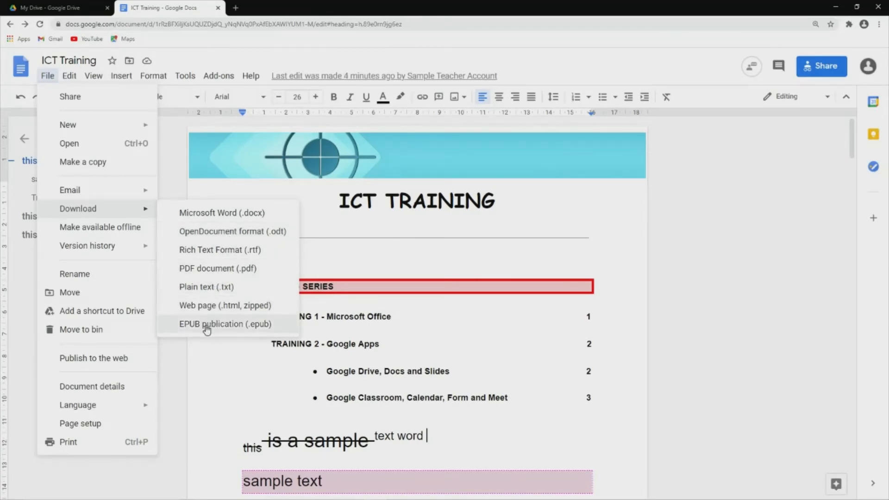
pyautogui.click(210, 268)
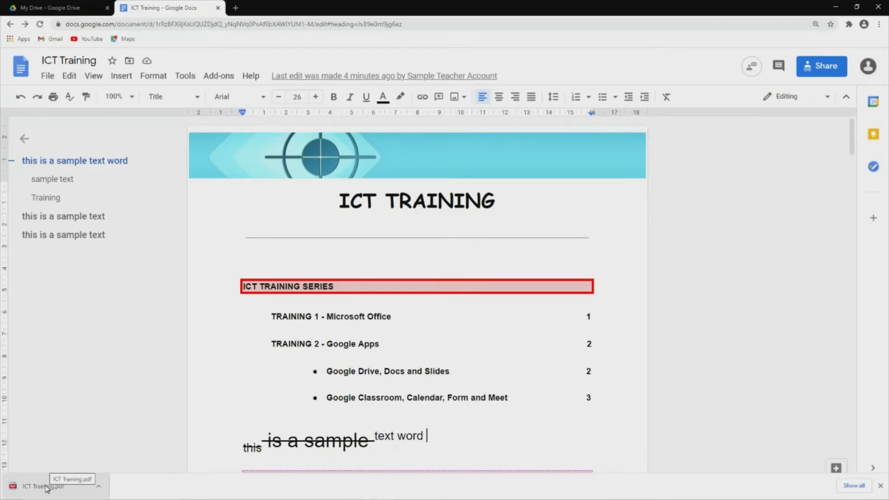
# Open the downloaded ICT Training.pdf, look through all its pages and close it.
pyautogui.click(47, 488)
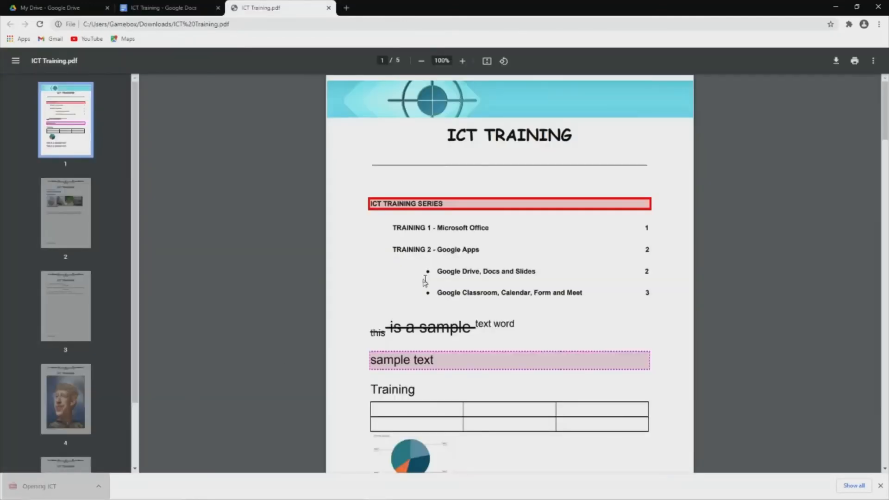
pyautogui.scroll(-20, 486, 273)
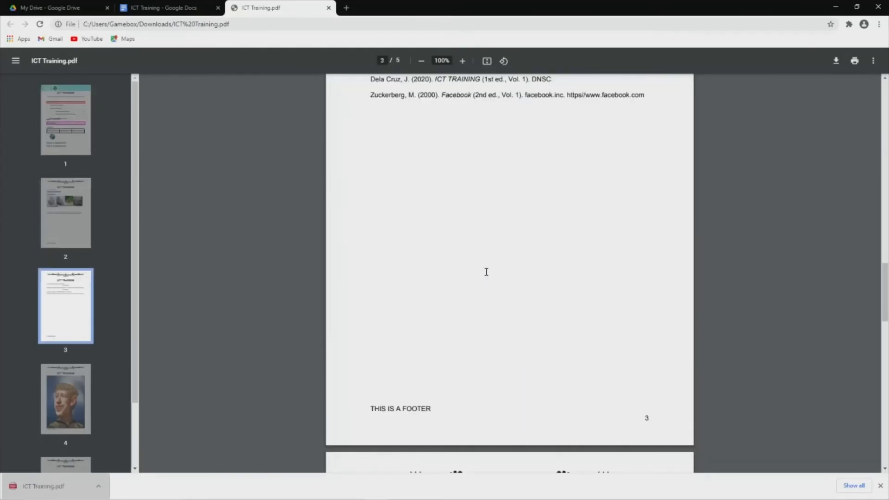
pyautogui.scroll(-14, 486, 272)
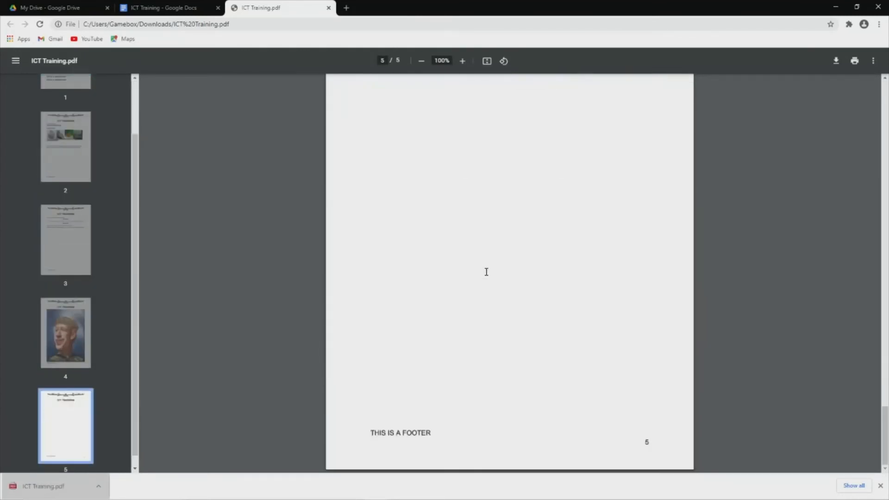
pyautogui.scroll(4, 486, 271)
pyautogui.scroll(20, 486, 271)
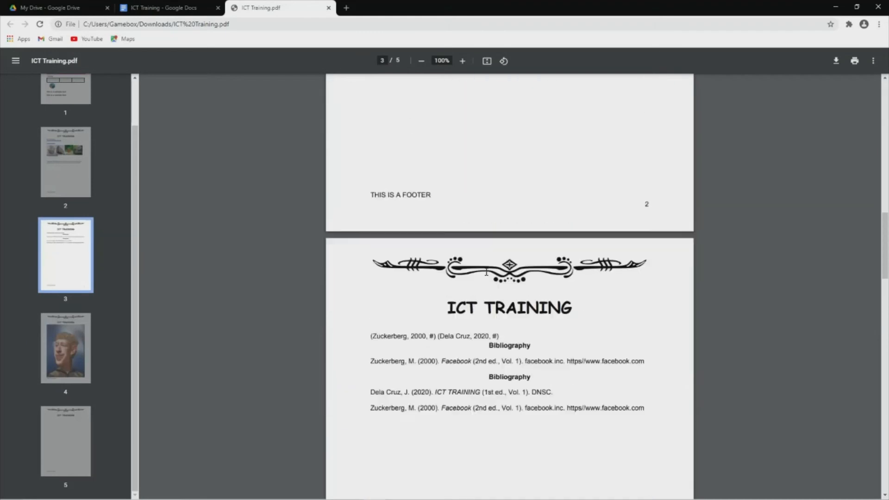
pyautogui.scroll(10, 486, 272)
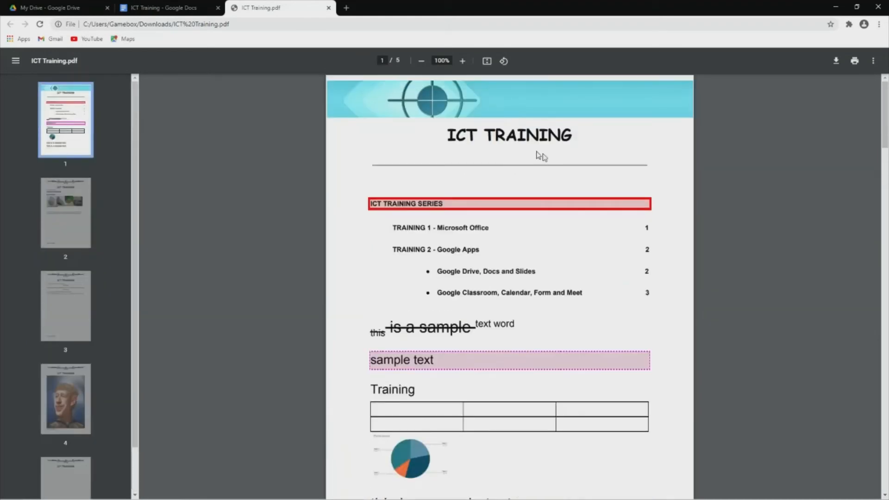
pyautogui.click(328, 8)
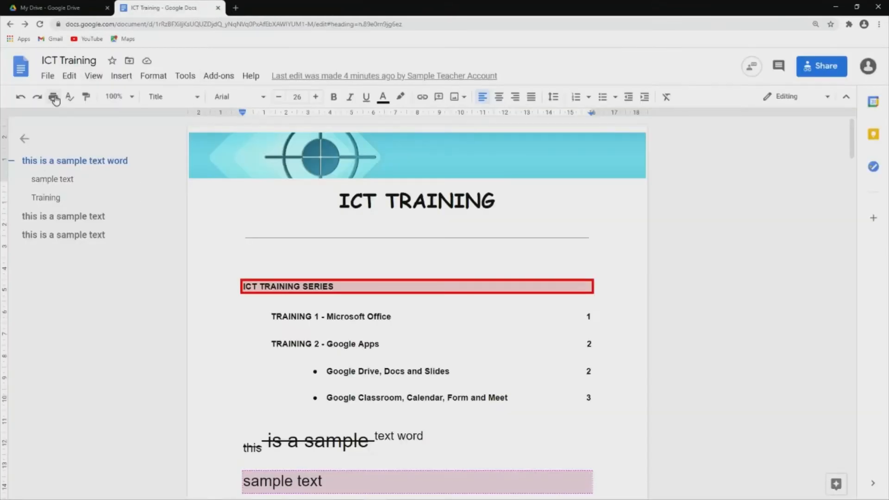
# Download the document in Microsoft Word (.docx) format.
pyautogui.click(51, 78)
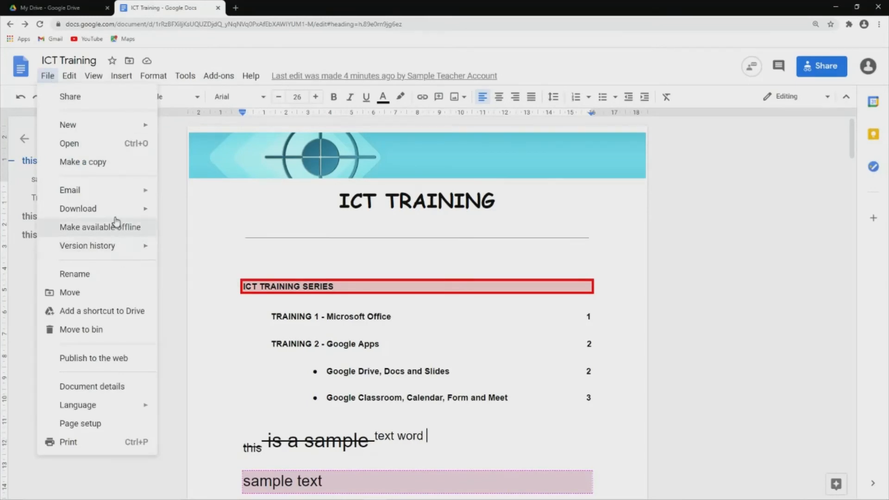
pyautogui.moveTo(116, 212)
pyautogui.click(230, 215)
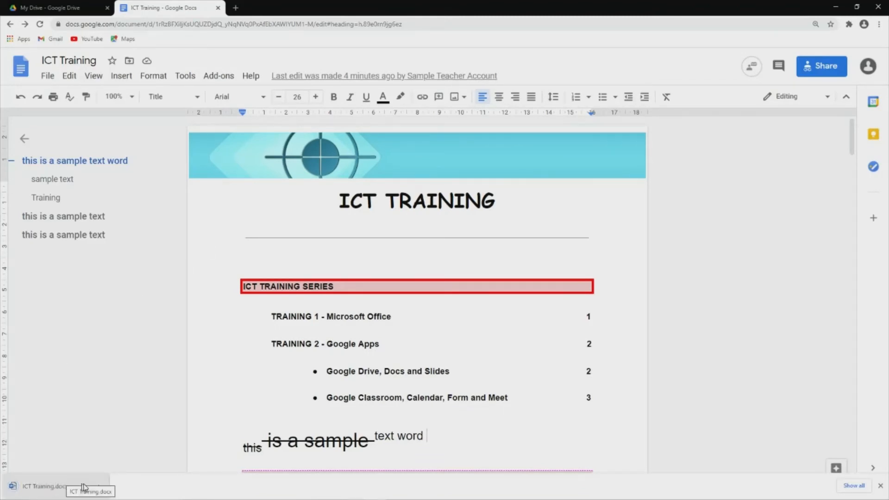
# Open the downloaded ICT Training.docx in Word, maximize it, look through its pages and close it.
pyautogui.click(65, 489)
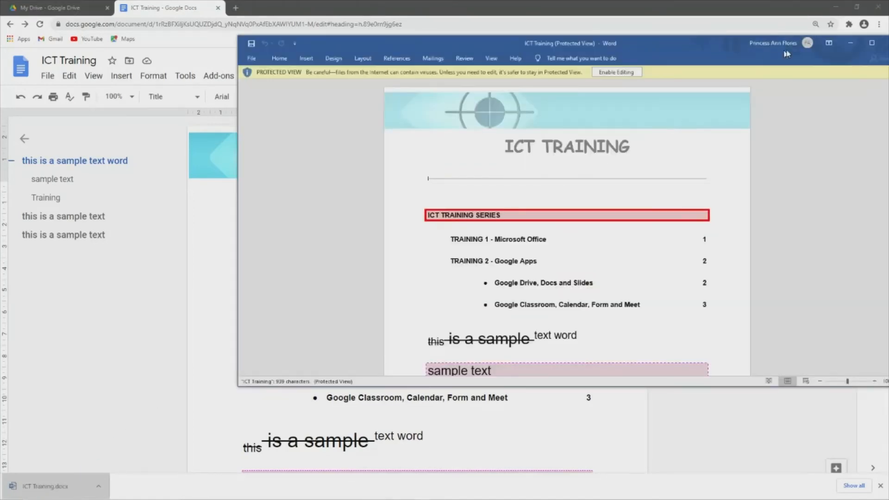
pyautogui.click(871, 43)
pyautogui.scroll(-3, 413, 262)
pyautogui.scroll(-15, 413, 261)
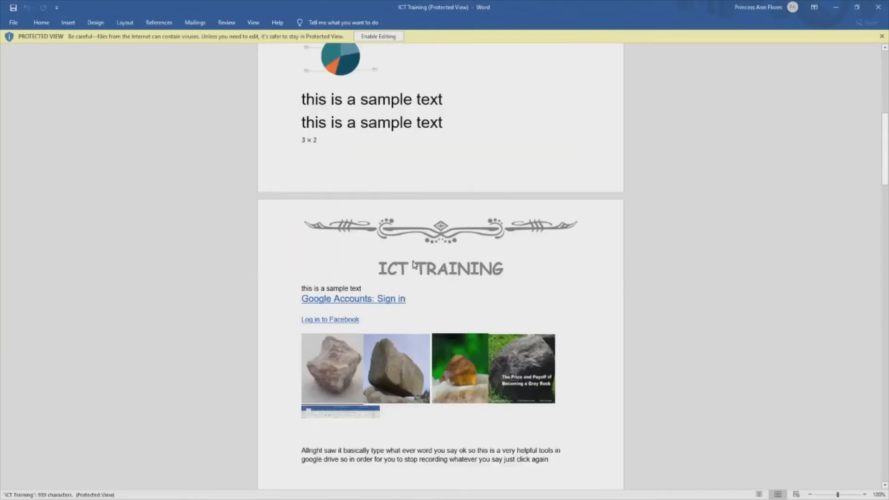
pyautogui.scroll(-15, 410, 263)
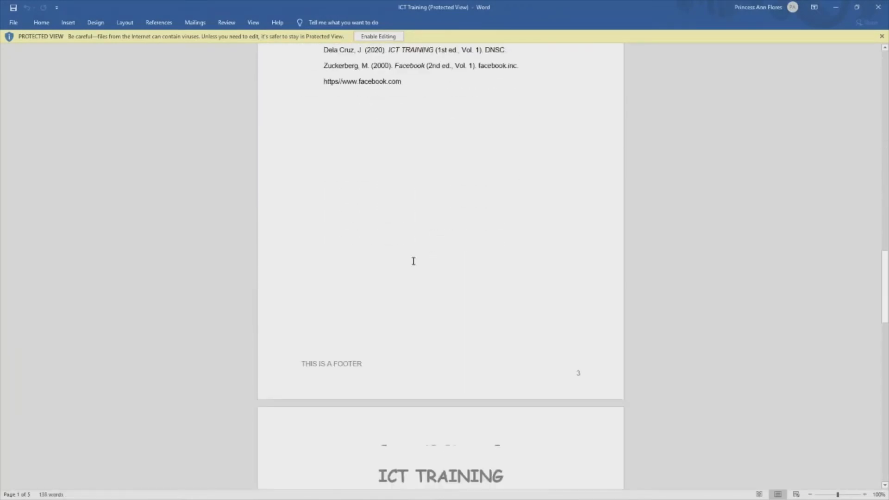
pyautogui.scroll(-6, 411, 262)
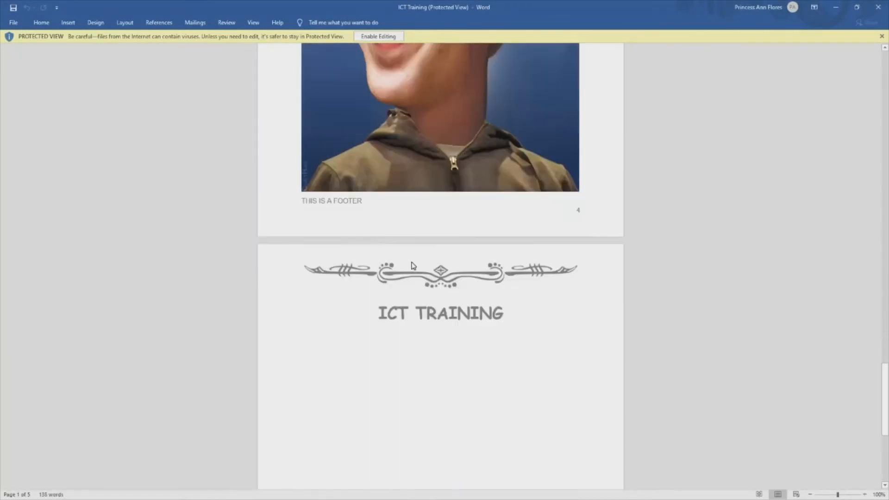
pyautogui.scroll(9, 412, 263)
pyautogui.scroll(15, 412, 265)
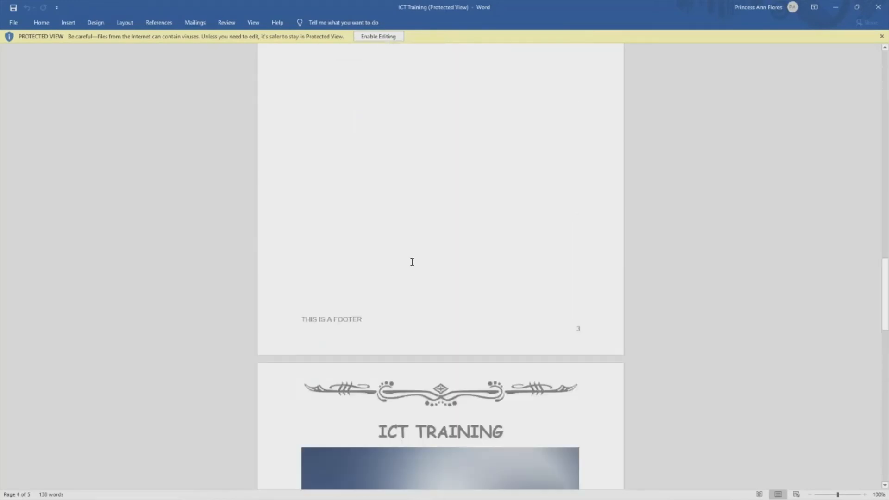
pyautogui.scroll(10, 414, 264)
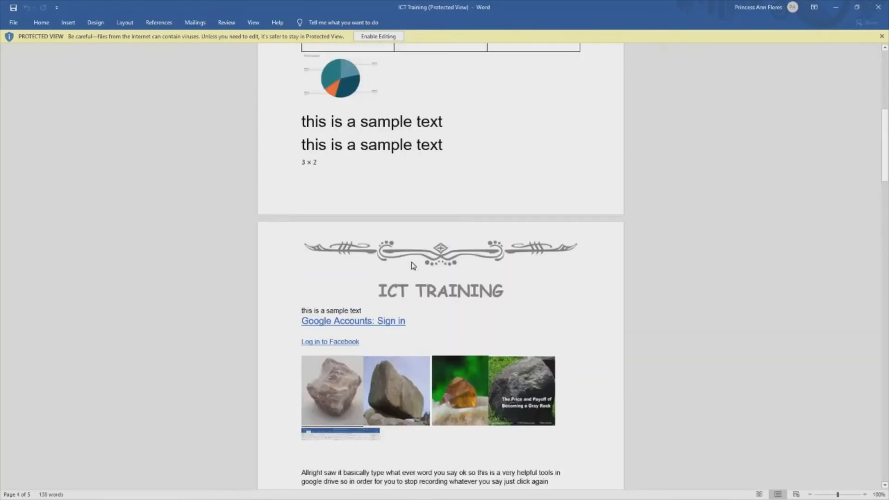
pyautogui.click(878, 7)
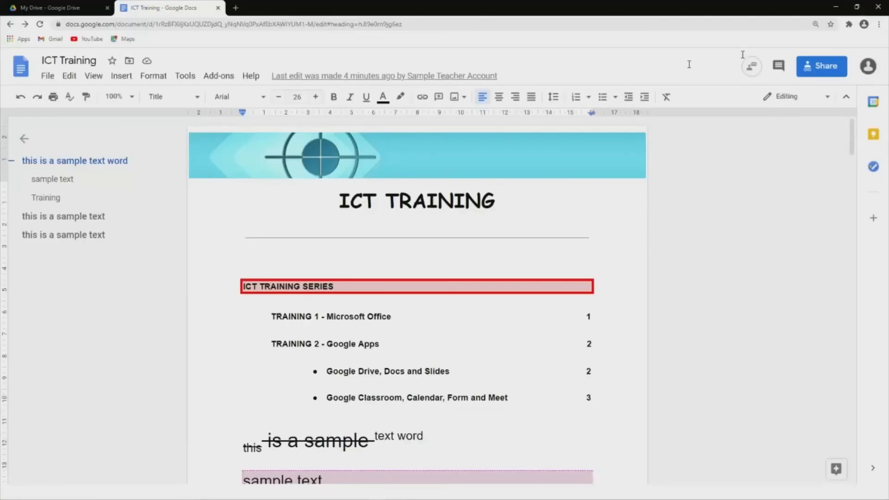
# Make the ICT Training document available offline.
pyautogui.click(51, 78)
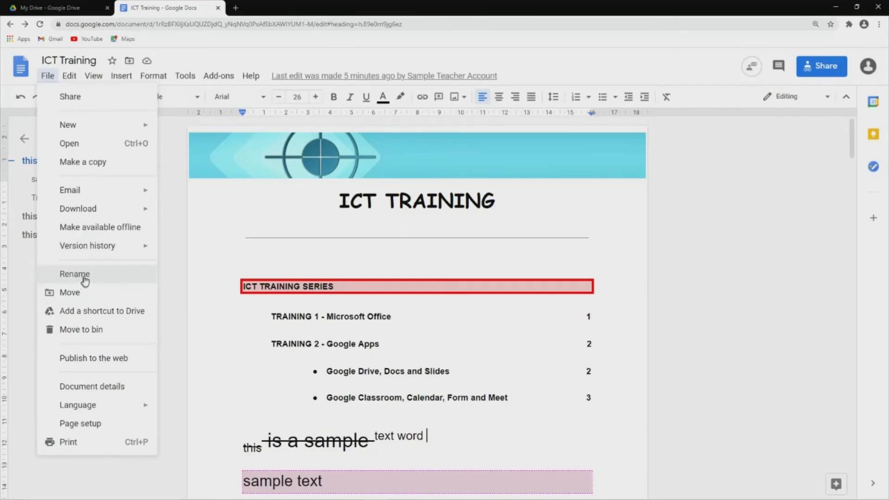
pyautogui.moveTo(83, 246)
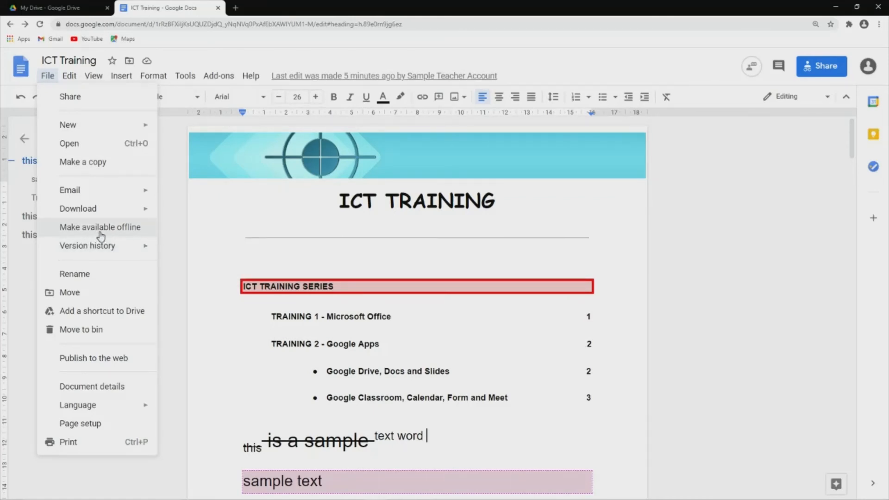
pyautogui.click(101, 236)
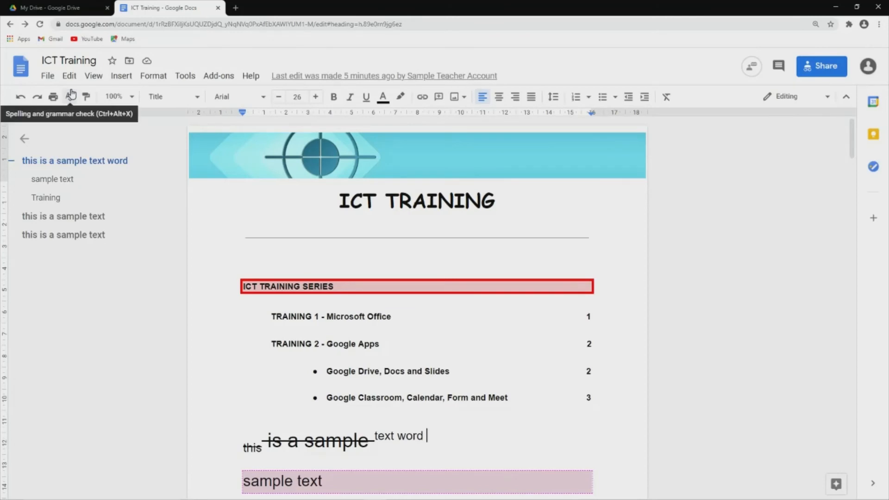
# Open the document's version history and expand the 24 November, 18:33 entry to look through its detailed versions.
pyautogui.click(48, 76)
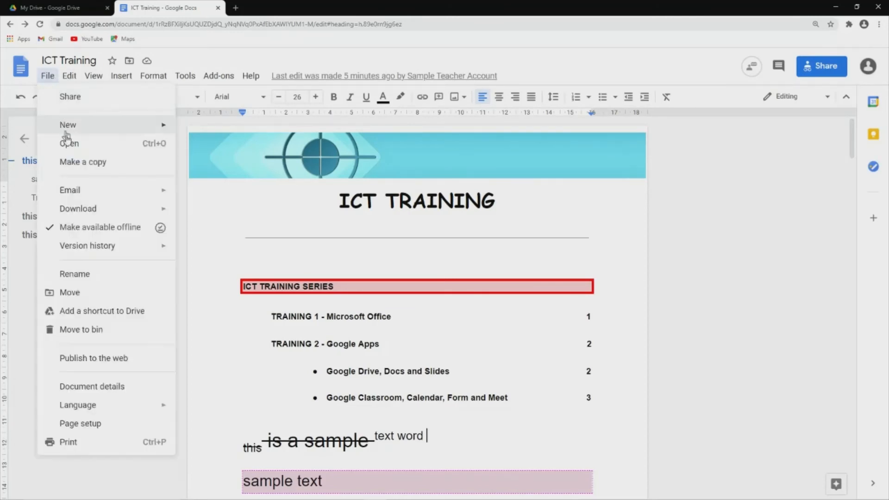
pyautogui.moveTo(82, 248)
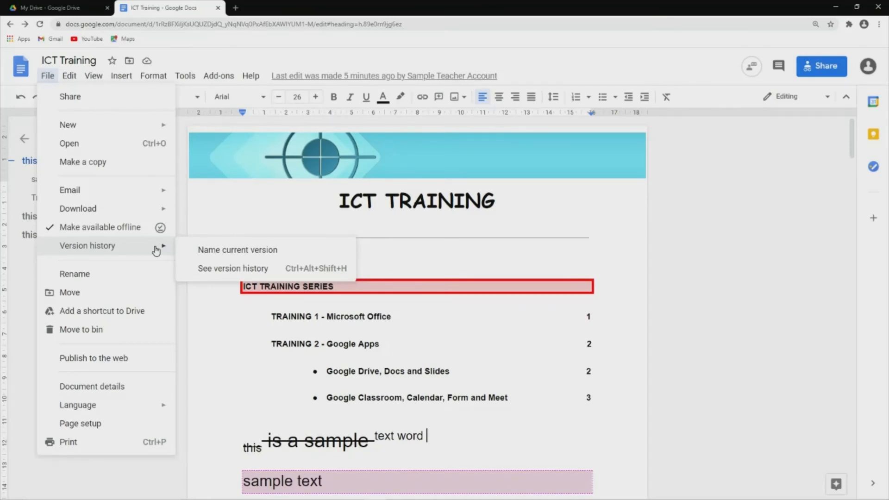
pyautogui.click(219, 271)
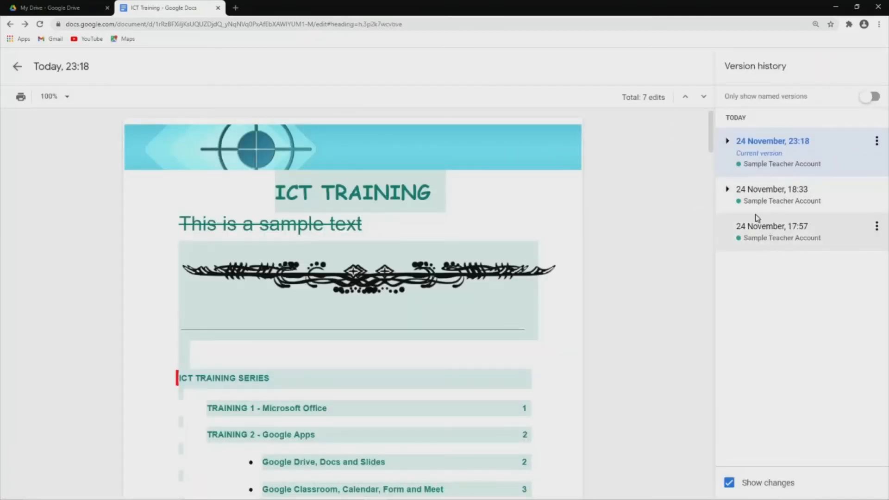
pyautogui.click(727, 190)
pyautogui.scroll(-6, 749, 250)
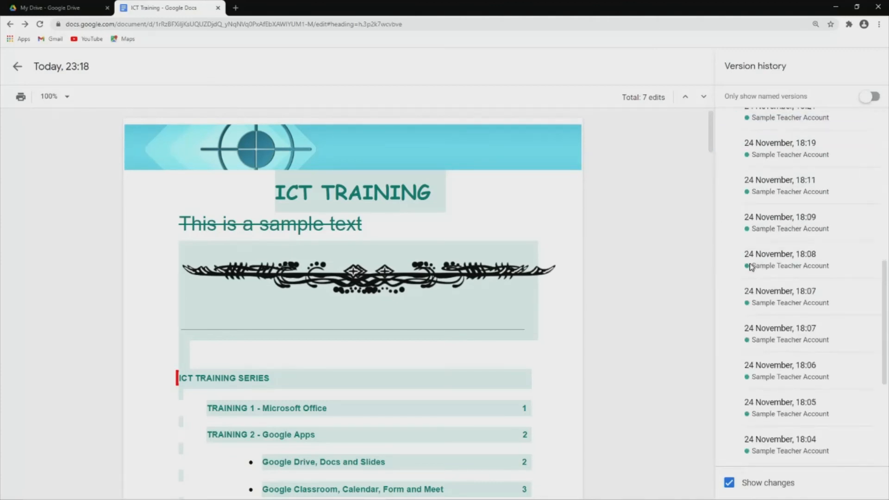
pyautogui.scroll(-5, 751, 267)
# Preview the earliest detailed versions in succession, from 24 November, 18:00 up to 18:04.
pyautogui.click(781, 409)
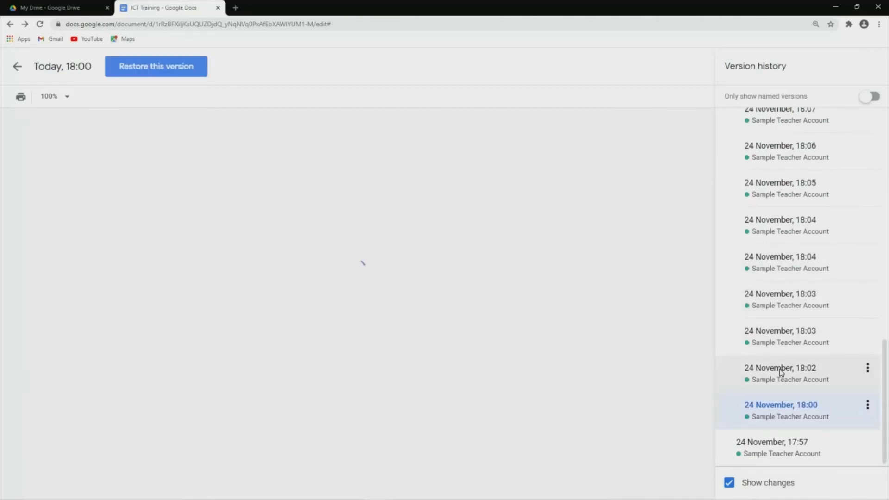
pyautogui.click(777, 359)
pyautogui.click(777, 334)
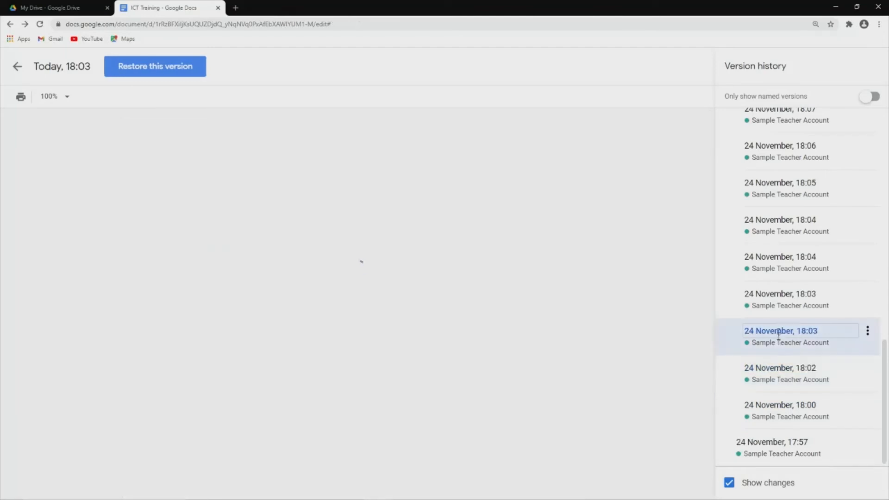
pyautogui.click(779, 301)
pyautogui.click(779, 262)
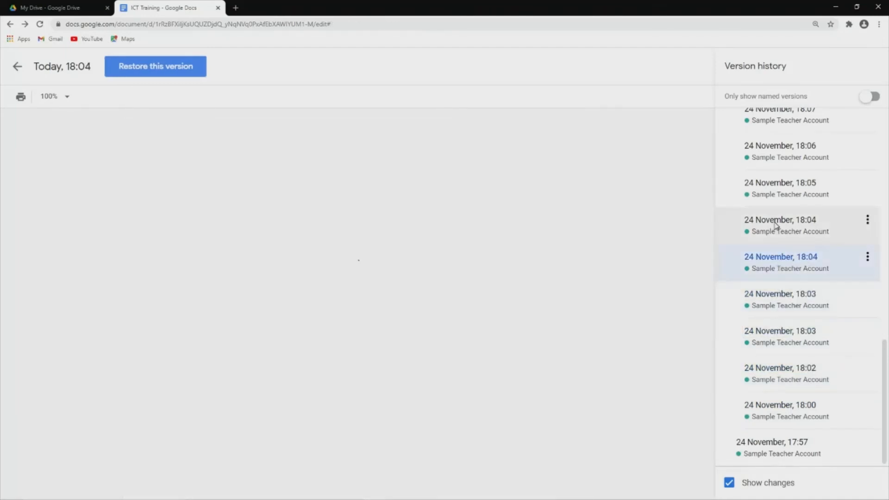
# Collapse the 24 November, 18:33 entry, then preview the 17:57 version and the current 23:18 version.
pyautogui.scroll(15, 776, 225)
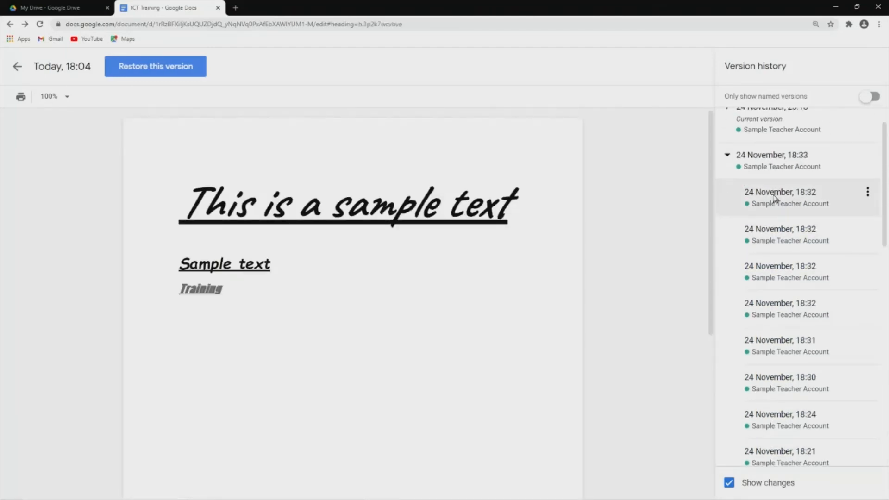
pyautogui.scroll(2, 775, 198)
pyautogui.click(727, 189)
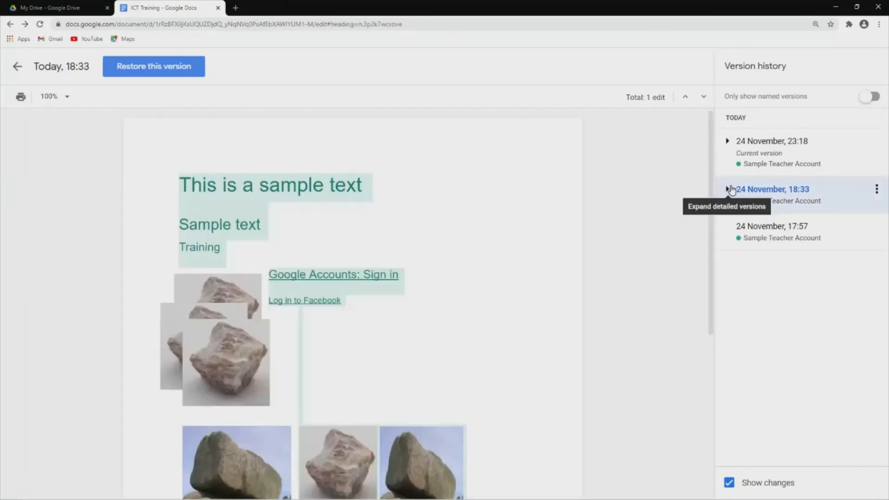
pyautogui.click(760, 230)
pyautogui.click(763, 145)
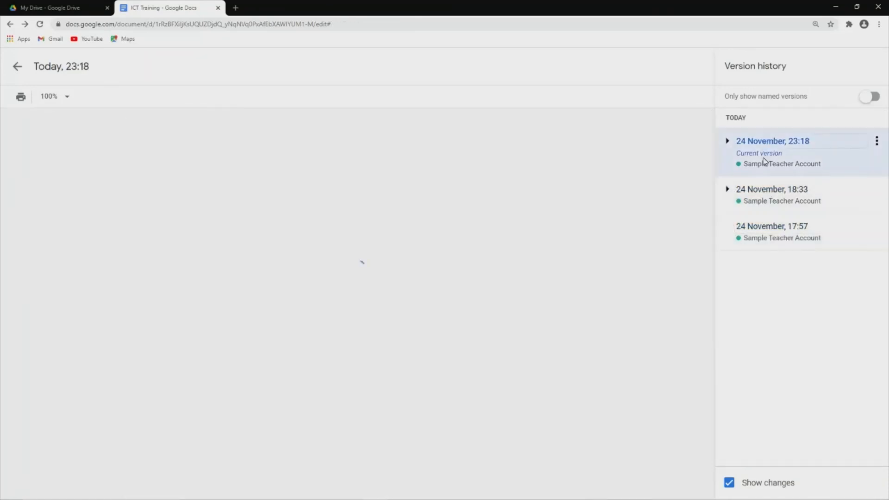
# Expand the 18:33 entry again, preview its second 18:32 version, look through the version list and return to the document without restoring.
pyautogui.click(727, 190)
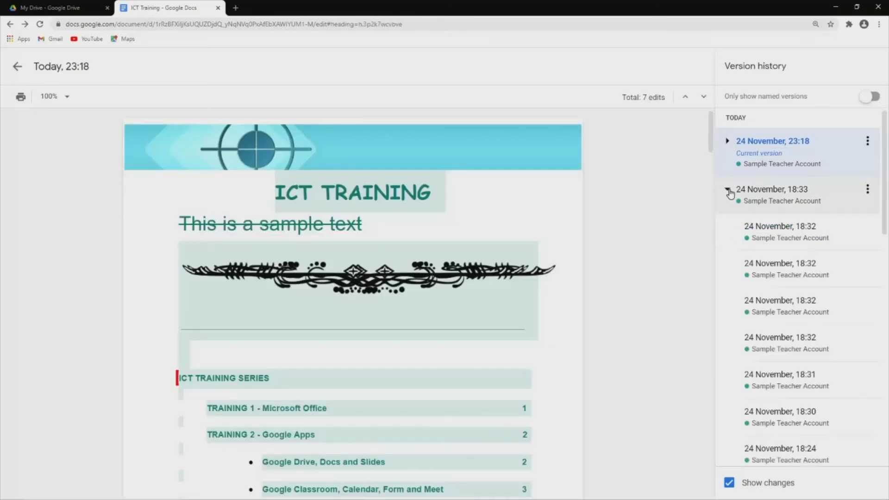
pyautogui.click(759, 262)
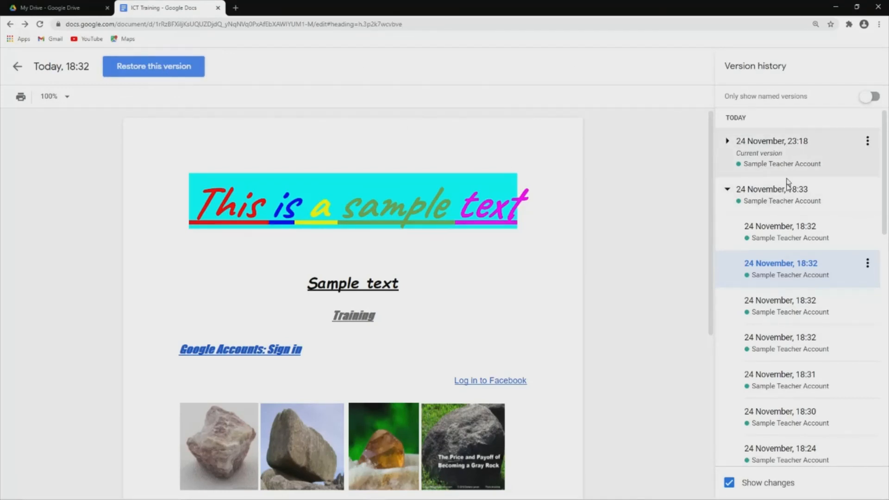
pyautogui.scroll(-10, 778, 369)
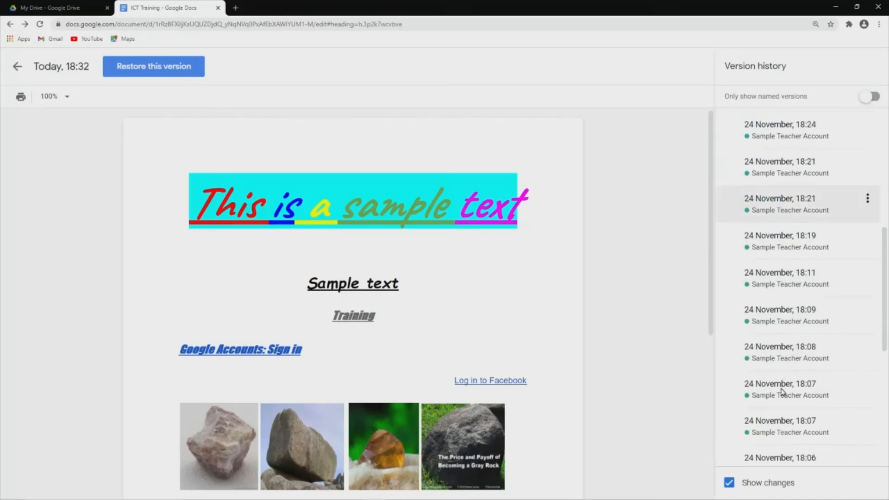
pyautogui.scroll(10, 781, 392)
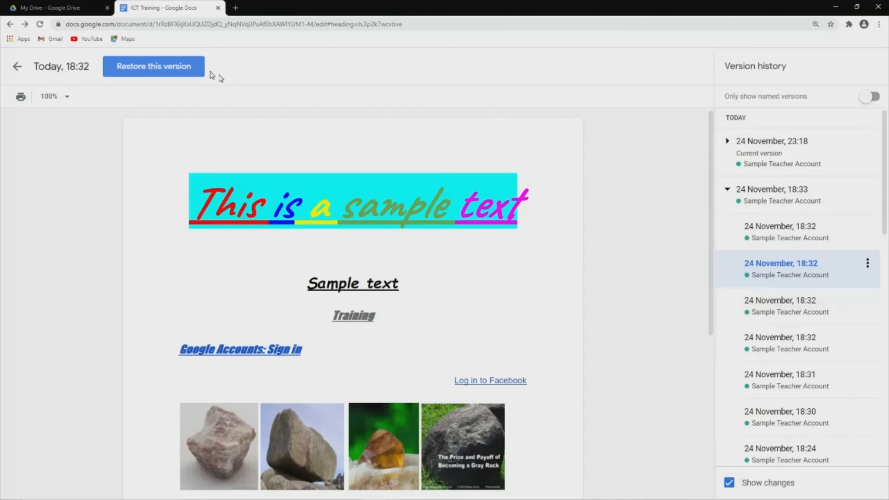
pyautogui.scroll(-6, 787, 324)
pyautogui.scroll(-7, 794, 341)
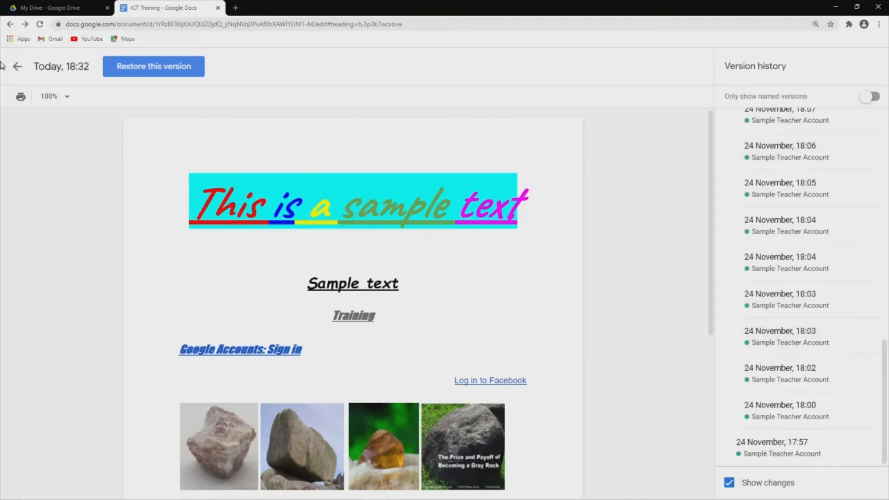
pyautogui.click(17, 66)
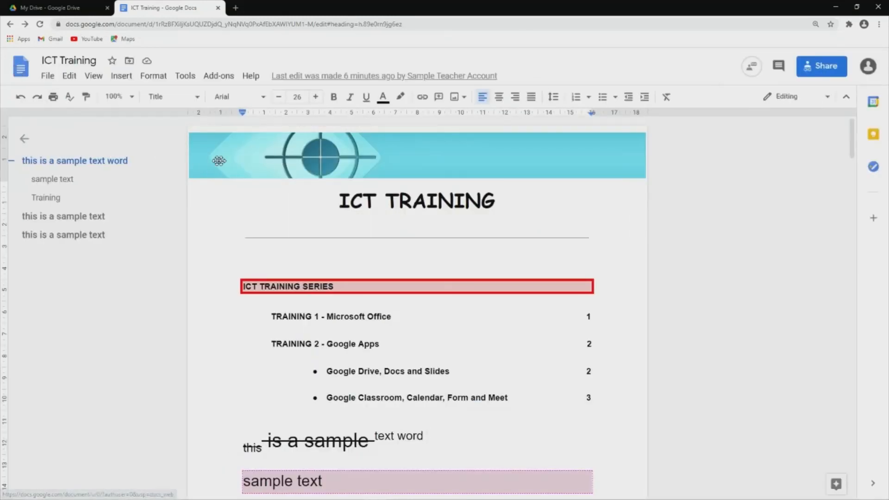
# View the document details of ICT Training and close them.
pyautogui.click(47, 75)
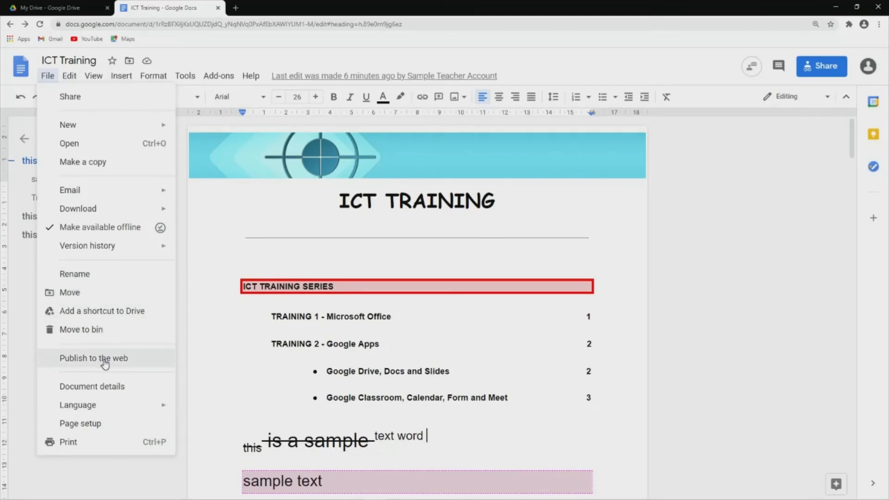
pyautogui.click(103, 387)
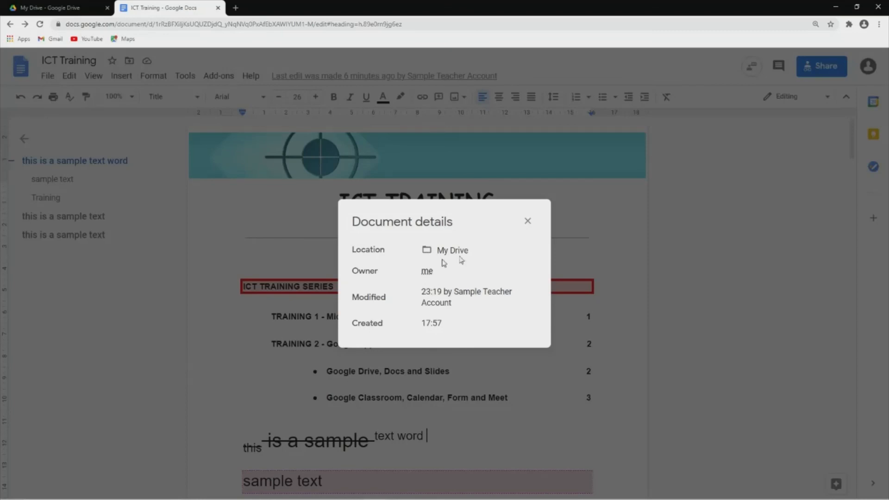
pyautogui.click(529, 221)
# View the Publish to the web options and close them without publishing.
pyautogui.click(48, 75)
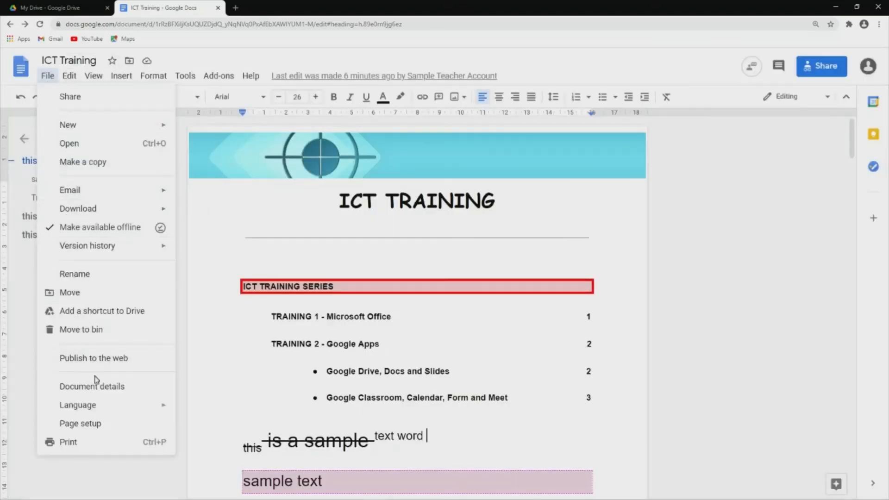
pyautogui.click(103, 358)
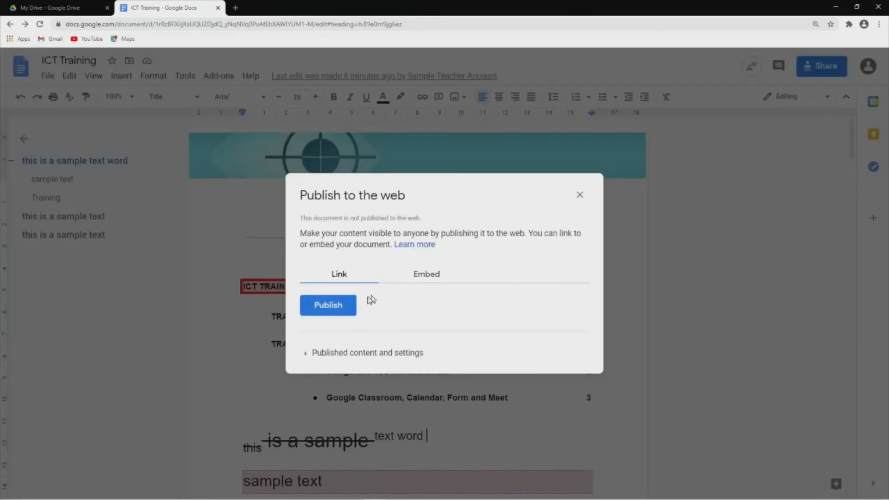
pyautogui.click(579, 196)
# Set the page colour to pale yellow in the page setup, apply it and check the pages.
pyautogui.click(41, 76)
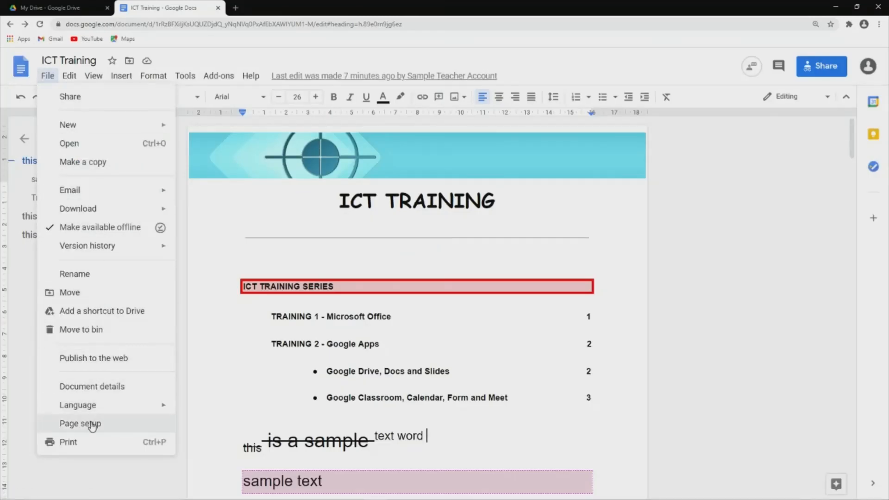
pyautogui.click(92, 425)
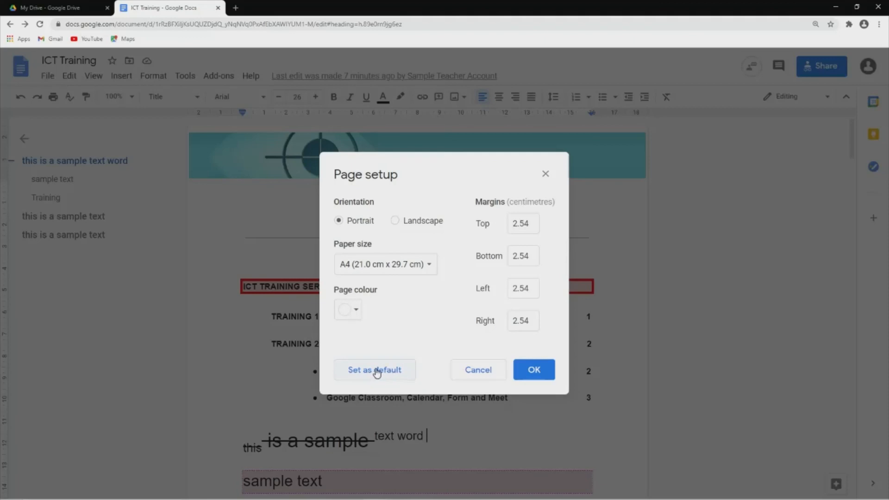
pyautogui.click(355, 310)
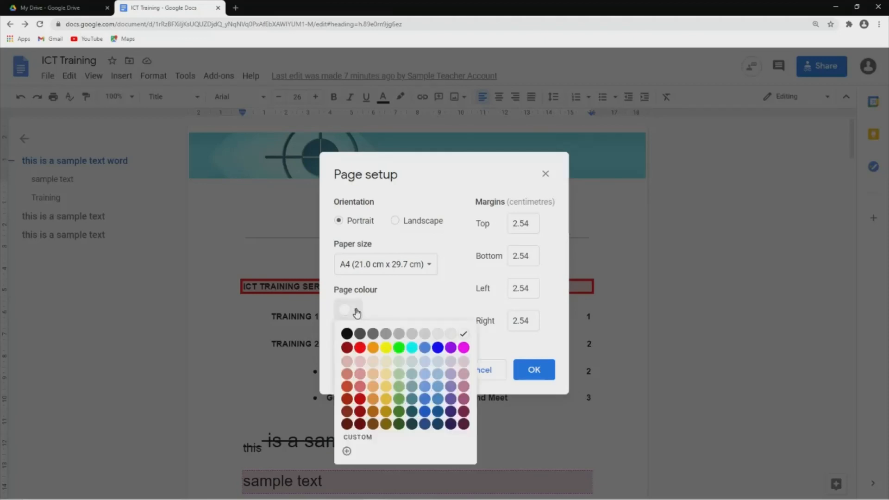
pyautogui.click(411, 347)
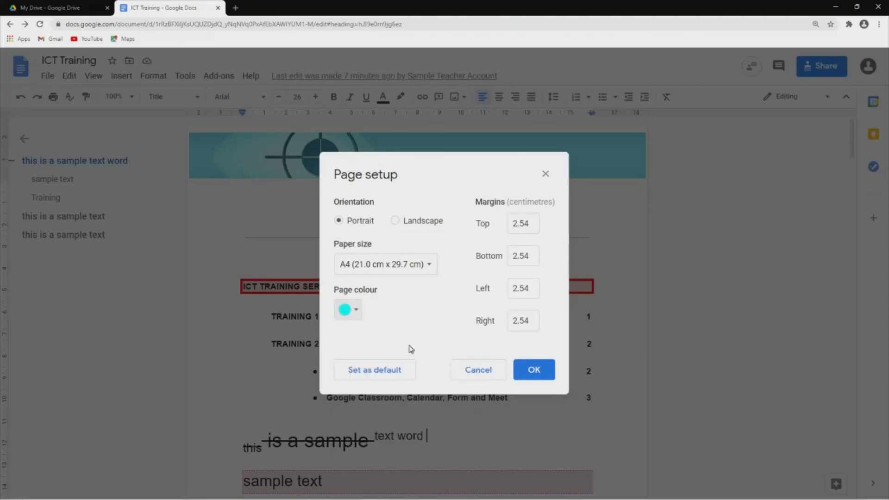
pyautogui.click(350, 311)
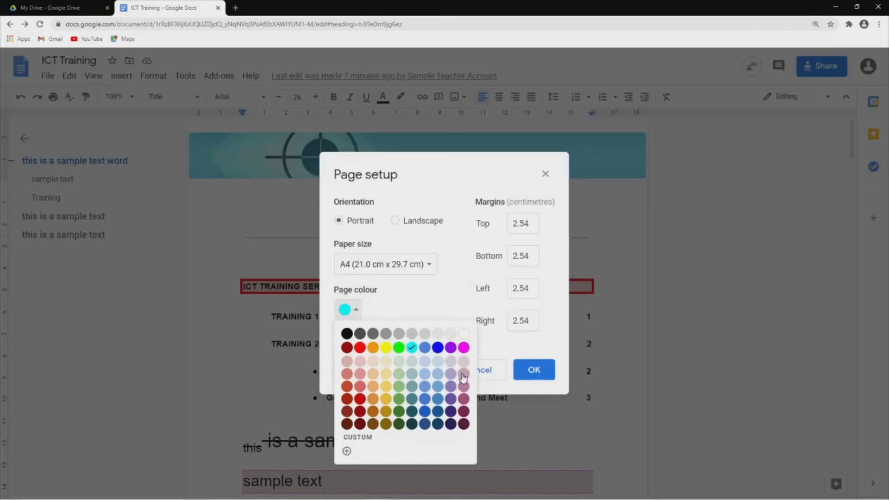
pyautogui.click(377, 364)
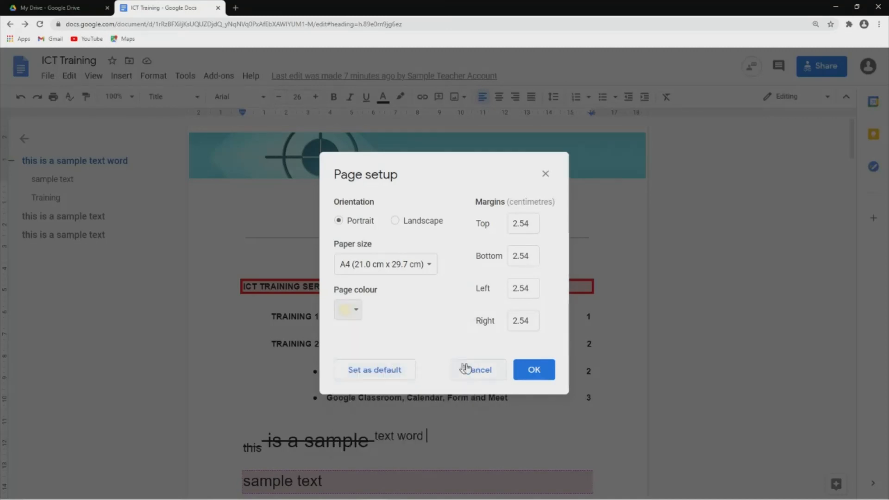
pyautogui.click(527, 370)
pyautogui.scroll(-20, 440, 382)
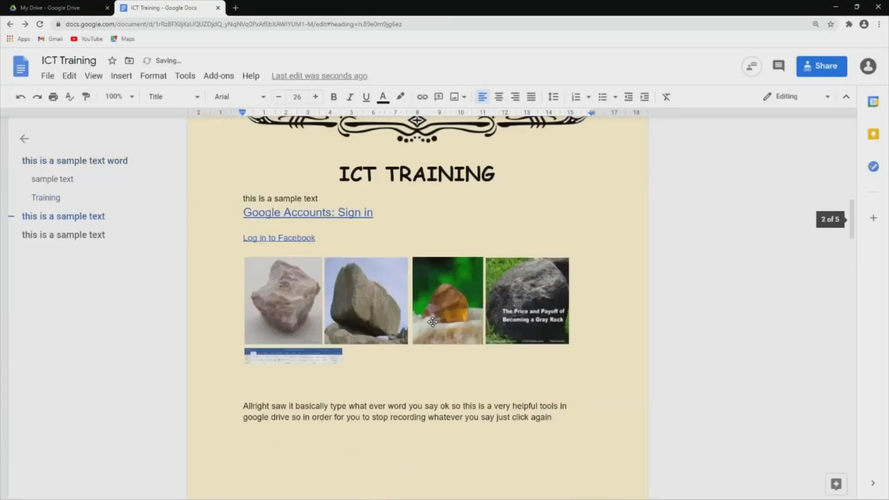
pyautogui.scroll(20, 433, 322)
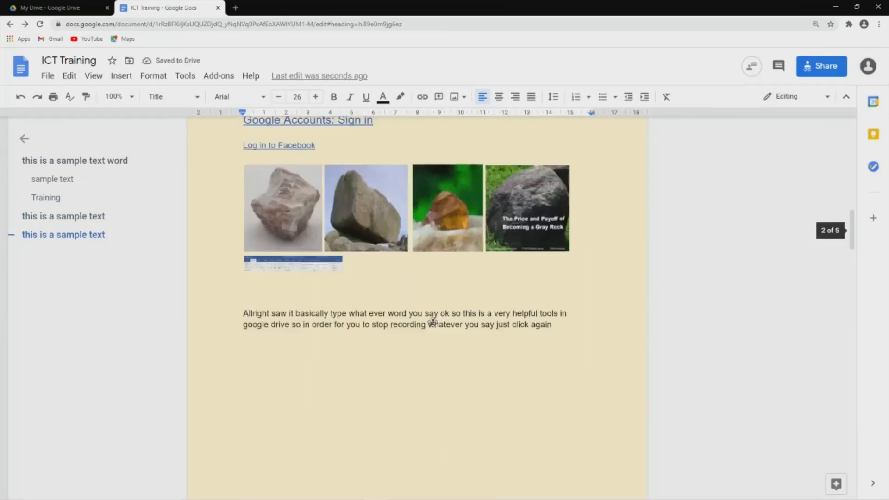